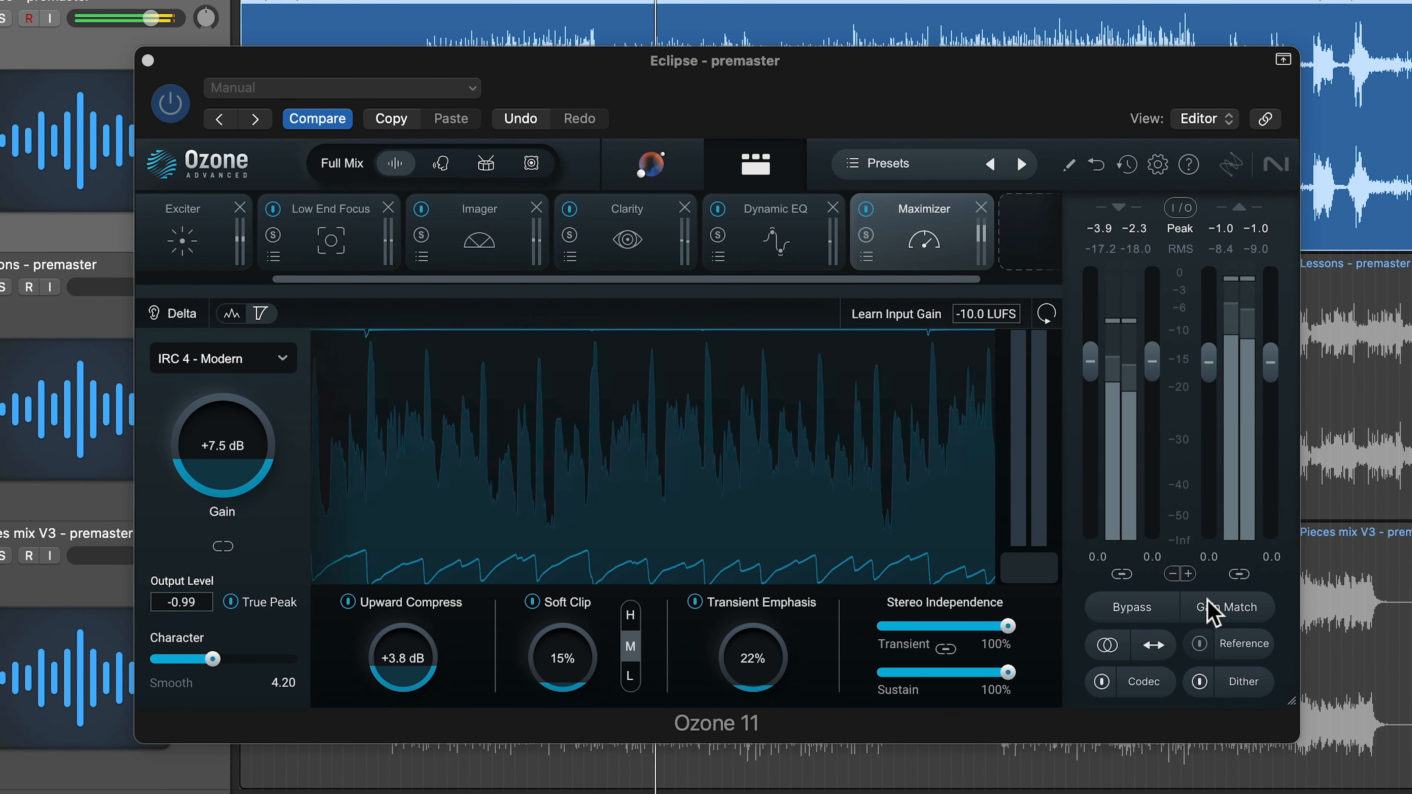
- Turn on Gain Match for the Eclipse mastering chain and toggle its bypass for a level-matched comparison
click(1217, 609)
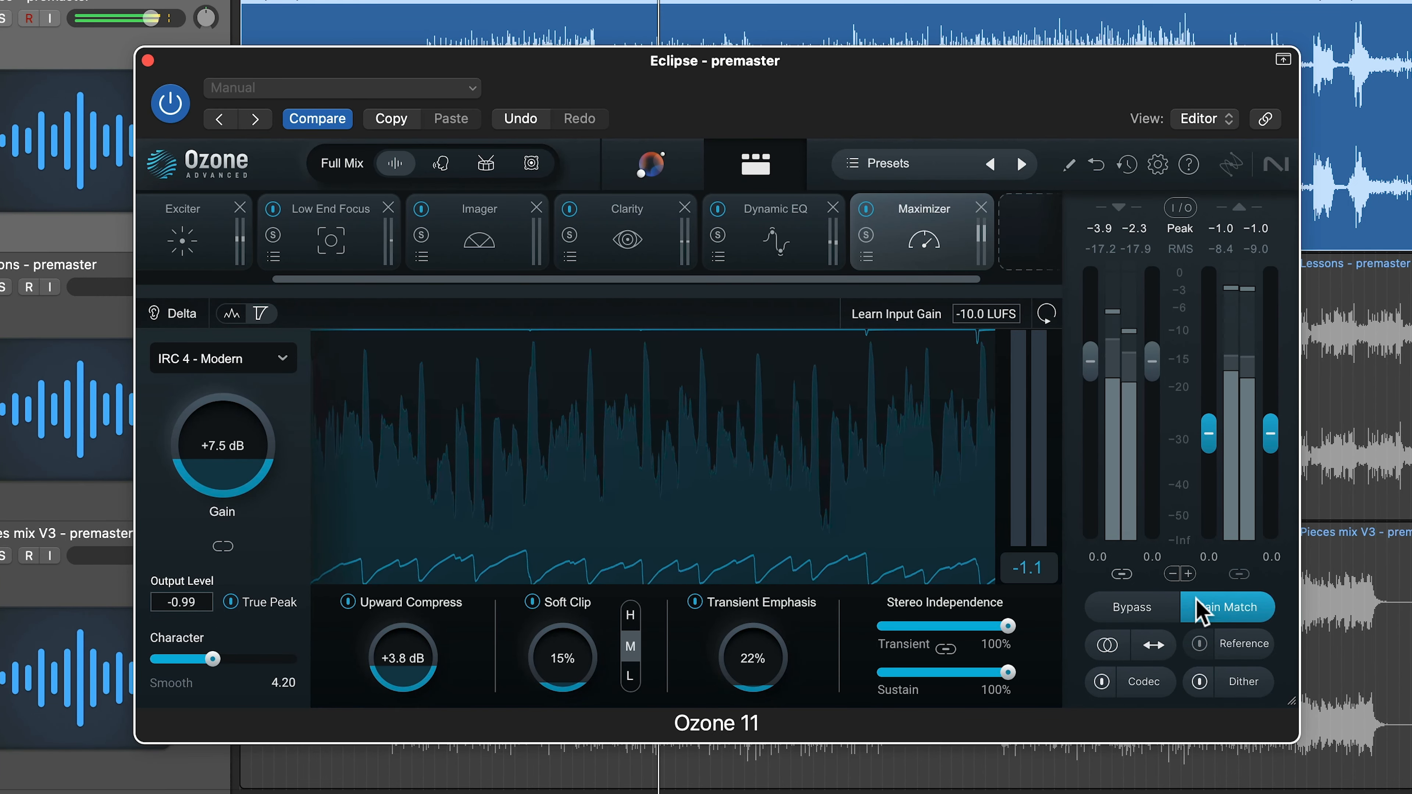
click(1134, 609)
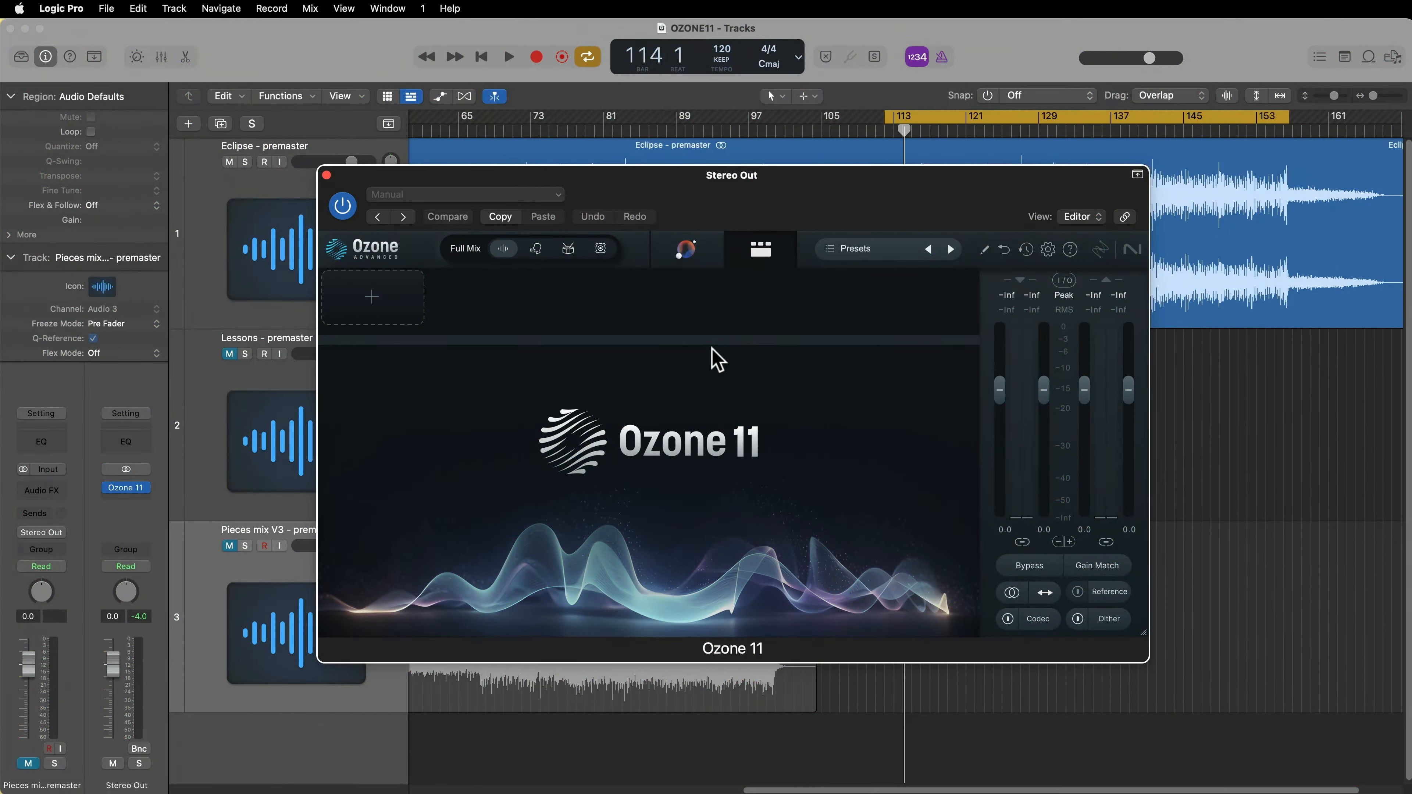
- Add a Clarity module to the empty Ozone chain on the Stereo Out
click(416, 318)
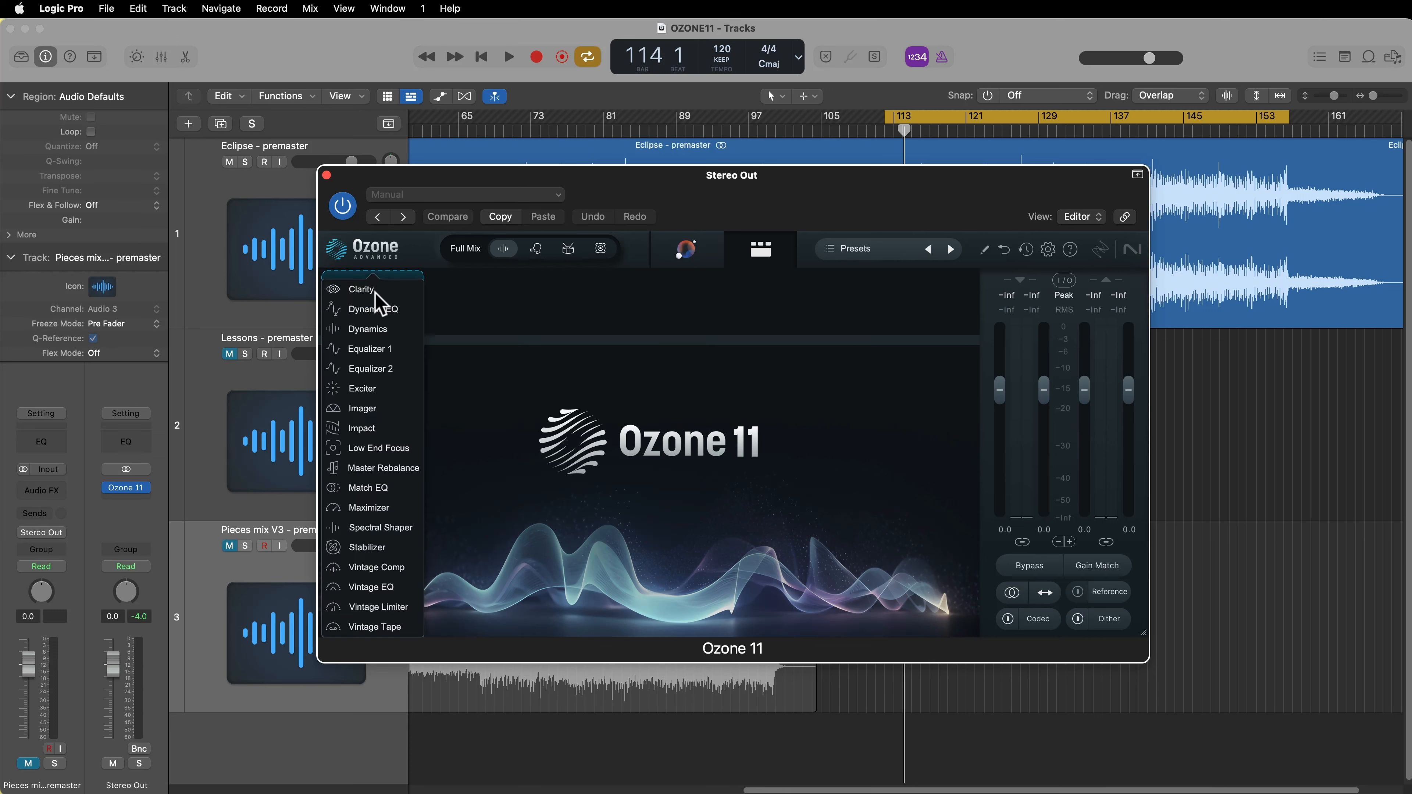
click(362, 289)
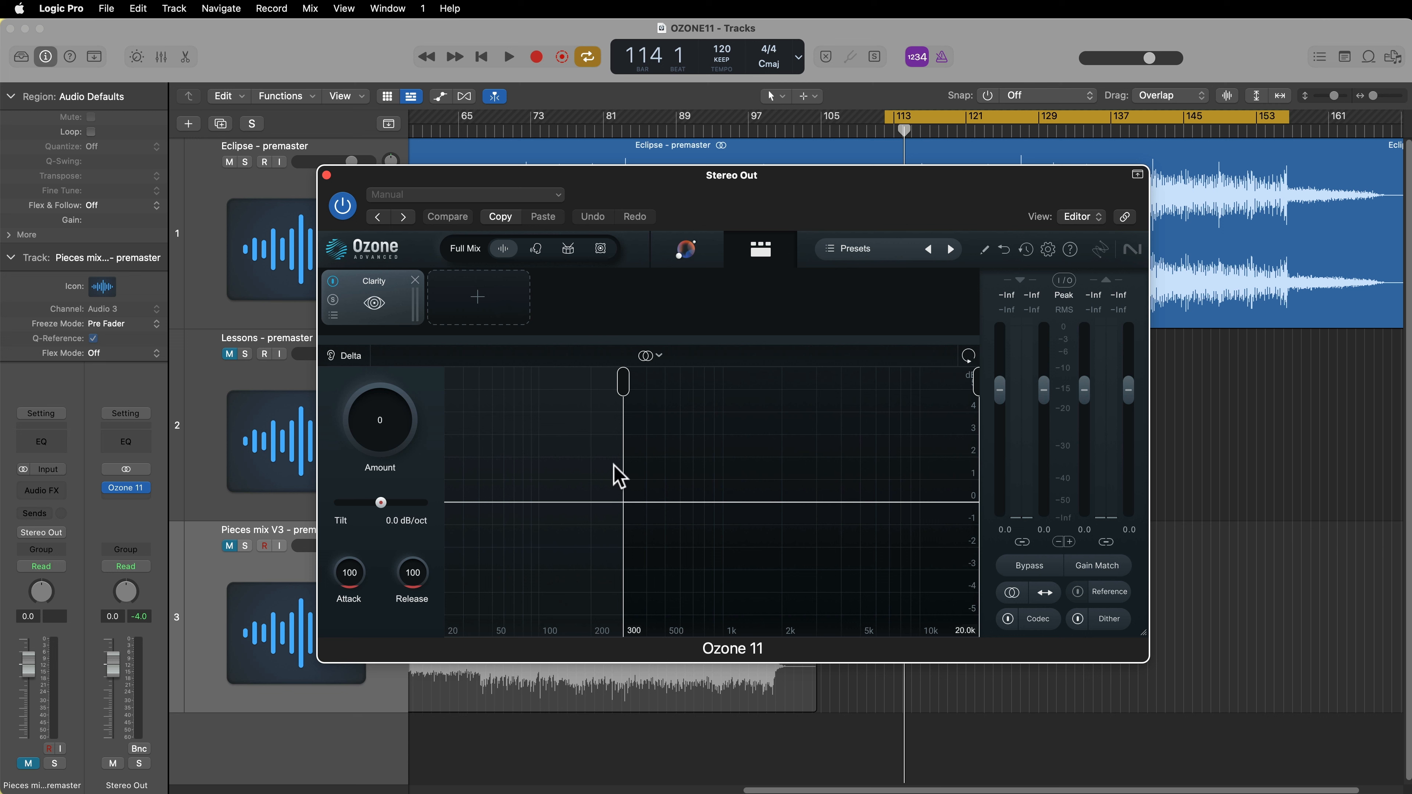
- Try Clarity Amount settings of 42, 26 and 8 percent and shift the lower frequency limit back and forth
drag(402, 452, 463, 372)
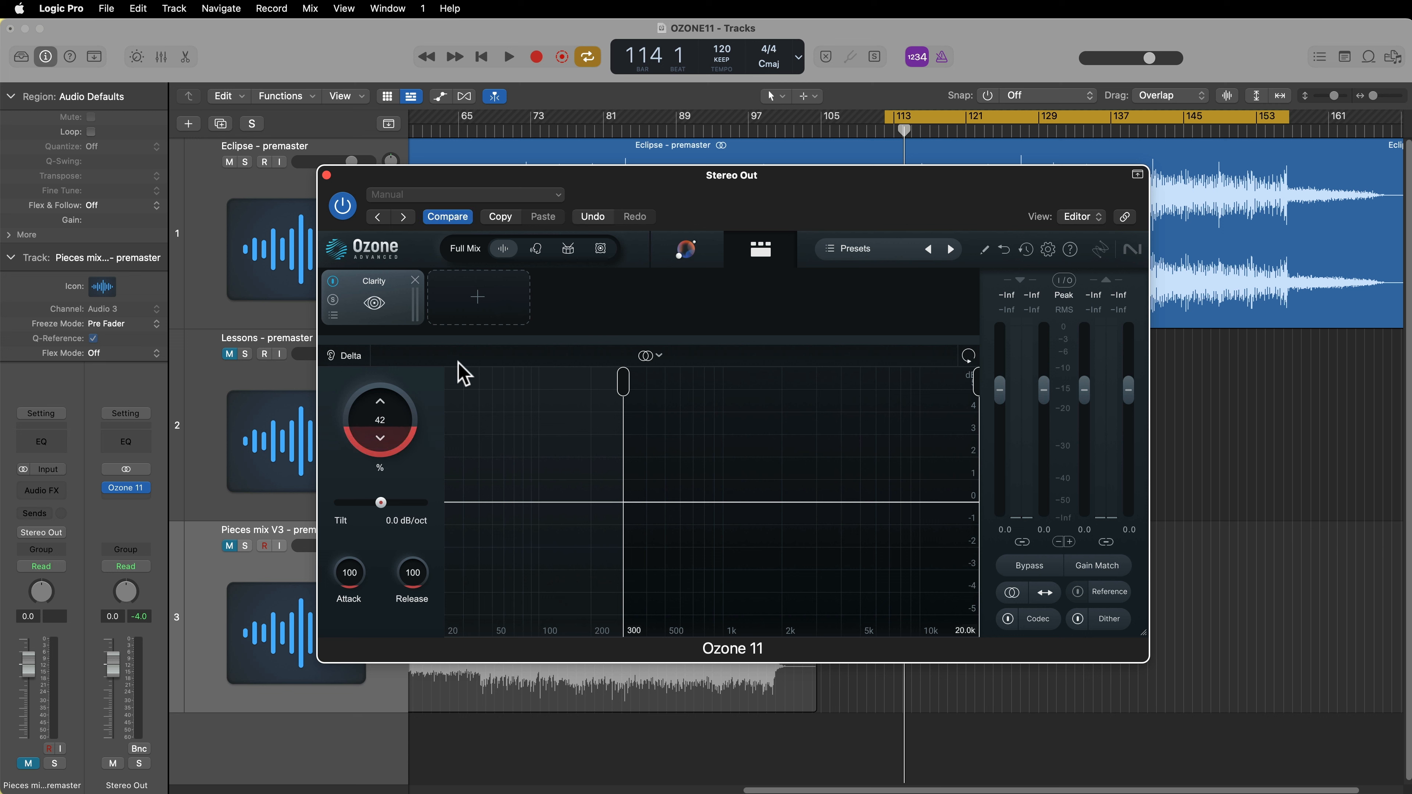
drag(392, 431, 393, 459)
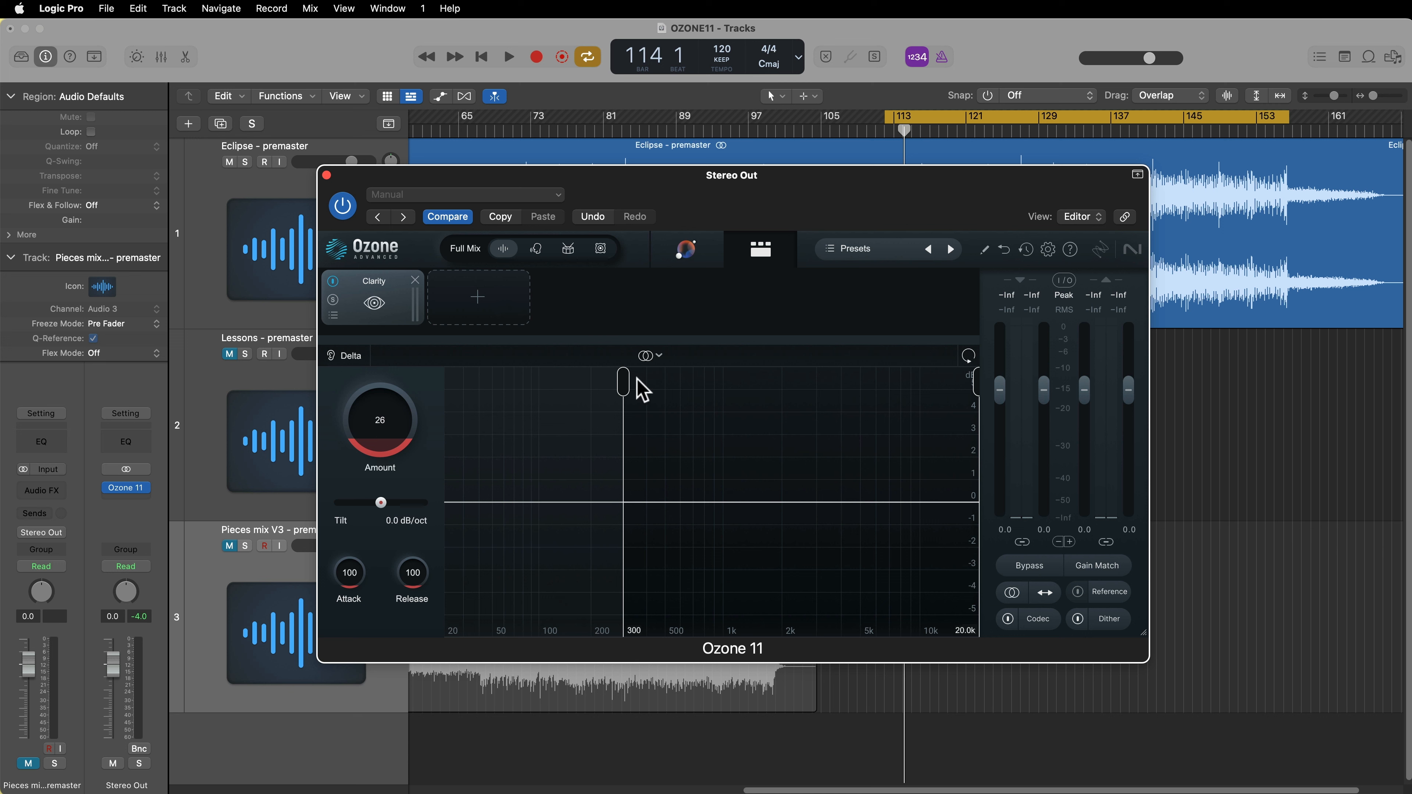
drag(633, 392, 608, 477)
drag(620, 398, 567, 420)
drag(380, 435, 385, 511)
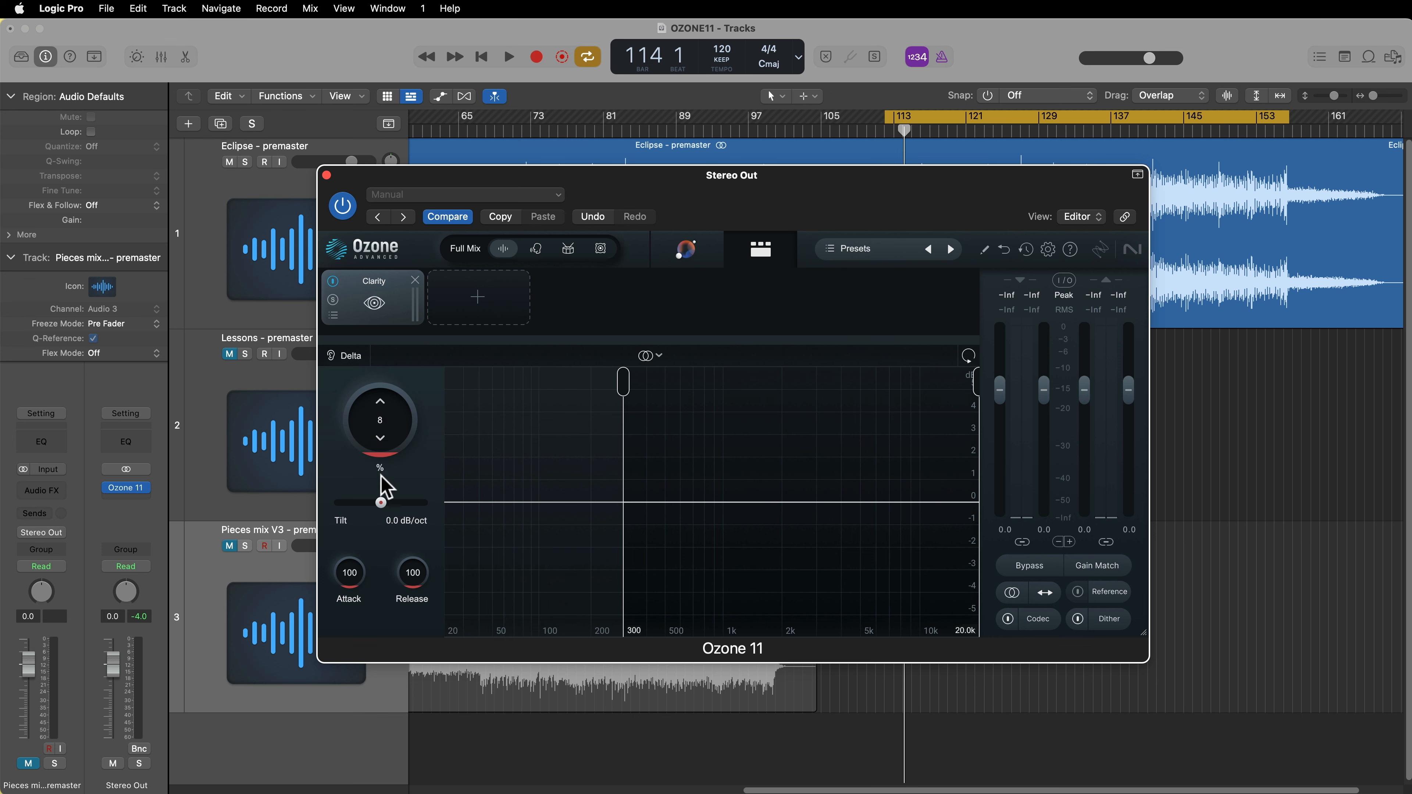
- Switch the Clarity module off and back on, moving the plugin window down clear of the Eclipse waveform
click(333, 282)
drag(707, 189, 725, 478)
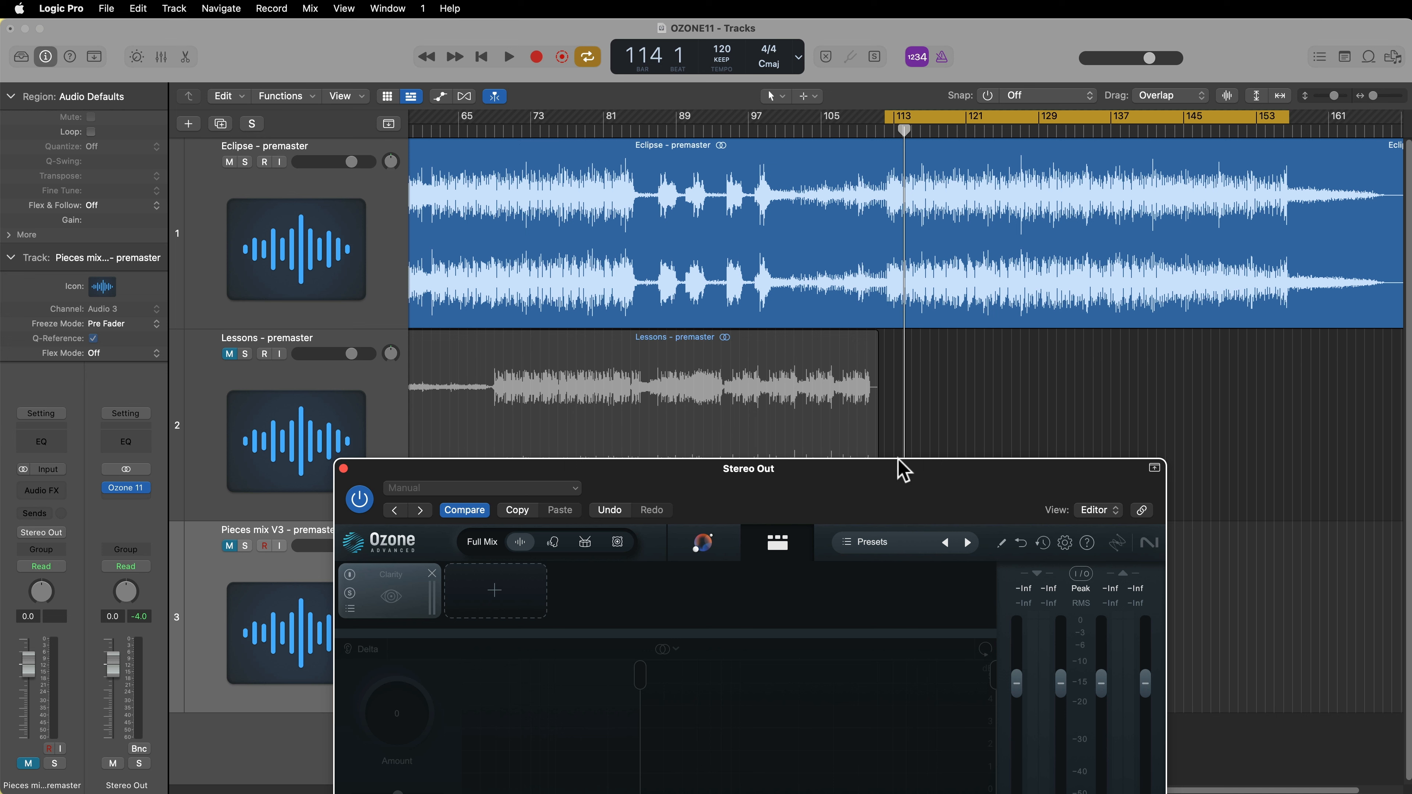
drag(896, 475, 895, 475)
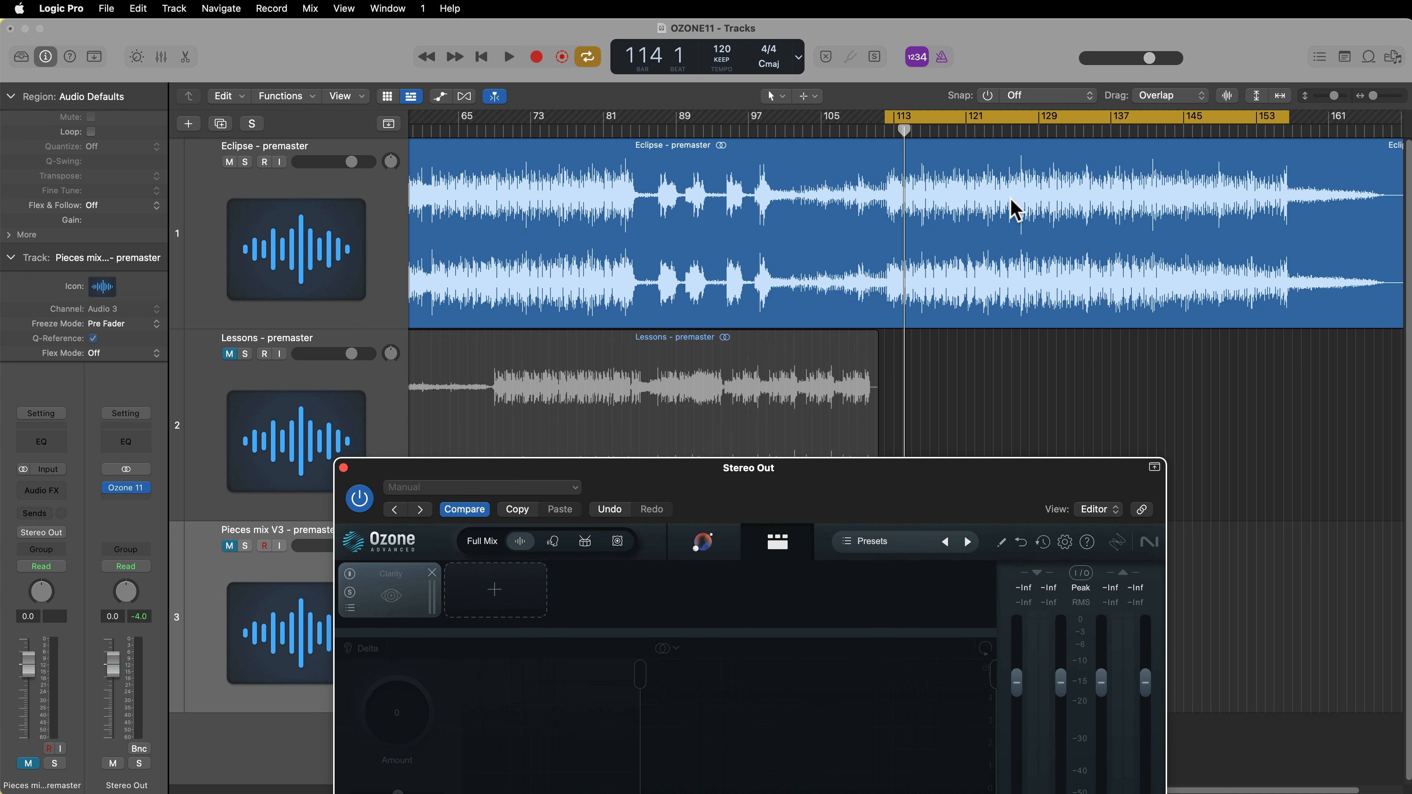
click(351, 577)
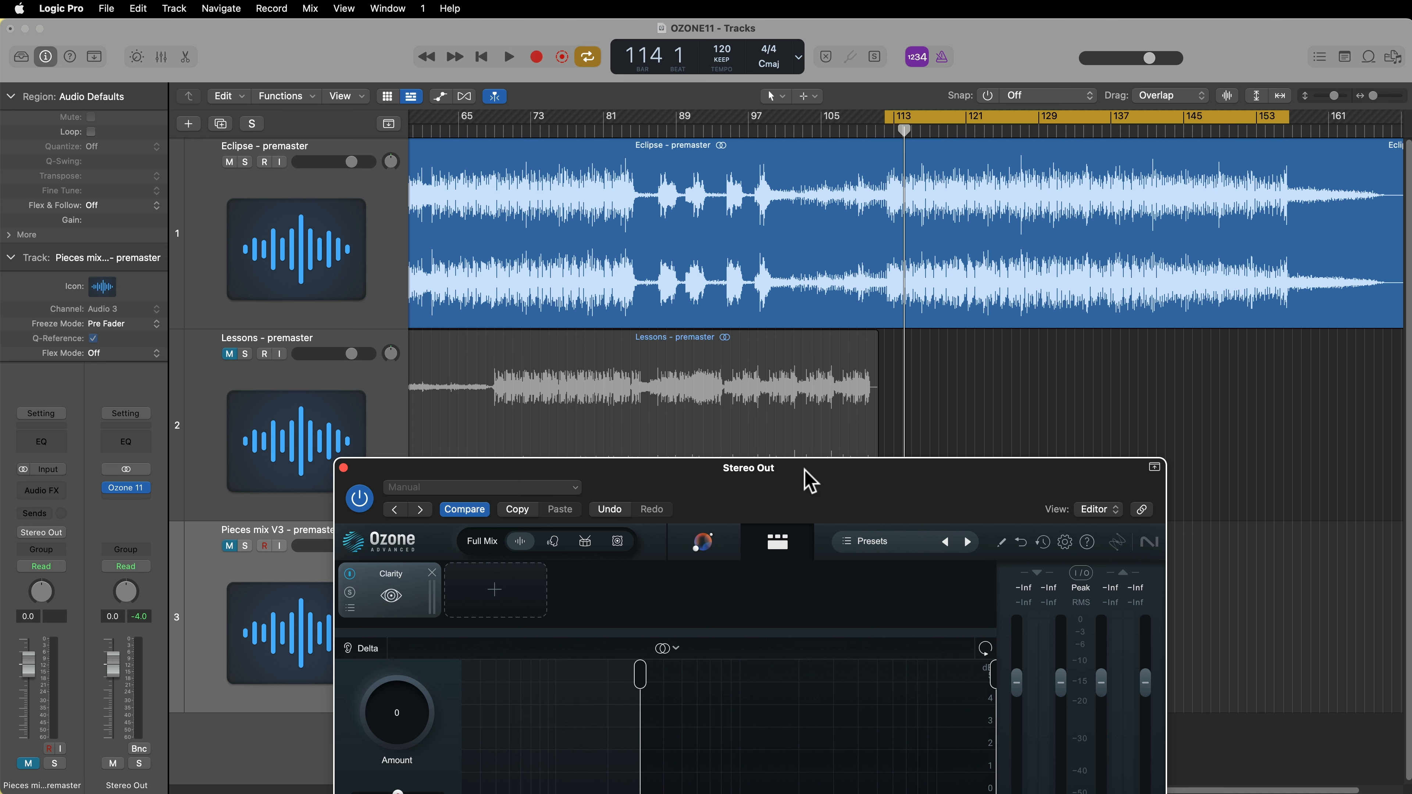
- Play the Eclipse track and set the Clarity Amount to 49 and its lower frequency limit to 344 Hz
key(space)
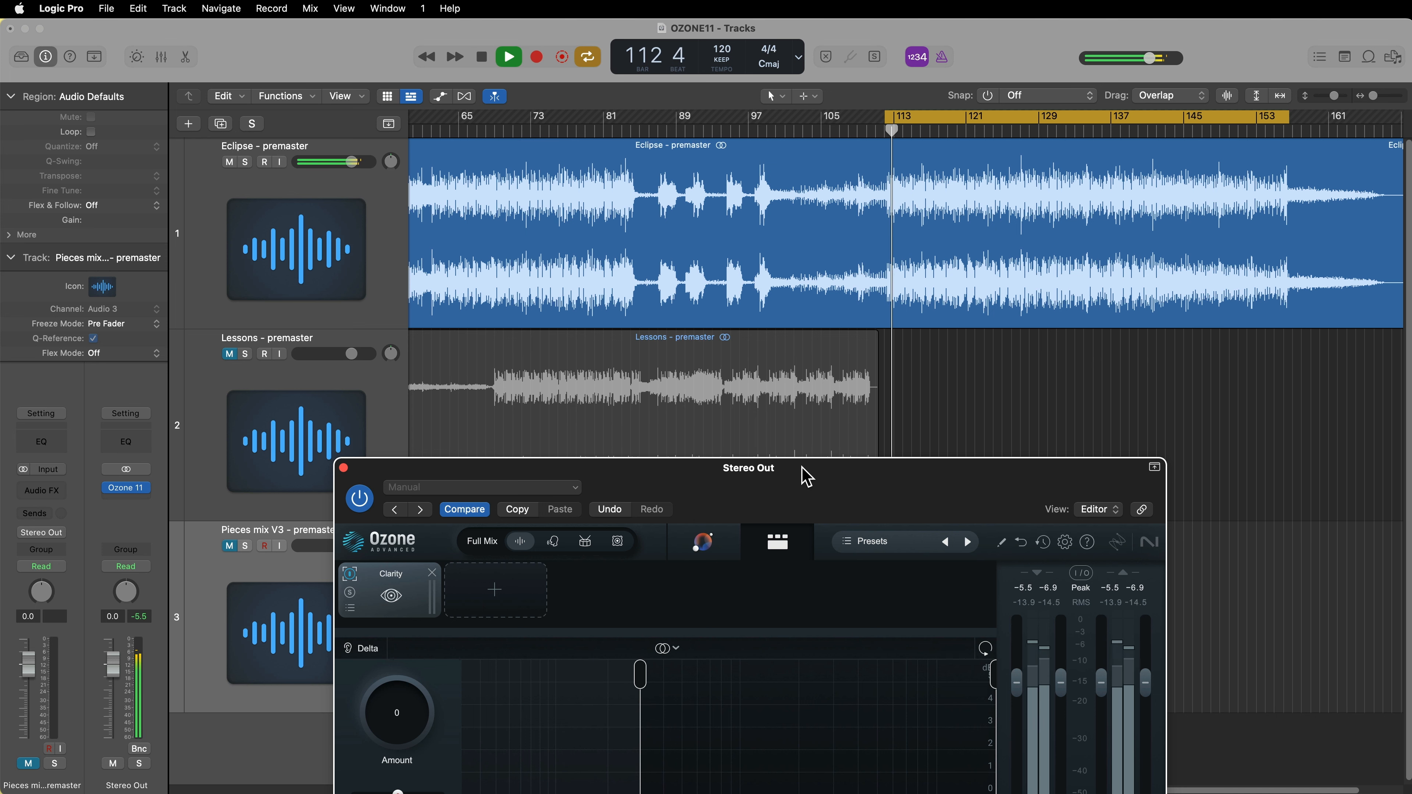
drag(807, 477, 763, 195)
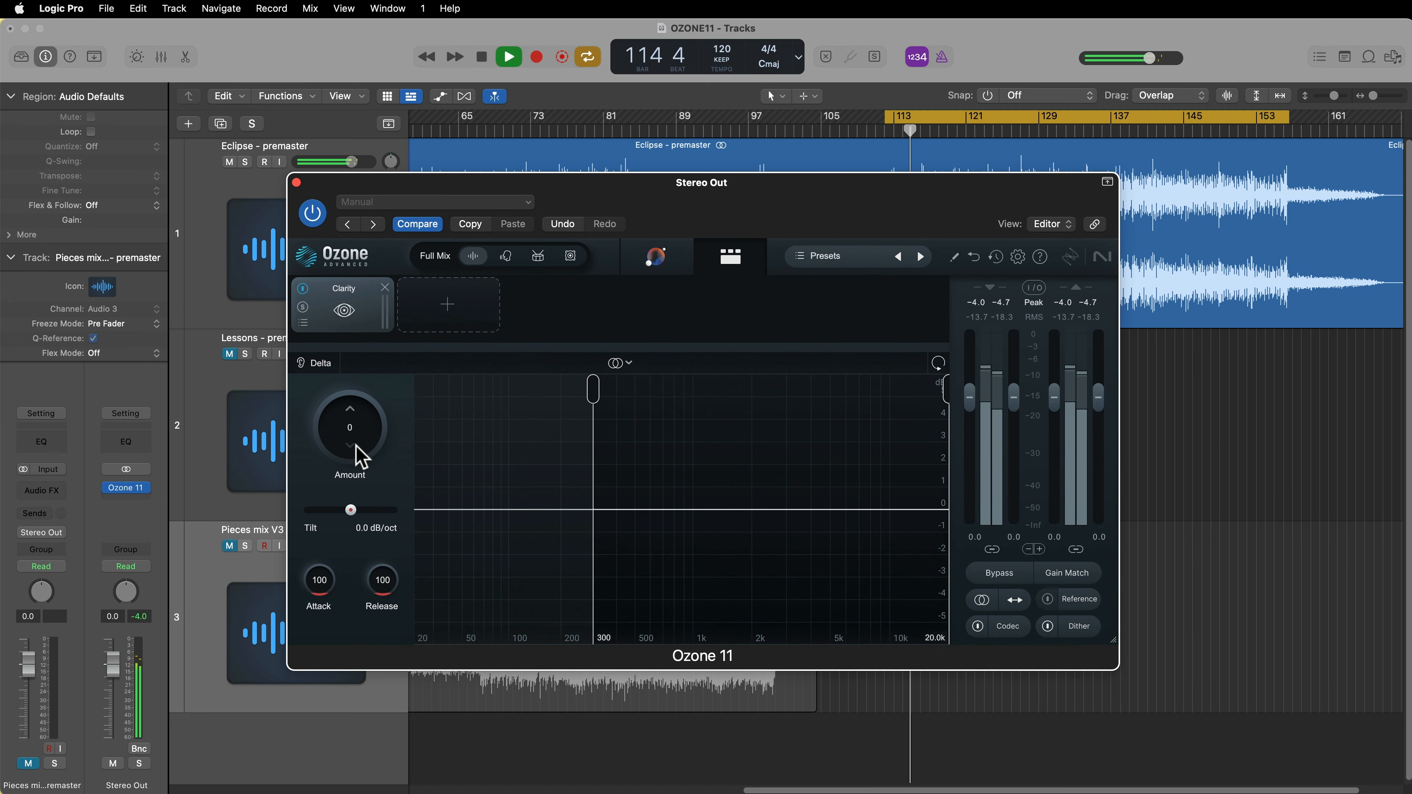
drag(369, 463, 409, 369)
mouse_move(600, 389)
mouse_down()
mouse_move(724, 396)
mouse_move(604, 403)
mouse_up()
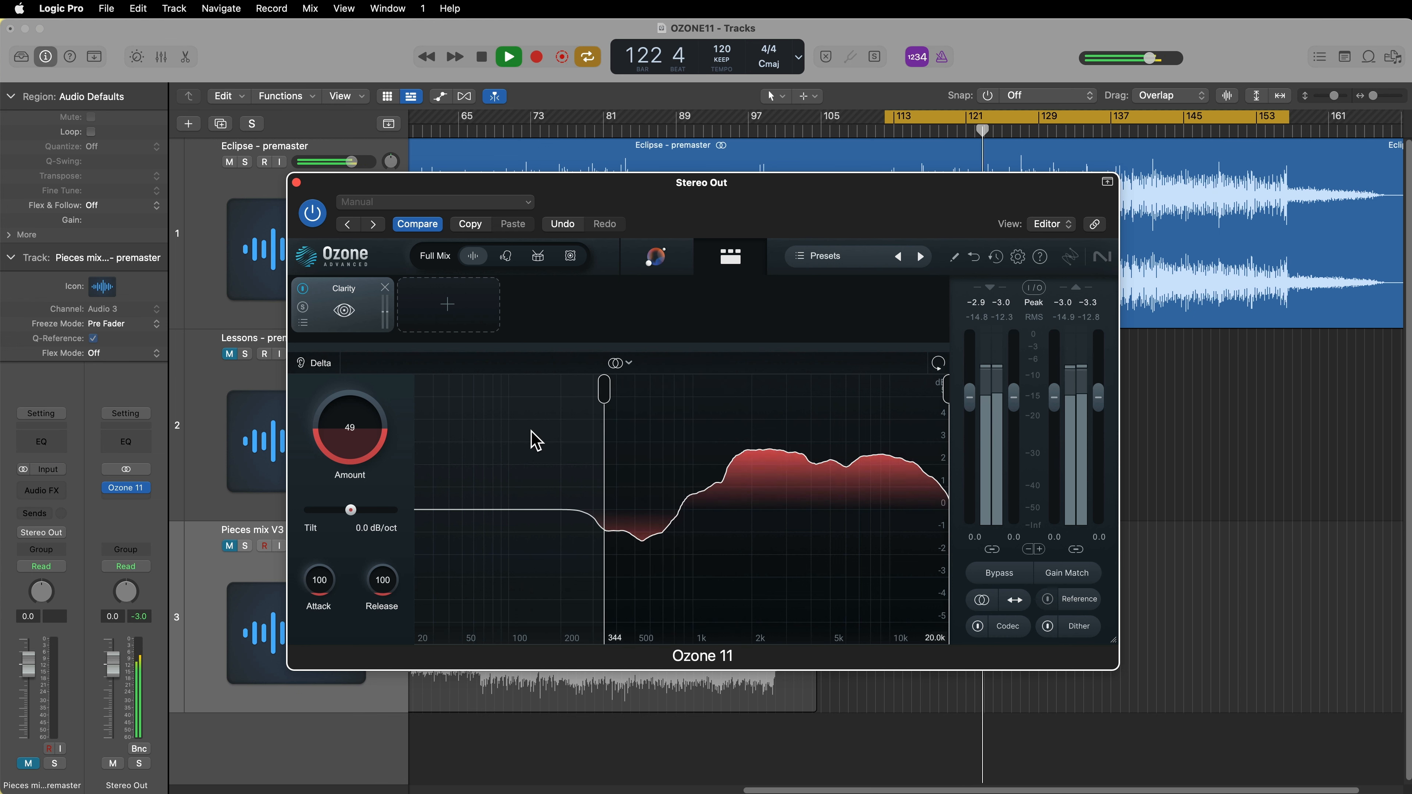
- Compare the playing track with the Clarity module off and on, and stop playback
click(304, 290)
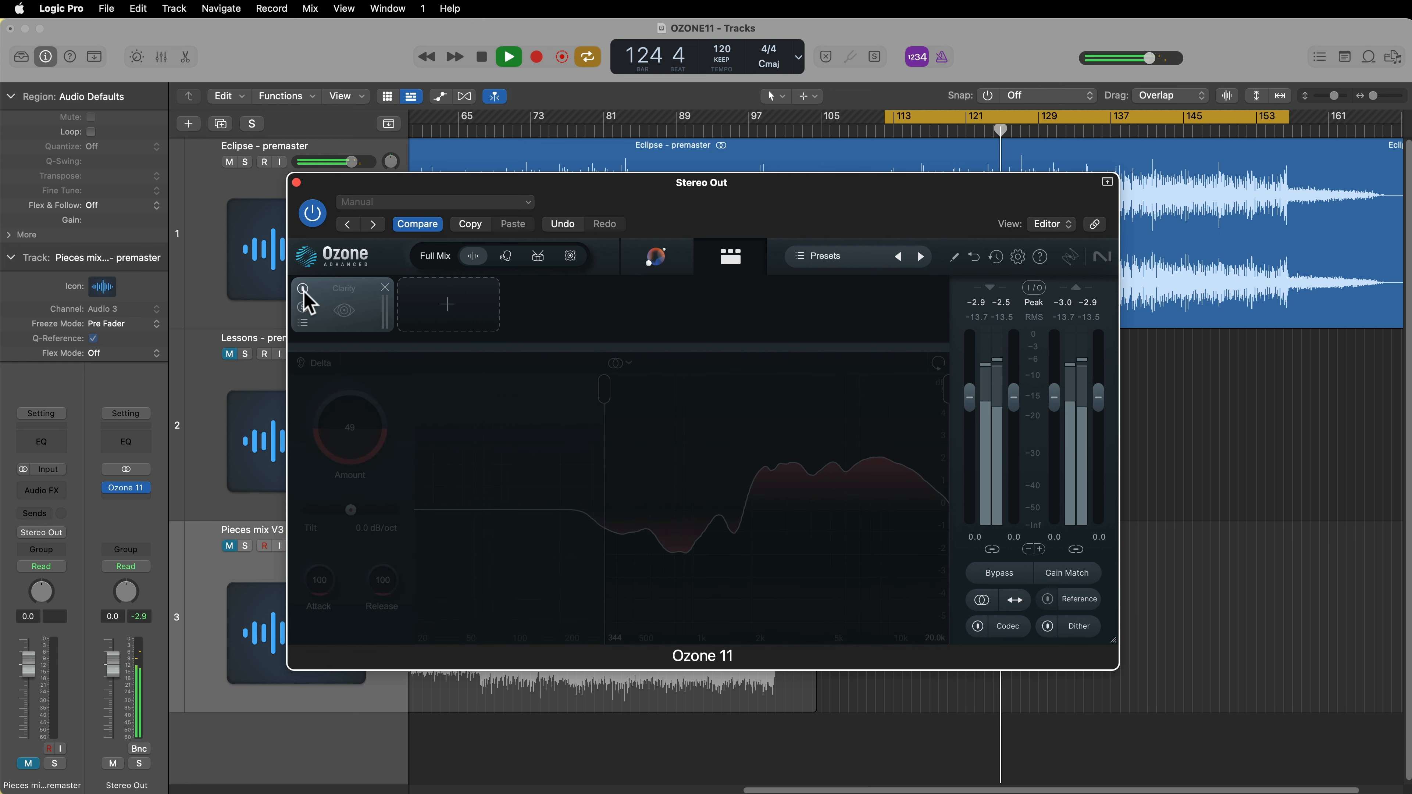
click(304, 290)
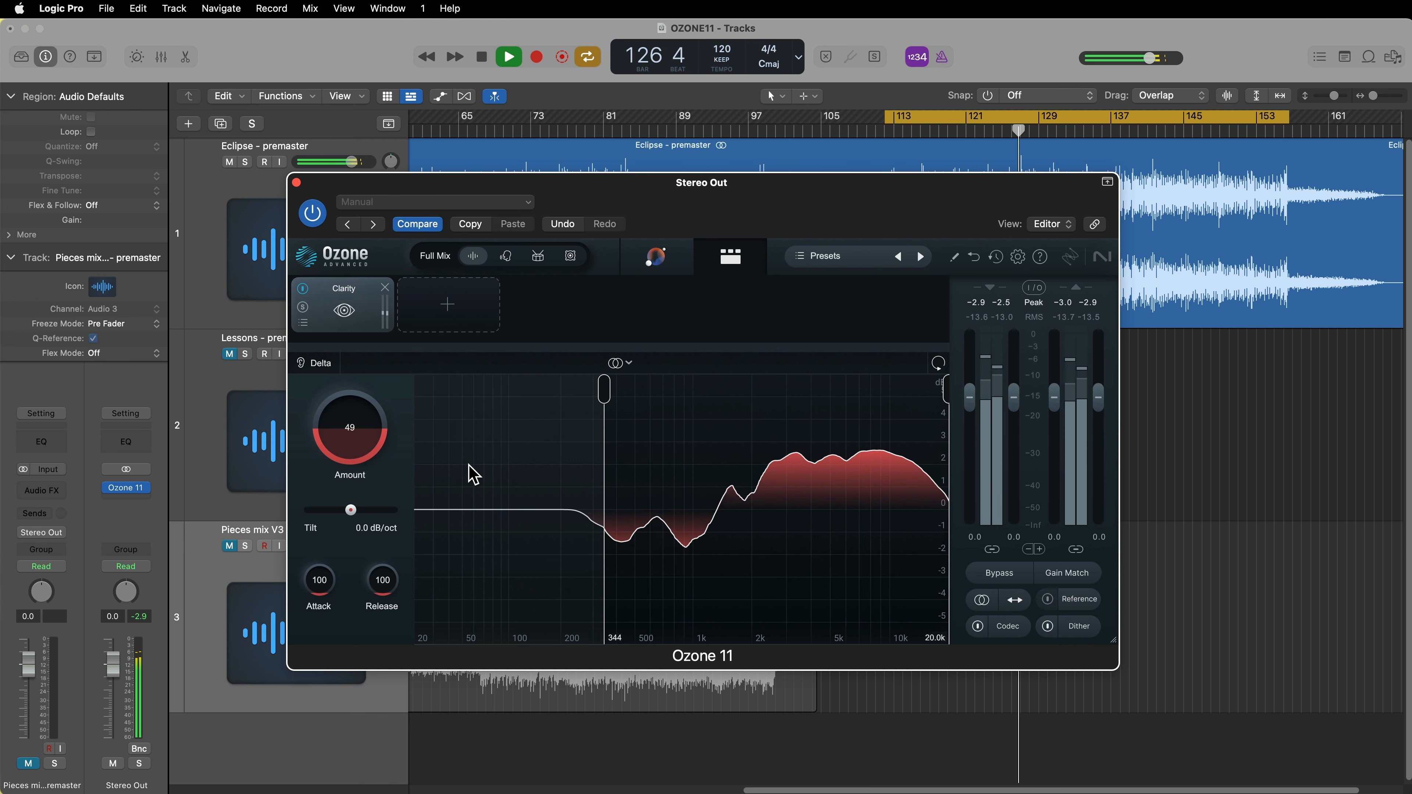
key(space)
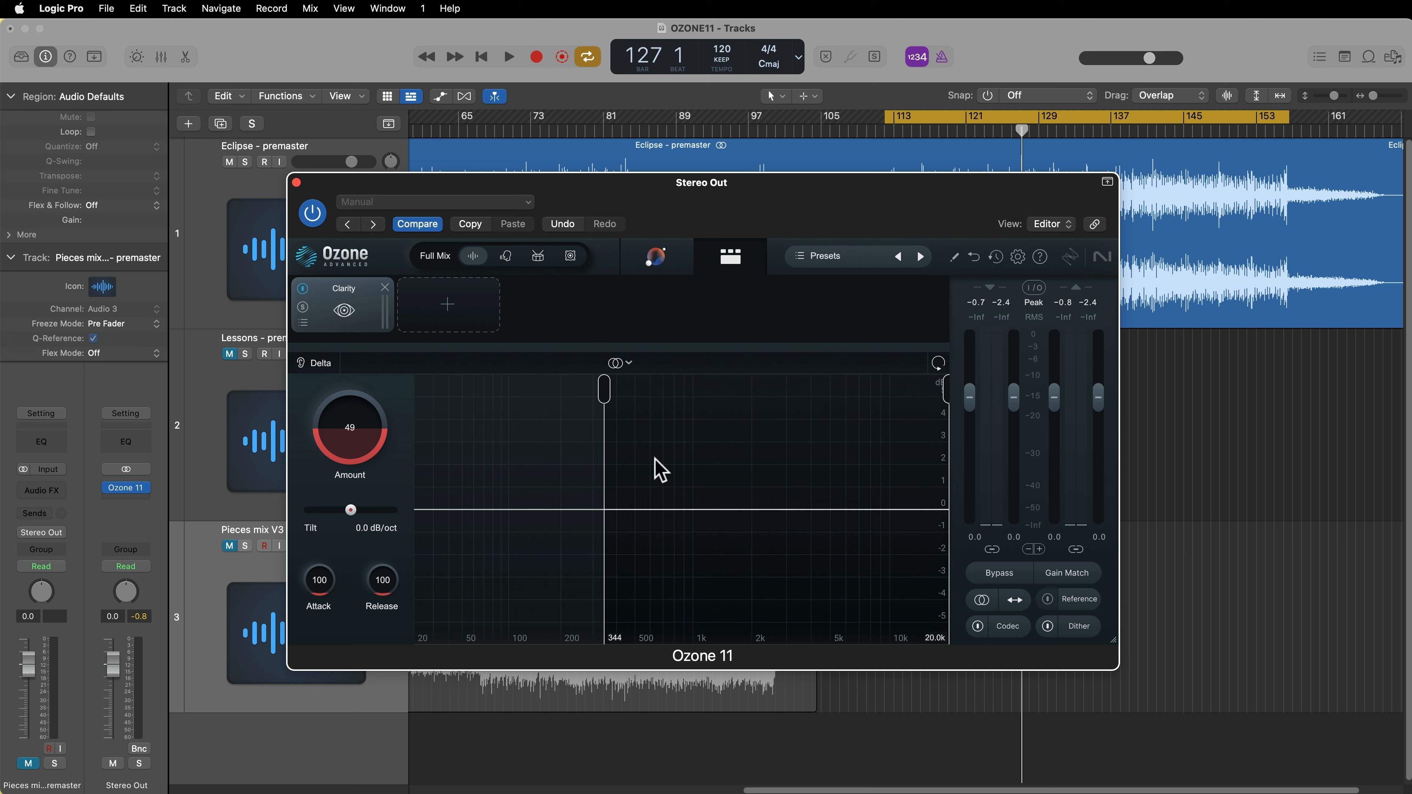
- Set the Clarity Amount to 52 and the lower frequency limit to 300 Hz
mouse_move(382, 445)
mouse_down()
mouse_move(375, 495)
mouse_move(353, 404)
mouse_move(388, 489)
mouse_move(381, 421)
mouse_move(379, 443)
mouse_up()
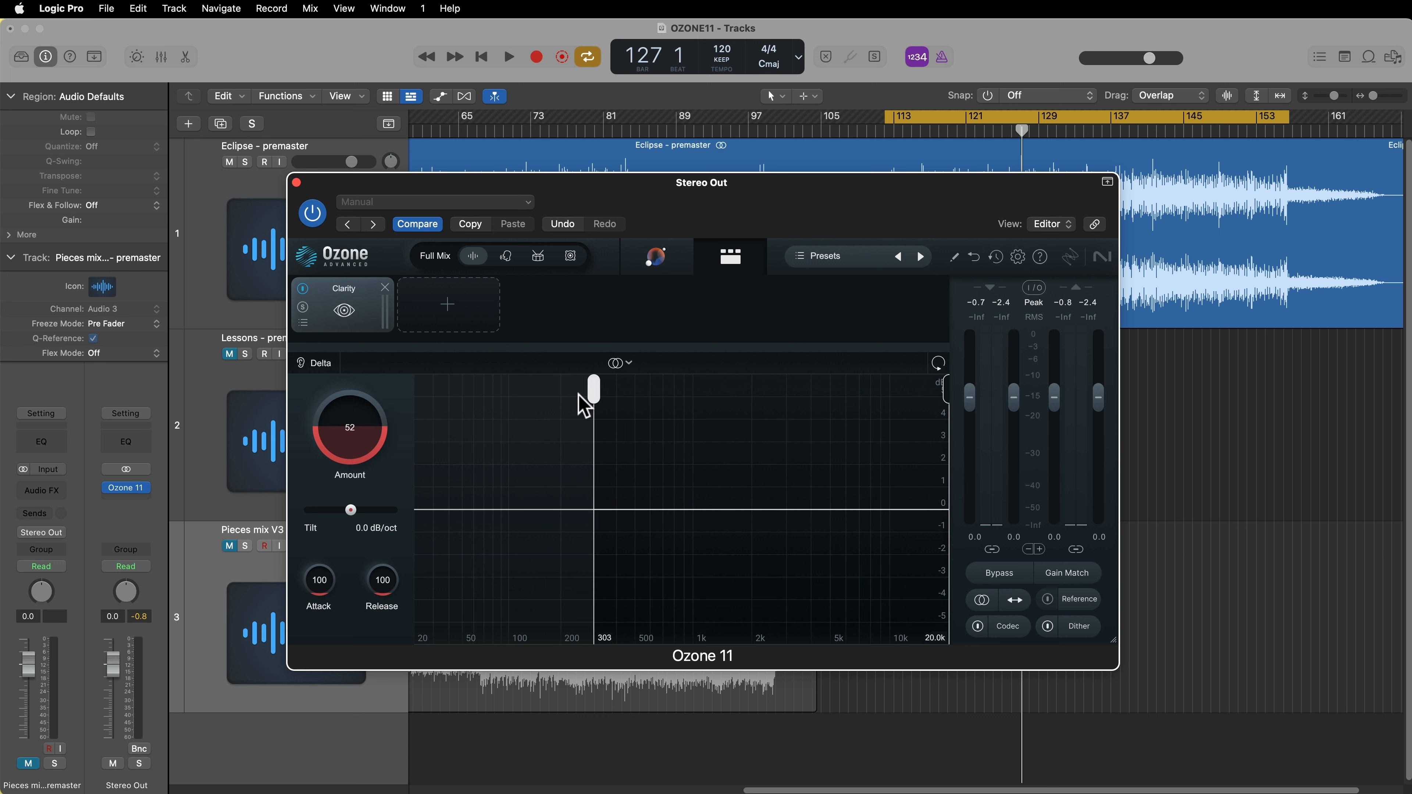
drag(604, 390, 630, 392)
drag(697, 434, 593, 462)
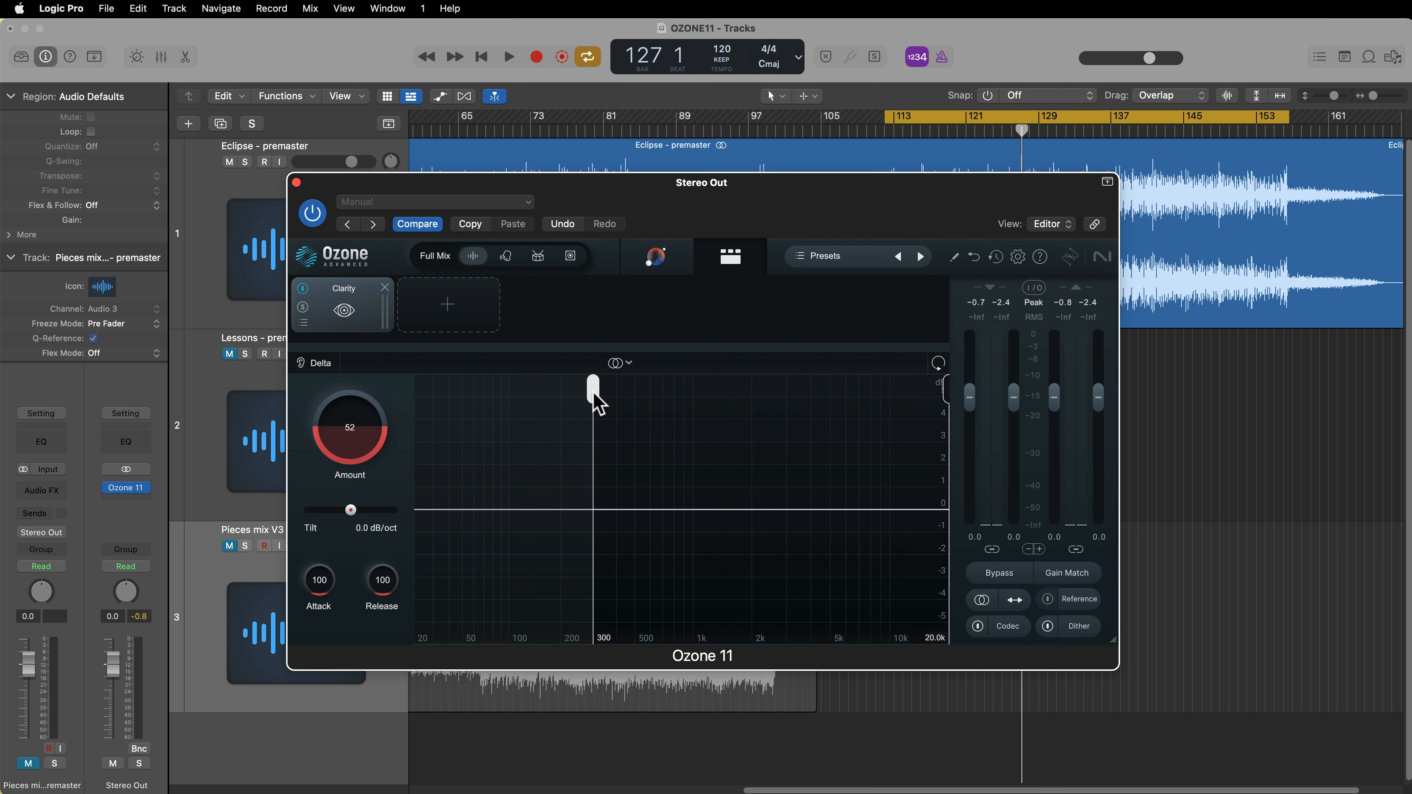
- Try a negative Clarity Tilt and reset it to 0.0 dB/oct
mouse_move(355, 513)
mouse_down()
mouse_move(335, 513)
mouse_move(369, 513)
mouse_move(346, 512)
mouse_up()
mouse_move(342, 512)
mouse_down()
mouse_move(385, 515)
mouse_move(325, 532)
mouse_up()
alt+click(330, 511)
- Play the track and set the Clarity Amount to 48 and the Tilt to -2.0 dB/oct
key(space)
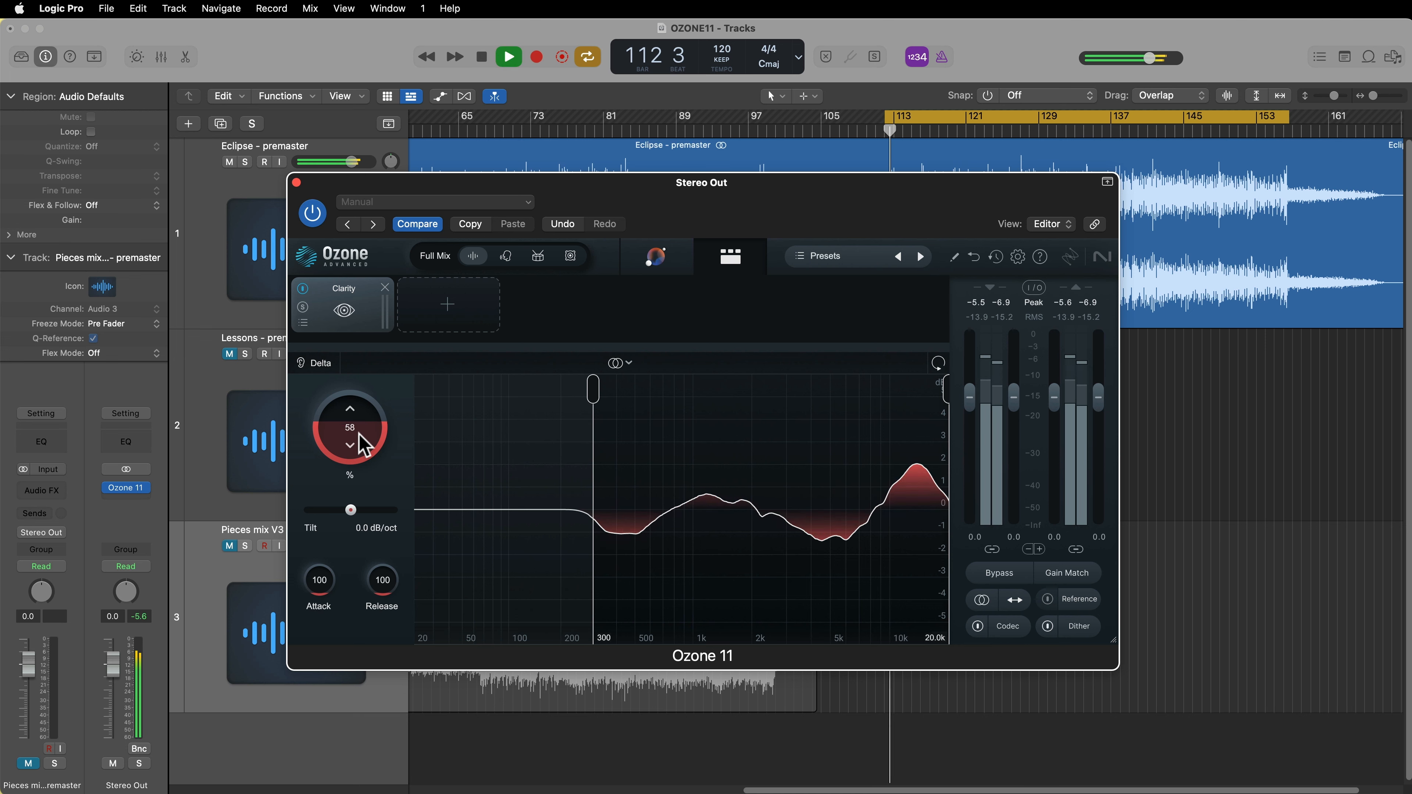
scroll(359, 439, up, 5)
scroll(361, 450, down, 1)
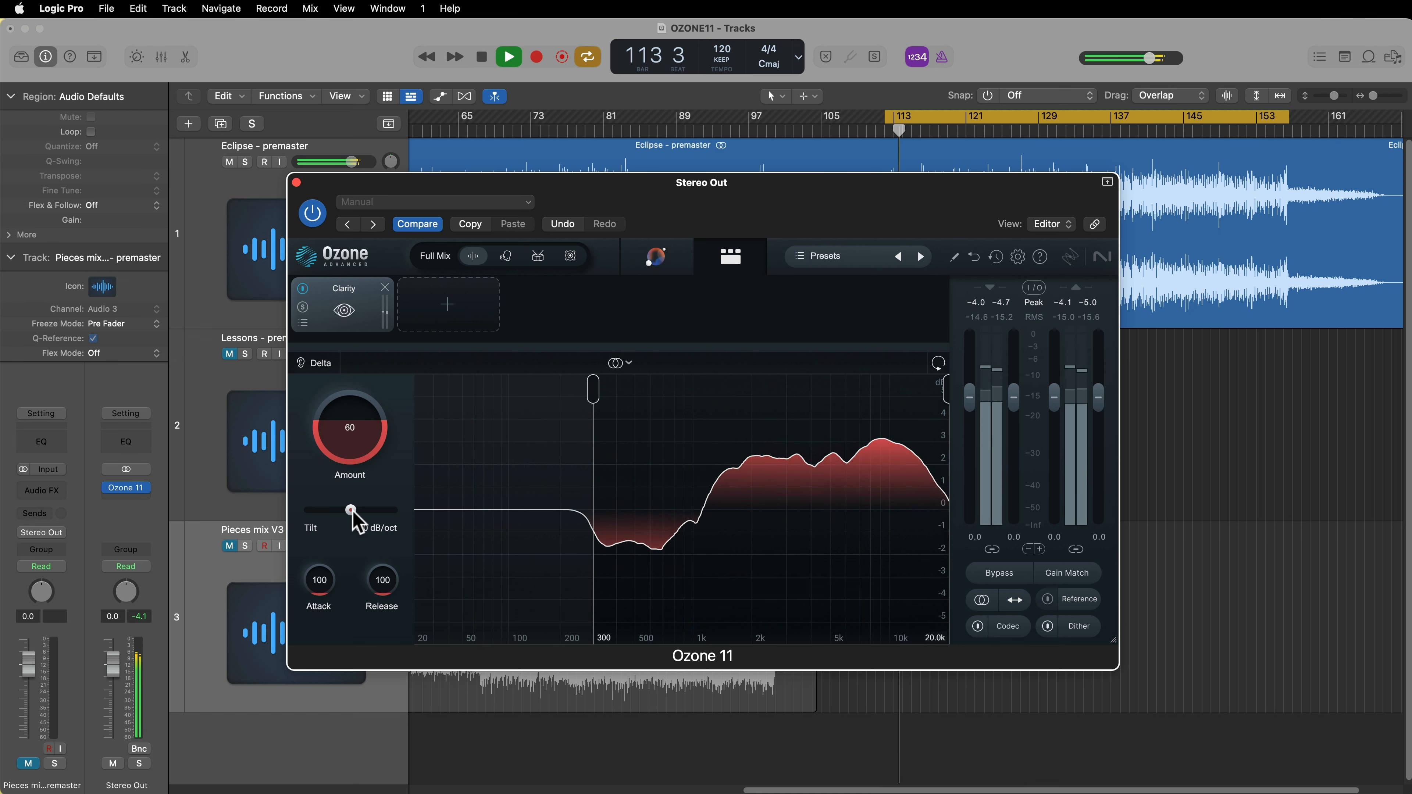
mouse_move(351, 510)
mouse_down()
mouse_move(401, 531)
mouse_move(315, 528)
mouse_move(338, 532)
mouse_up()
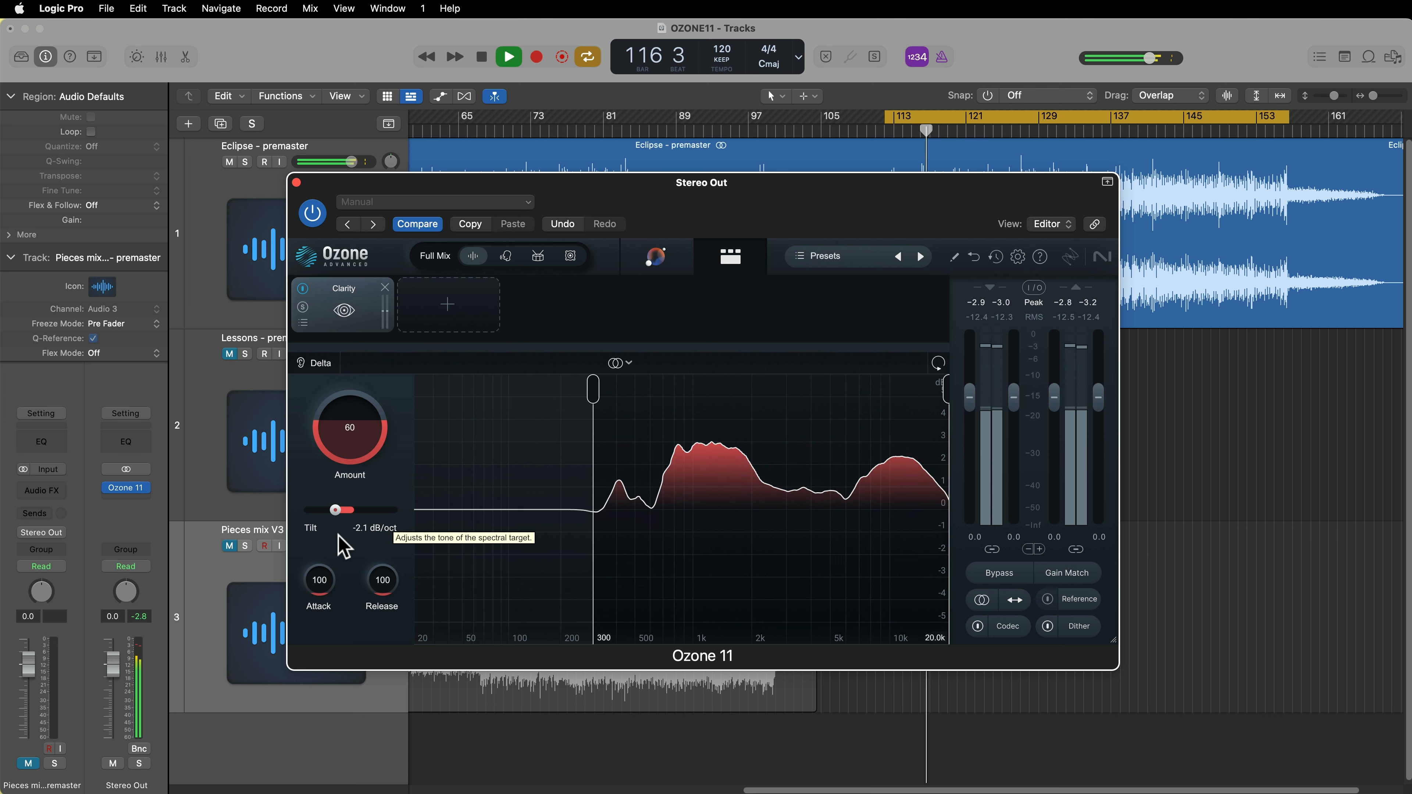
drag(363, 455, 365, 469)
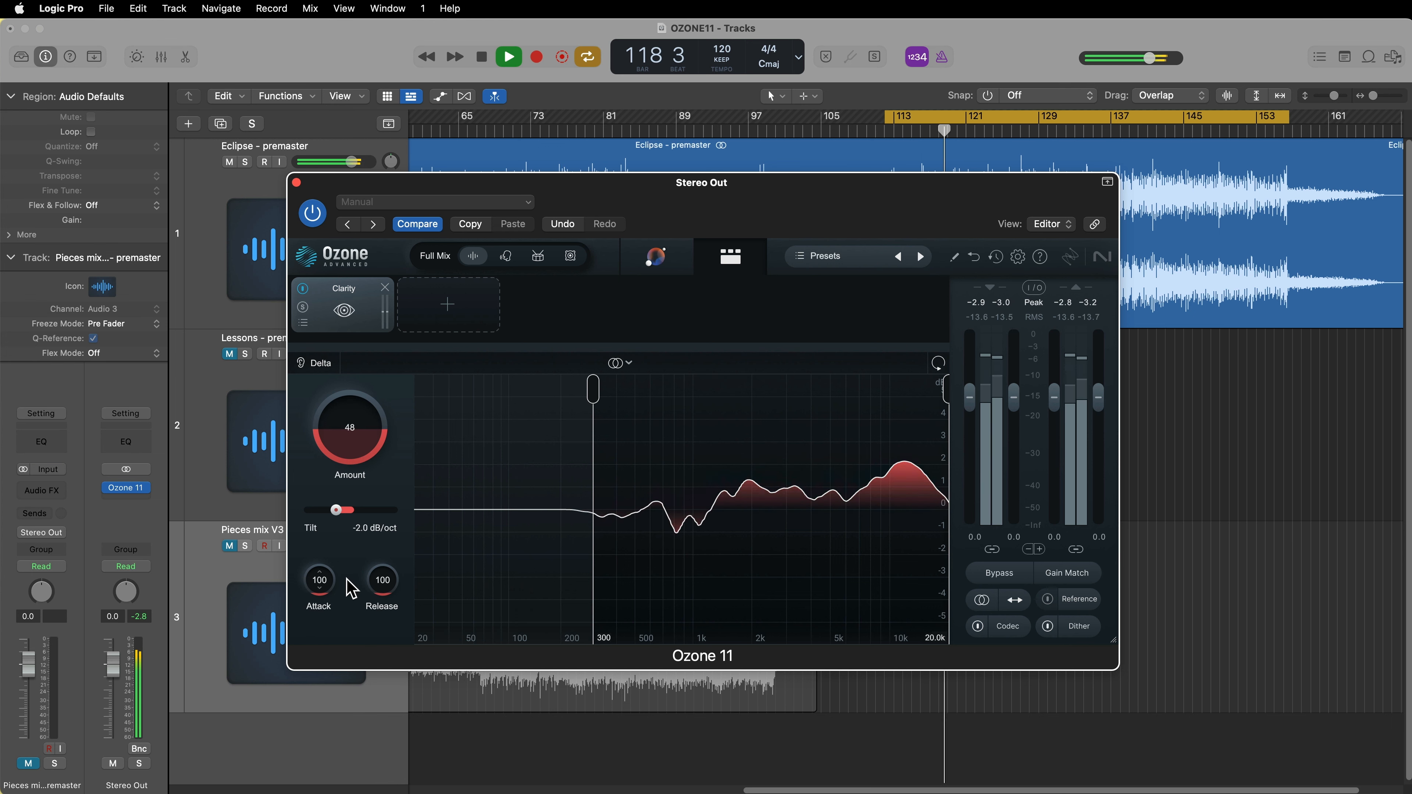
- Stop playback and set the Clarity Attack to 276 ms and Release to 156 ms
key(space)
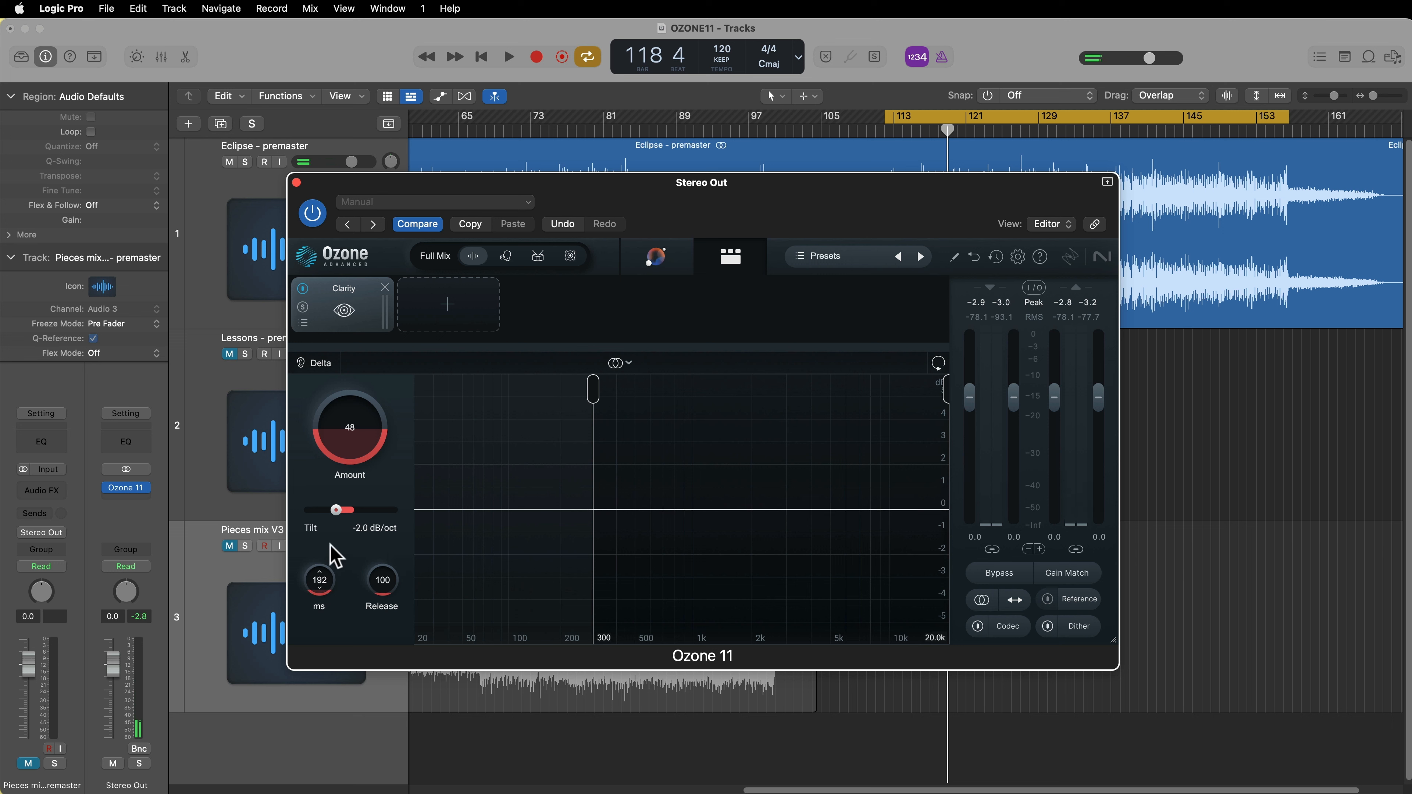
drag(375, 578, 388, 565)
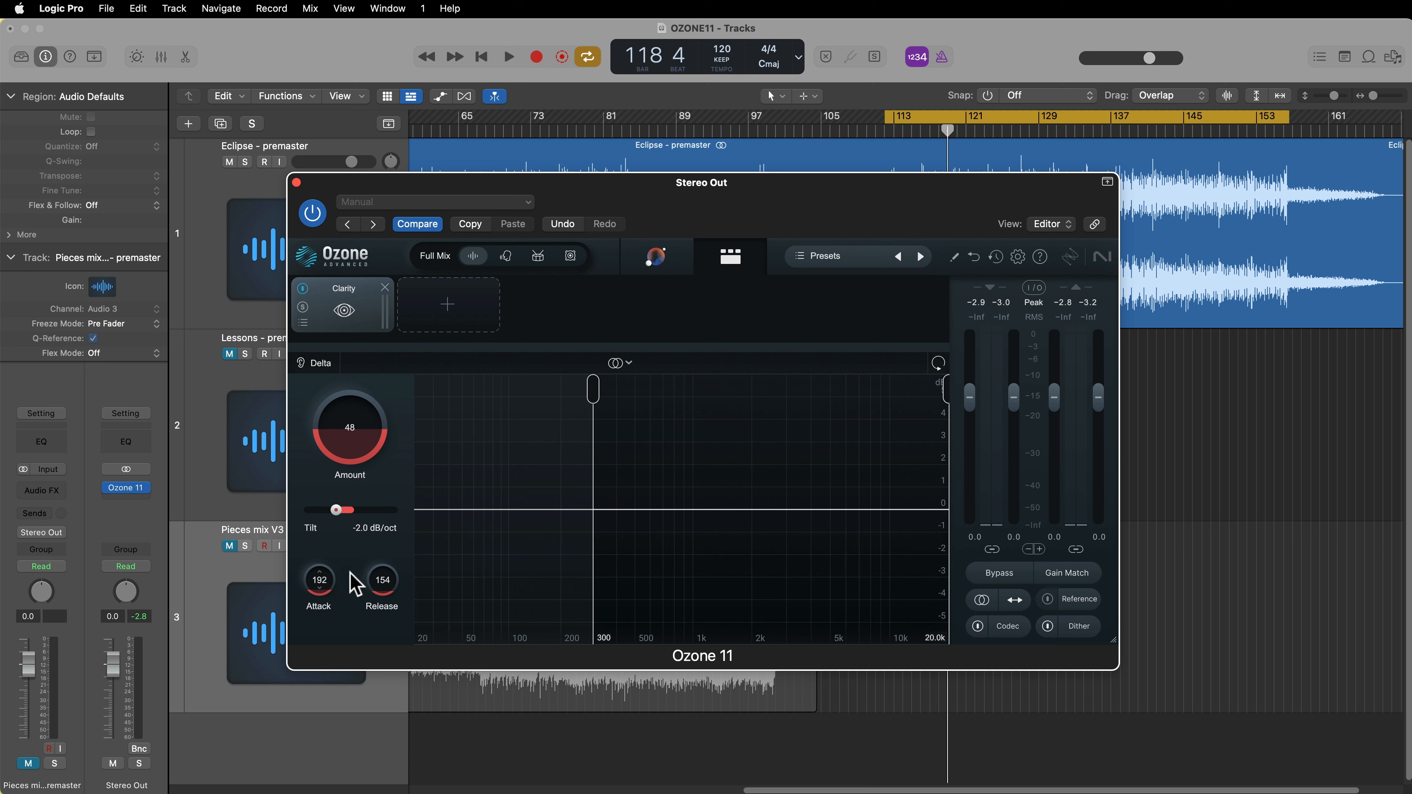
drag(332, 606, 321, 624)
- Fine-tune Clarity during playback to Amount 52, Tilt -0.5 dB/oct, Attack 292 ms and Release 152 ms
key(space)
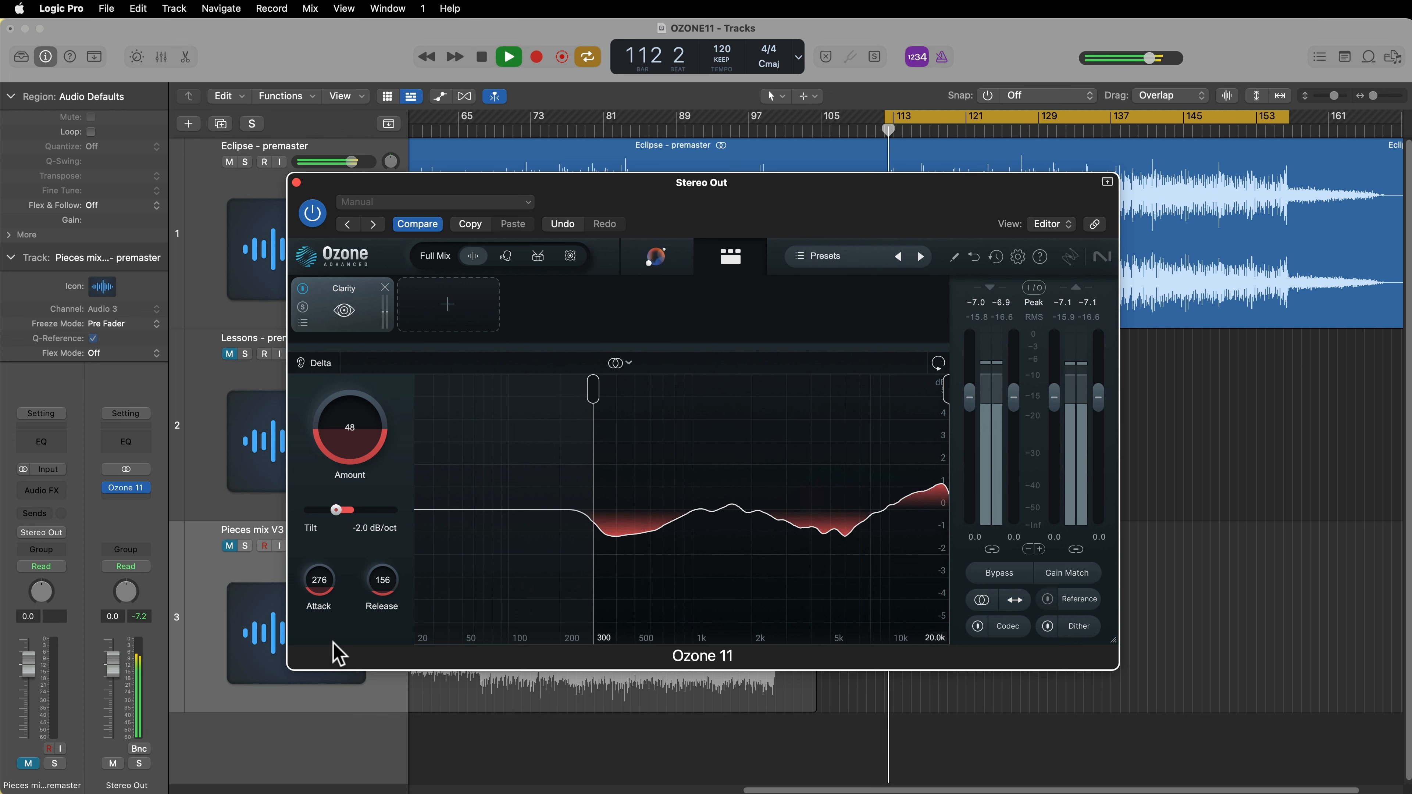
scroll(329, 594, up, 1)
scroll(329, 593, up, 5)
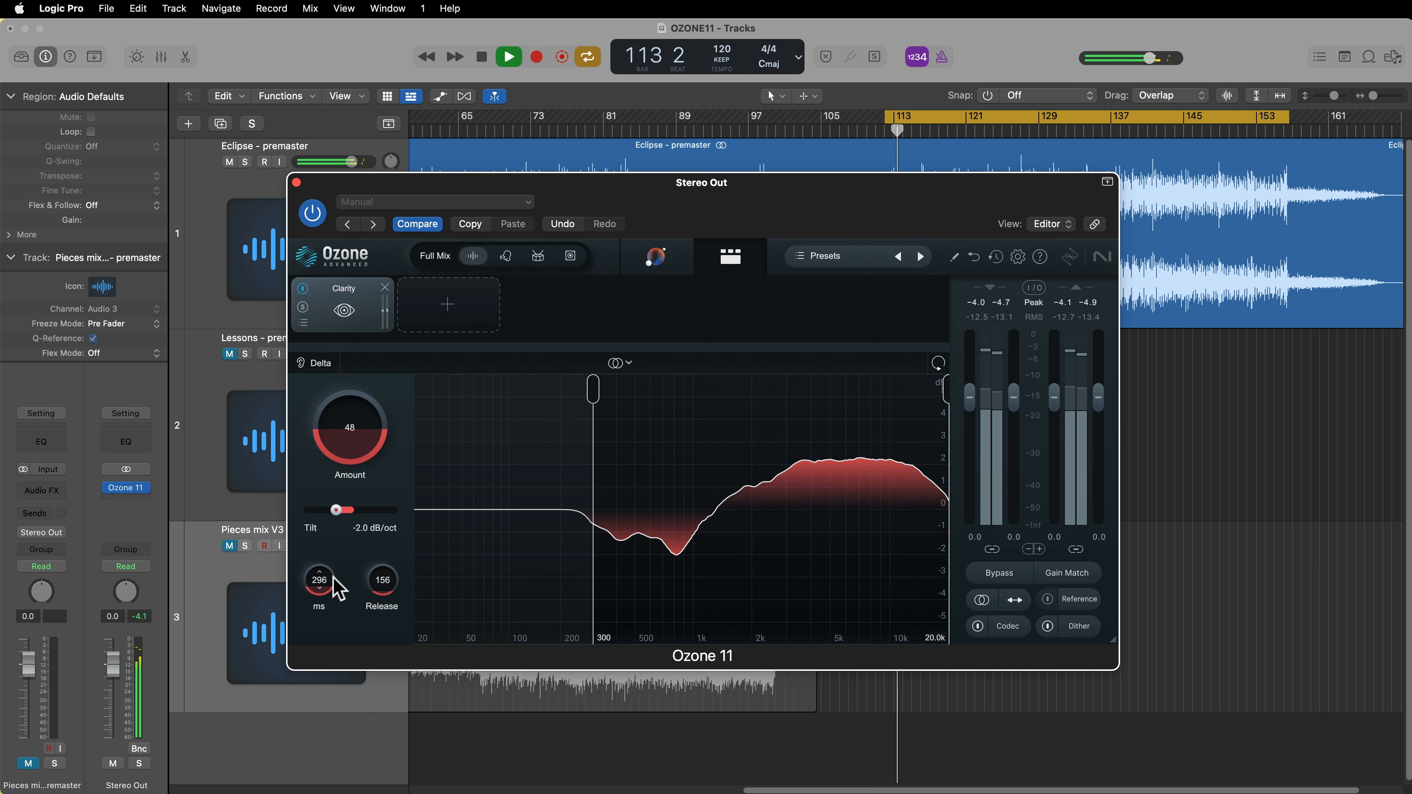
scroll(378, 442, up, 3)
scroll(347, 506, up, 5)
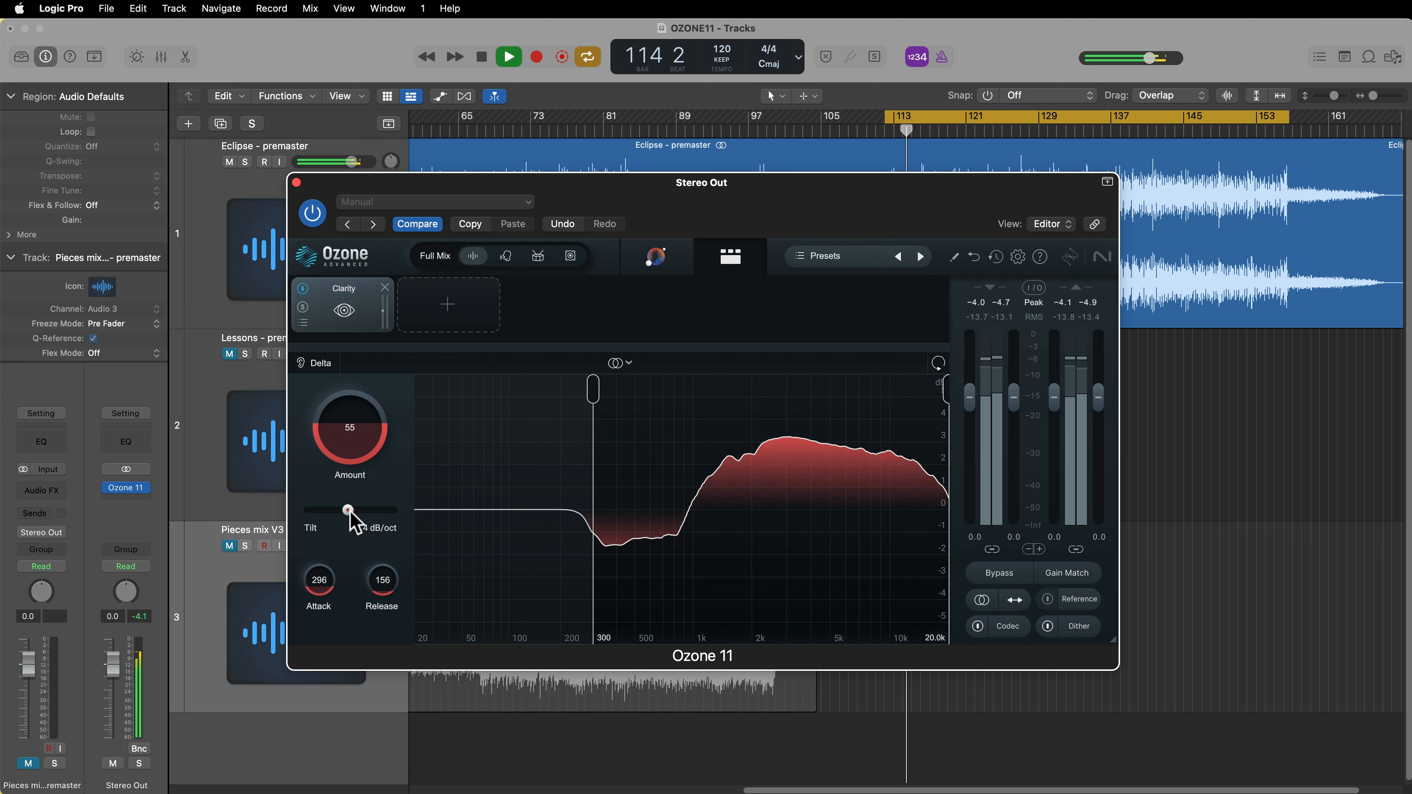
scroll(320, 584, up, 1)
mouse_move(332, 589)
mouse_down()
mouse_move(329, 700)
mouse_move(346, 593)
mouse_move(328, 590)
mouse_move(394, 646)
mouse_move(391, 615)
mouse_move(395, 663)
mouse_move(406, 497)
mouse_move(410, 593)
mouse_move(359, 589)
mouse_up()
drag(349, 451, 359, 460)
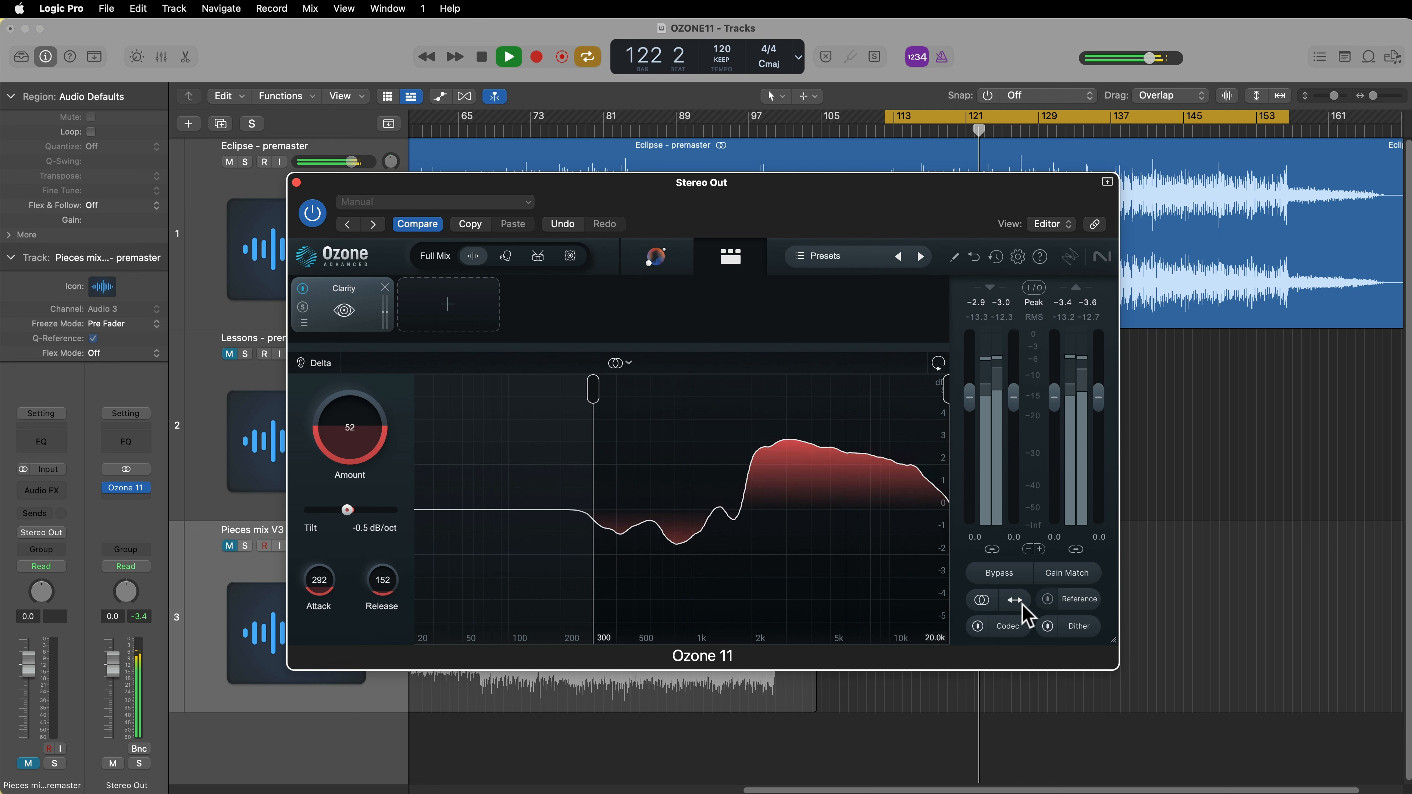
- Enable Gain Match, compare the bypassed and processed sound of the whole chain, and stop playback
click(1059, 578)
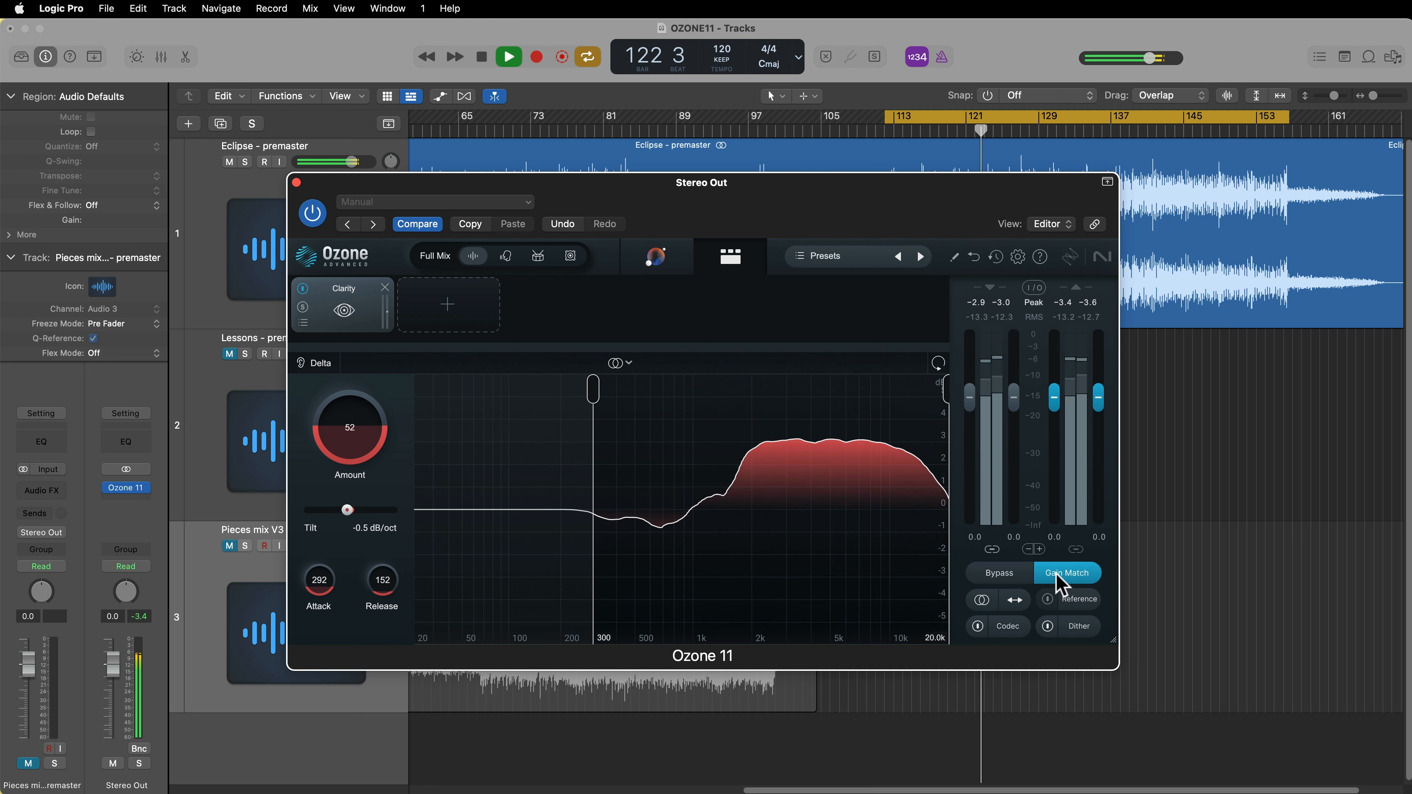
click(1001, 574)
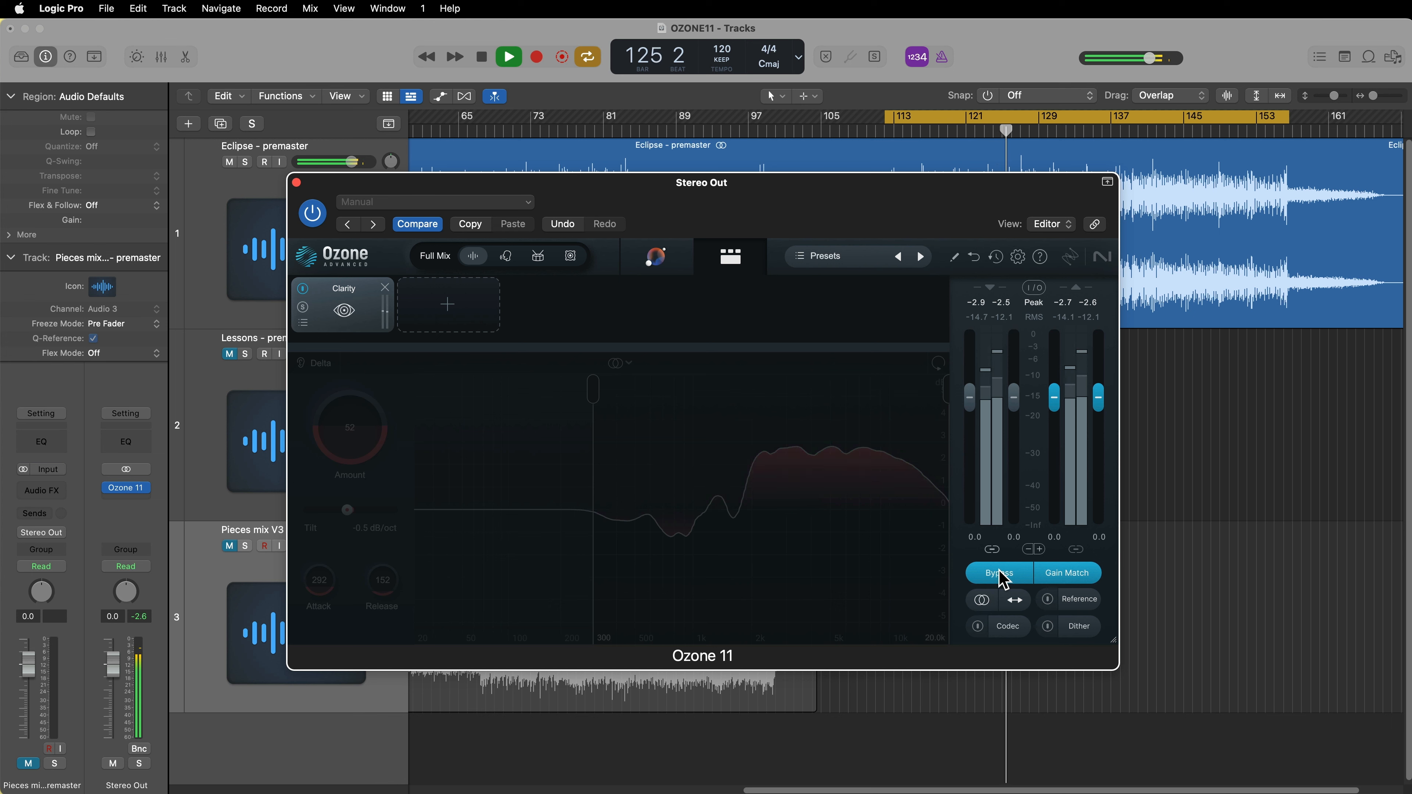
click(1001, 576)
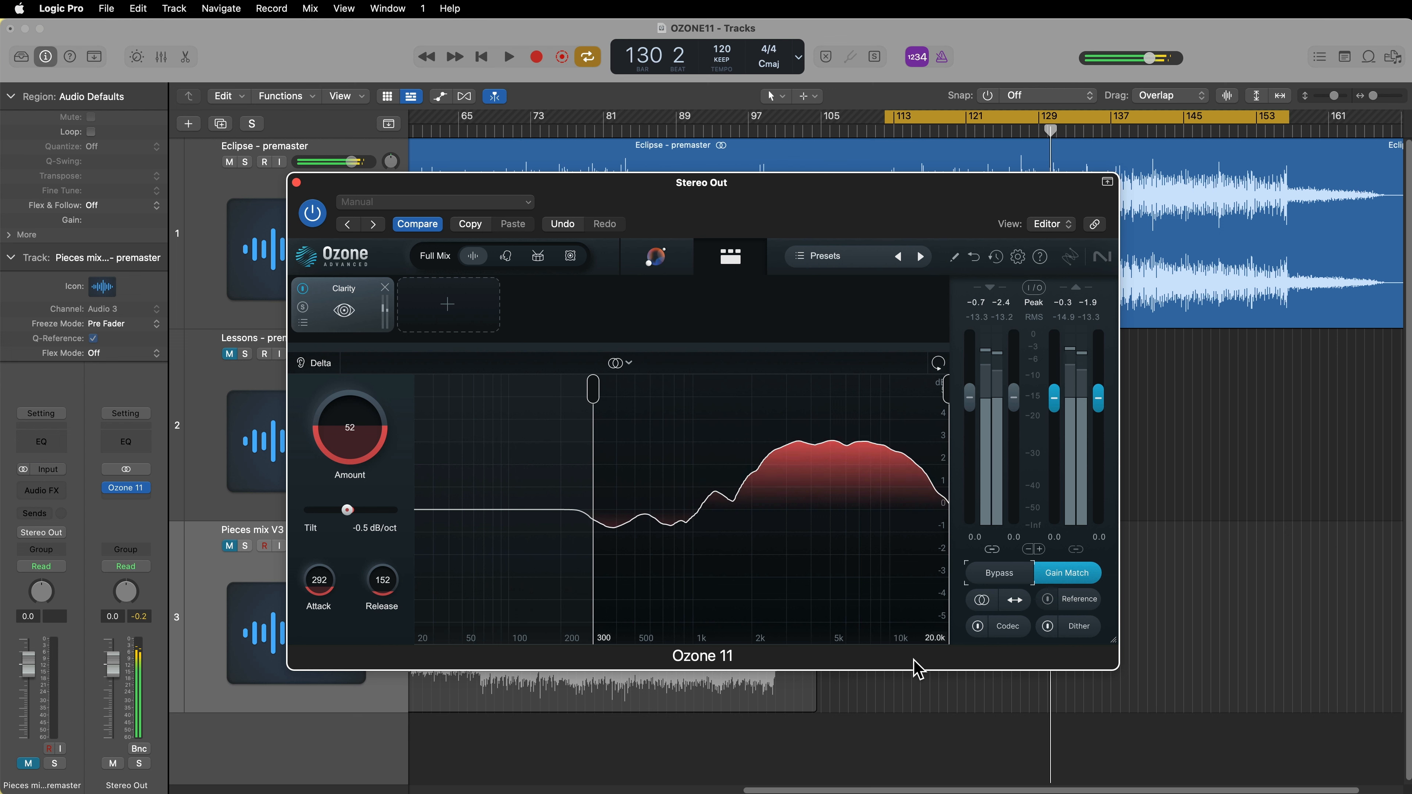
key(space)
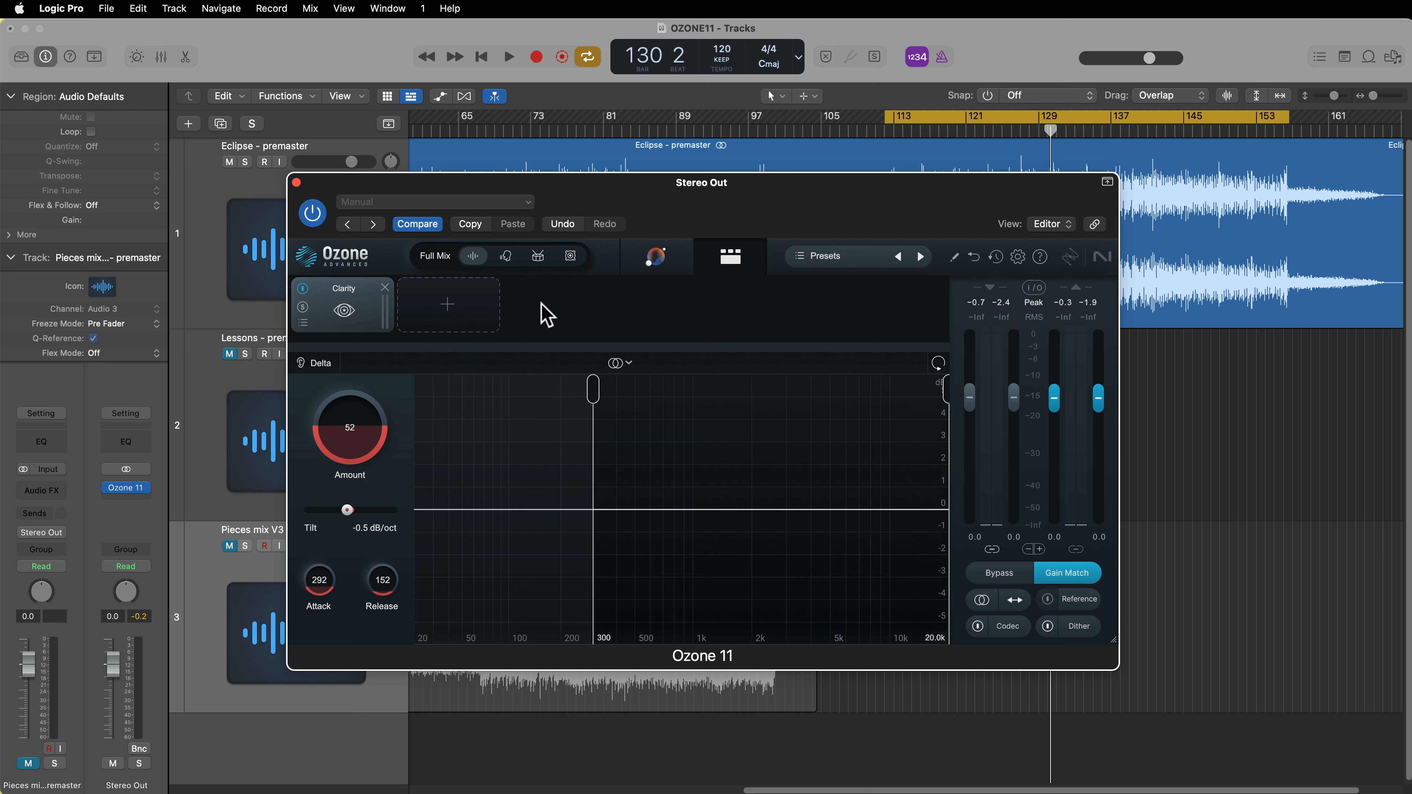
- Monitor the Clarity Delta signal during playback and raise the lower frequency limit to 411 Hz
click(320, 364)
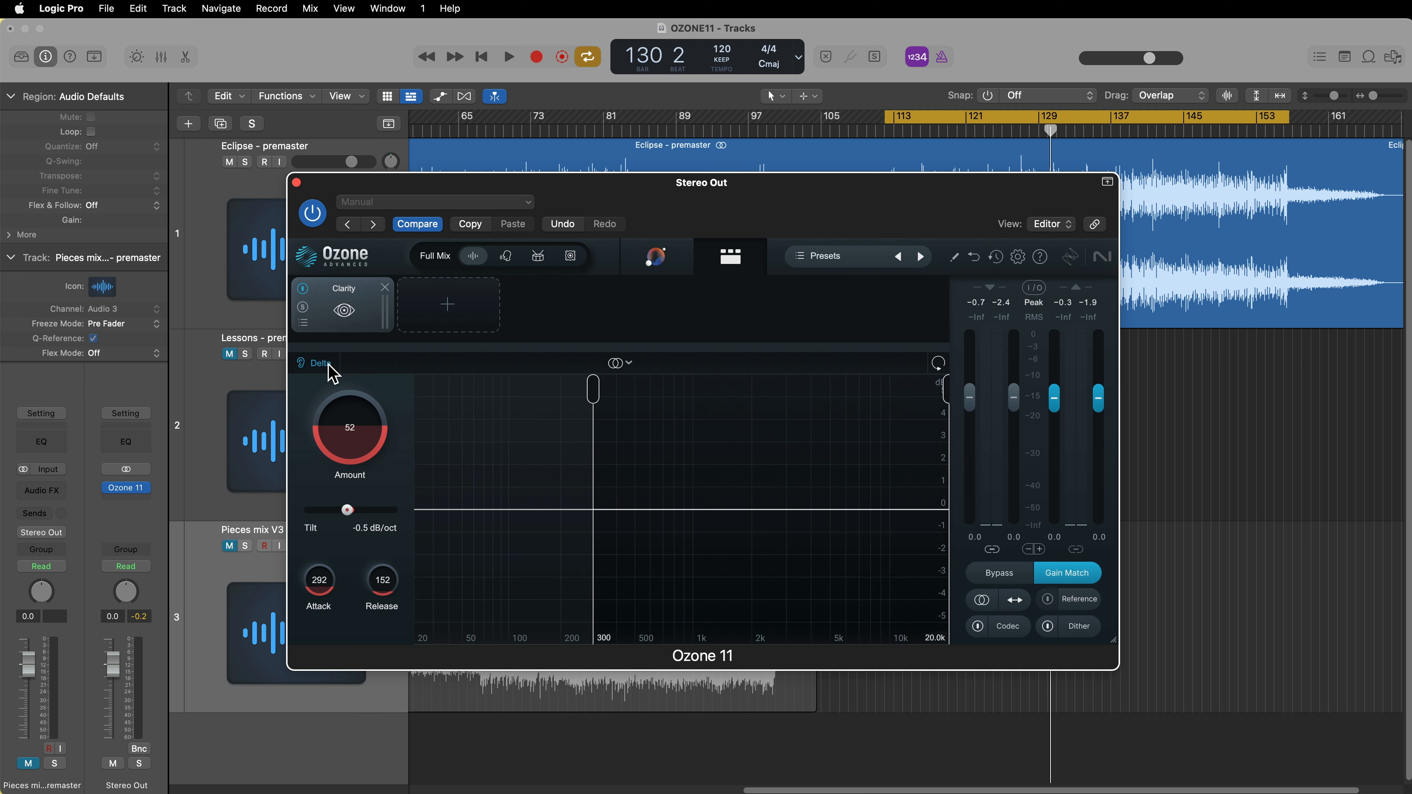
key(space)
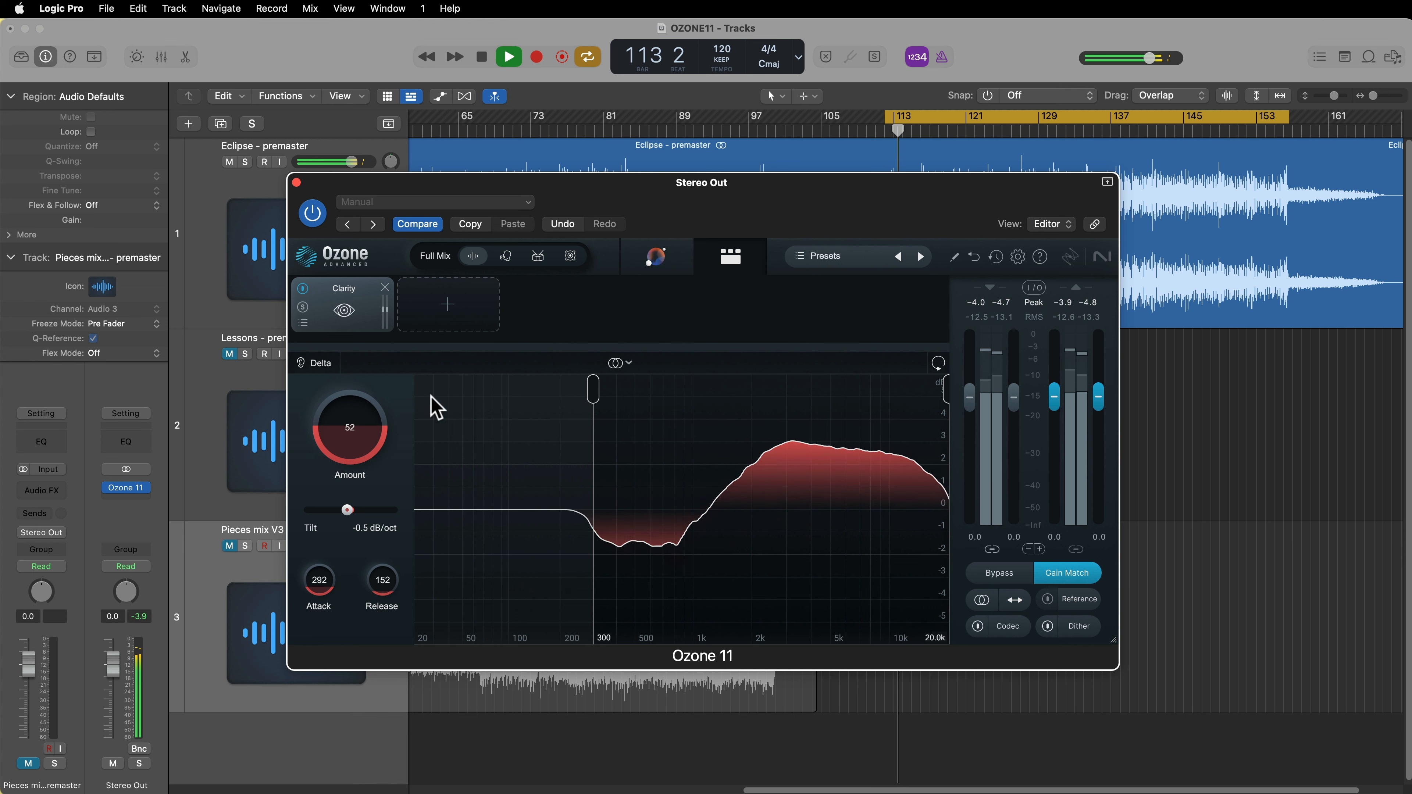
drag(595, 392, 630, 400)
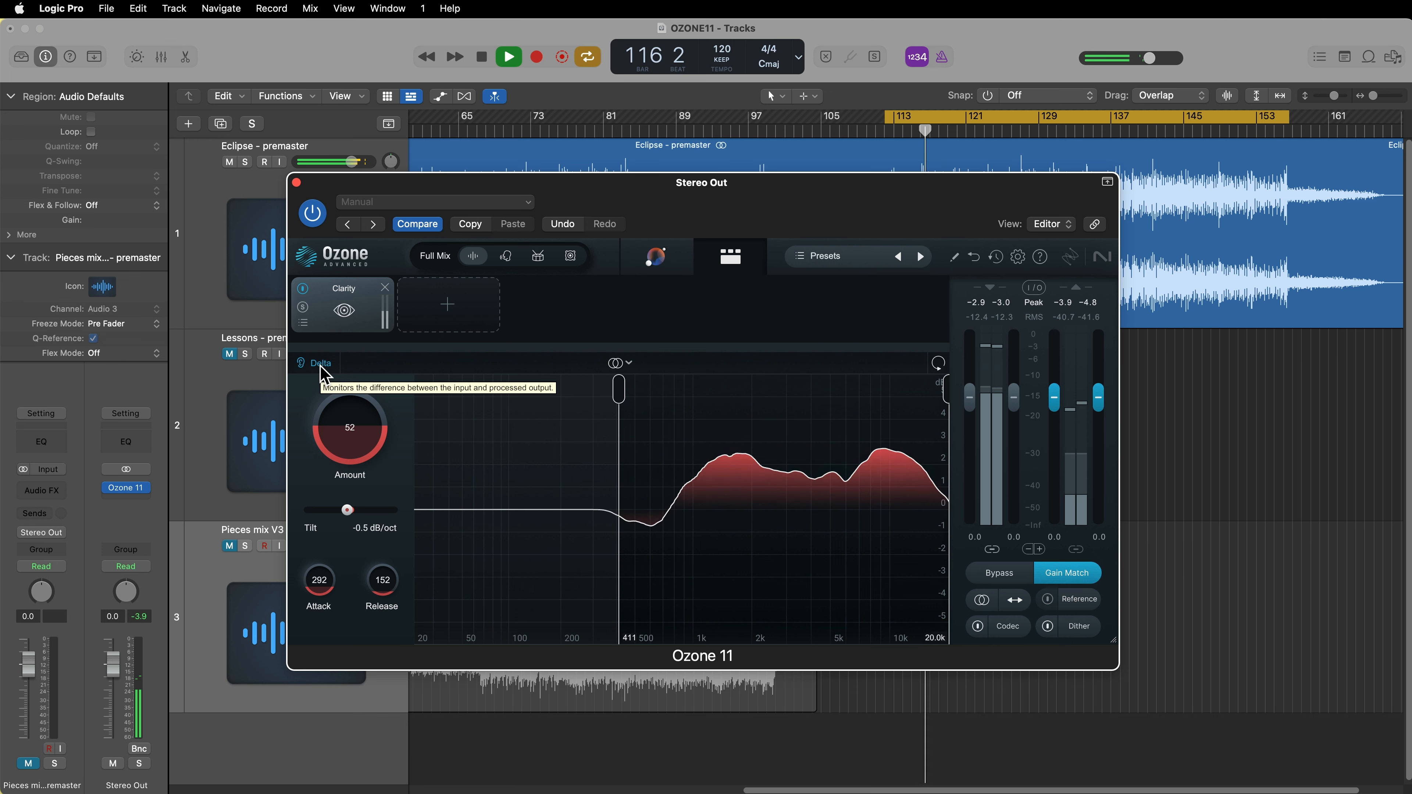
- Stop playback, add an Exciter module to the chain and place it before Clarity
click(448, 306)
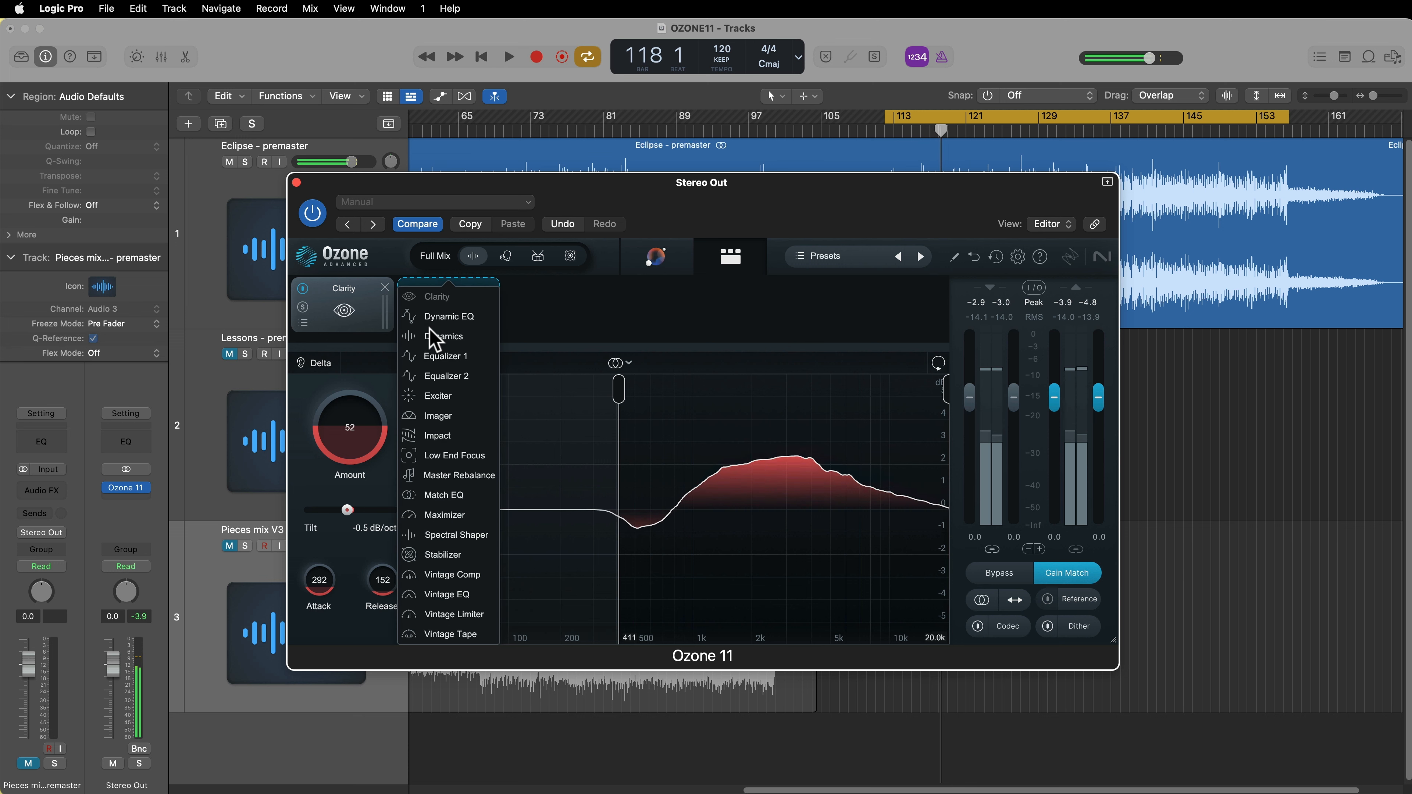
key(space)
click(462, 396)
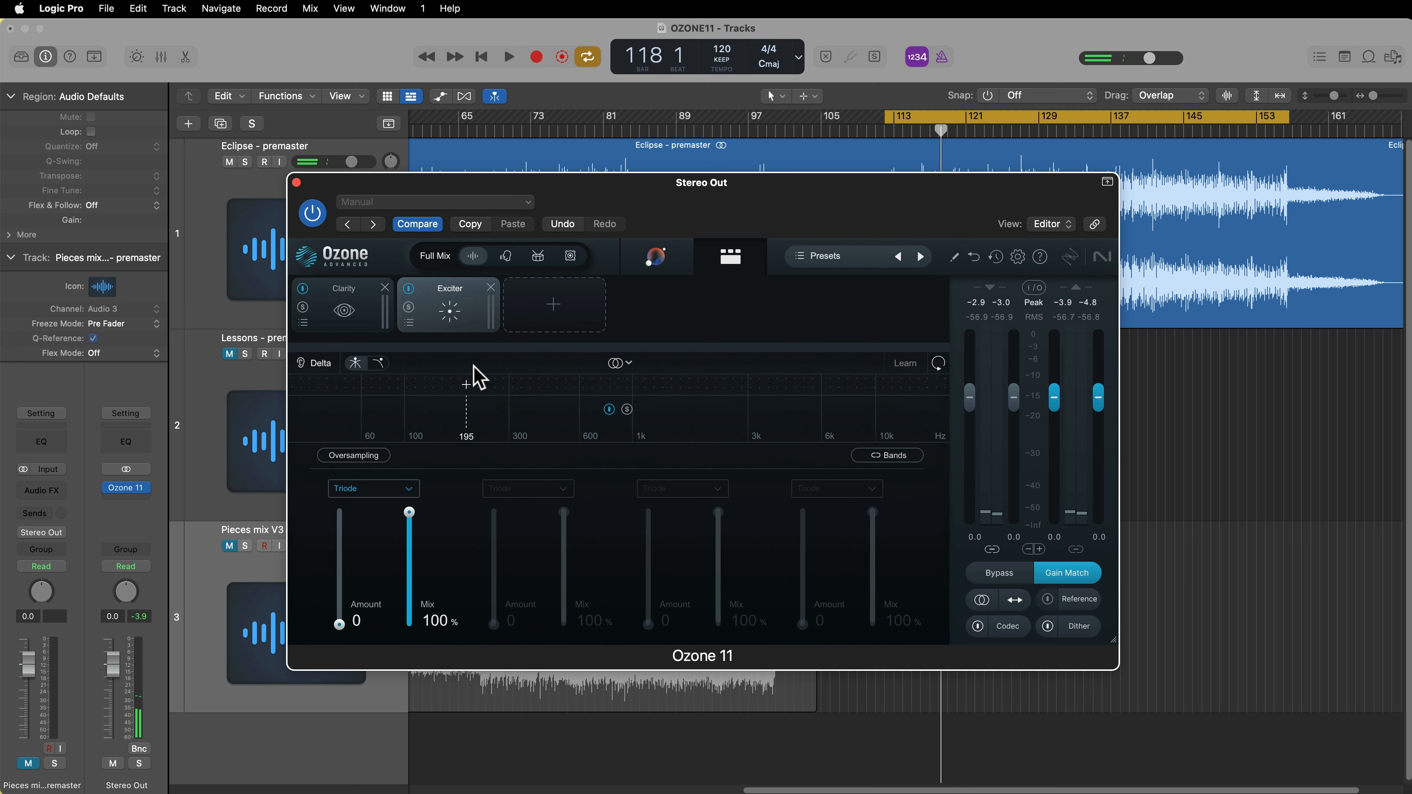
drag(467, 331, 362, 342)
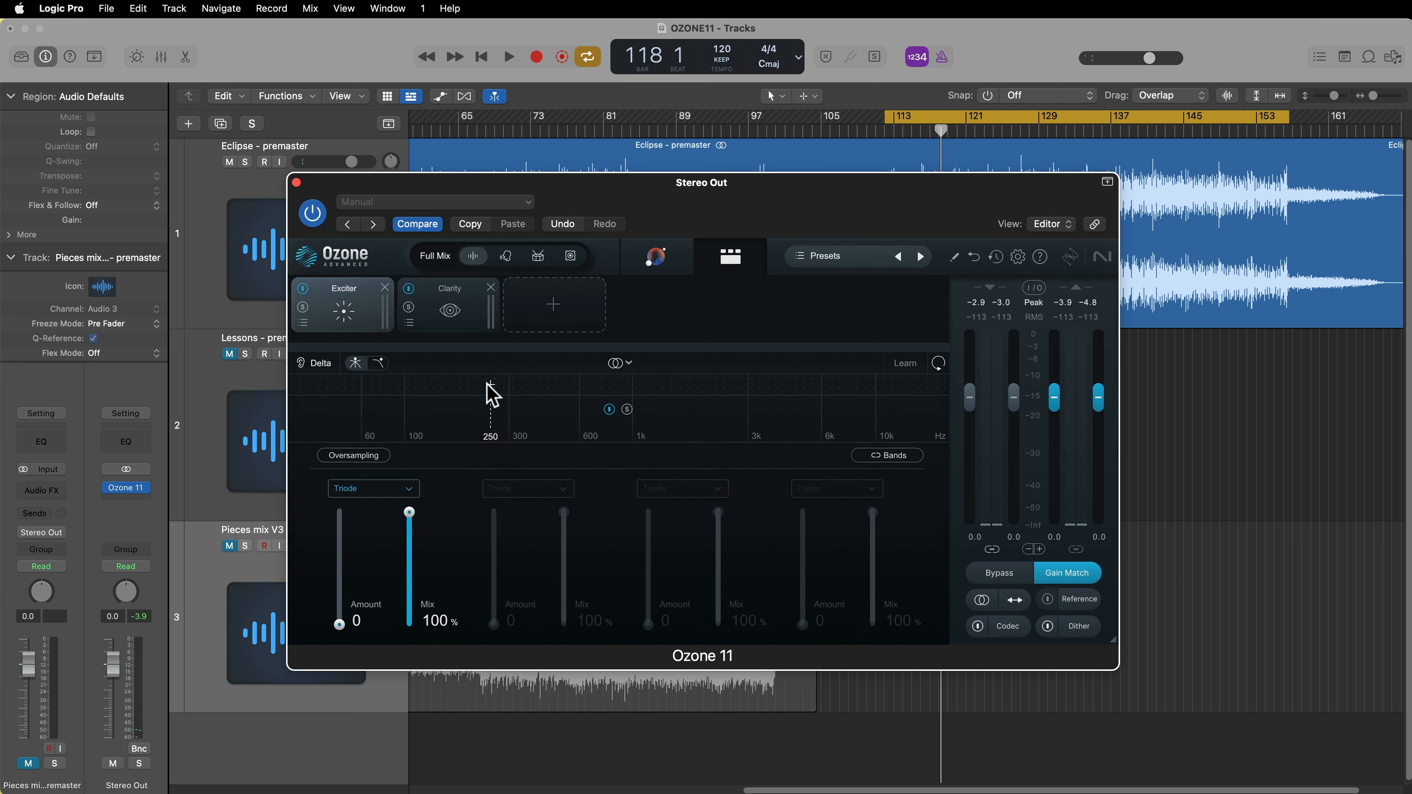
- Split the Exciter into multiple bands with Oversampling enabled, and set the lowest Triode band to Amount 2.5 and a Mix of about 19%
click(447, 385)
click(577, 385)
mouse_move(341, 626)
mouse_down()
mouse_move(363, 599)
mouse_move(366, 617)
mouse_up()
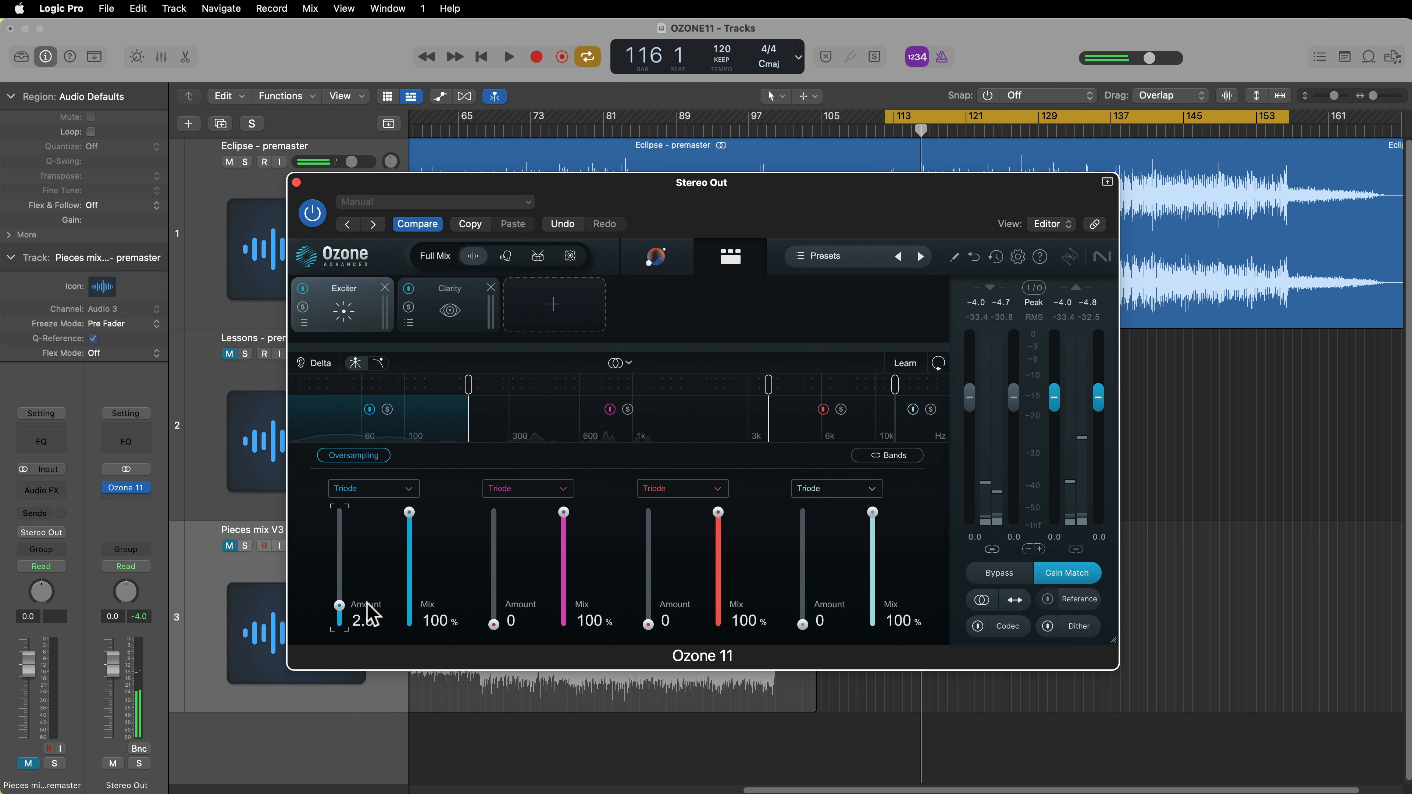
drag(410, 512, 440, 616)
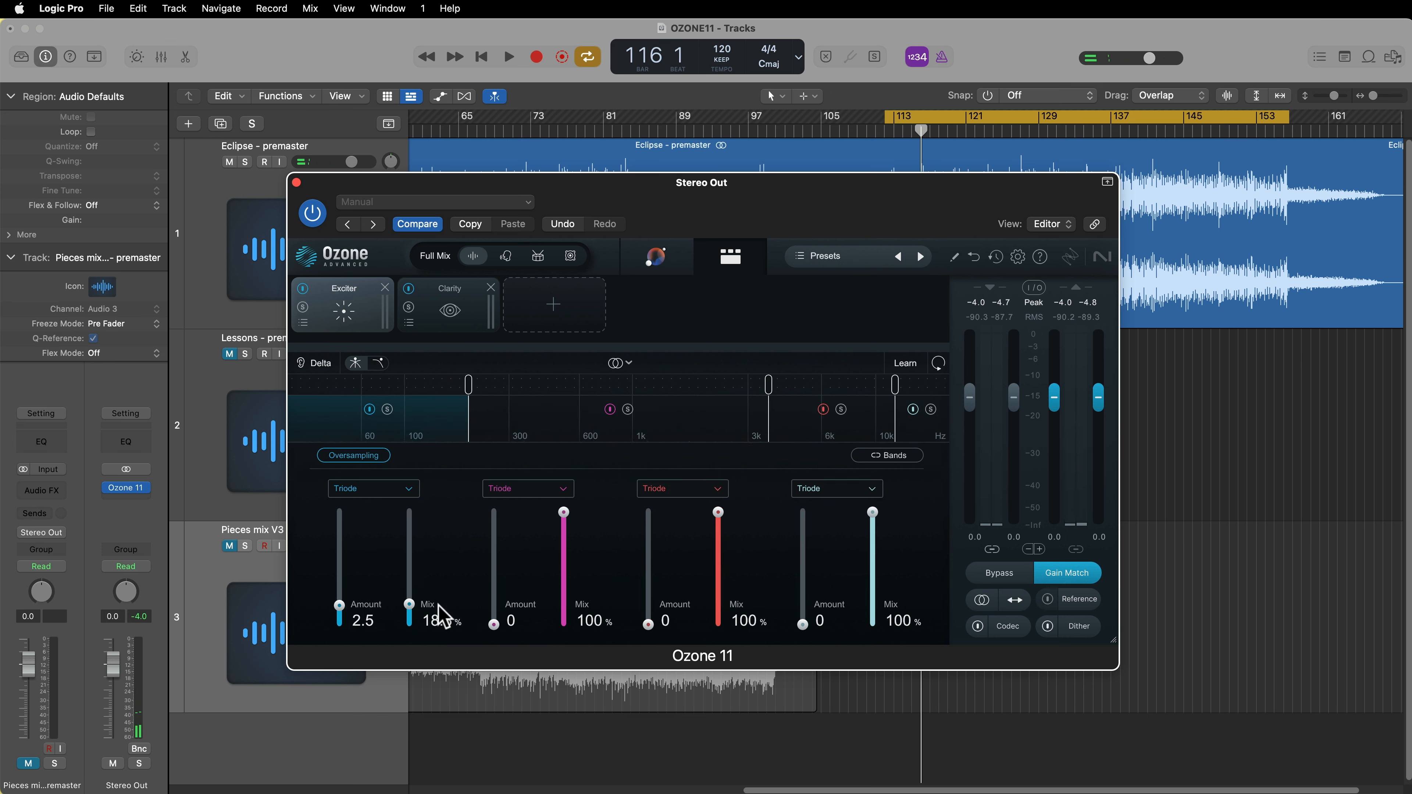
- Solo the Exciter's lowest band during playback and lower its upper crossover to slightly below 189 Hz
key(space)
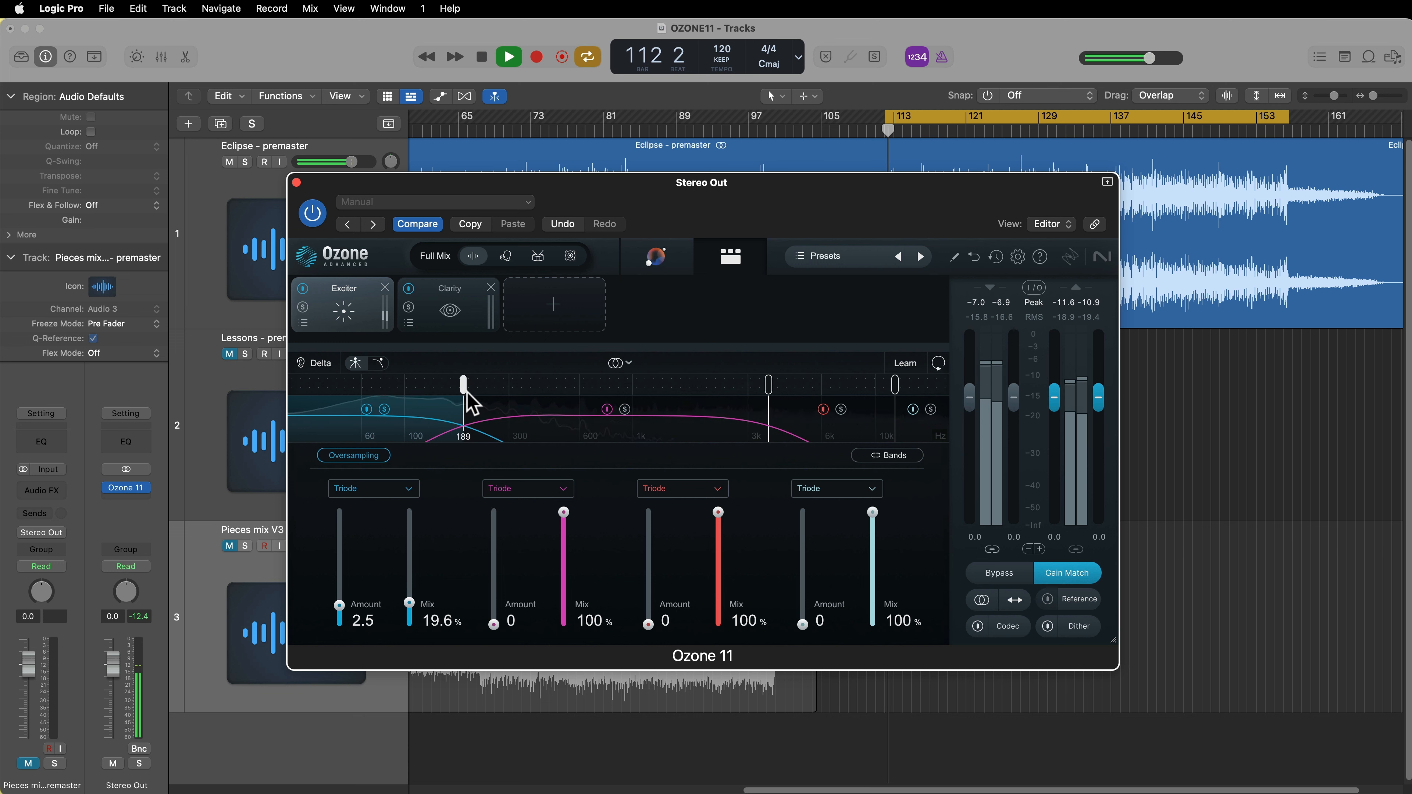
drag(467, 394, 461, 396)
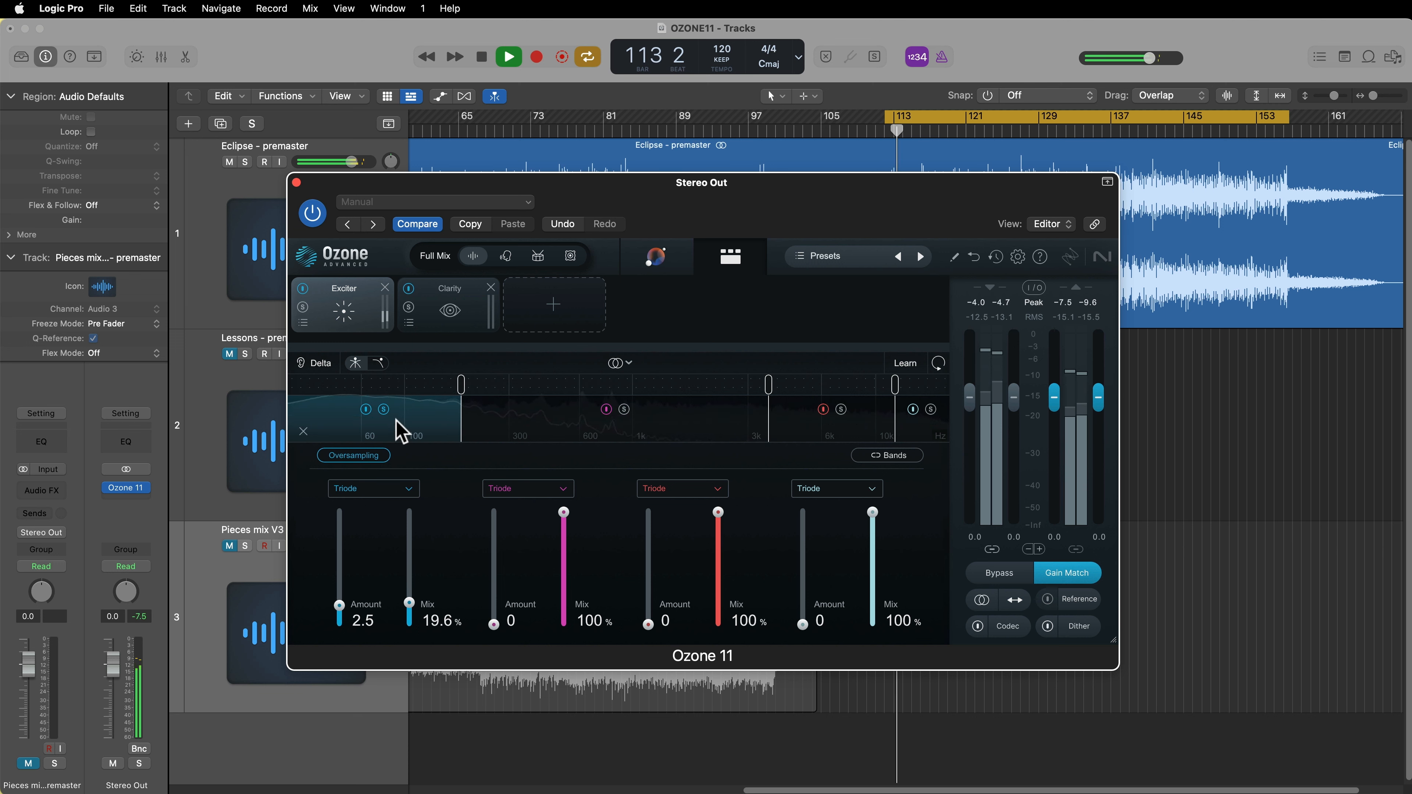
key(space)
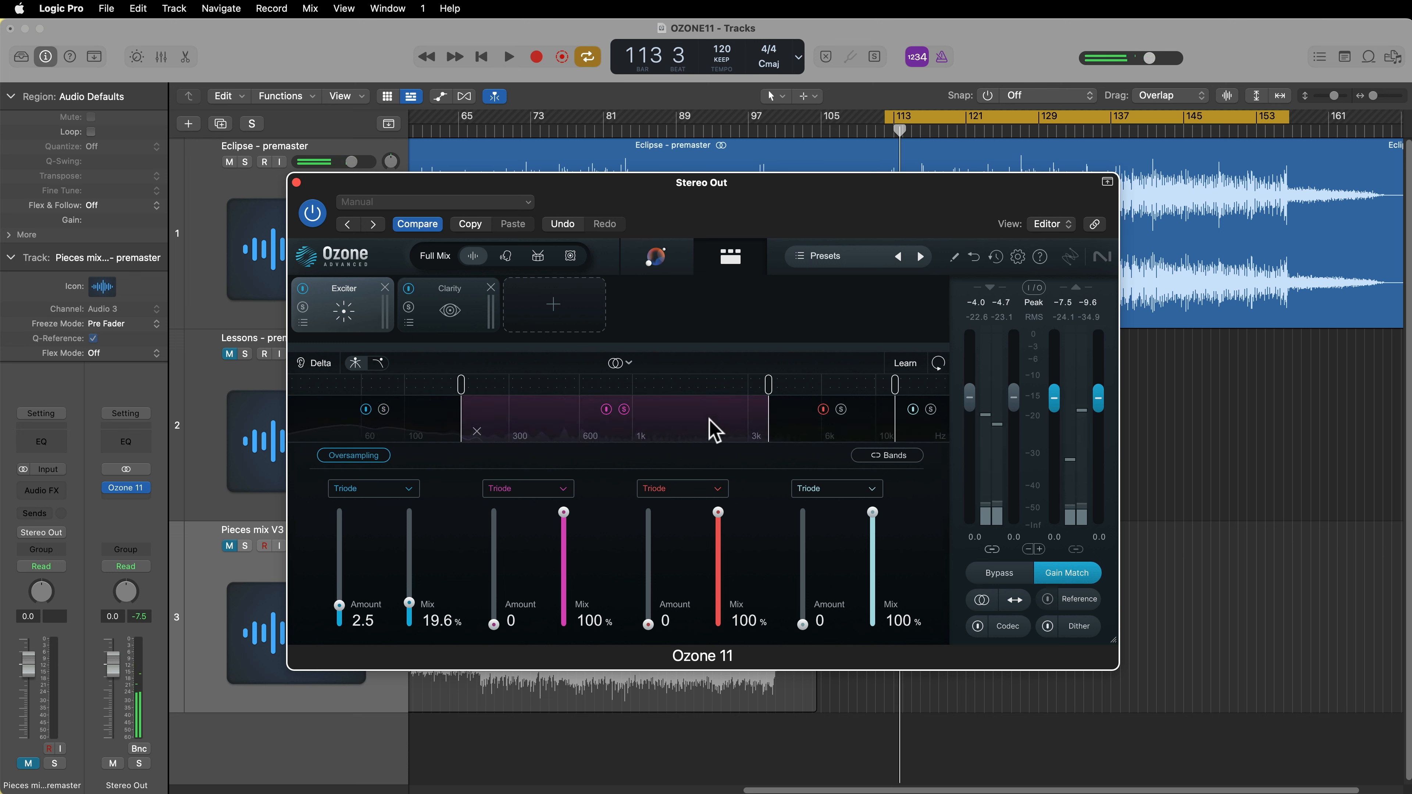
- Lower the soloed mid band's upper crossover to below 3 kHz and set the band to Triode, Amount 5.8 and Mix 35.3%
drag(768, 386, 696, 389)
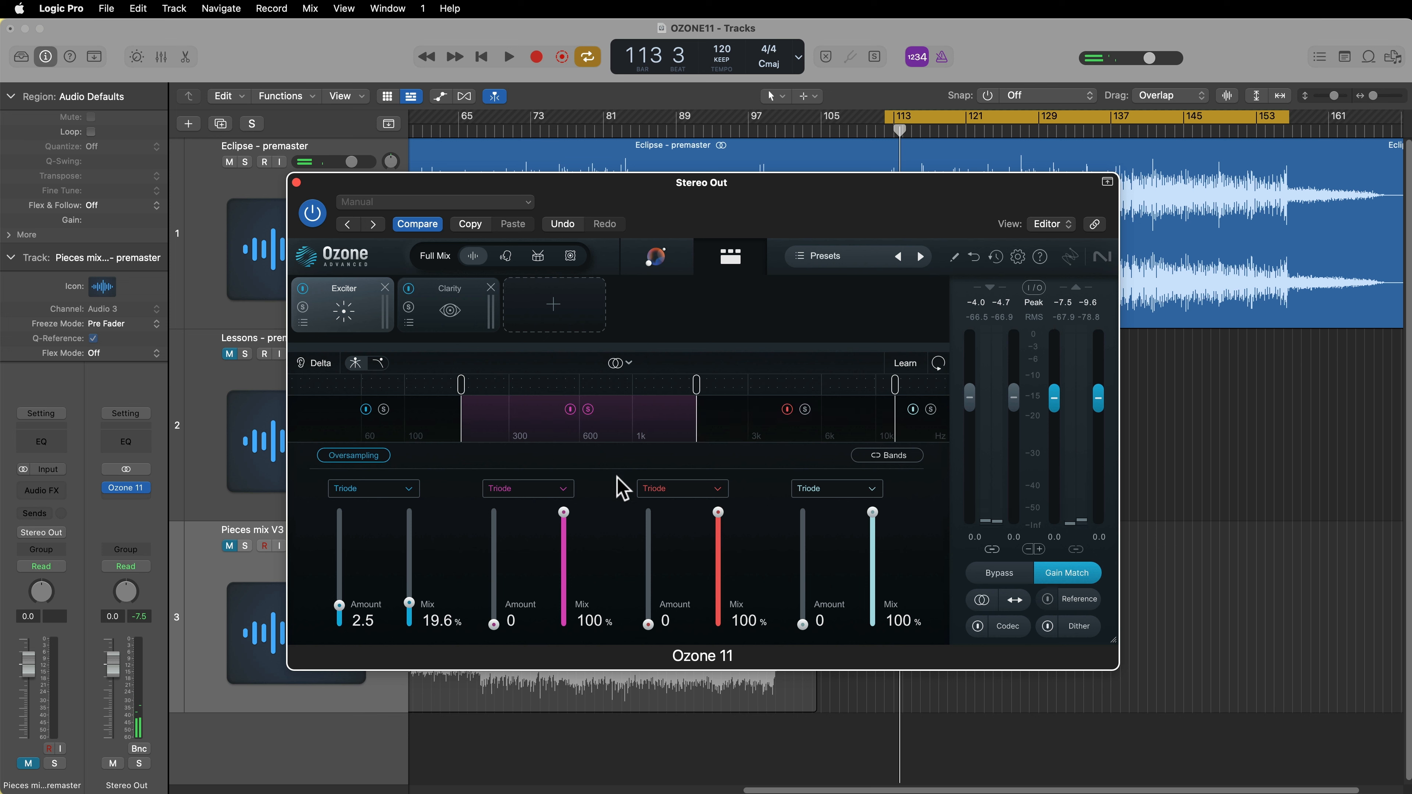
click(553, 491)
click(527, 590)
drag(494, 625, 523, 565)
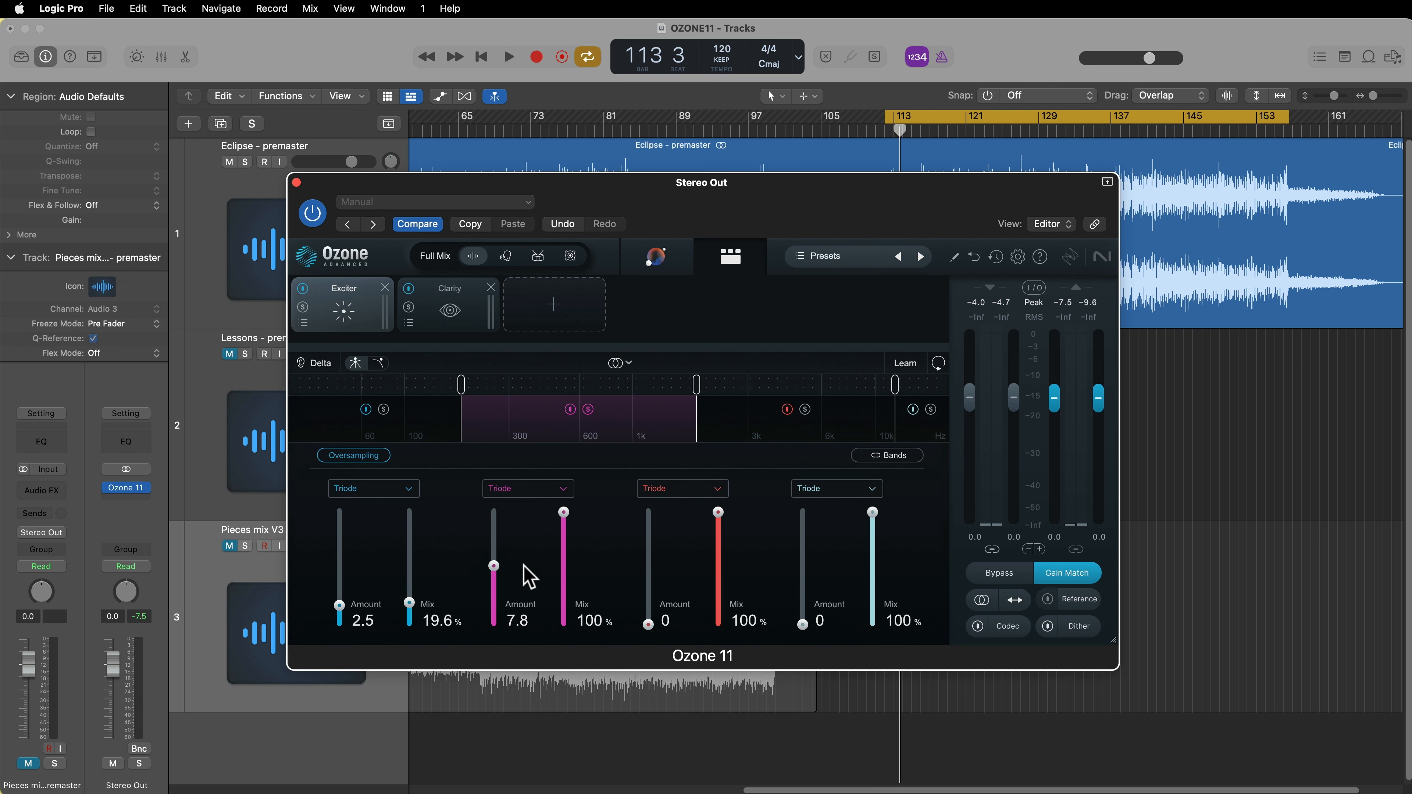
key(space)
drag(563, 512, 594, 596)
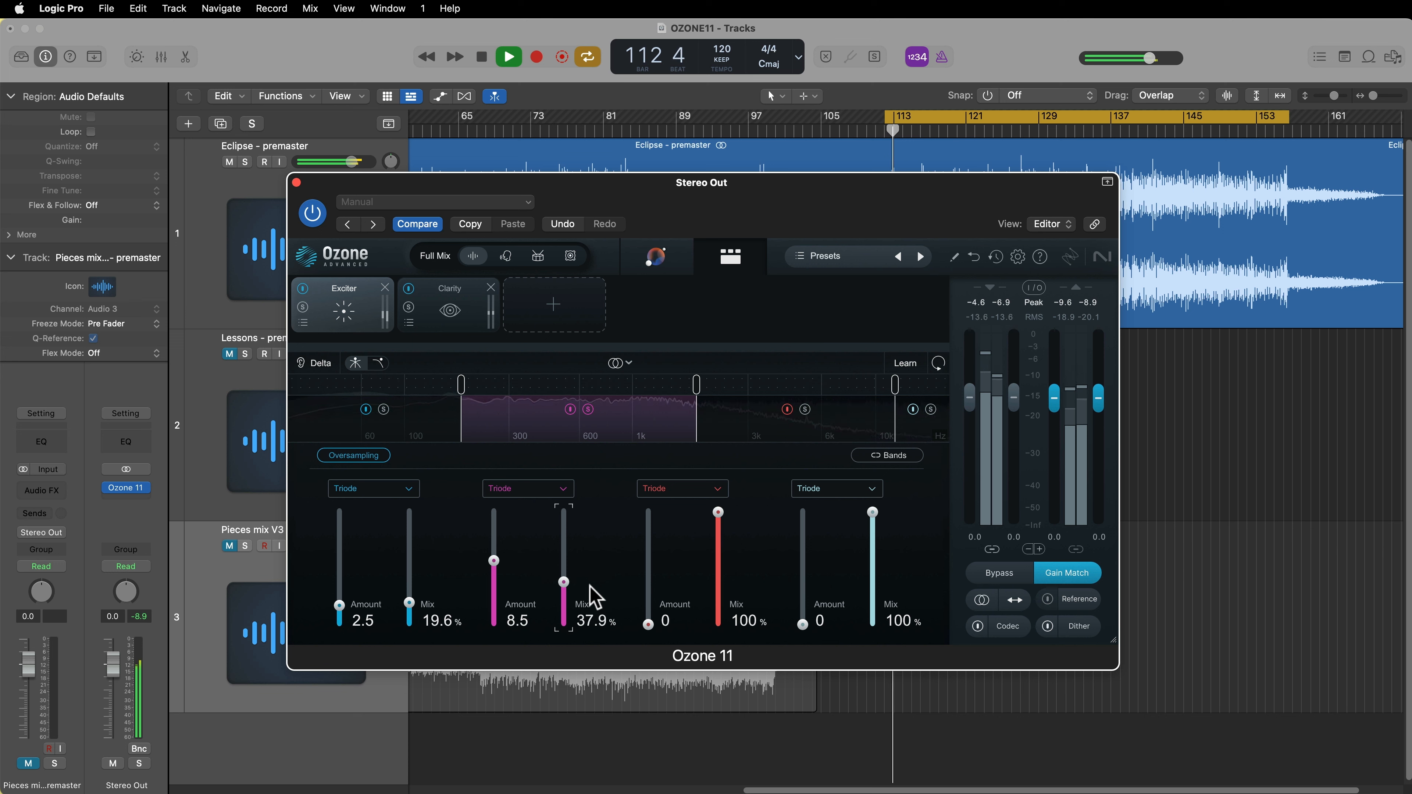
drag(494, 561, 566, 589)
key(space)
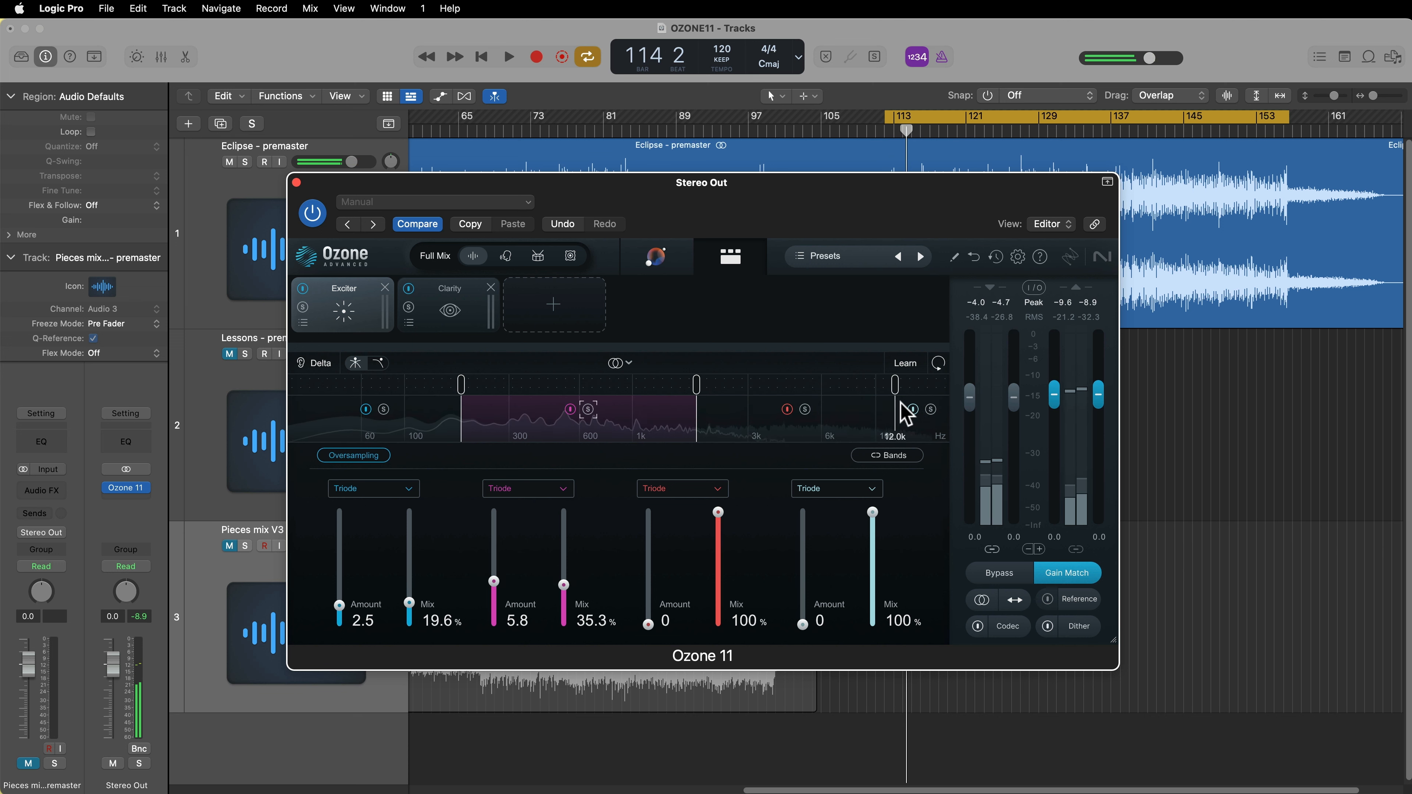
- Remove the Exciter's highest crossover and set the remaining high band to Tape mode with Amount 5.4 and Mix 20.9%
drag(896, 385, 846, 387)
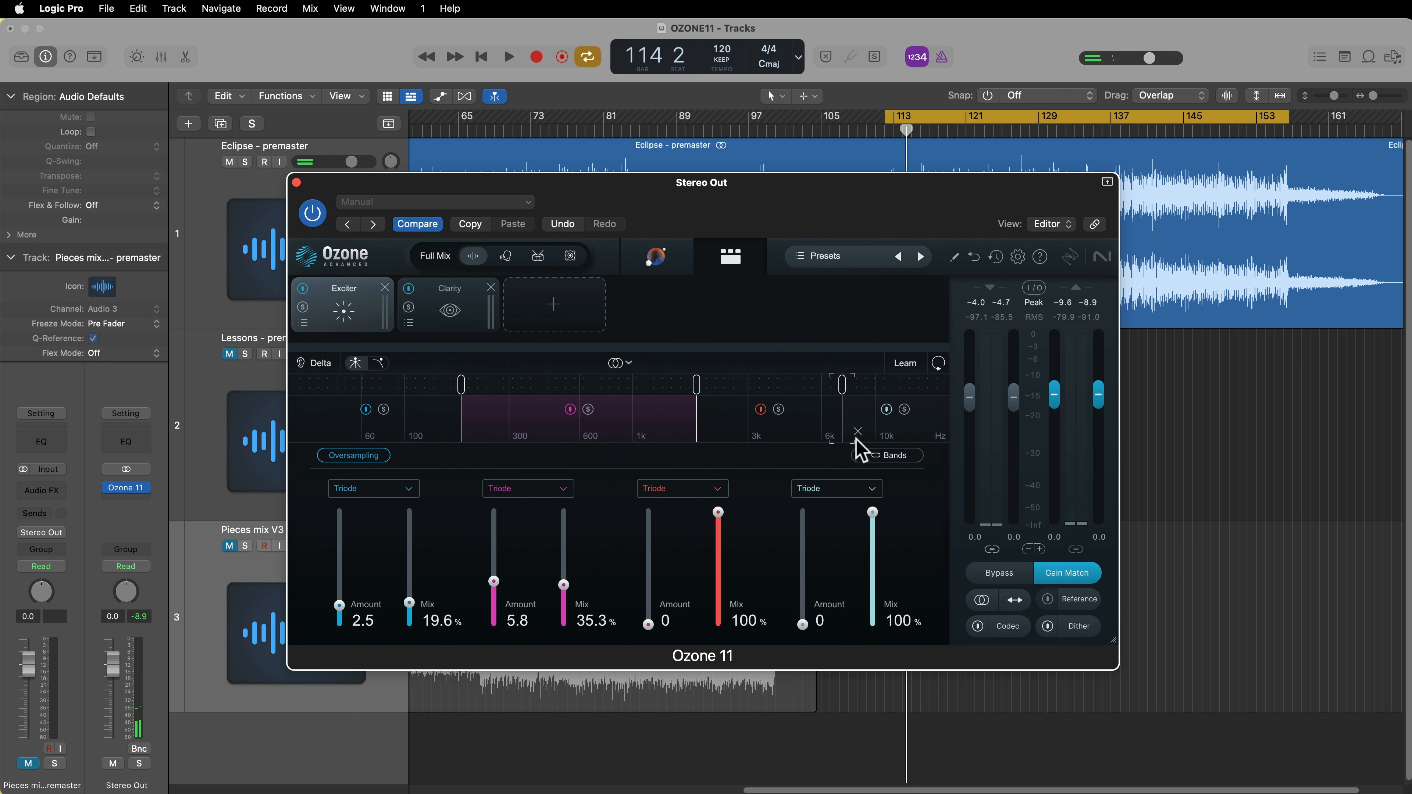
click(858, 431)
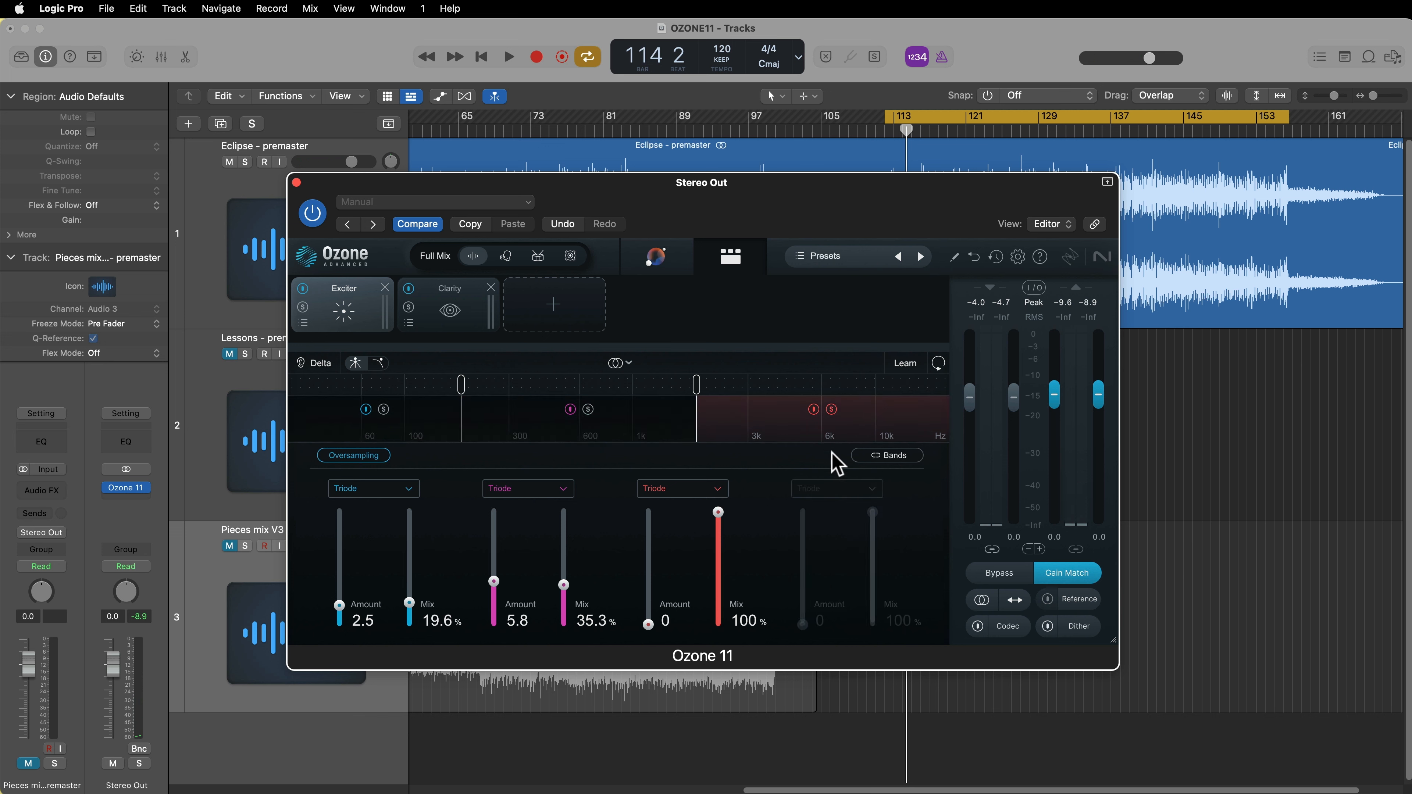
click(695, 488)
click(681, 548)
drag(649, 626, 662, 587)
key(space)
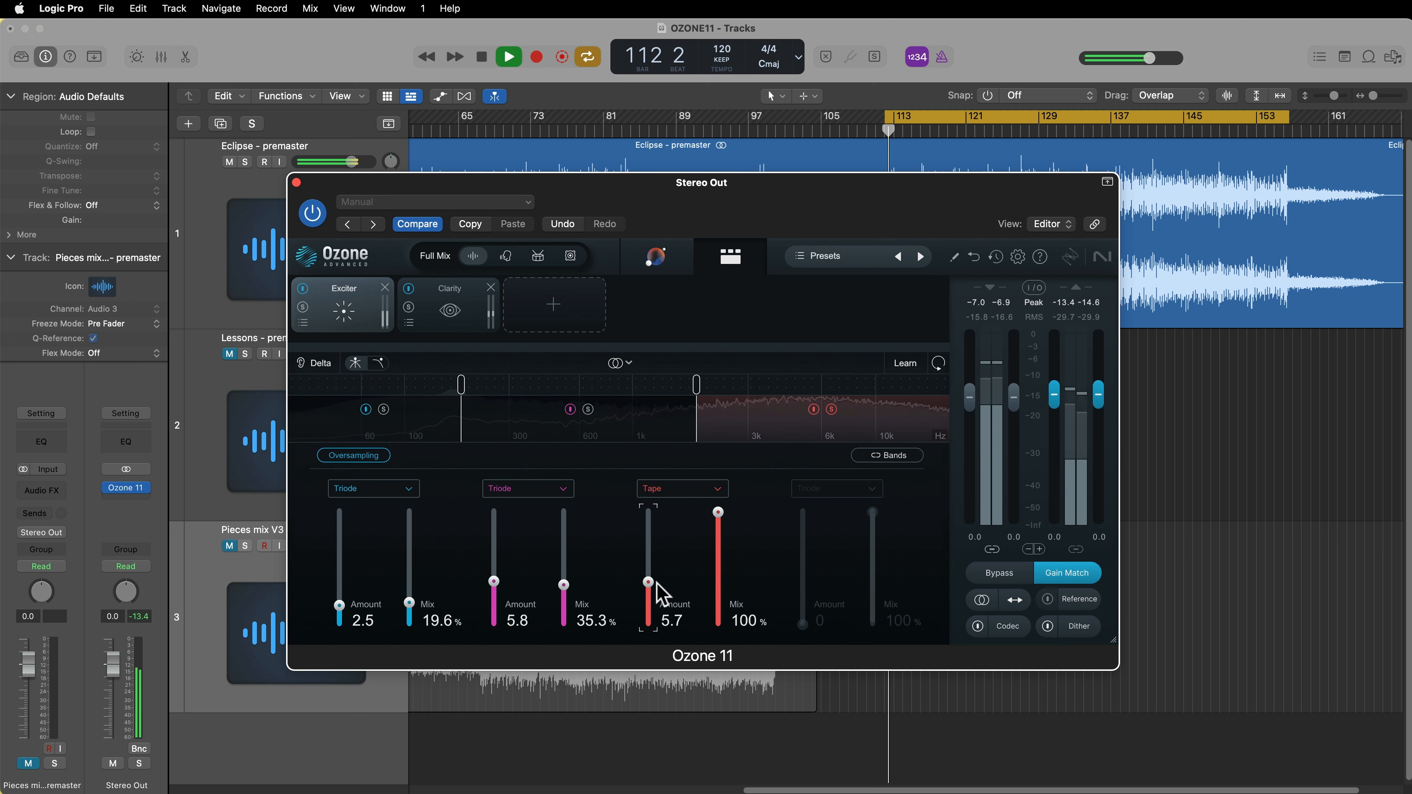
drag(711, 525, 656, 593)
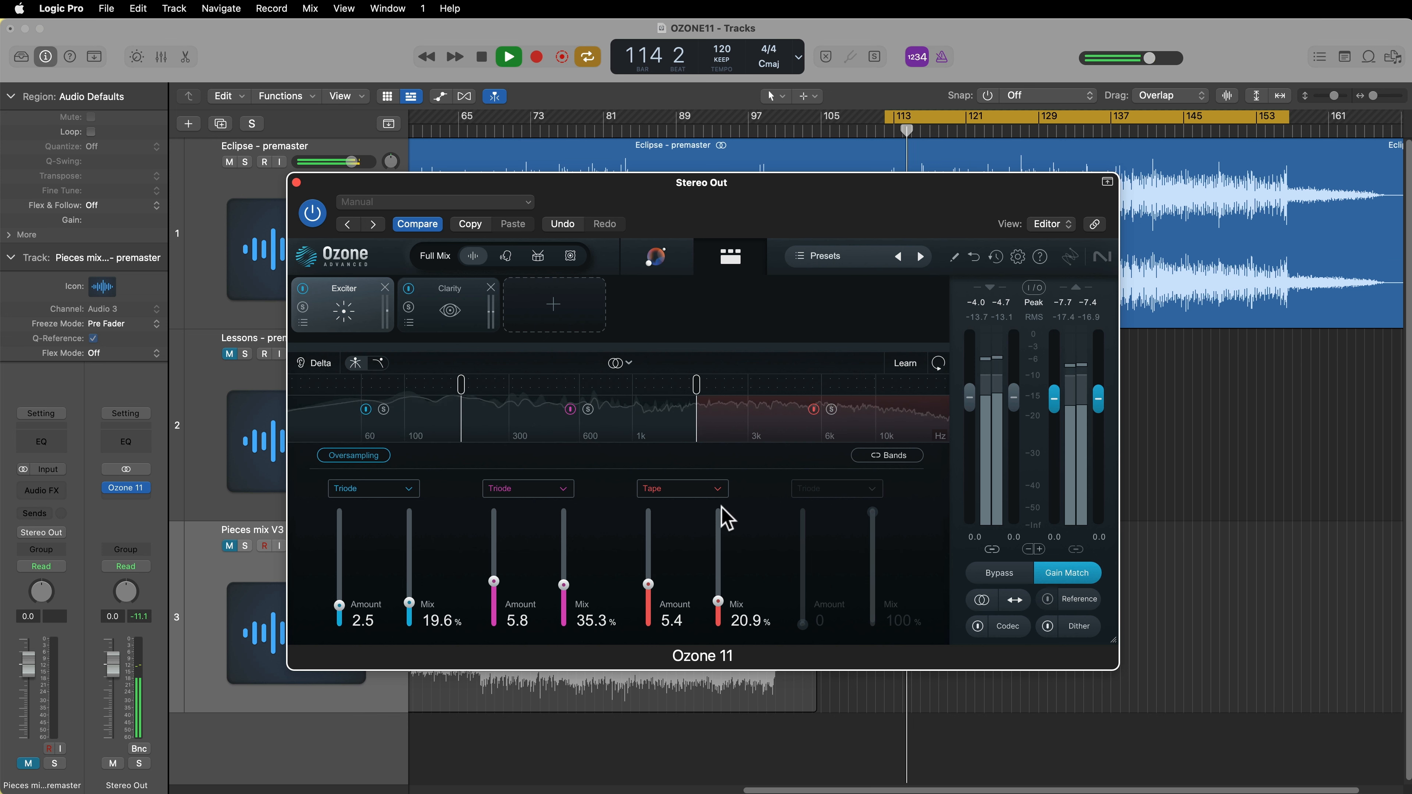
key(space)
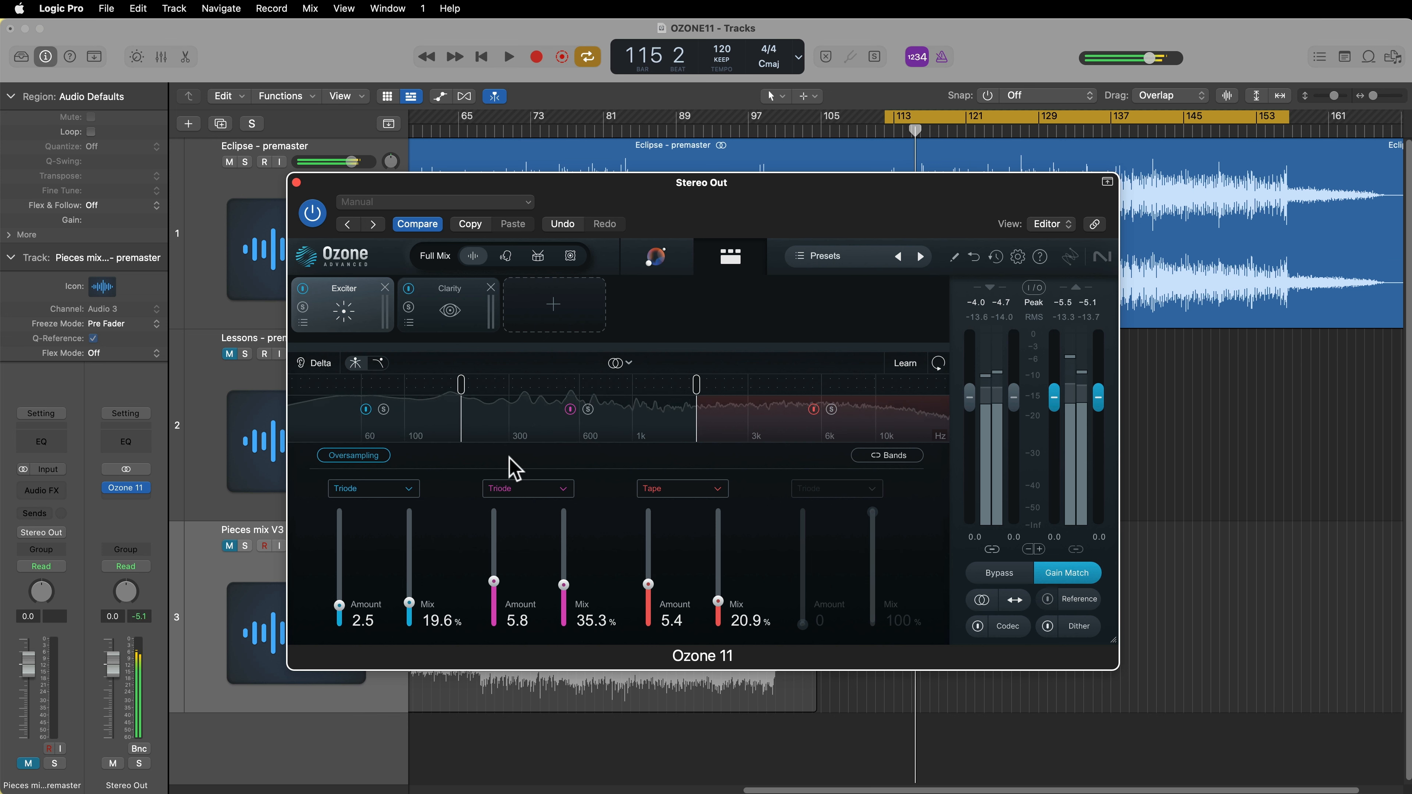
- Compare the Exciter's processed sound with its Delta signal during playback
click(313, 361)
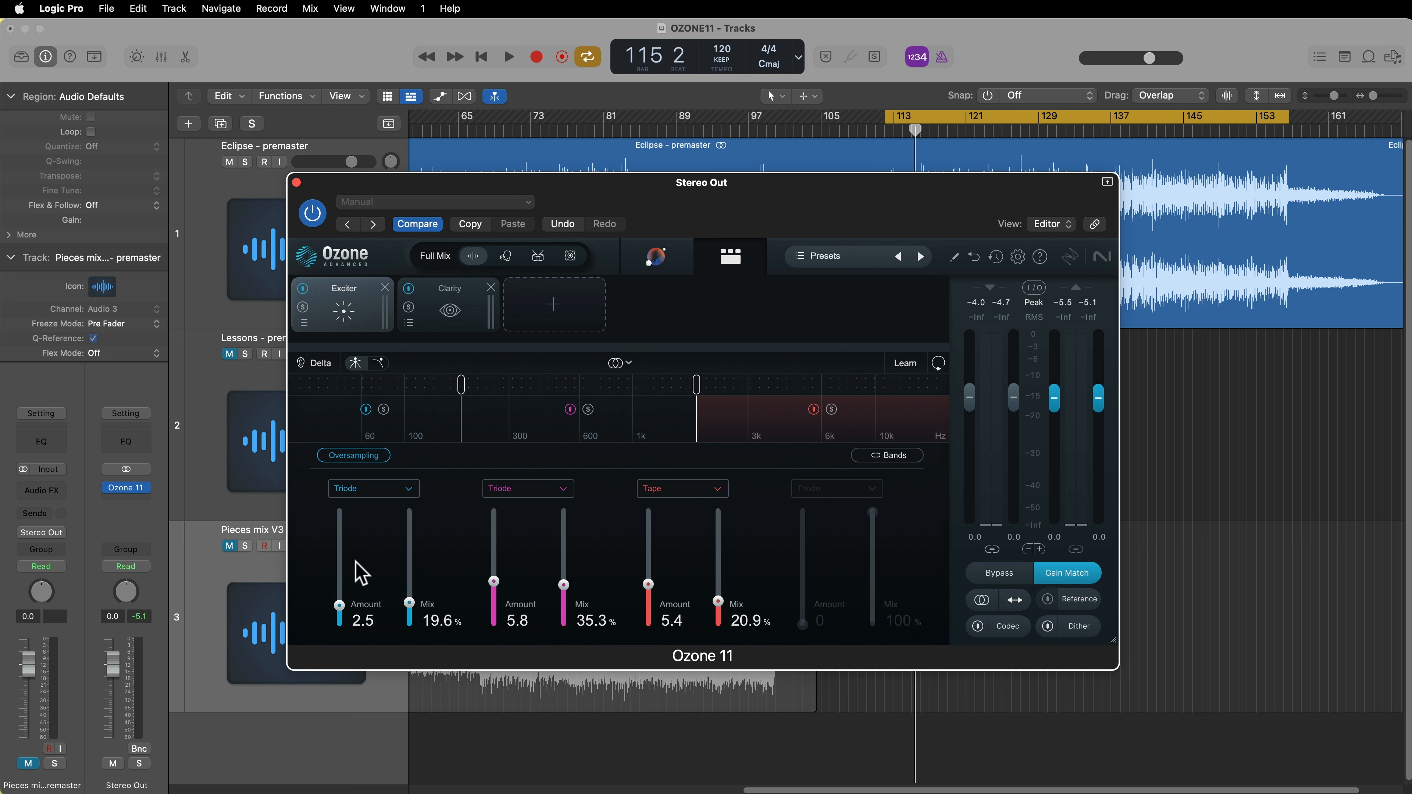
key(space)
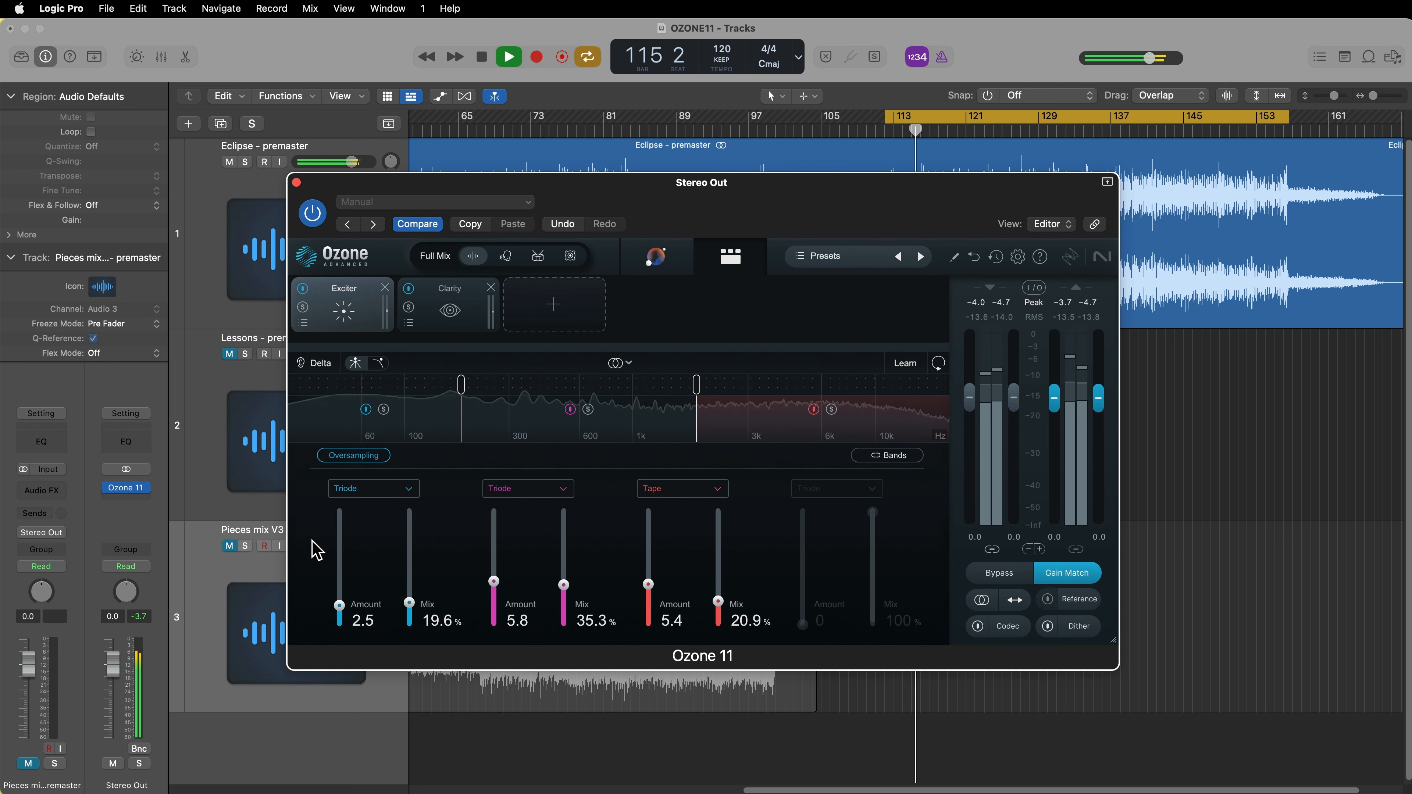
key(space)
click(314, 365)
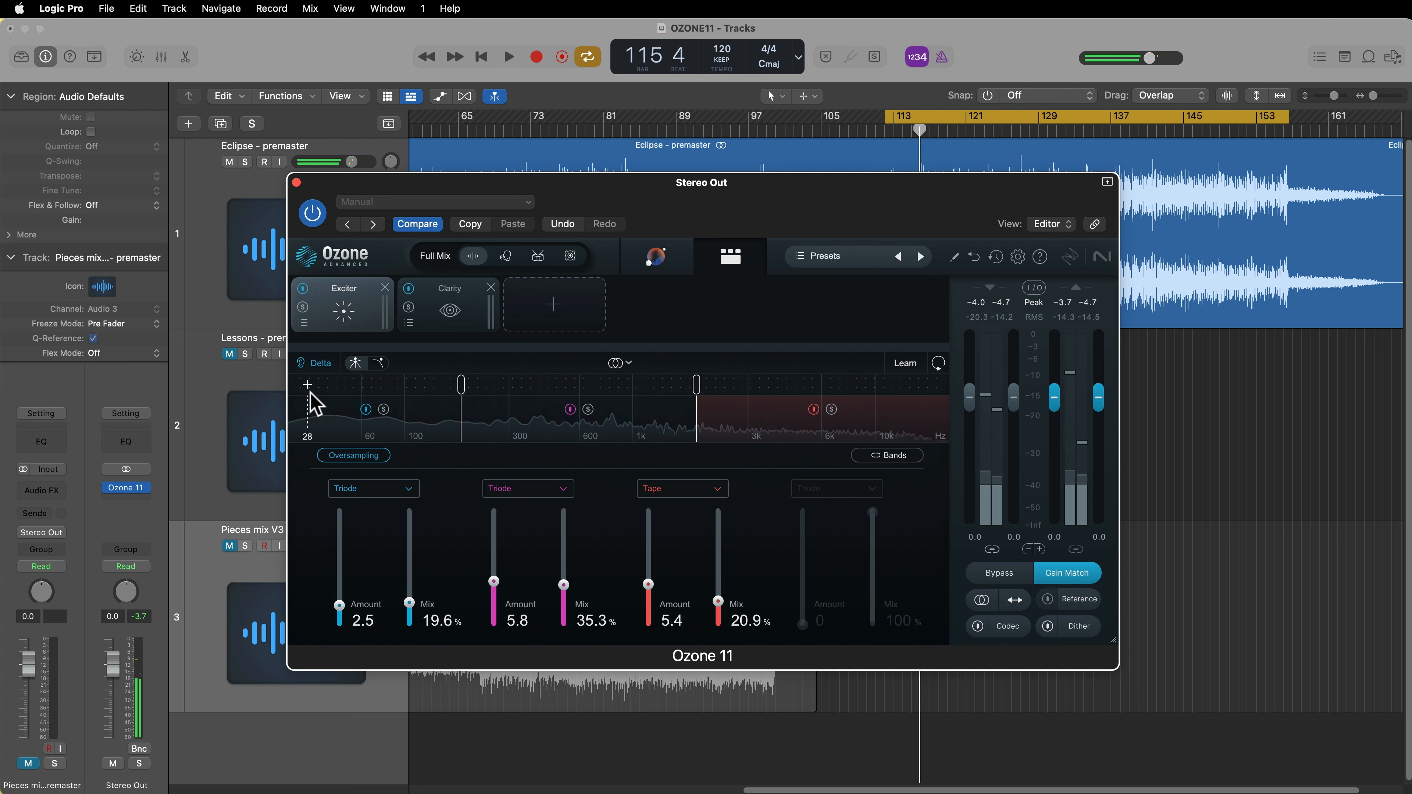
key(space)
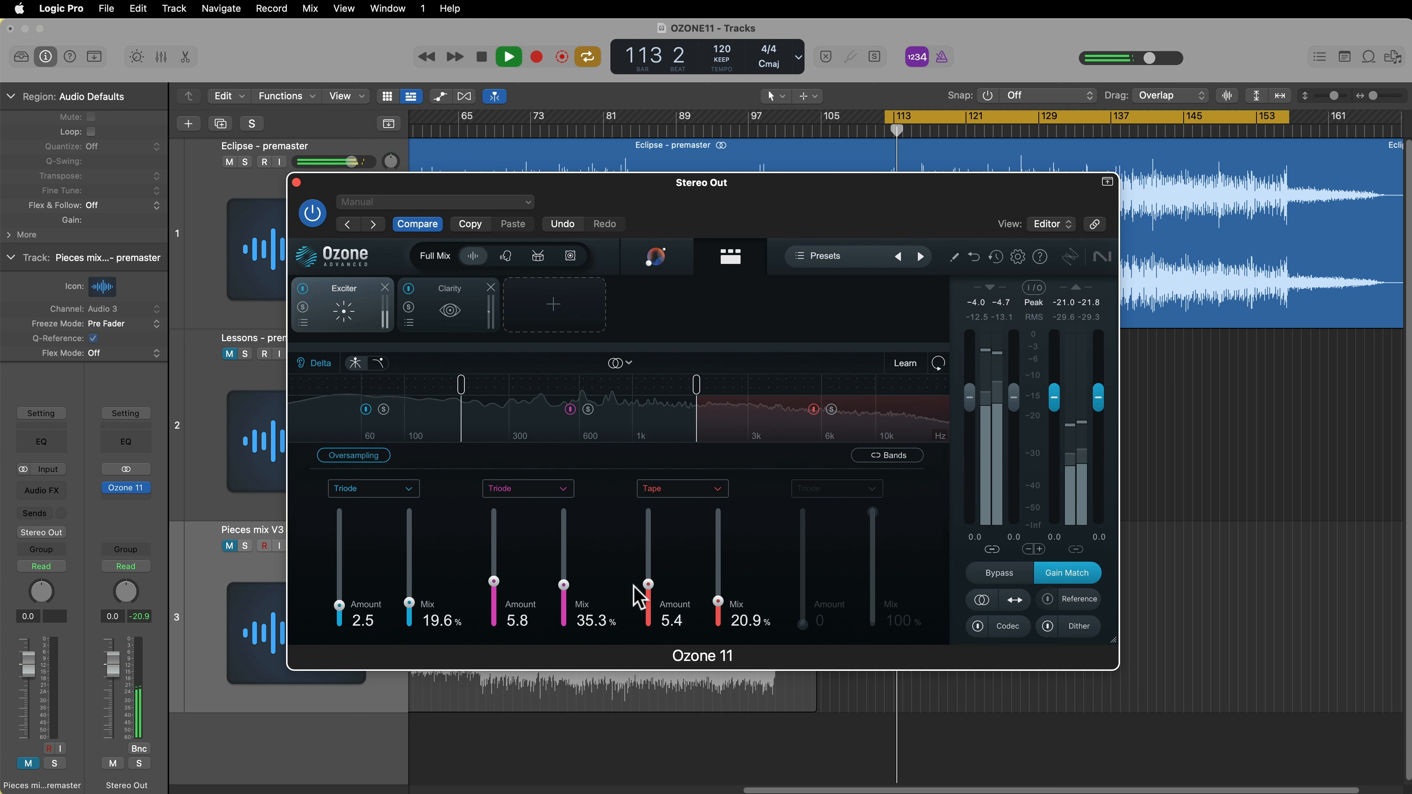
- Set the Exciter's mid band to Amount 8.4 and Mix 39.2%, and its high band to Amount 8.4 and Mix 32.0%
drag(648, 584, 649, 559)
double_click(650, 574)
drag(723, 604, 649, 564)
drag(494, 581, 501, 562)
drag(563, 585, 563, 580)
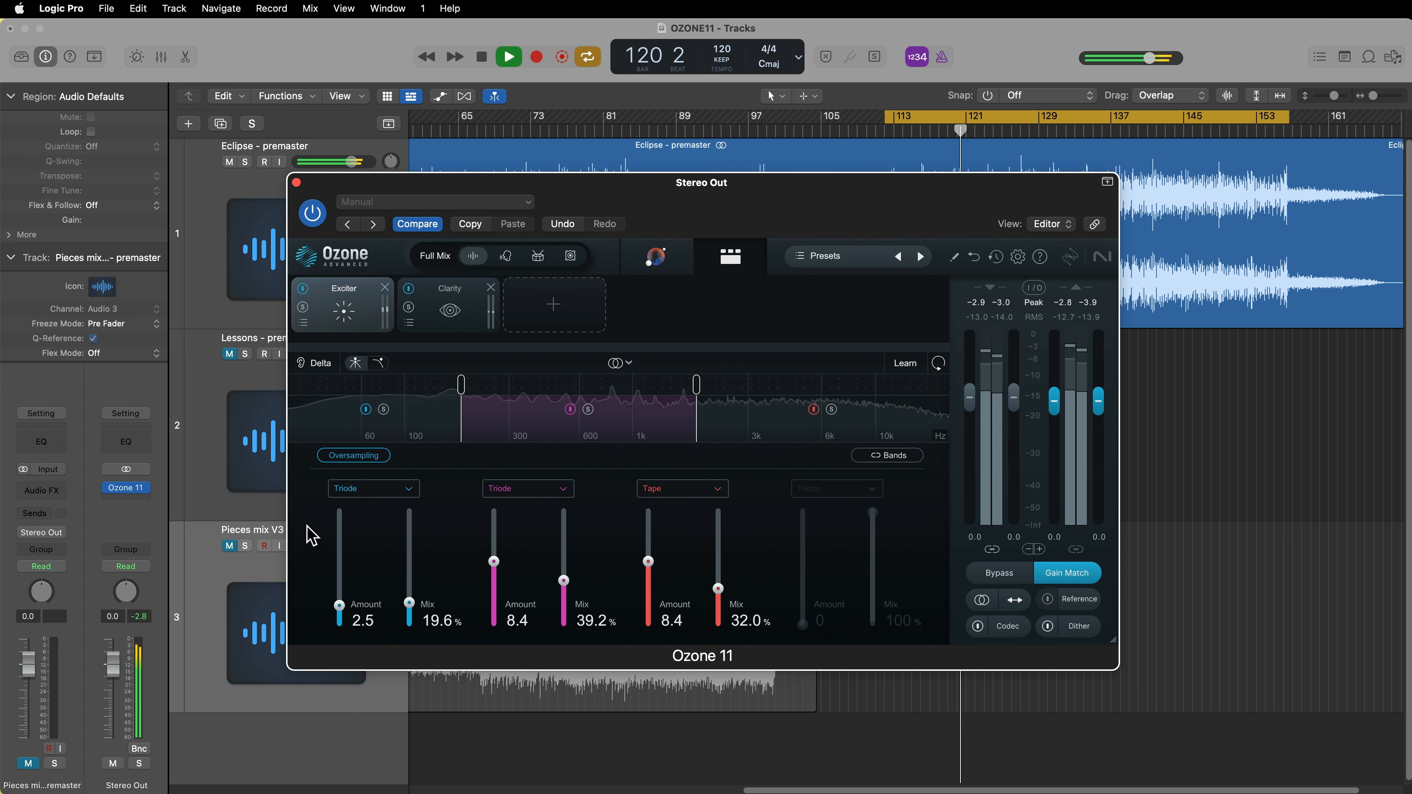
key(space)
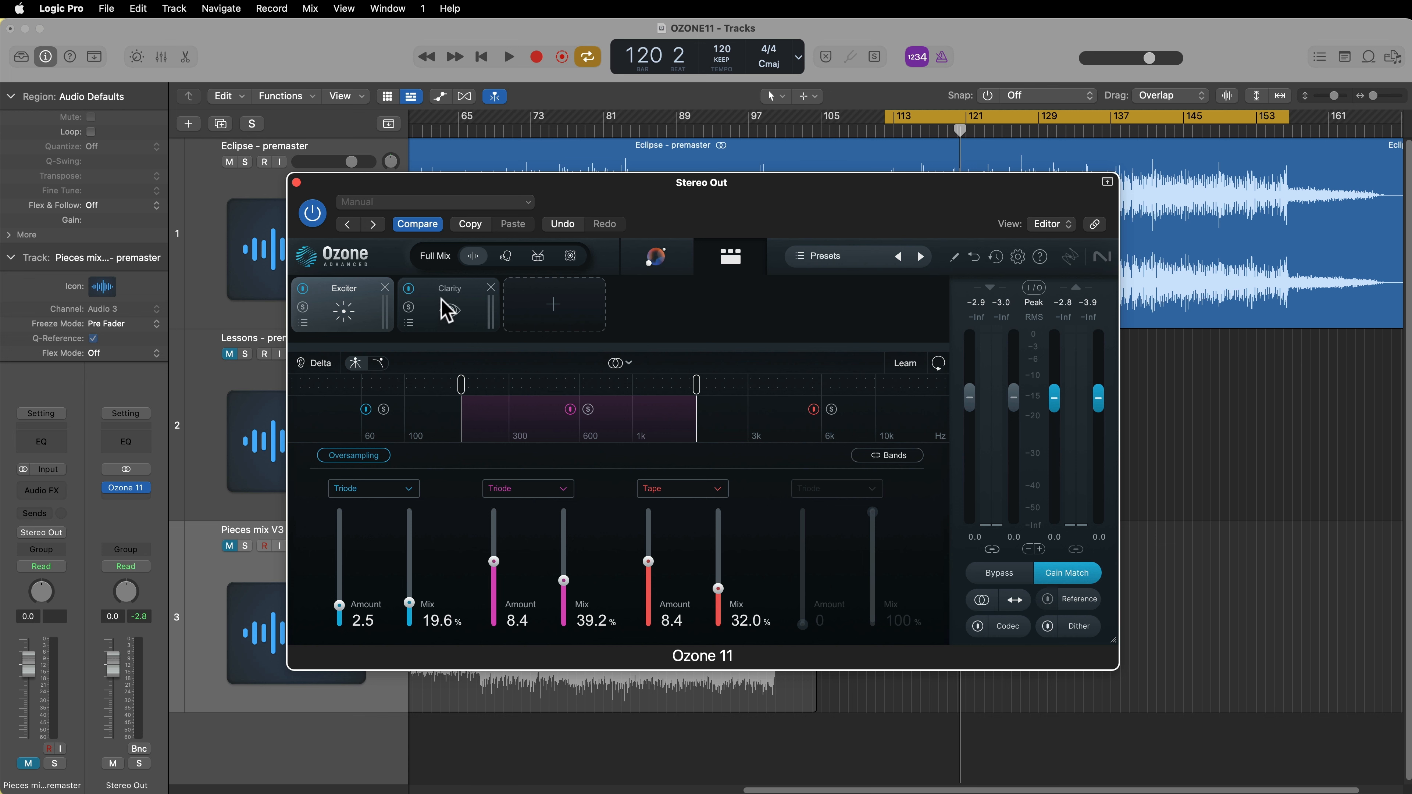
click(448, 311)
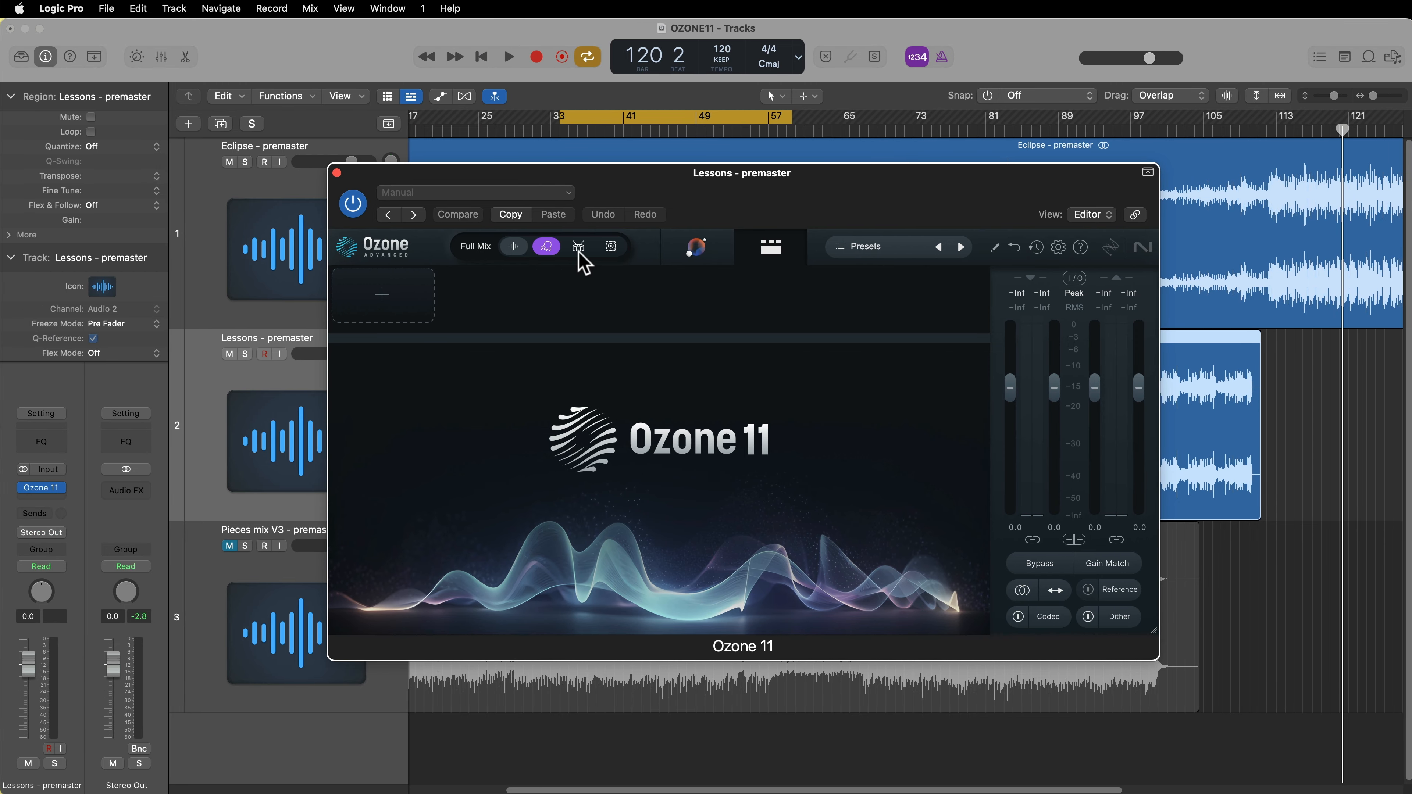
- Look through the Full Mix, Vocals, Drums and Bass stem options of Ozone 11 on the Lessons - premaster track
click(578, 250)
click(611, 250)
click(521, 253)
click(546, 253)
click(577, 254)
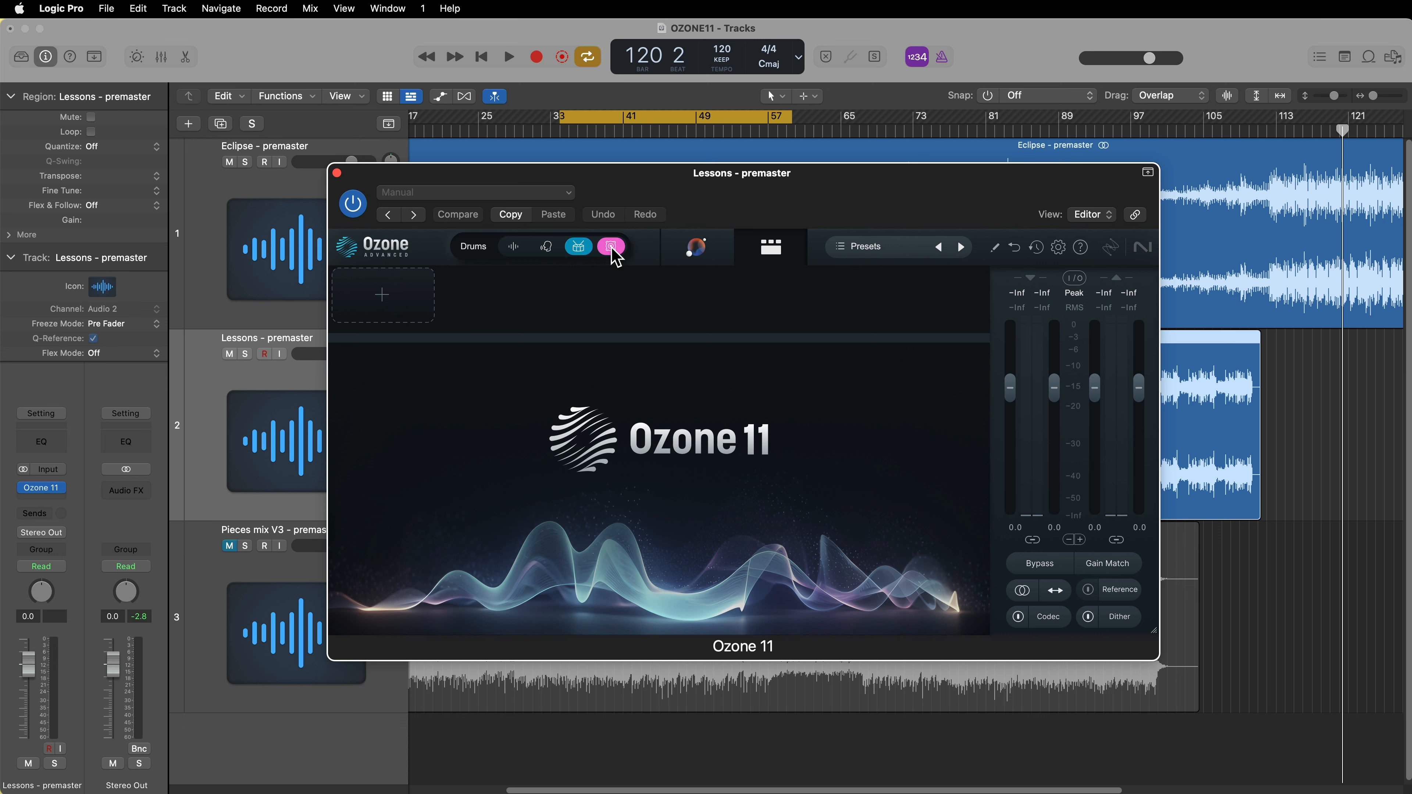
click(612, 250)
click(579, 254)
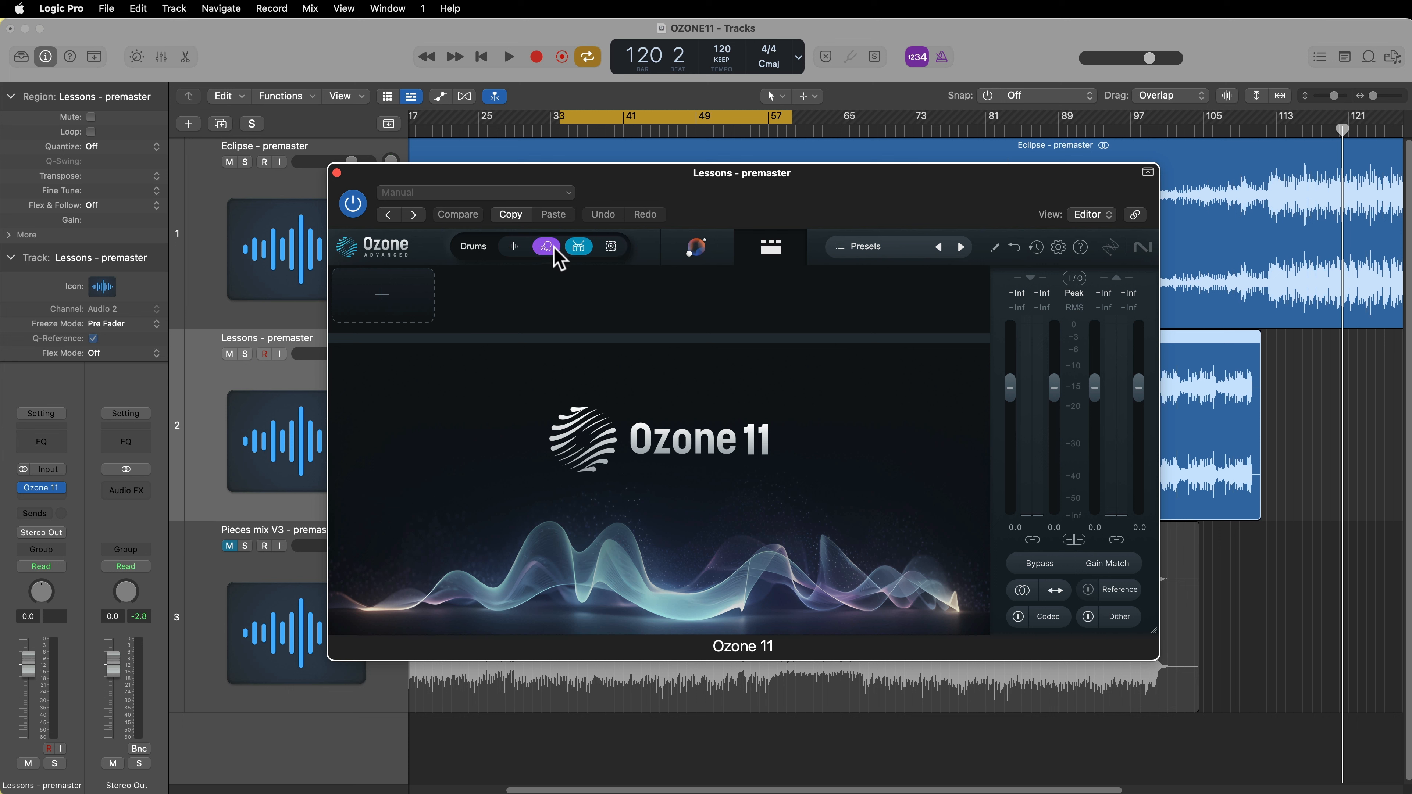
click(610, 251)
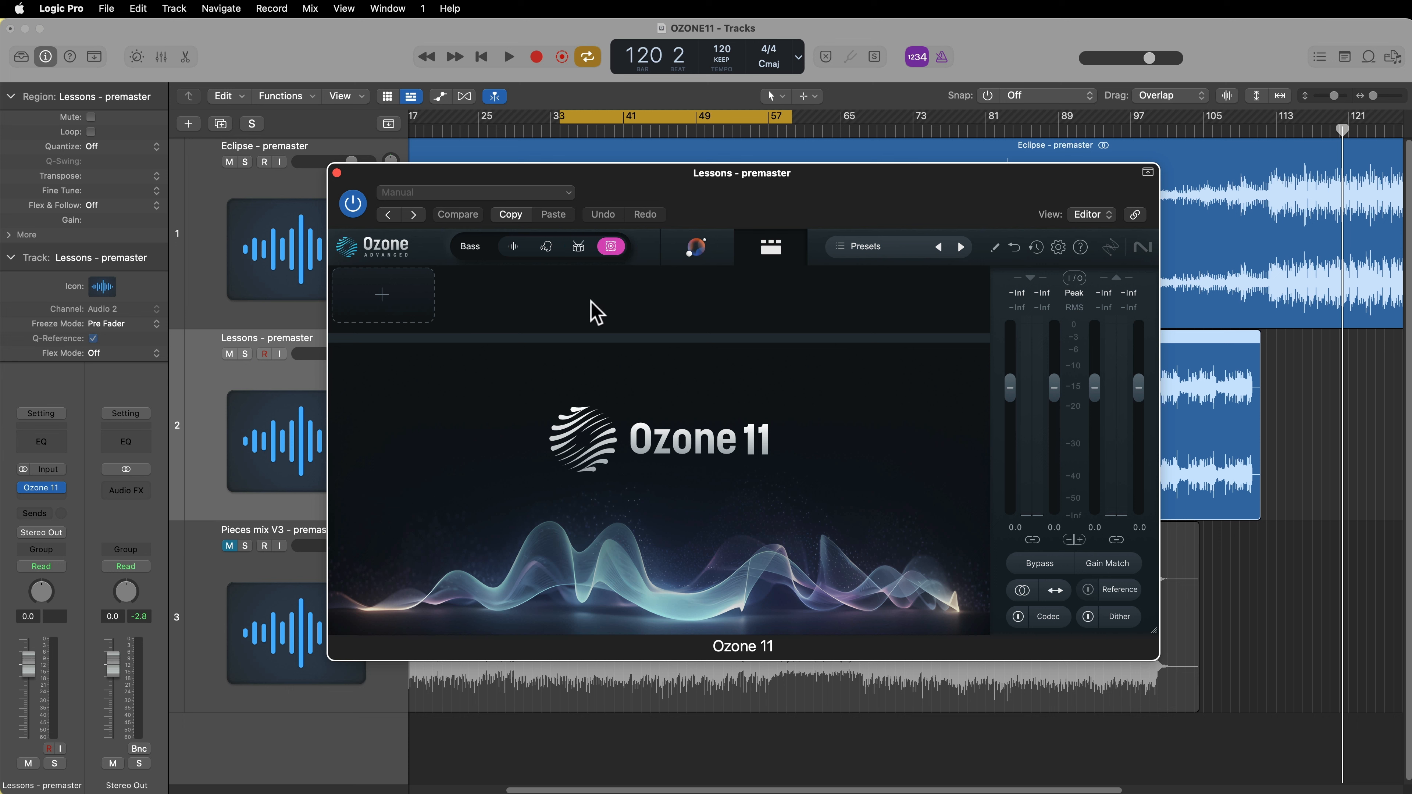
click(573, 252)
click(545, 250)
click(574, 250)
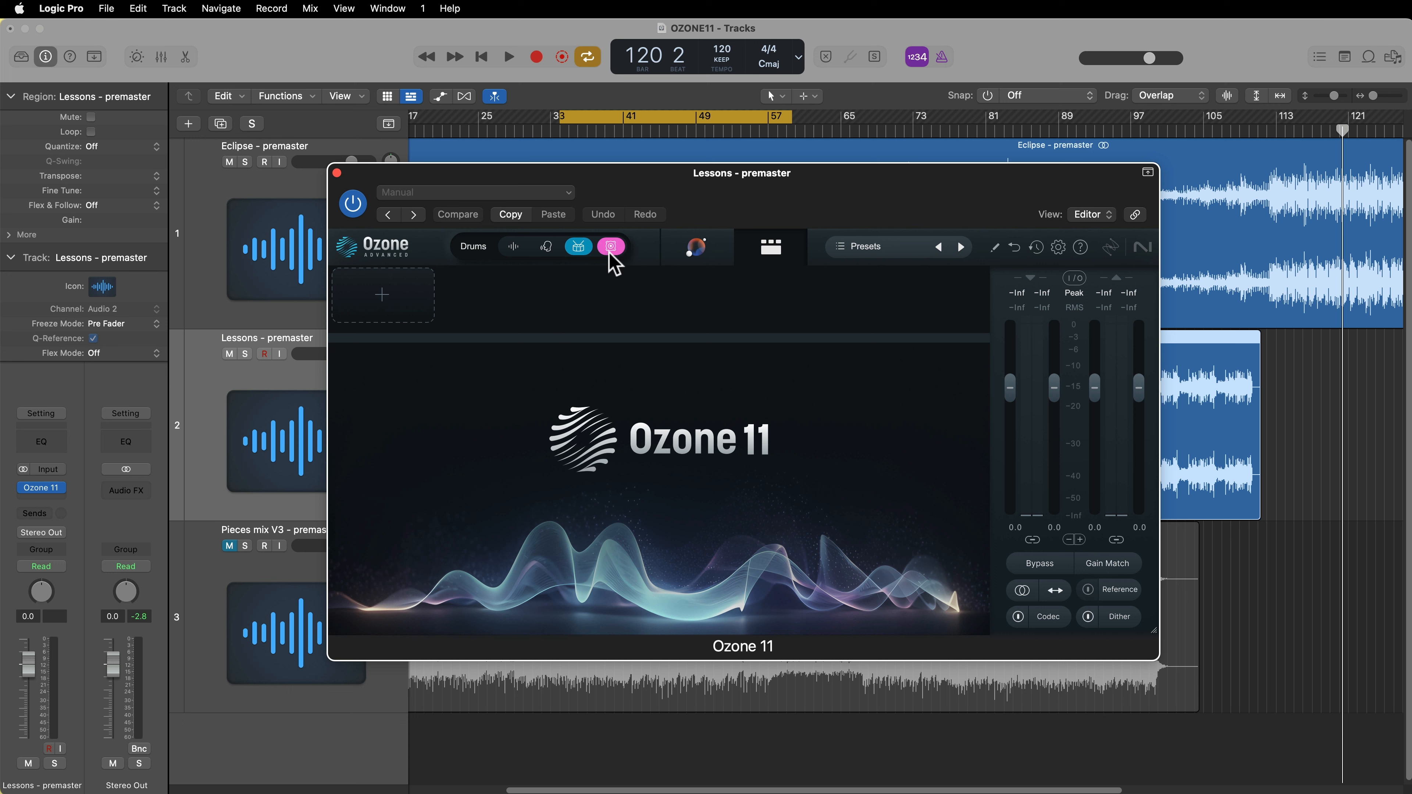
click(608, 251)
click(576, 258)
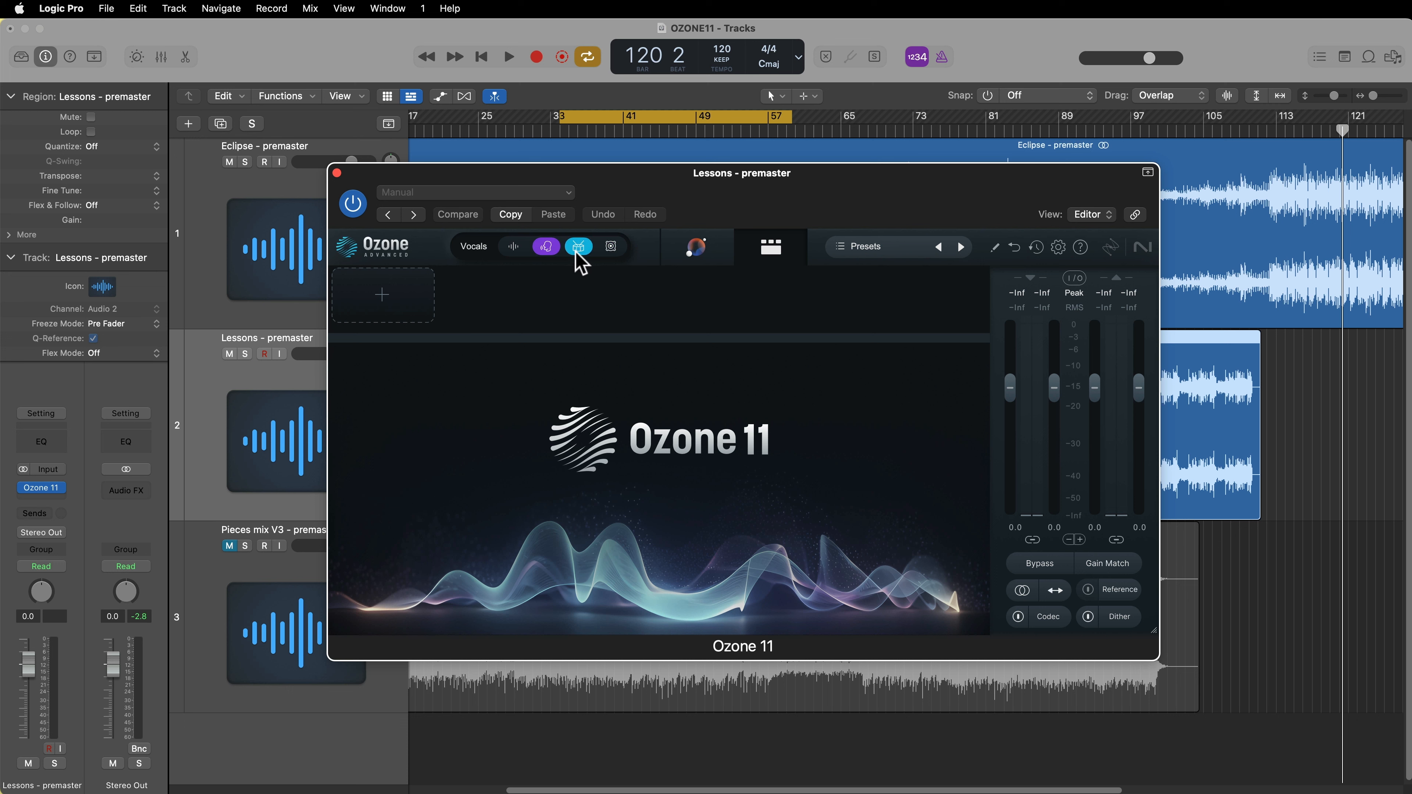
click(611, 250)
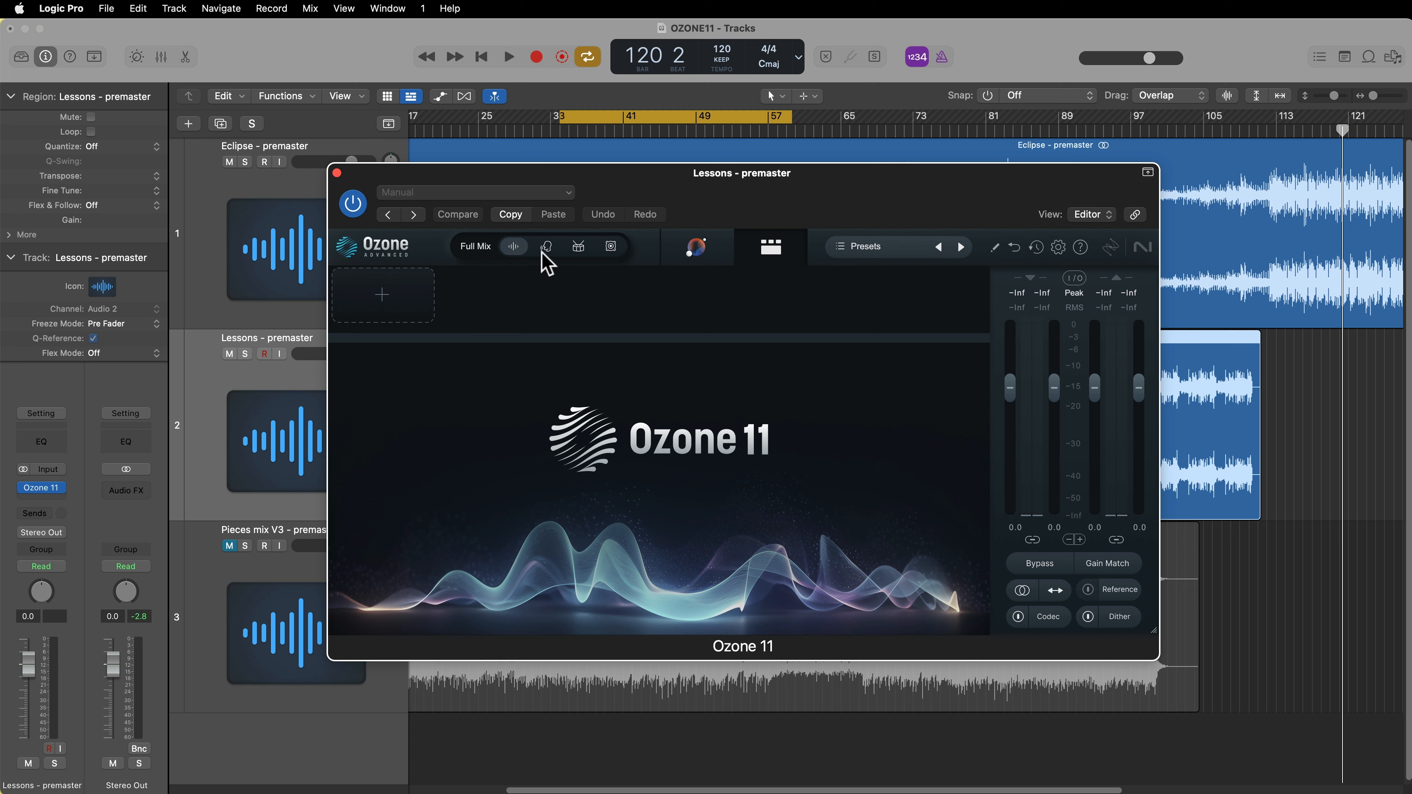
click(579, 249)
click(613, 251)
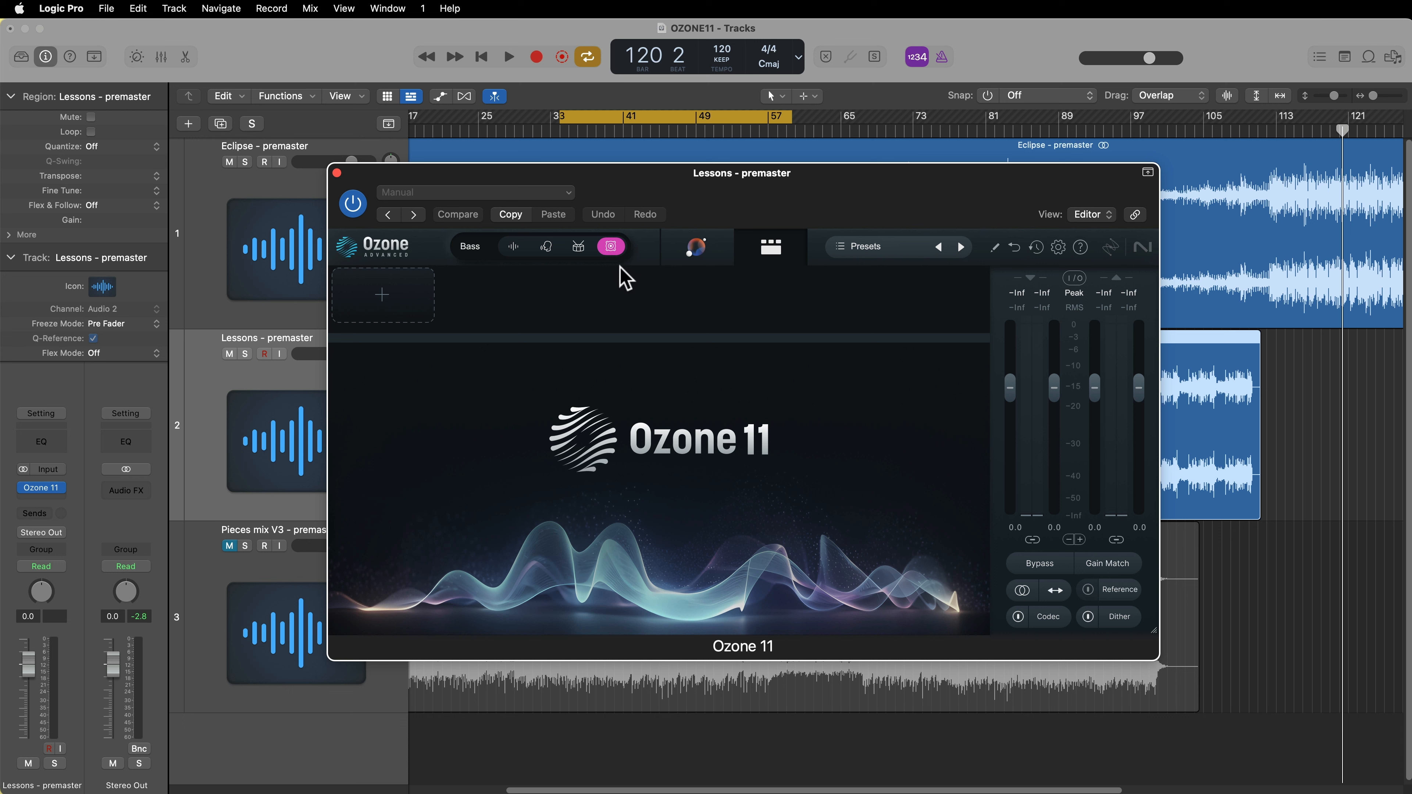
click(582, 249)
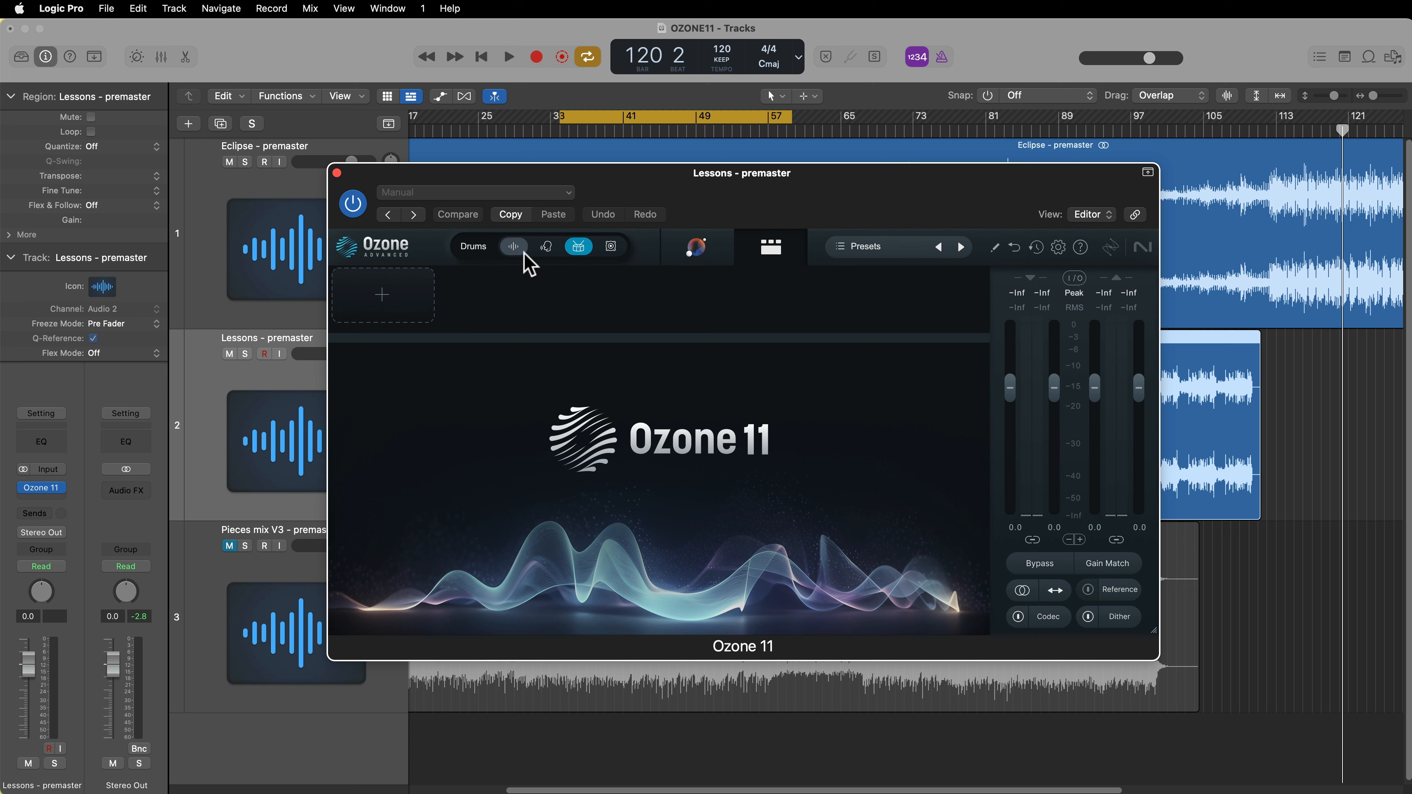
click(554, 253)
click(578, 247)
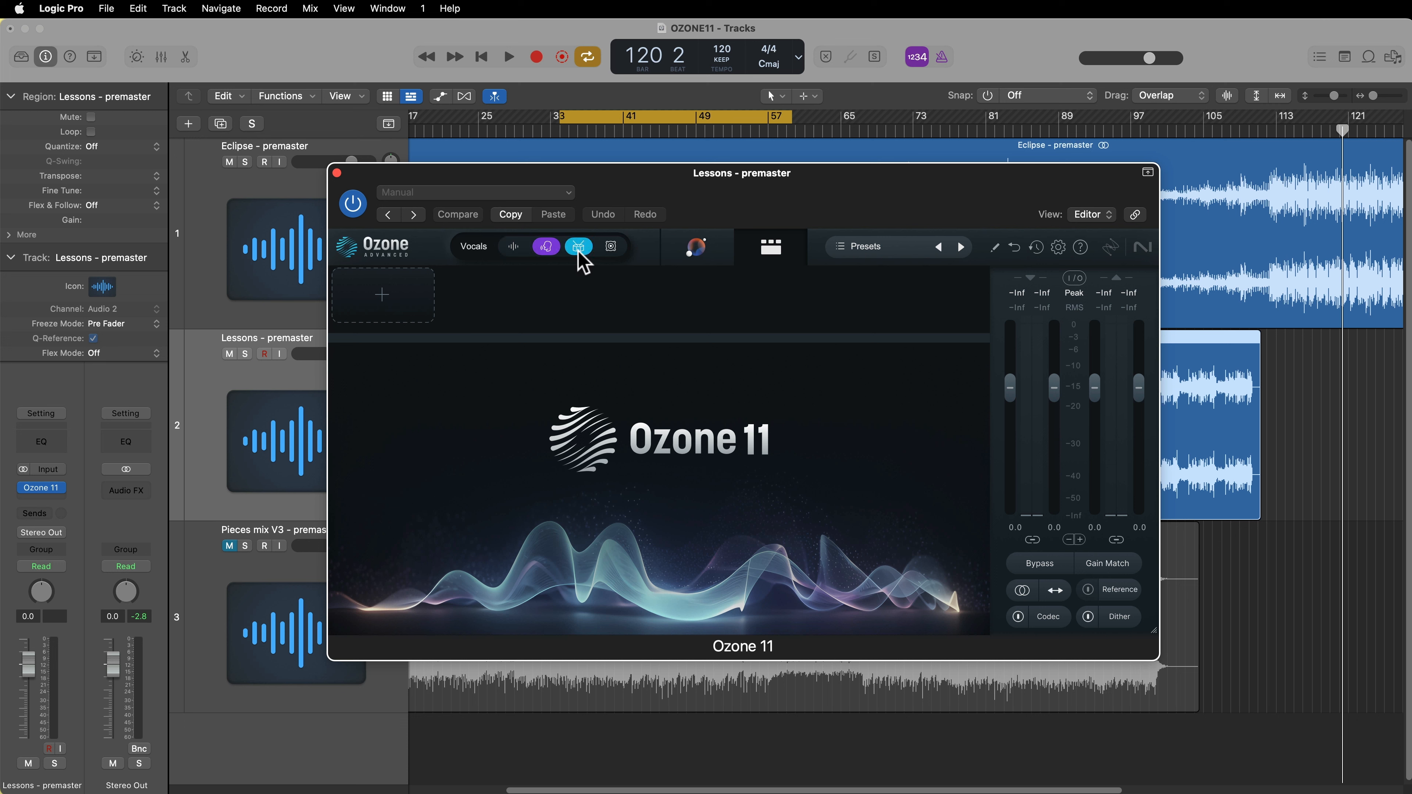
click(610, 248)
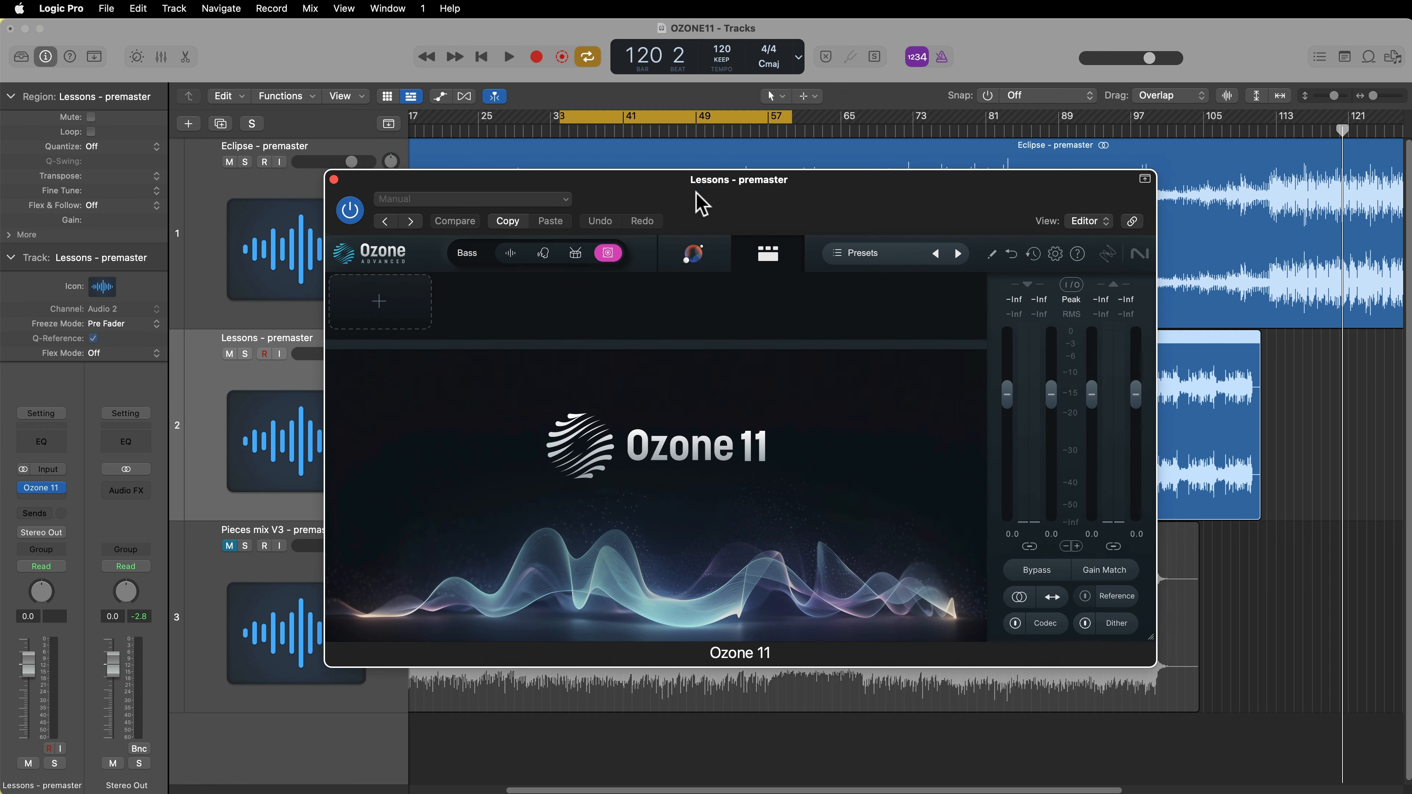
drag(699, 199, 680, 578)
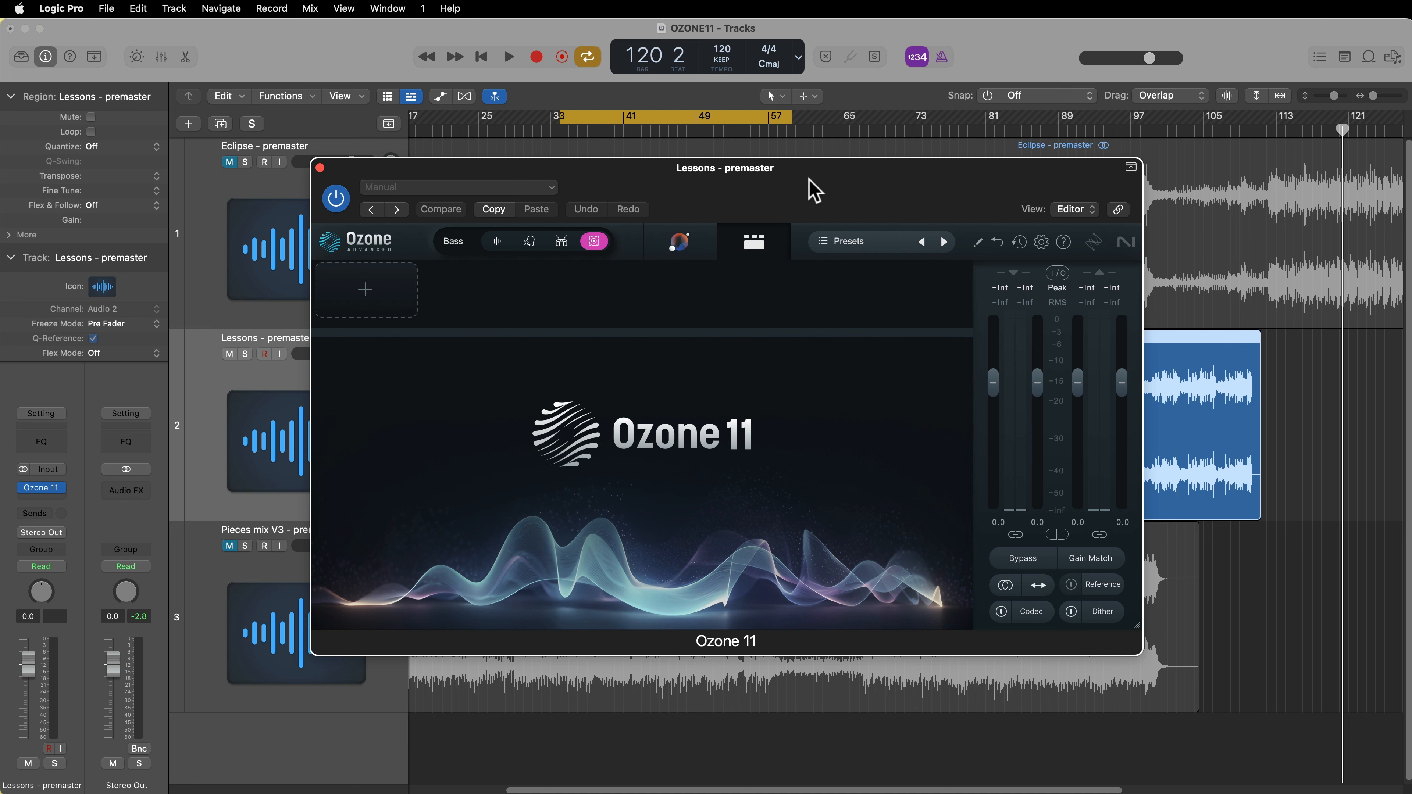
- Examine the Lessons - premaster waveform and switch Ozone 11's stem option to Vocals and back to Full Mix
drag(814, 189, 807, 552)
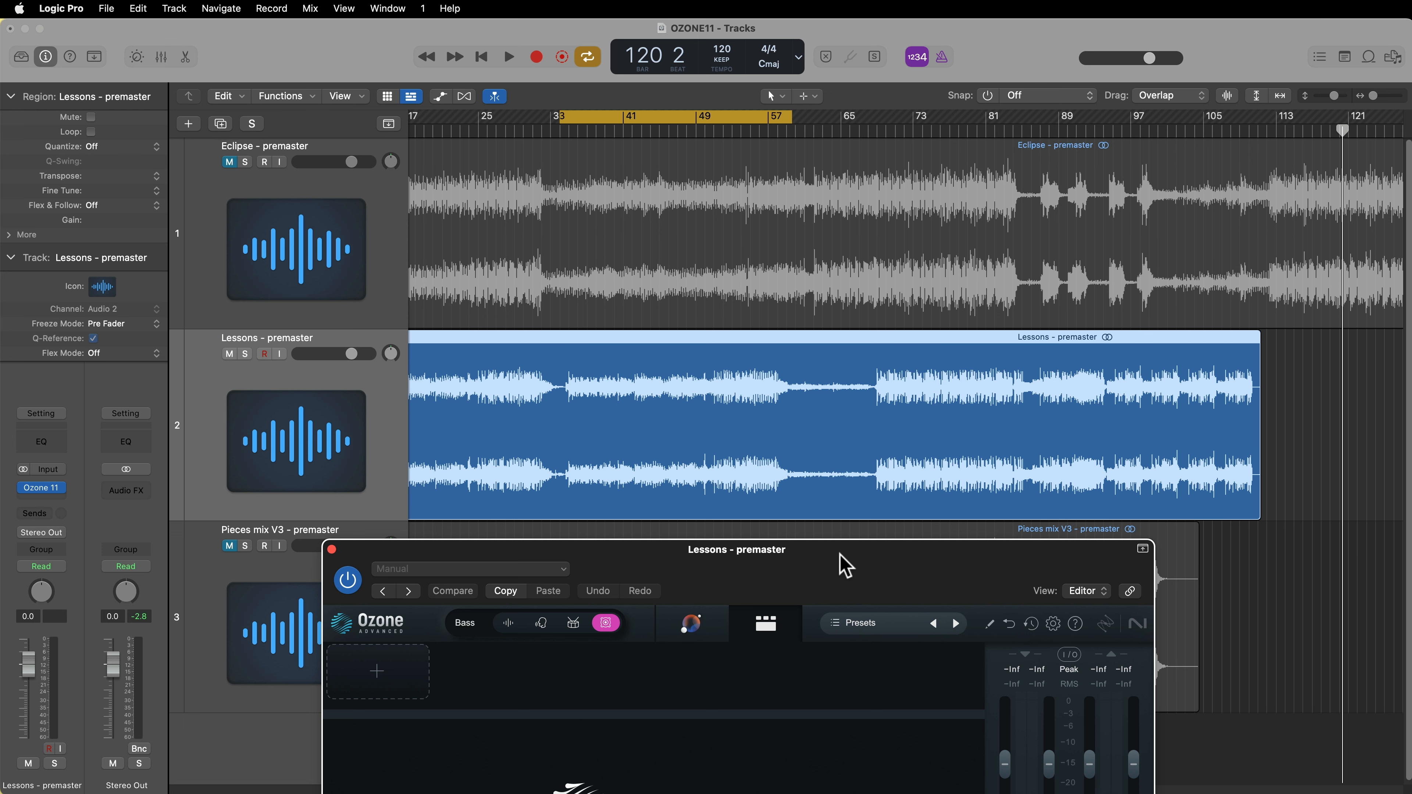
drag(844, 563, 796, 219)
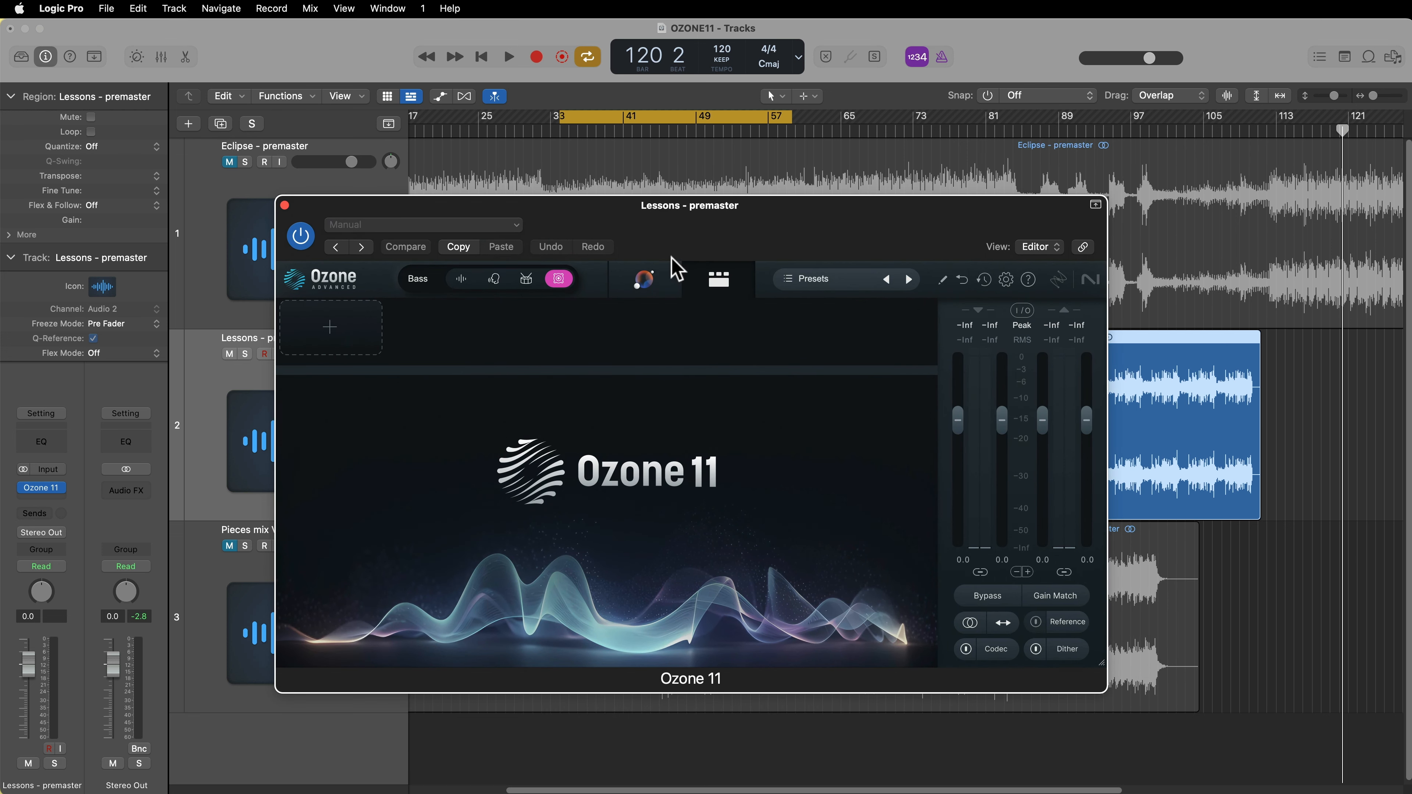
click(493, 279)
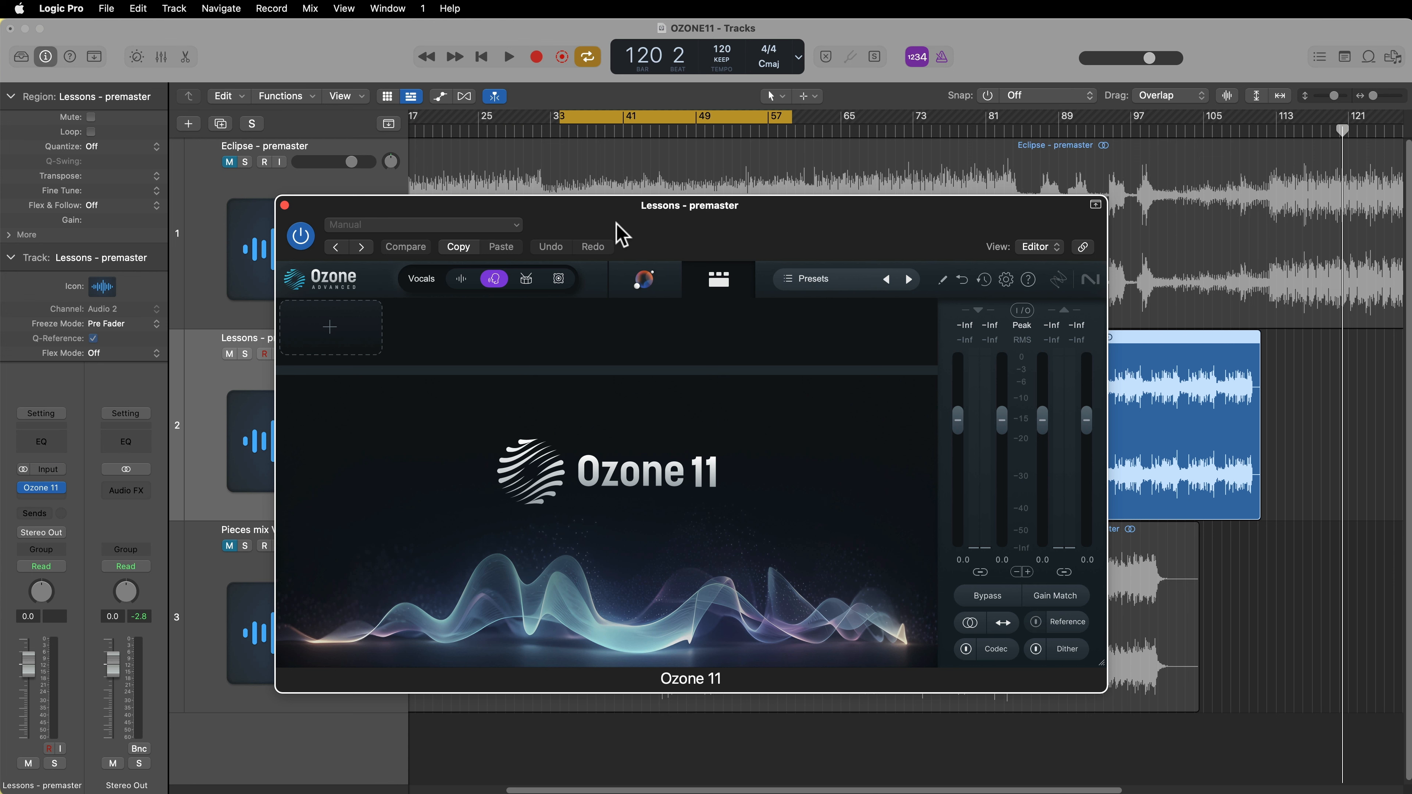
click(461, 277)
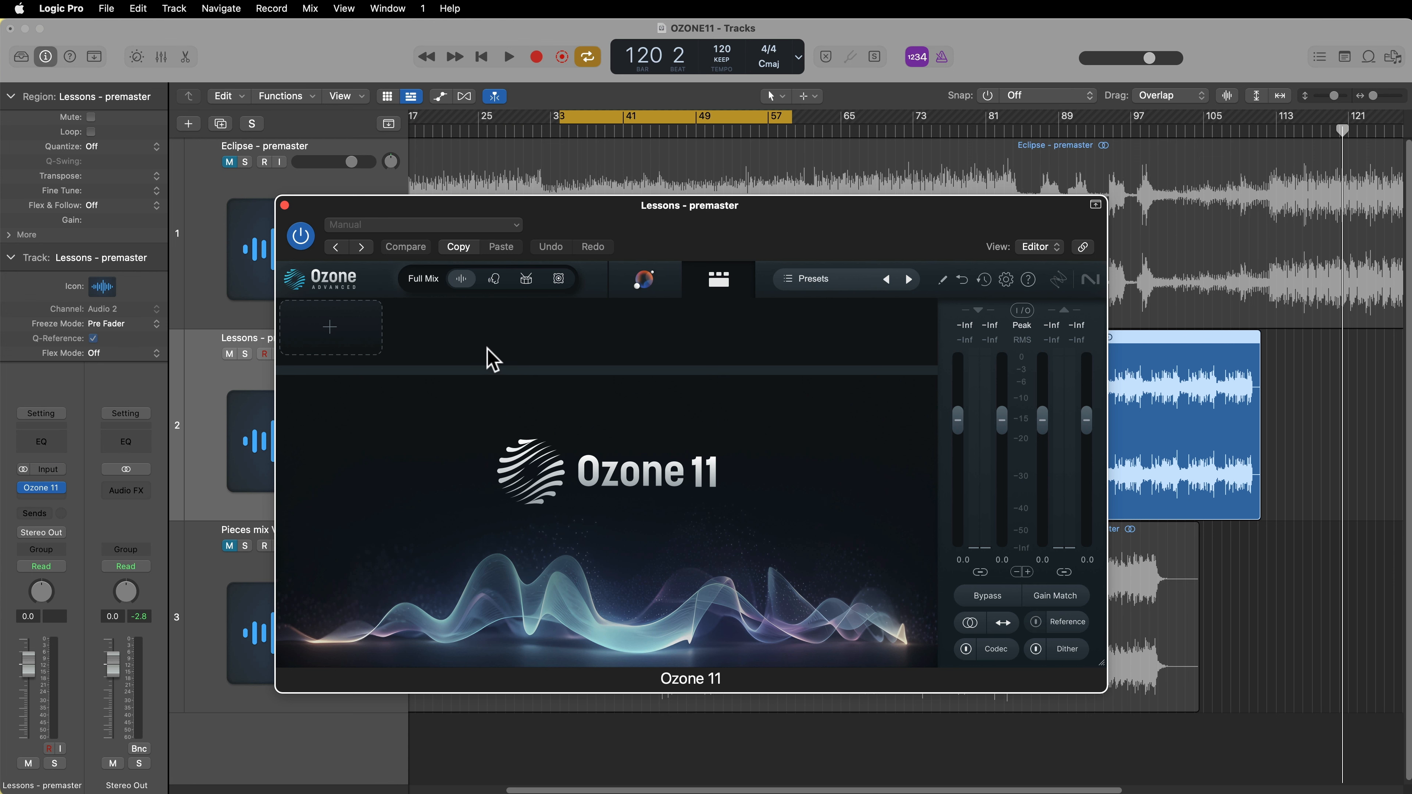
- Uncover the Lessons - premaster region and listen to the looped section with the Full Mix option active
drag(679, 228, 679, 563)
key(space)
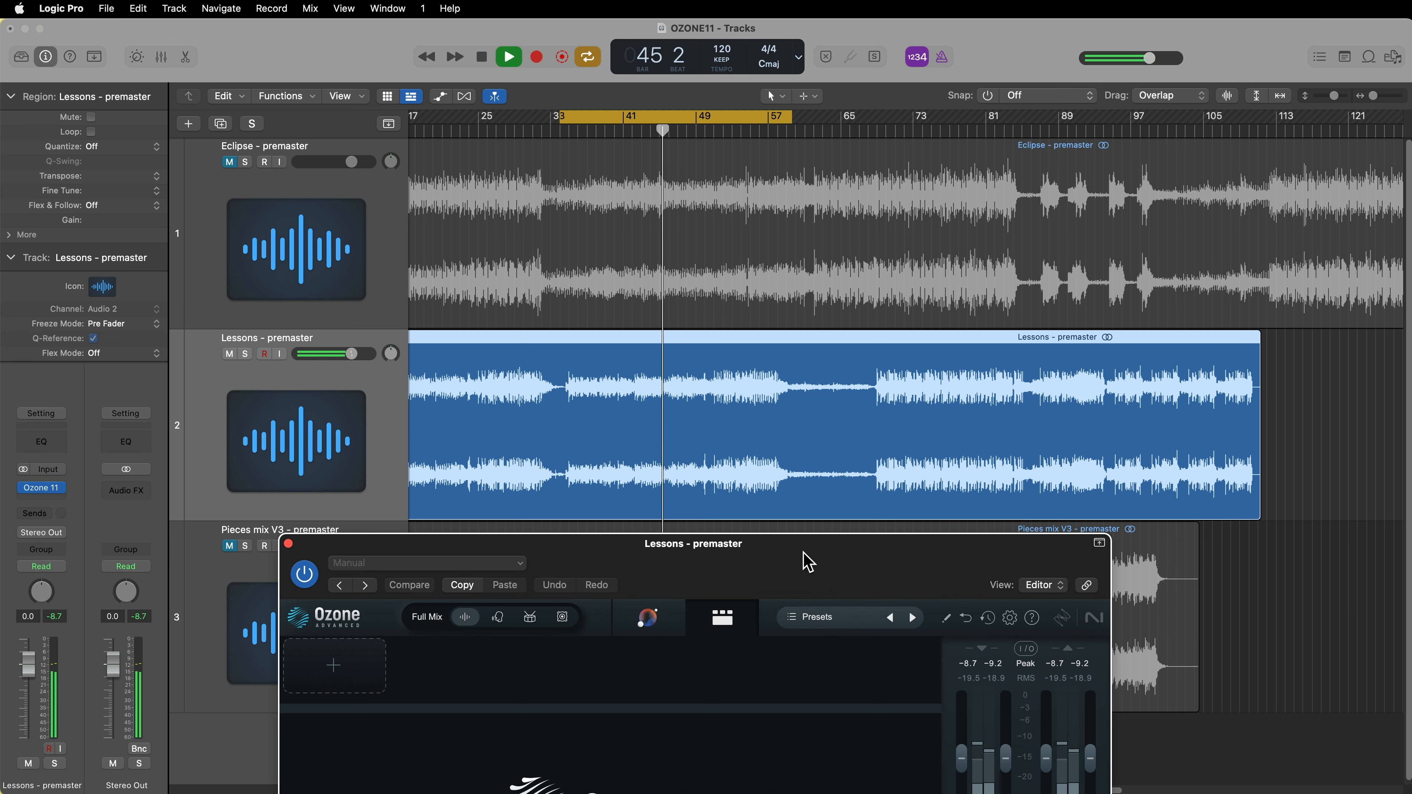
key(space)
drag(804, 555, 823, 182)
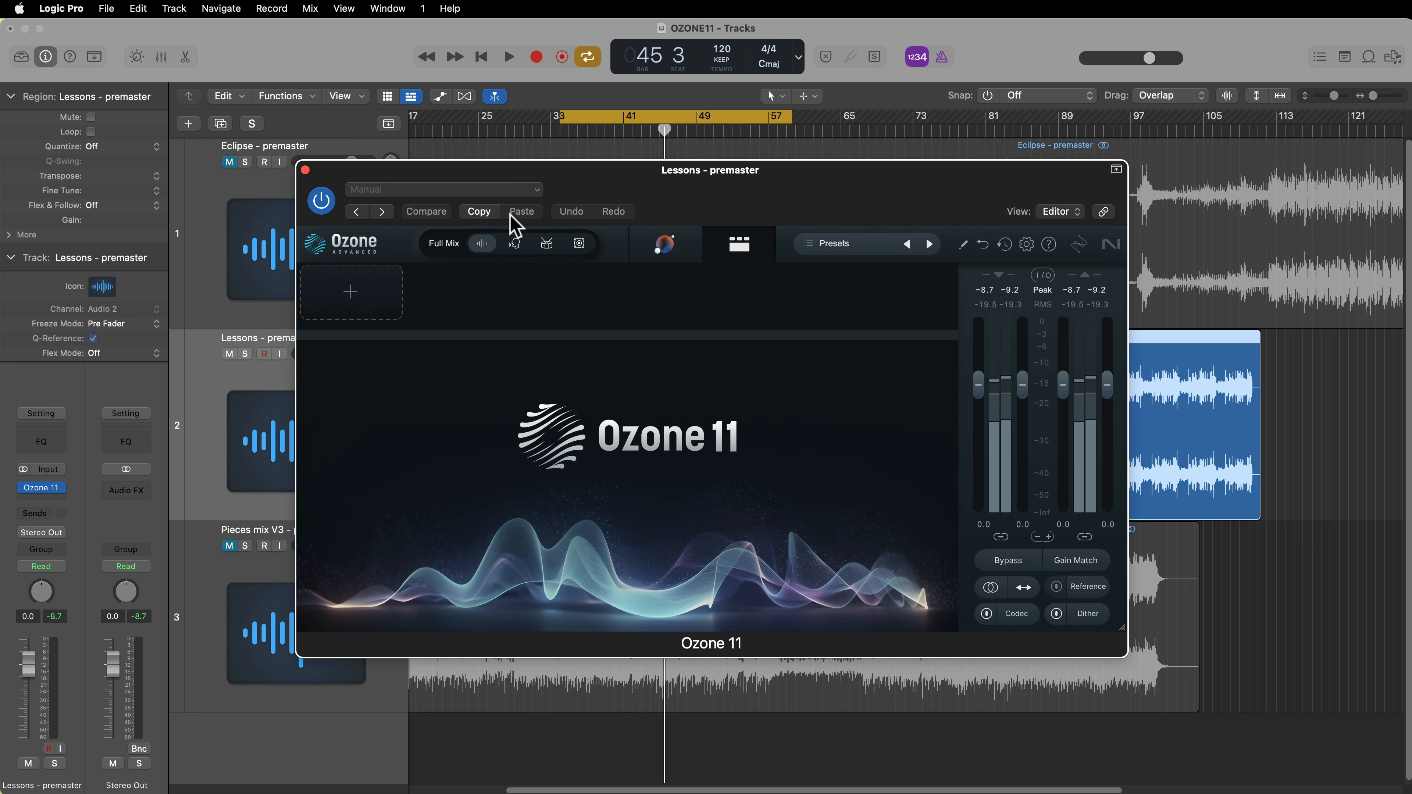
- Add a Dynamic EQ module to the Ozone chain and focus its processing on the Vocals stem
click(381, 301)
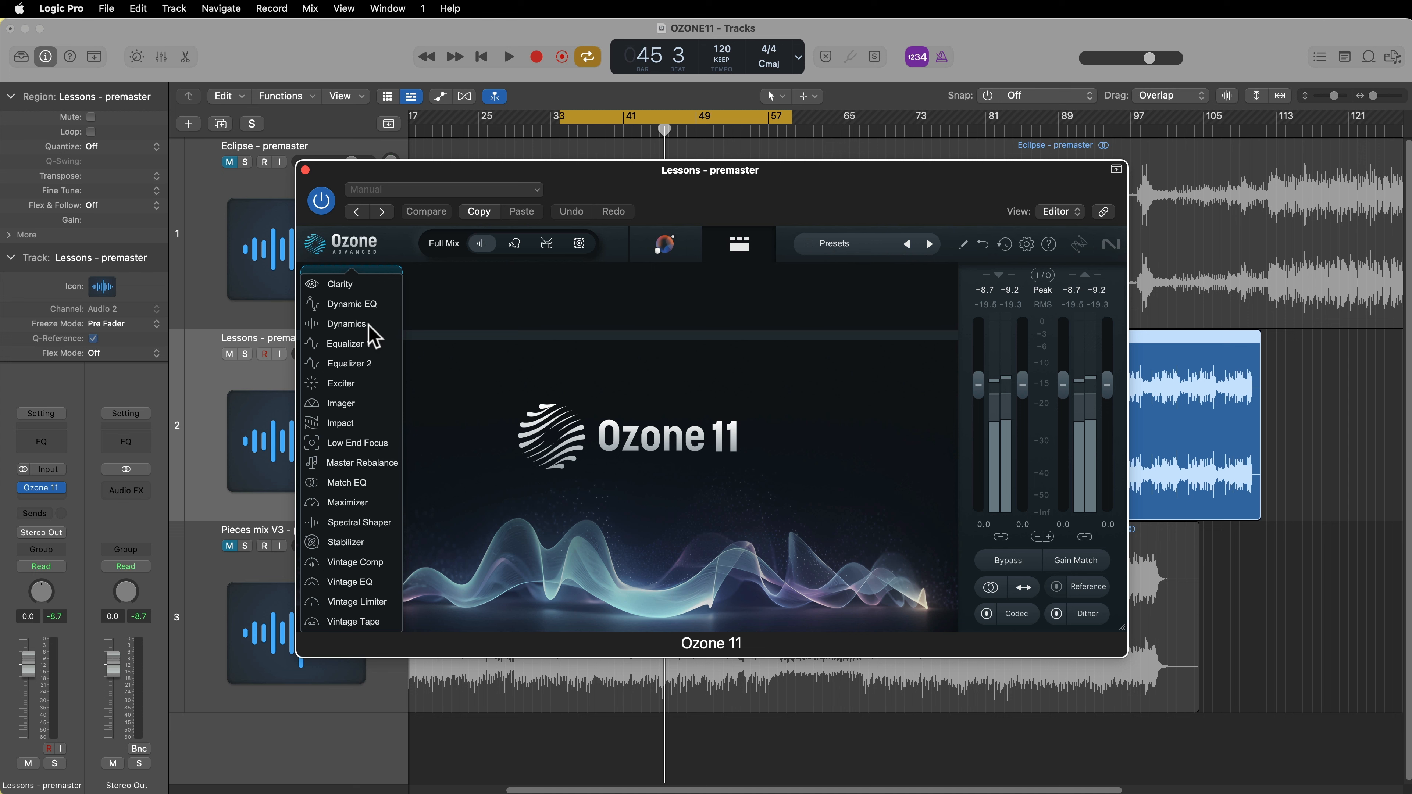
click(347, 325)
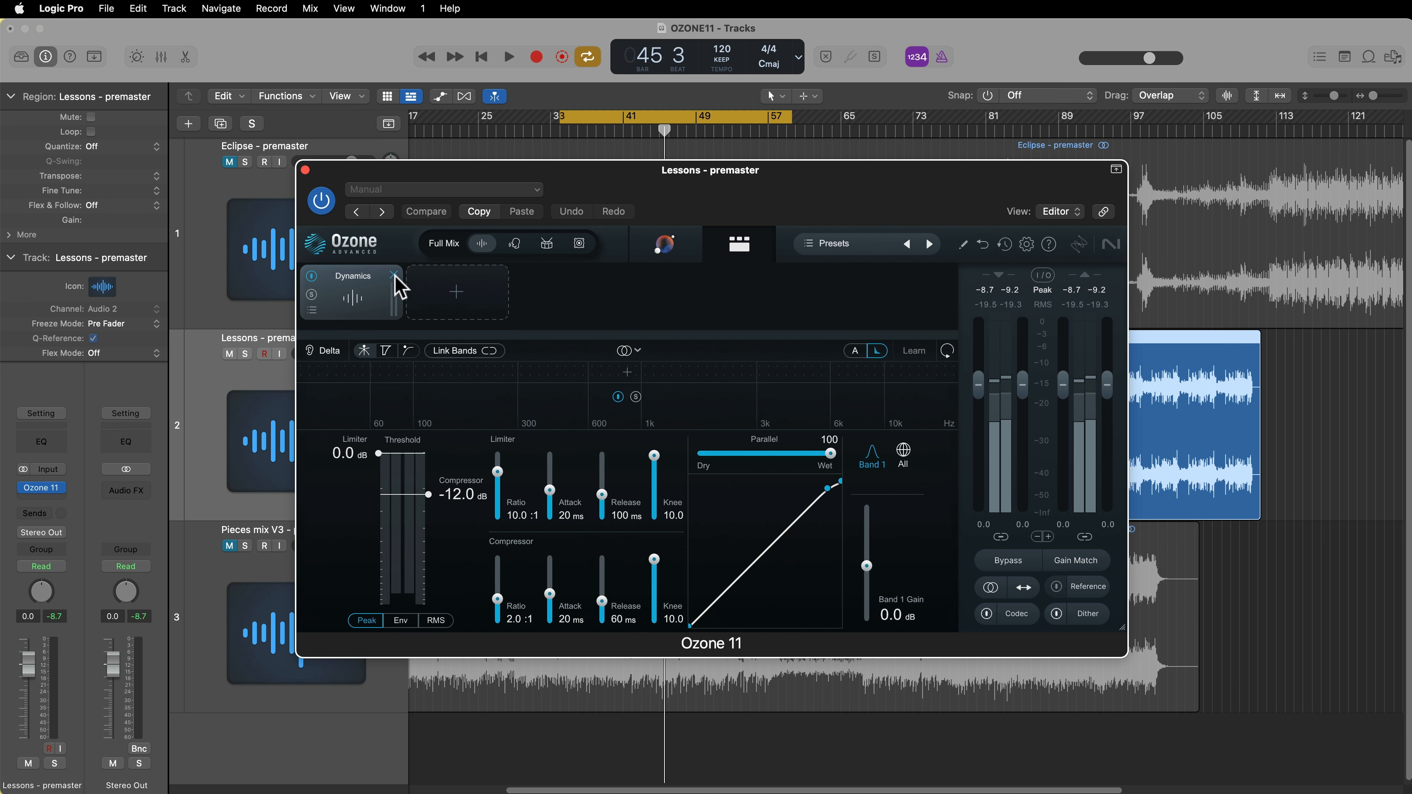
click(402, 287)
click(378, 305)
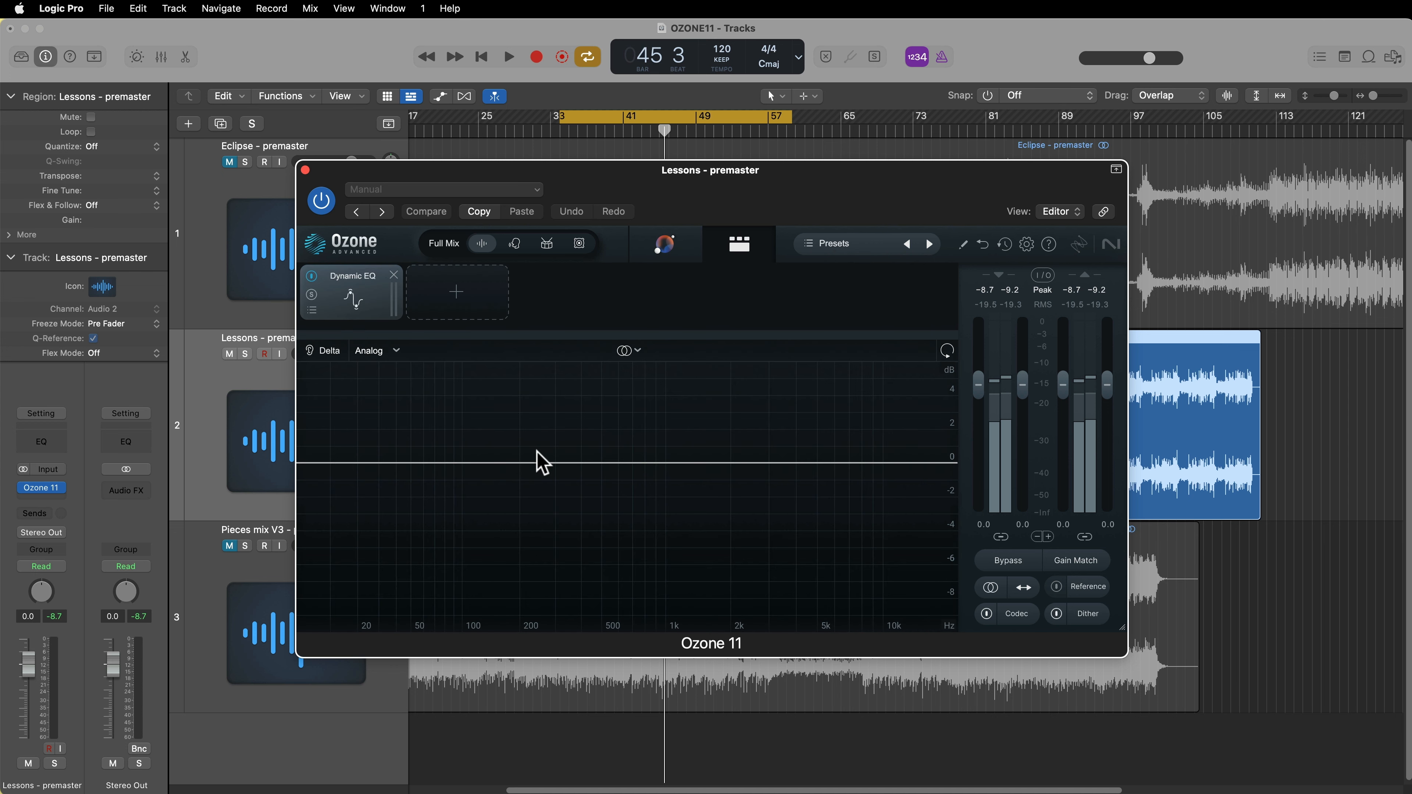
click(516, 245)
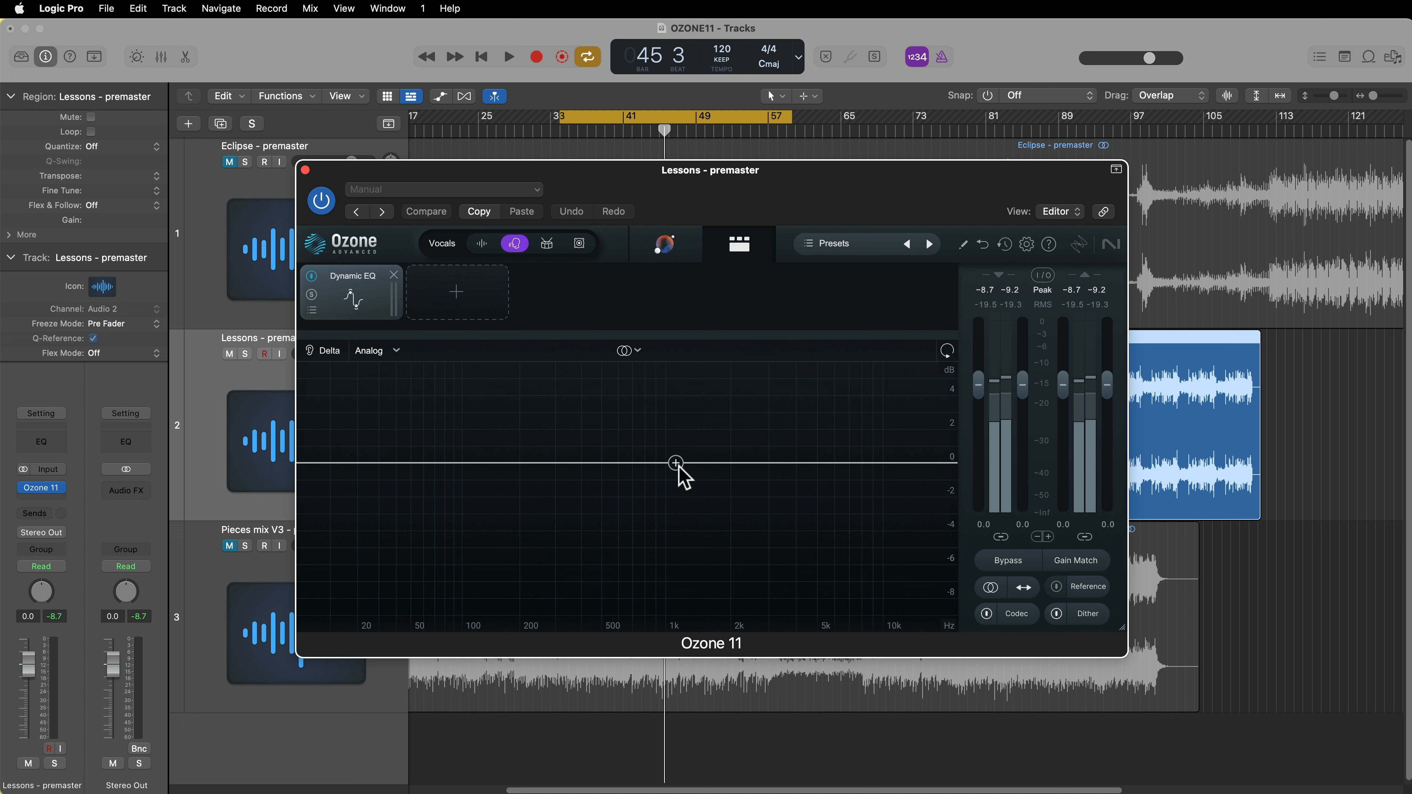
- During playback, add Dynamic EQ boosts at 1449 Hz with 1.3 dB, in the treble, and at 128 Hz with 1.8 dB
key(space)
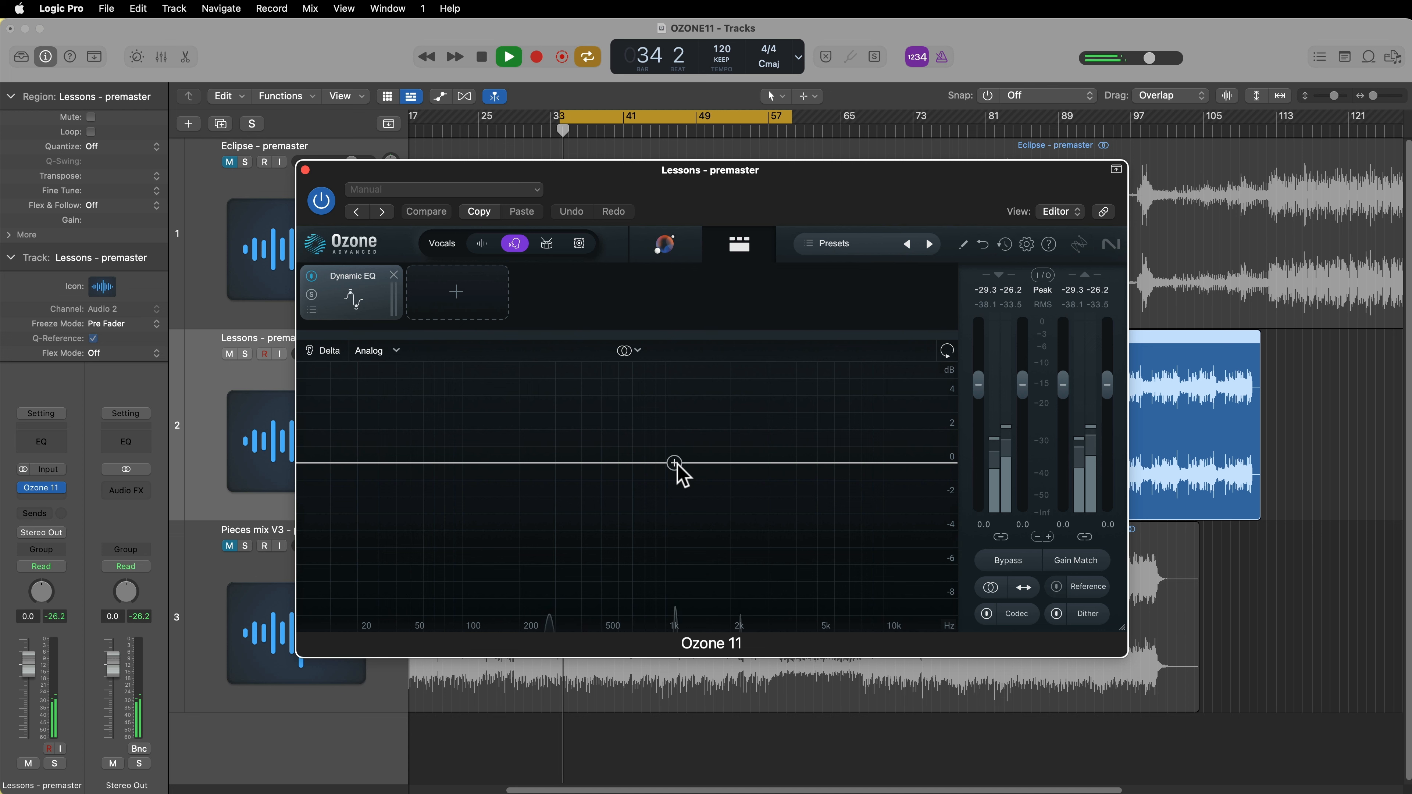
drag(676, 464, 702, 445)
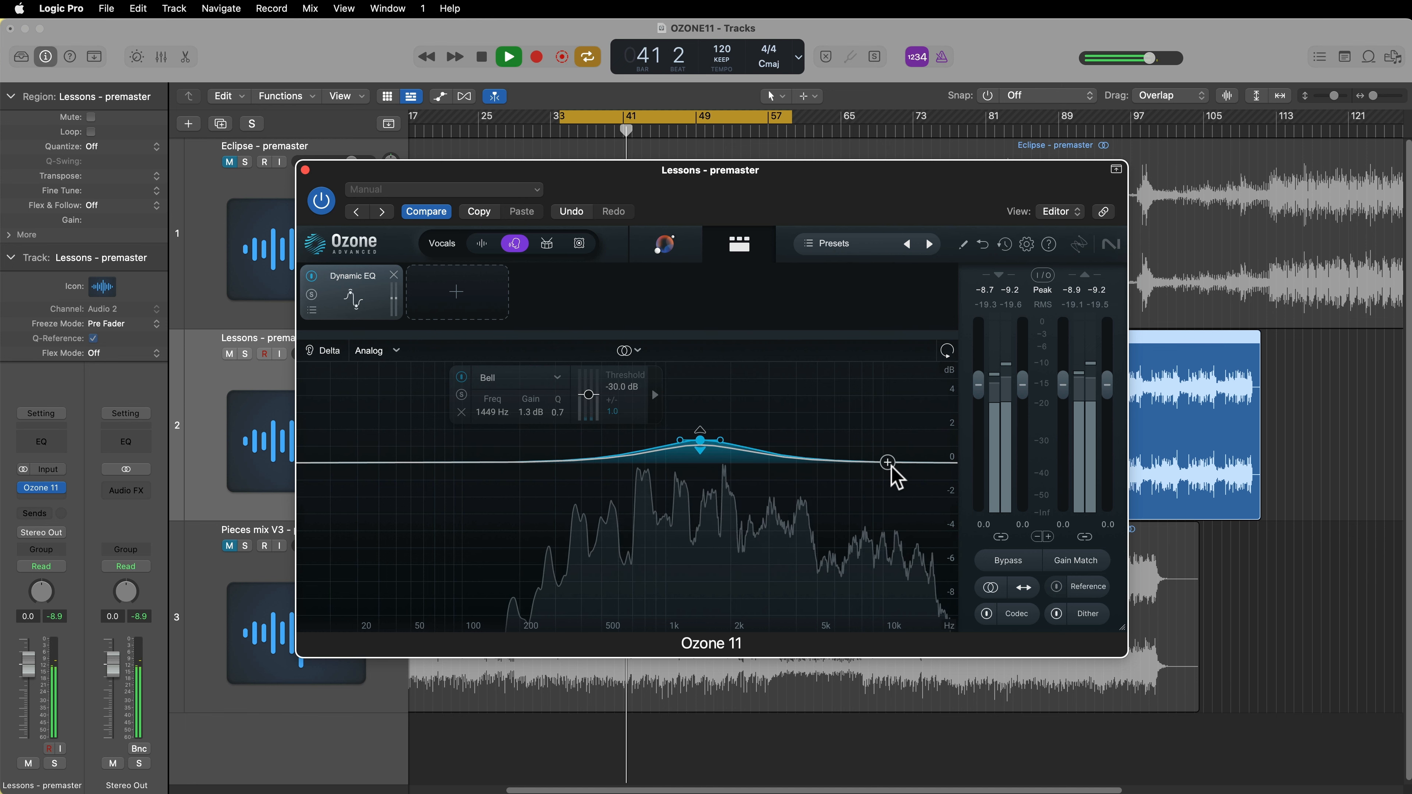
drag(889, 464, 899, 433)
drag(491, 463, 483, 435)
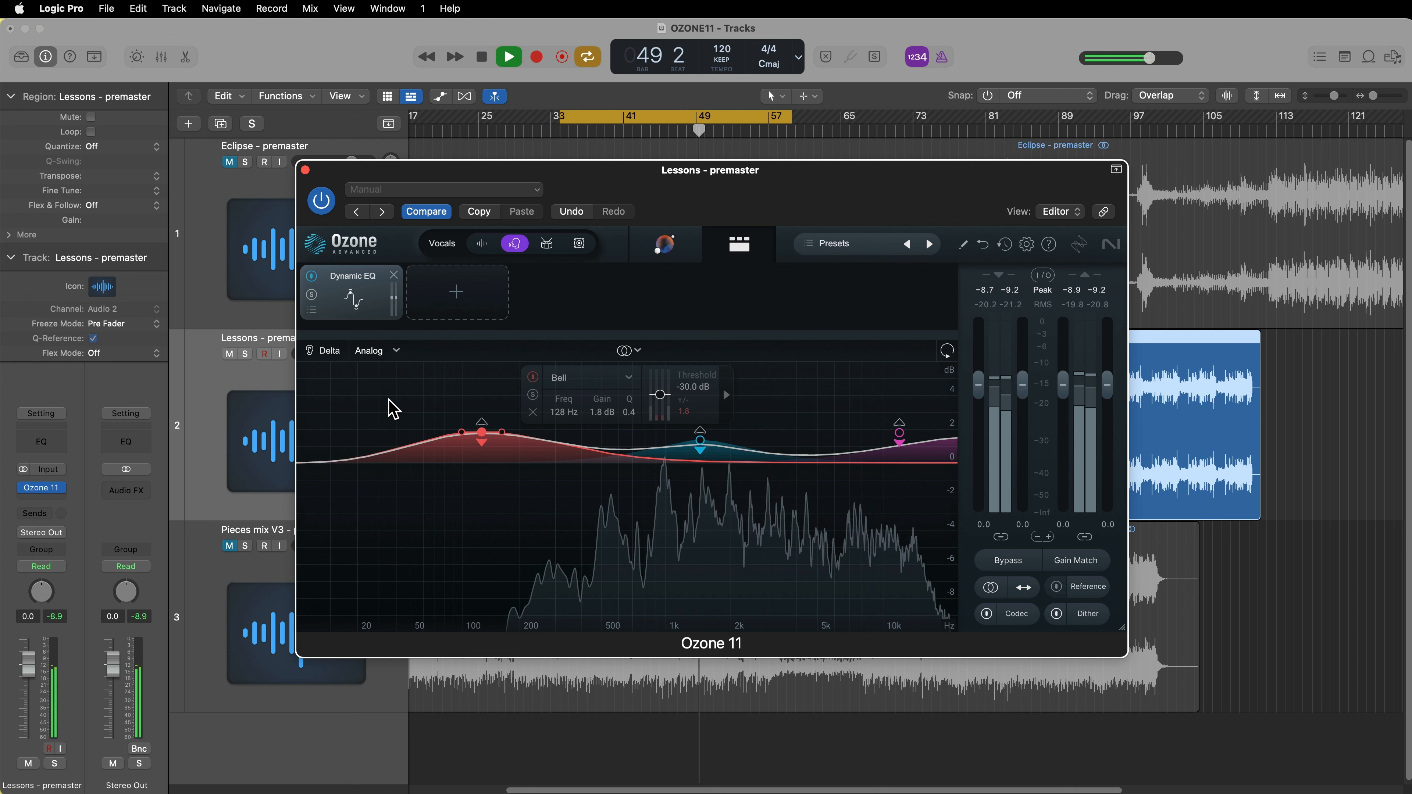
key(space)
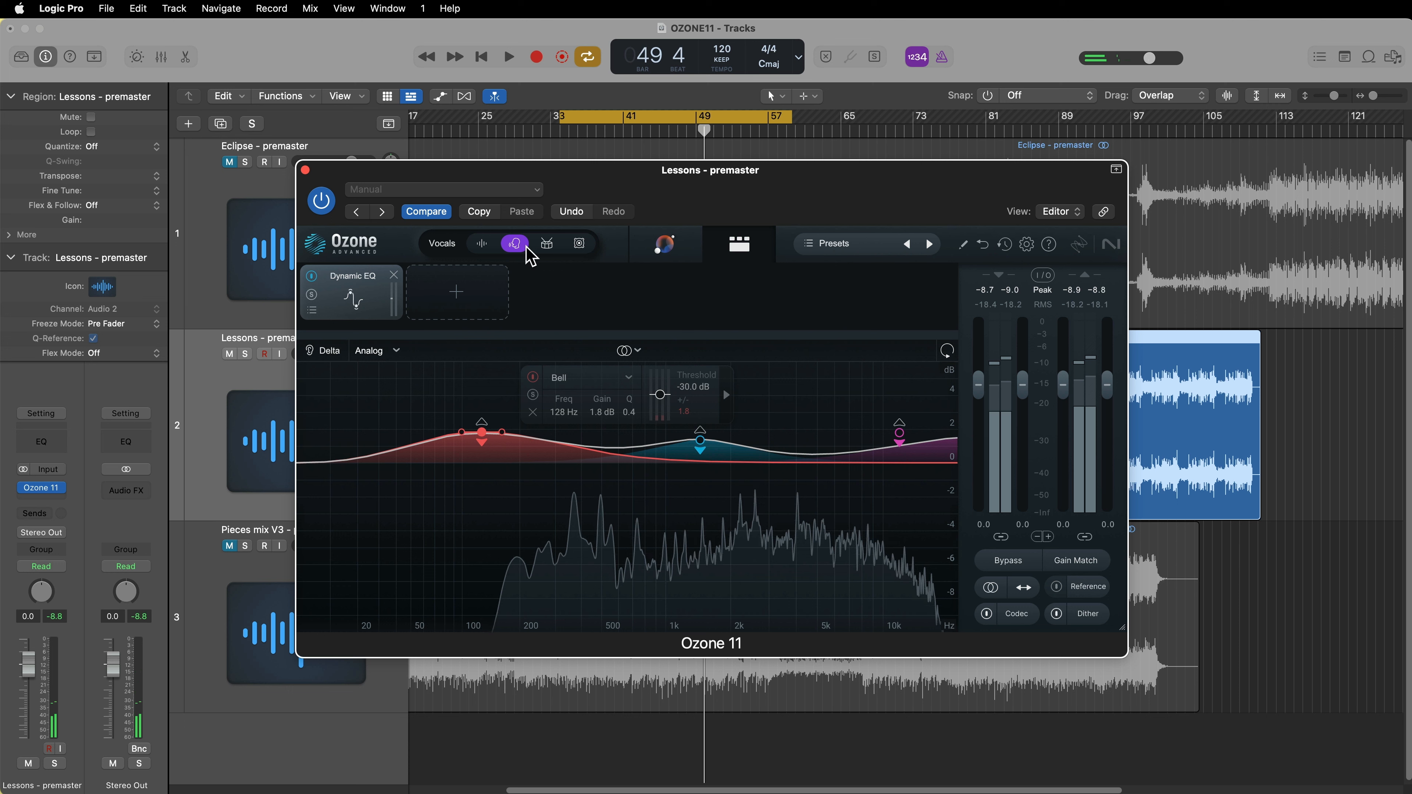
- While monitoring Delta, set the Dynamic EQ bands to 2408 Hz at 2.0 dB, 154 Hz at 2.7 dB and 12679 Hz at 1.9 dB
click(324, 360)
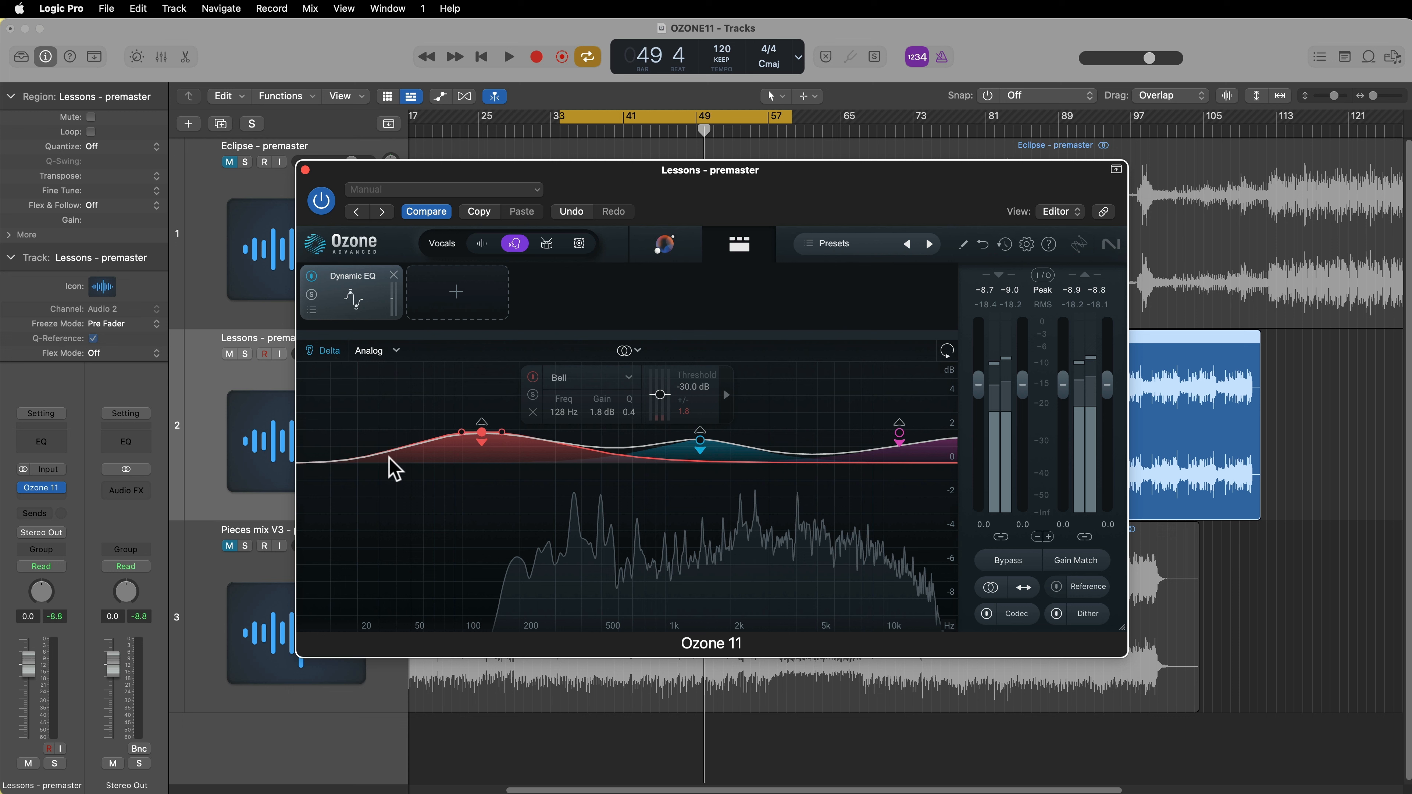
key(space)
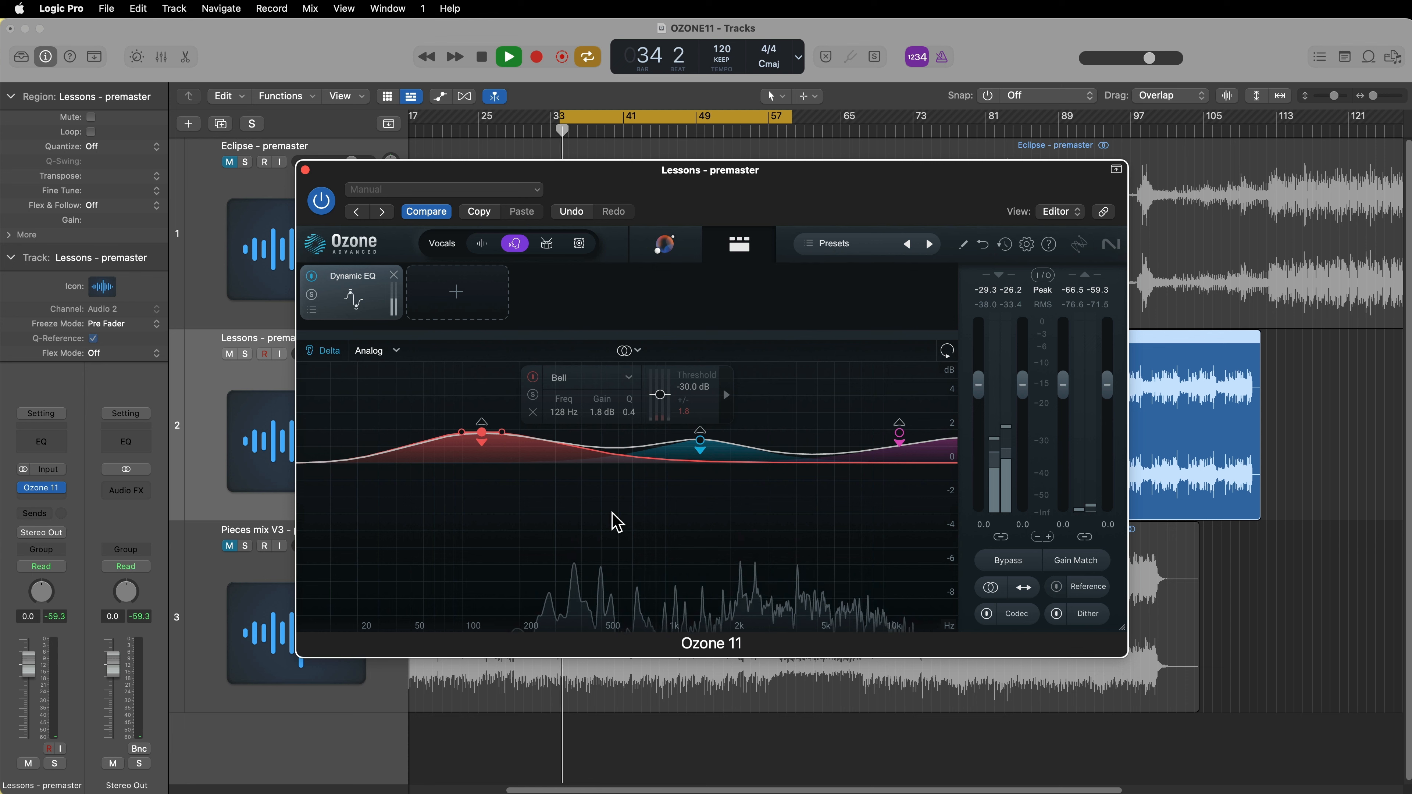
click(701, 440)
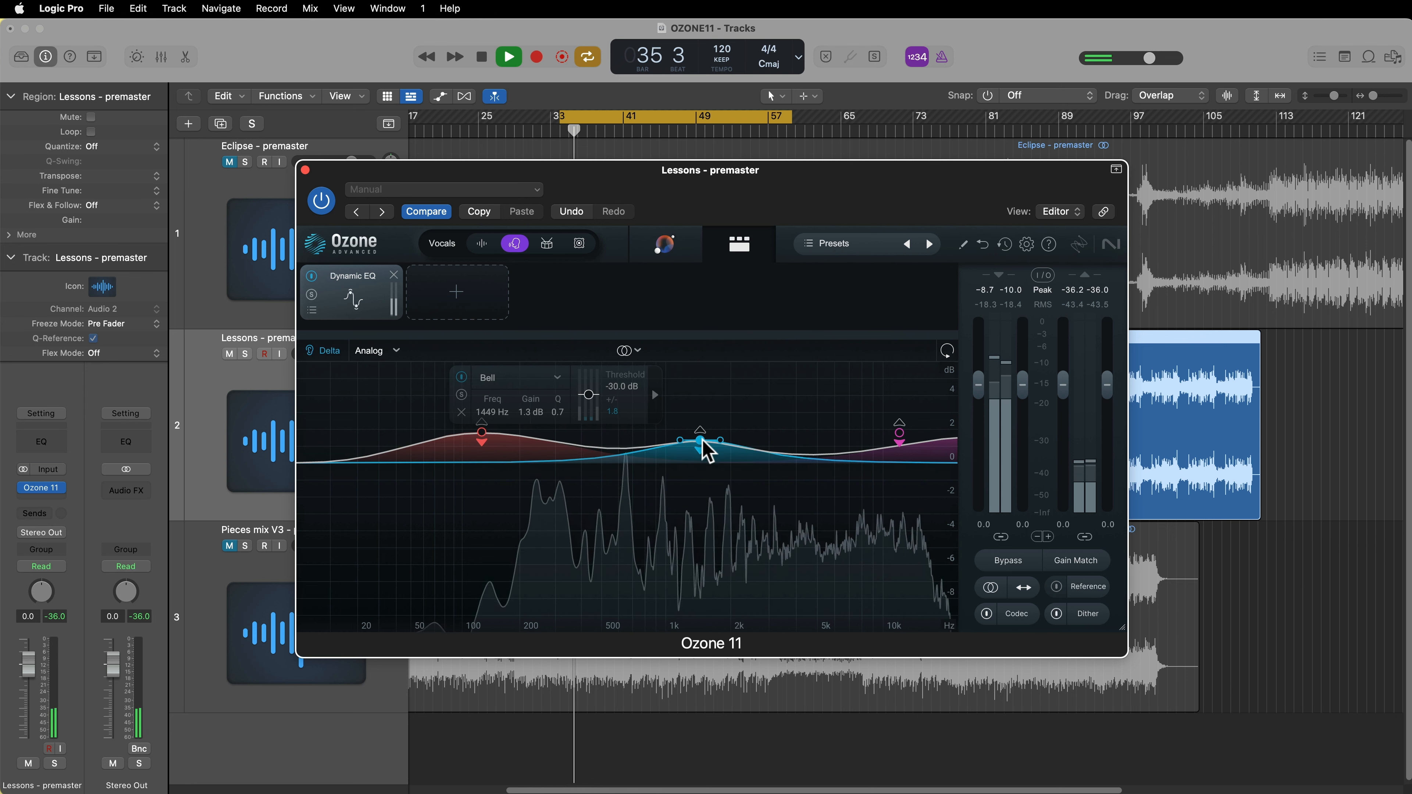
drag(706, 437, 757, 432)
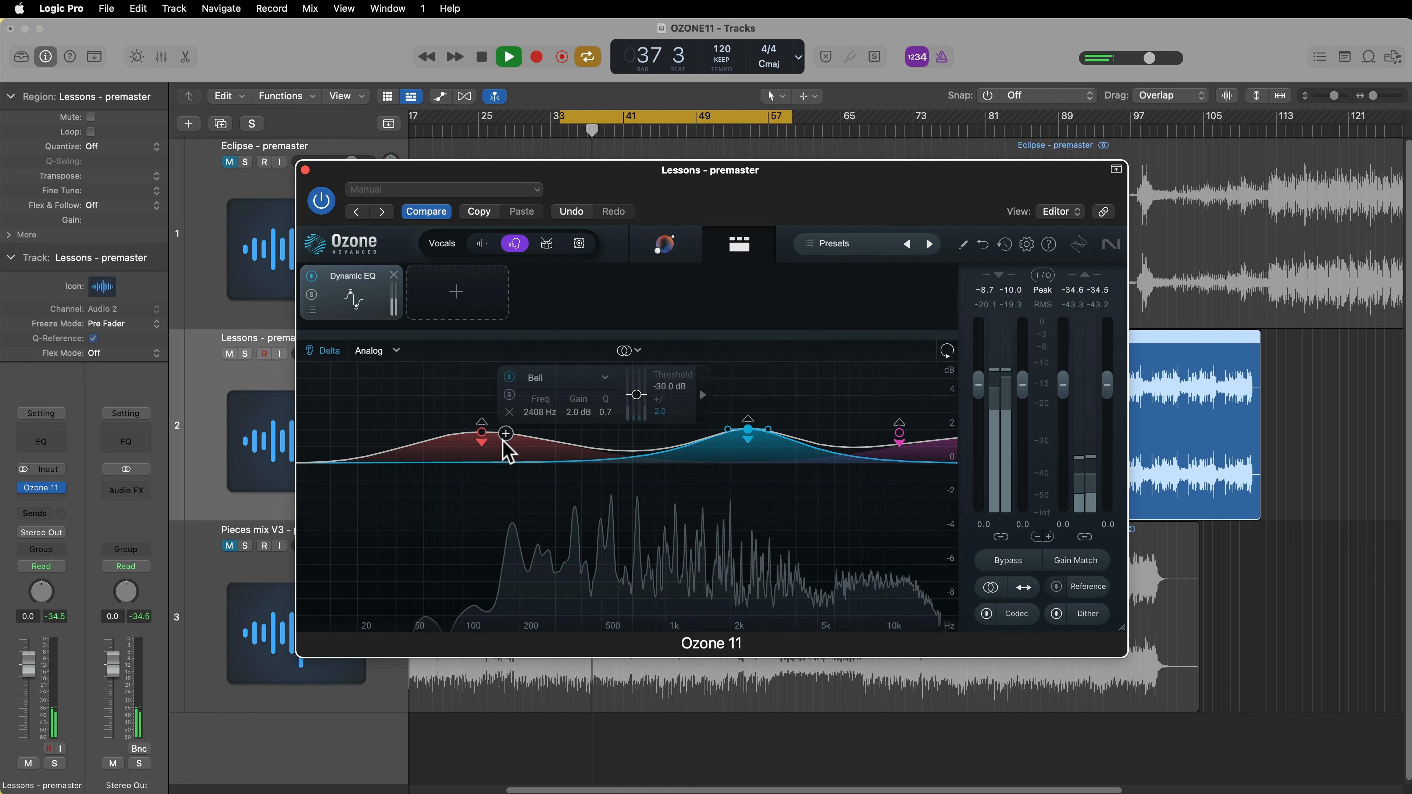
click(482, 434)
mouse_move(482, 435)
mouse_down()
mouse_move(481, 415)
mouse_move(497, 418)
mouse_up()
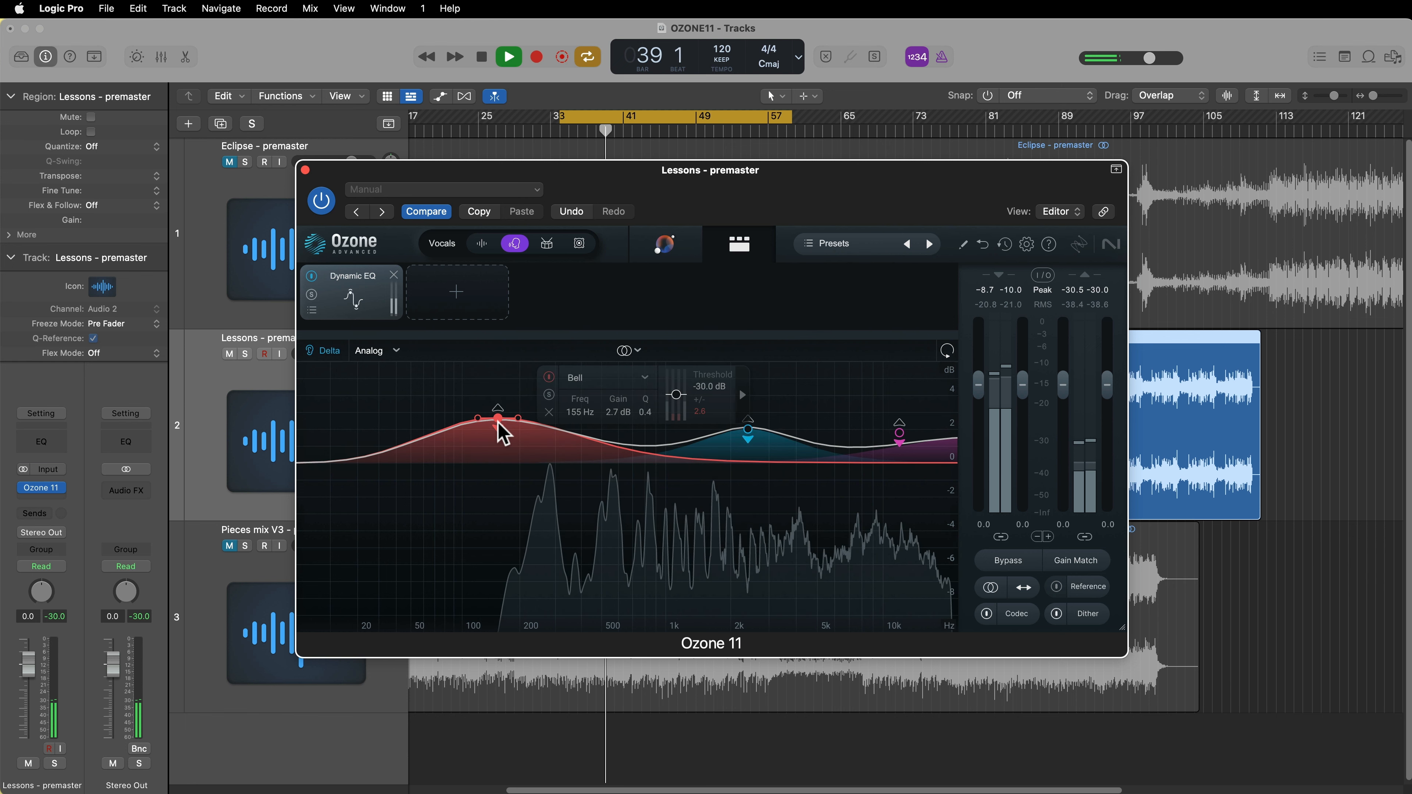
click(900, 432)
drag(907, 433, 910, 435)
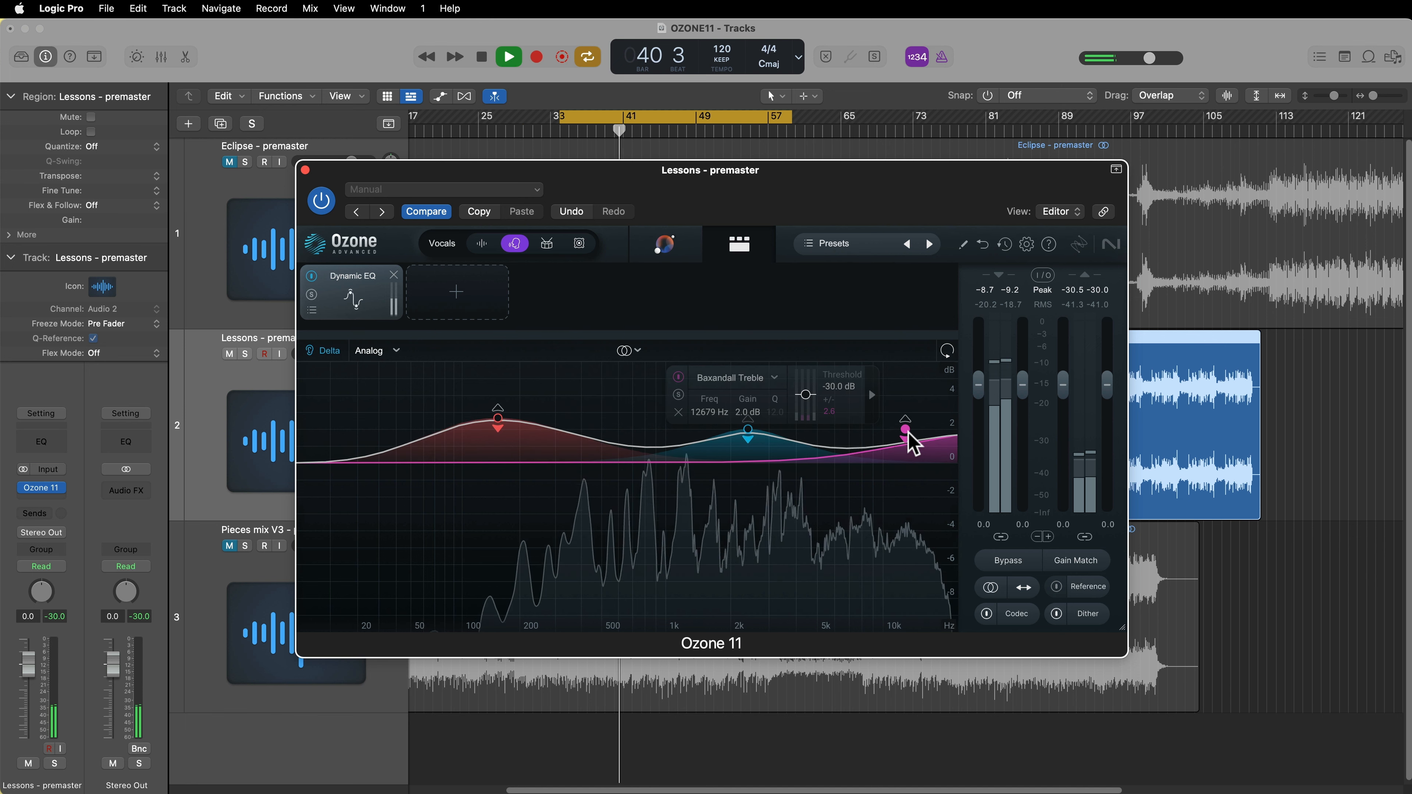
click(337, 353)
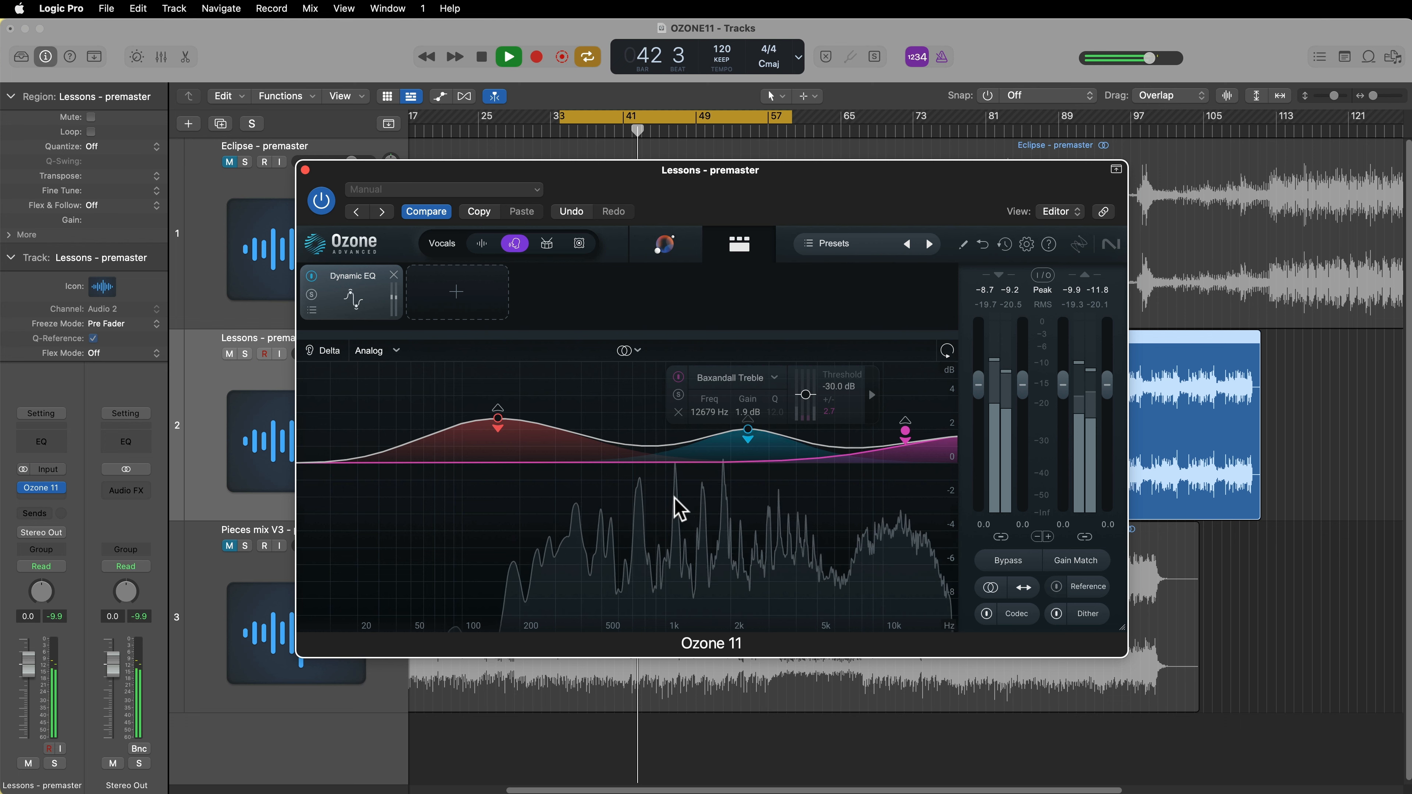
- Compare the vocal EQ with the bypassed signal using Gain Match, and listen again without gain matching
click(1094, 562)
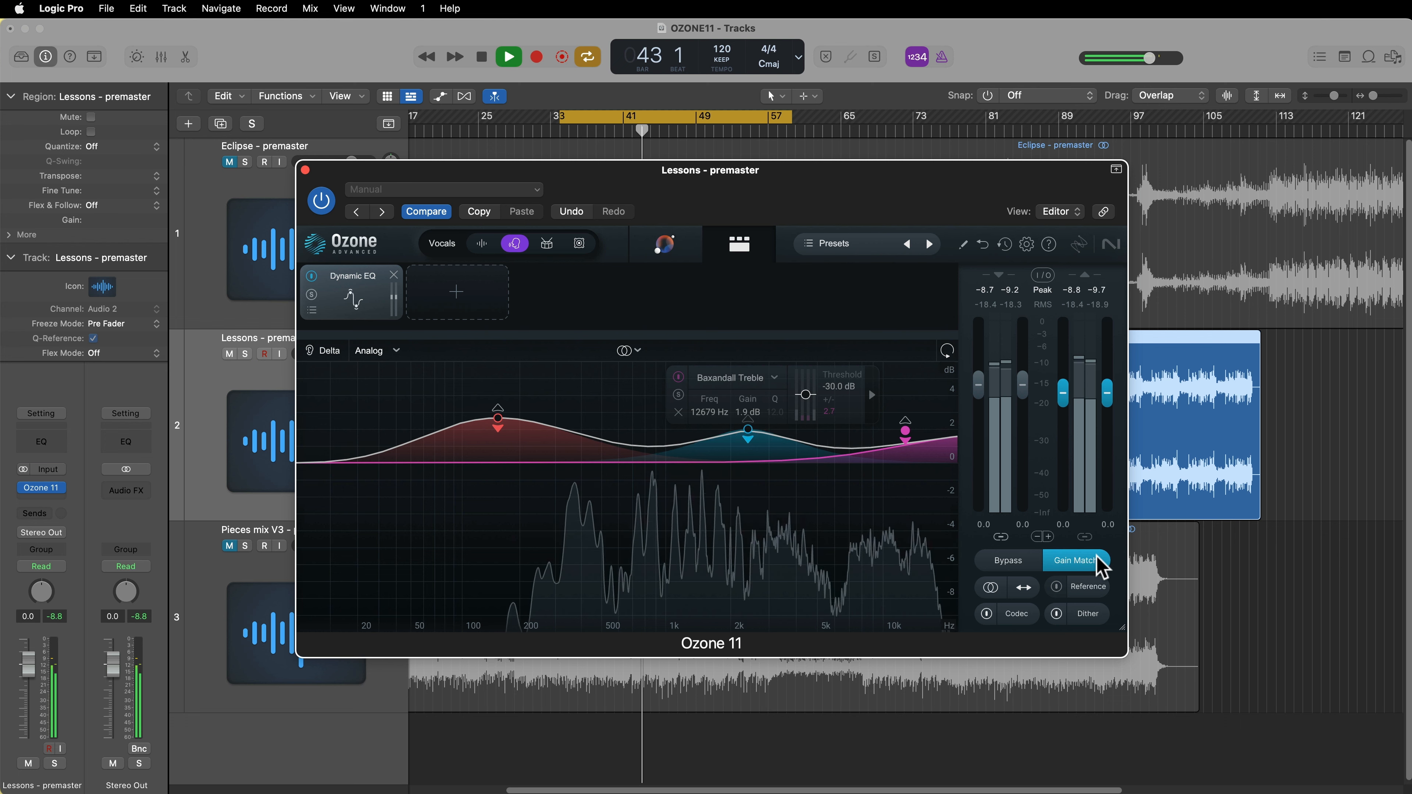
click(1008, 562)
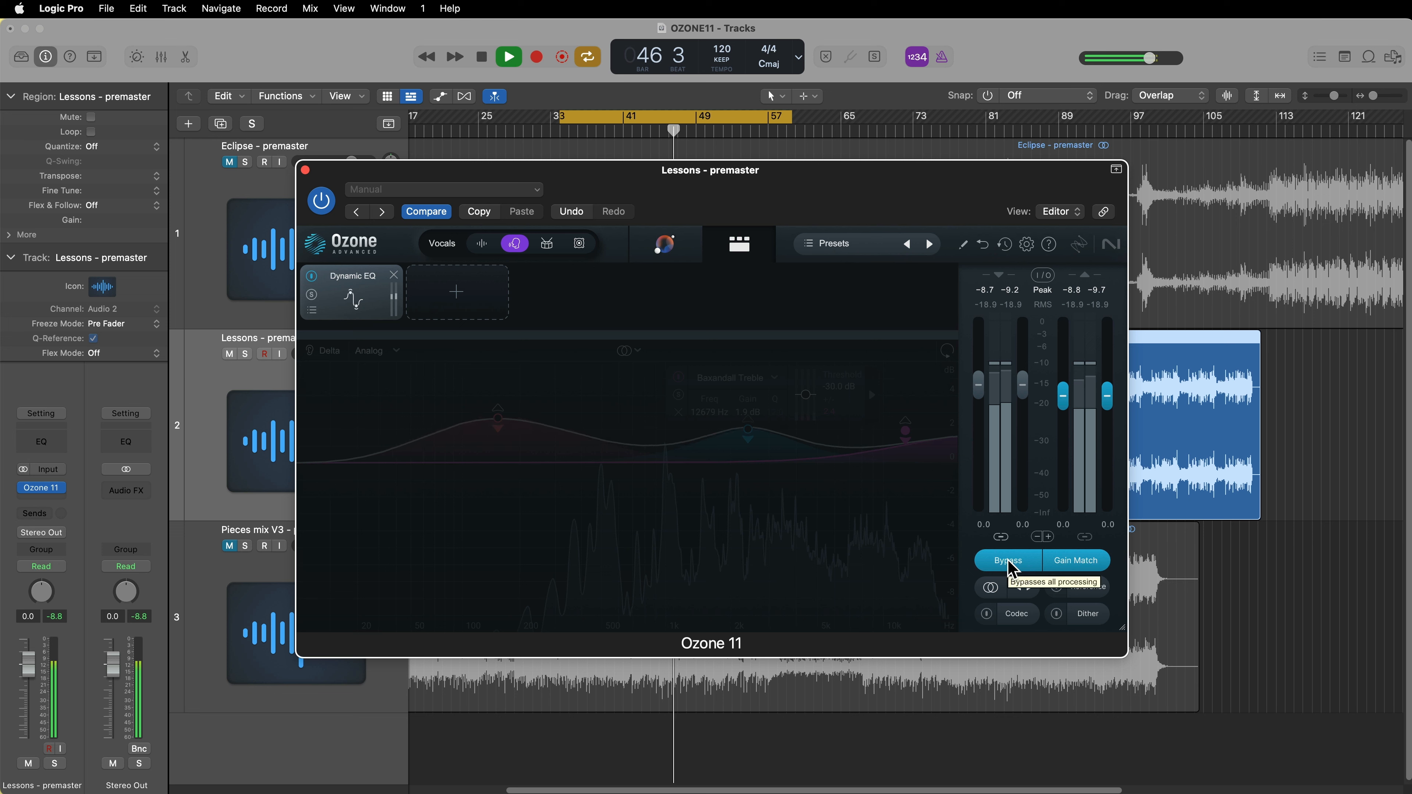
click(1009, 562)
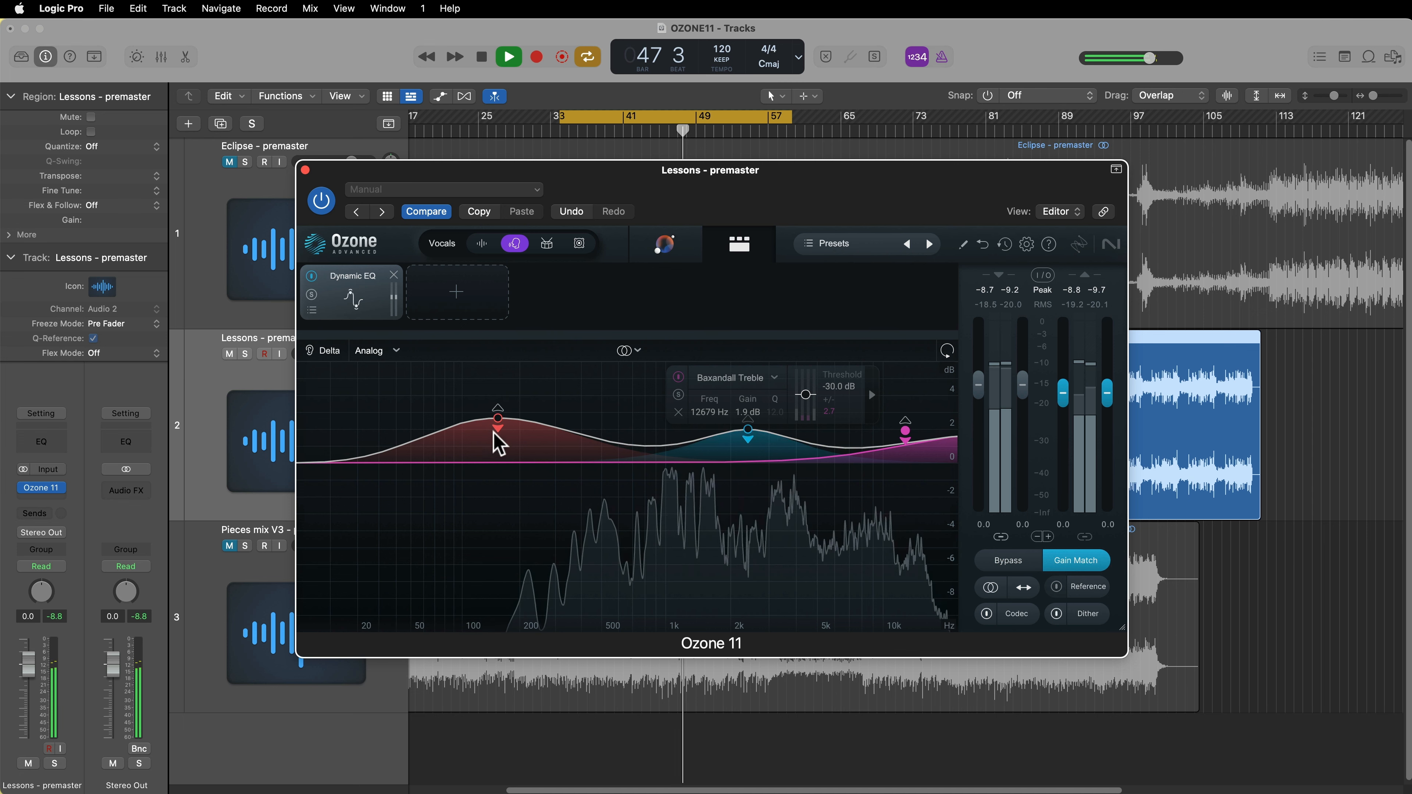
click(499, 418)
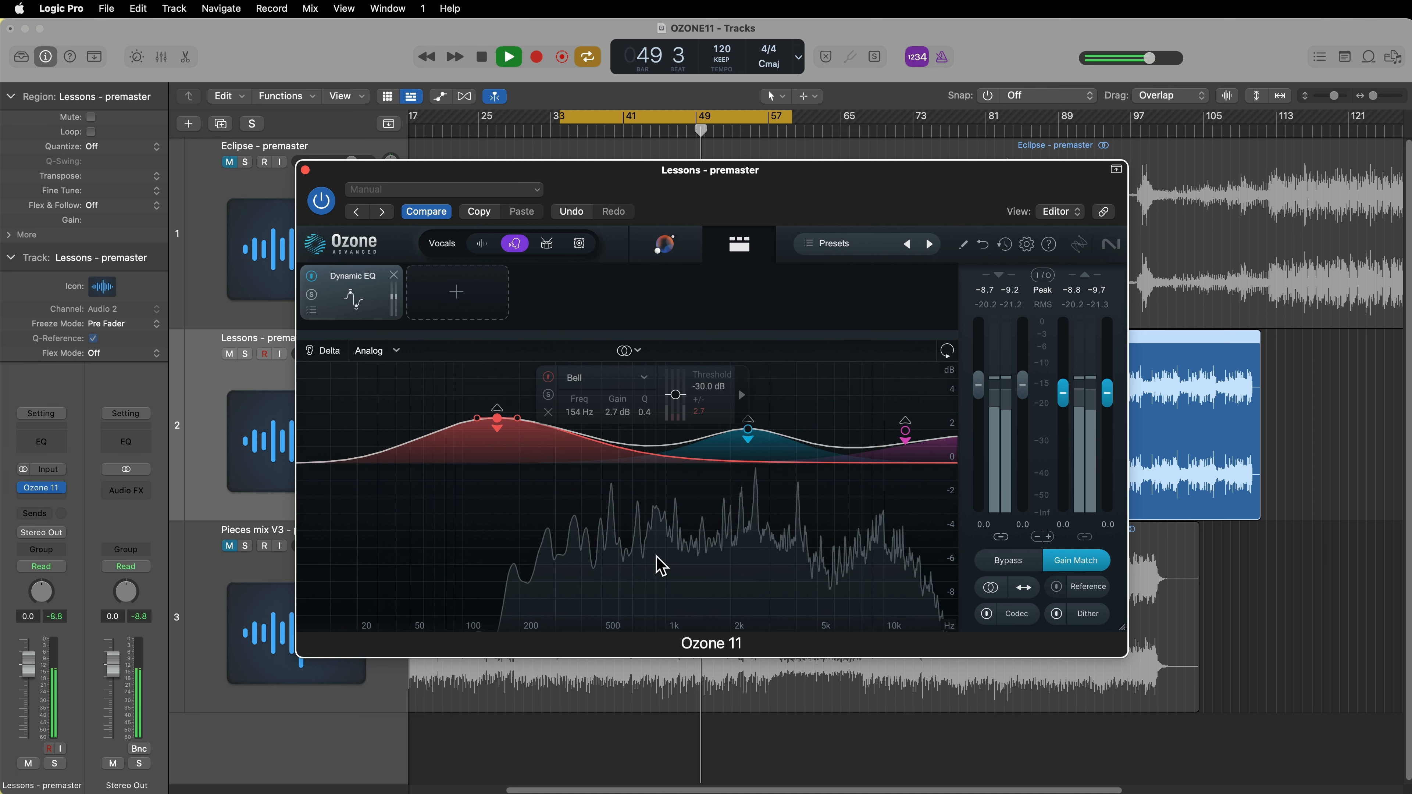
click(1084, 565)
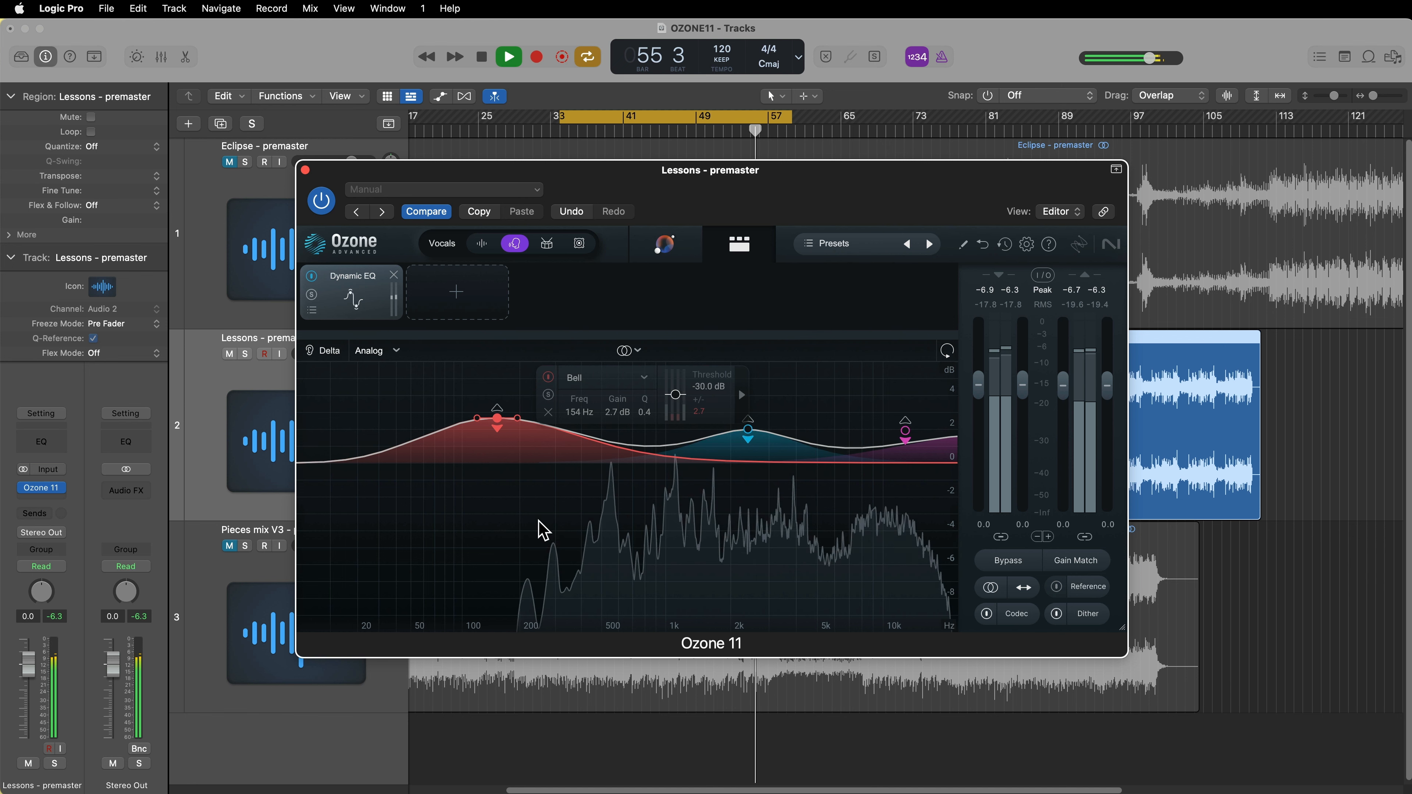
key(space)
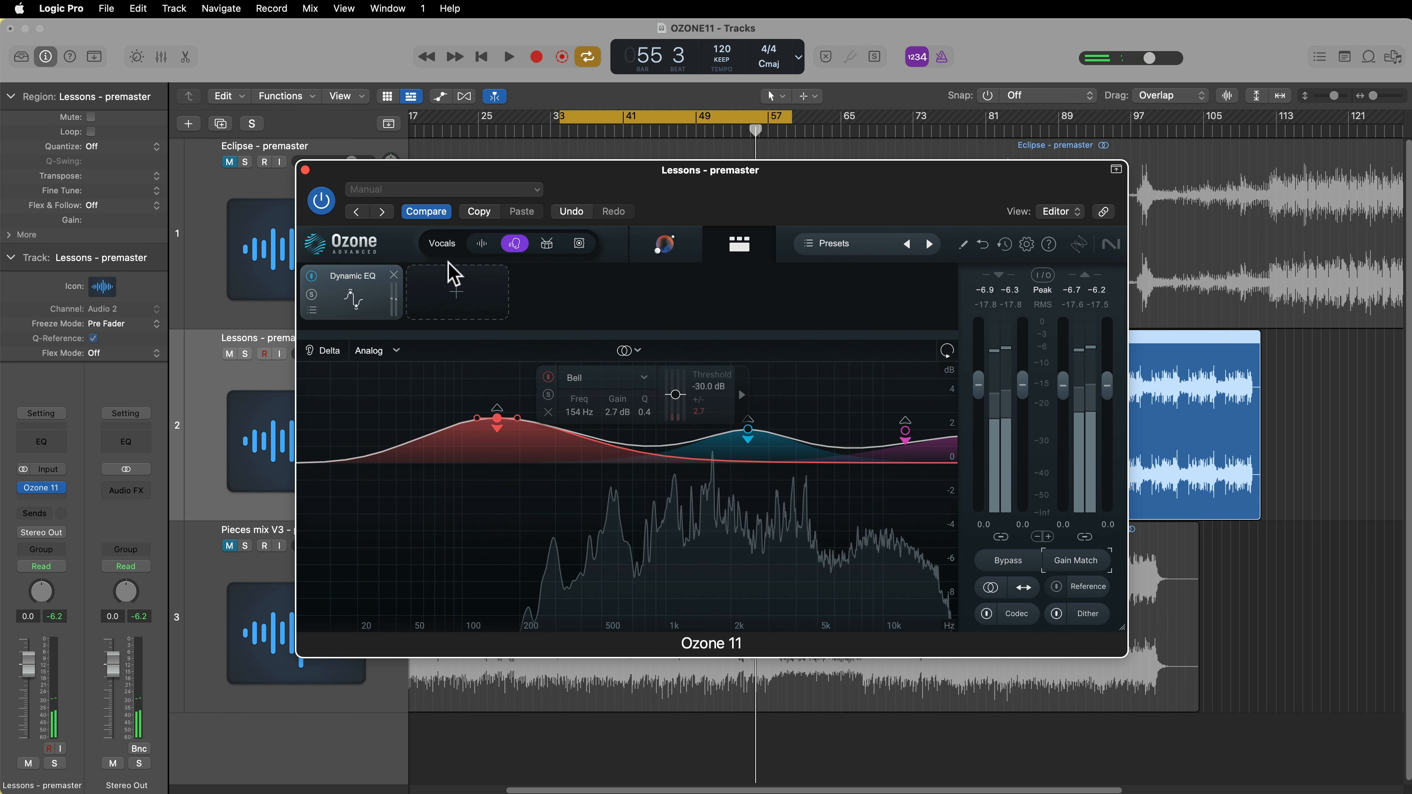
- Remove the Dynamic EQ module, switch the stem option to Drums, and add Equalizer 1
click(394, 275)
click(547, 246)
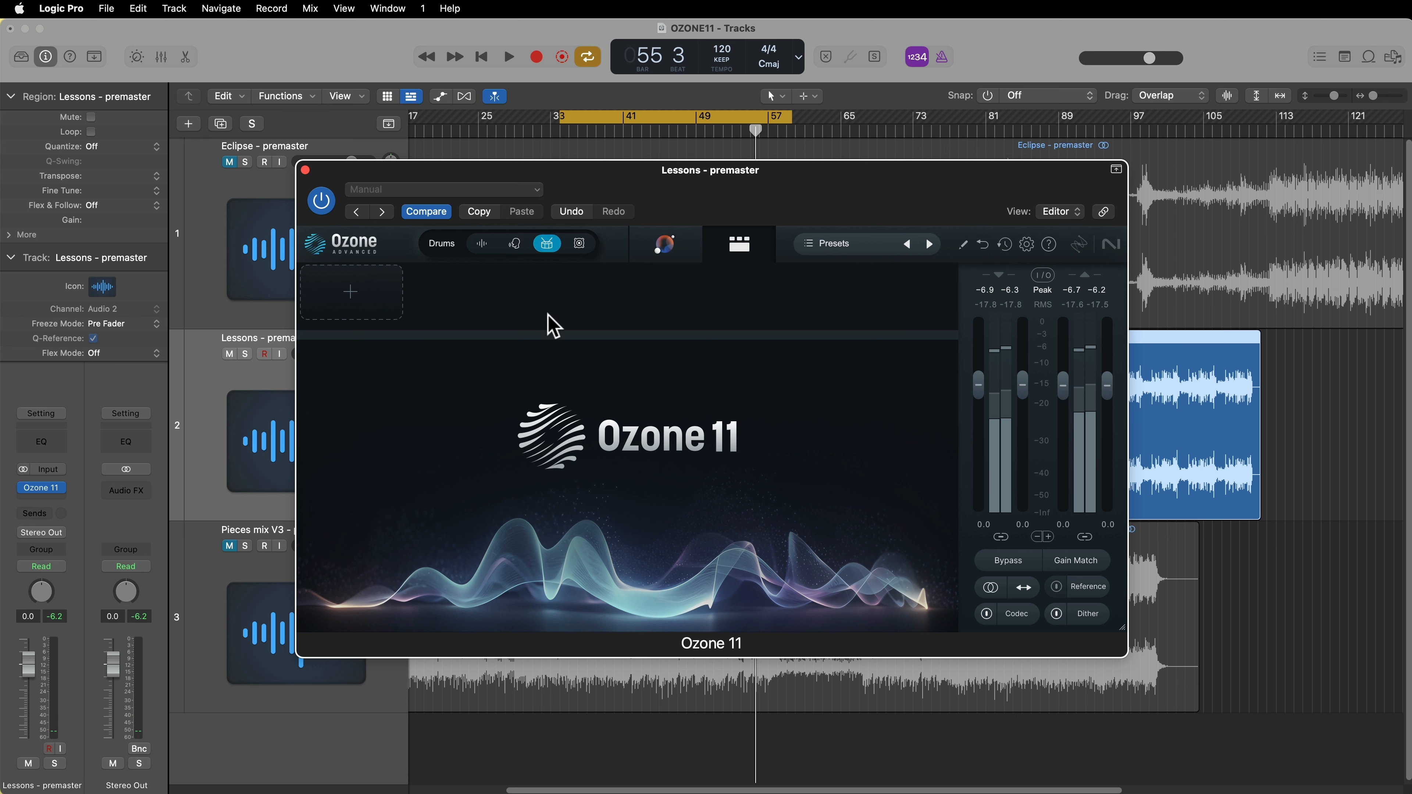
click(376, 305)
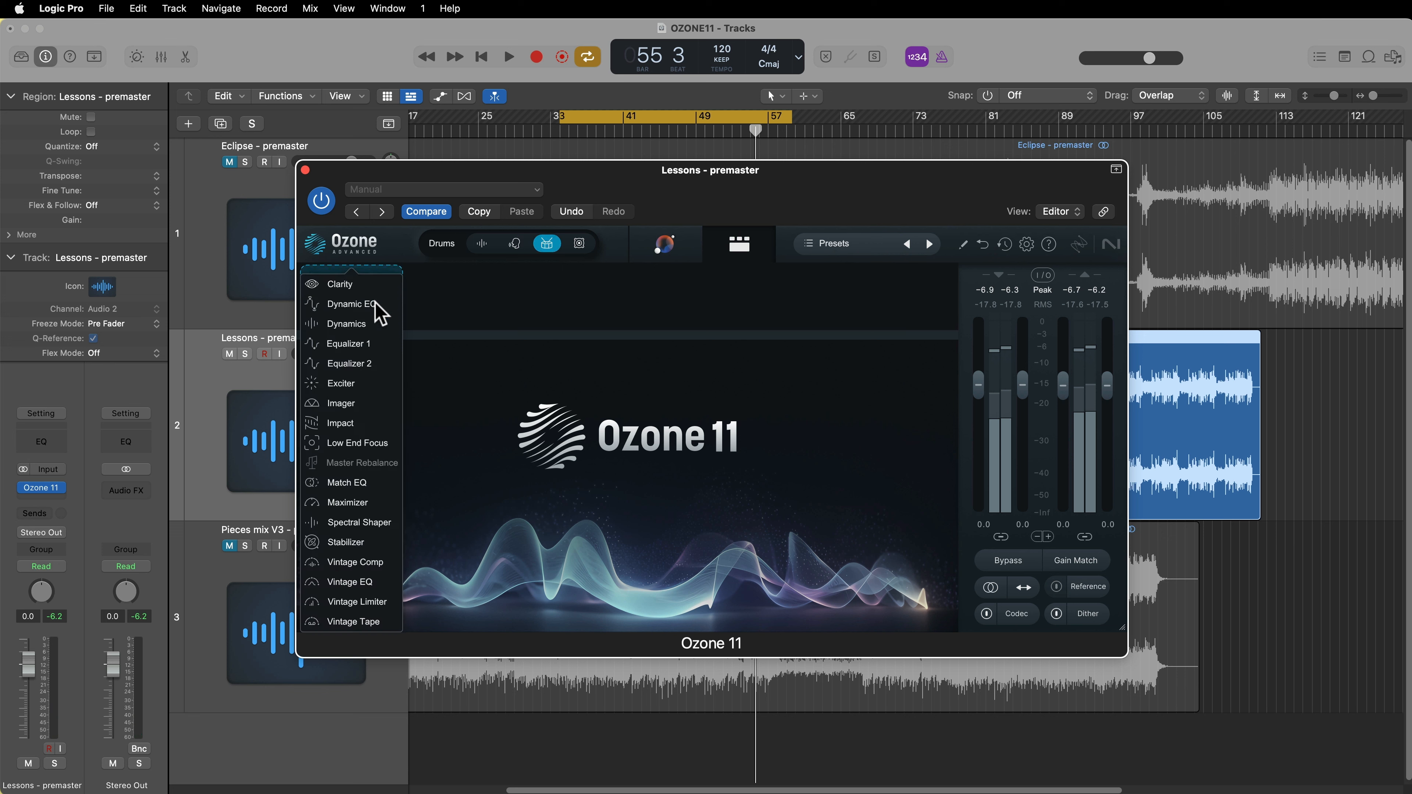
click(370, 344)
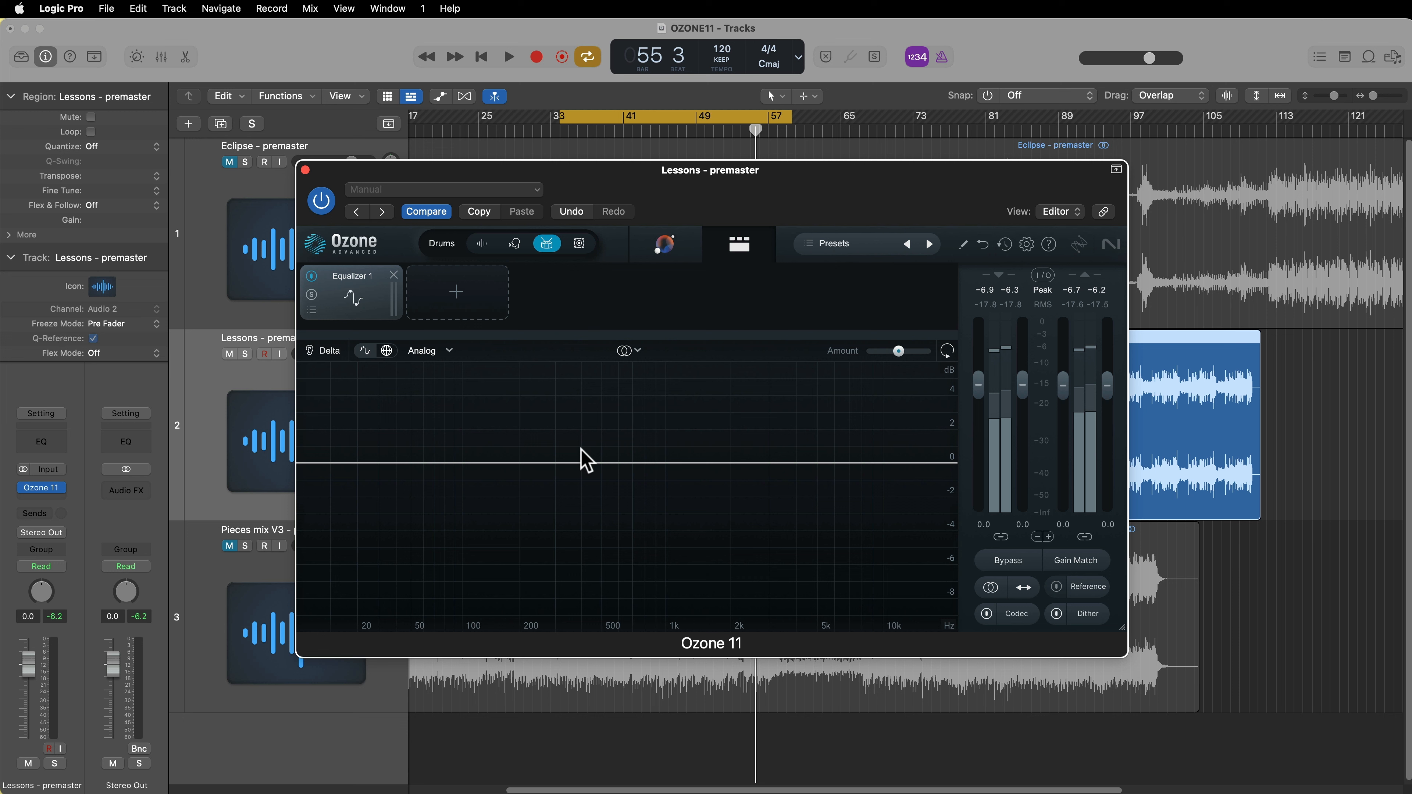
- Add Equalizer 1 bands at 51 Hz with 2.2 dB gain and at 221 Hz, with Delta monitoring enabled
click(417, 462)
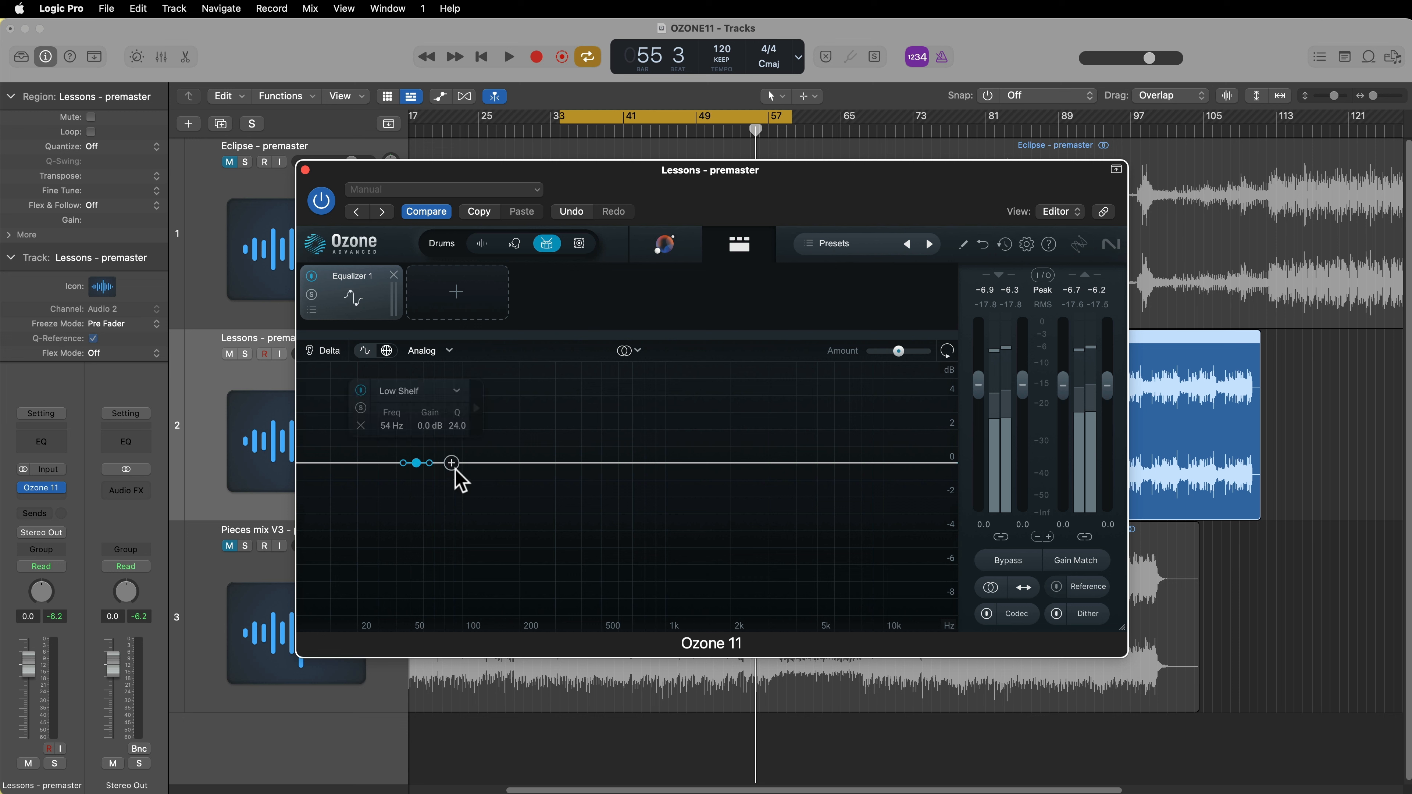
click(528, 463)
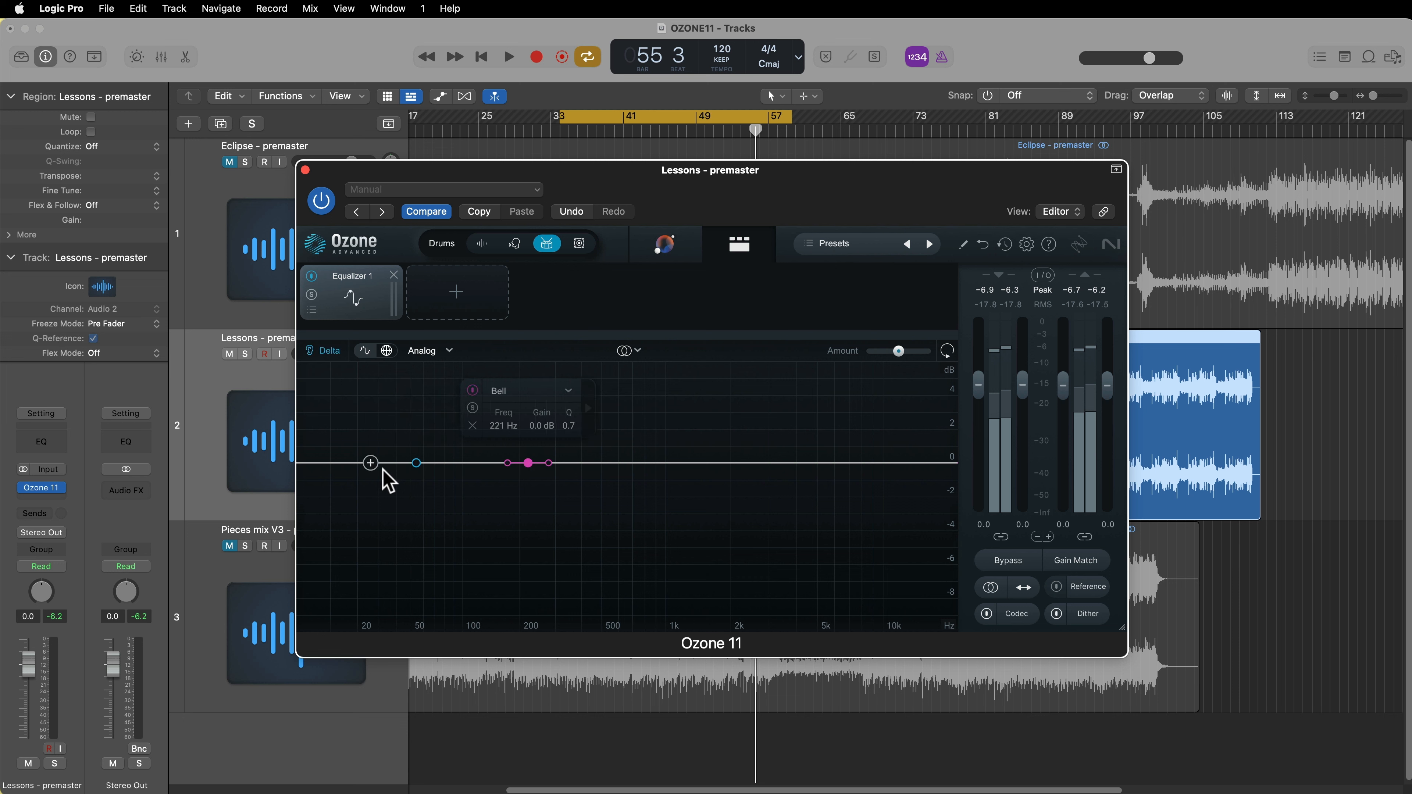
drag(416, 463, 411, 425)
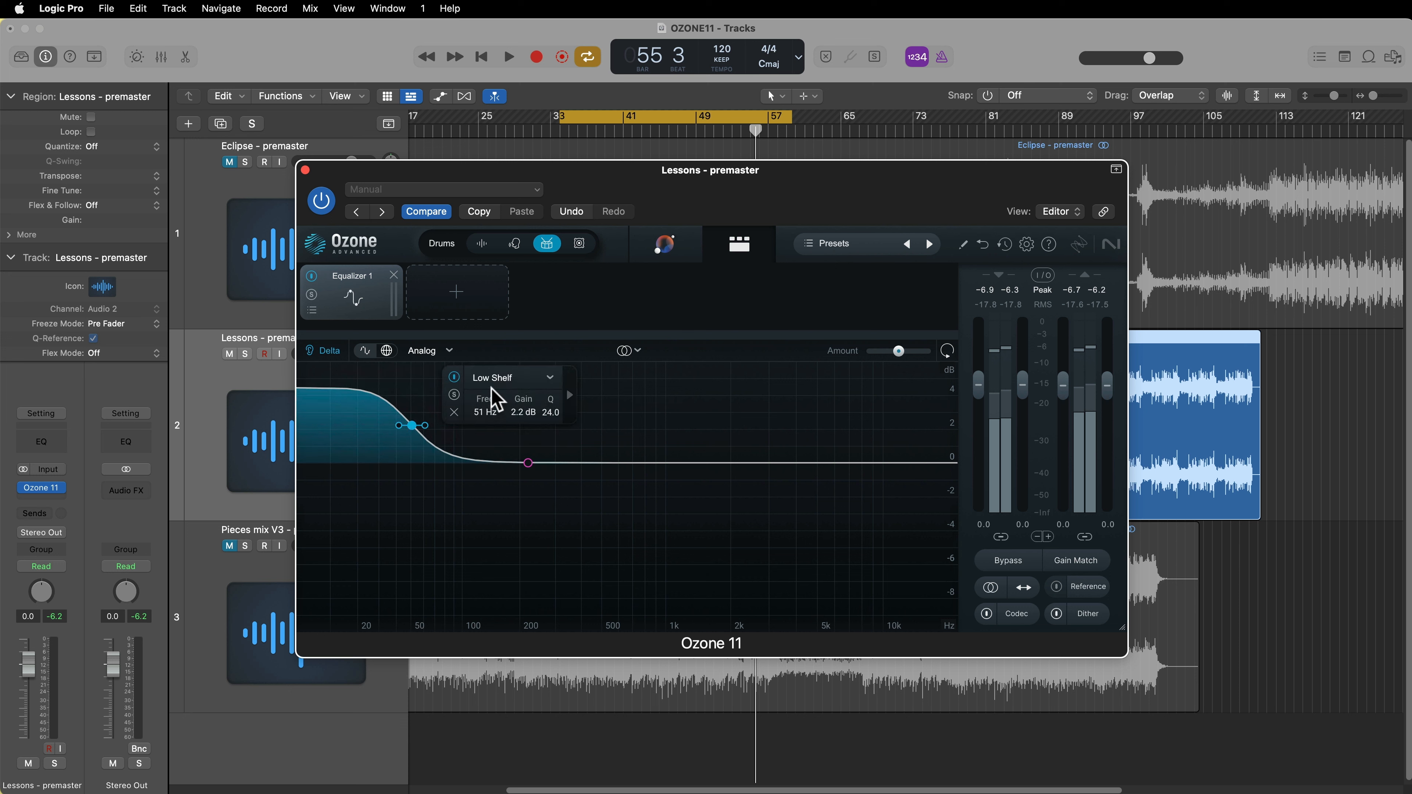
- Change the 51 Hz band's filter shape to Bell and set its Q to 1.9
click(533, 377)
mouse_move(522, 424)
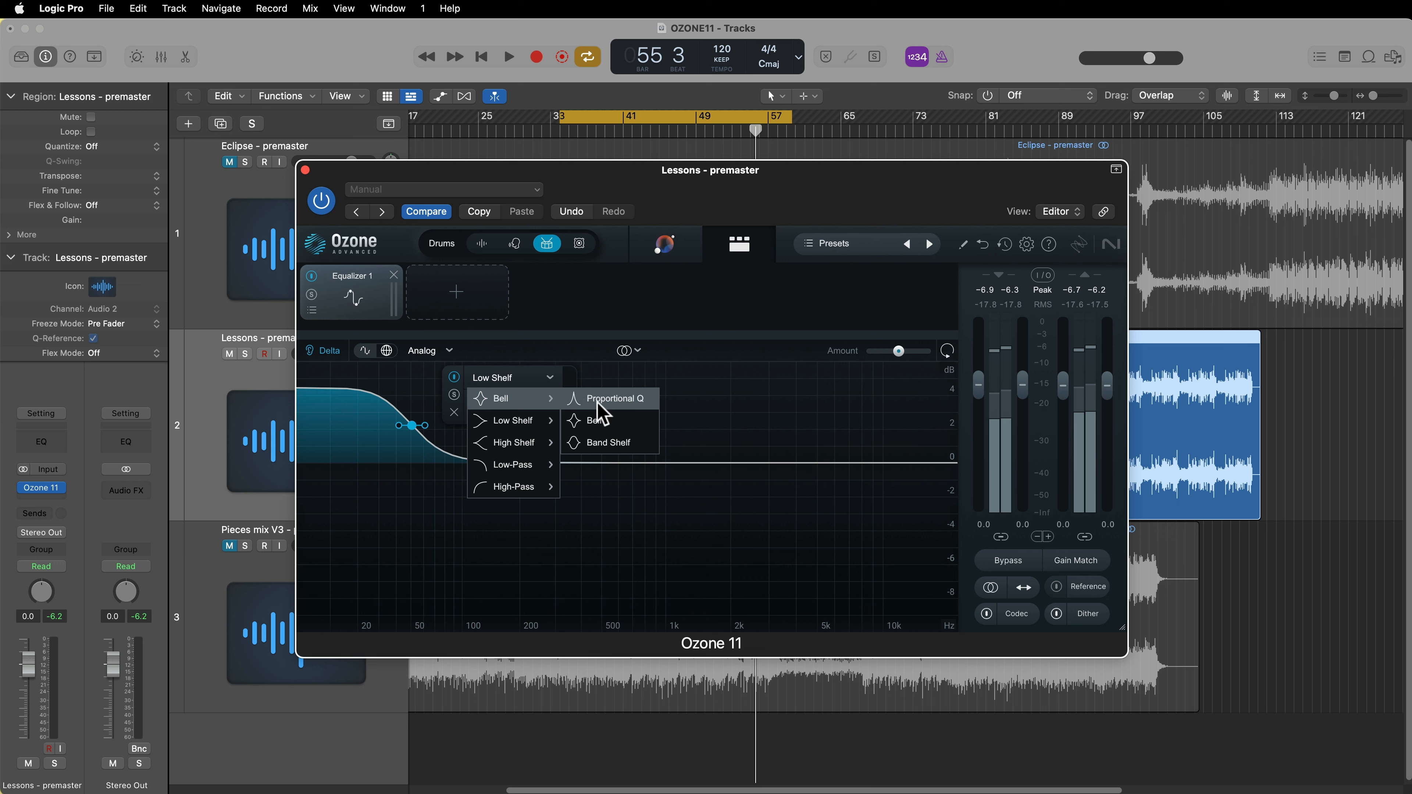
click(594, 420)
scroll(434, 441, down, 5)
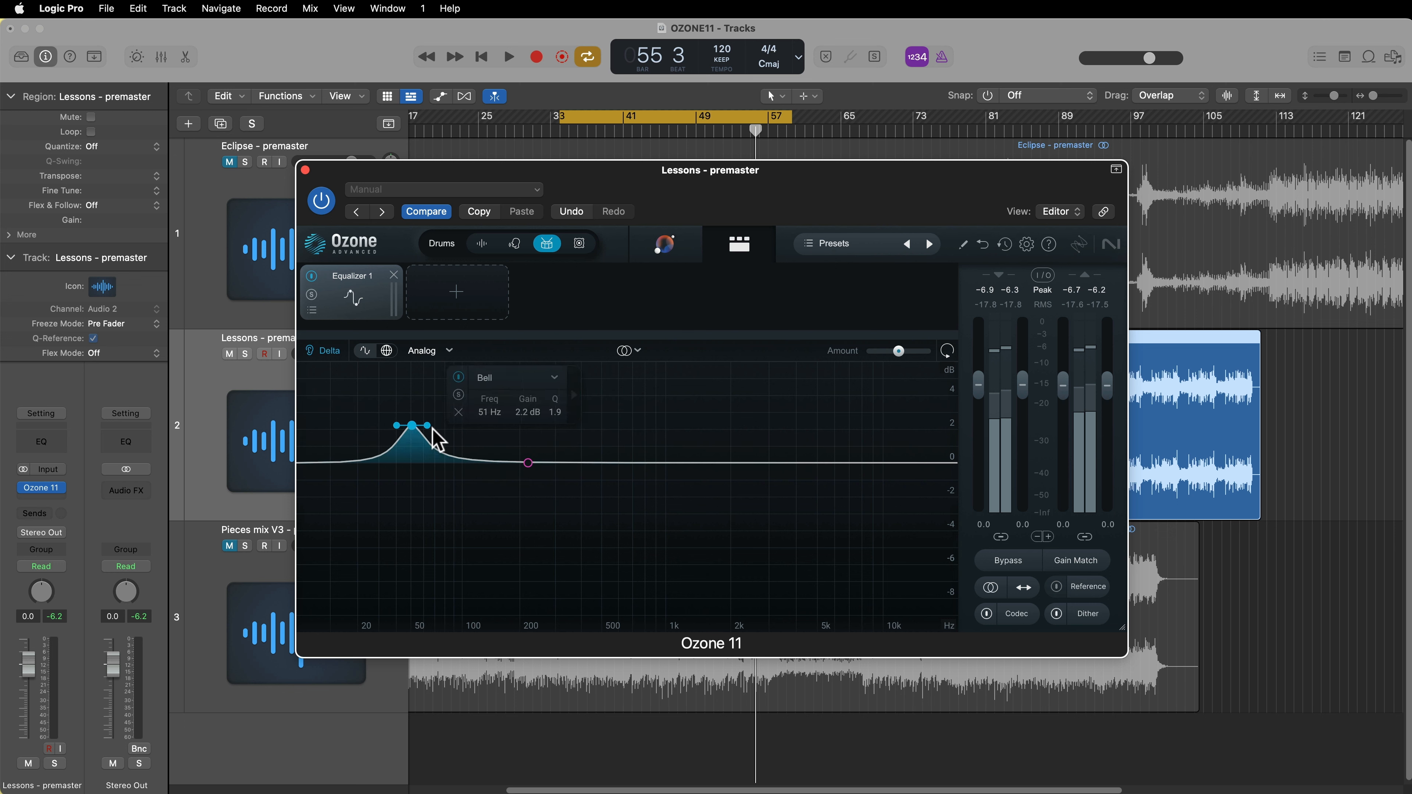
- Play the drums processing with looping off and adjust the low Bell band to 57 Hz, 1.3 dB gain and Q 1.5
key(space)
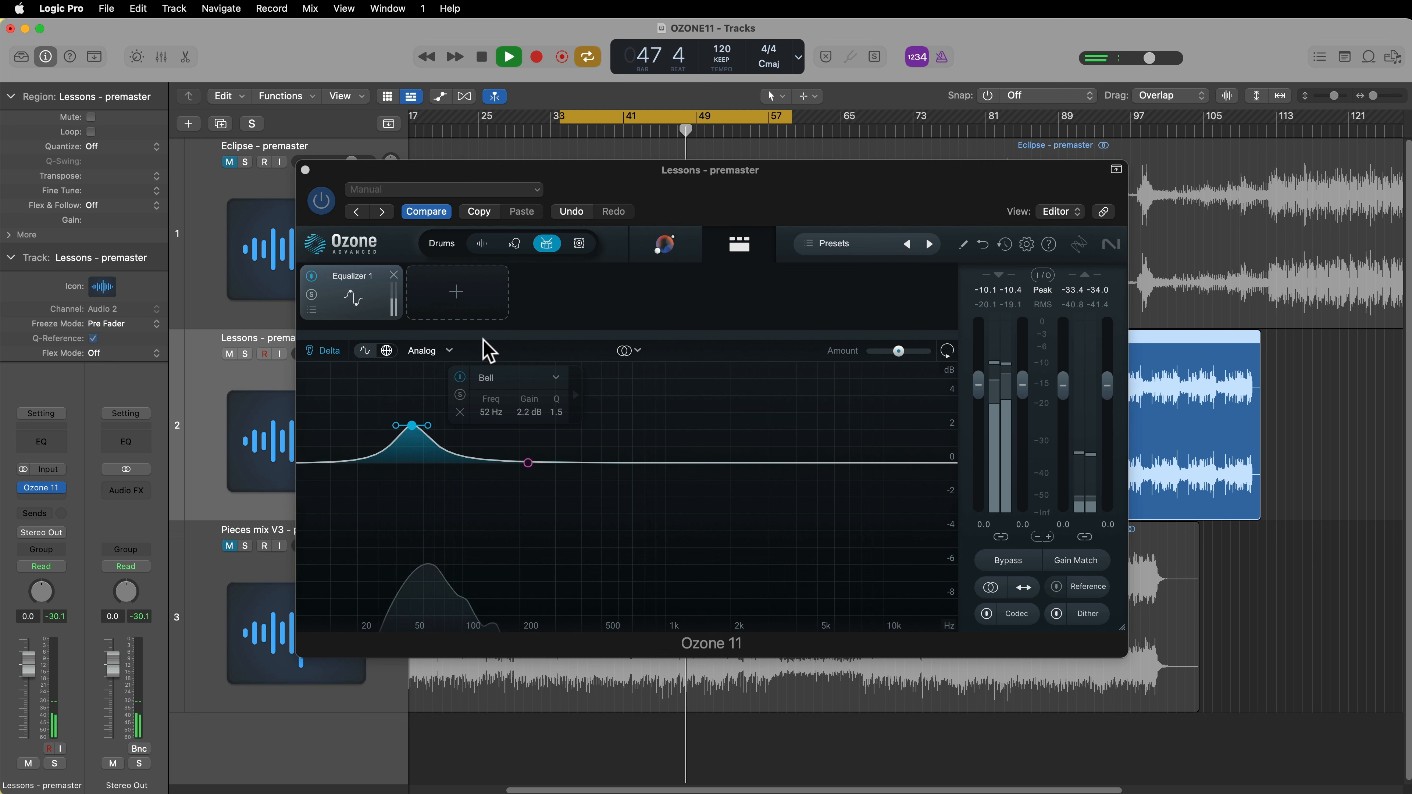
key(c)
drag(422, 442, 424, 447)
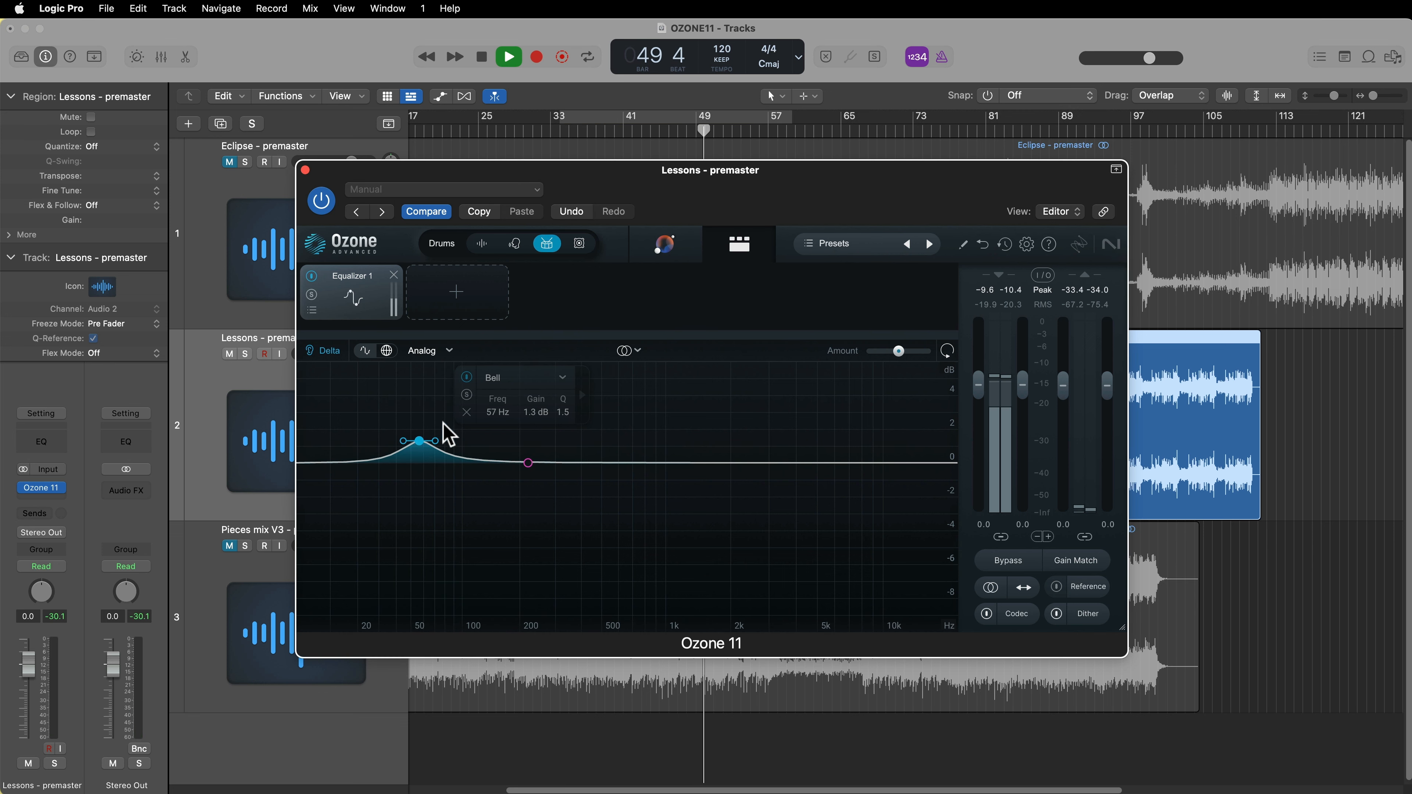
- Set the loop range to roughly bars 50 to 58 and play that section
key(space)
drag(796, 173, 769, 630)
drag(706, 132, 787, 138)
drag(810, 629, 828, 210)
key(space)
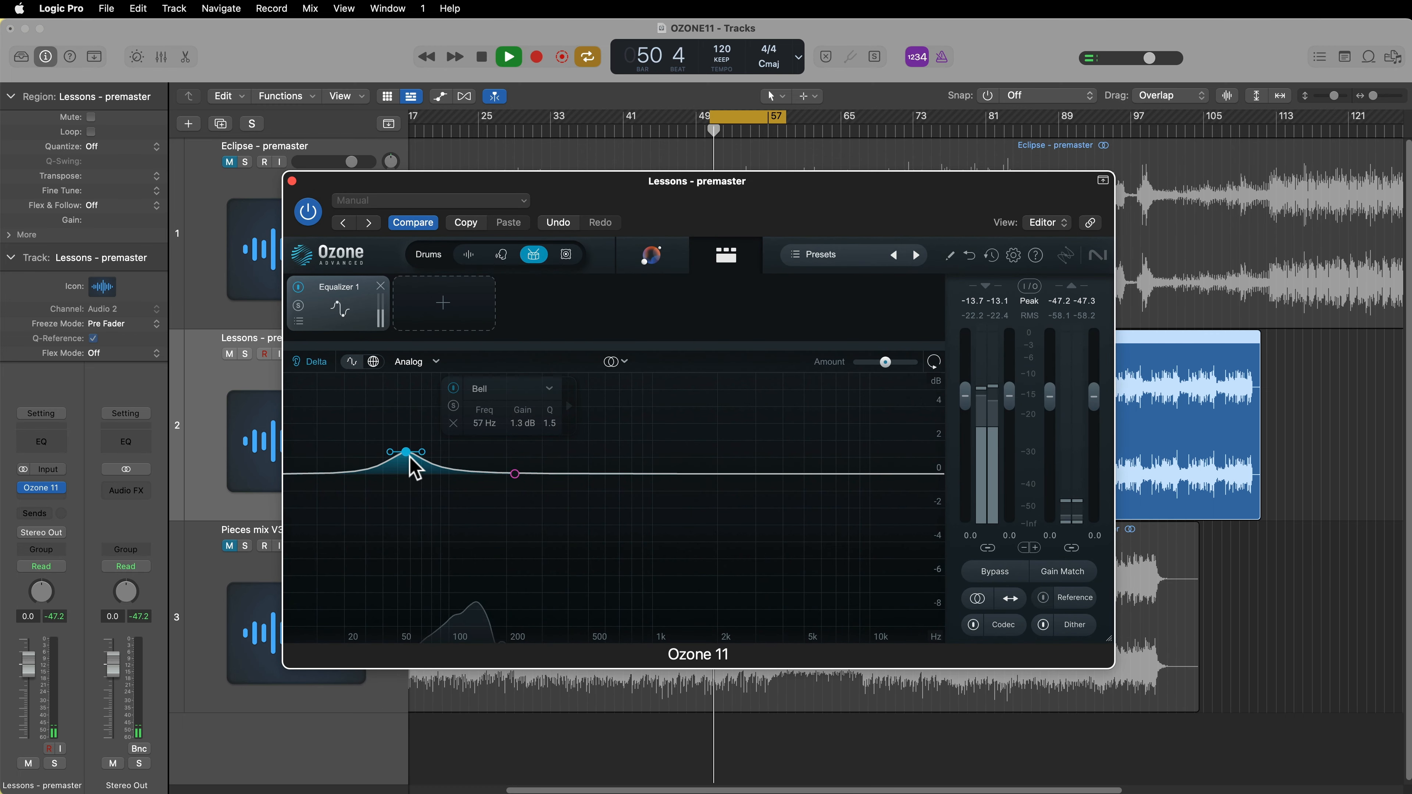
- Set the low band to 66 Hz, 2.7 dB and Q 0.8, and the second band to 284 Hz with 1.5 dB gain
drag(408, 452, 442, 438)
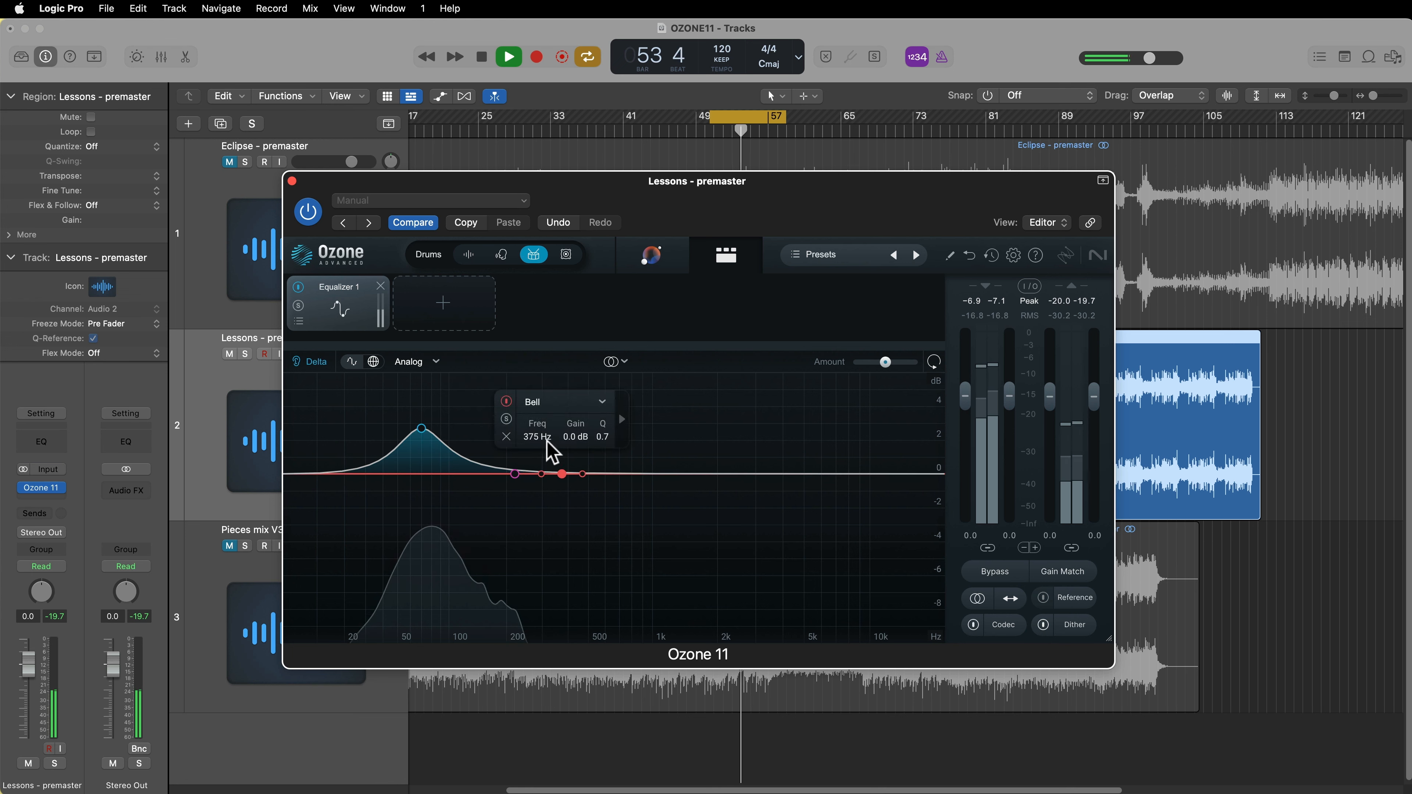
drag(515, 477, 539, 448)
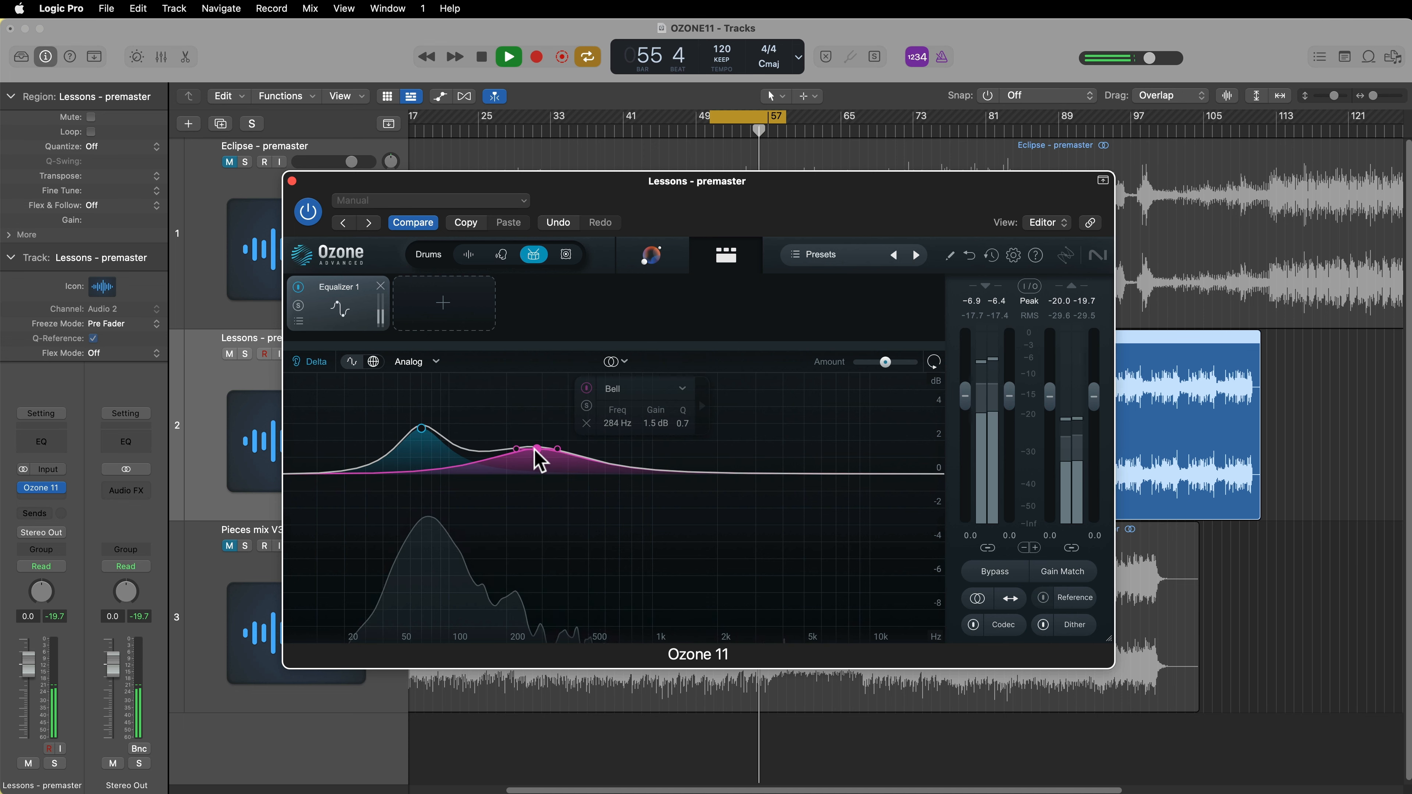
click(423, 428)
drag(439, 428, 418, 434)
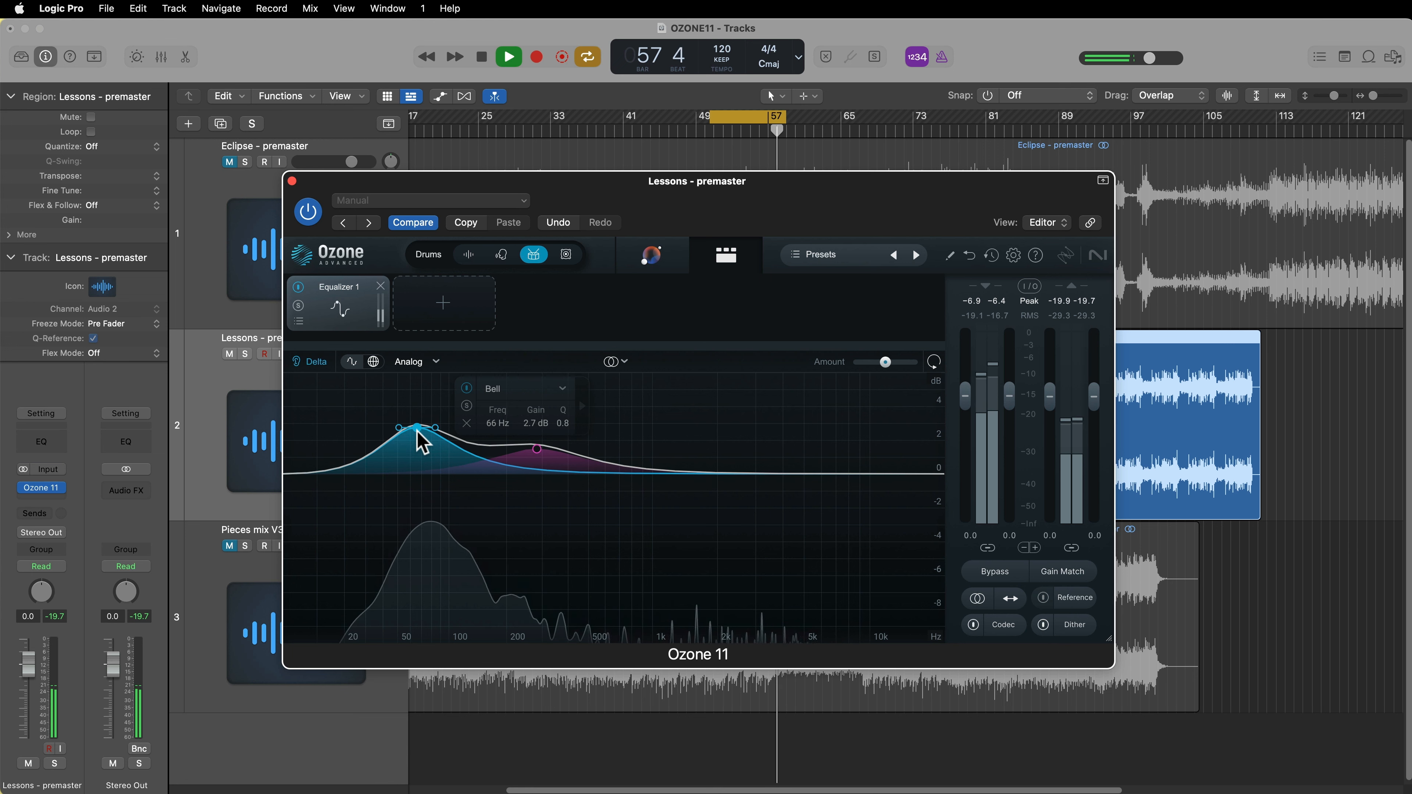
- With Delta off, set the second band to 298 Hz and 1.7 dB, and add a Bell band at 4283 Hz with 0.9 dB gain
key(space)
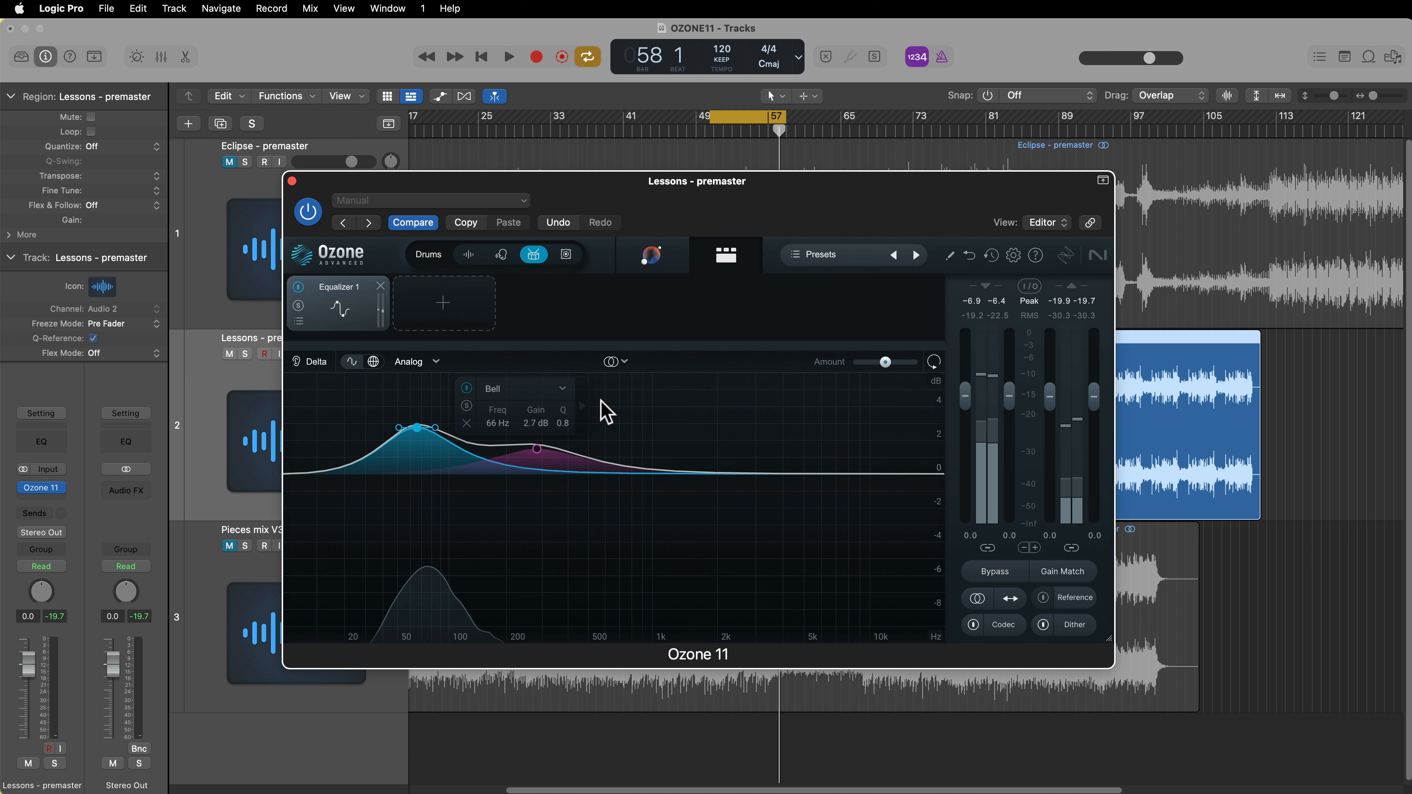
key(space)
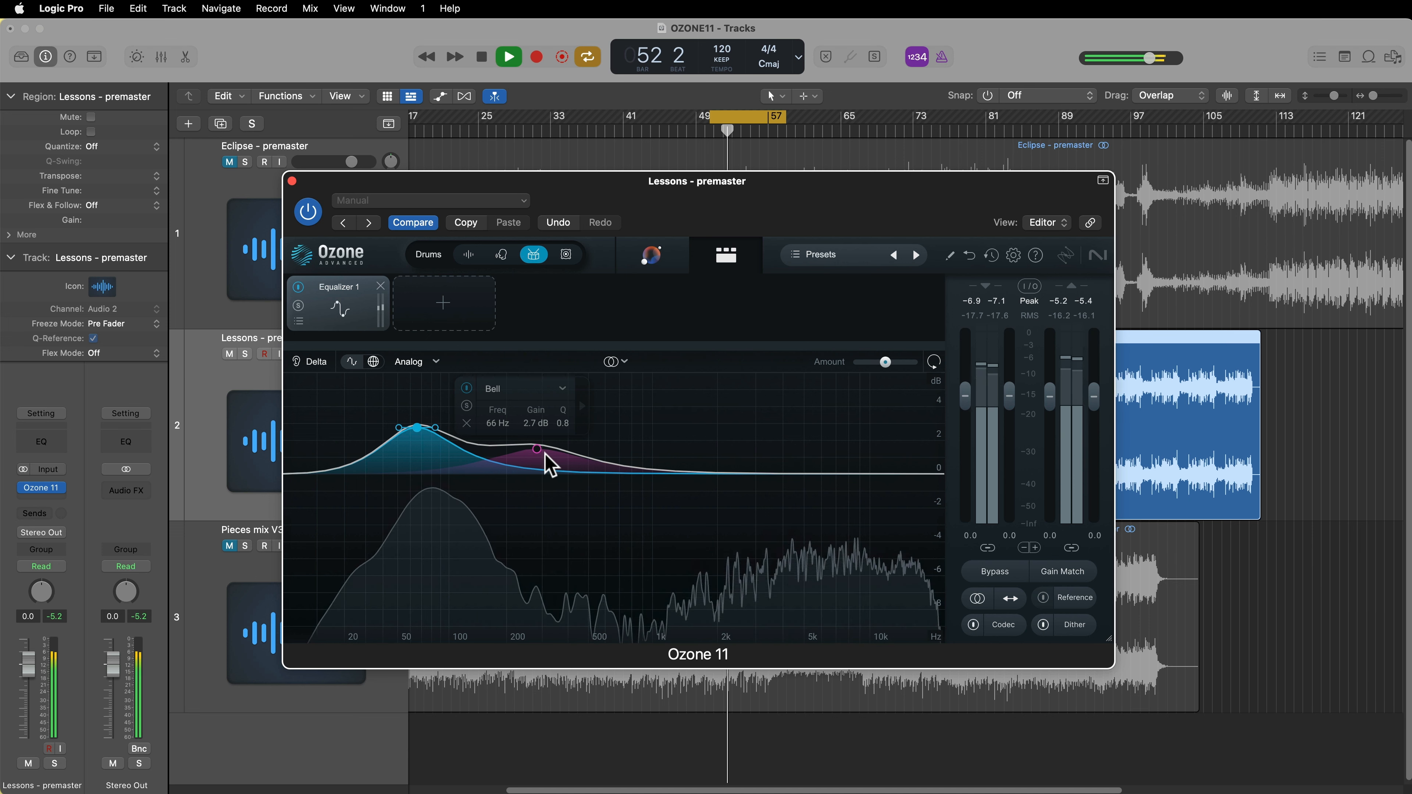
drag(538, 451, 544, 448)
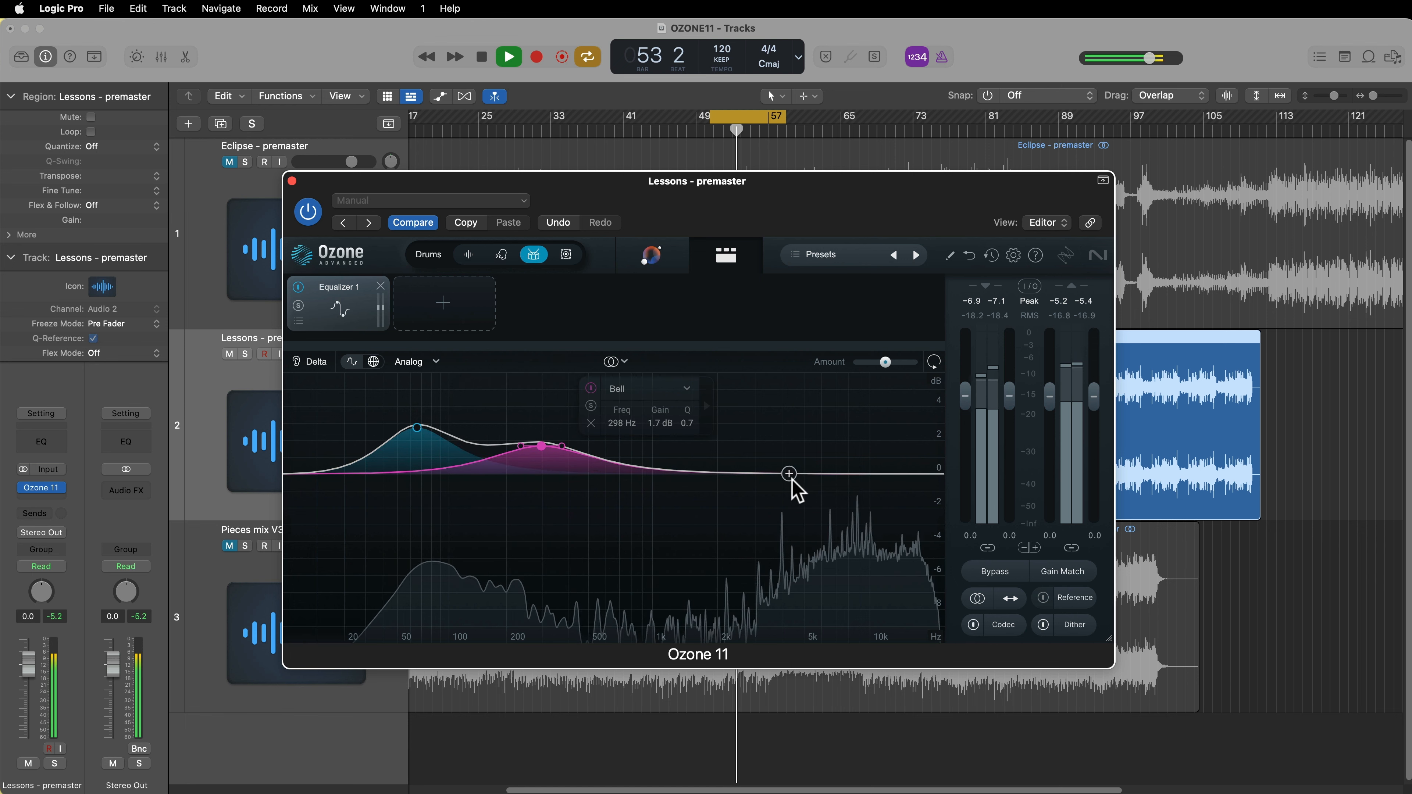
mouse_move(781, 473)
mouse_down()
mouse_move(789, 445)
mouse_move(791, 461)
mouse_up()
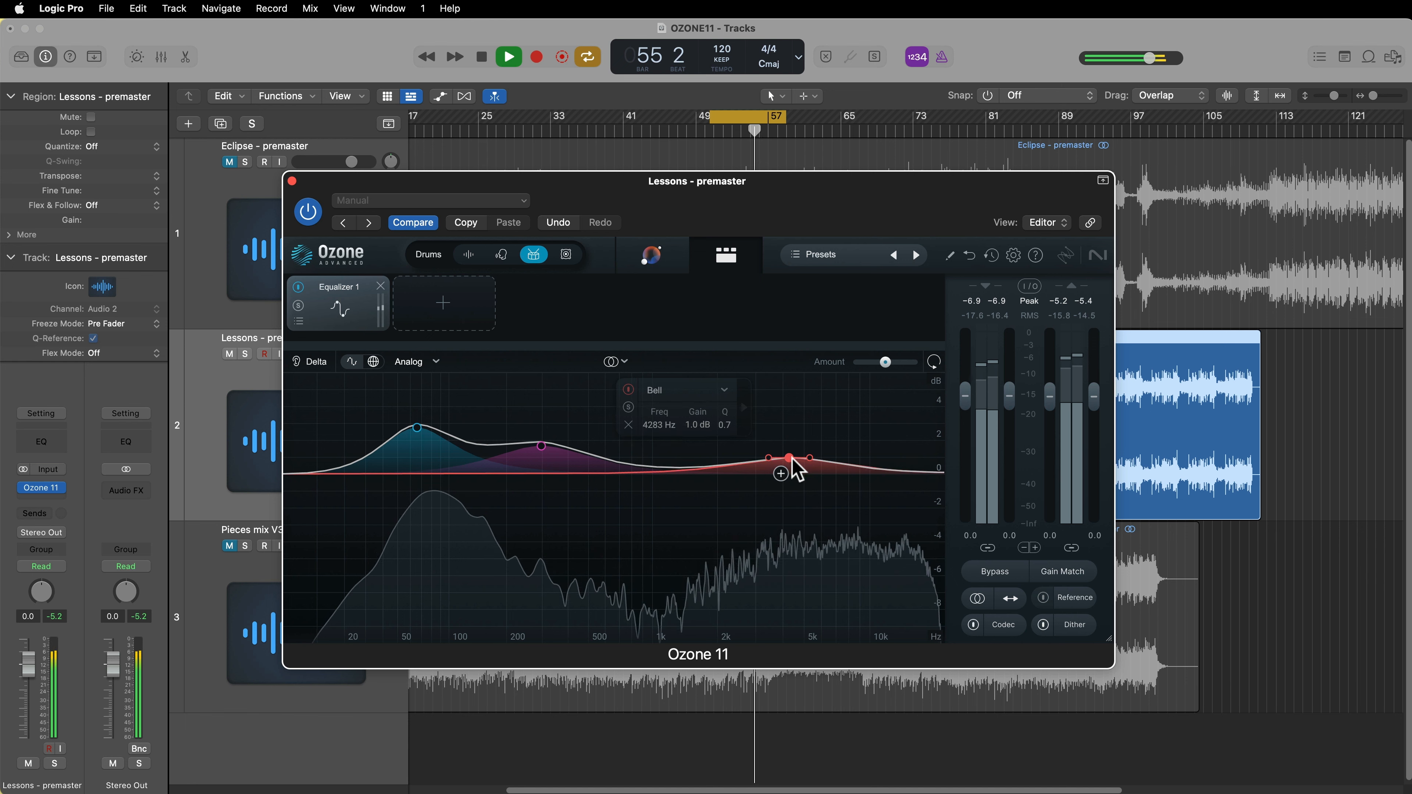
- Compare the drum EQ with the bypassed signal using Gain Match
click(1063, 571)
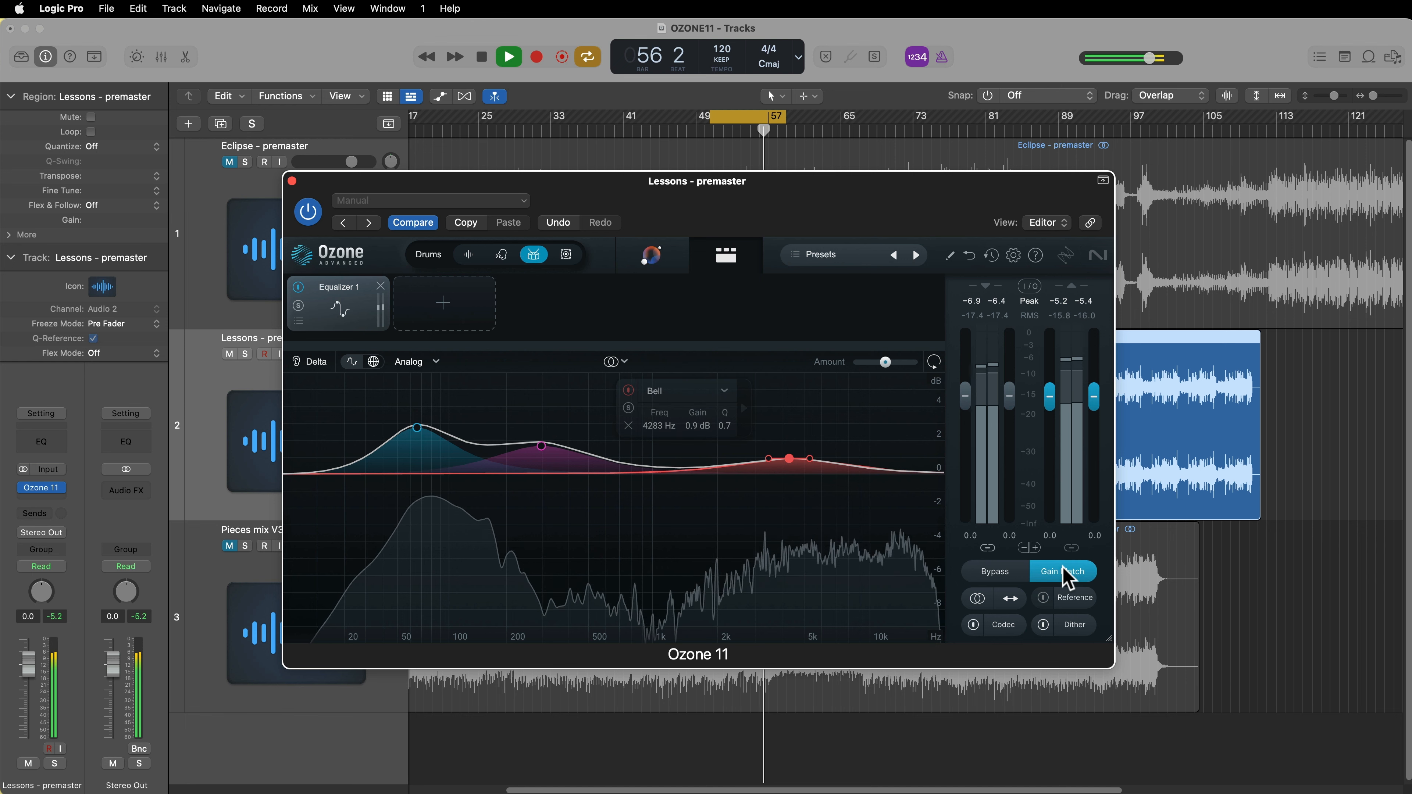
click(995, 576)
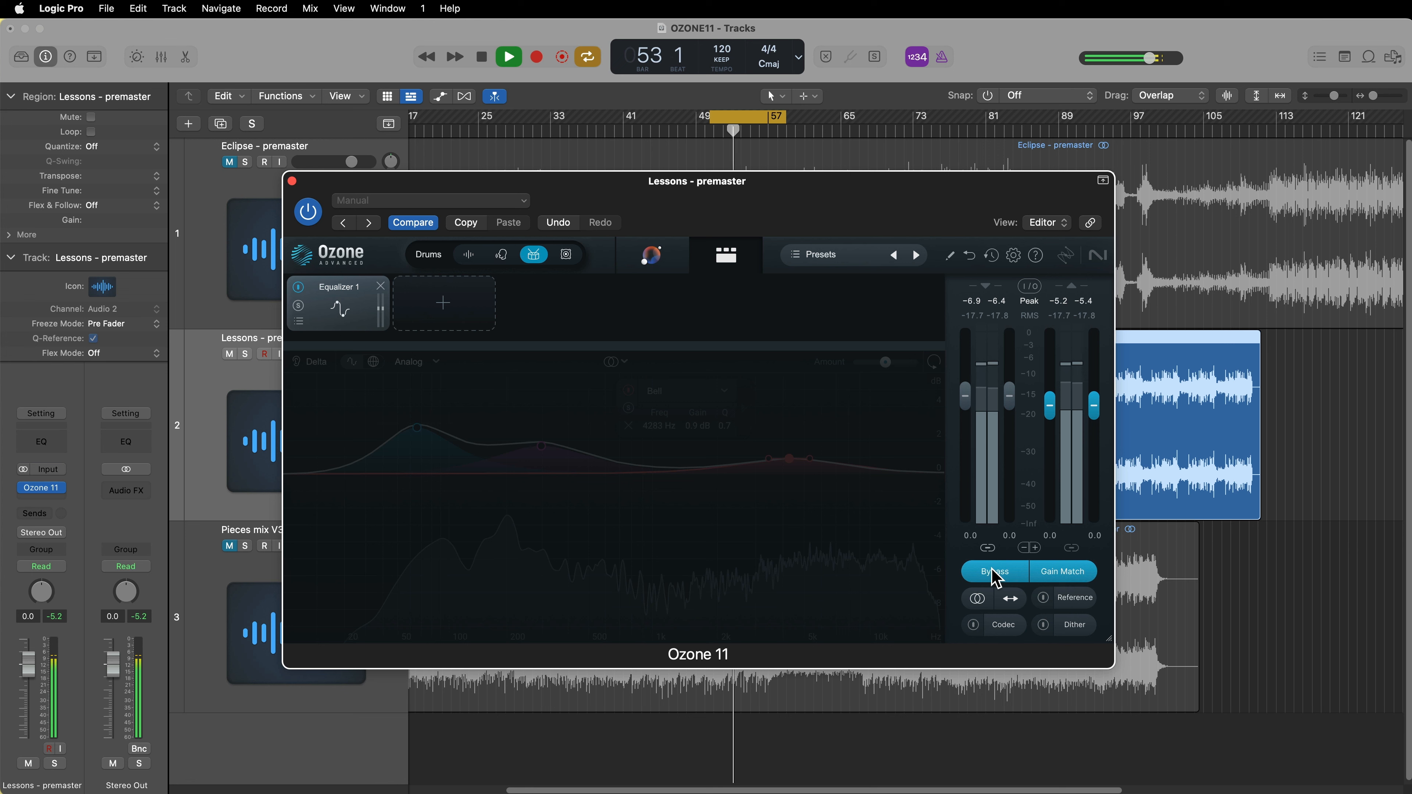
click(981, 574)
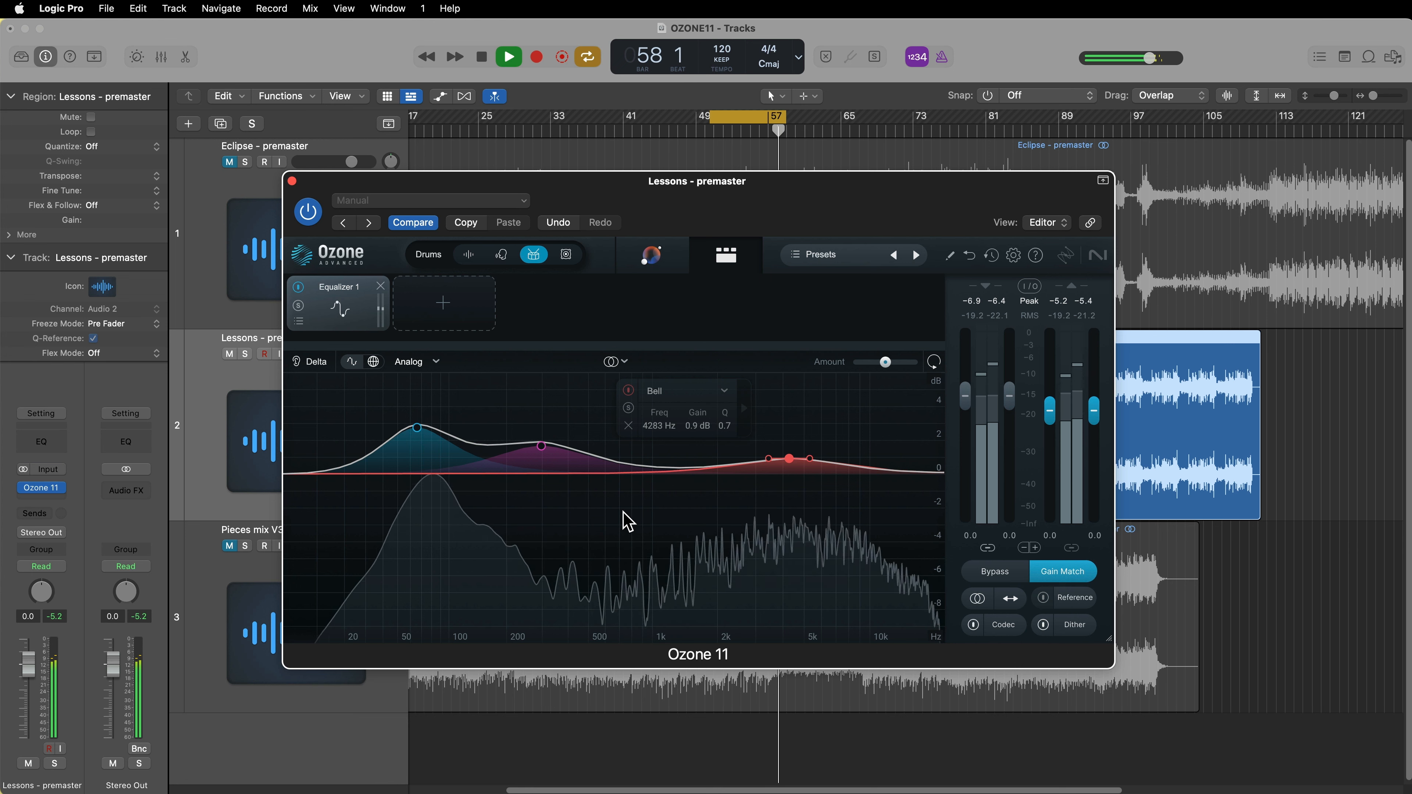
key(space)
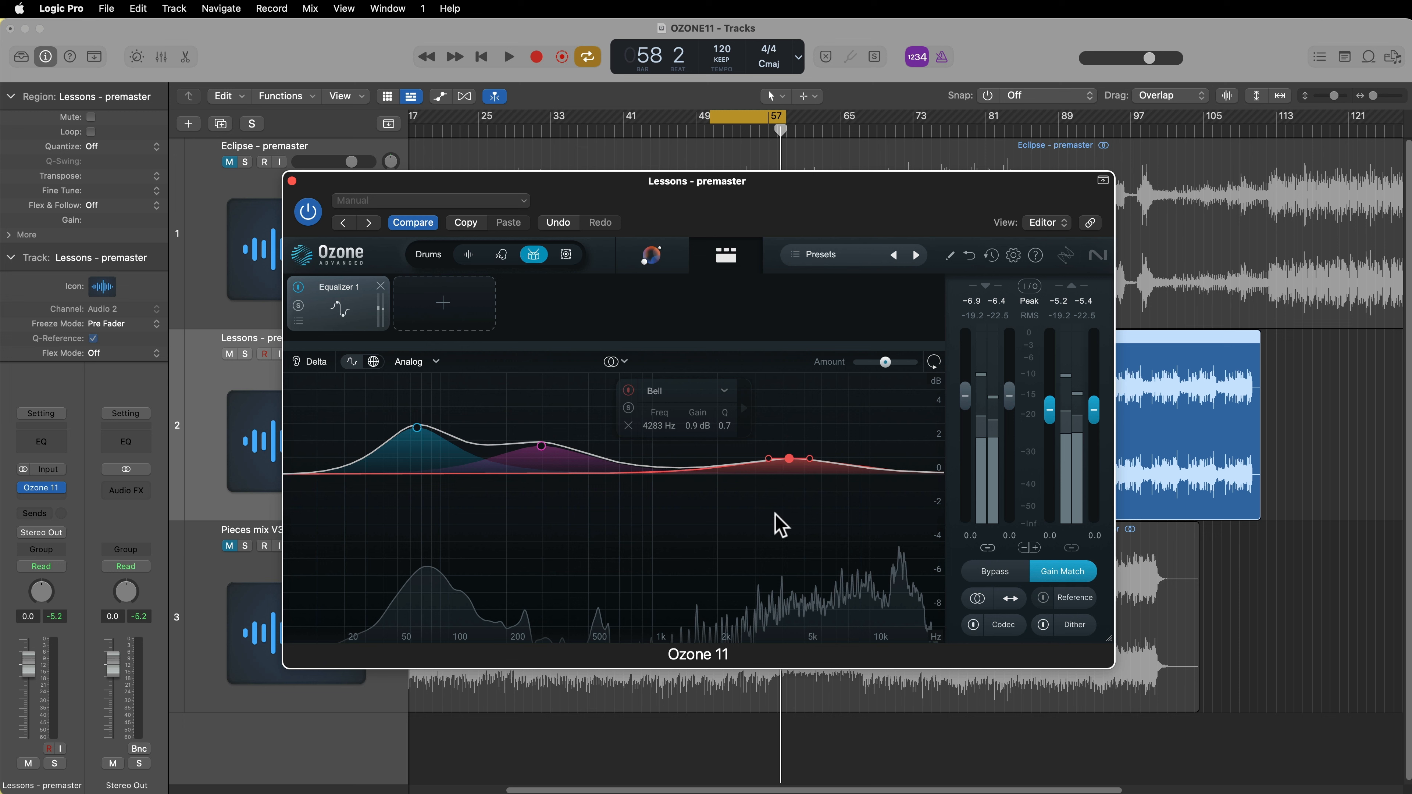
- Check the Bass stem option and browse the modules that can be added to the Drums stem
click(565, 256)
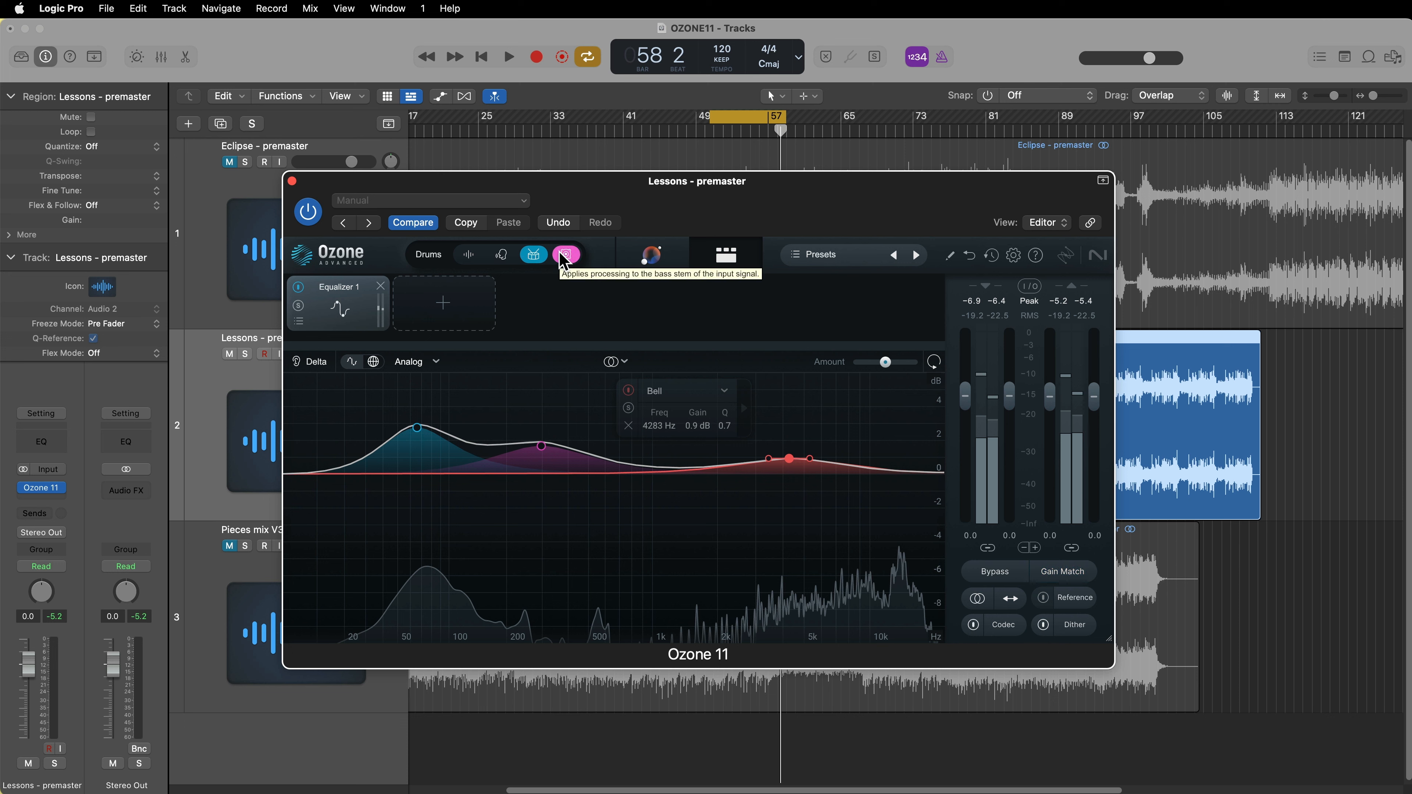
click(564, 256)
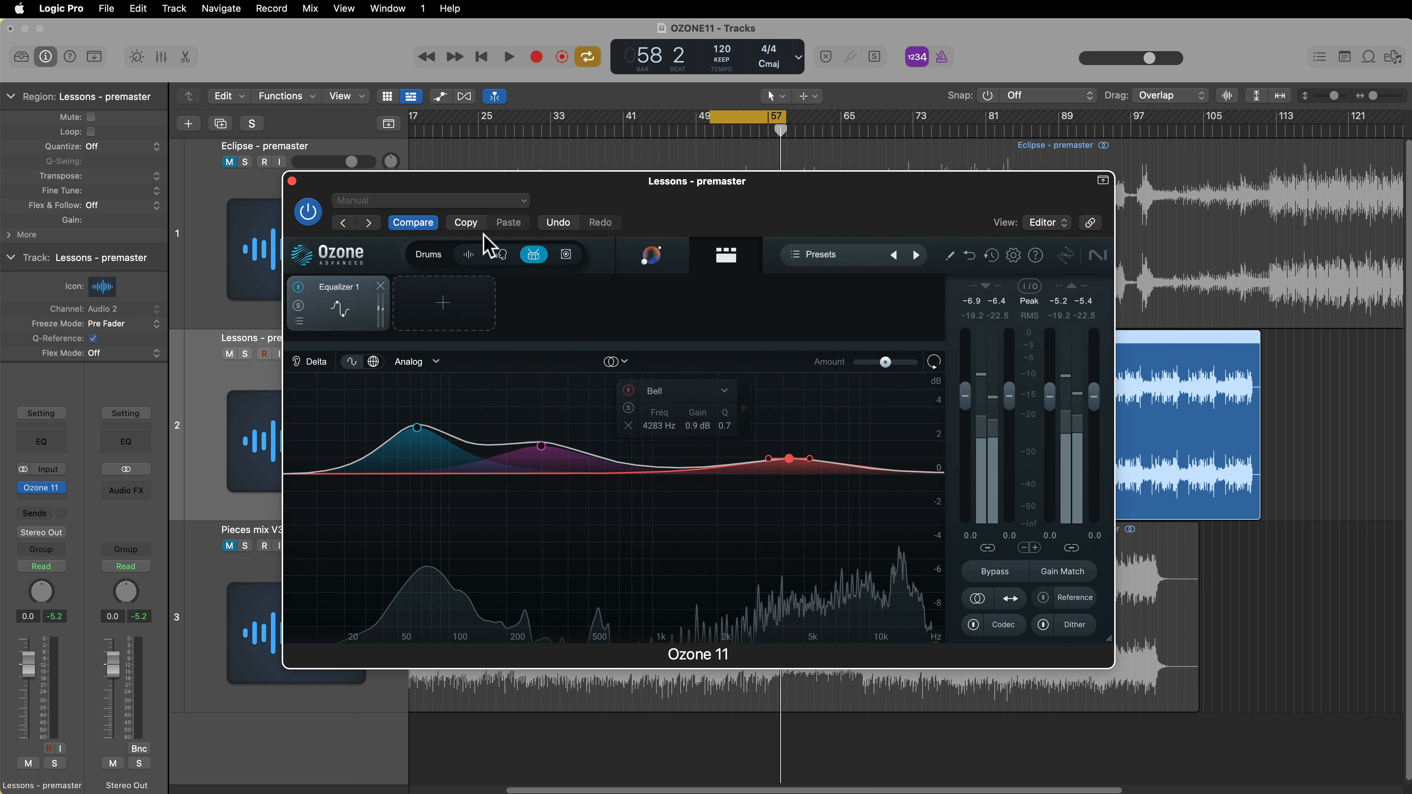
click(462, 314)
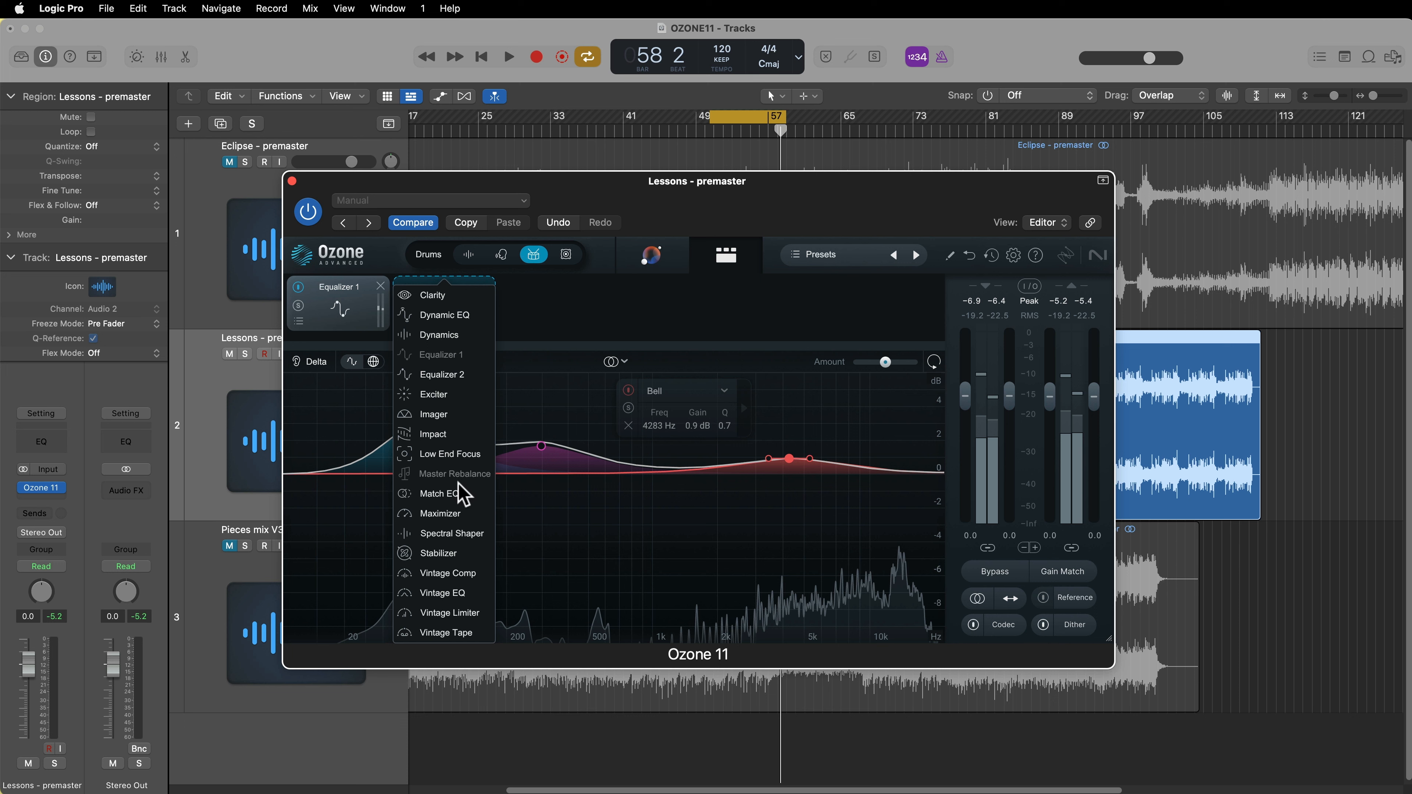
click(559, 322)
- Switch the processing to Full Mix and replace Equalizer 1 with a Master Rebalance module
click(472, 261)
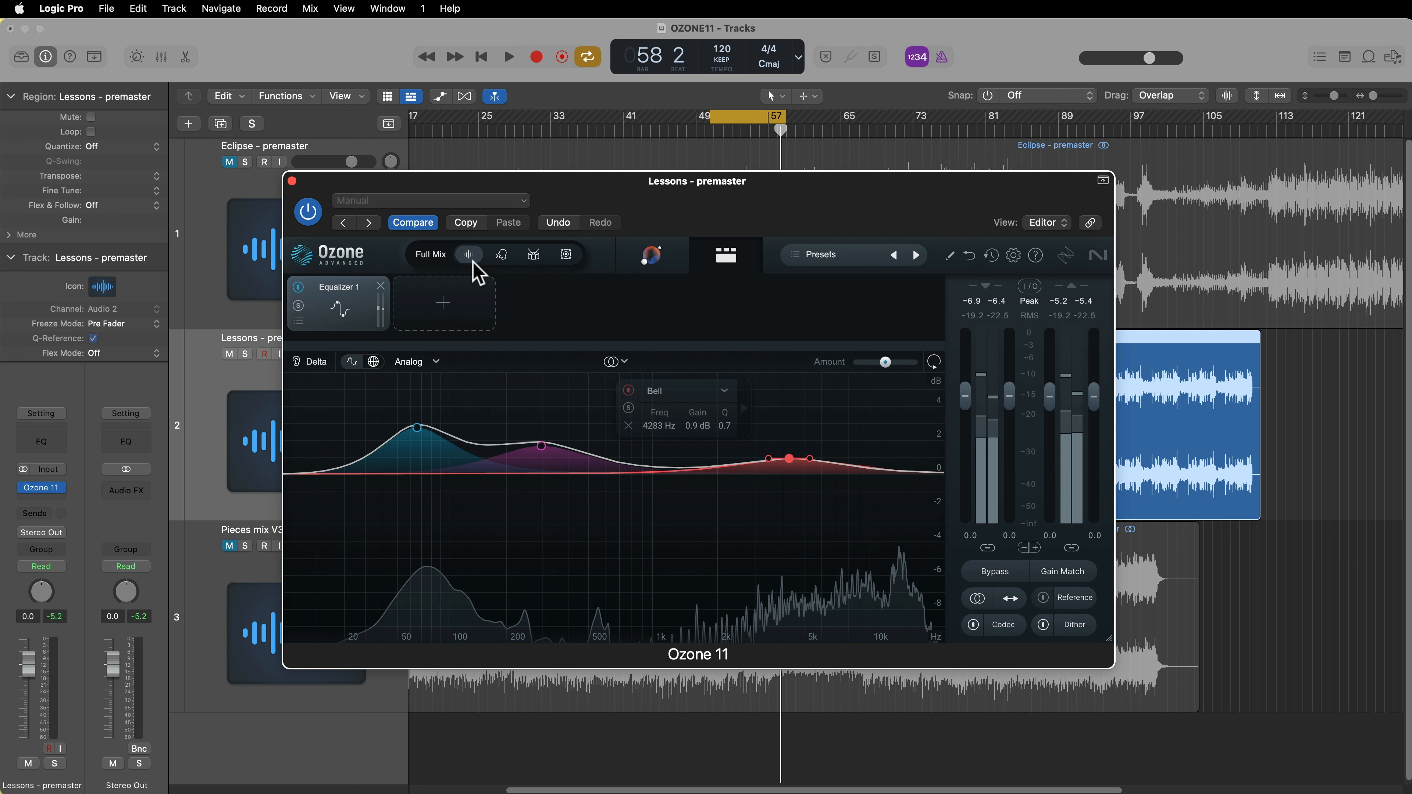
click(466, 318)
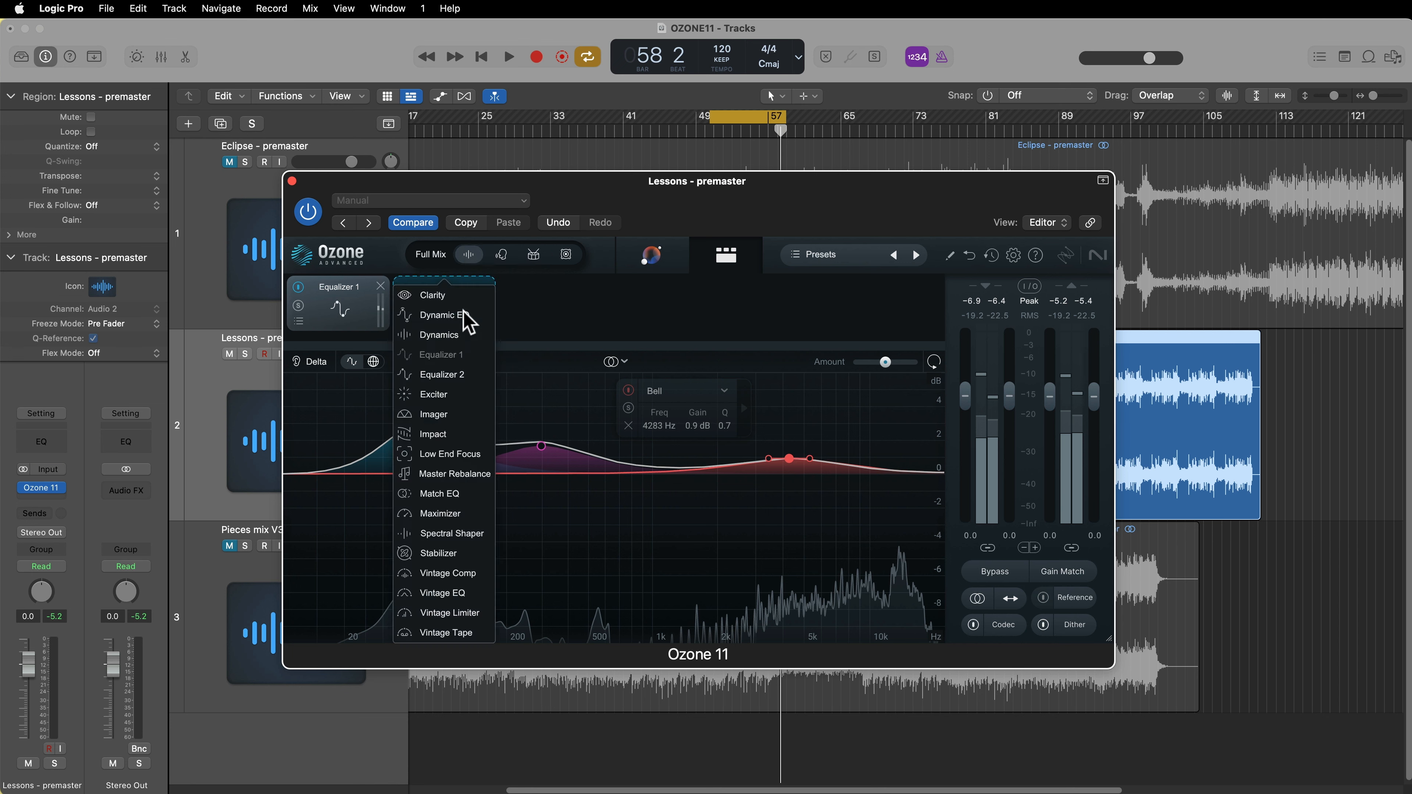
click(471, 473)
click(360, 307)
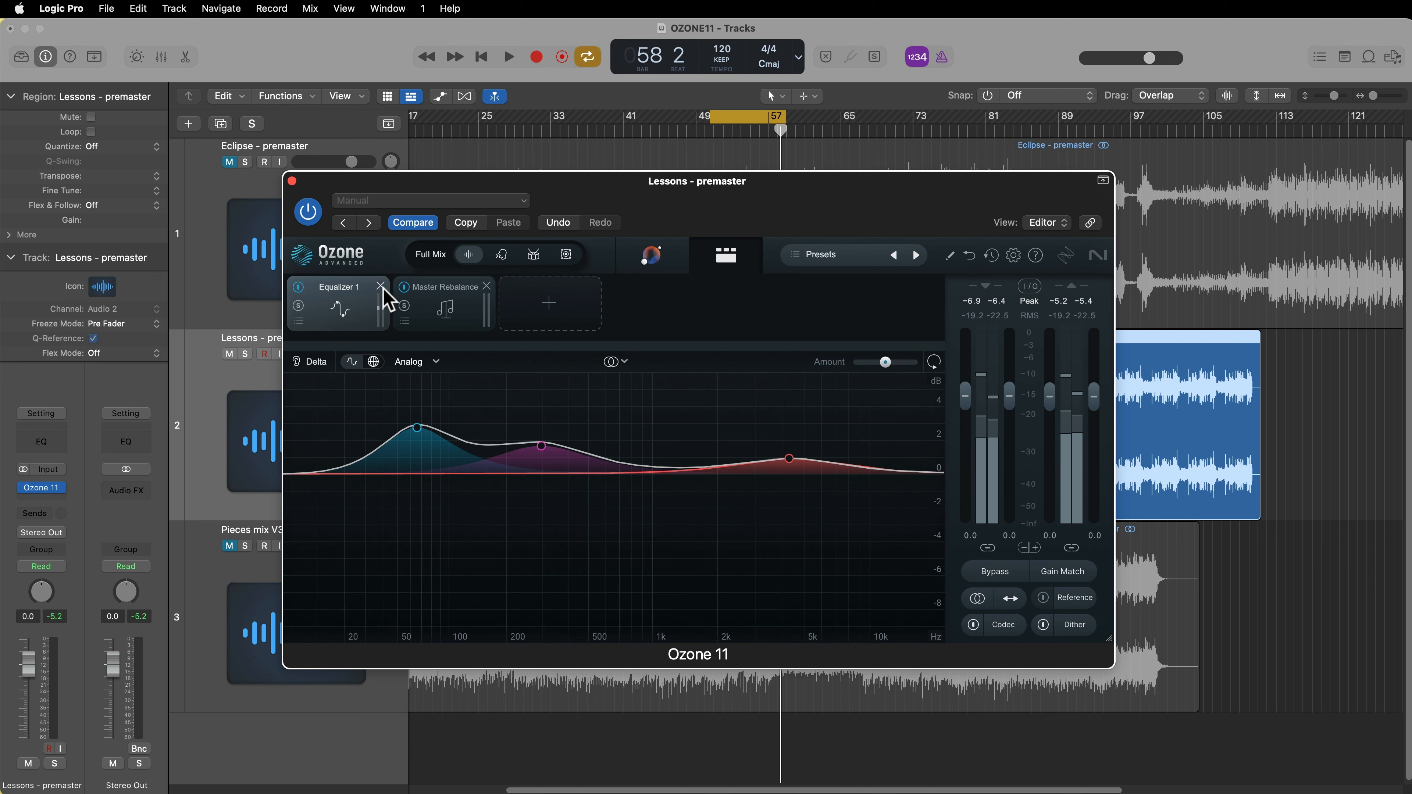
click(380, 286)
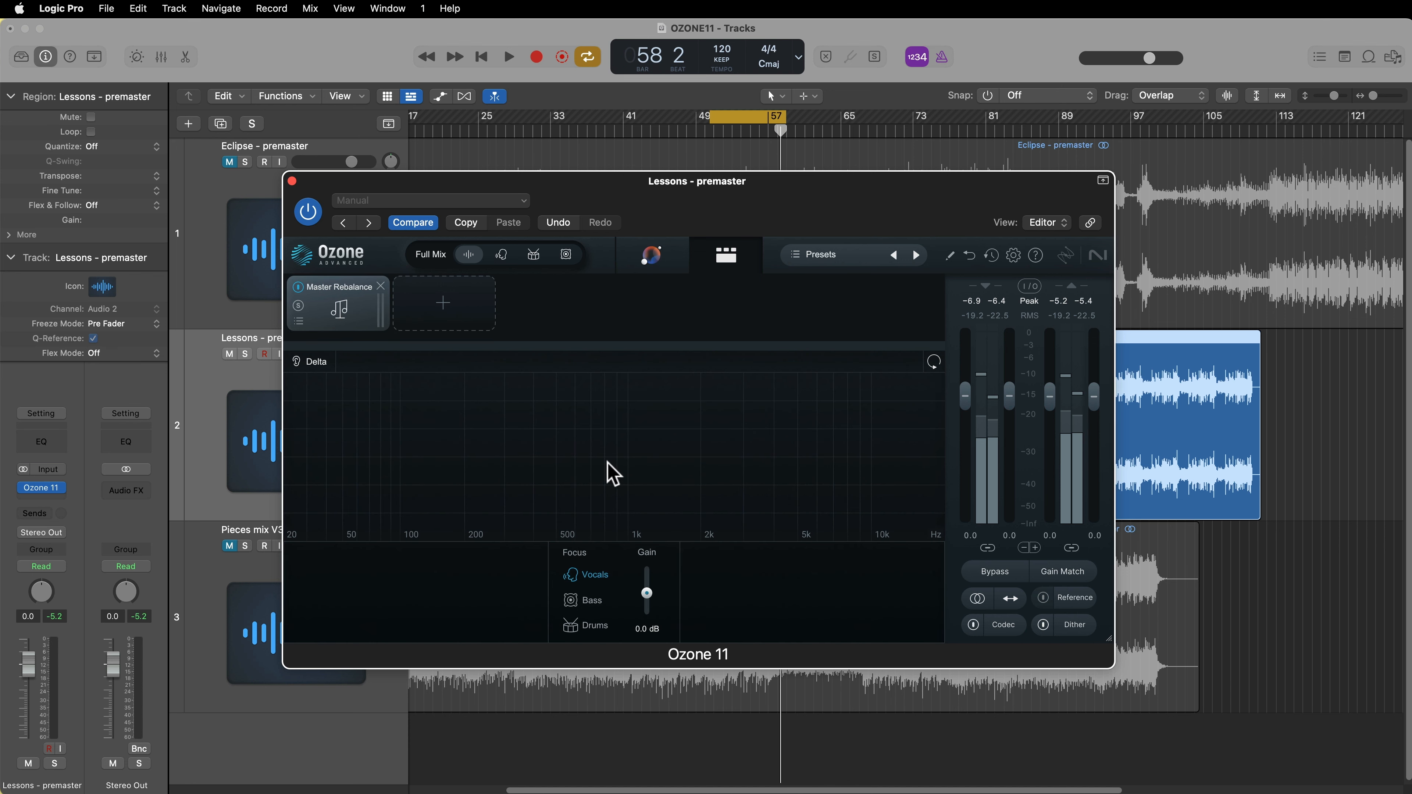
- Raise the Vocals gain in Master Rebalance and change its focus to Bass
drag(646, 592, 657, 577)
click(599, 605)
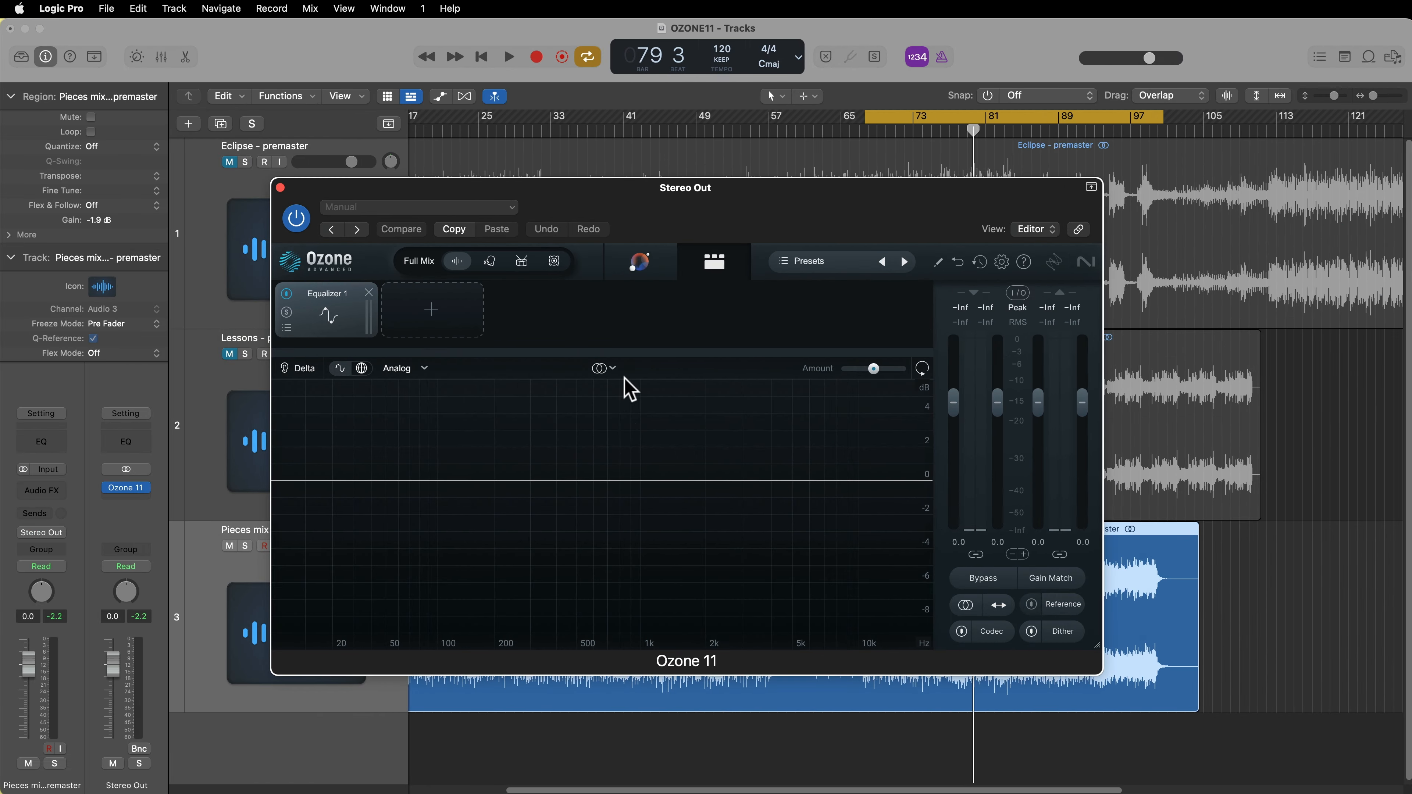
- Set Equalizer 1 on the Stereo Out to Transient/Sustain mode and alternate between its two channels, ending on Transient
click(613, 369)
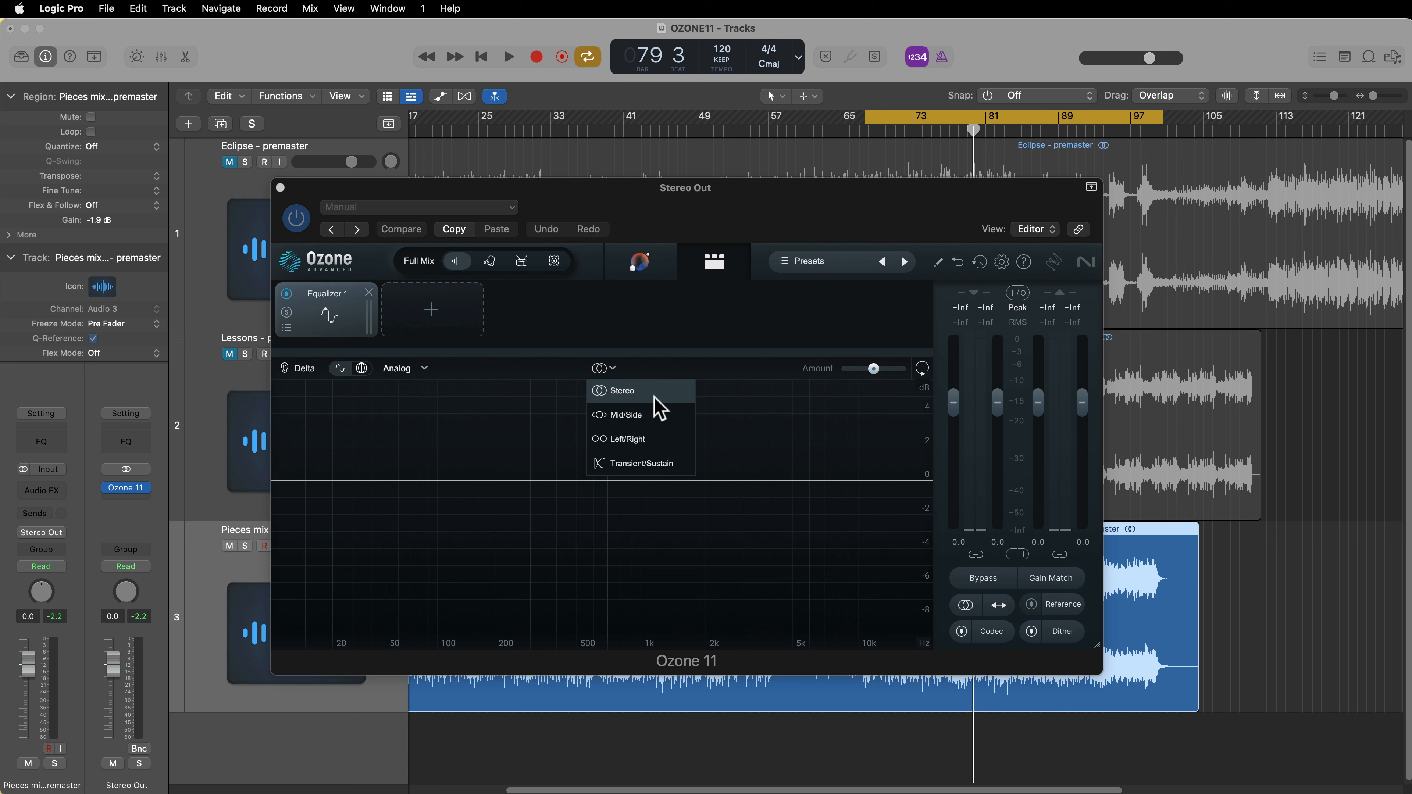
click(642, 465)
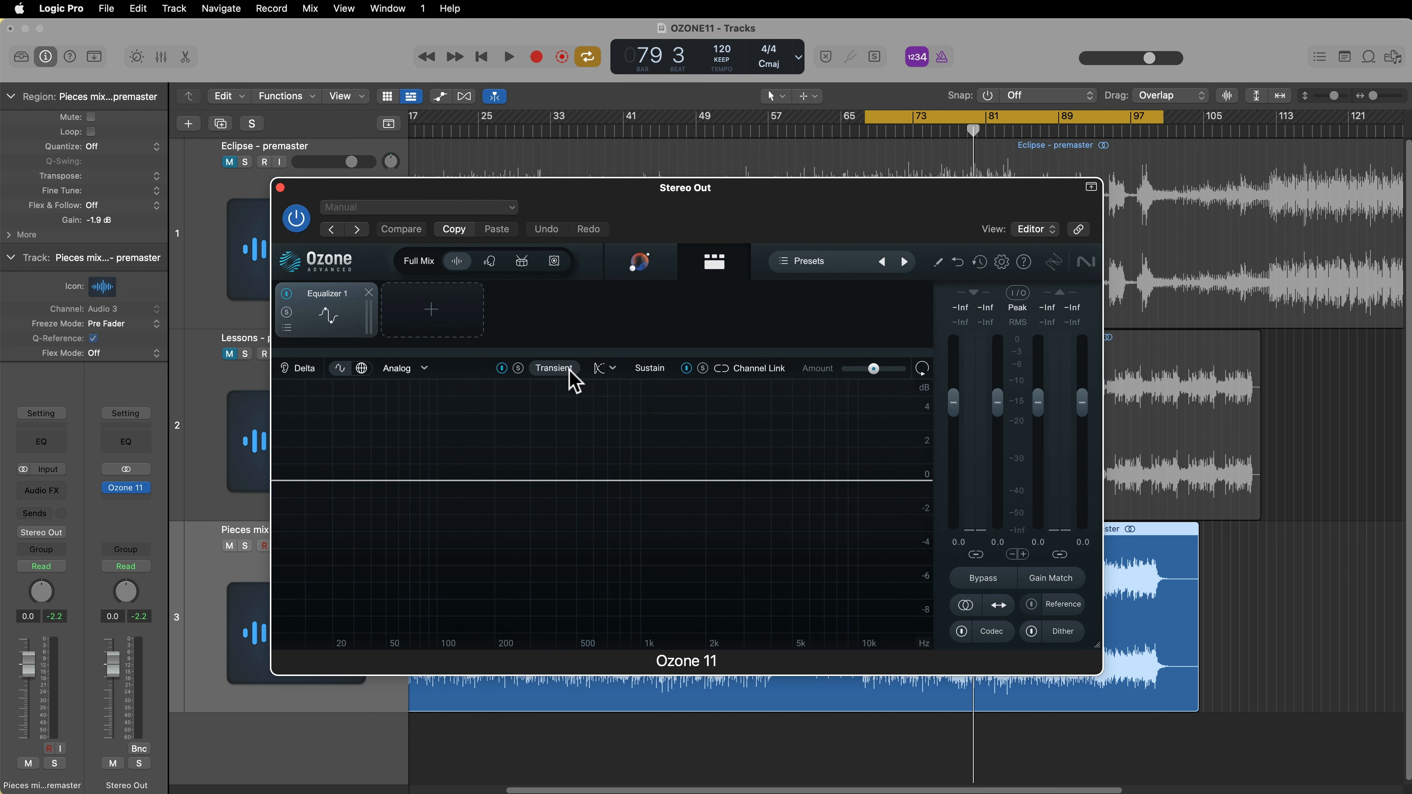
click(658, 369)
click(562, 371)
click(649, 369)
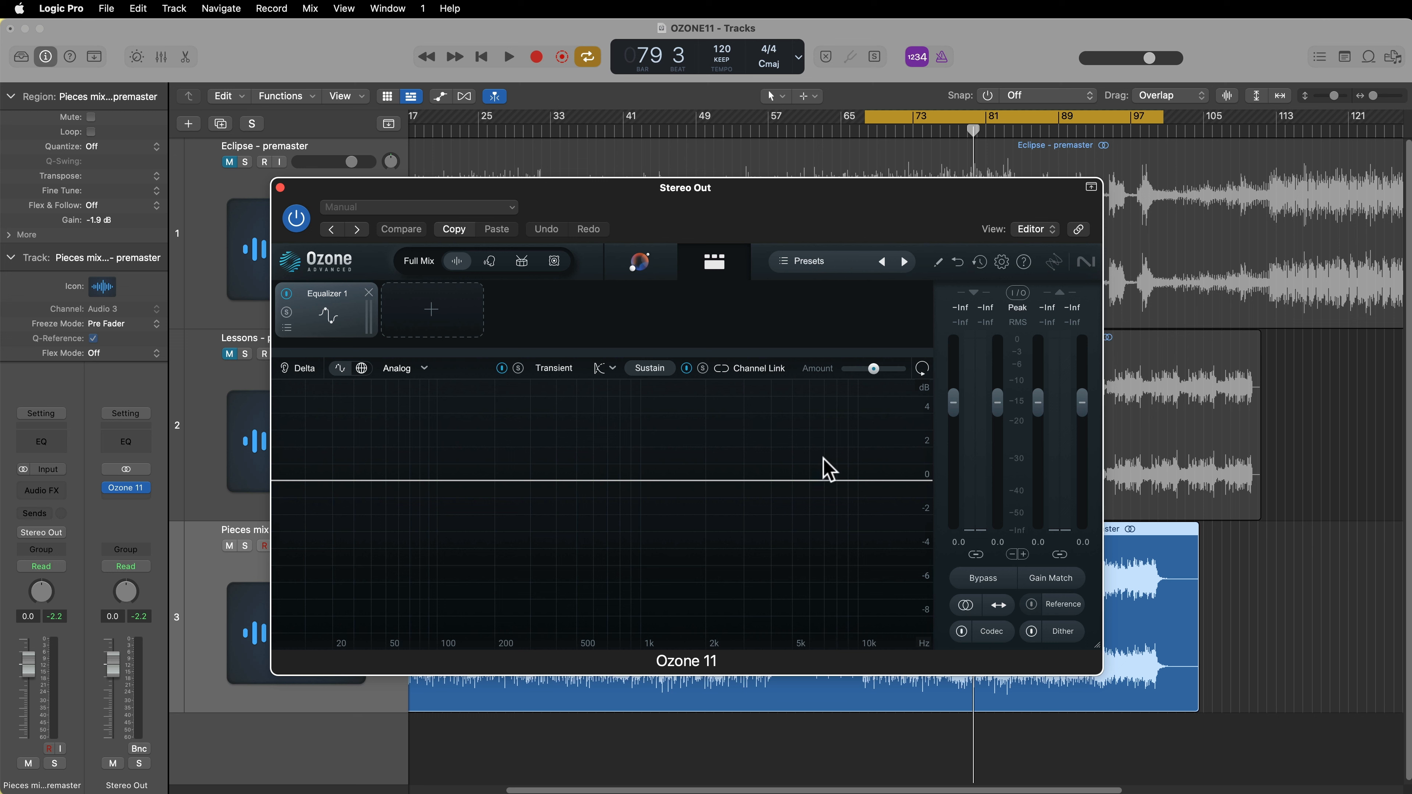
click(557, 369)
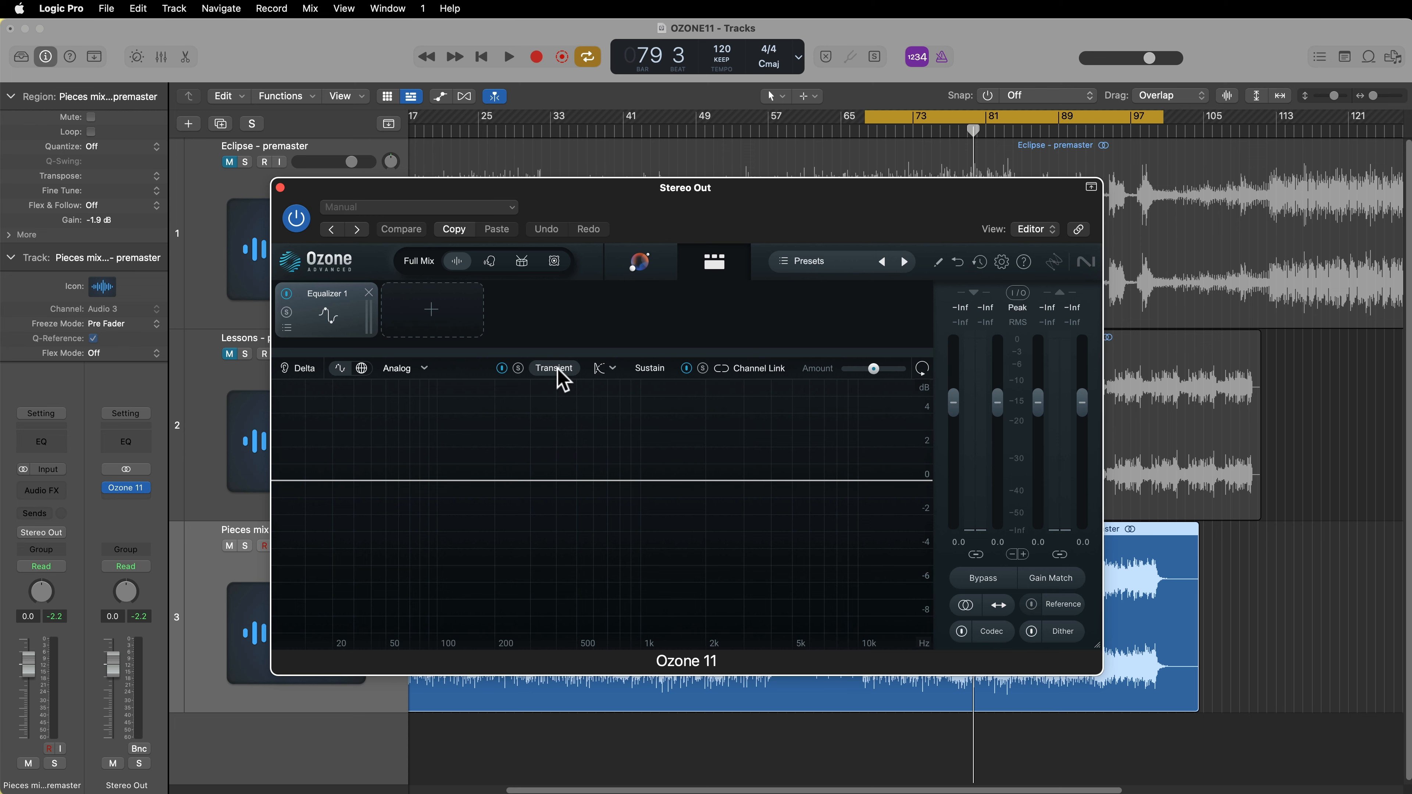
click(648, 372)
click(556, 371)
- Listen to the mix with Equalizer 1 bypassed, and again with it enabled and the Transient channel soloed
drag(798, 226, 832, 675)
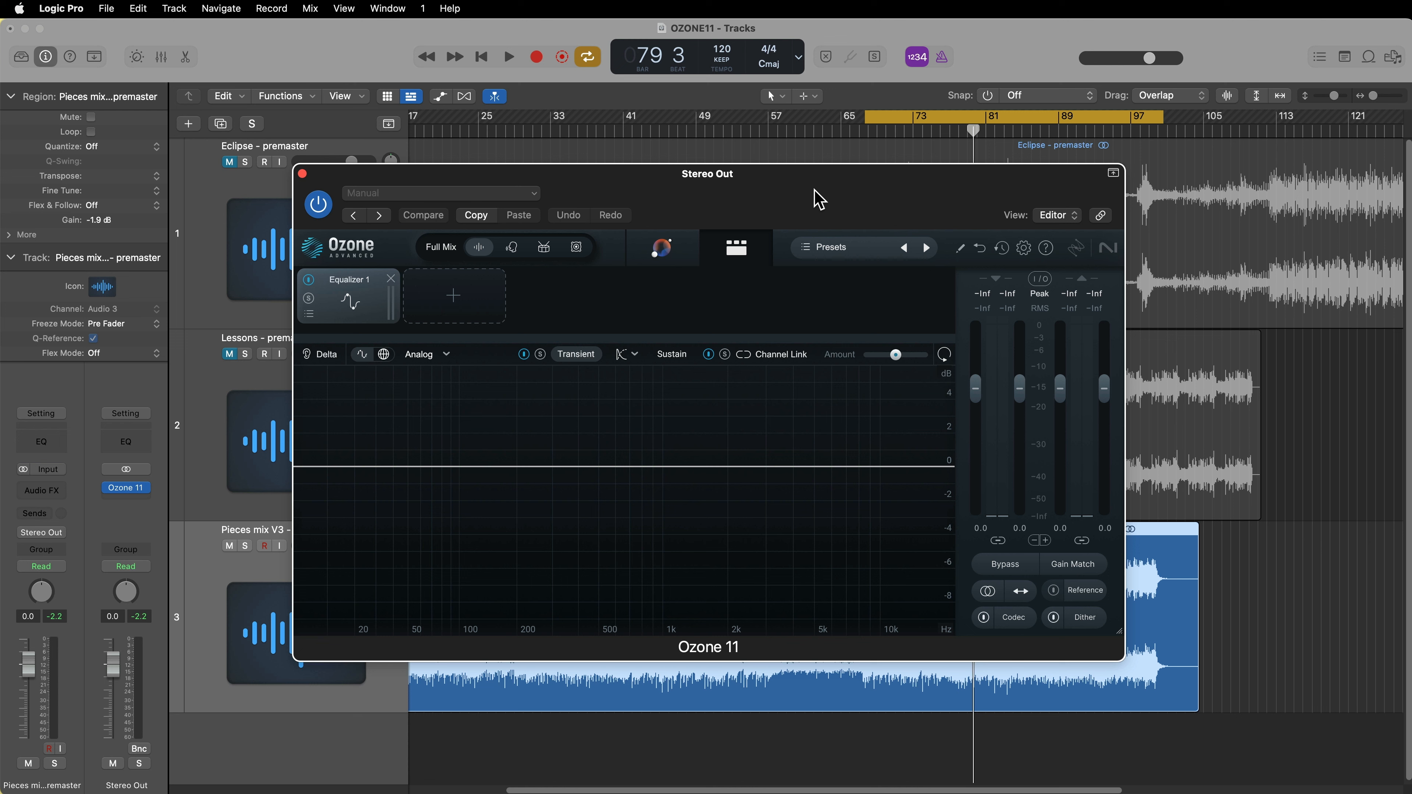
click(309, 280)
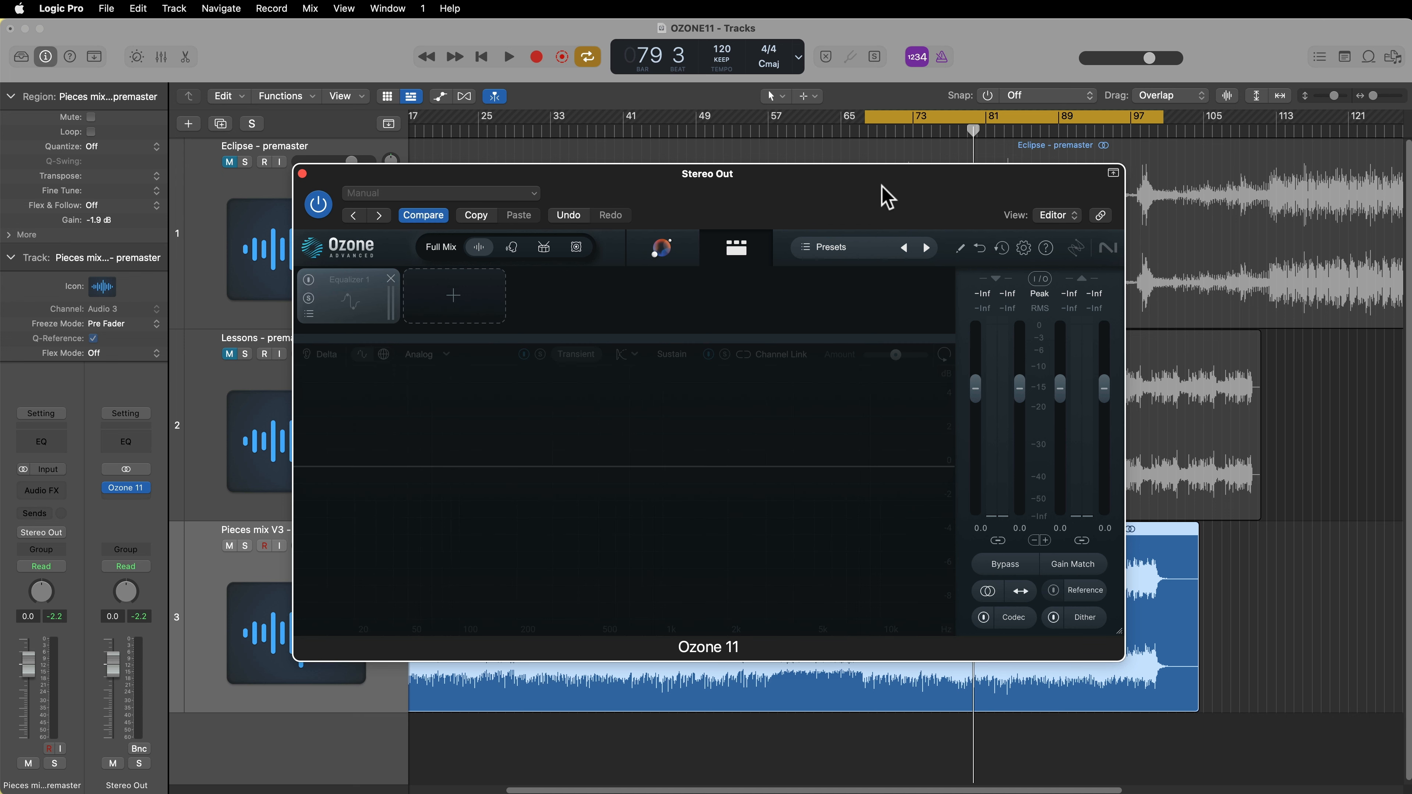
key(space)
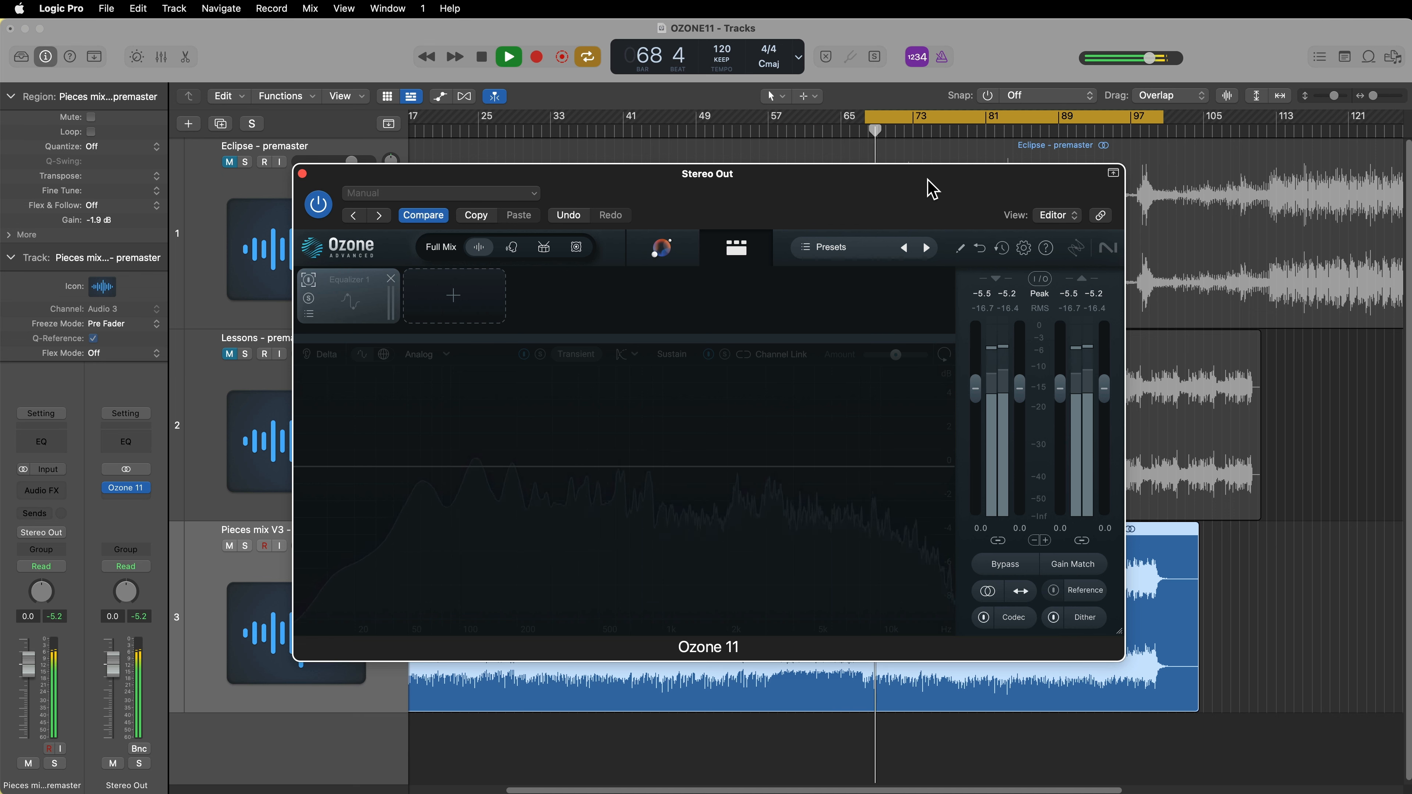
click(310, 280)
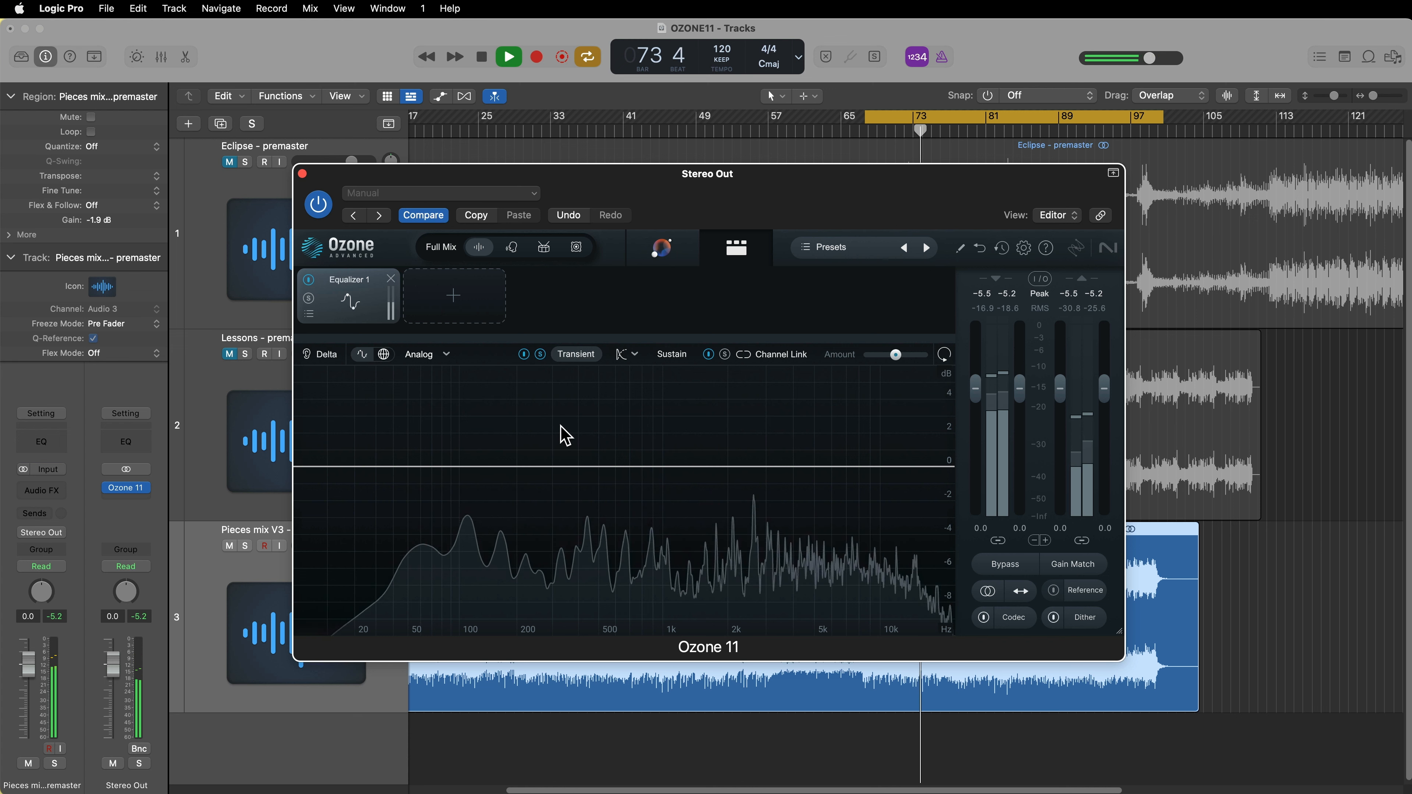
key(space)
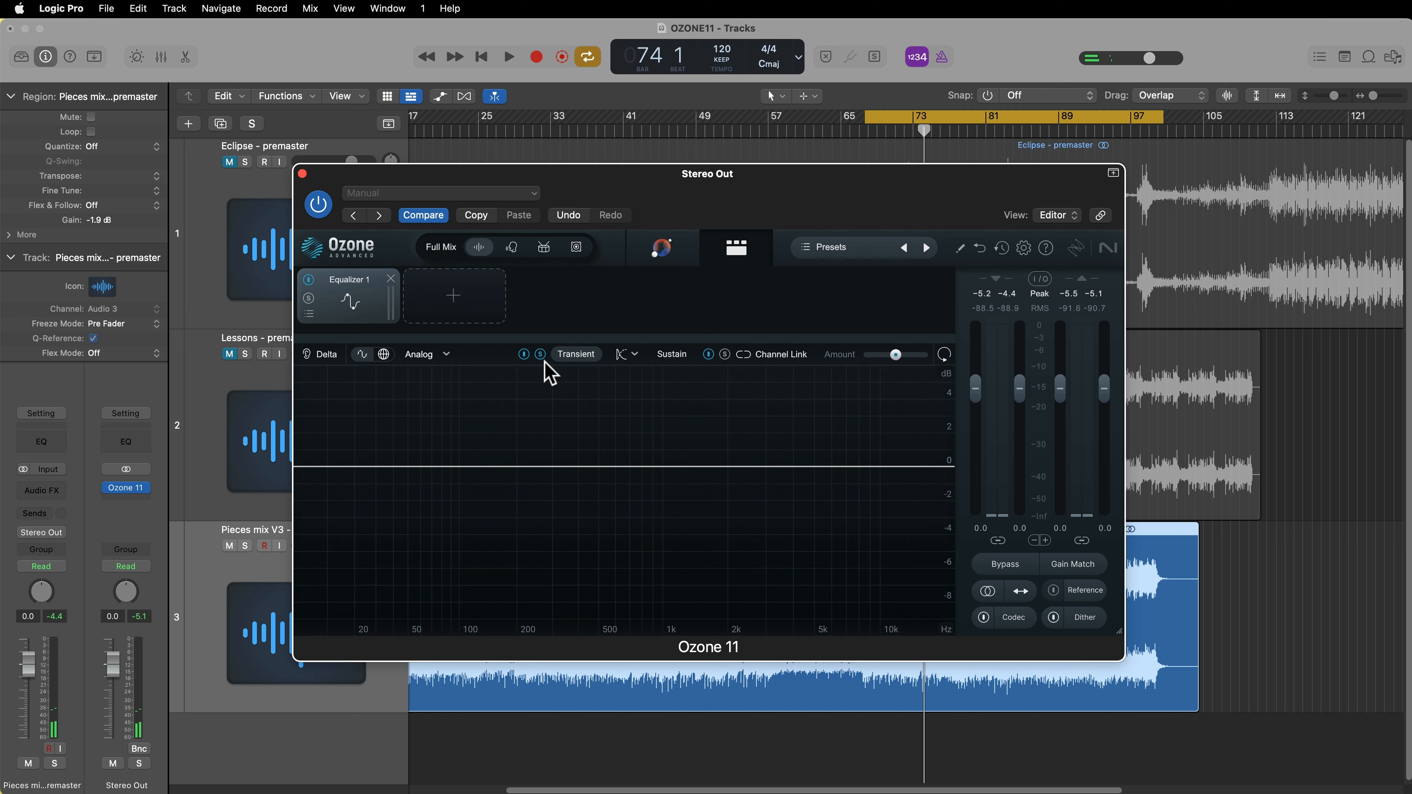
- Solo the Sustain channel, listen to the looped section, and return the solo to the Transient channel
click(673, 355)
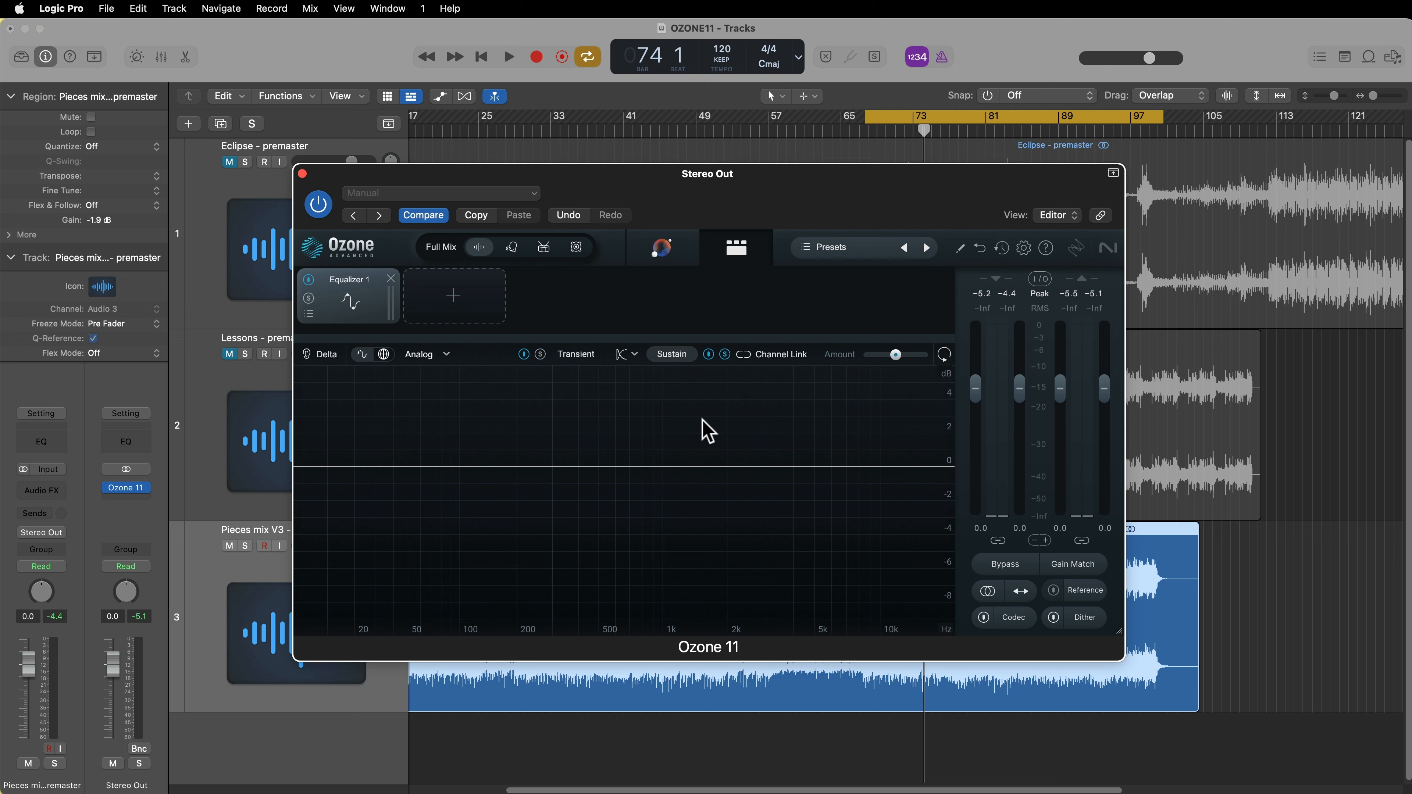
key(space)
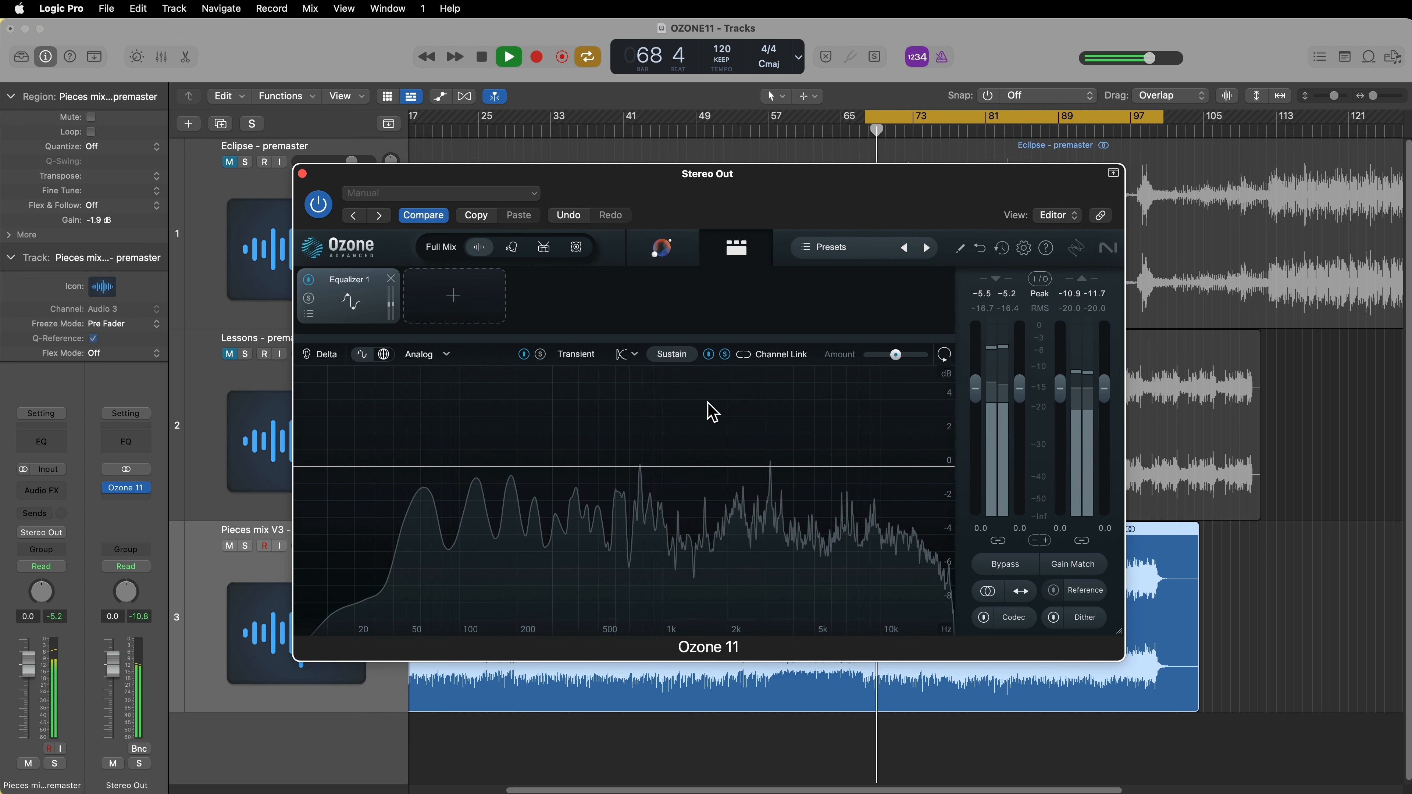
key(space)
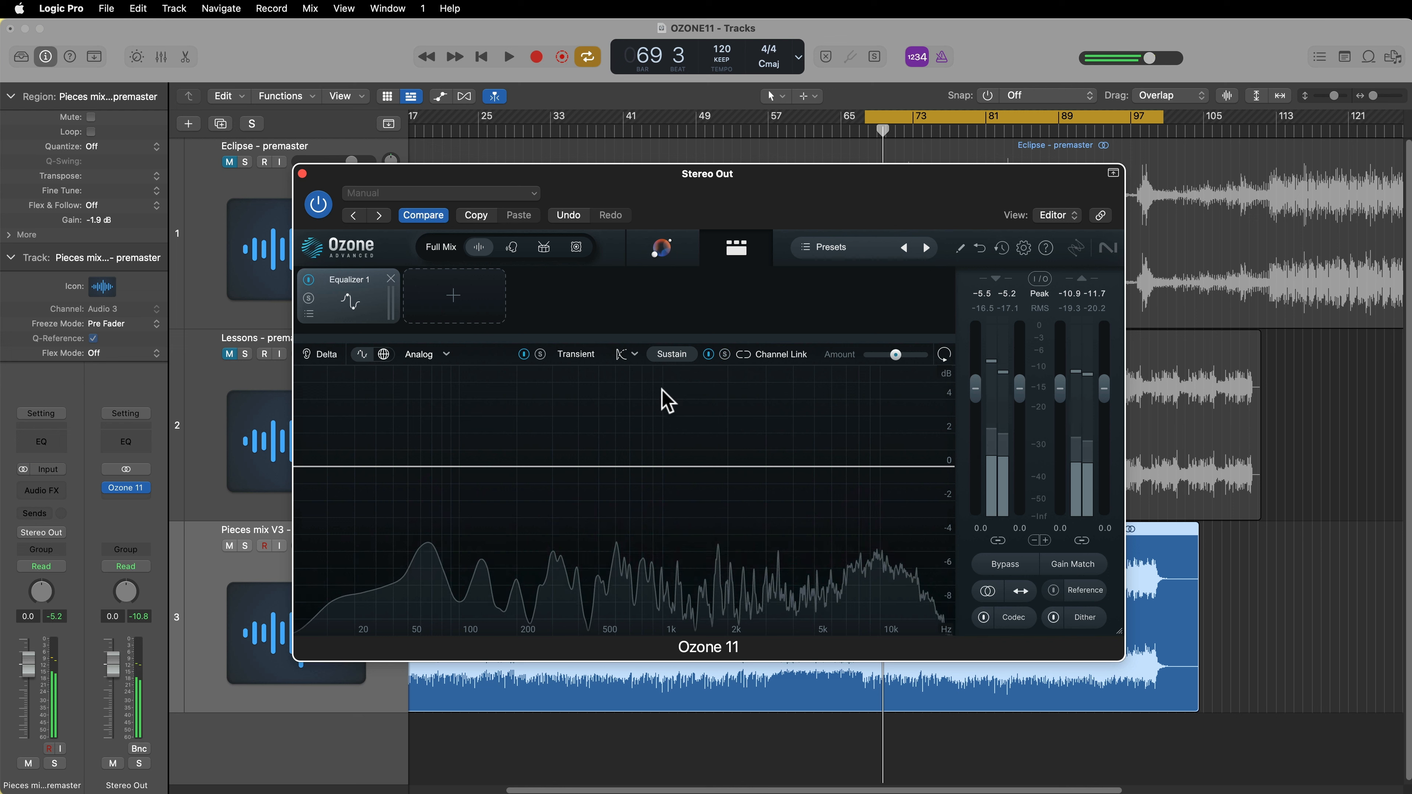
click(540, 354)
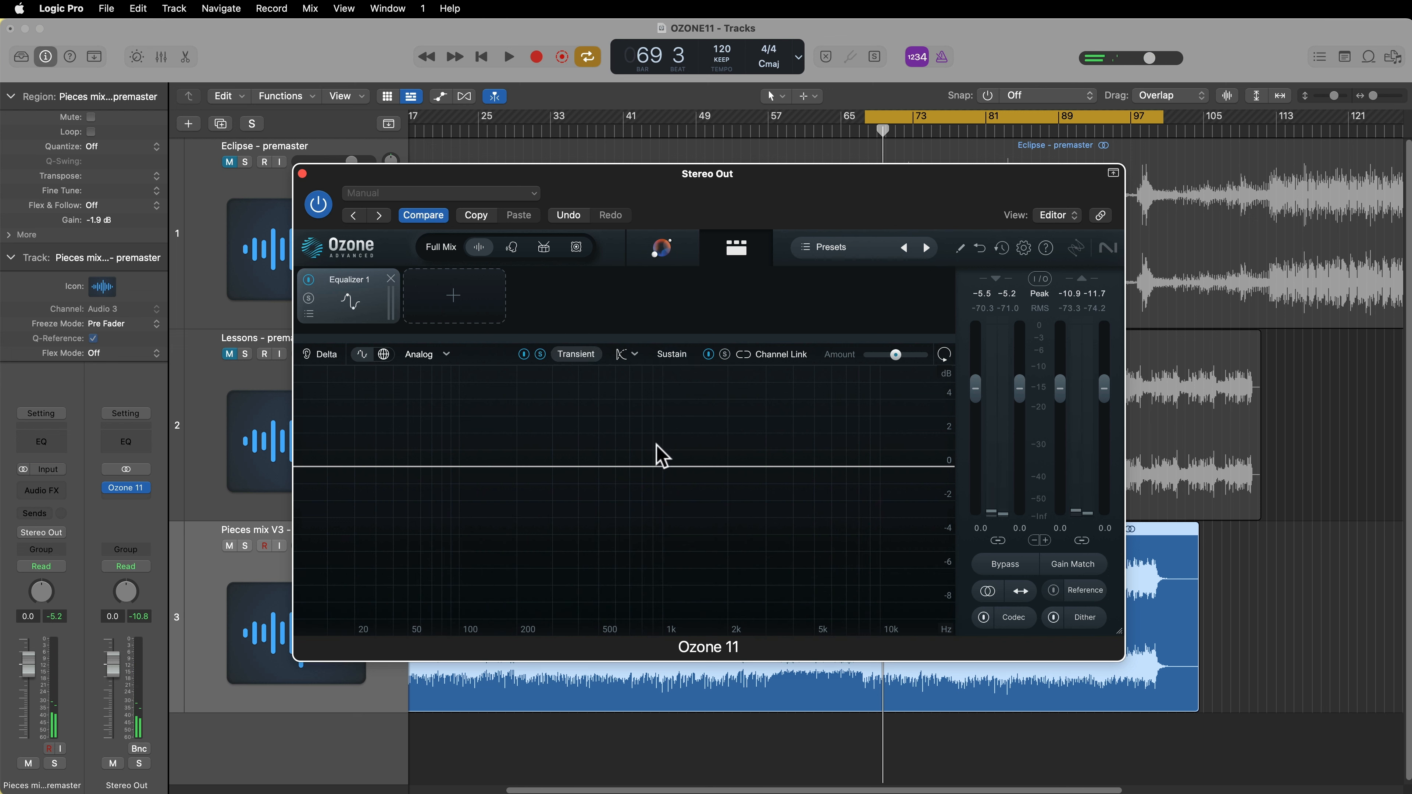
- Boost the Transient channel with a high shelf at about 4152 Hz and 1.7 dB, and listen to the looped section
drag(867, 467, 798, 443)
key(space)
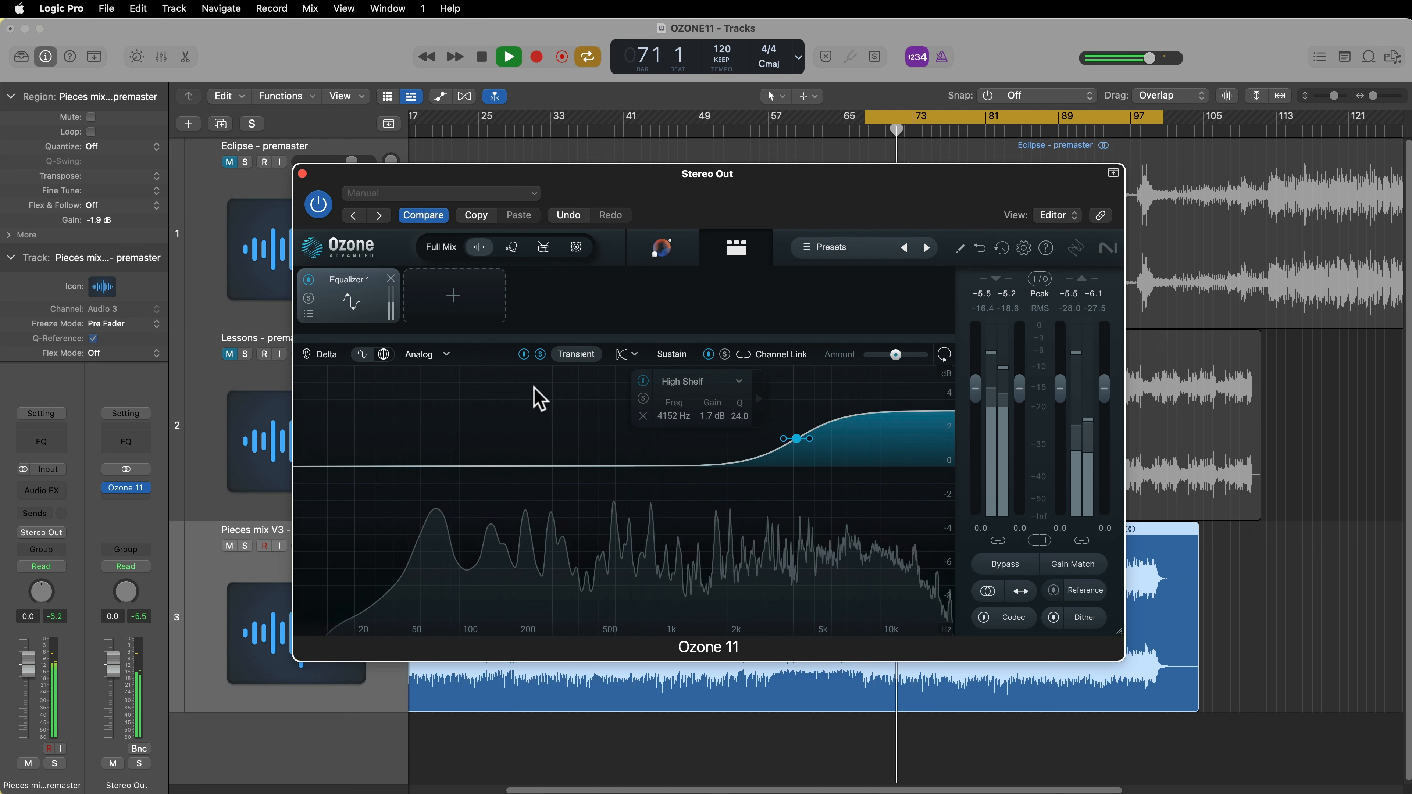
key(space)
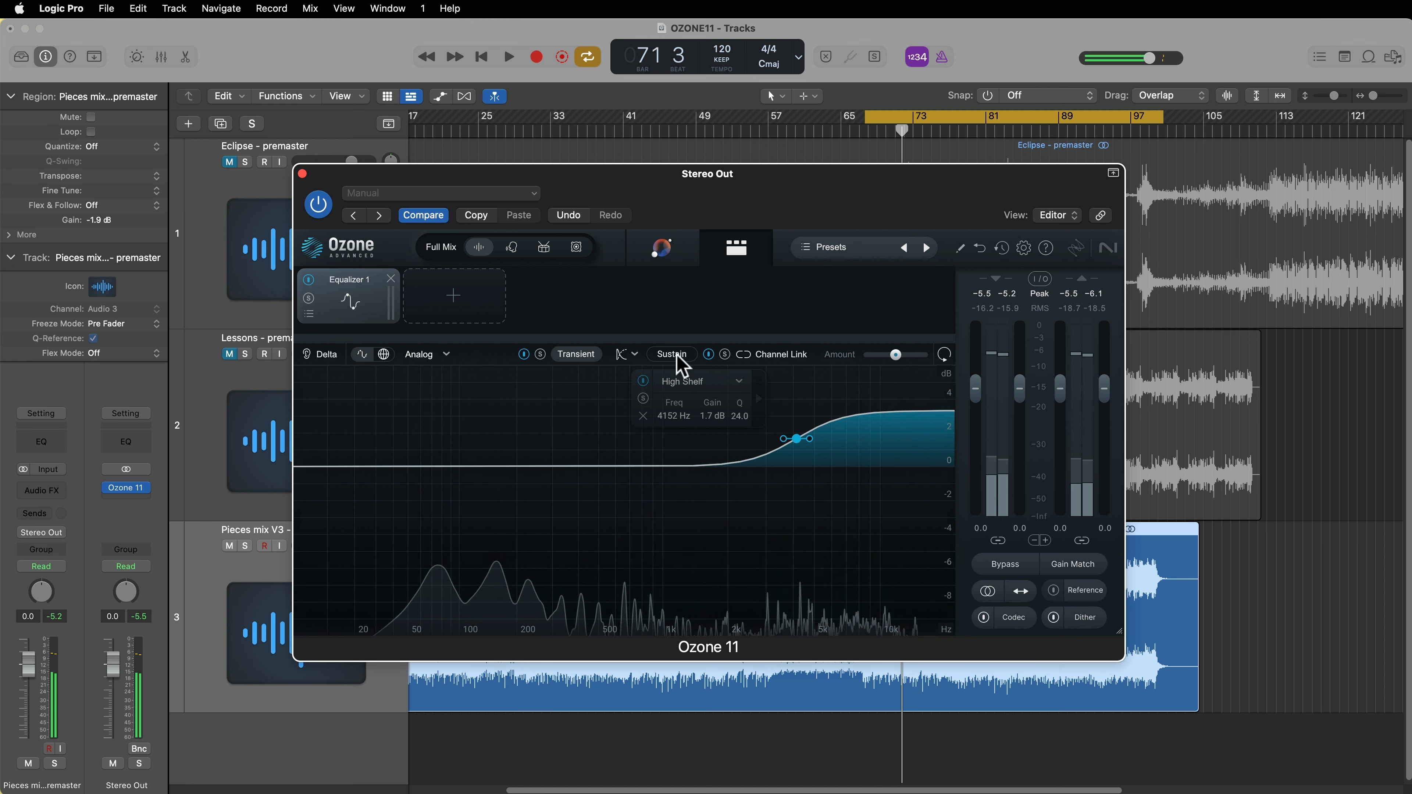
- Add a wide bell boost to the Sustain channel at about 316 Hz, 1.1 dB and Q 0.3 while the loop plays
click(672, 354)
double_click(496, 468)
drag(498, 470, 506, 435)
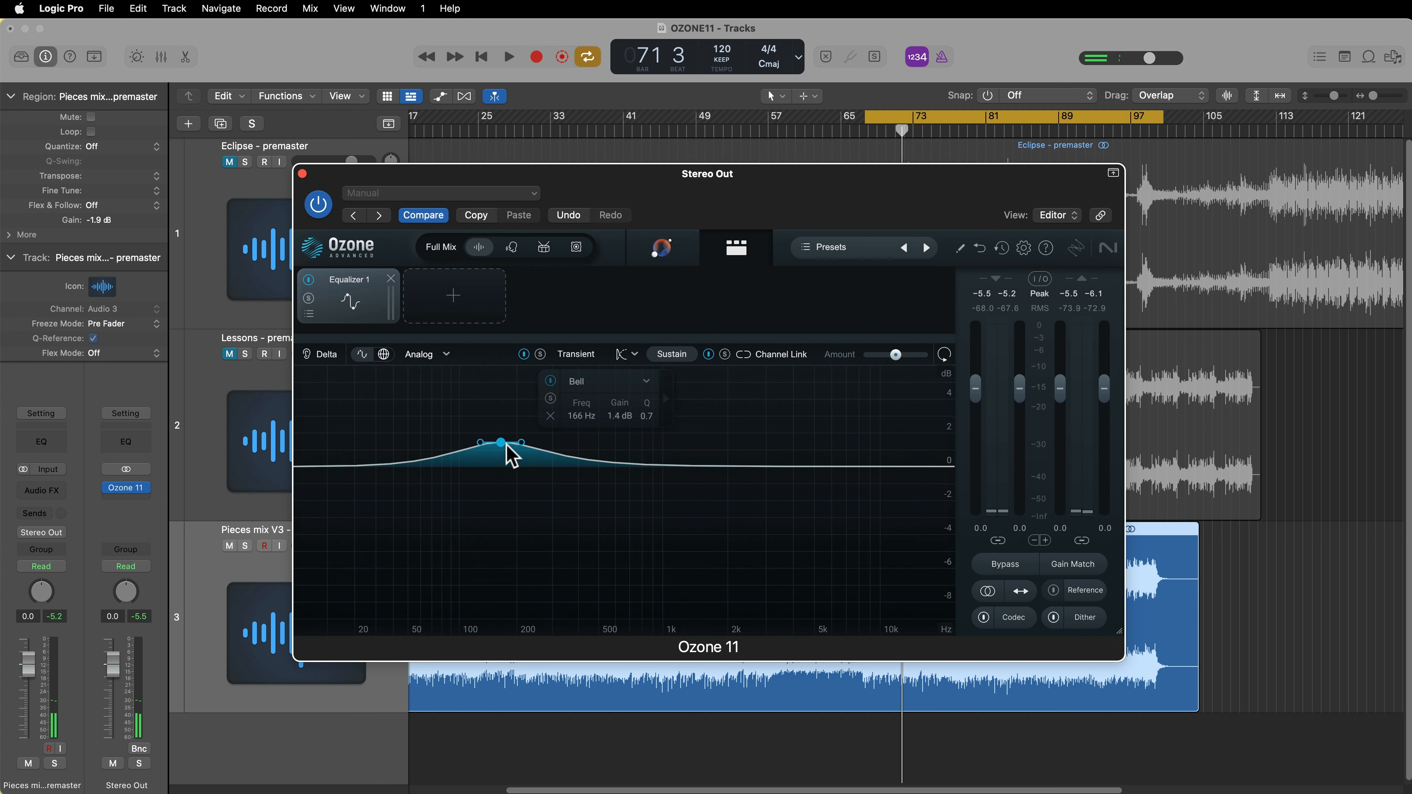
key(space)
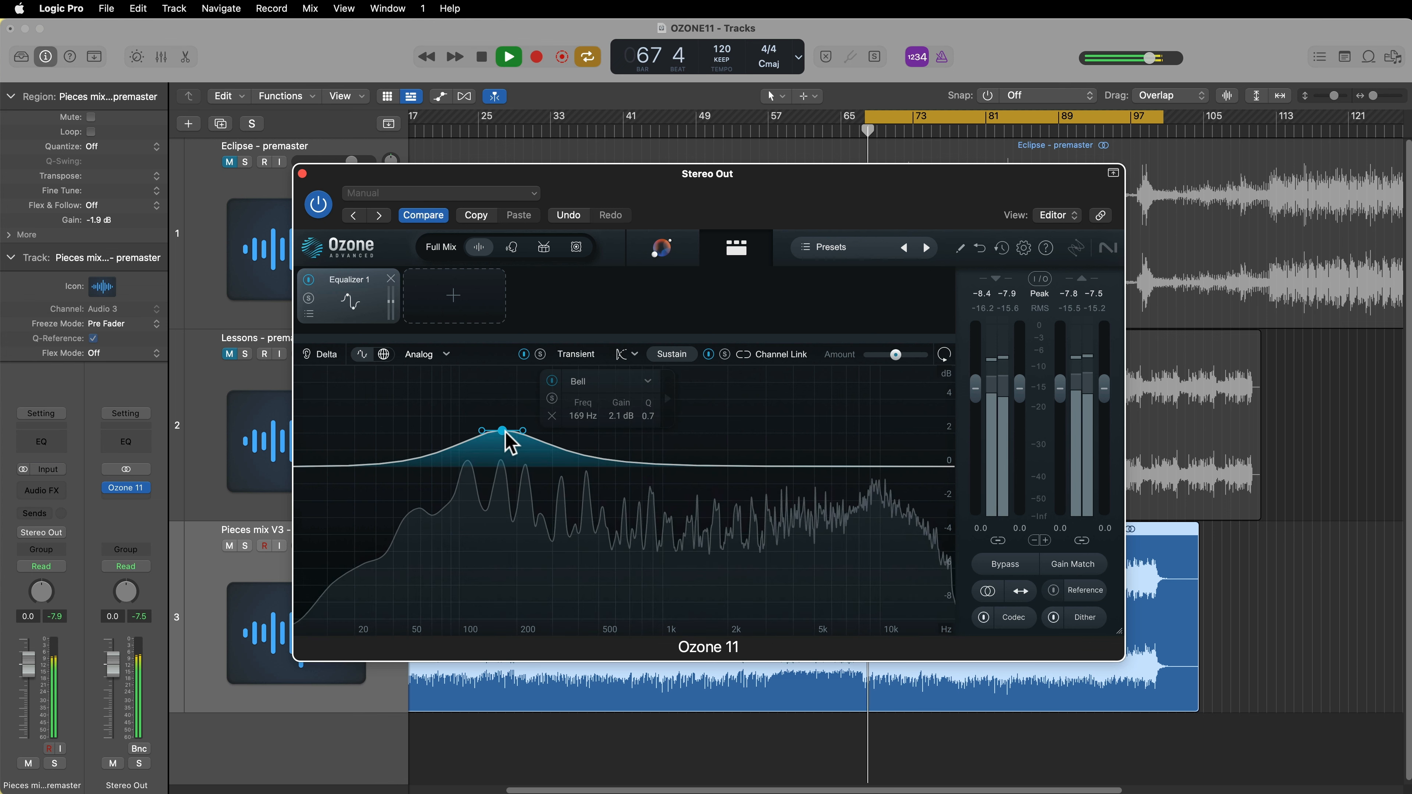
click(725, 356)
drag(523, 432, 552, 449)
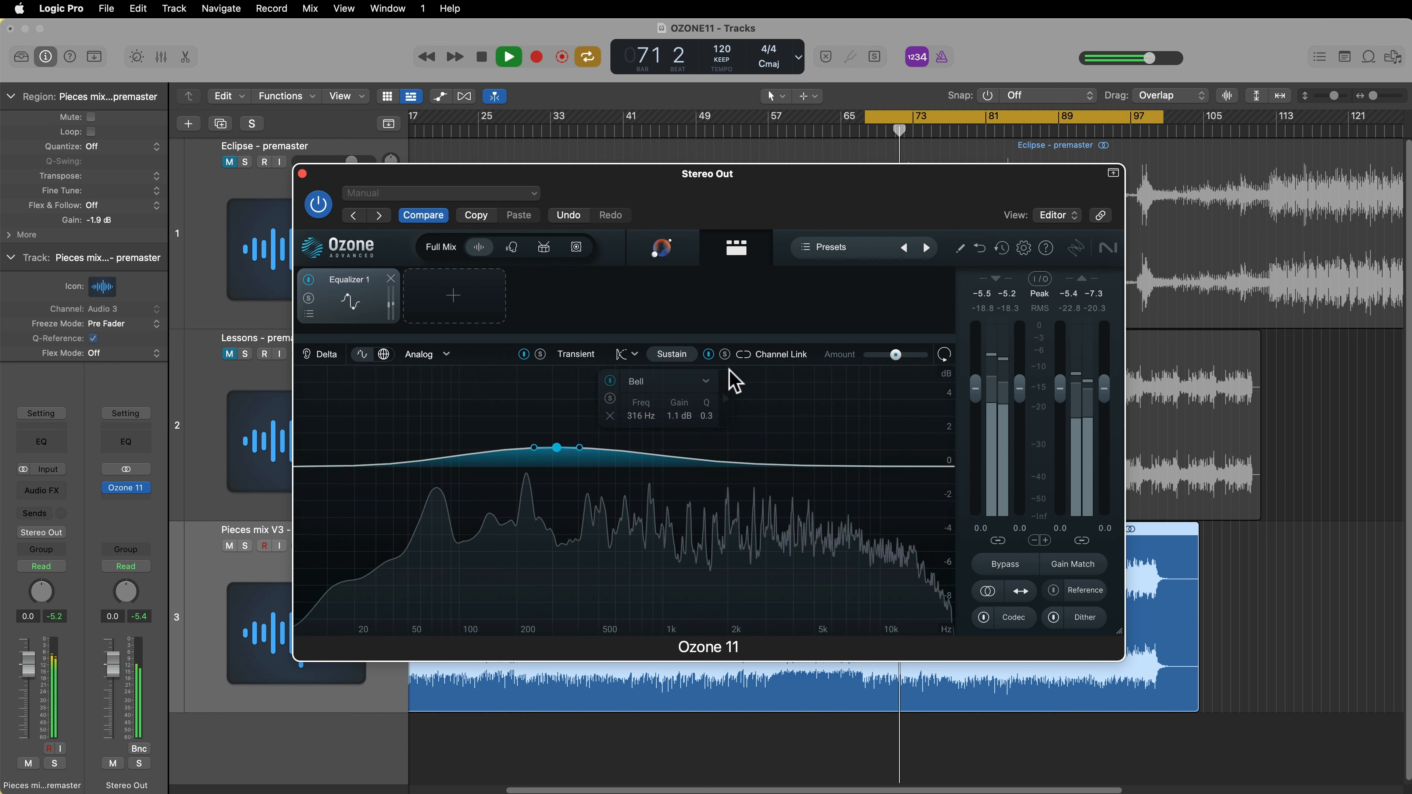
- Raise Equalizer 1's Amount slightly from the Transient channel, bypass Ozone for comparison and turn on Gain Match
click(578, 355)
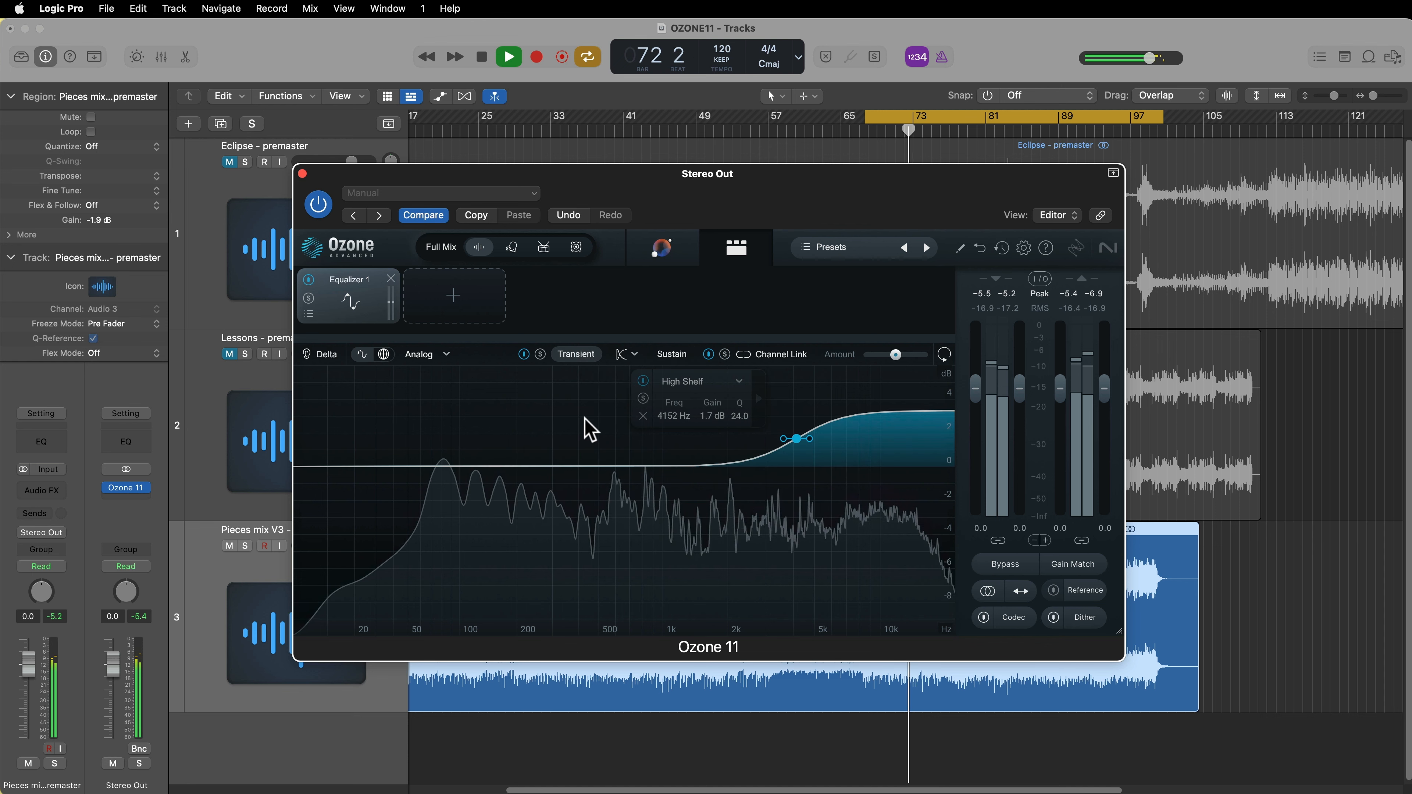
mouse_move(896, 355)
mouse_down()
mouse_move(910, 356)
mouse_move(891, 371)
mouse_move(848, 370)
mouse_move(901, 357)
mouse_move(901, 376)
mouse_up()
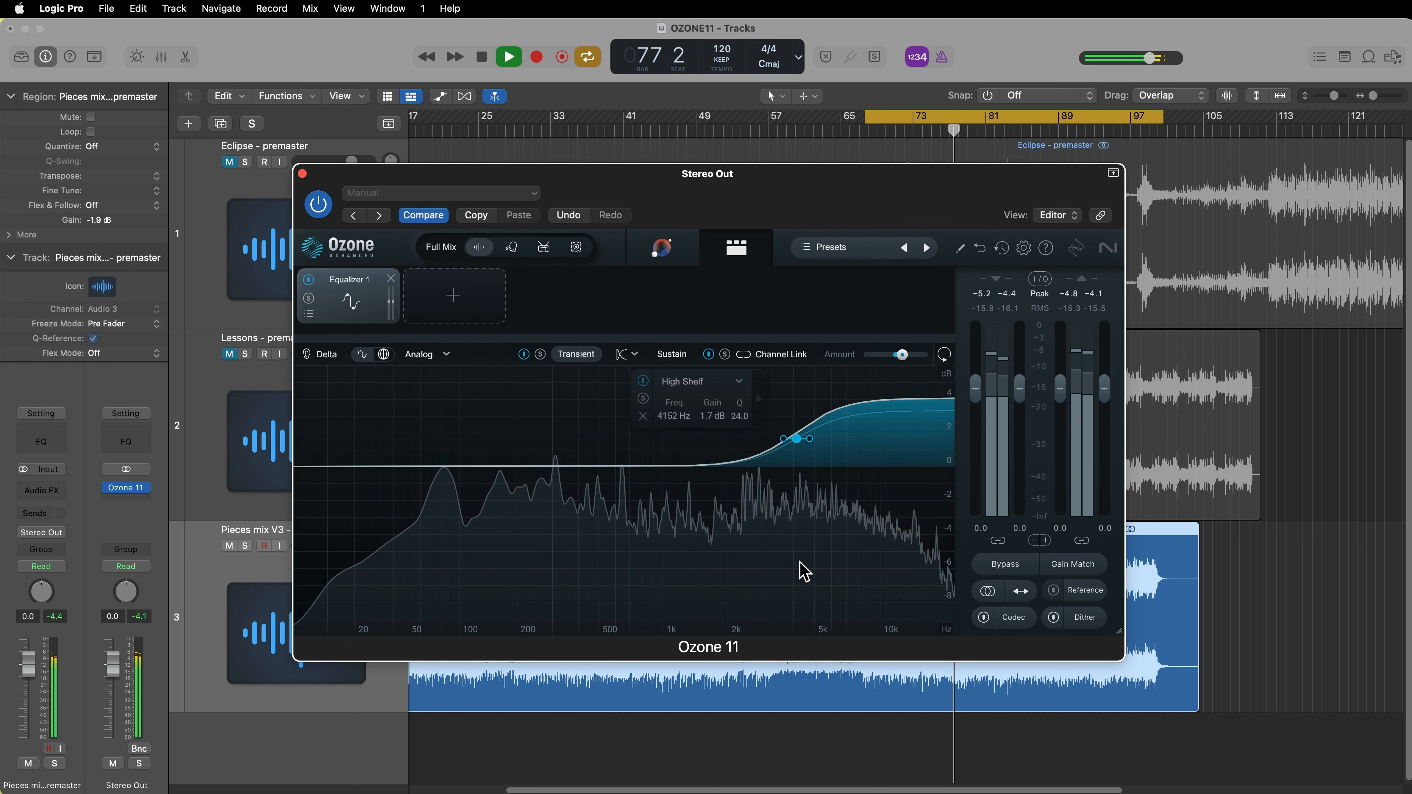
click(1006, 567)
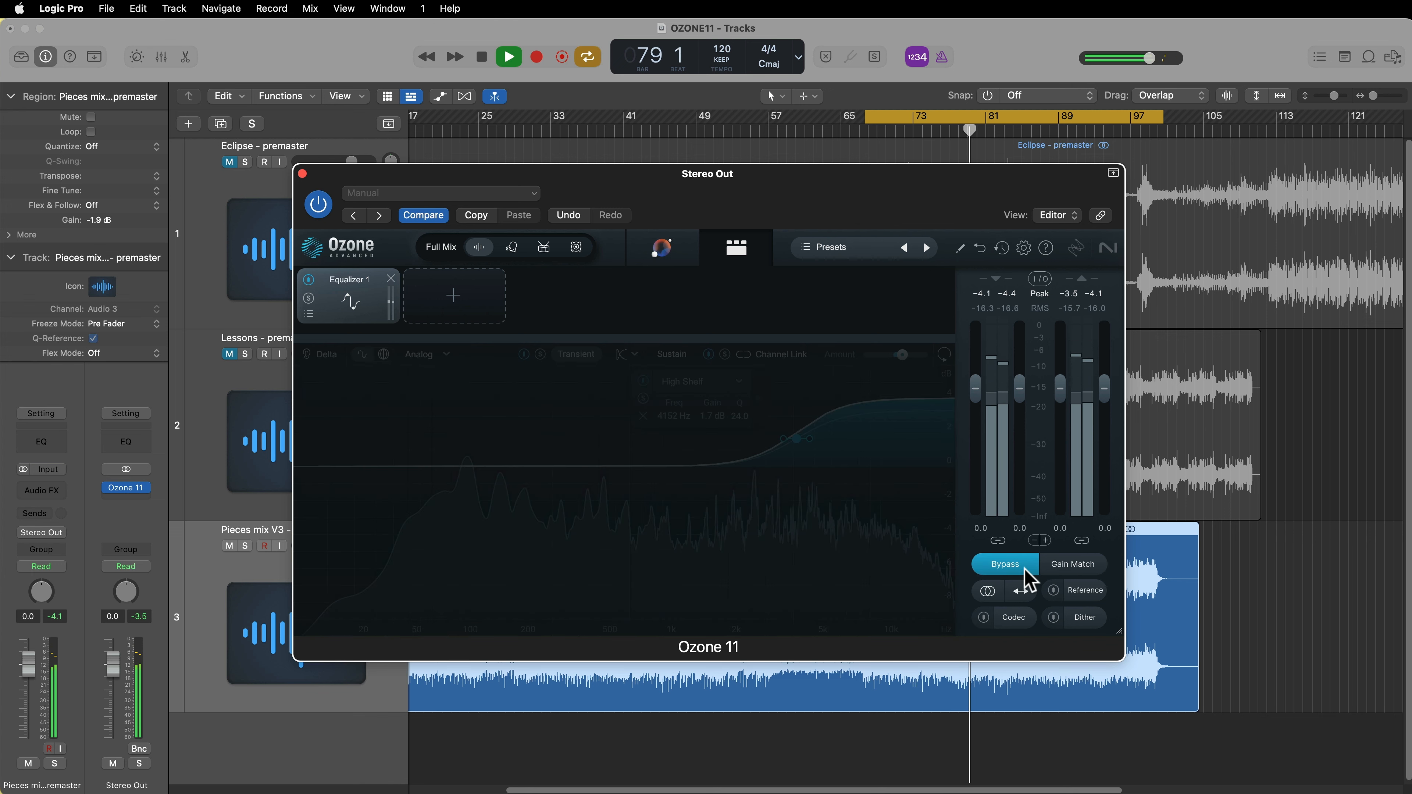
click(1070, 570)
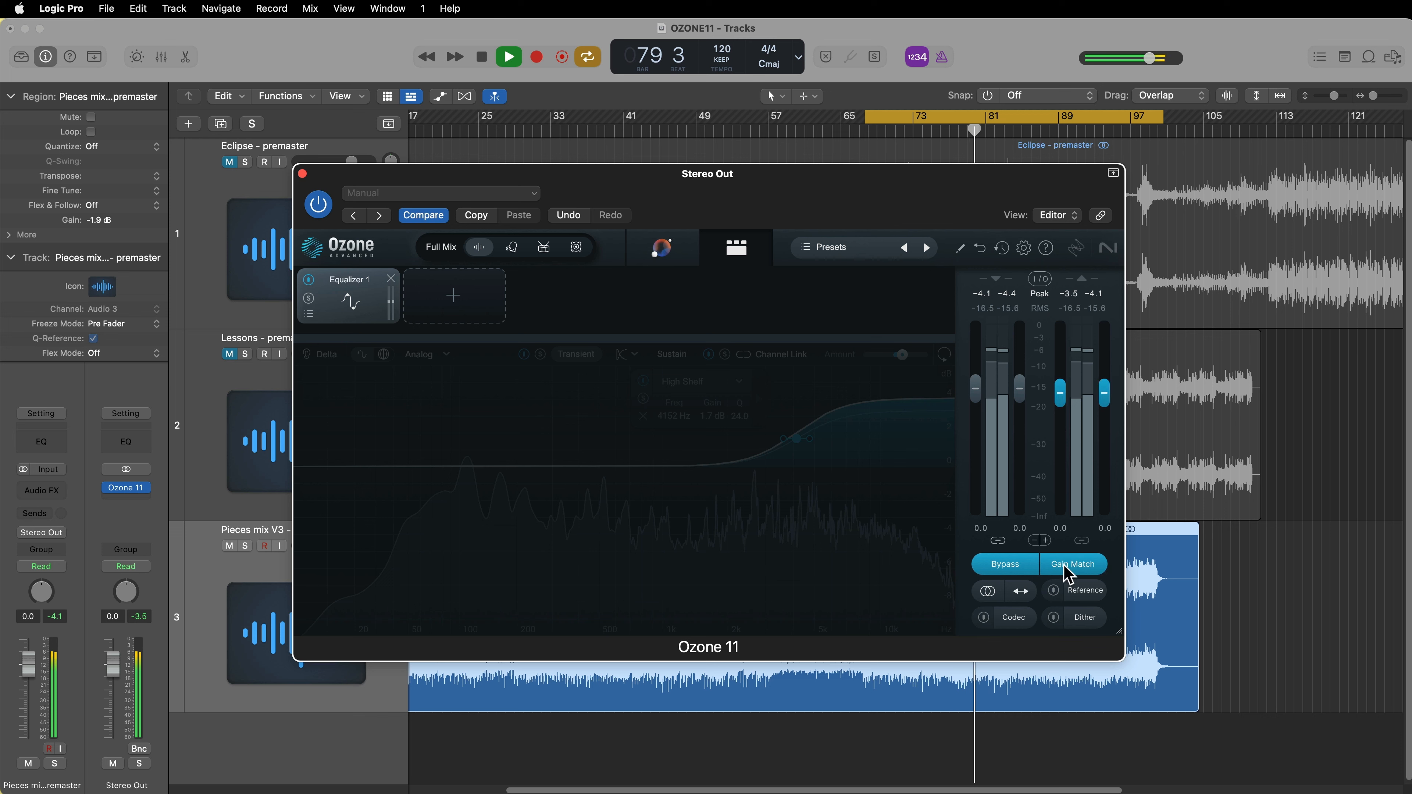
- Compare the gain-matched mix with Ozone active and bypassed, leave it active and stop playback
click(1015, 571)
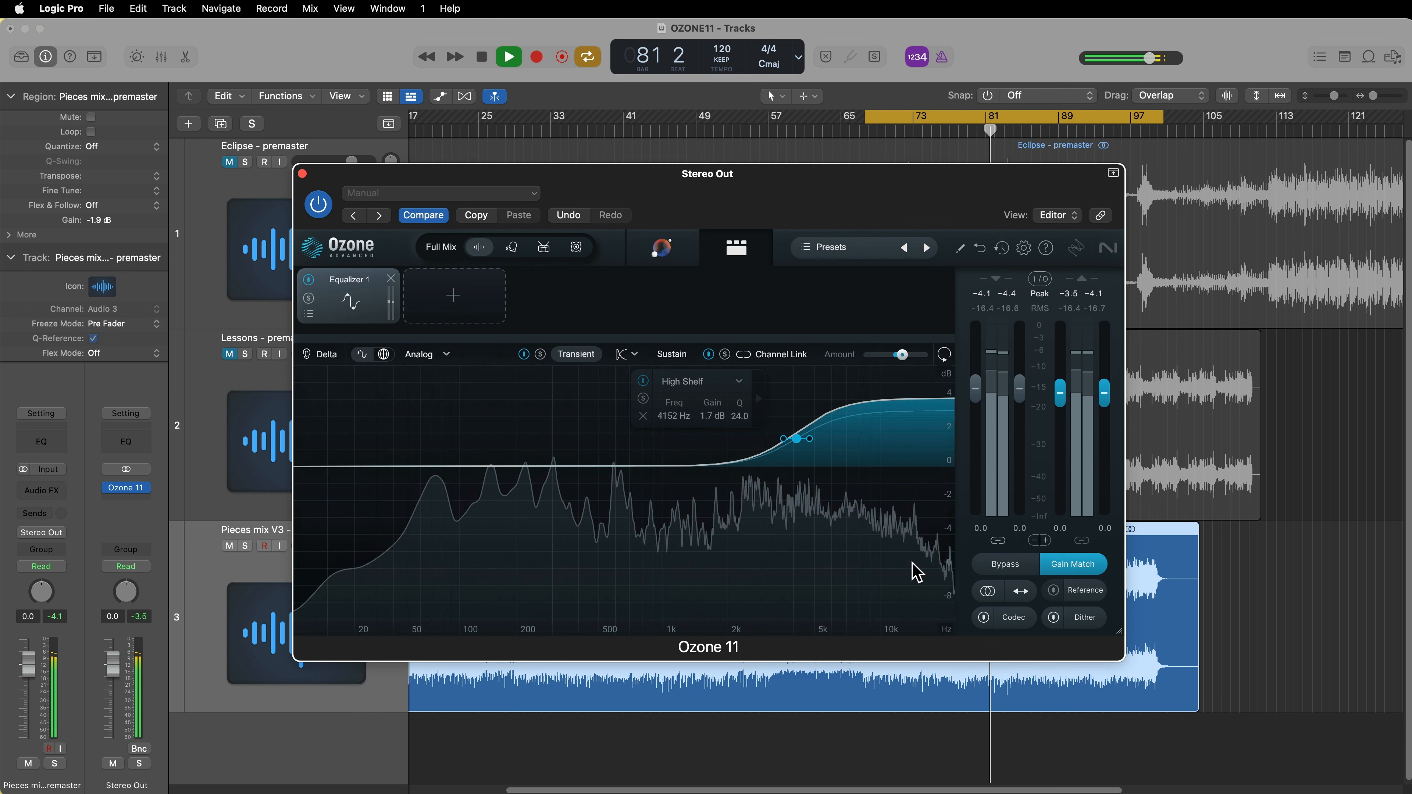
click(1001, 567)
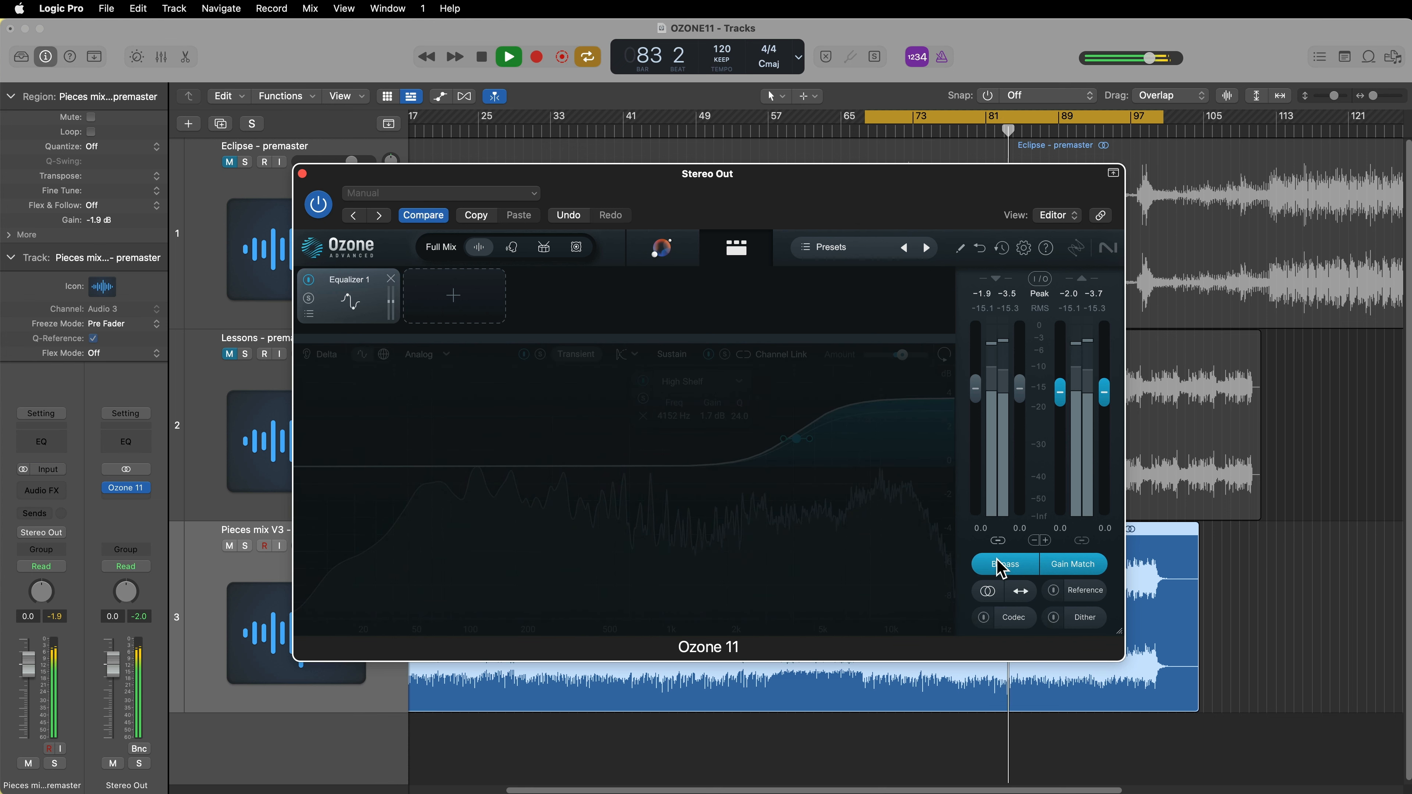
click(1000, 567)
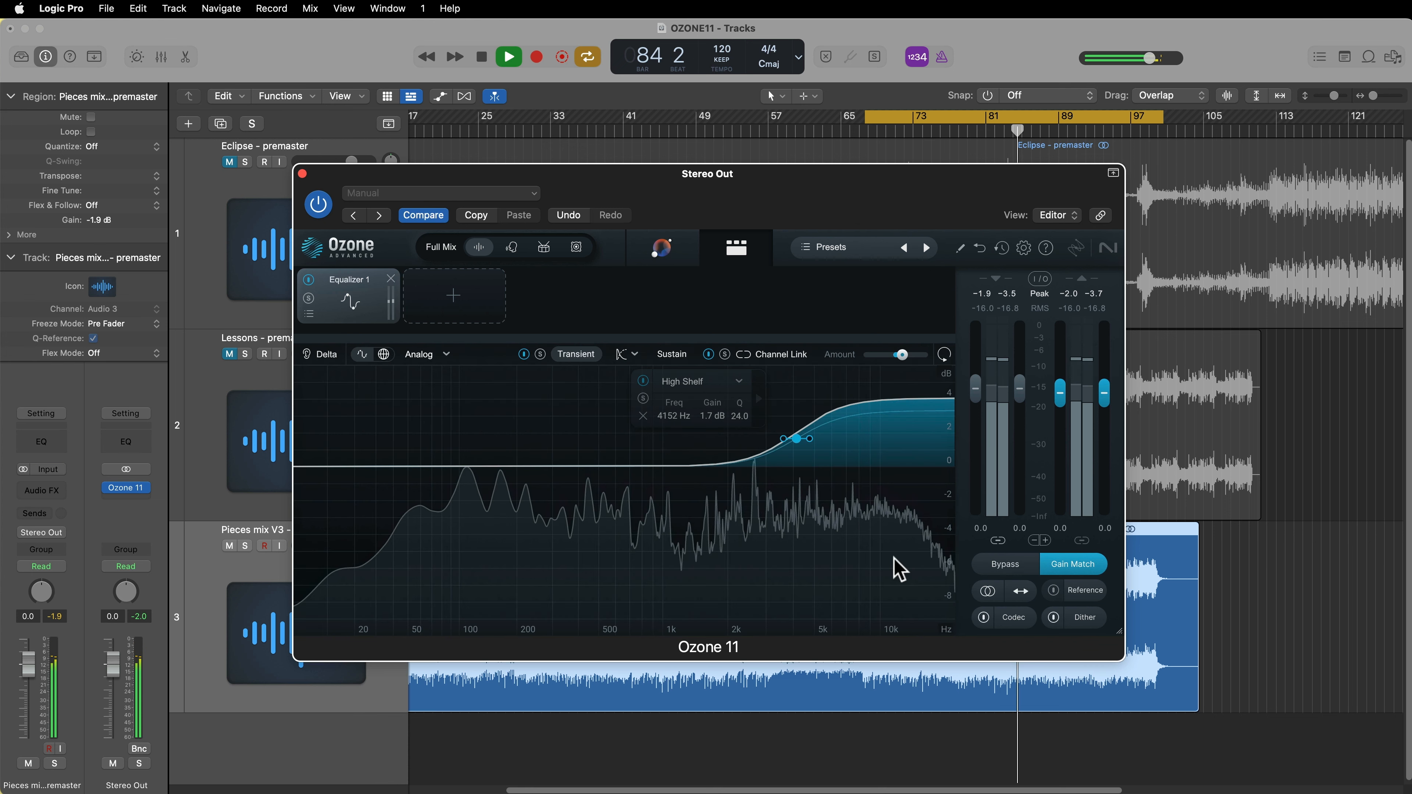
key(space)
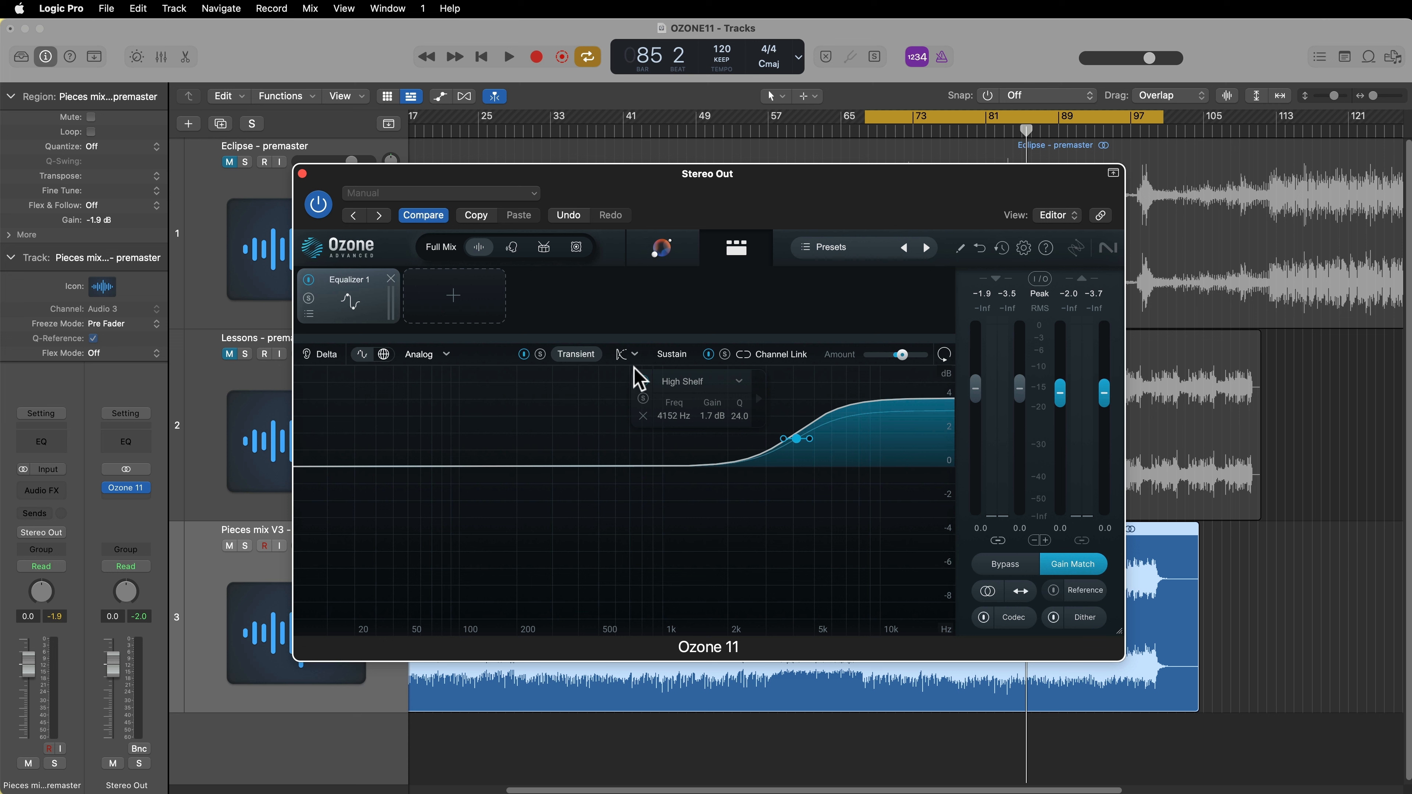
- Shift the Sustain channel's bell to about 259 Hz with a gain of about 1.4 dB
click(671, 356)
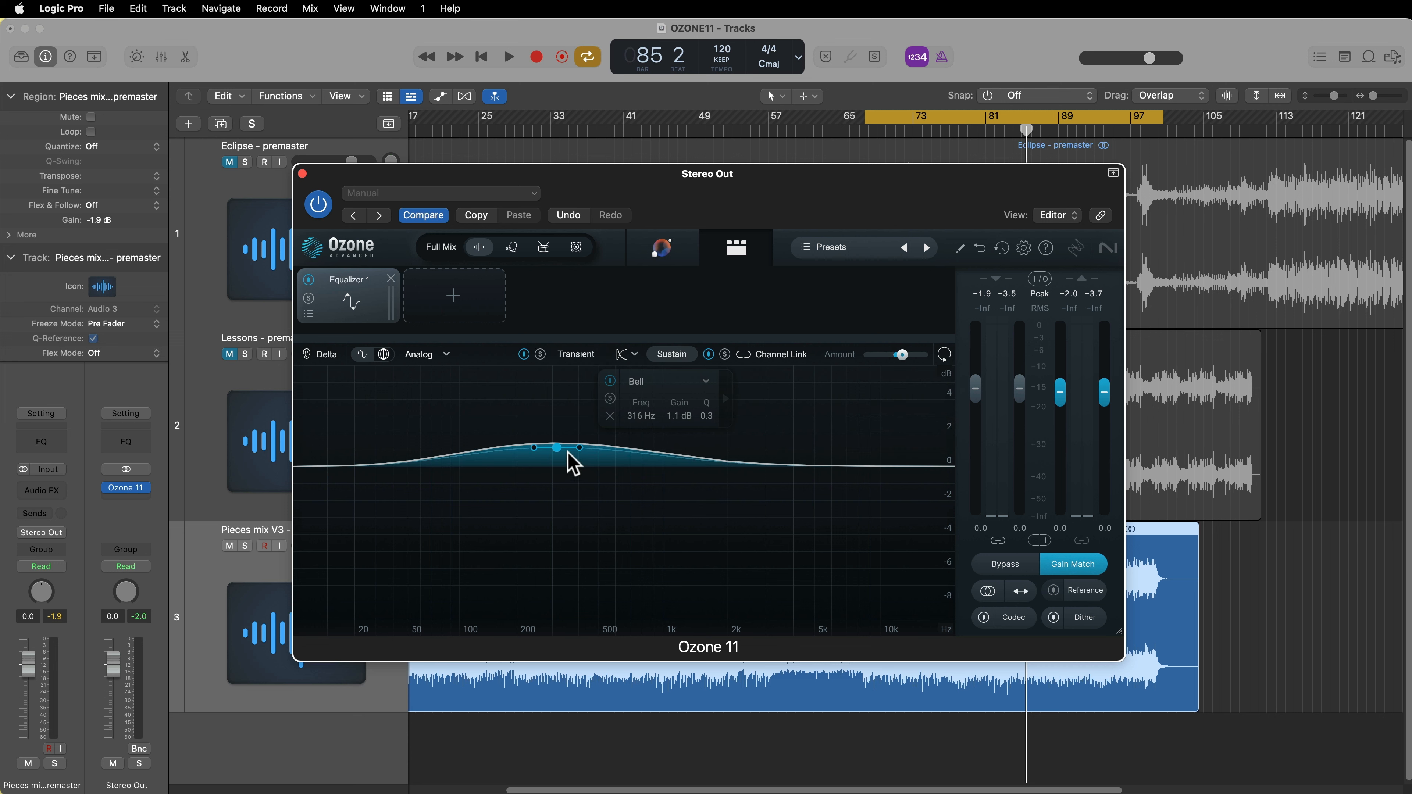
drag(568, 453, 548, 451)
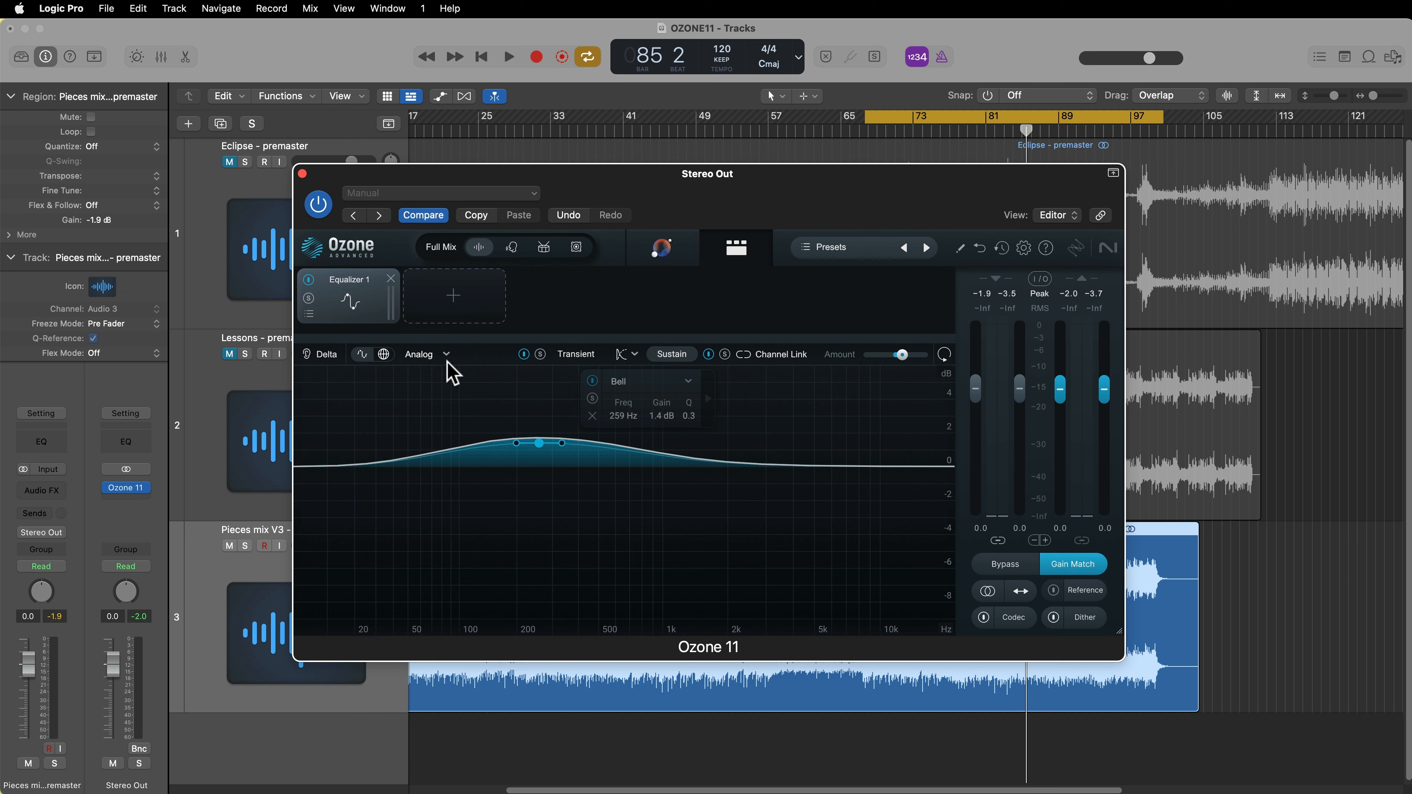
- Add Exciter and Match EQ modules after Equalizer 1 and show the channel-mode options of each
click(467, 311)
click(445, 387)
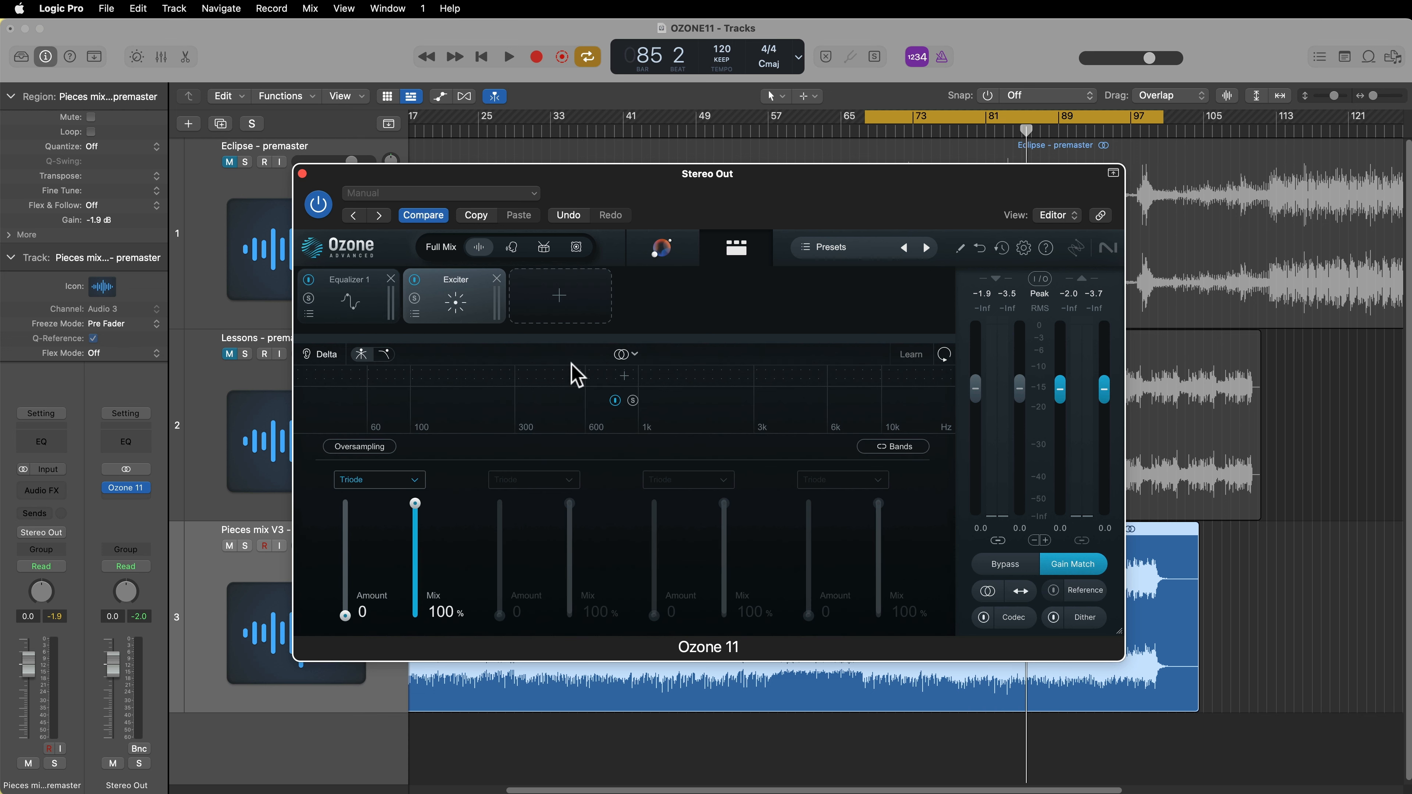
click(625, 355)
click(674, 381)
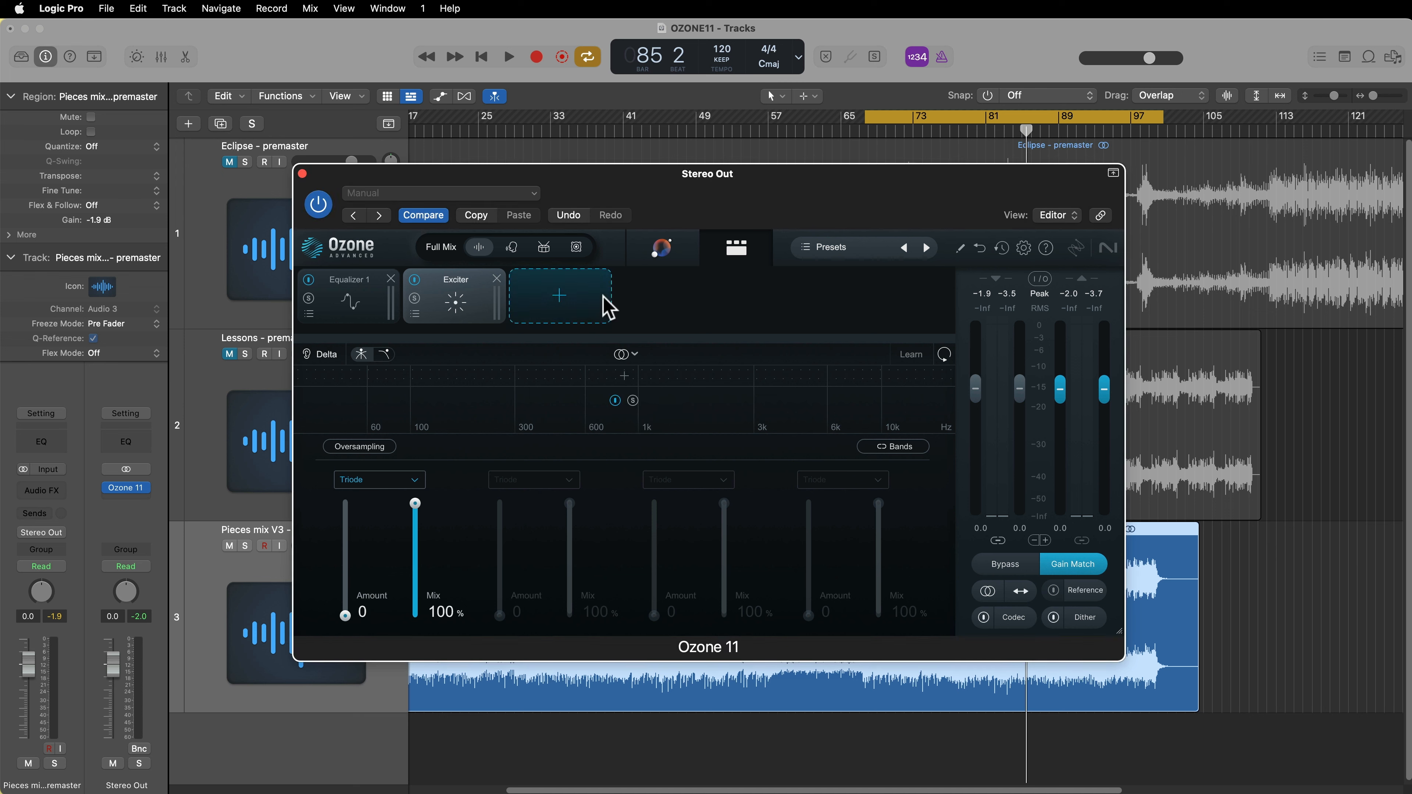
click(607, 303)
click(625, 355)
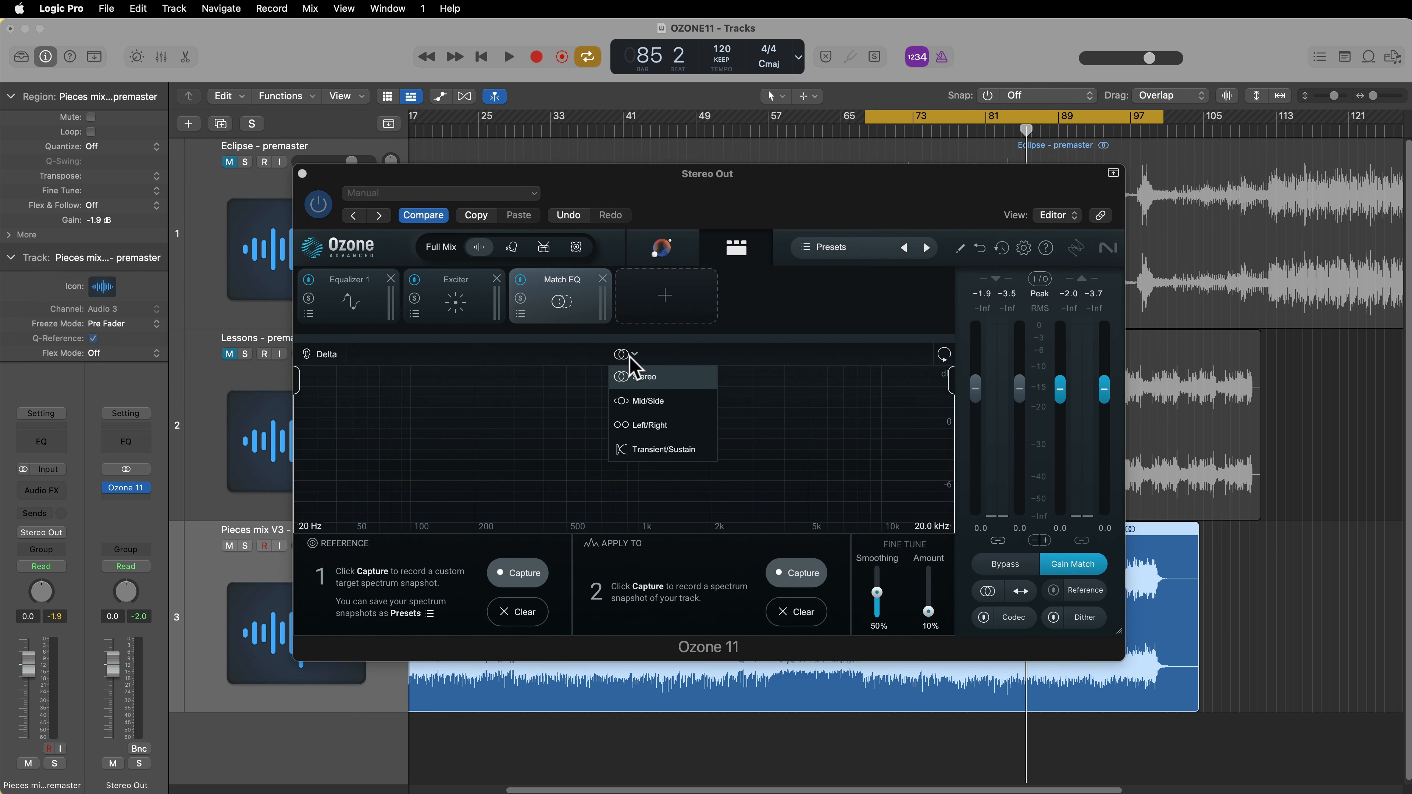
- Add an Imager module to the end of the chain and open its channel-mode options
click(674, 263)
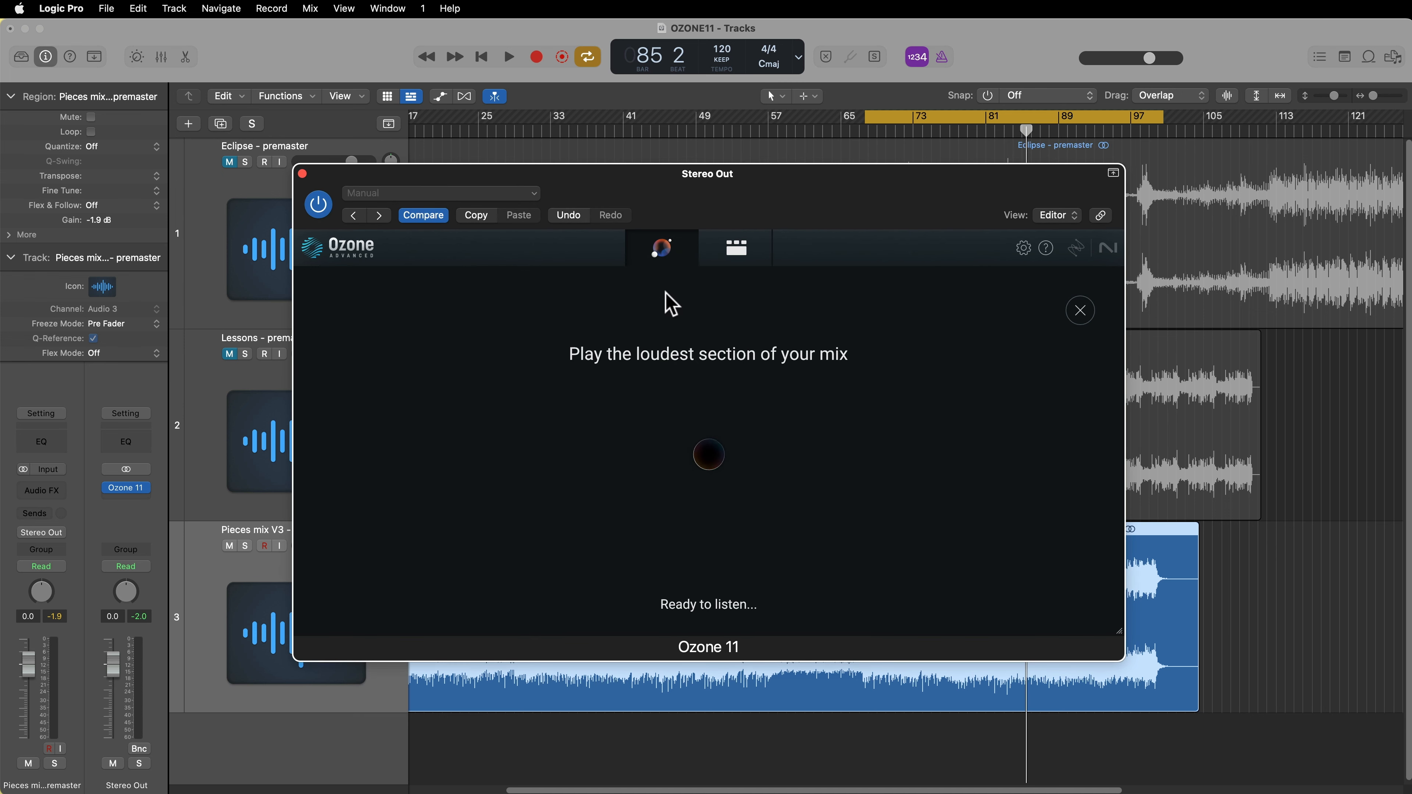
click(711, 261)
click(674, 307)
click(656, 407)
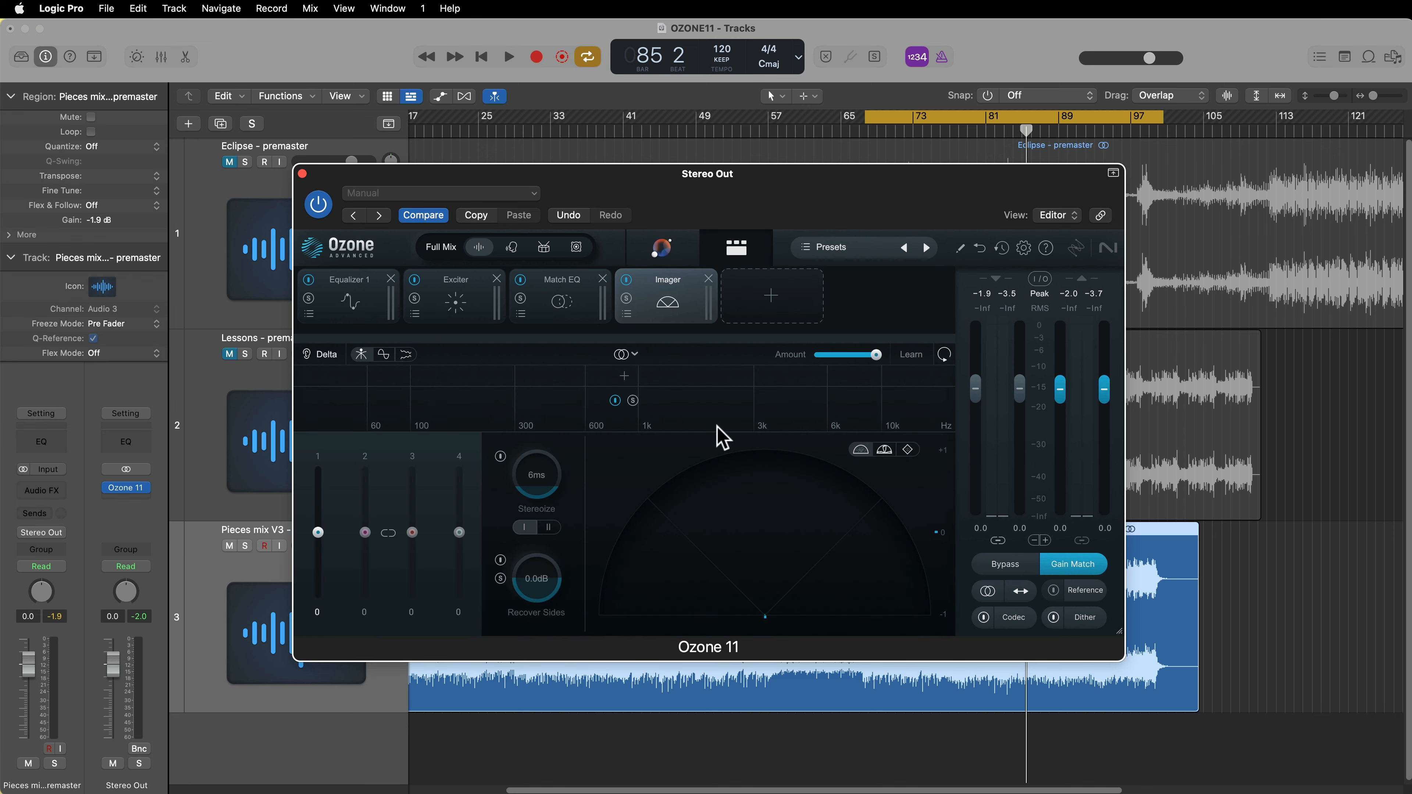
click(626, 354)
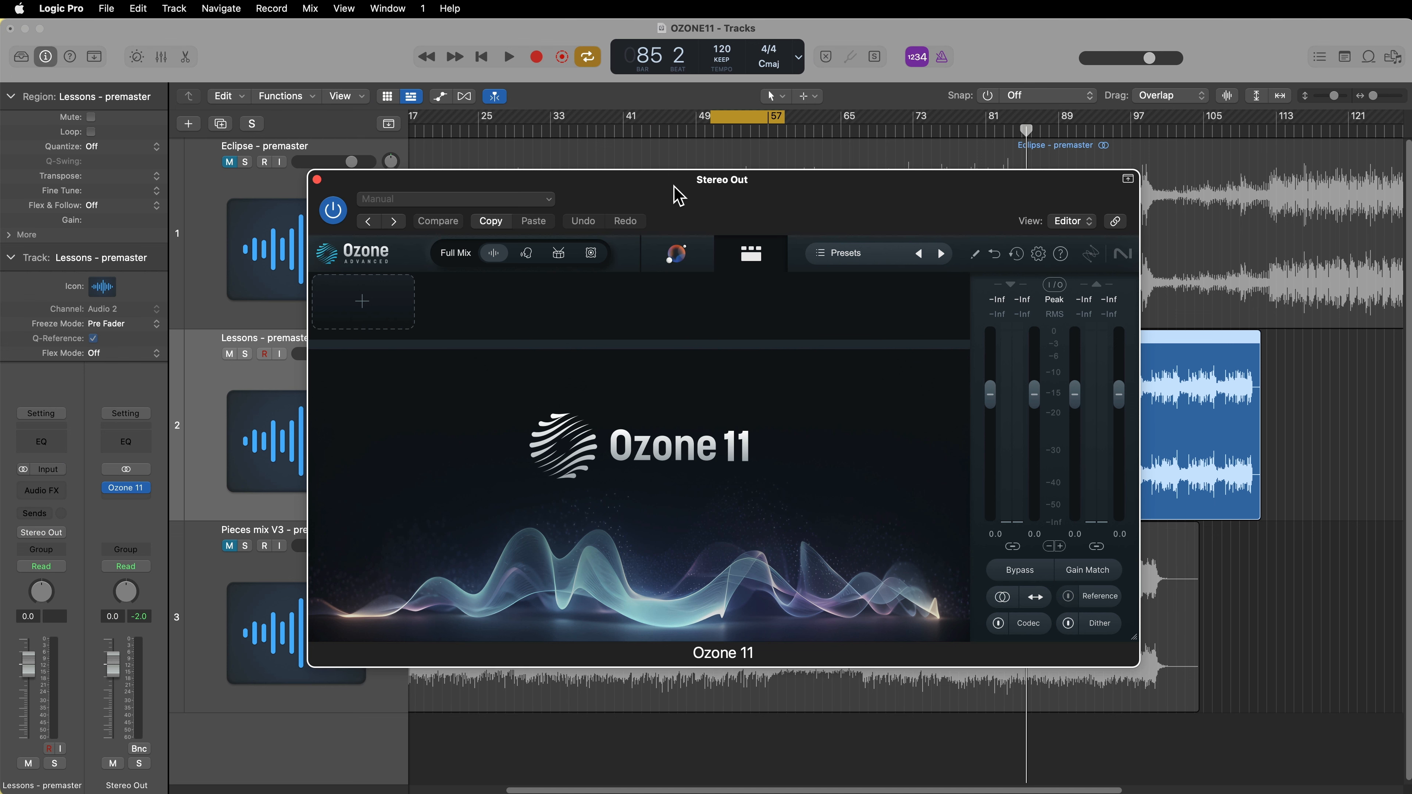
- Run the Ozone Assistant on the Lessons premaster by playing its looped section until the analysis finishes
click(679, 257)
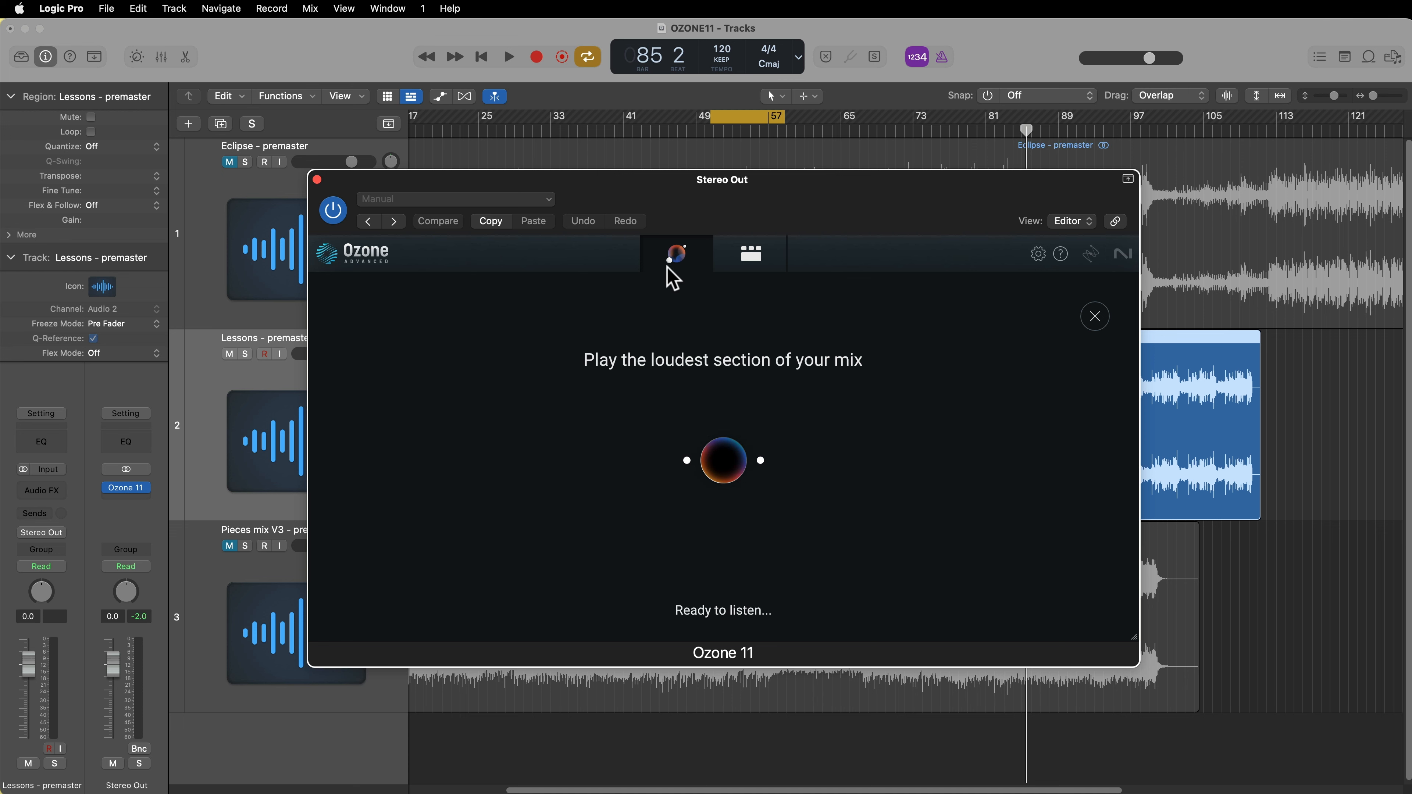
click(749, 266)
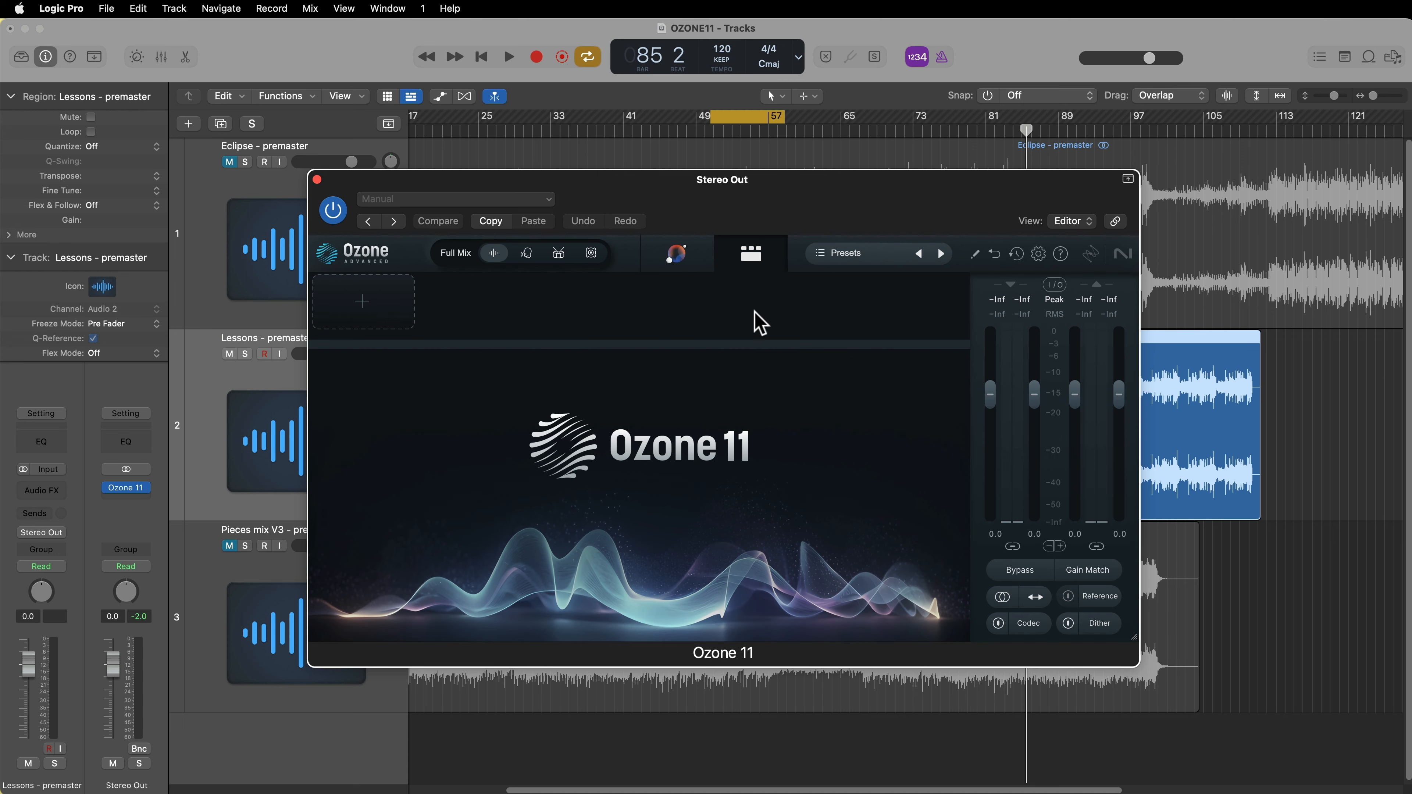
click(695, 266)
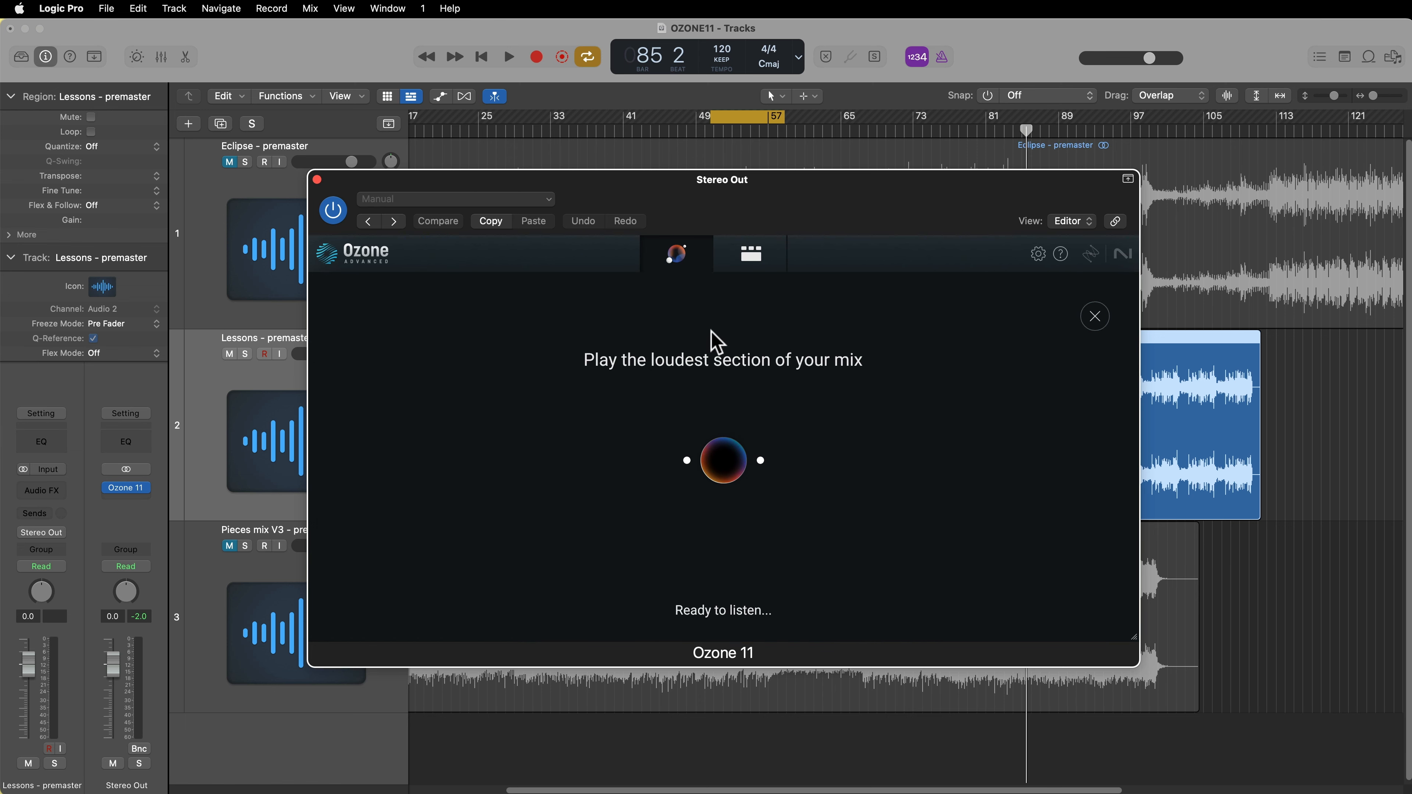
click(757, 268)
click(676, 257)
key(space)
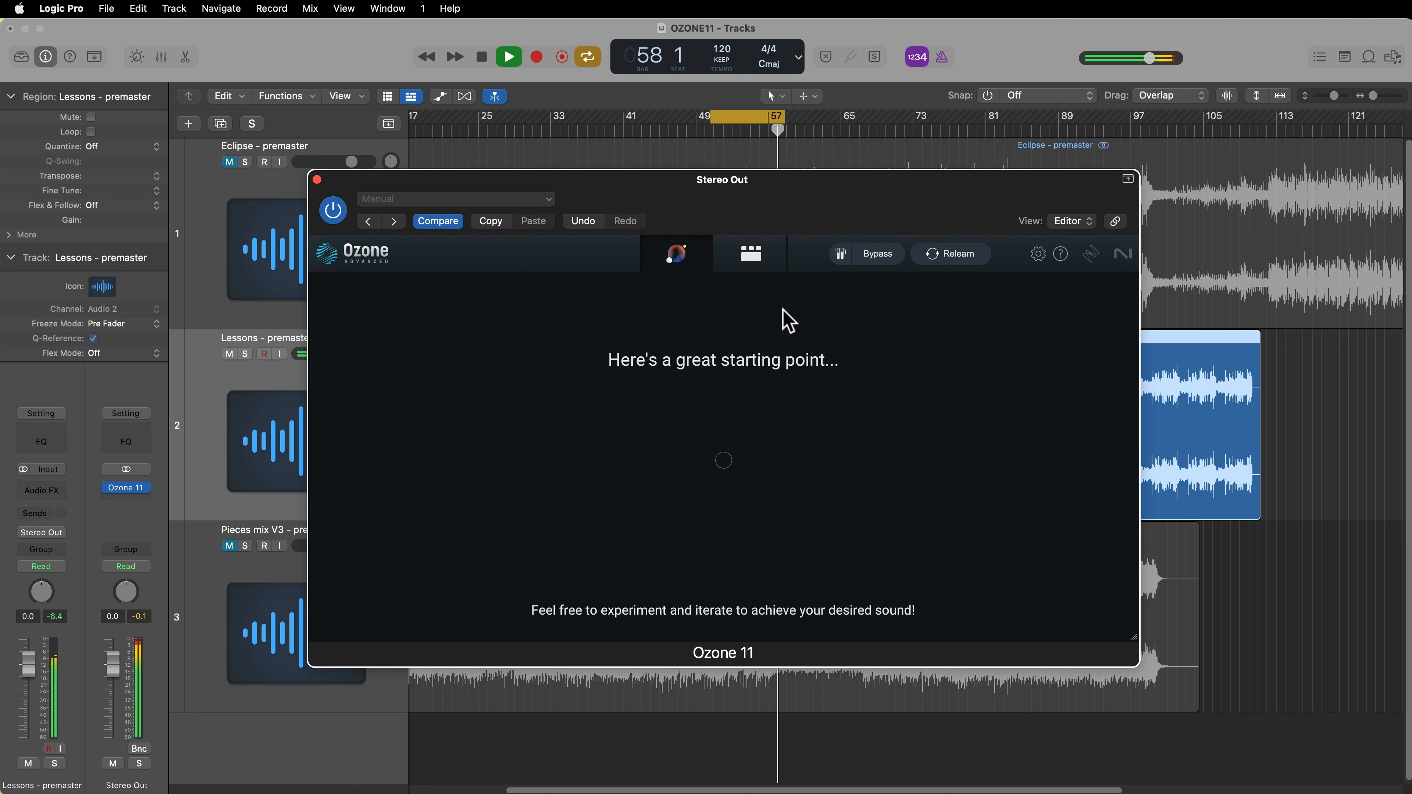
key(space)
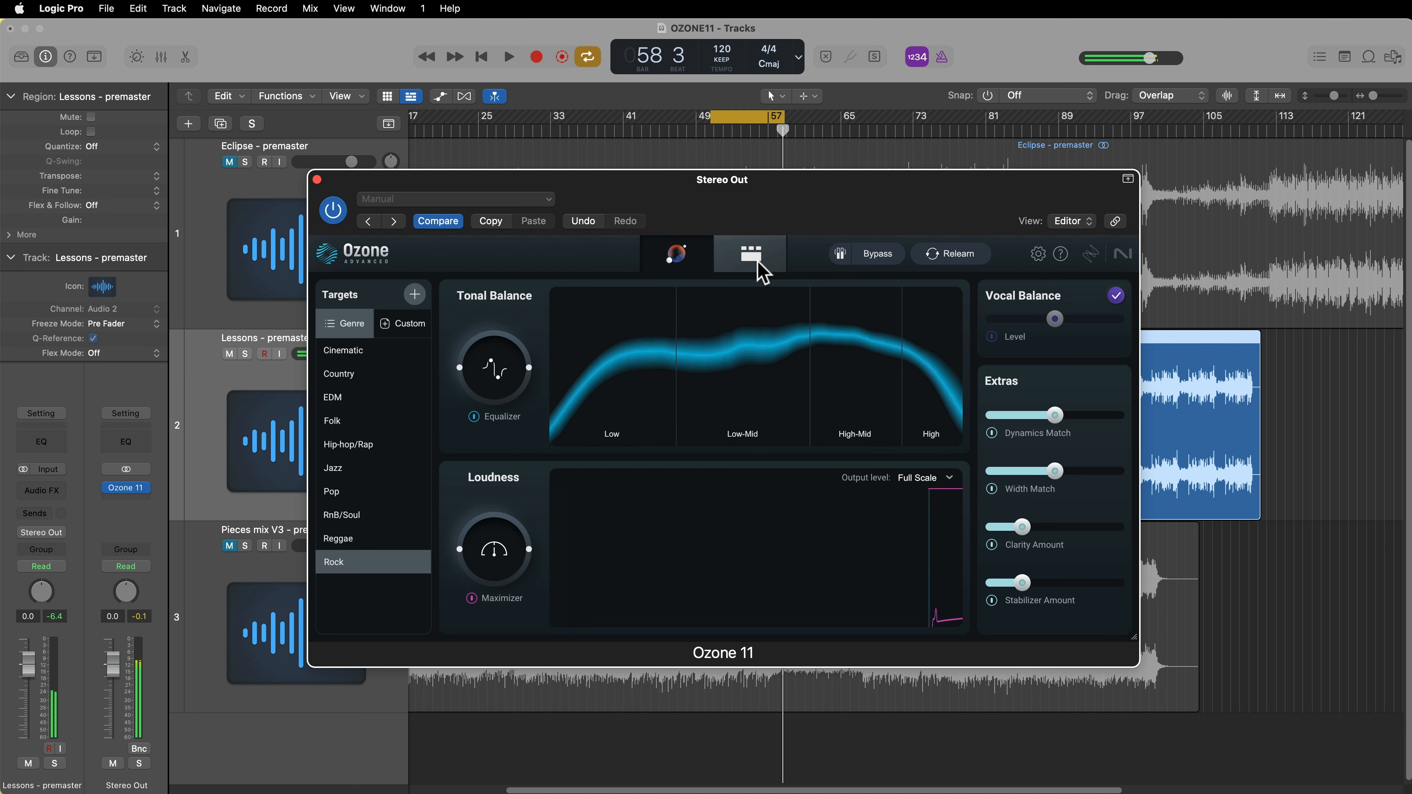
- Remove the Maximizer from the end of the Assistant's module chain and return to the Assistant view
click(757, 272)
scroll(779, 344, right, 5)
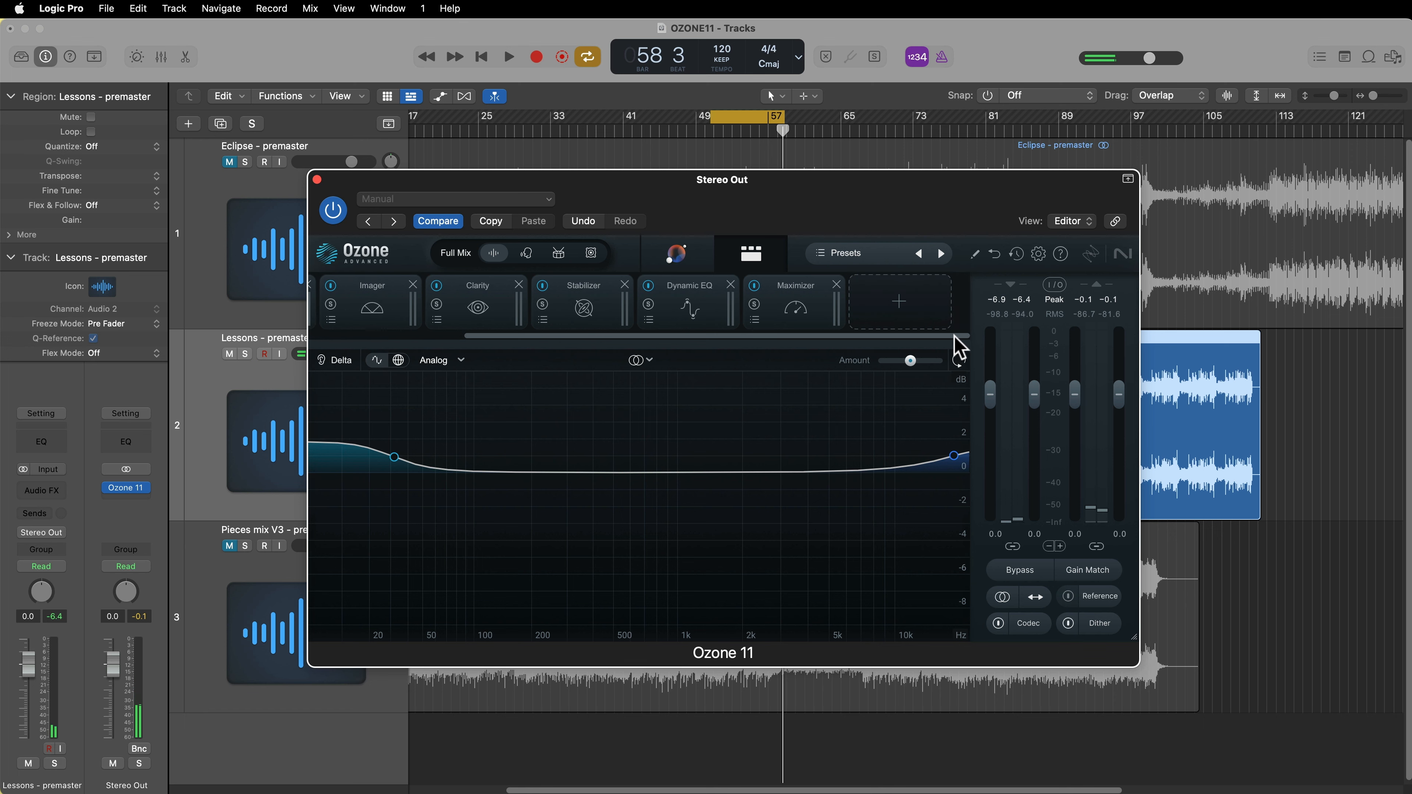
click(691, 268)
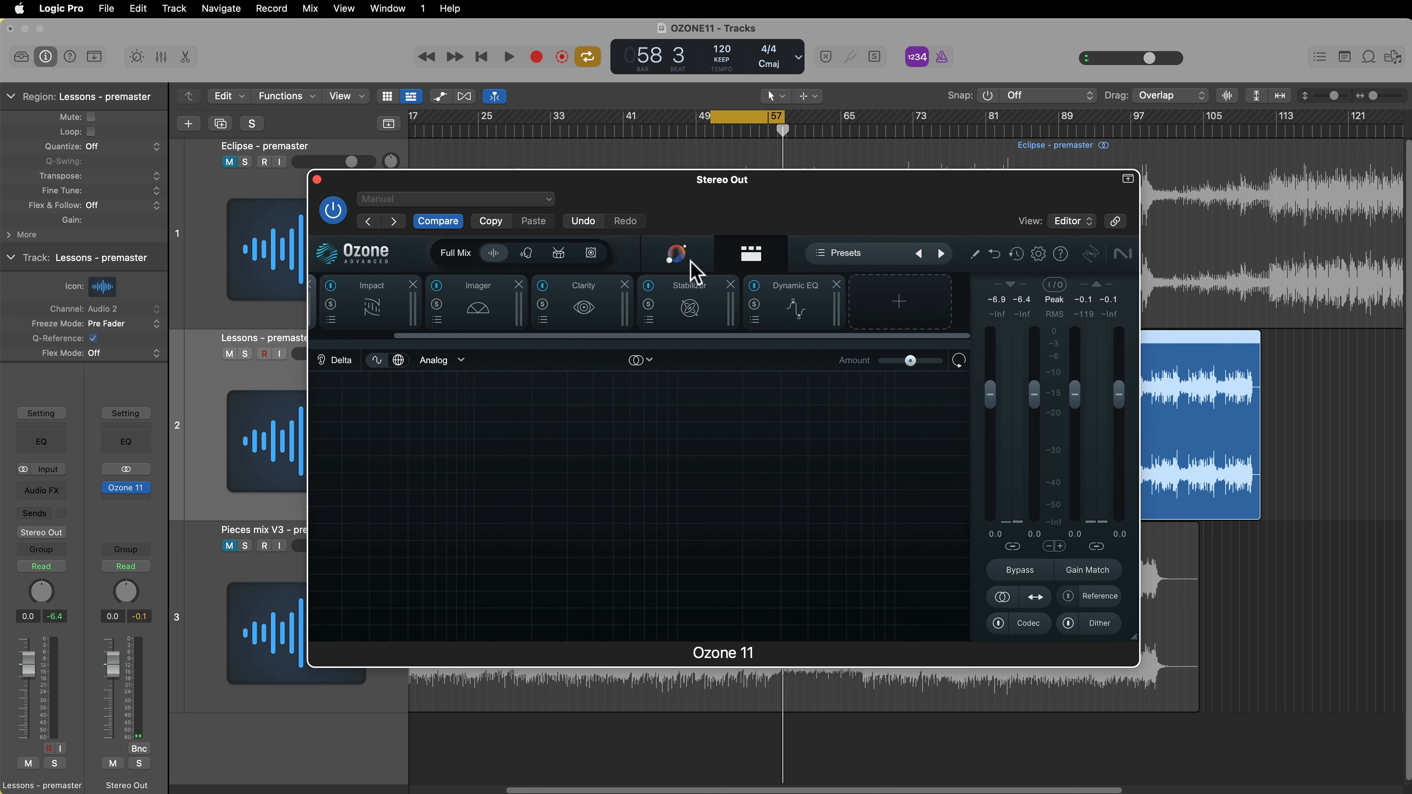
click(758, 272)
click(691, 268)
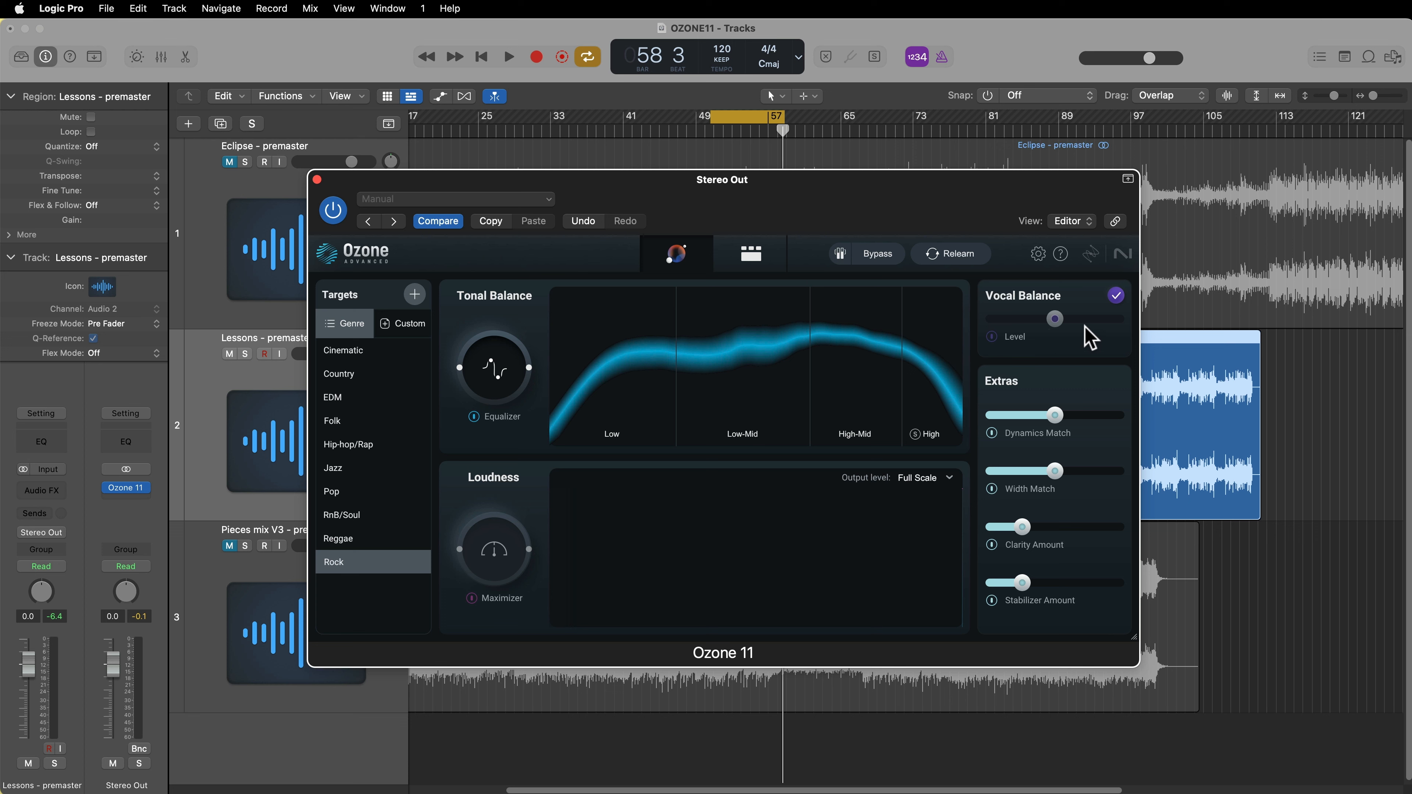
- Compare the Assistant view, including Vocal Balance, with the detailed module chain, and examine which modules can be added
click(750, 253)
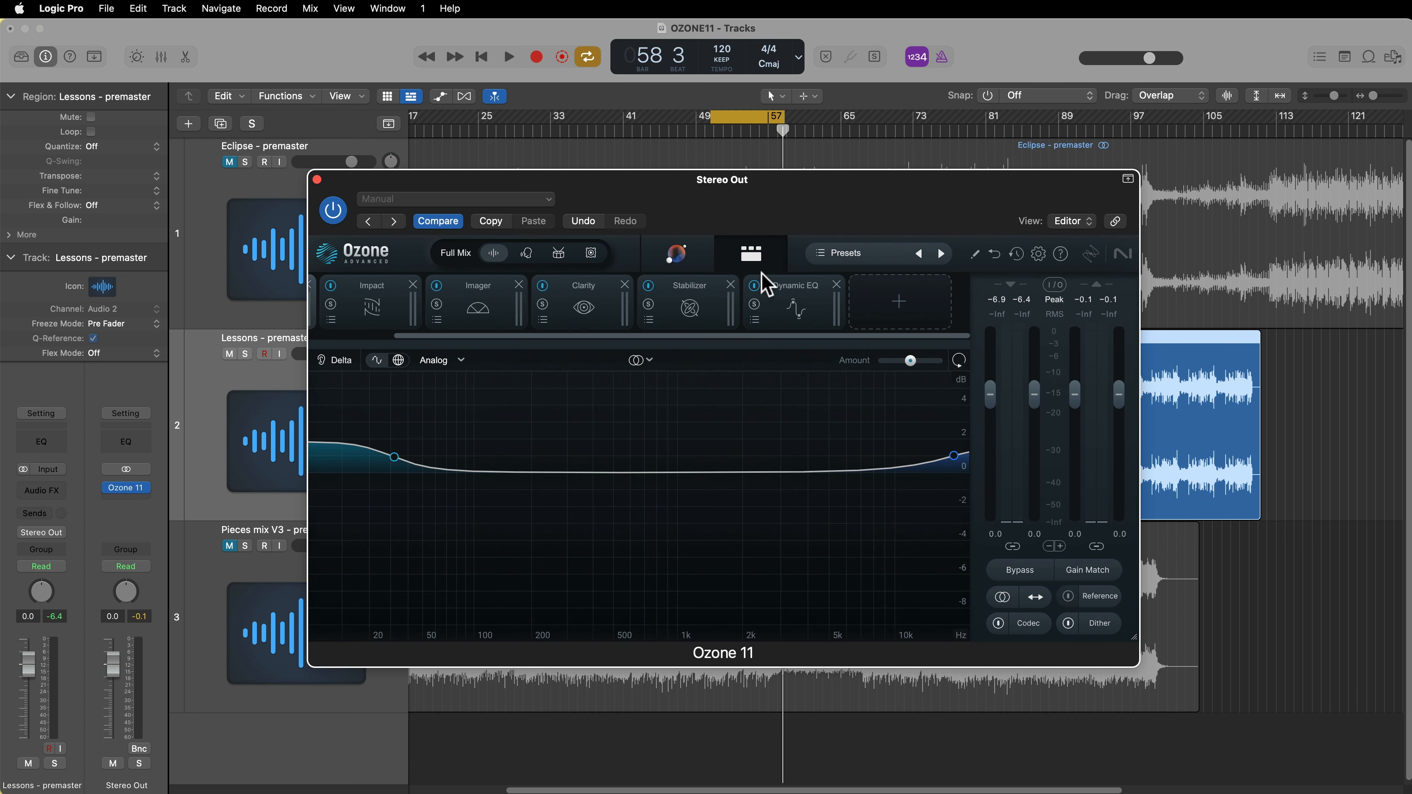
click(703, 258)
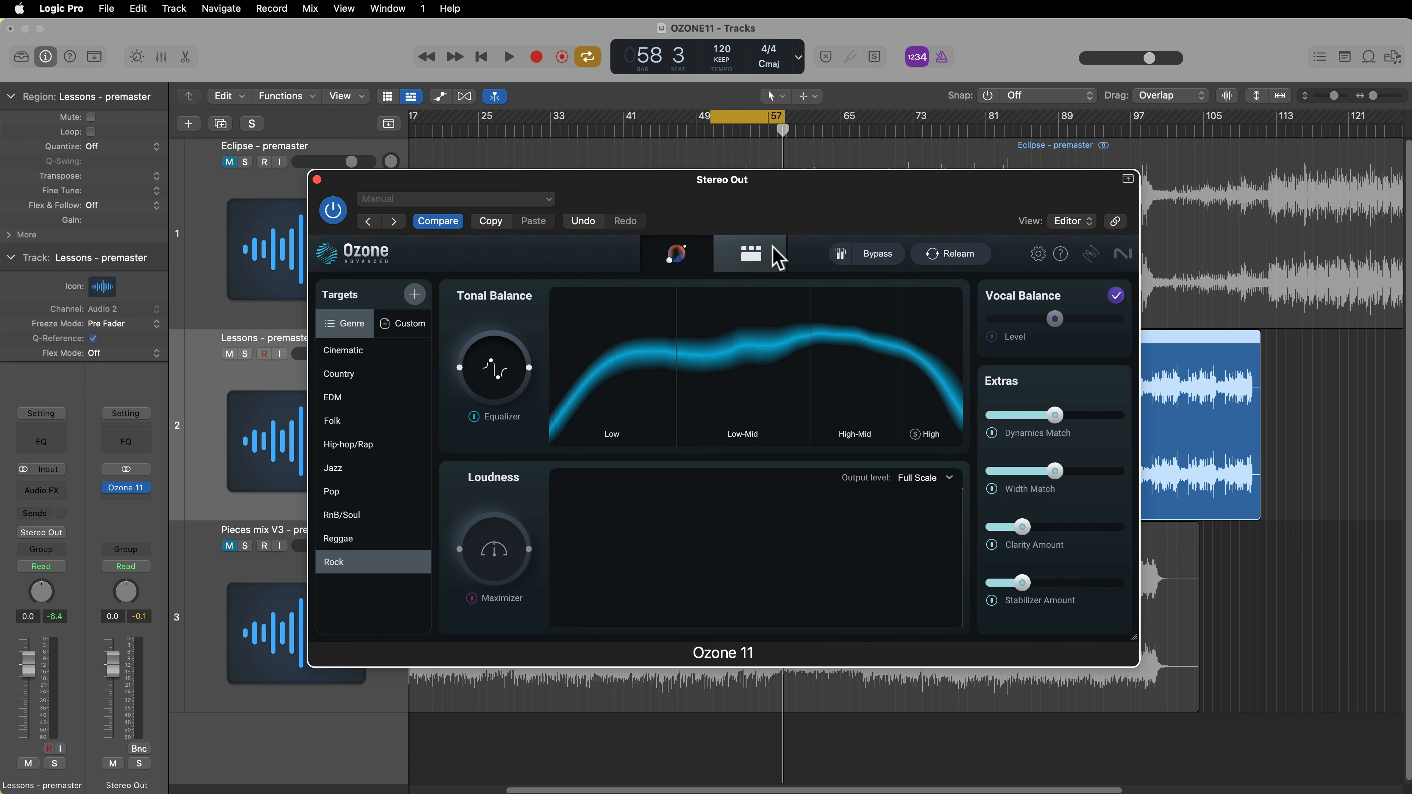
click(766, 255)
click(903, 310)
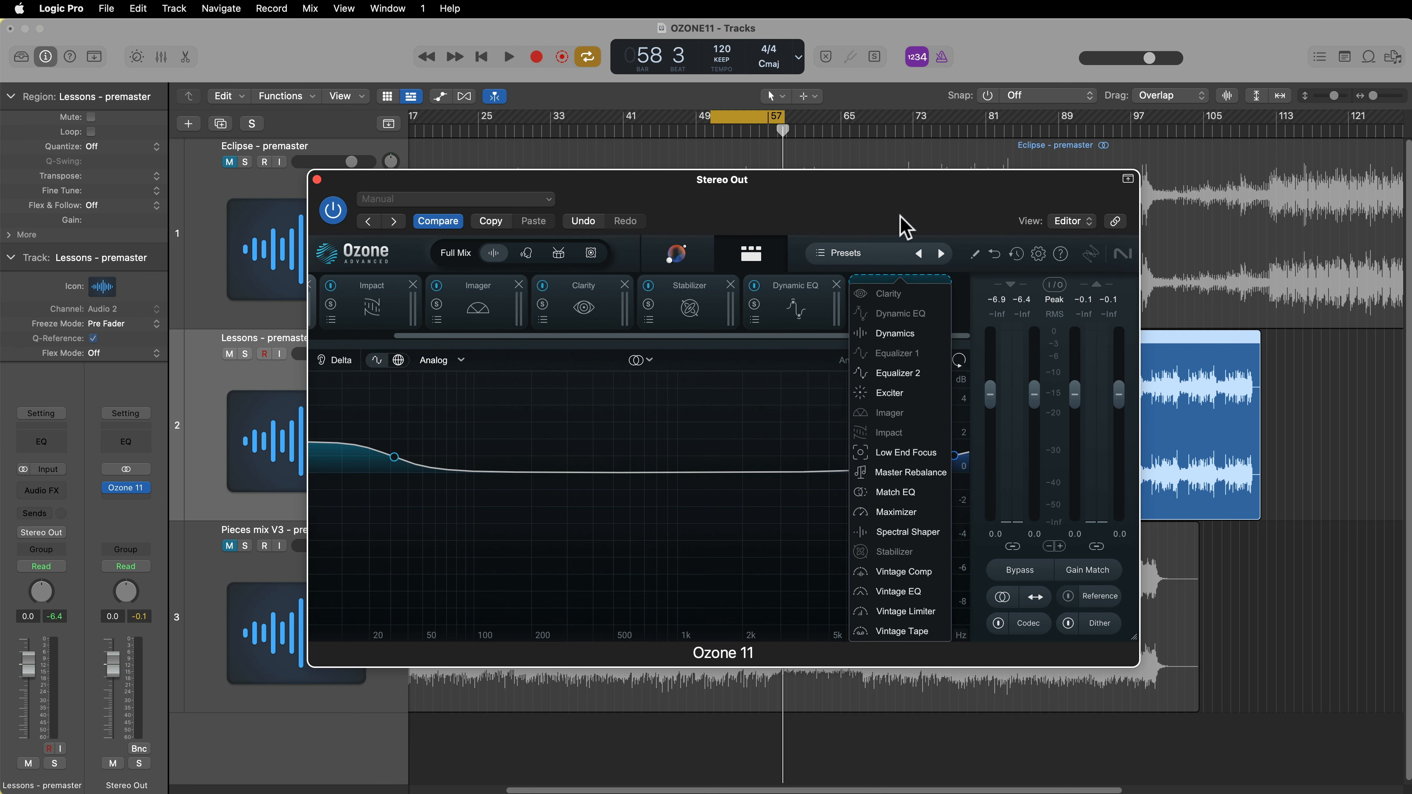
click(703, 261)
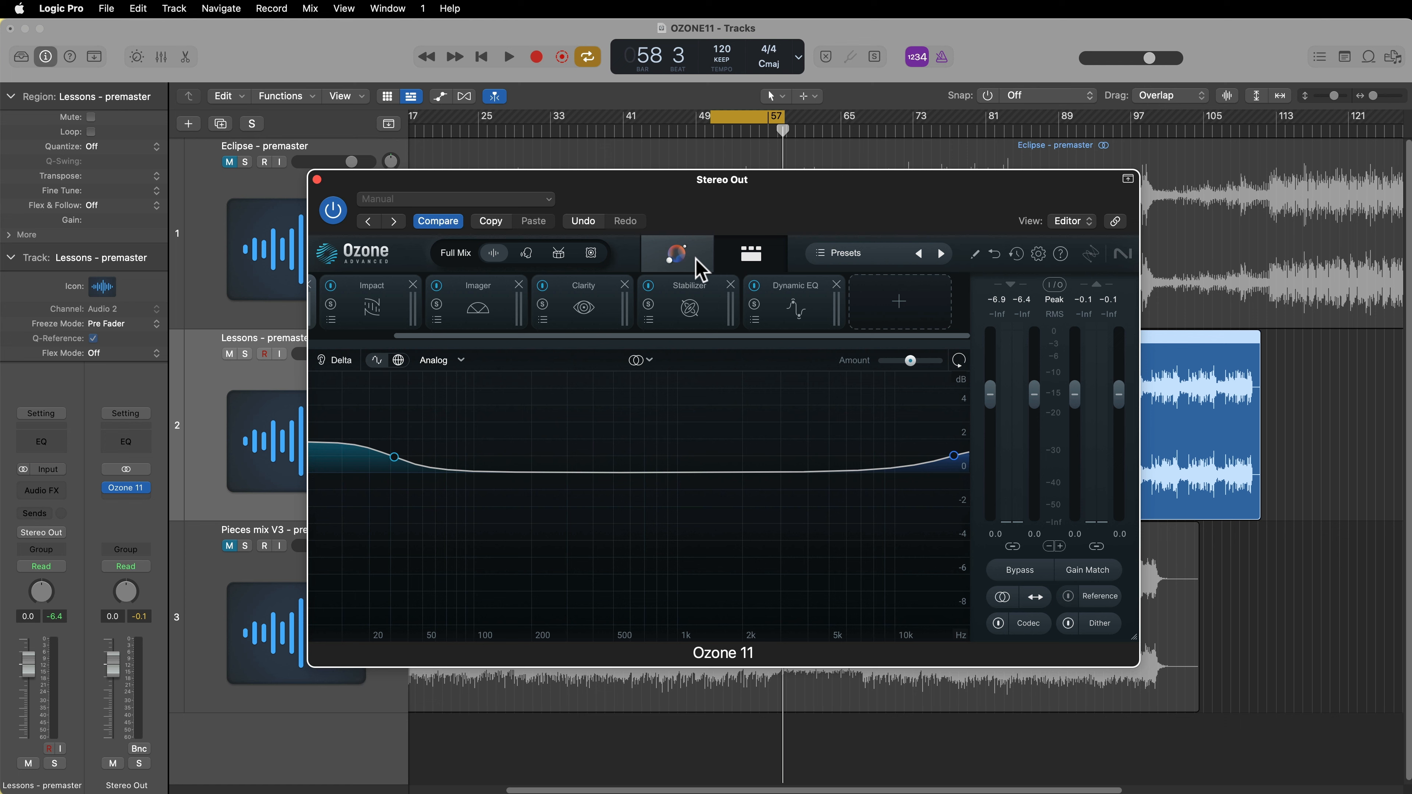
click(698, 262)
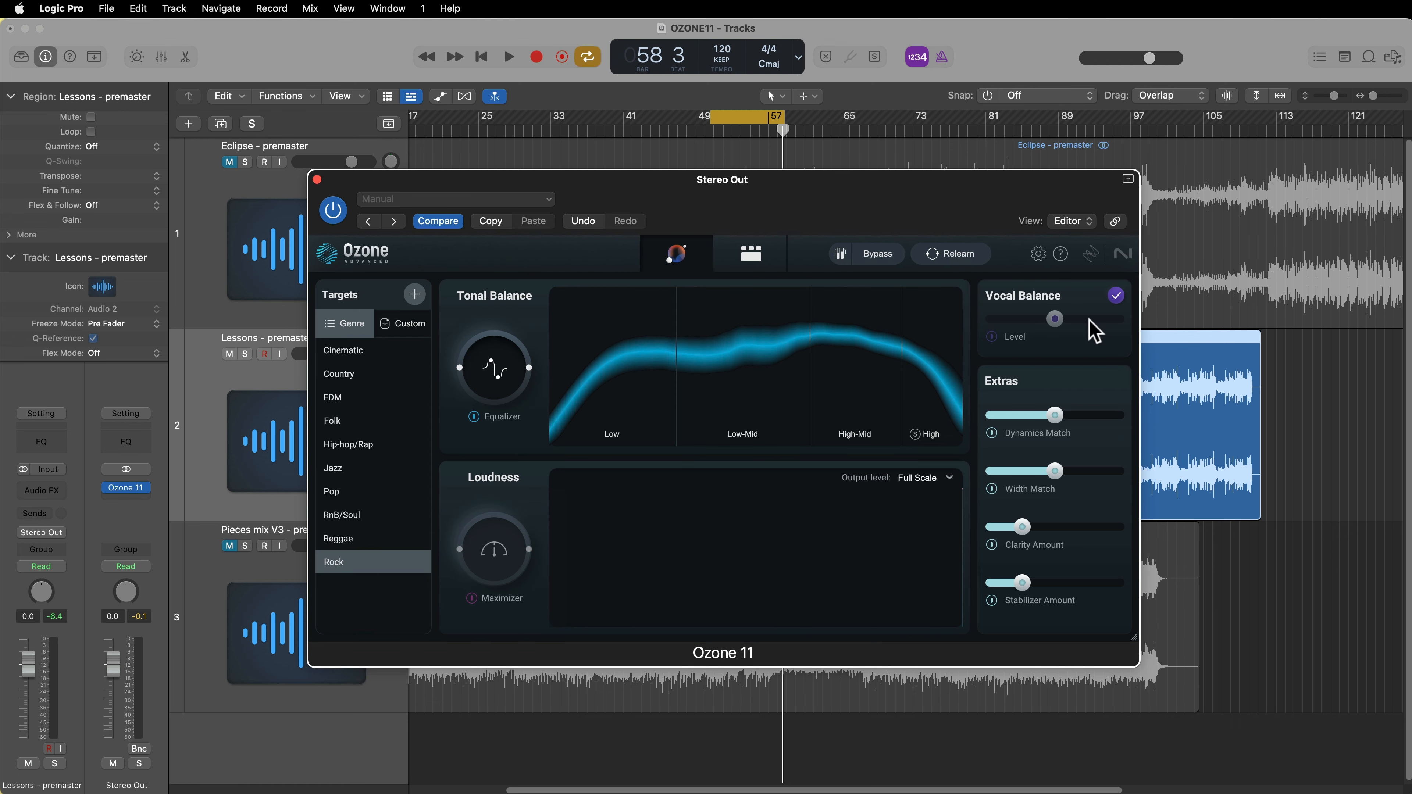
click(765, 266)
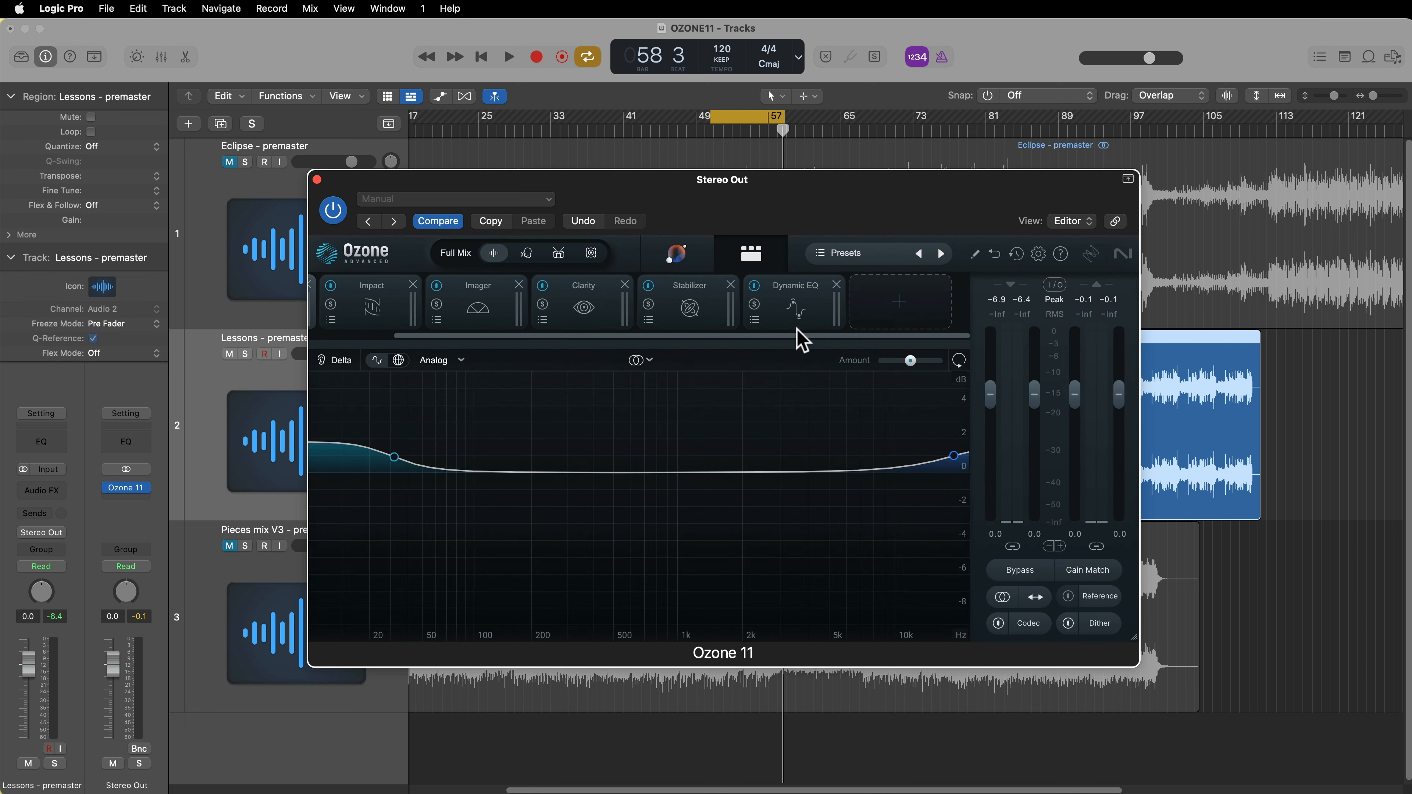
- Check whether Master Rebalance is among the addable modules, and compare the module chain with the Assistant view again
click(915, 309)
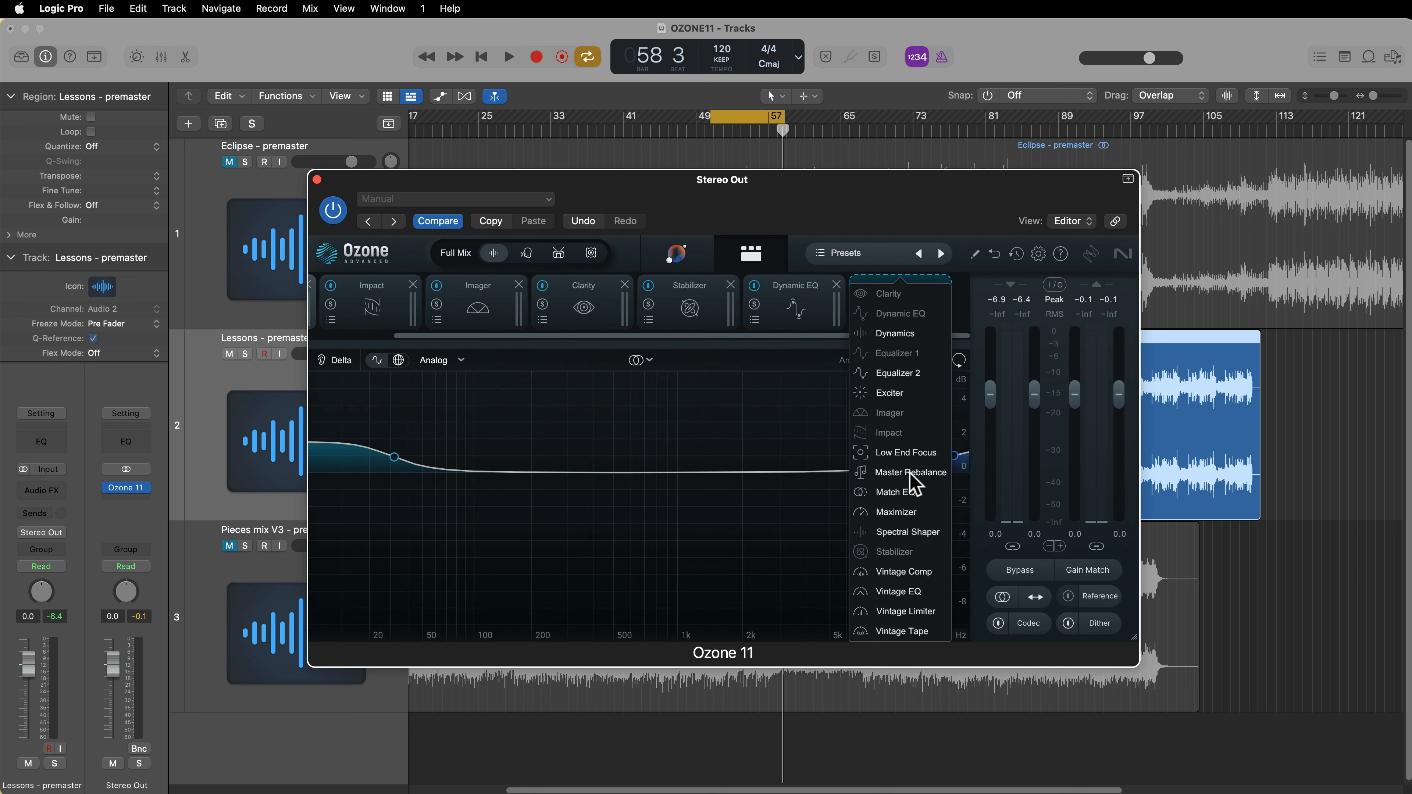
click(887, 281)
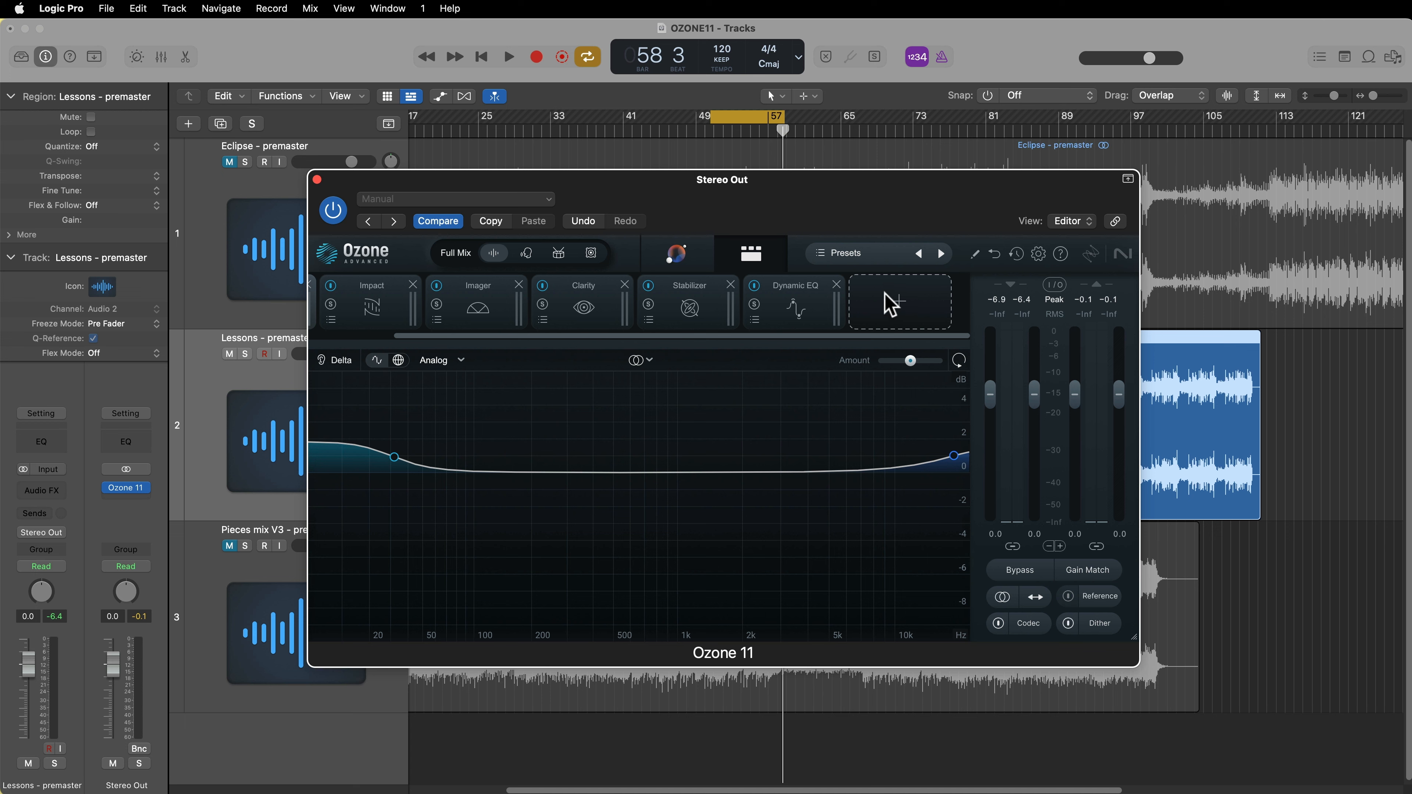
click(700, 262)
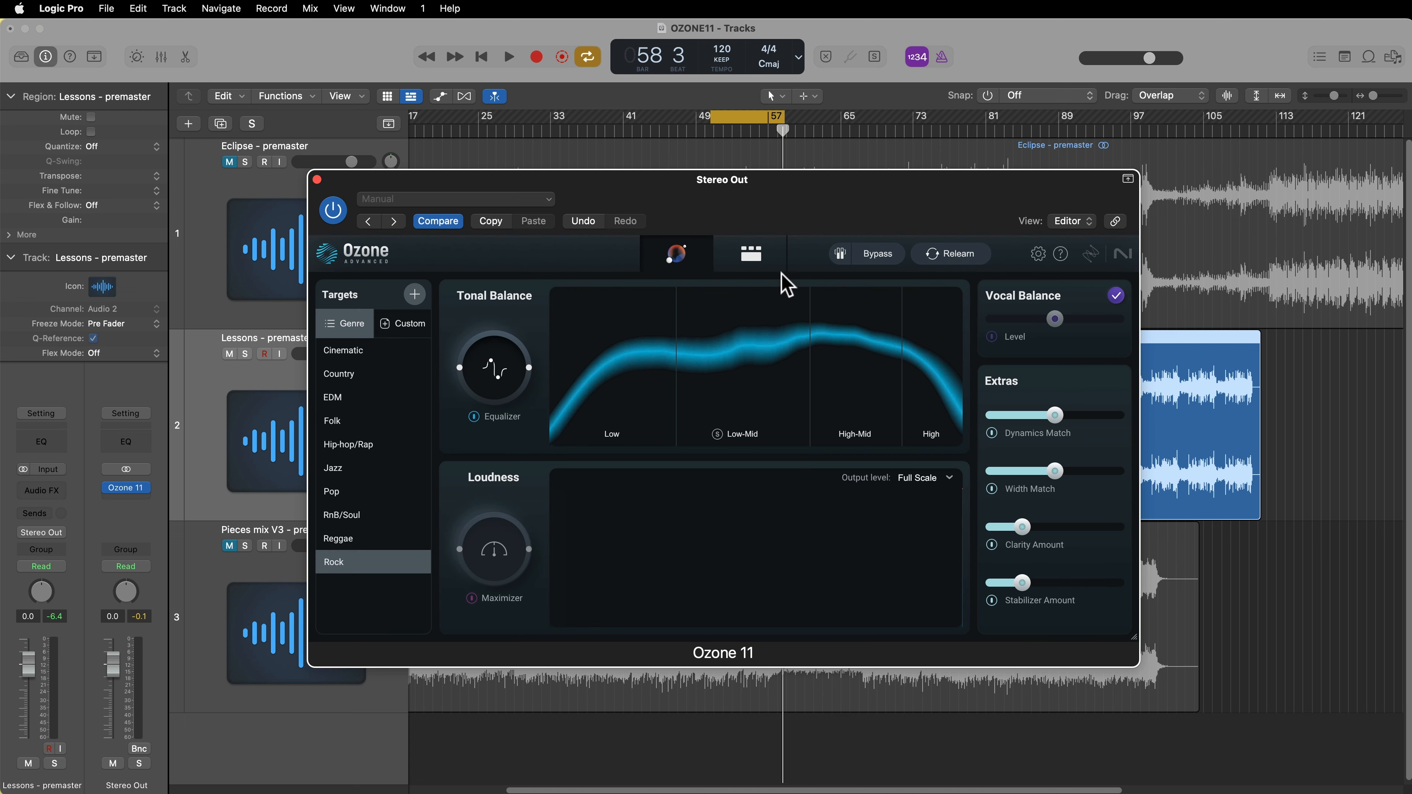
click(775, 273)
click(703, 263)
- Close the Ozone 11 window, remove the plug-in from the Stereo Out, and select the Lessons premaster track
click(317, 179)
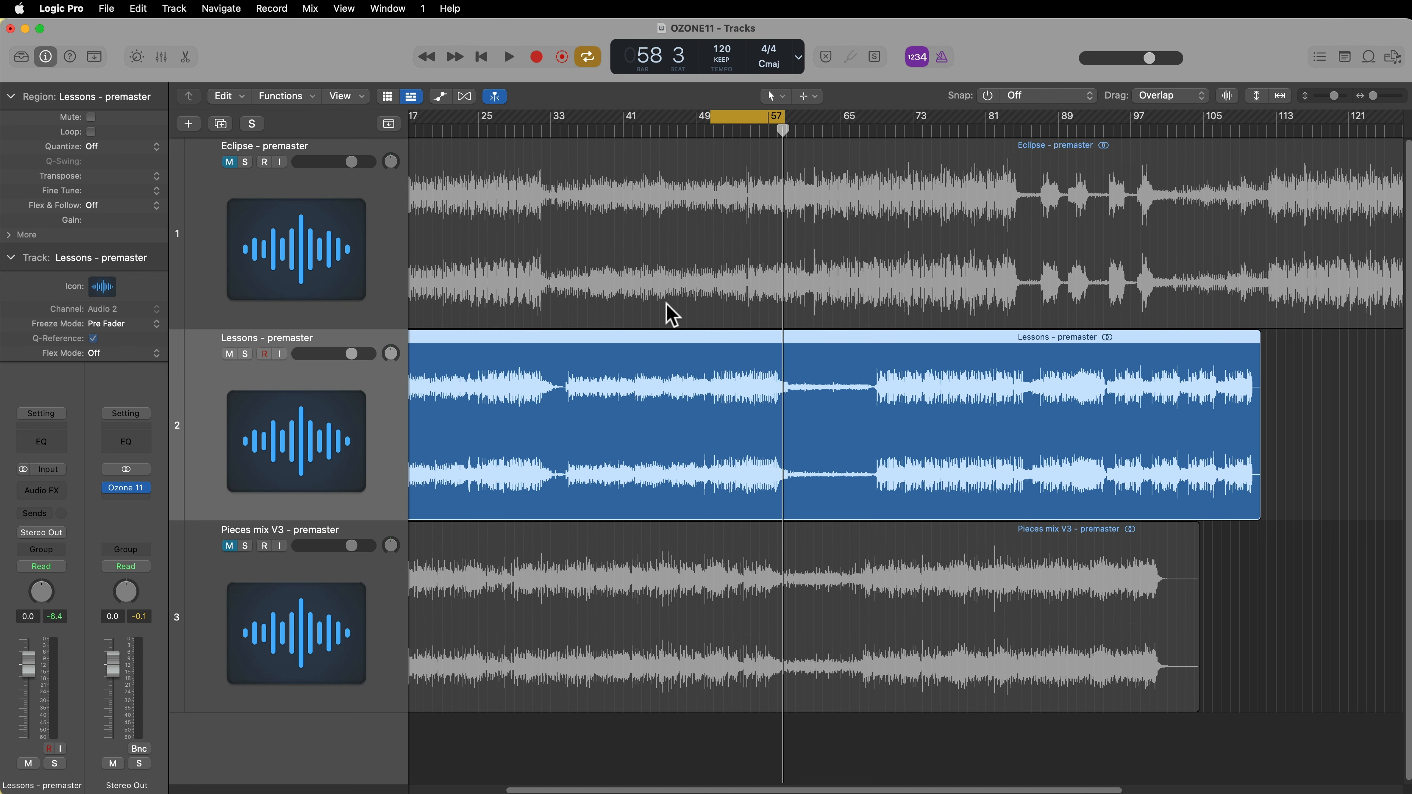
click(822, 257)
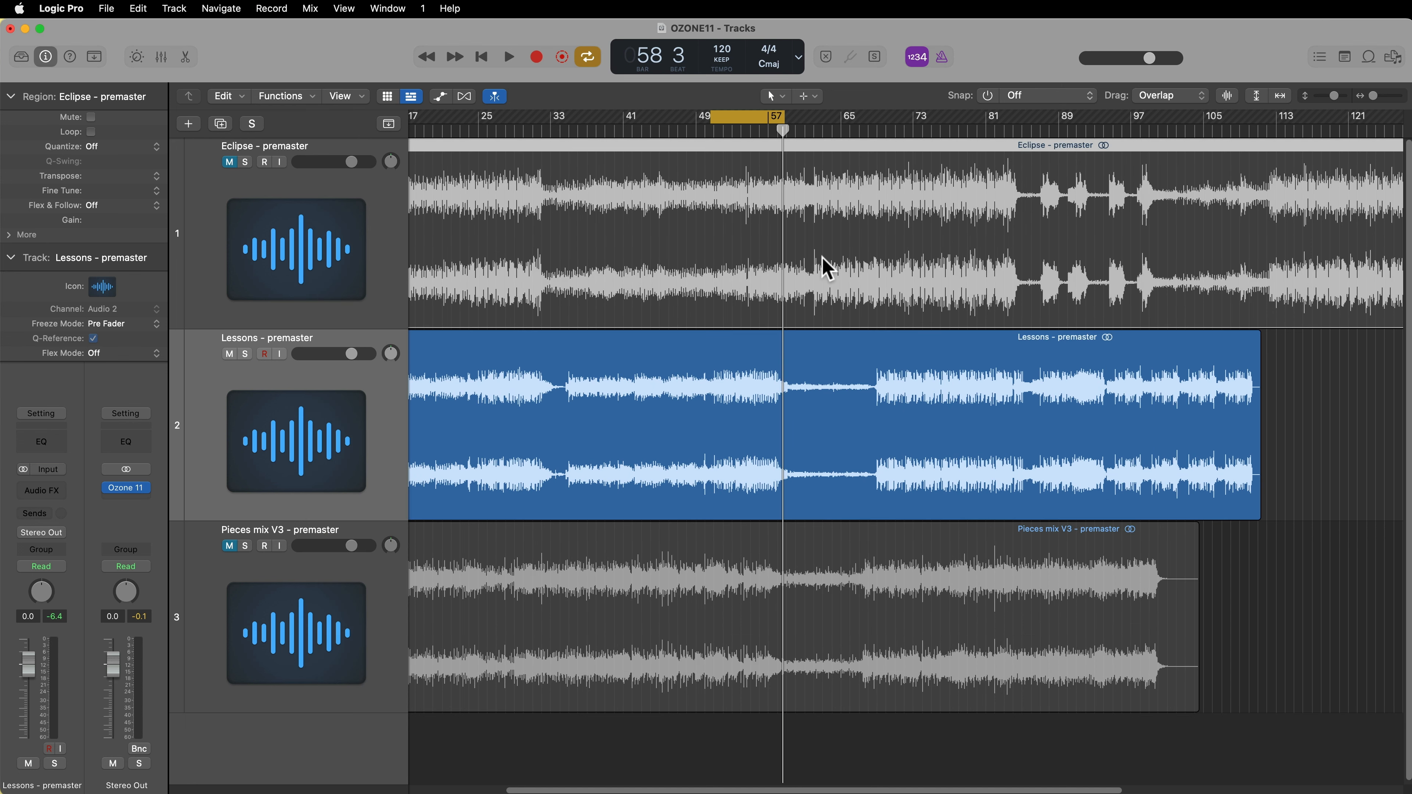
drag(1292, 431, 1066, 555)
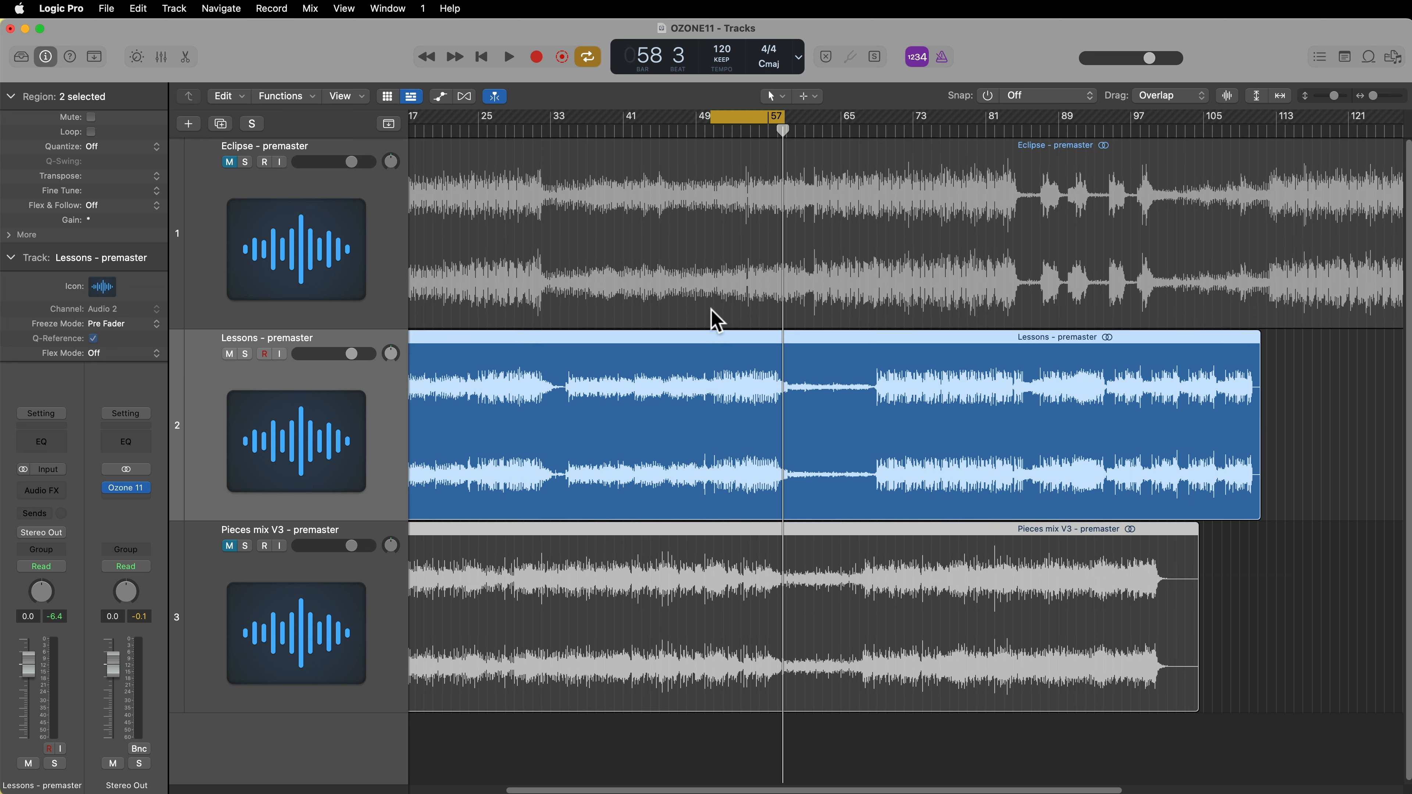
click(307, 410)
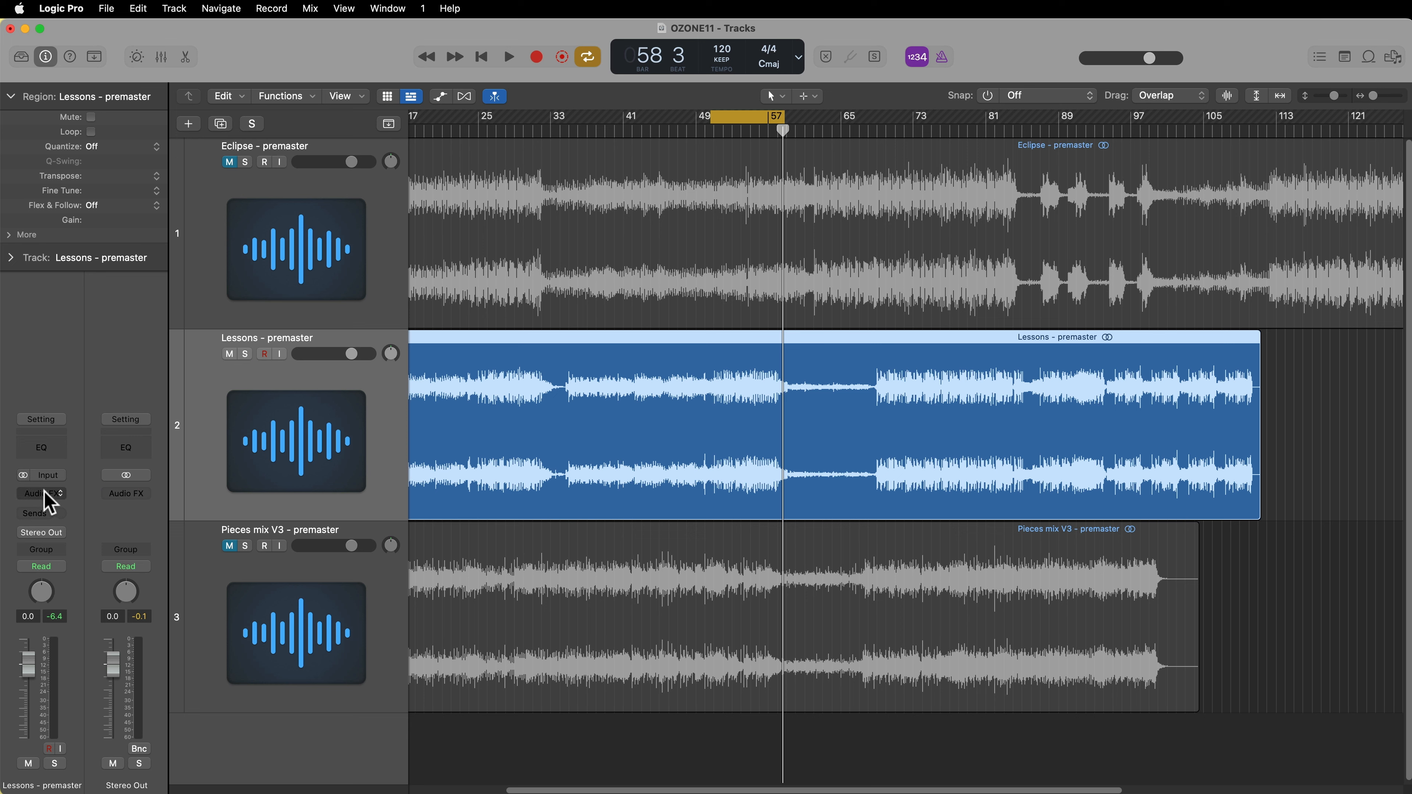
- Insert Ozone 11 in stereo as an audio effect on the Lessons premaster track
click(48, 493)
mouse_move(80, 535)
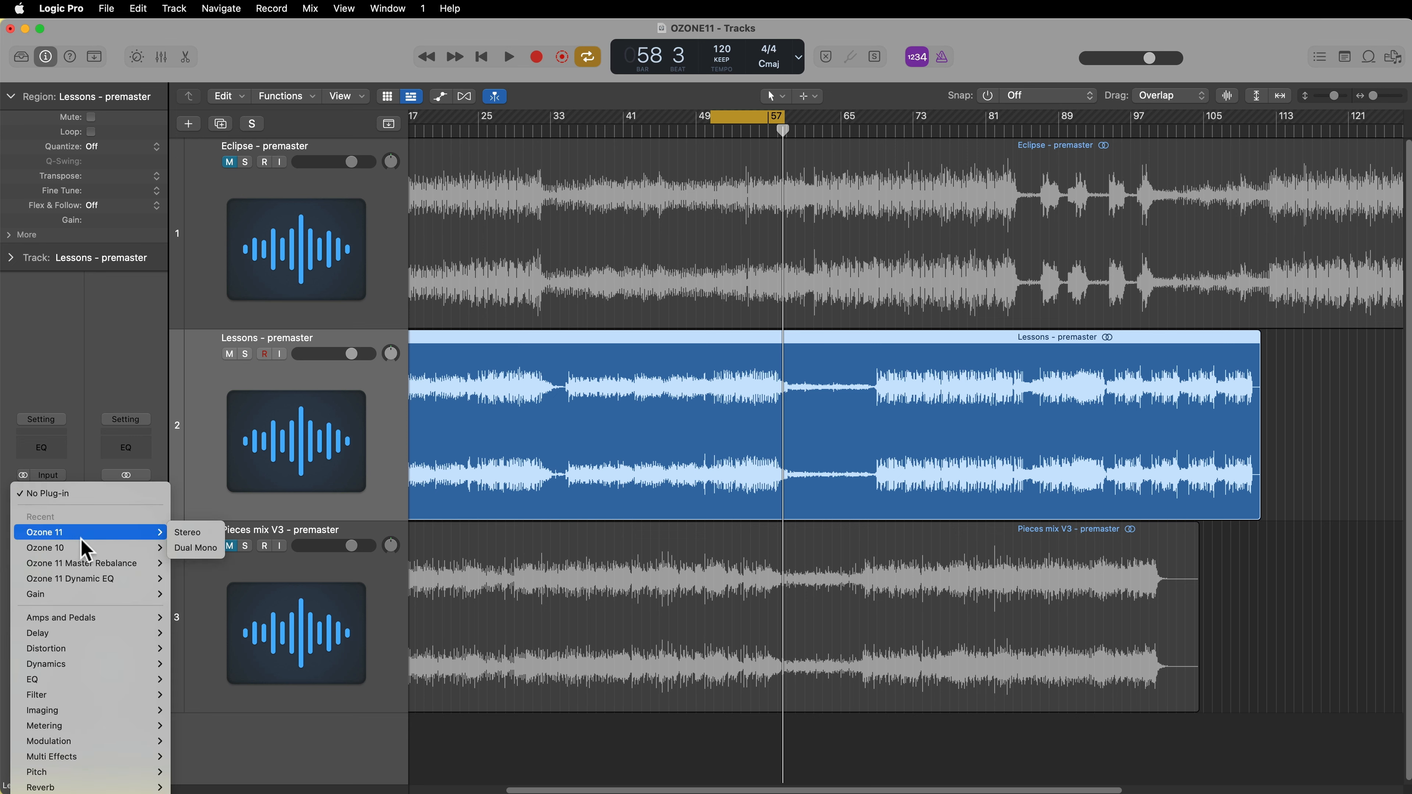
click(189, 532)
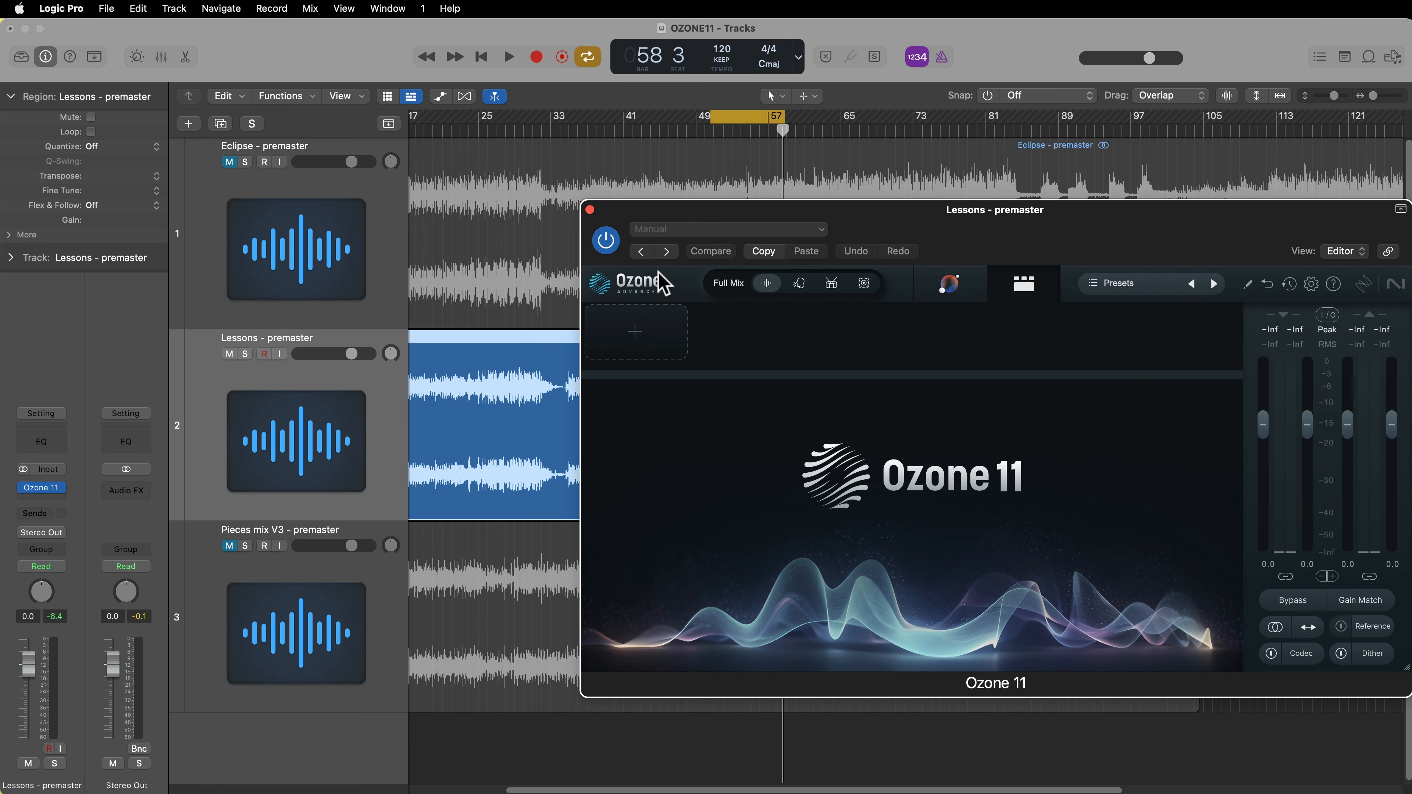
- Add a Master Rebalance module to the Lessons track's Ozone, set the Vocals gain to -5.0 dB, and play the looped section
click(670, 341)
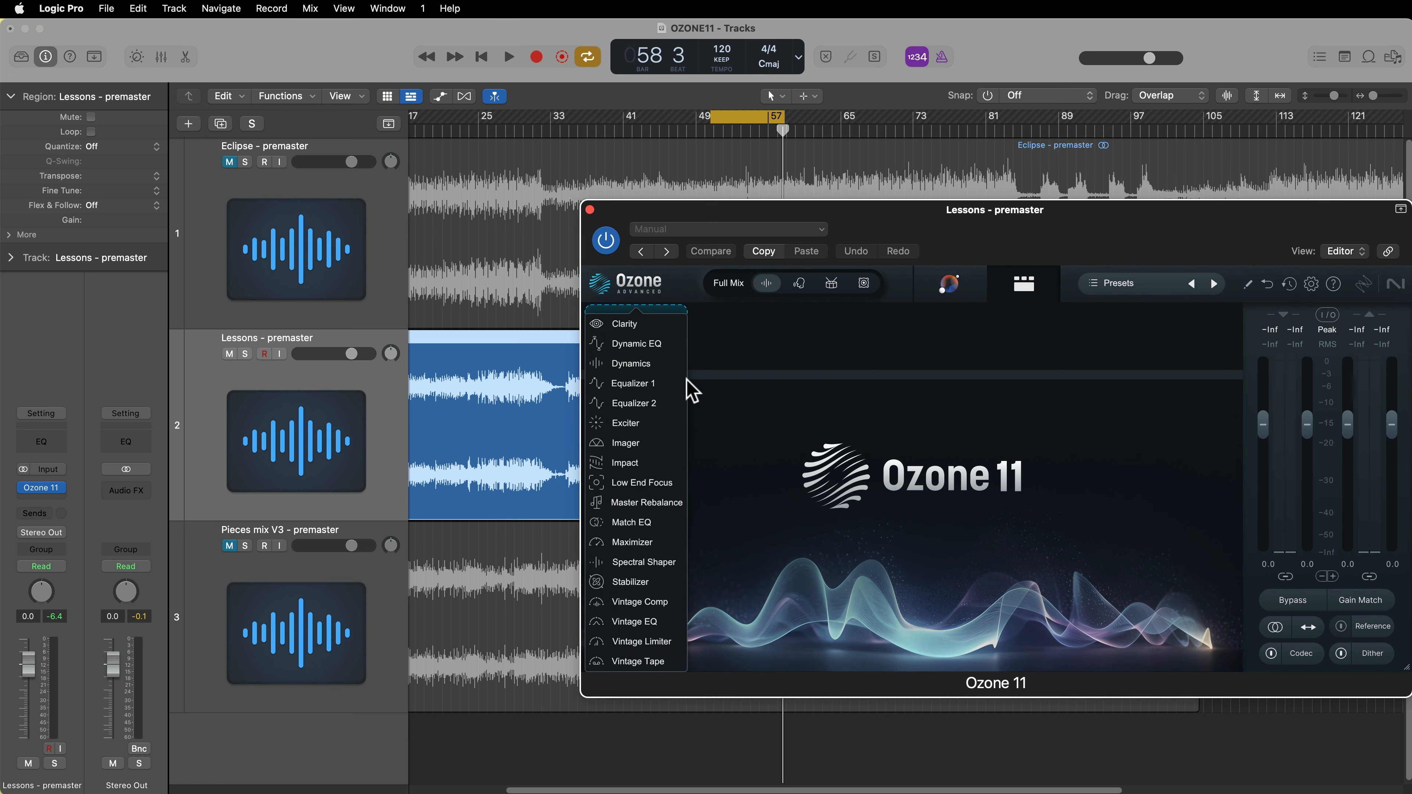
click(645, 502)
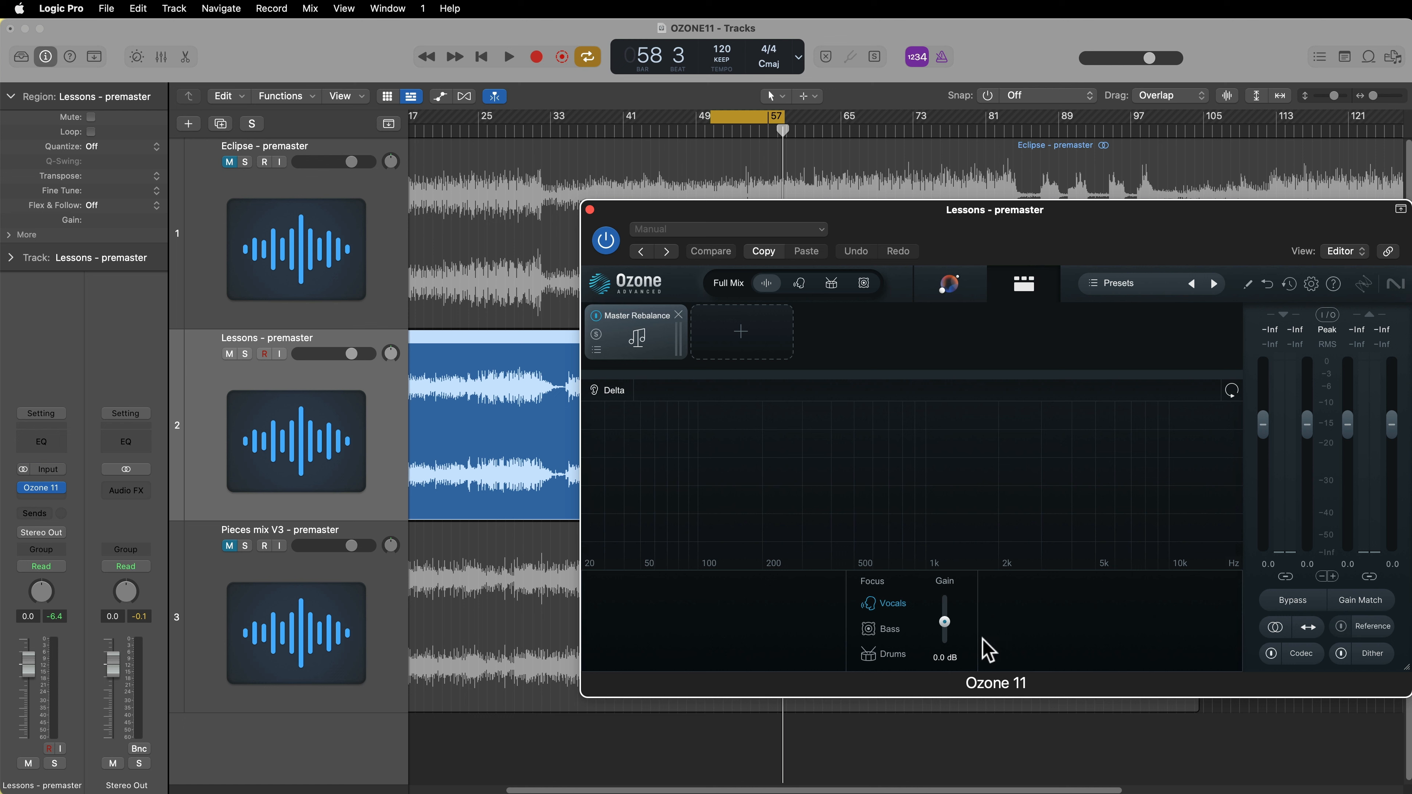
drag(955, 634, 960, 641)
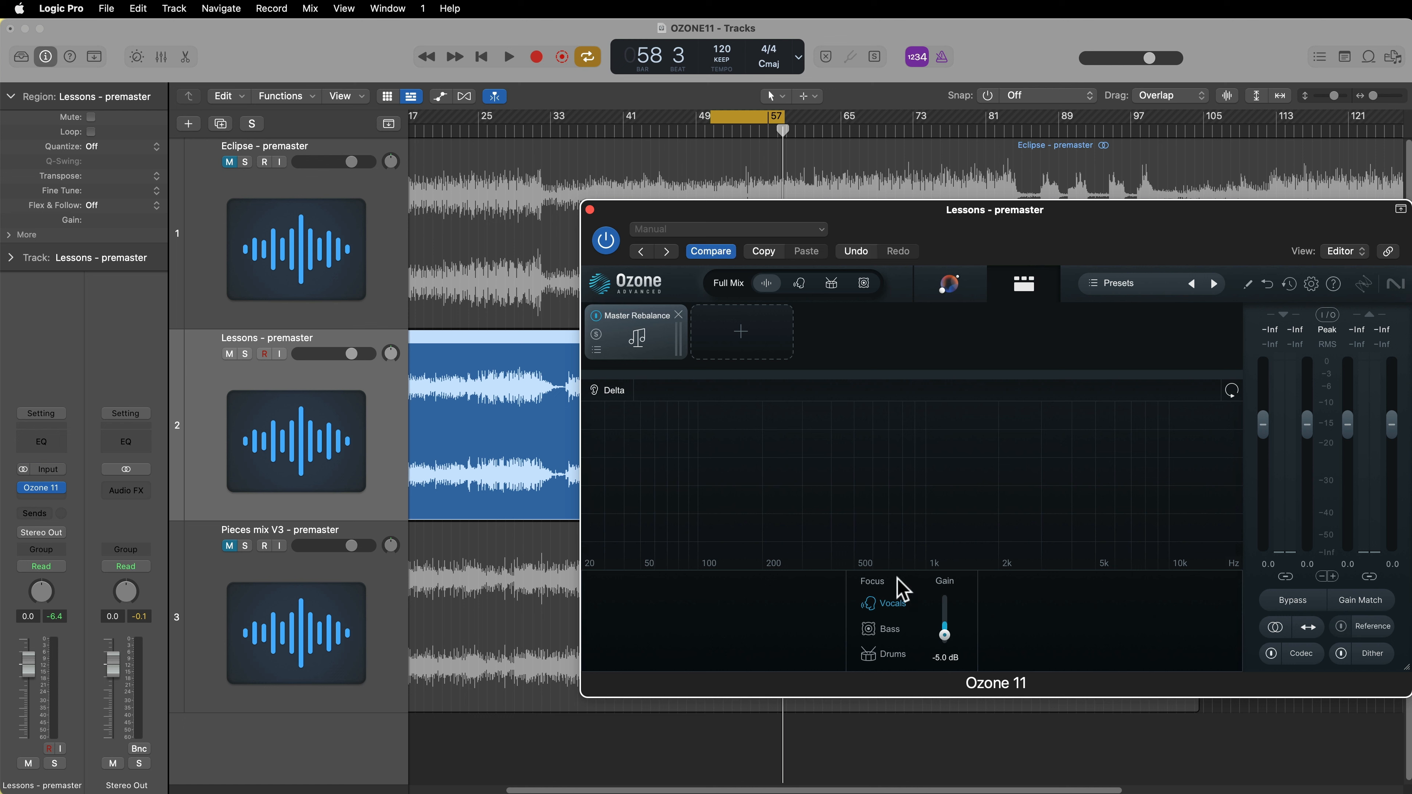
click(590, 210)
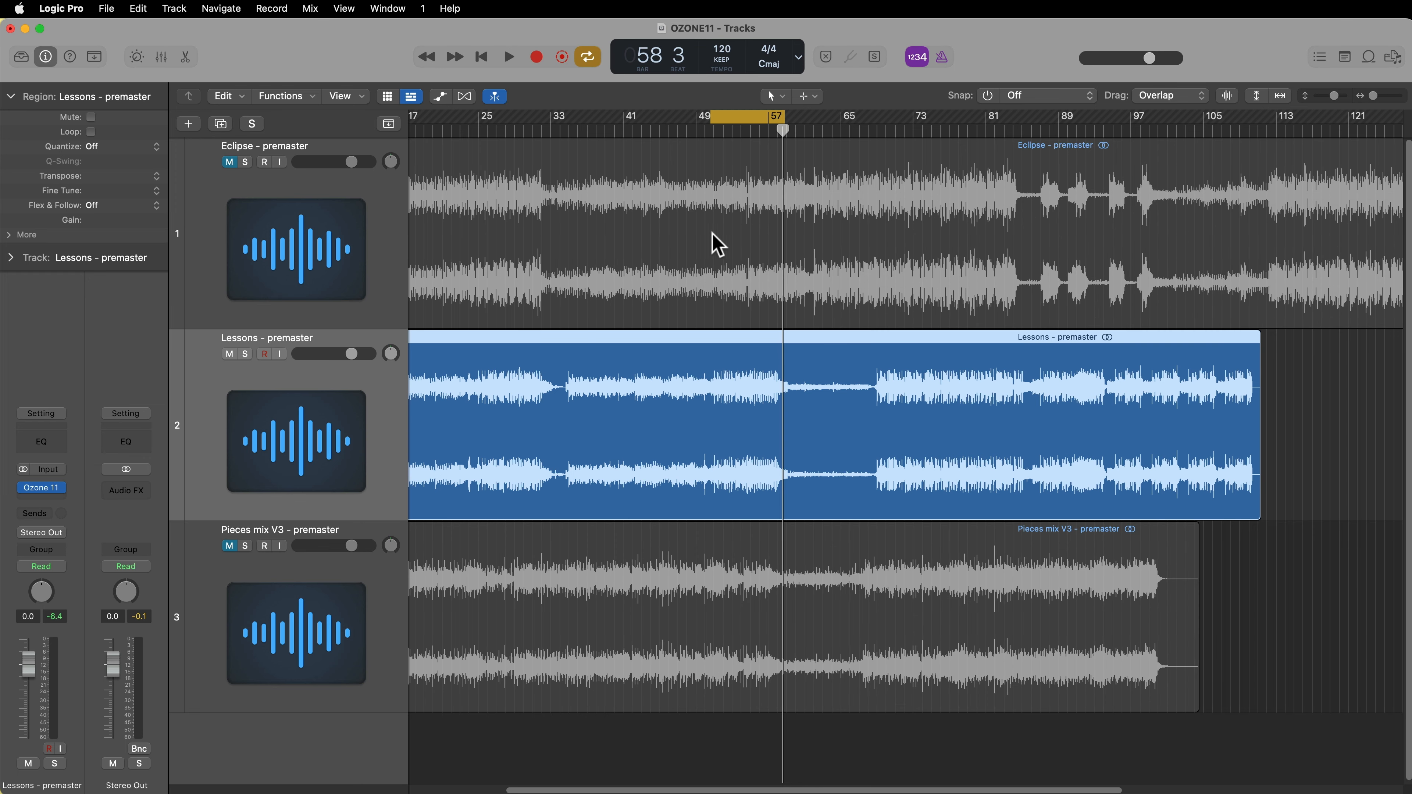
key(space)
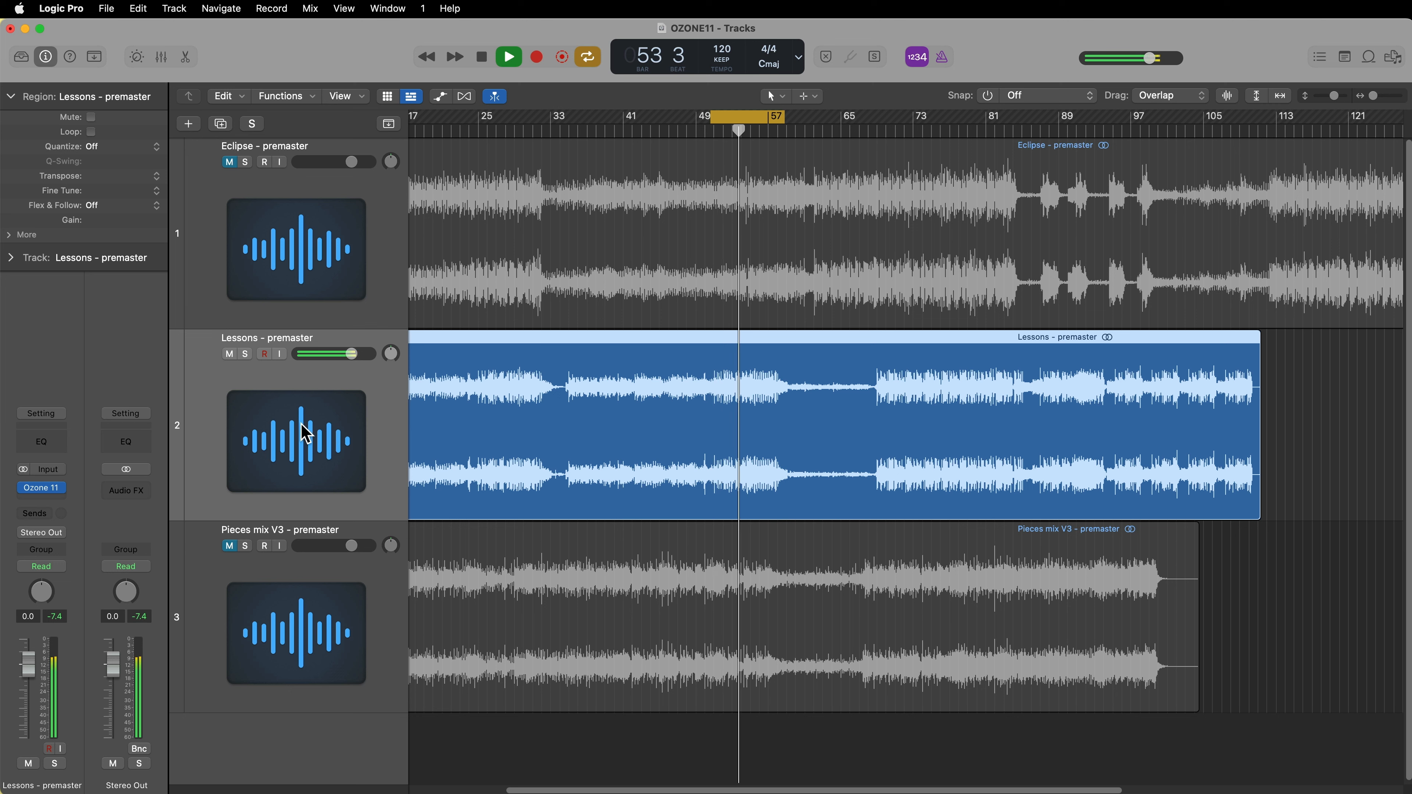
key(space)
- Insert Ozone 11 on the Stereo Out and move its window closer to the middle of the project
click(133, 490)
mouse_move(155, 533)
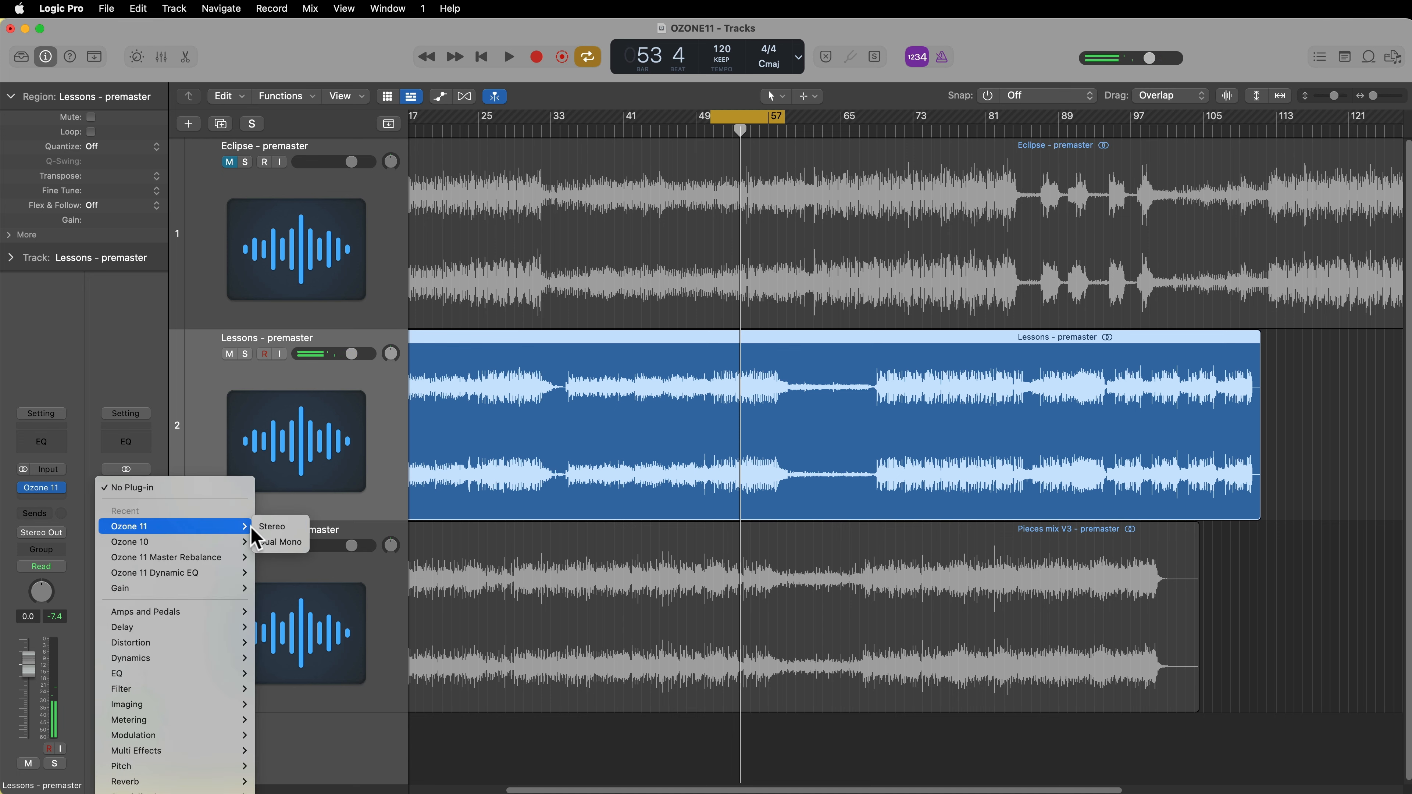
click(341, 546)
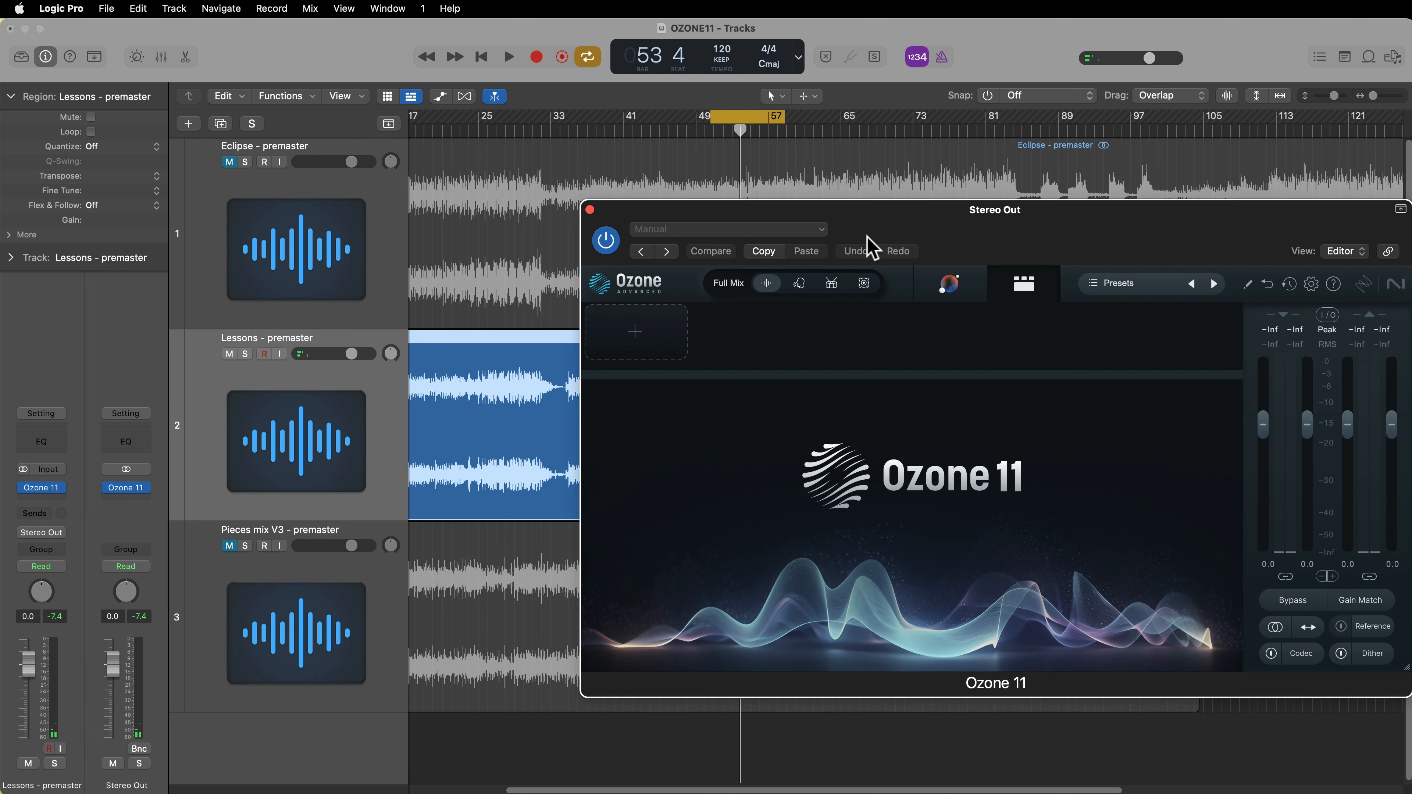
drag(907, 216, 667, 207)
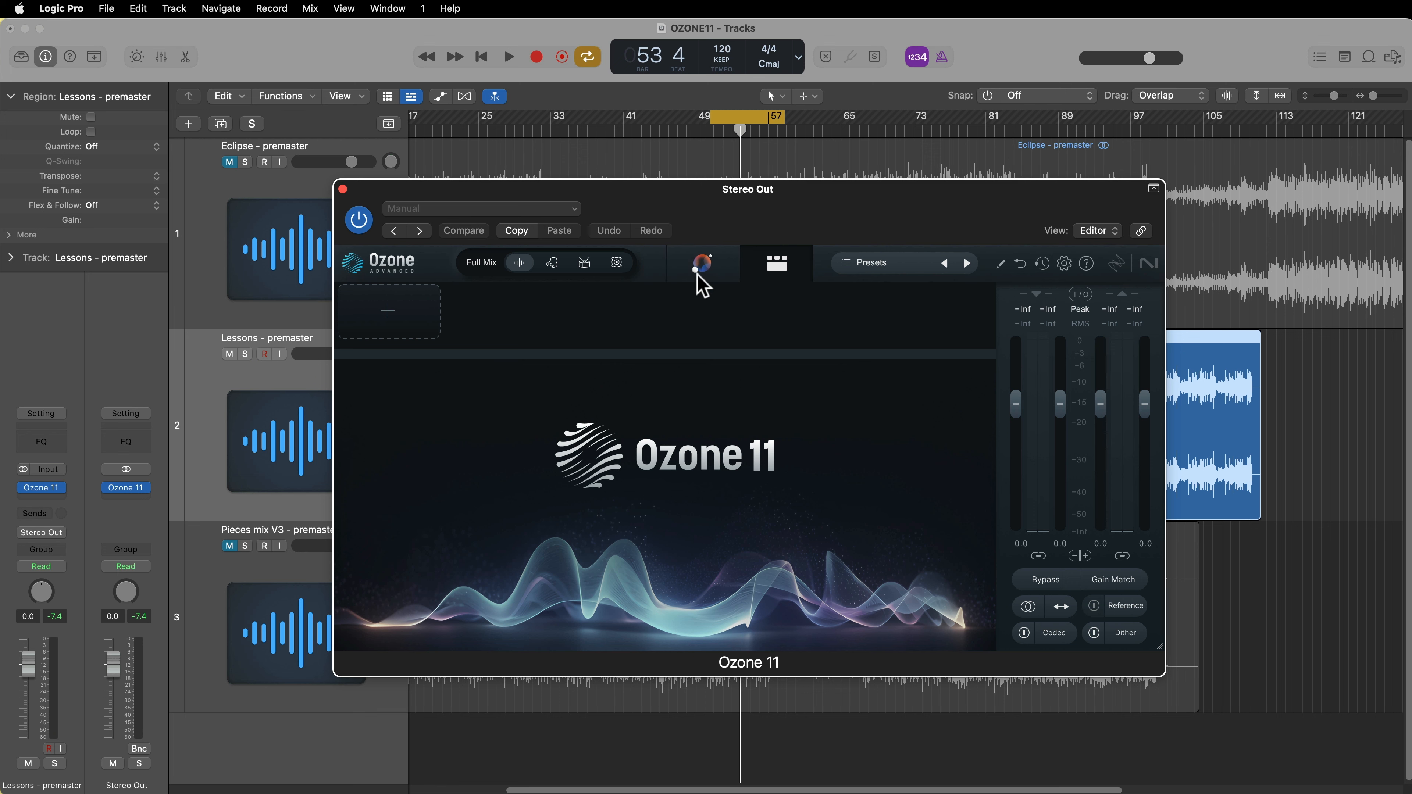
- Run the Ozone Assistant on the vocal-reduced Lessons mix by playing its looped section until the analysis finishes, then stop playback
click(701, 266)
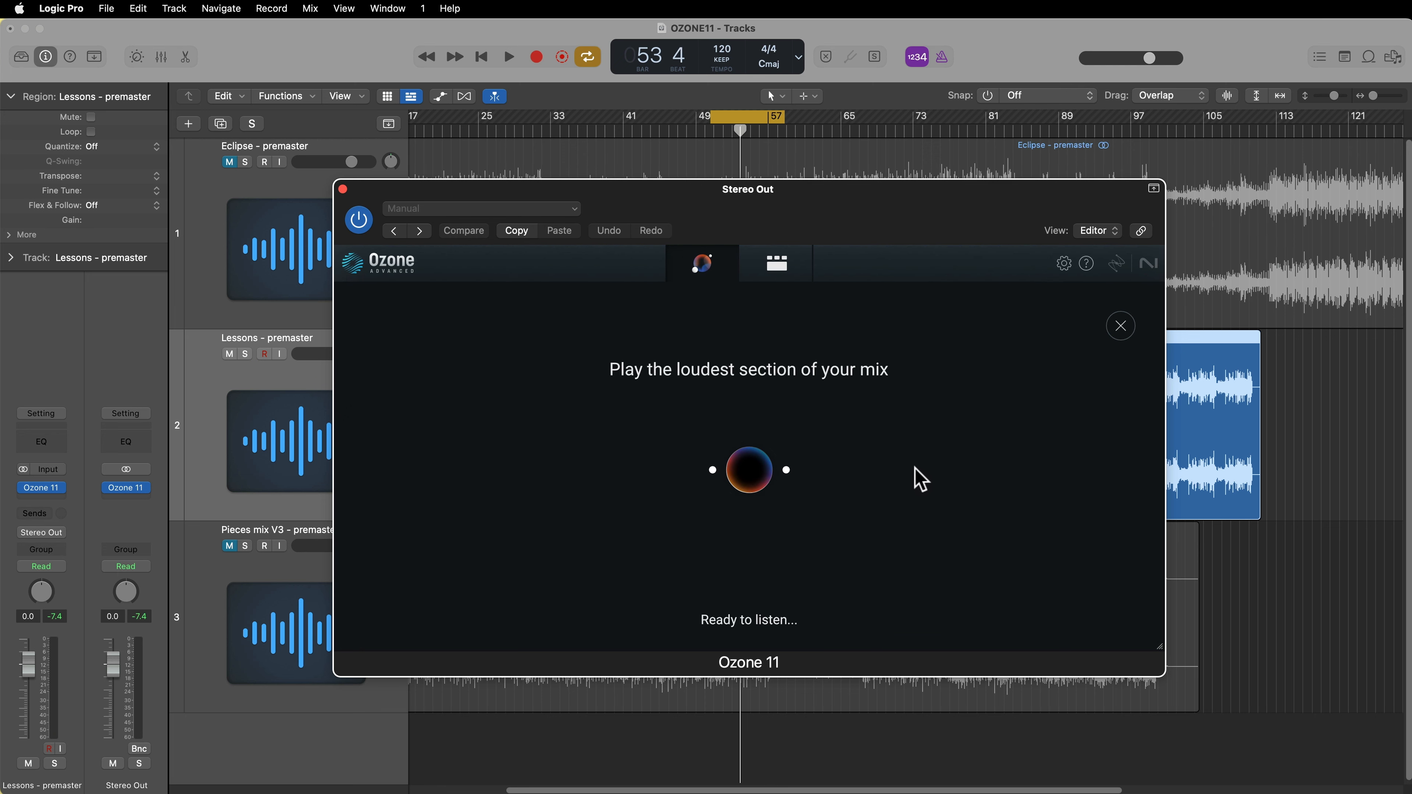
key(space)
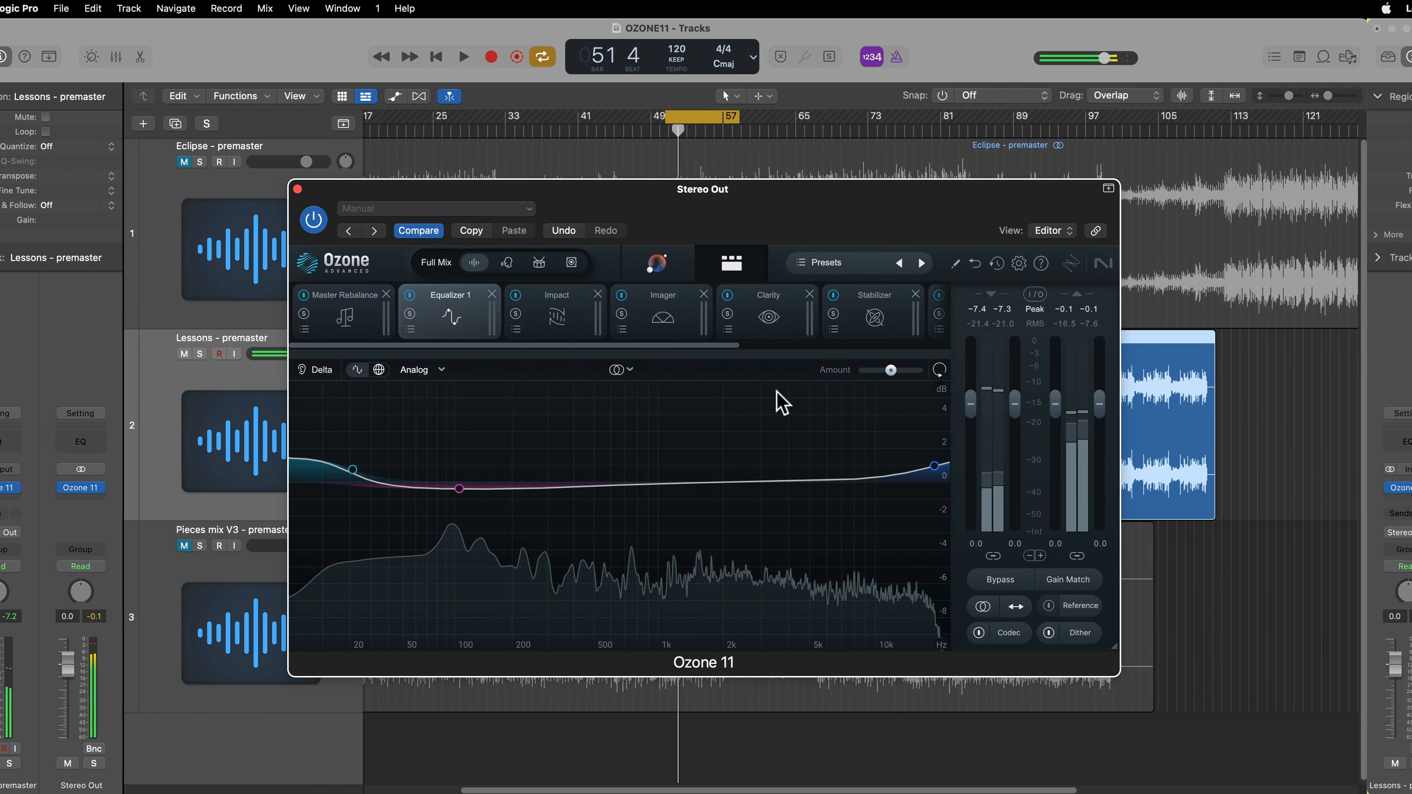
key(space)
- Remove the Maximizer from the chain's end, check Vocal Balance in the Assistant view, and open the Master Rebalance module
drag(736, 346, 984, 349)
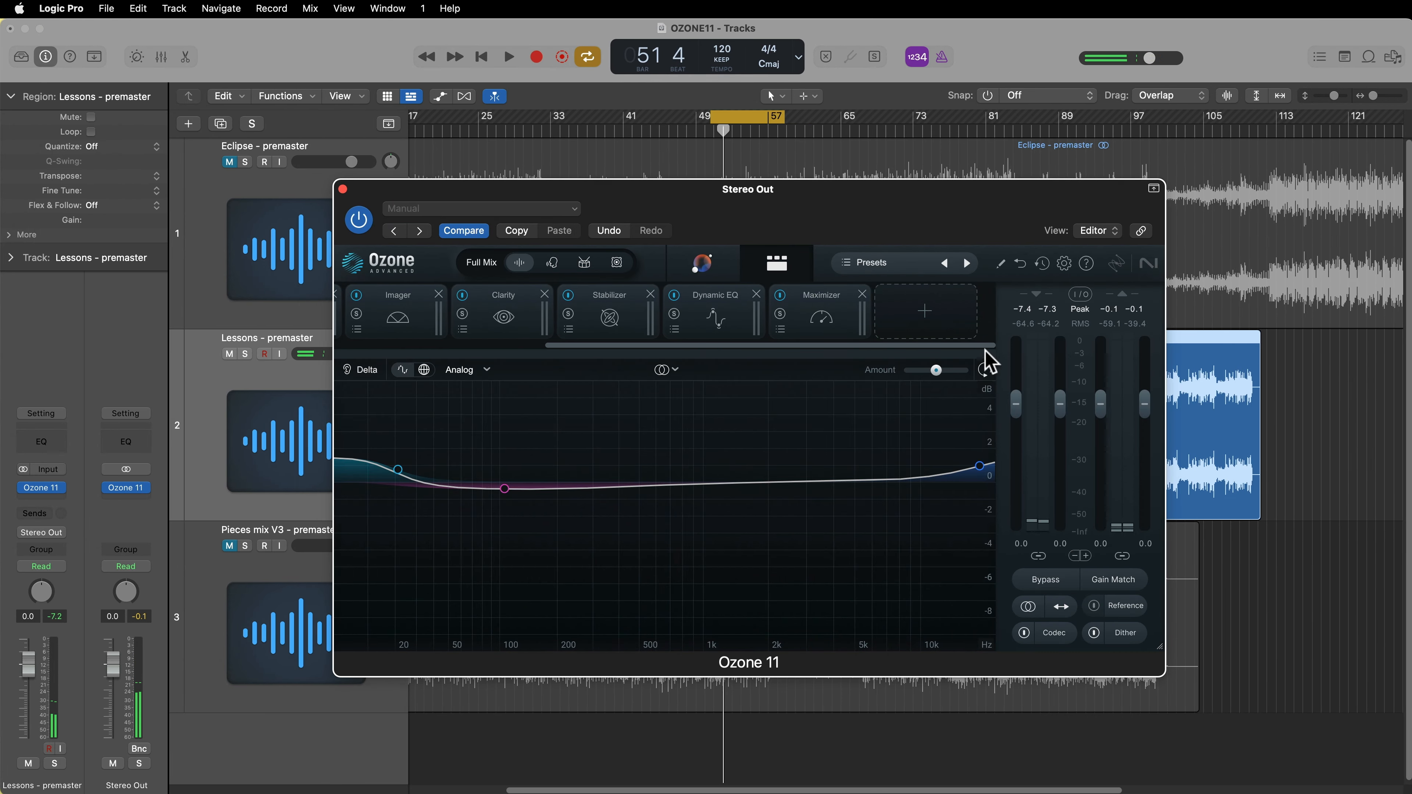
click(728, 273)
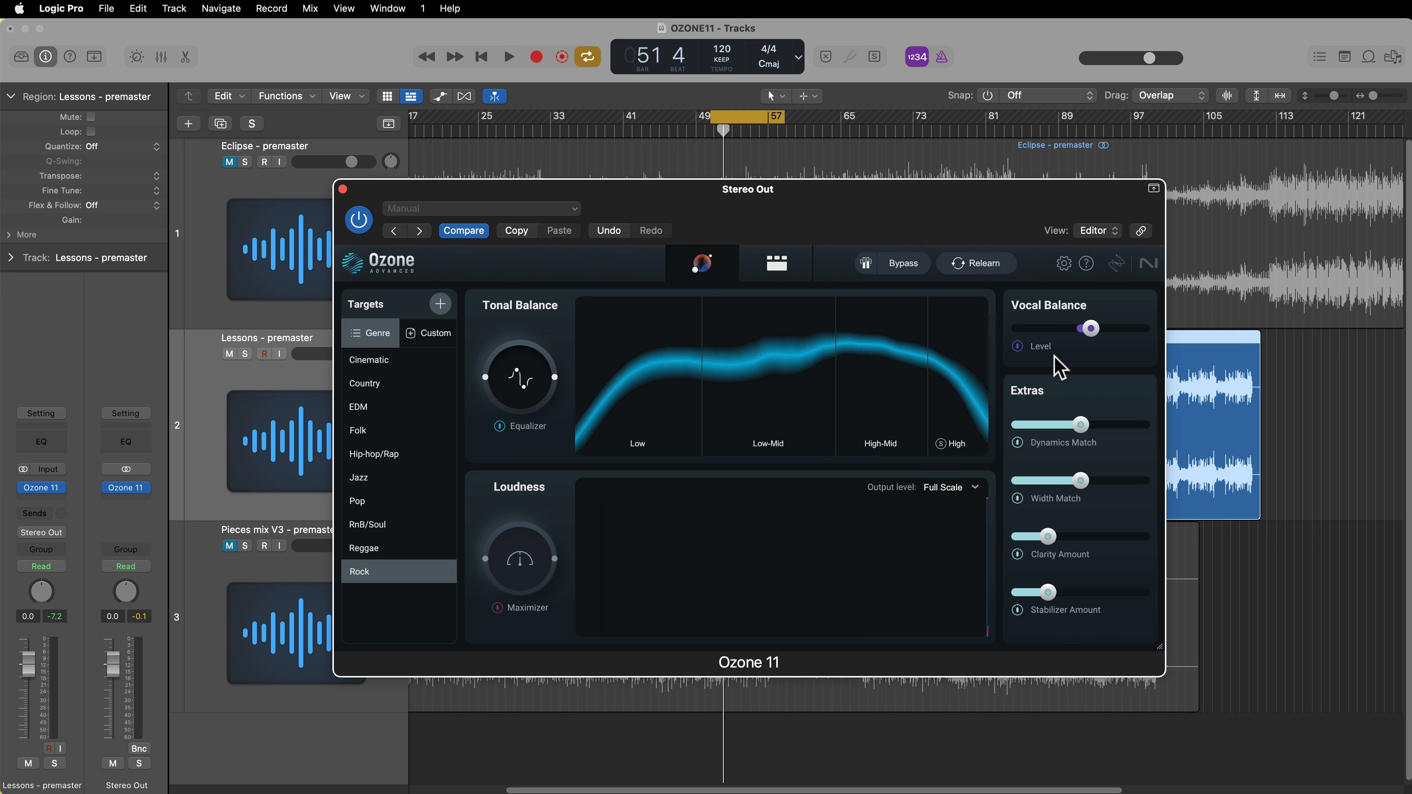
click(781, 272)
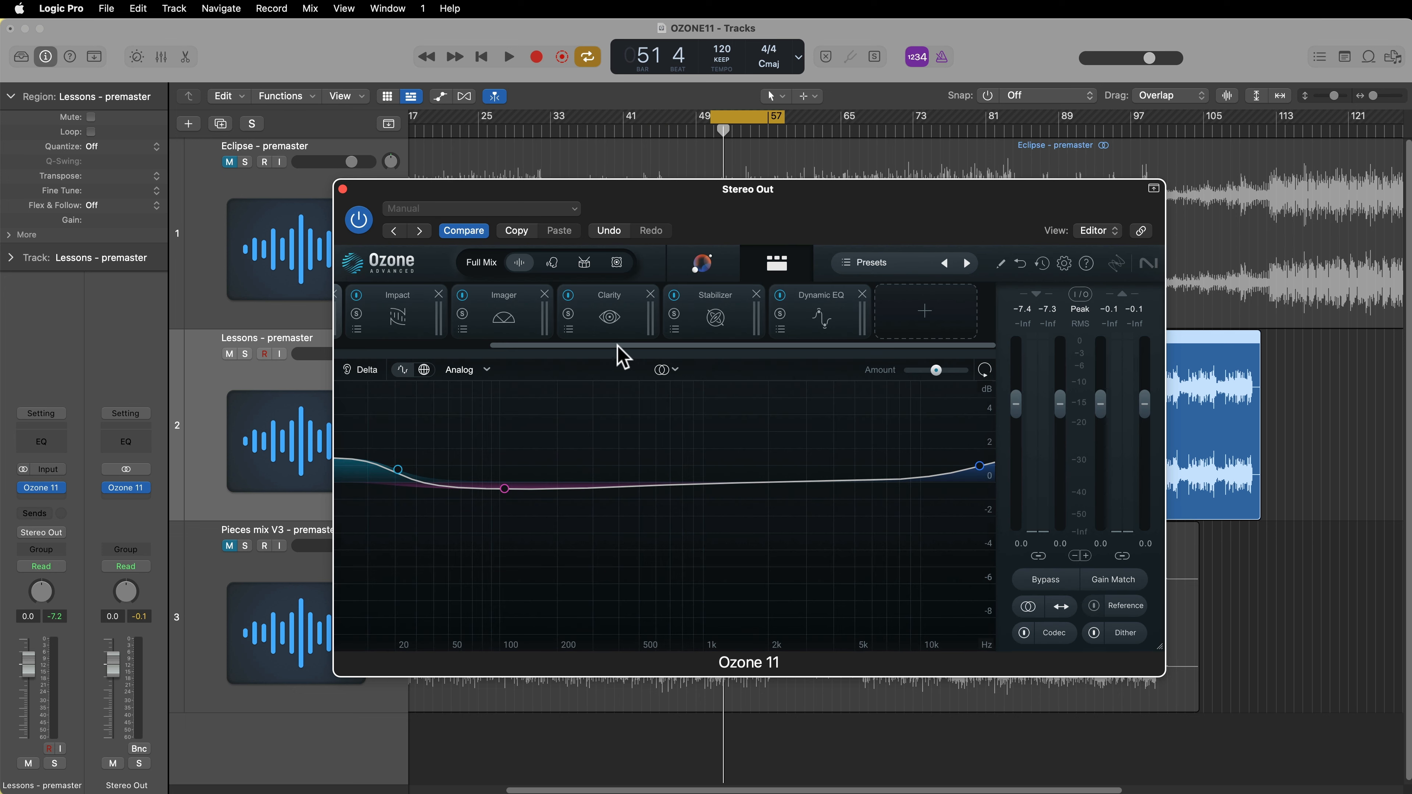
drag(617, 346, 462, 346)
click(370, 321)
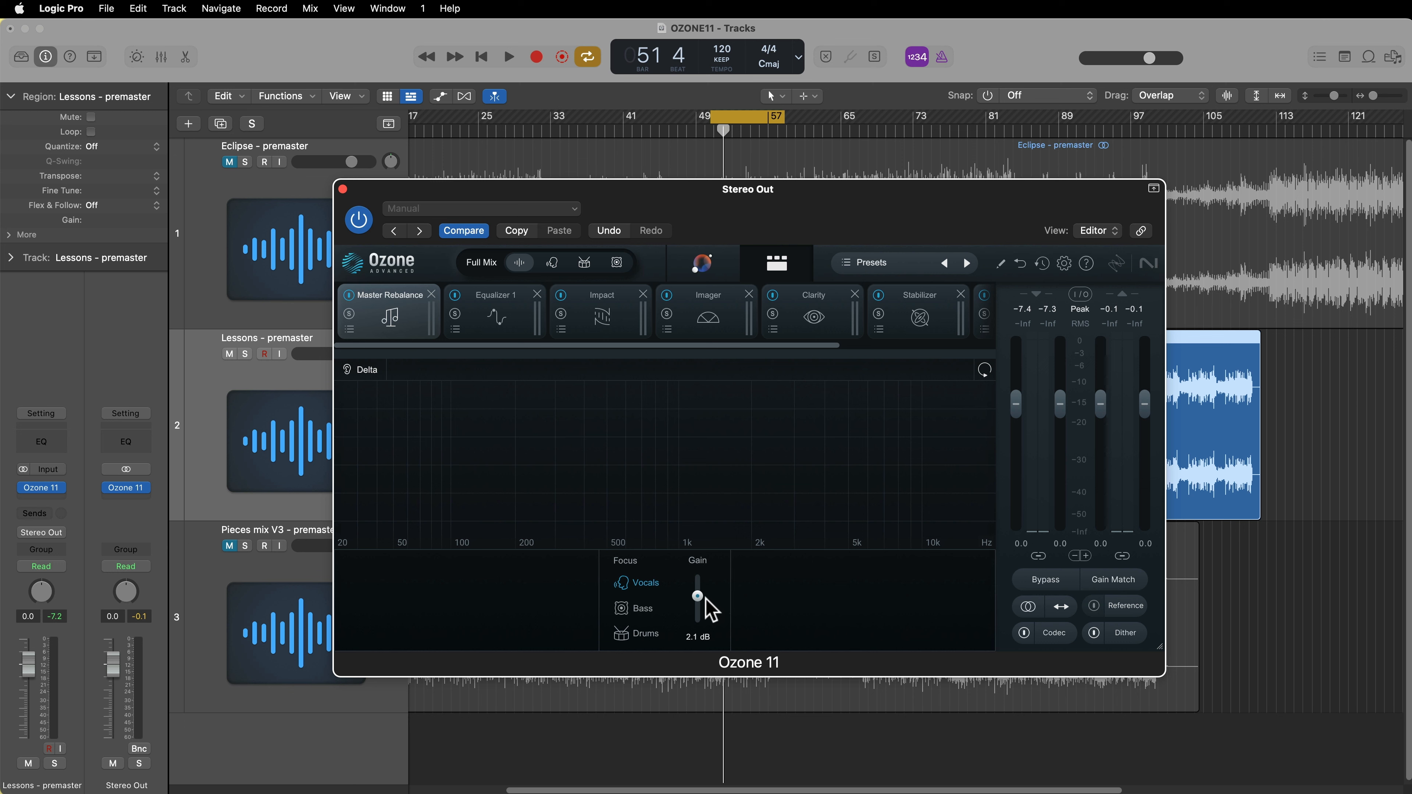
- Raise the Assistant's Vocal Balance to 3.7 dB and 8.1 dB of vocal gain, checking Master Rebalance each time, and lower it again
click(705, 261)
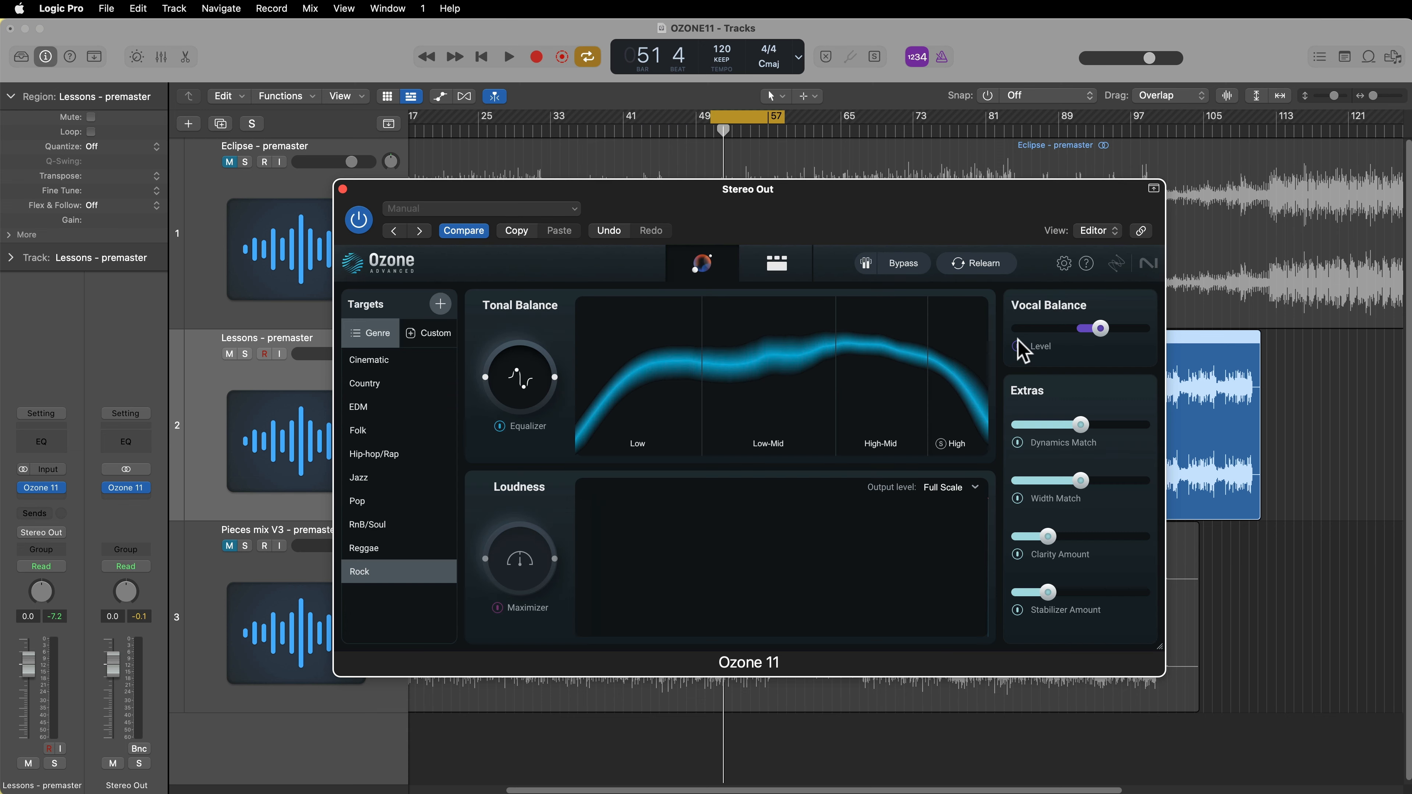
mouse_move(1094, 334)
mouse_down()
mouse_move(1064, 334)
mouse_move(1108, 334)
mouse_up()
click(770, 270)
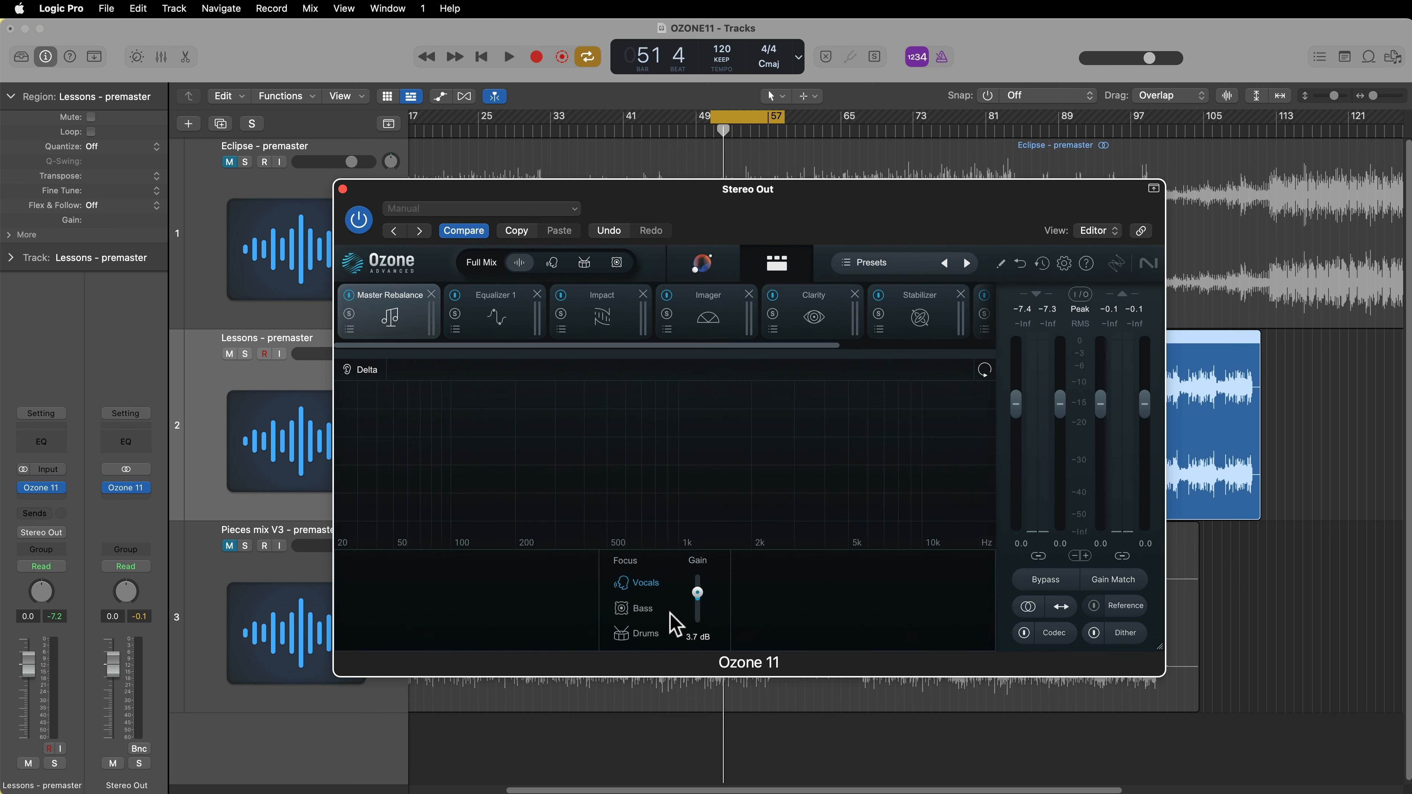
click(723, 271)
drag(1115, 329, 1141, 329)
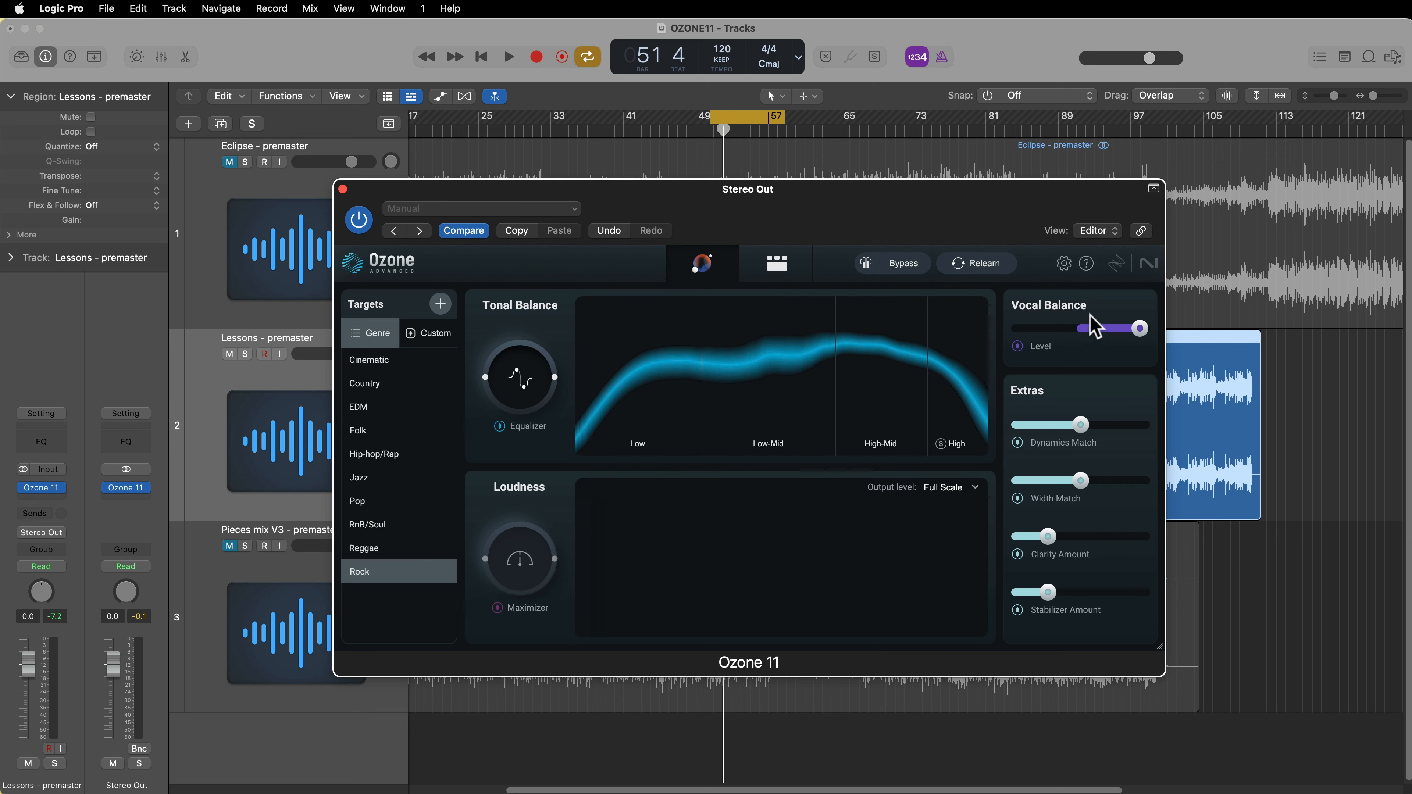
click(770, 277)
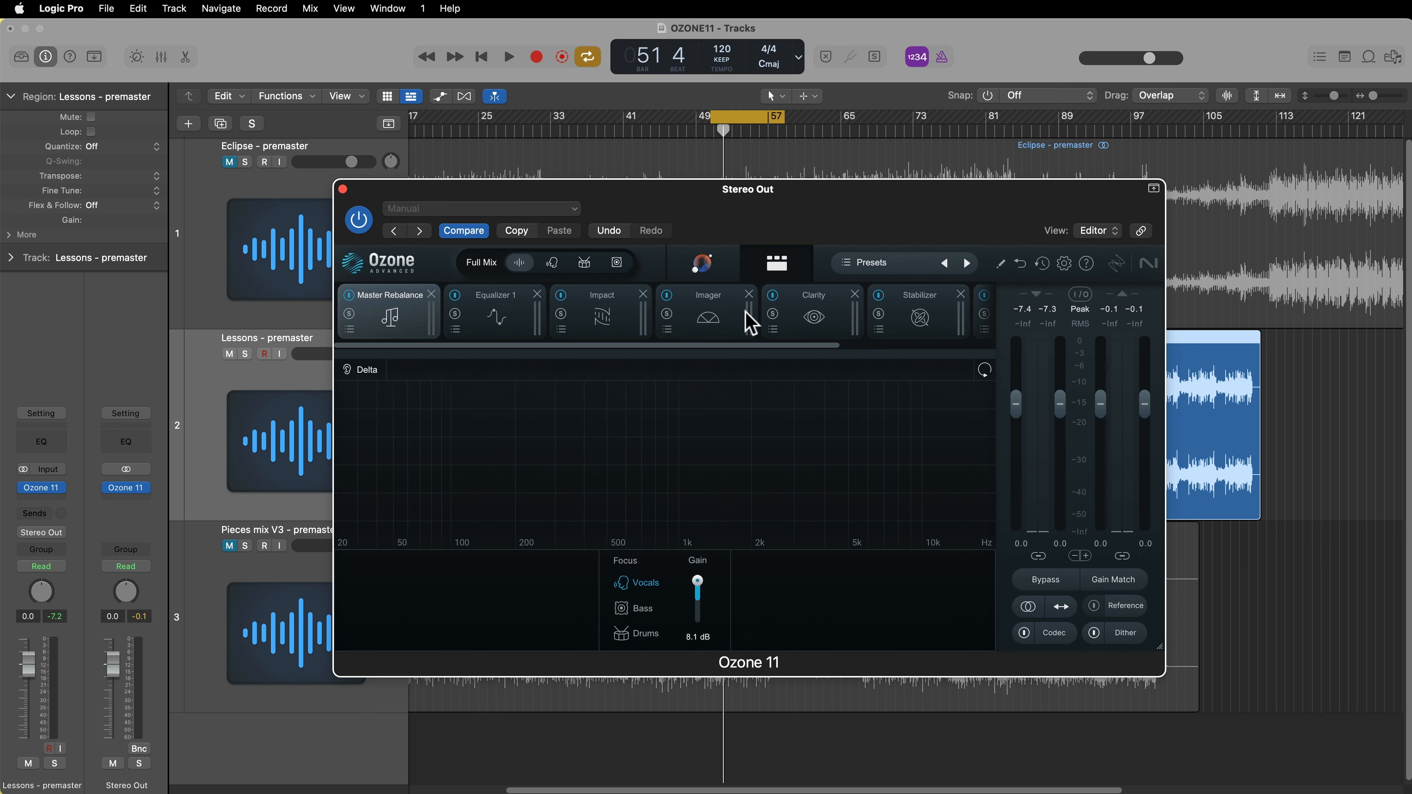
click(702, 262)
drag(1134, 329, 1104, 335)
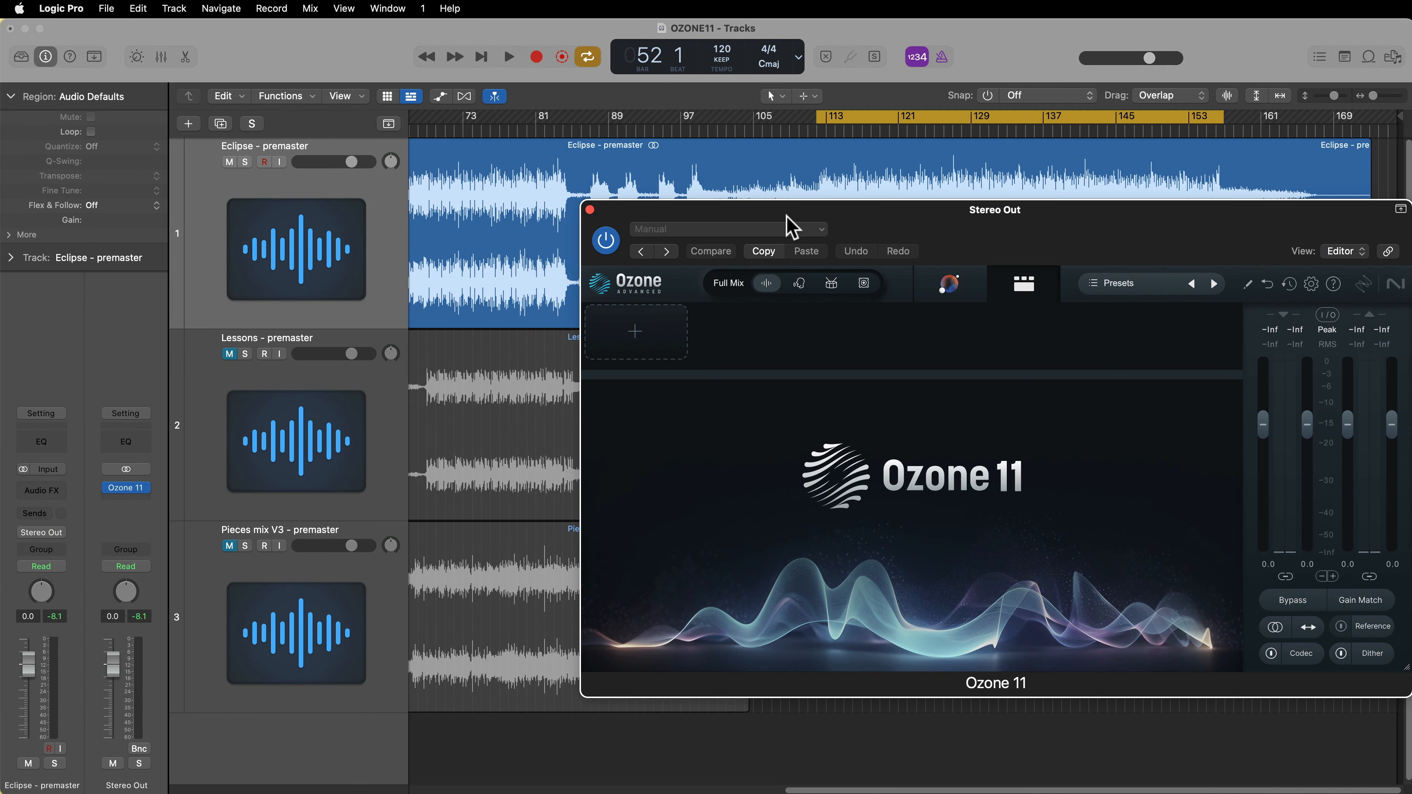
- Add a Maximizer as the first module of the empty Ozone 11 chain on the Stereo Out
drag(787, 227, 531, 196)
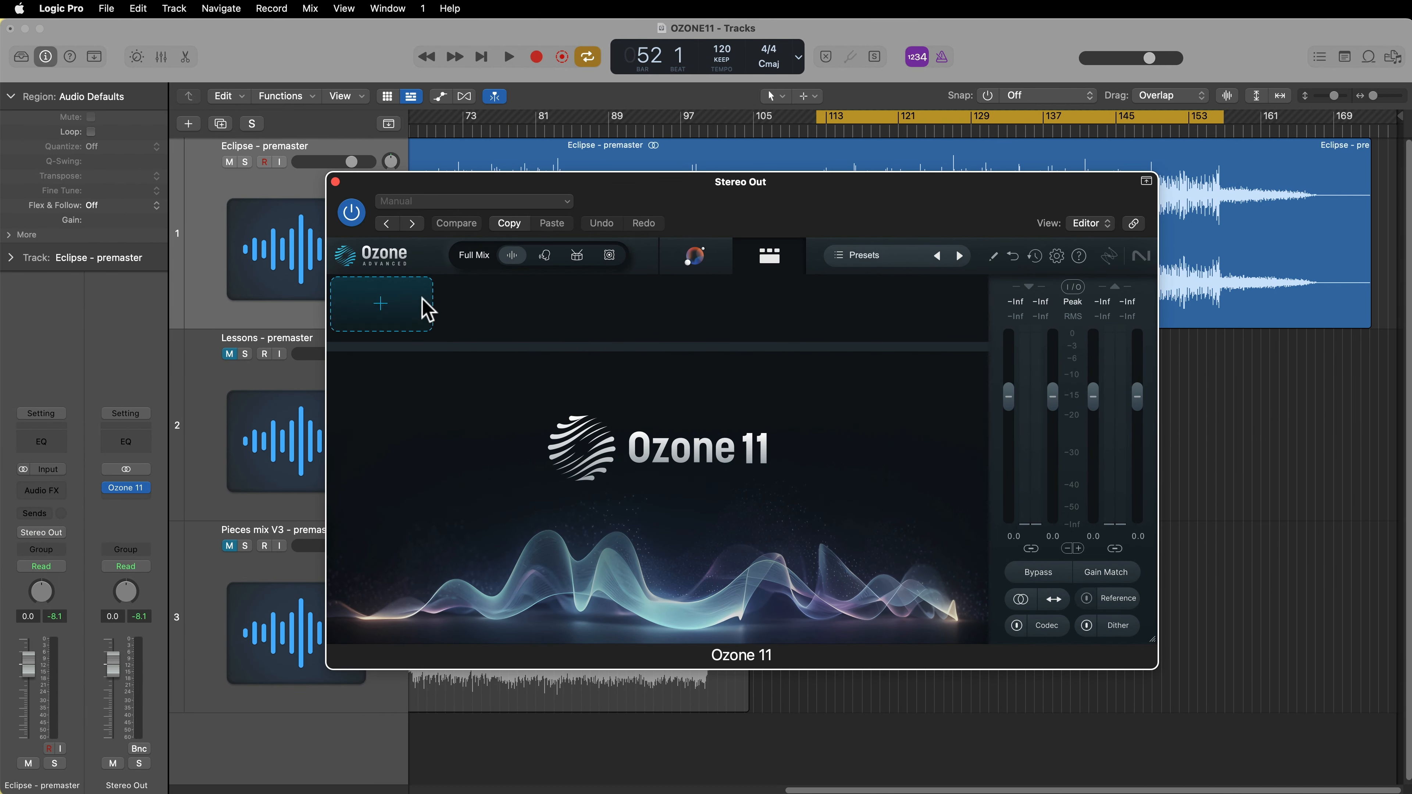
click(425, 312)
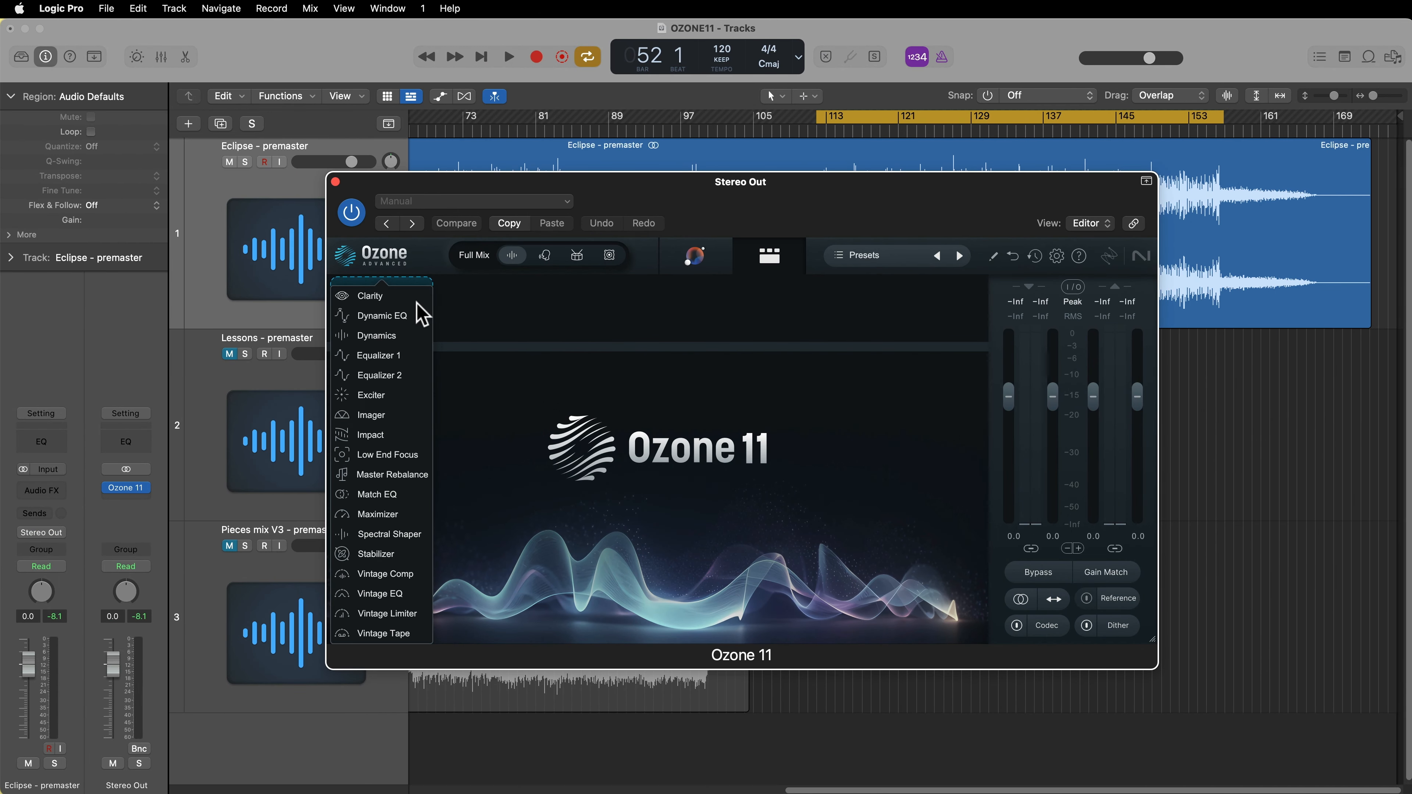
click(403, 515)
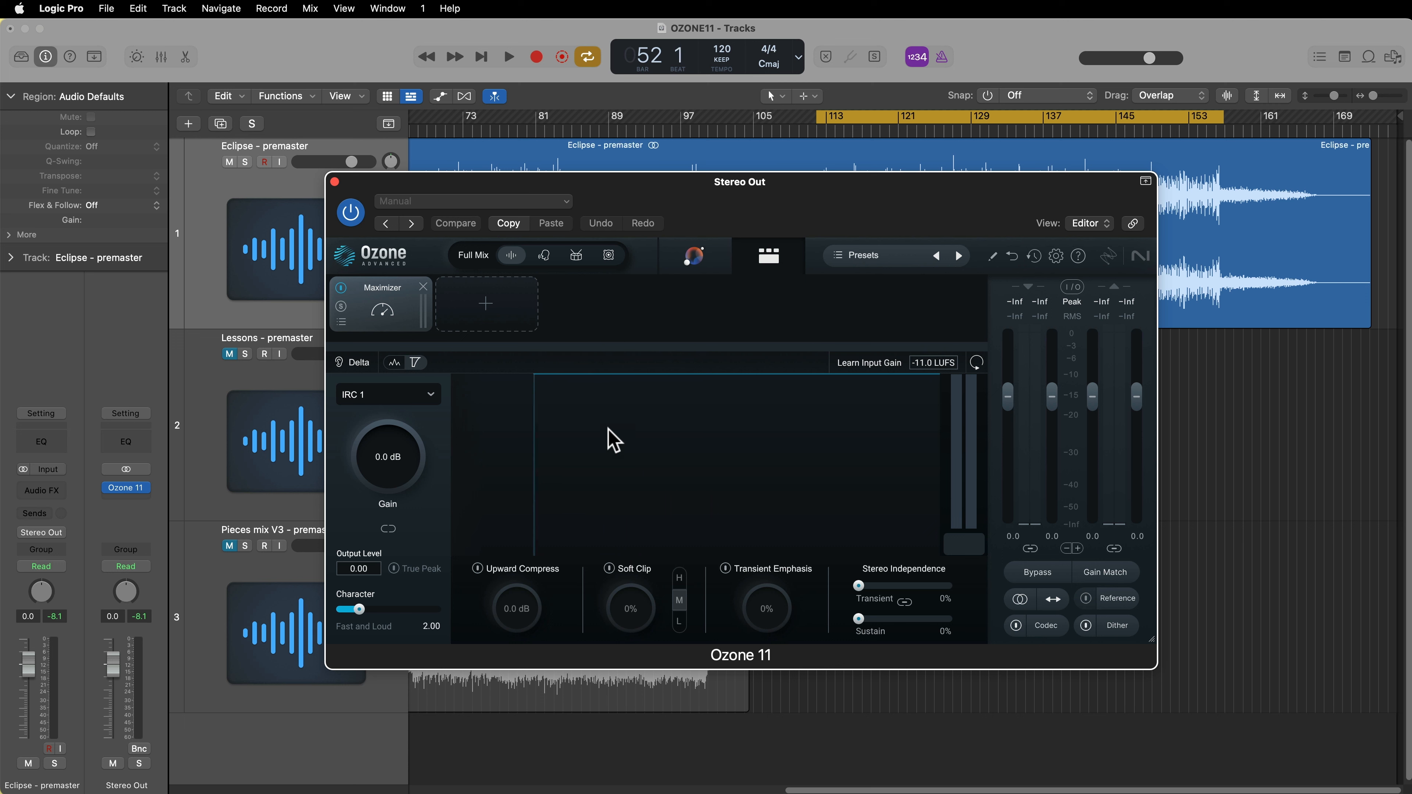
- Examine the IRC limiting modes offered by the Maximizer
click(356, 367)
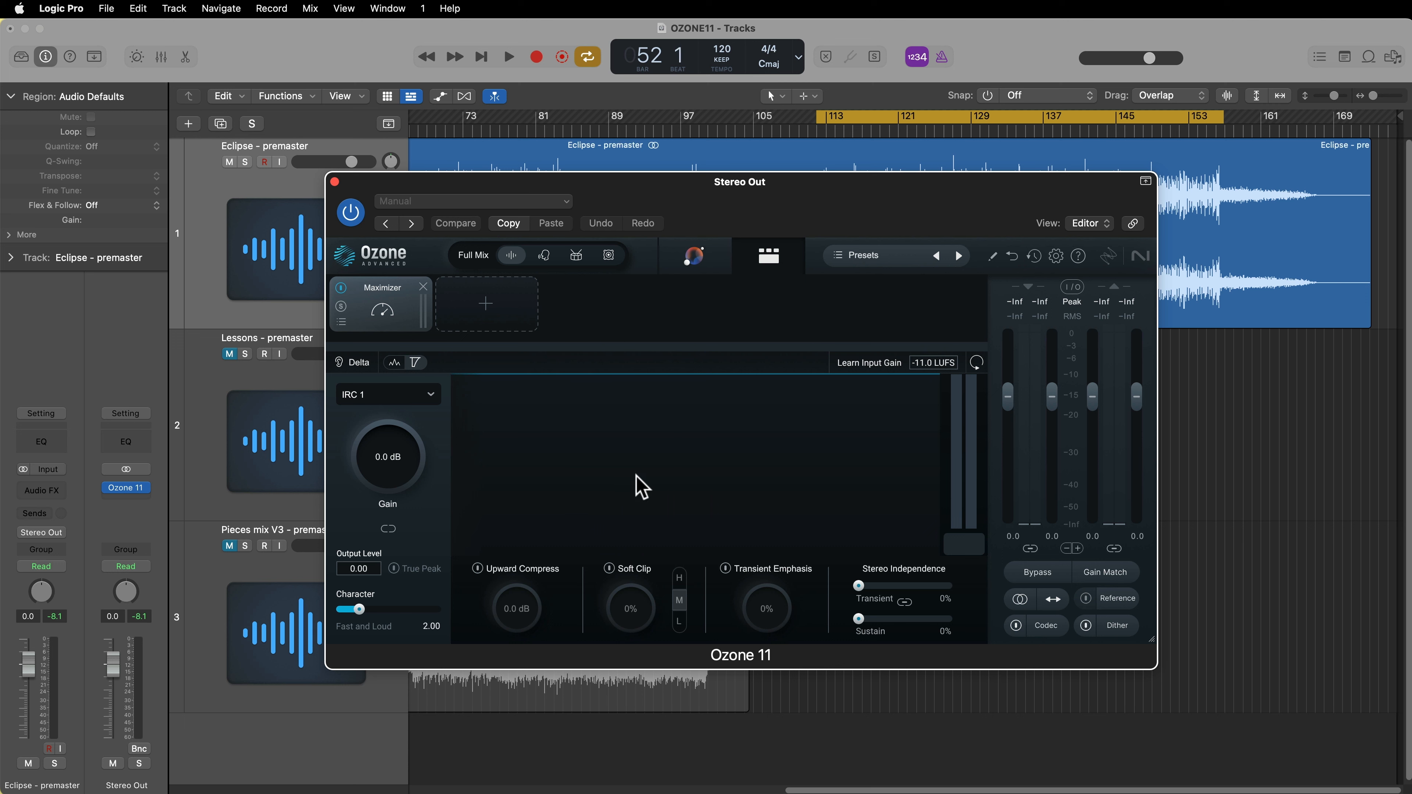
click(416, 398)
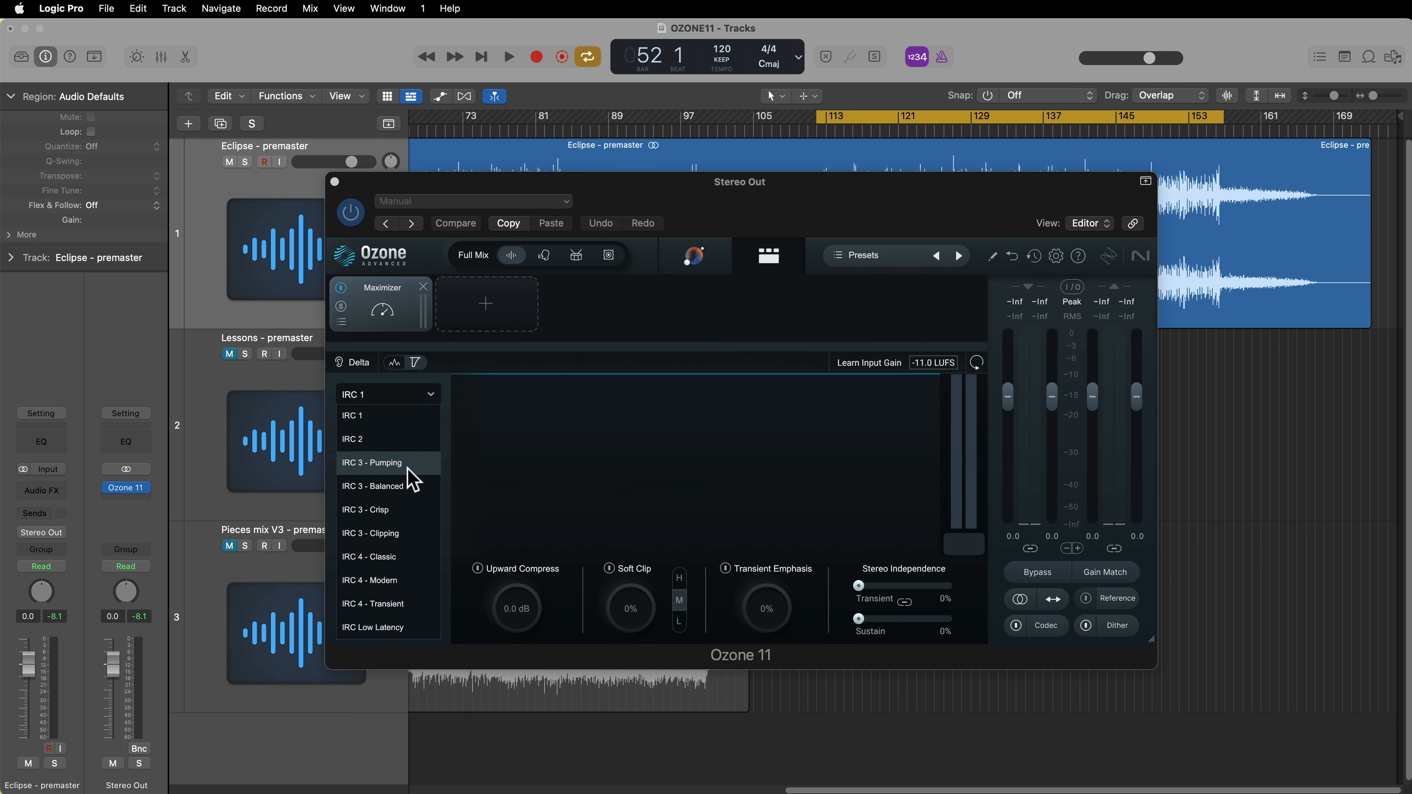
click(528, 453)
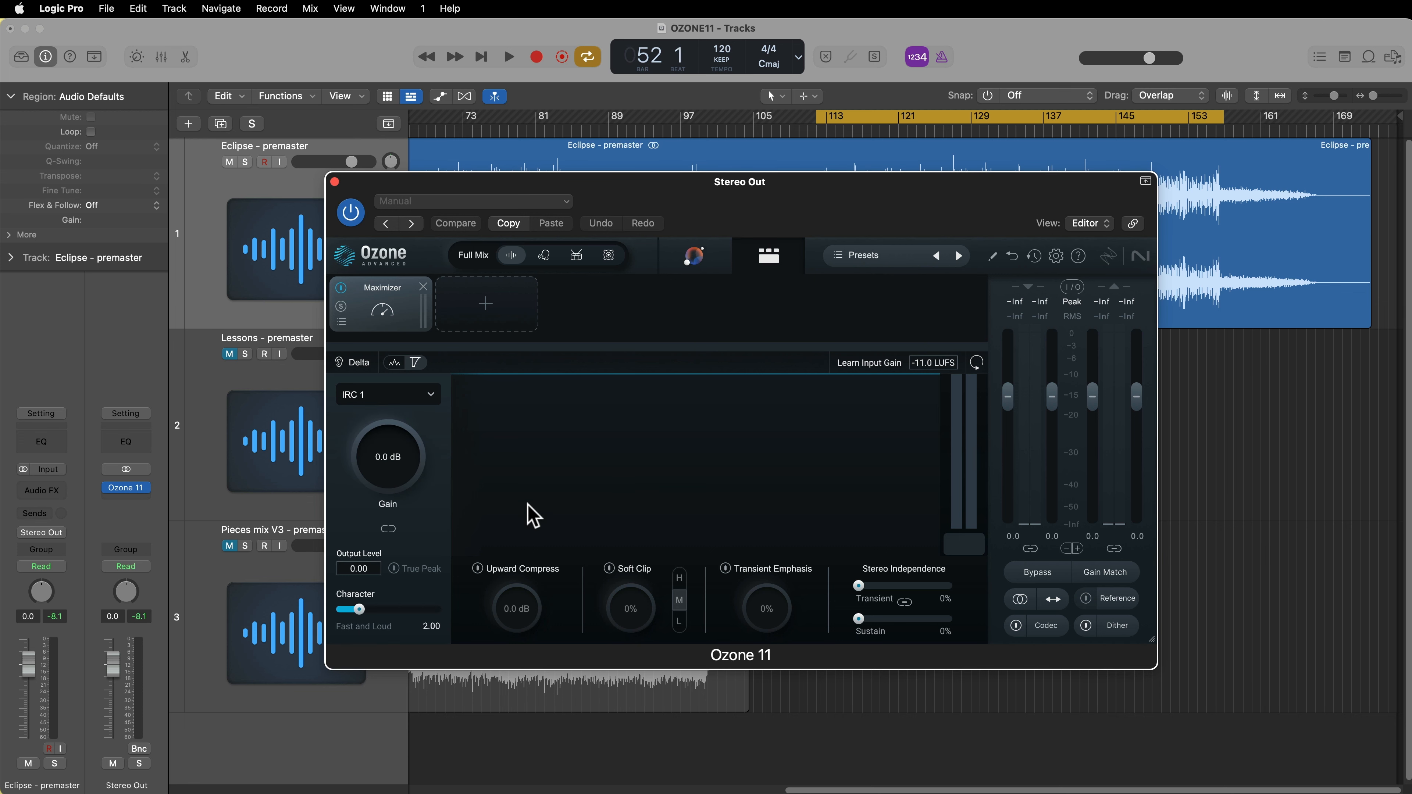
- Set the Maximizer's output level to -1.00 dB and enable True Peak limiting
mouse_move(523, 621)
mouse_down()
mouse_move(523, 552)
mouse_move(520, 627)
mouse_up()
click(480, 569)
double_click(354, 569)
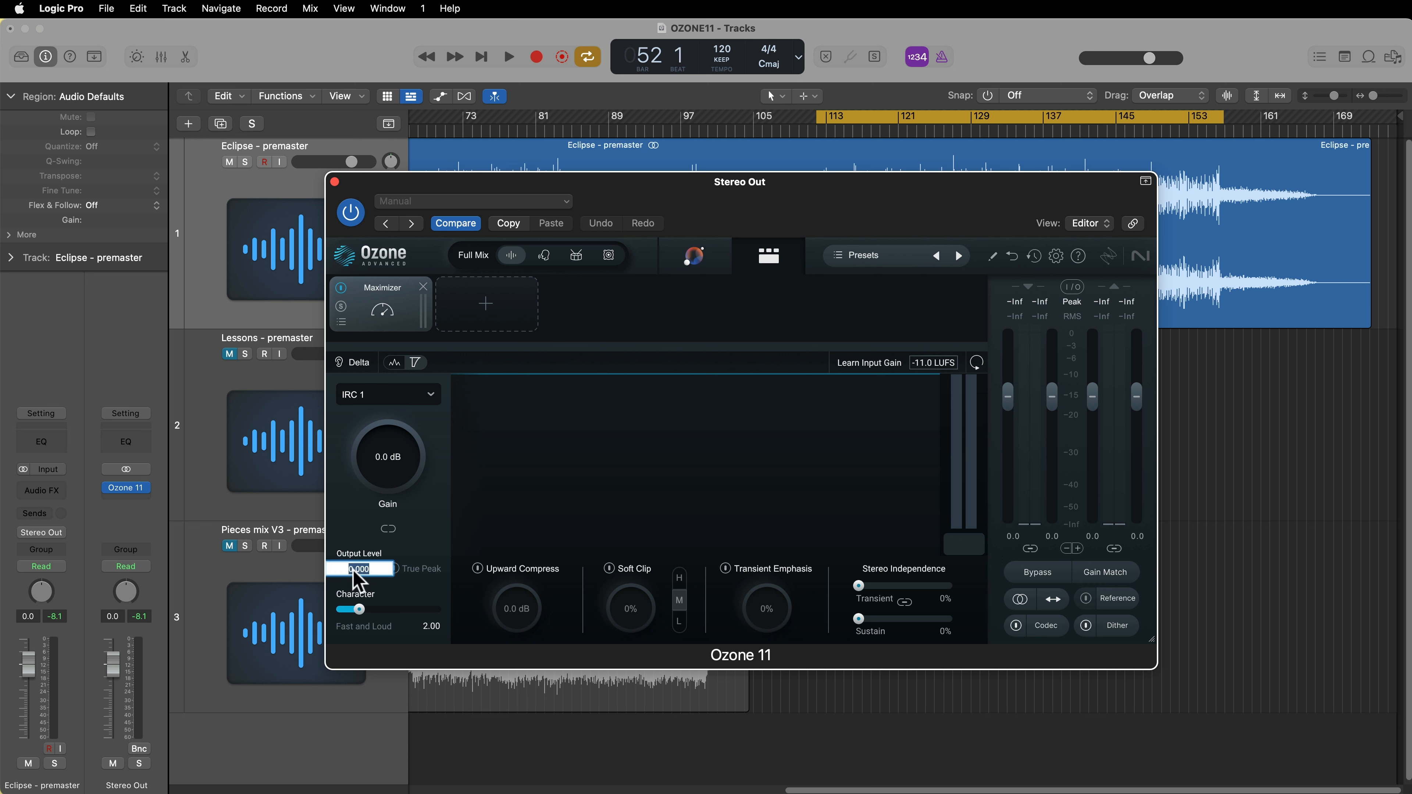
text(-1)
key(Return)
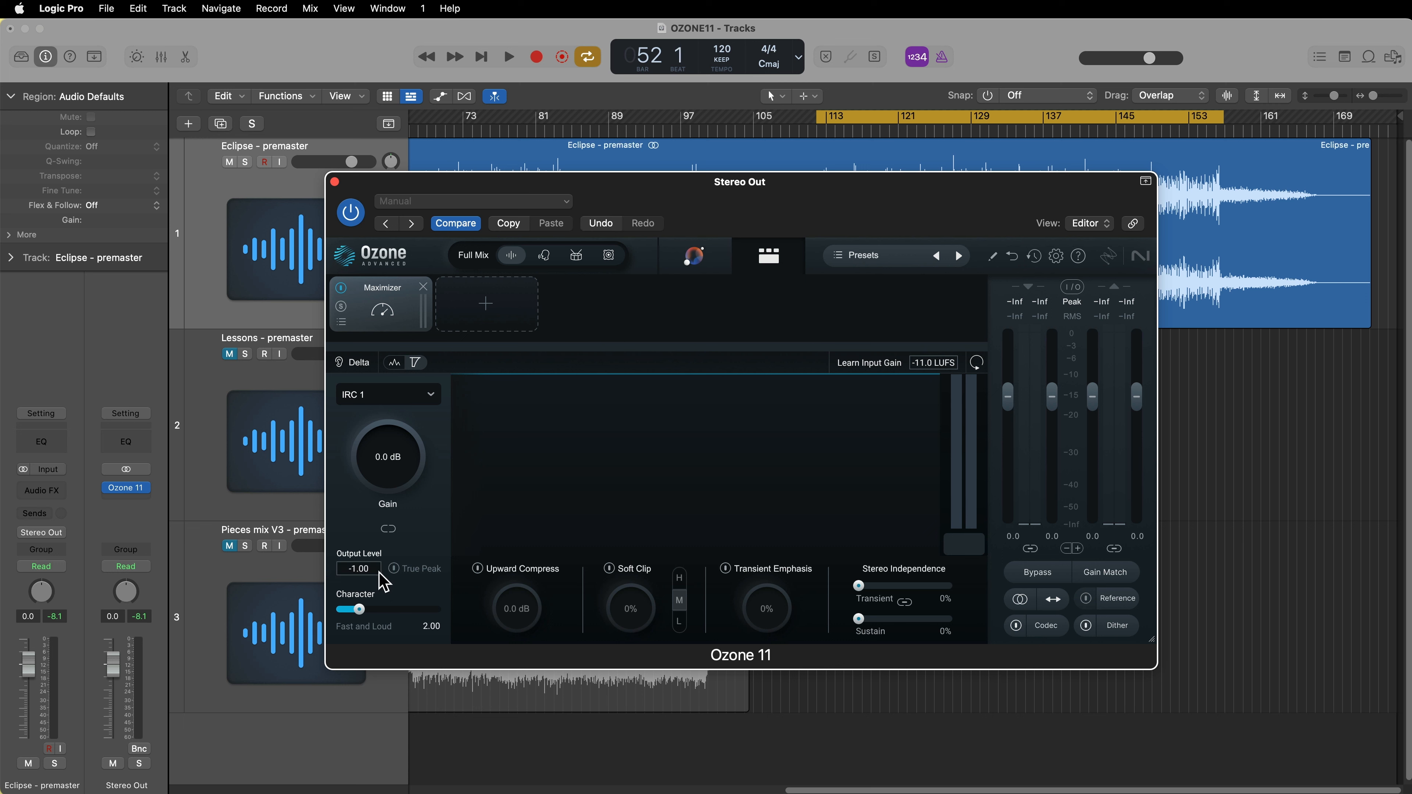
click(393, 569)
- Learn the Maximizer's input gain for the -11.0 LUFS target by playing the looped Eclipse section
click(870, 364)
key(space)
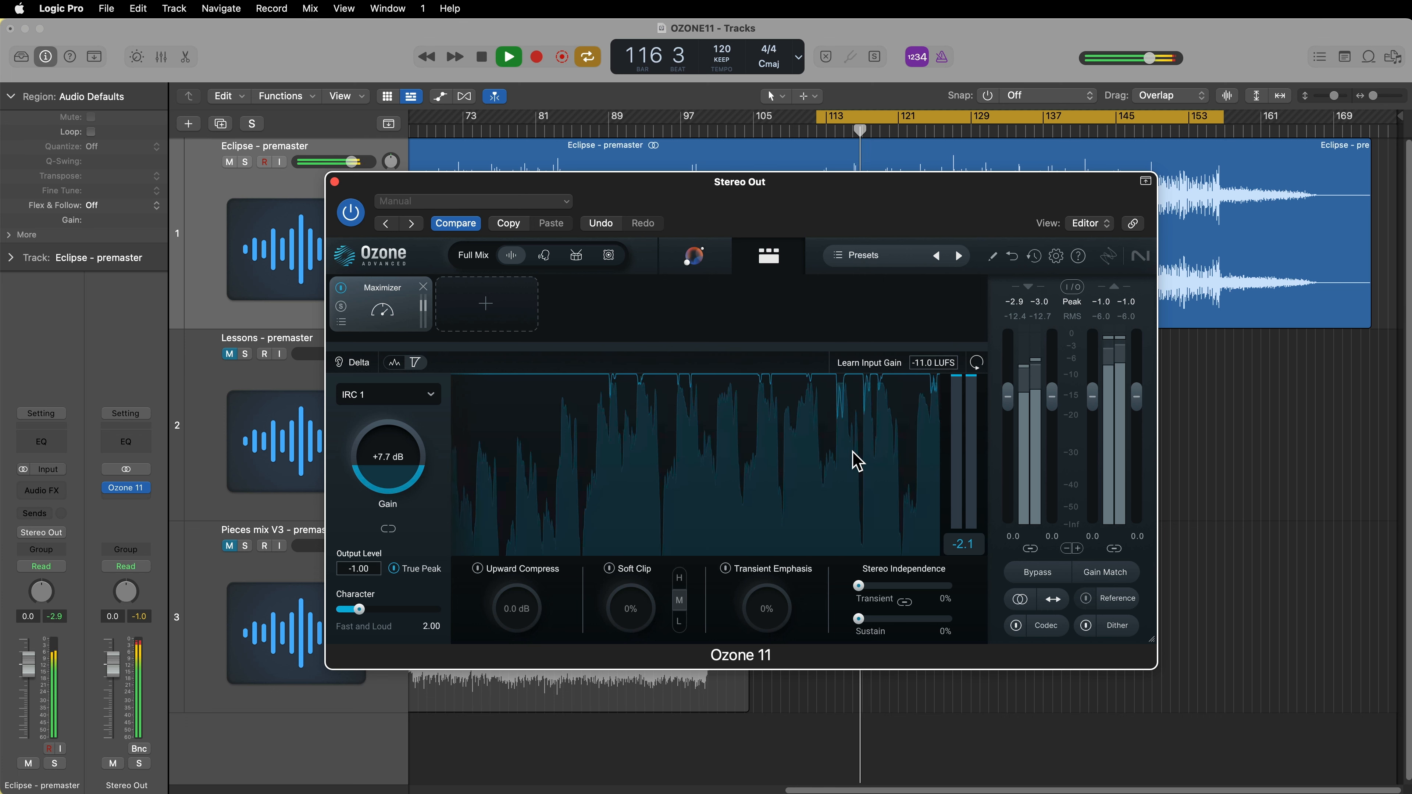
key(space)
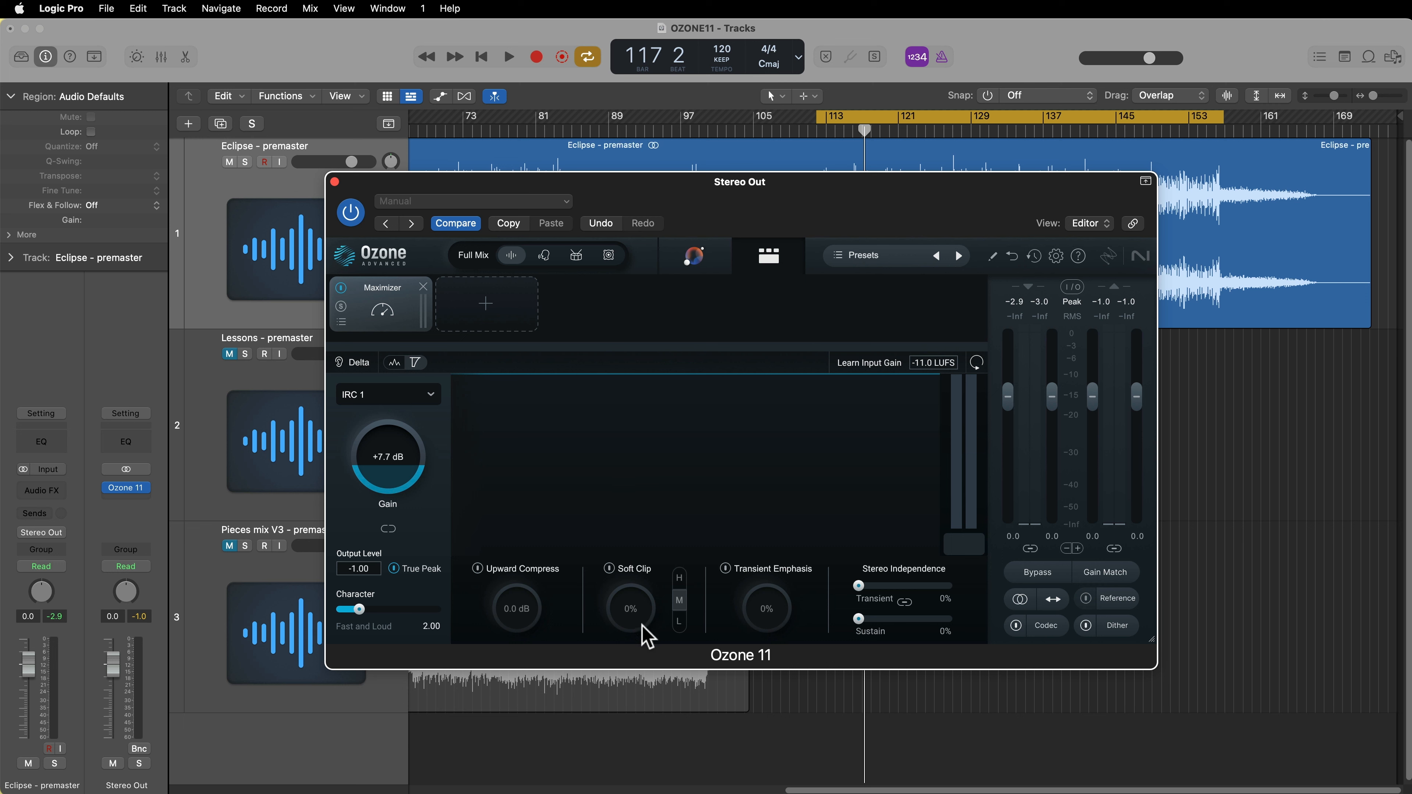
- Enable Upward Compress in the Maximizer and raise it to 2.3 dB while the loop plays
click(476, 570)
key(space)
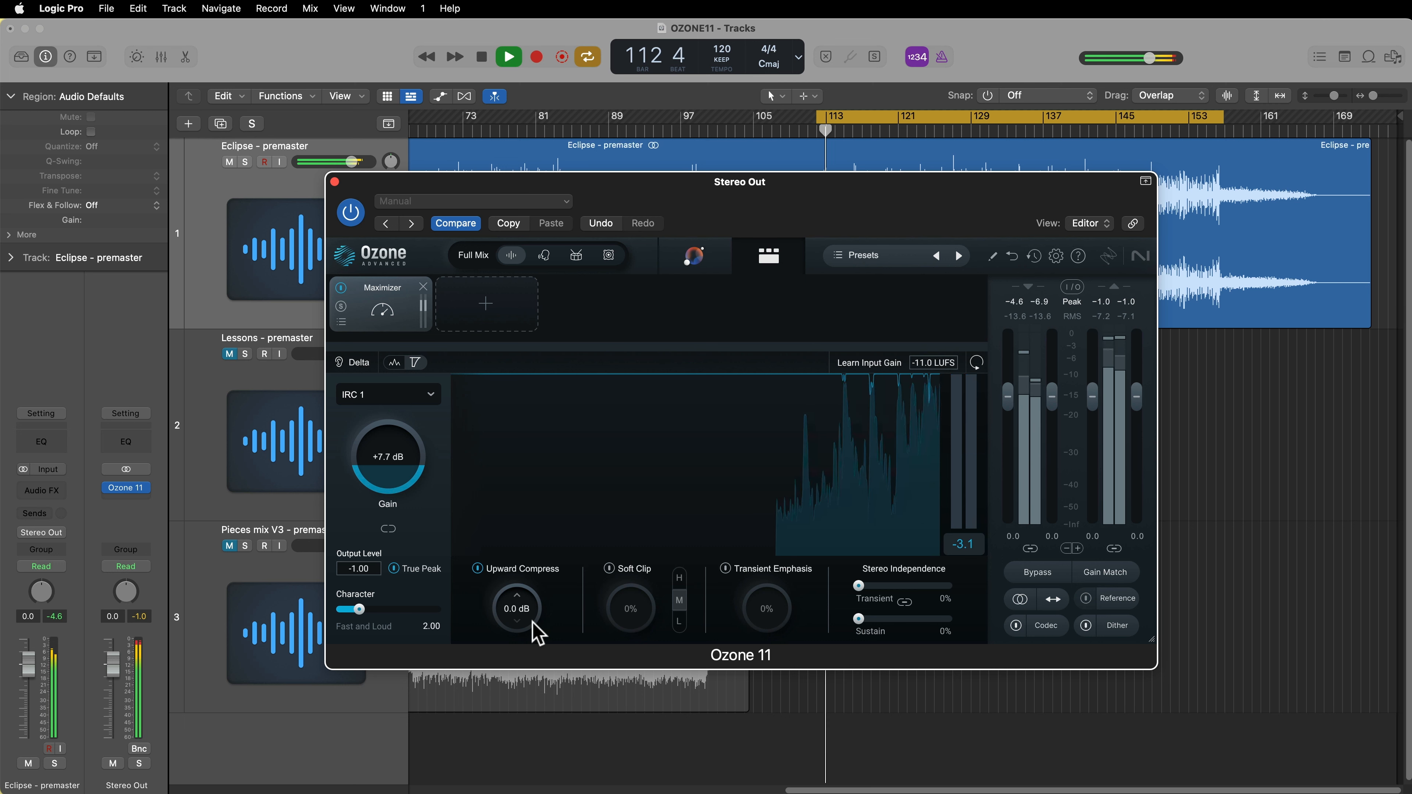
mouse_move(530, 633)
mouse_down()
mouse_move(557, 542)
mouse_move(575, 577)
mouse_move(561, 622)
mouse_move(542, 589)
mouse_move(550, 550)
mouse_move(552, 640)
mouse_up()
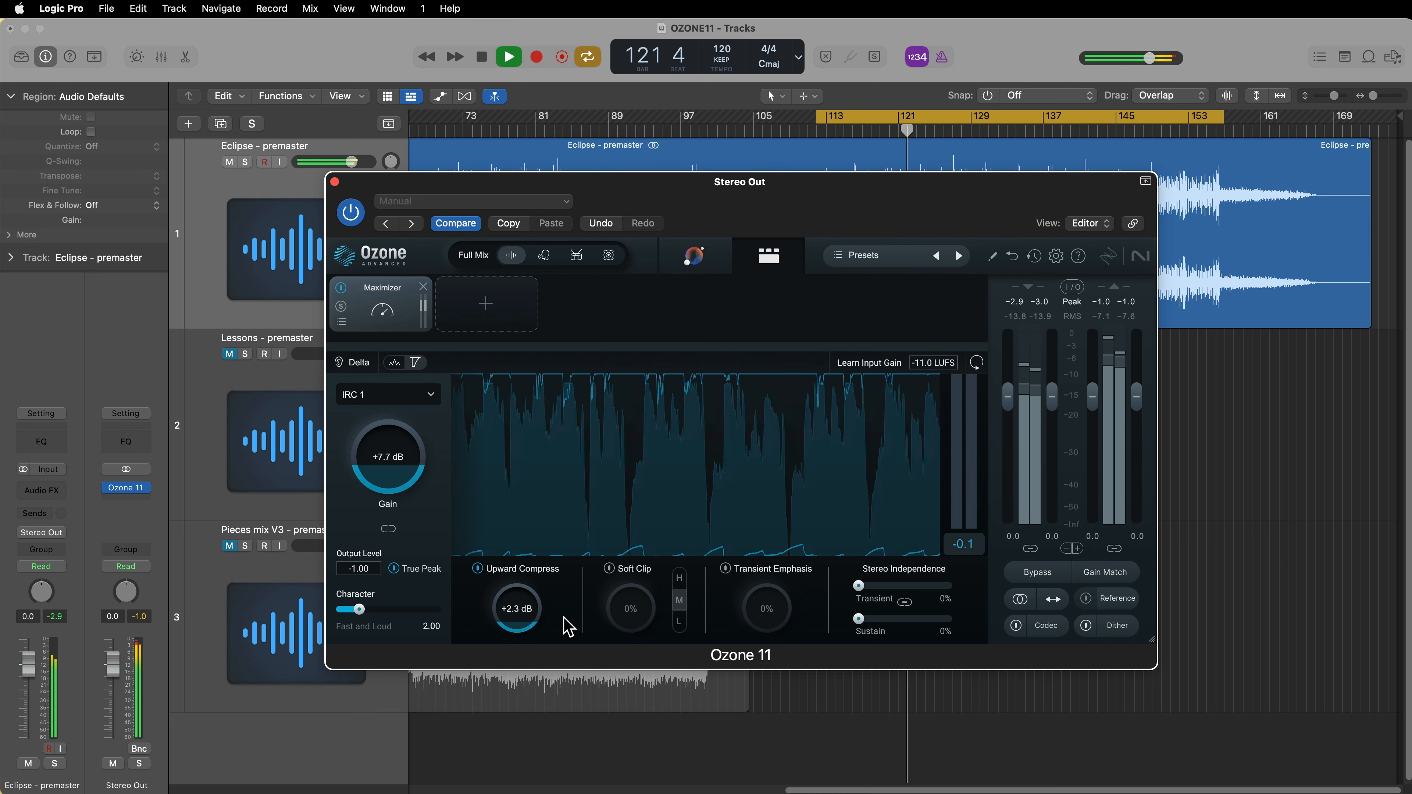
key(space)
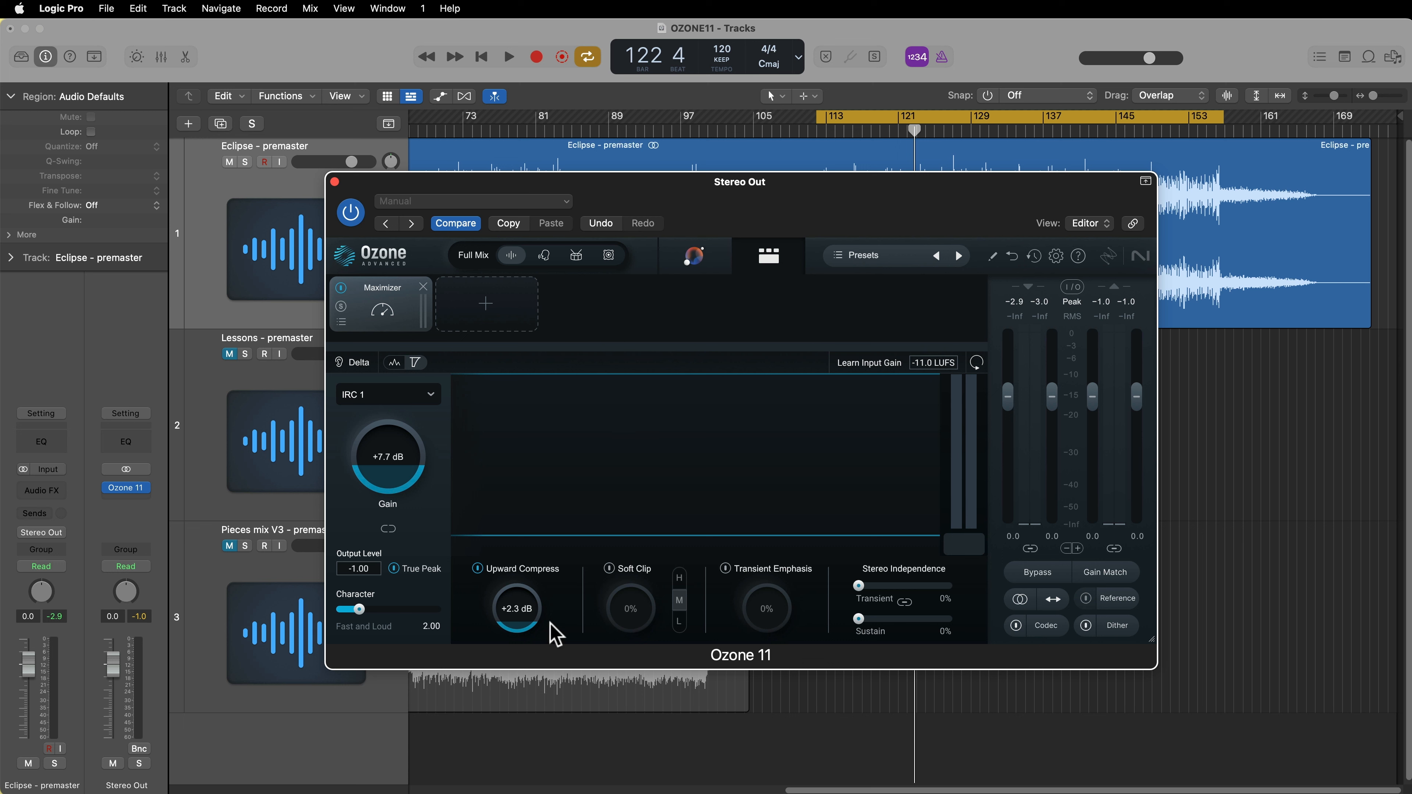
- Add a Clarity module to the chain and place it before the Maximizer
click(463, 319)
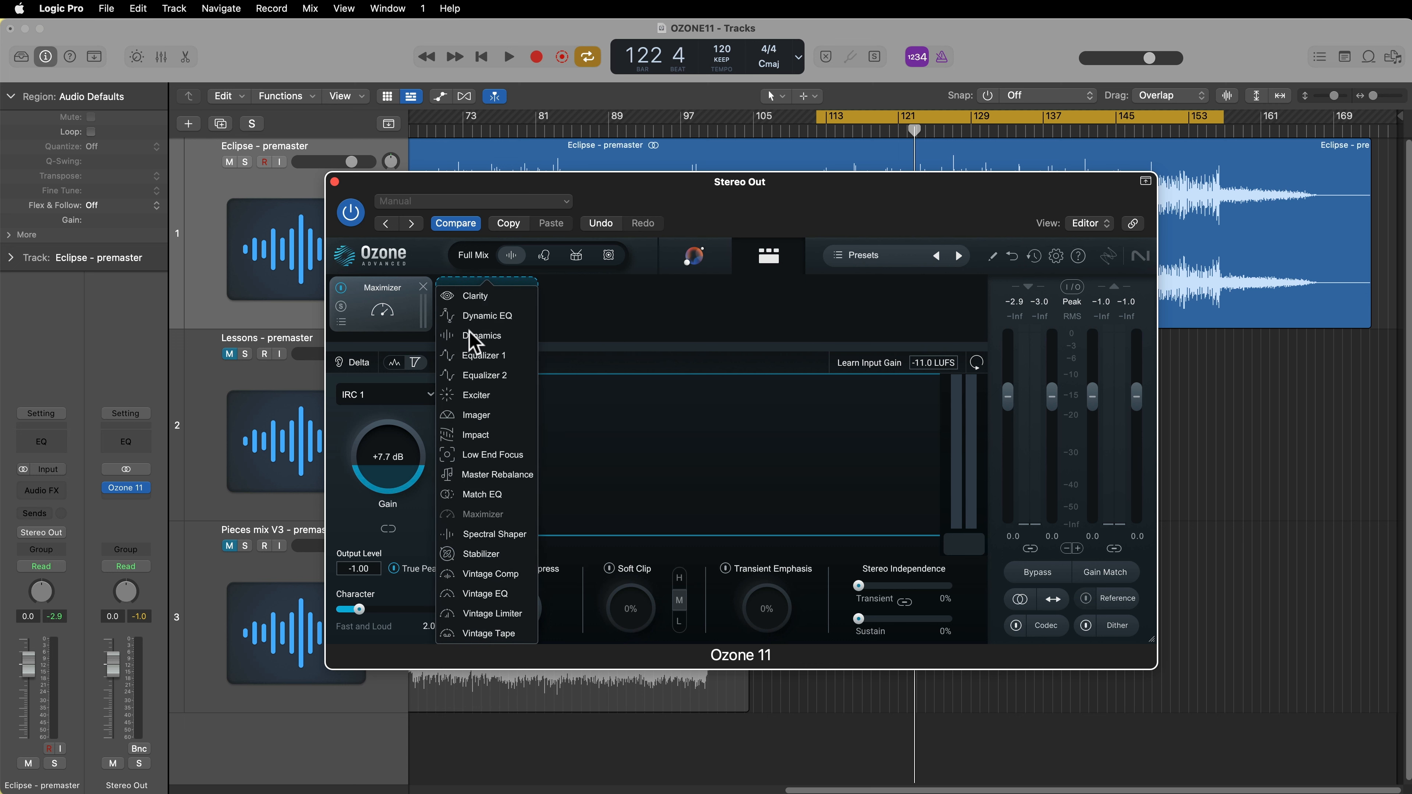
click(487, 296)
drag(484, 310, 395, 319)
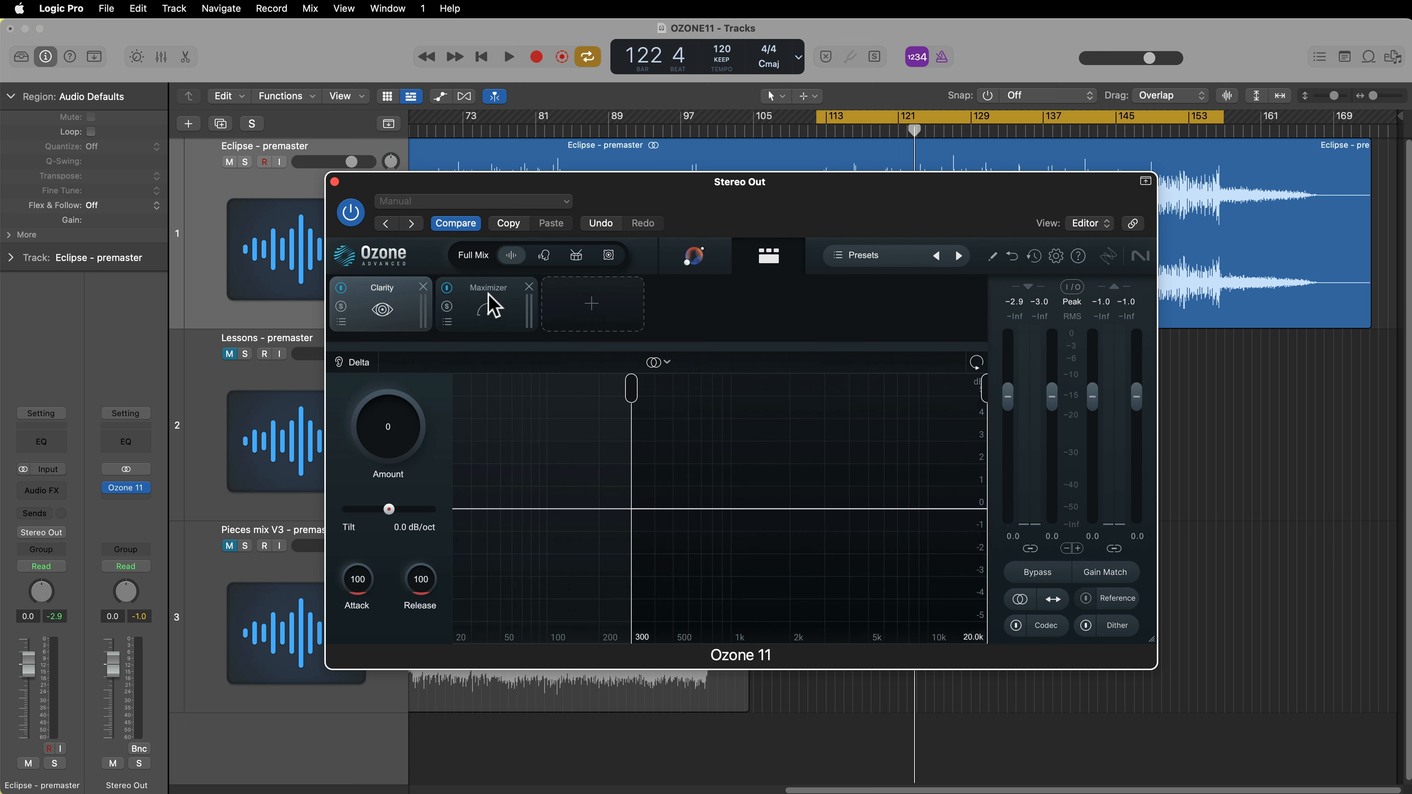
click(492, 305)
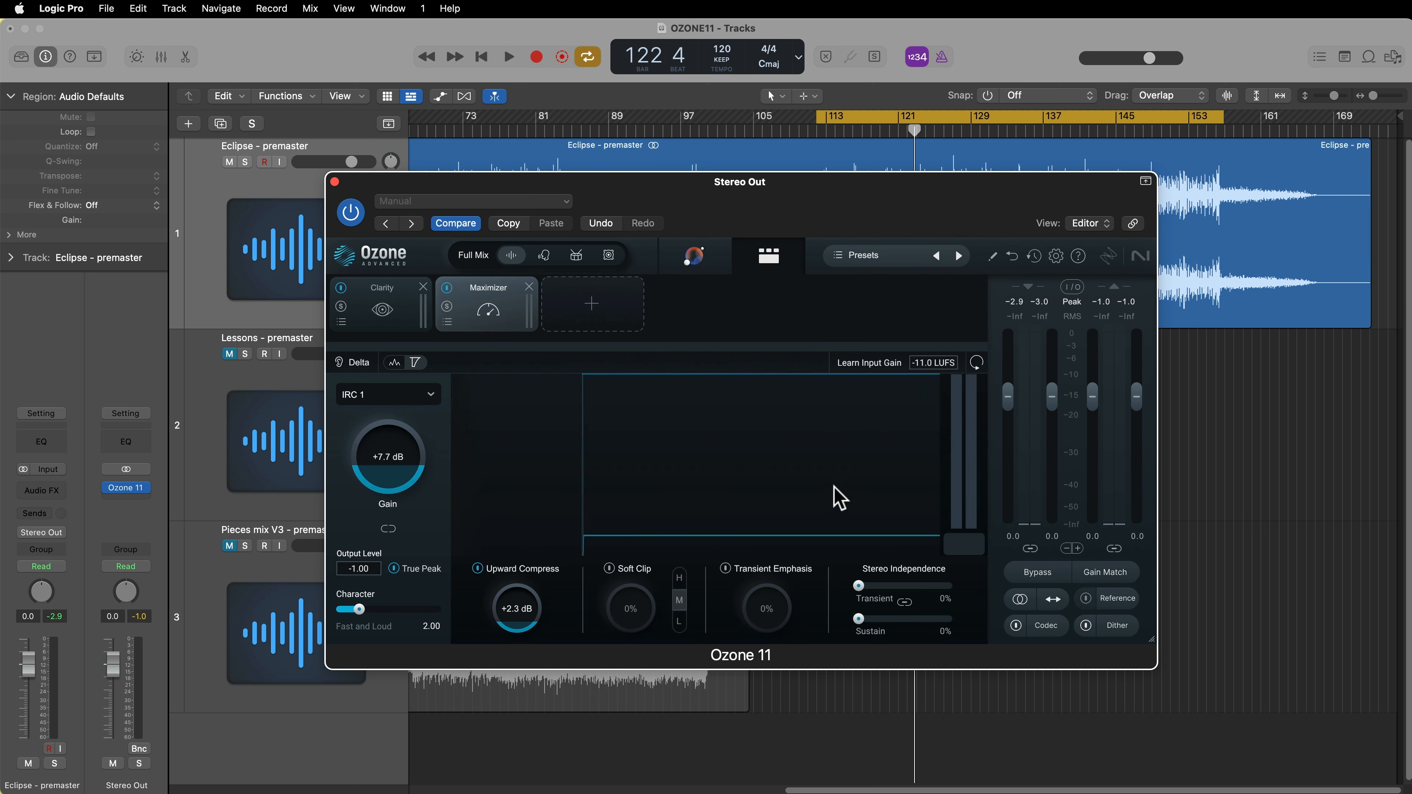
click(394, 315)
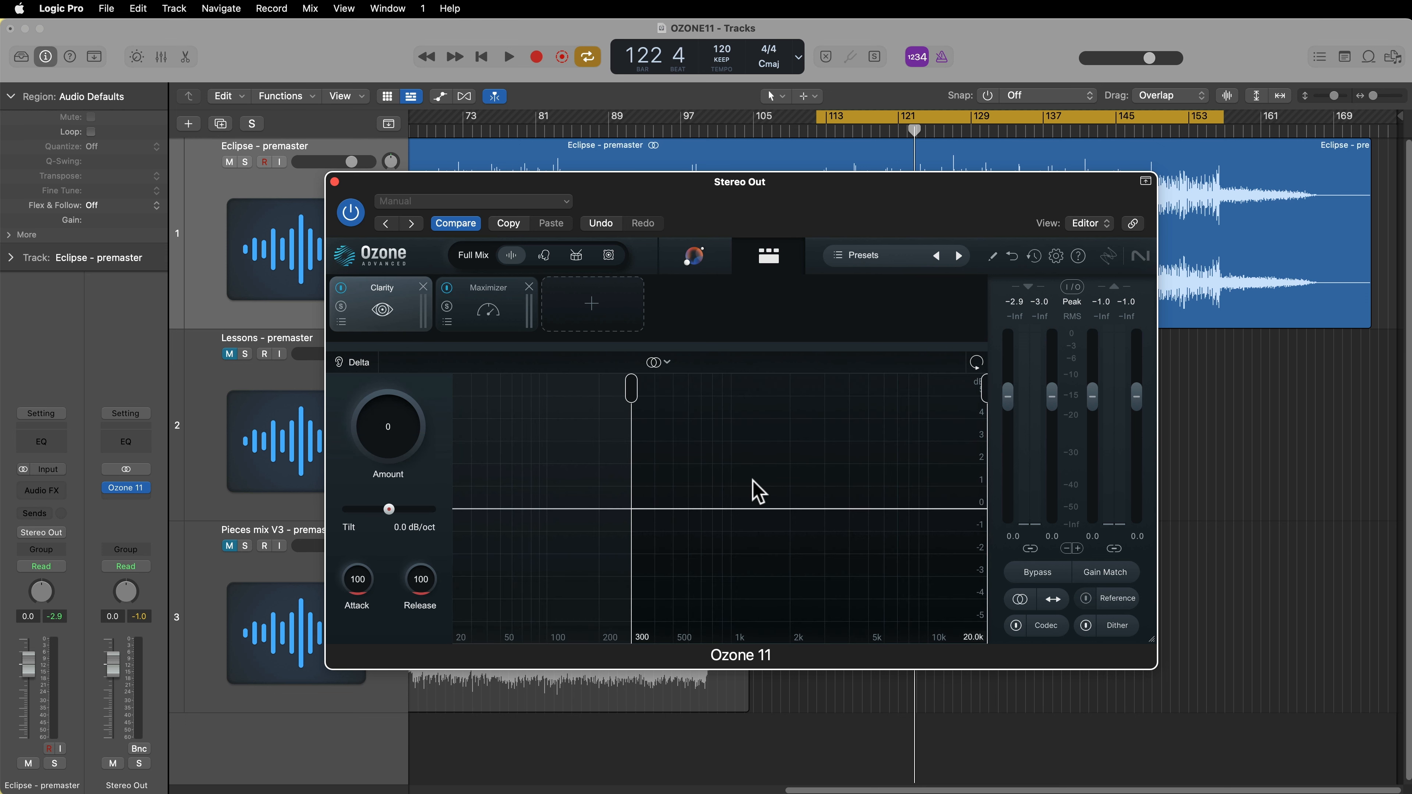
- Reset the Maximizer's Upward Compress and Gain to 0.0 dB
click(495, 304)
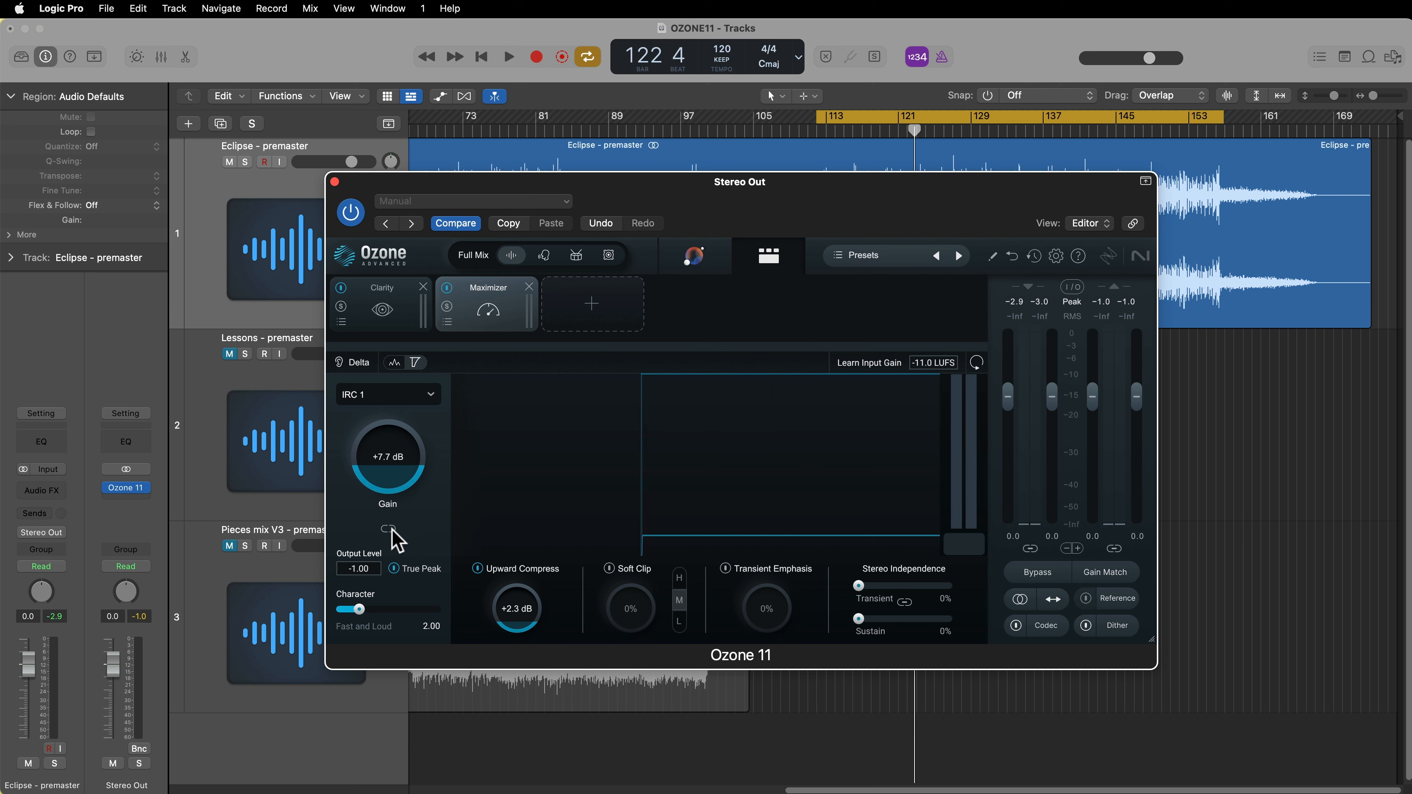
drag(534, 621, 528, 712)
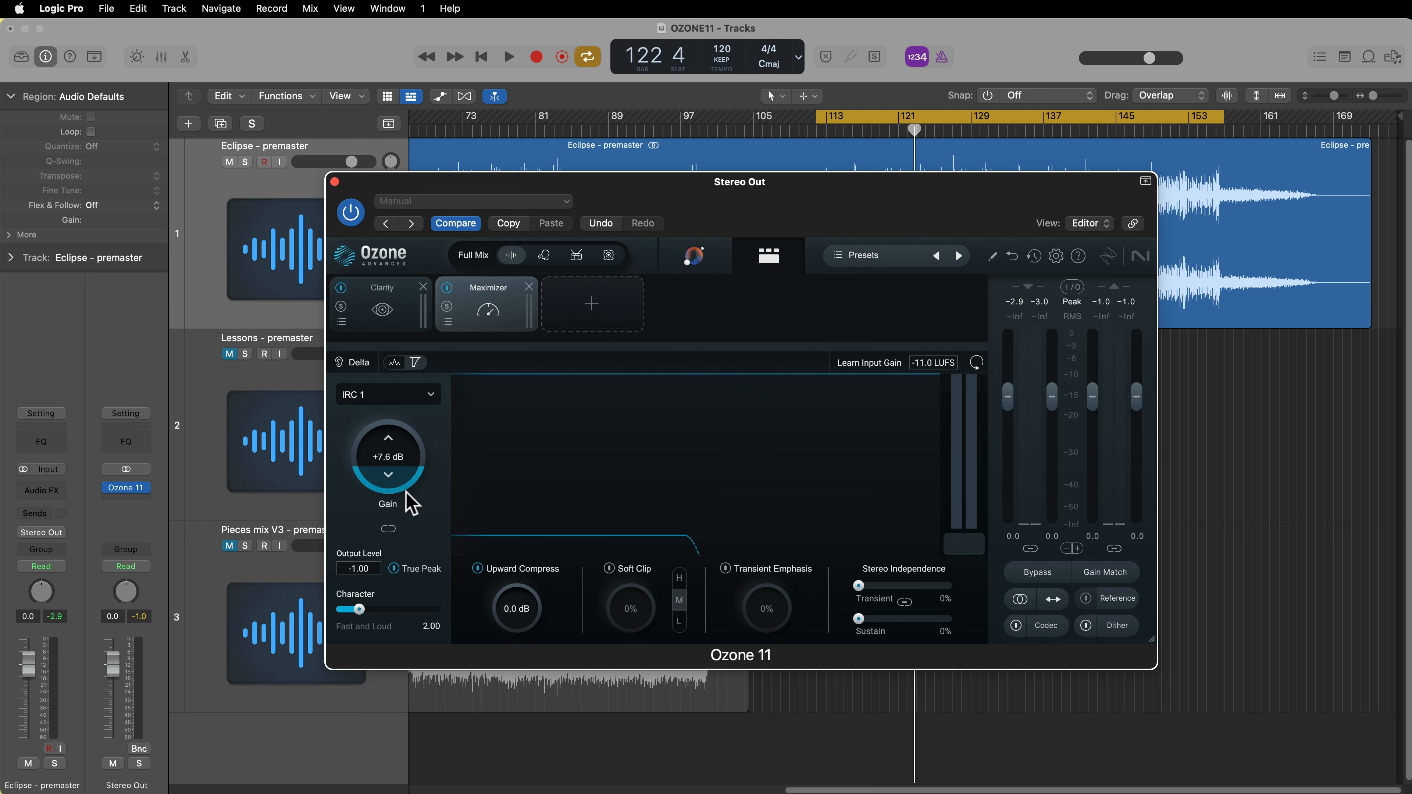
drag(409, 498, 396, 599)
click(416, 314)
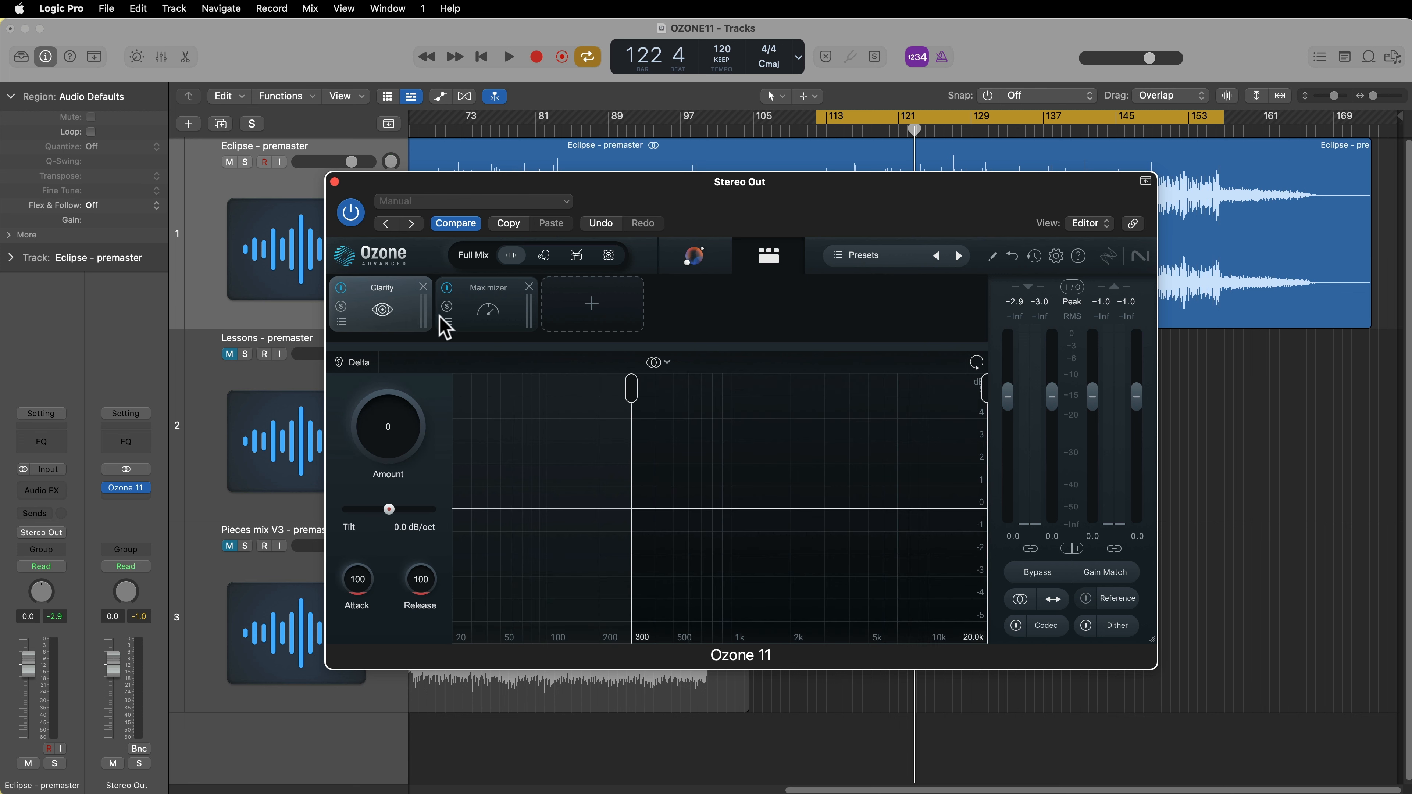
click(484, 311)
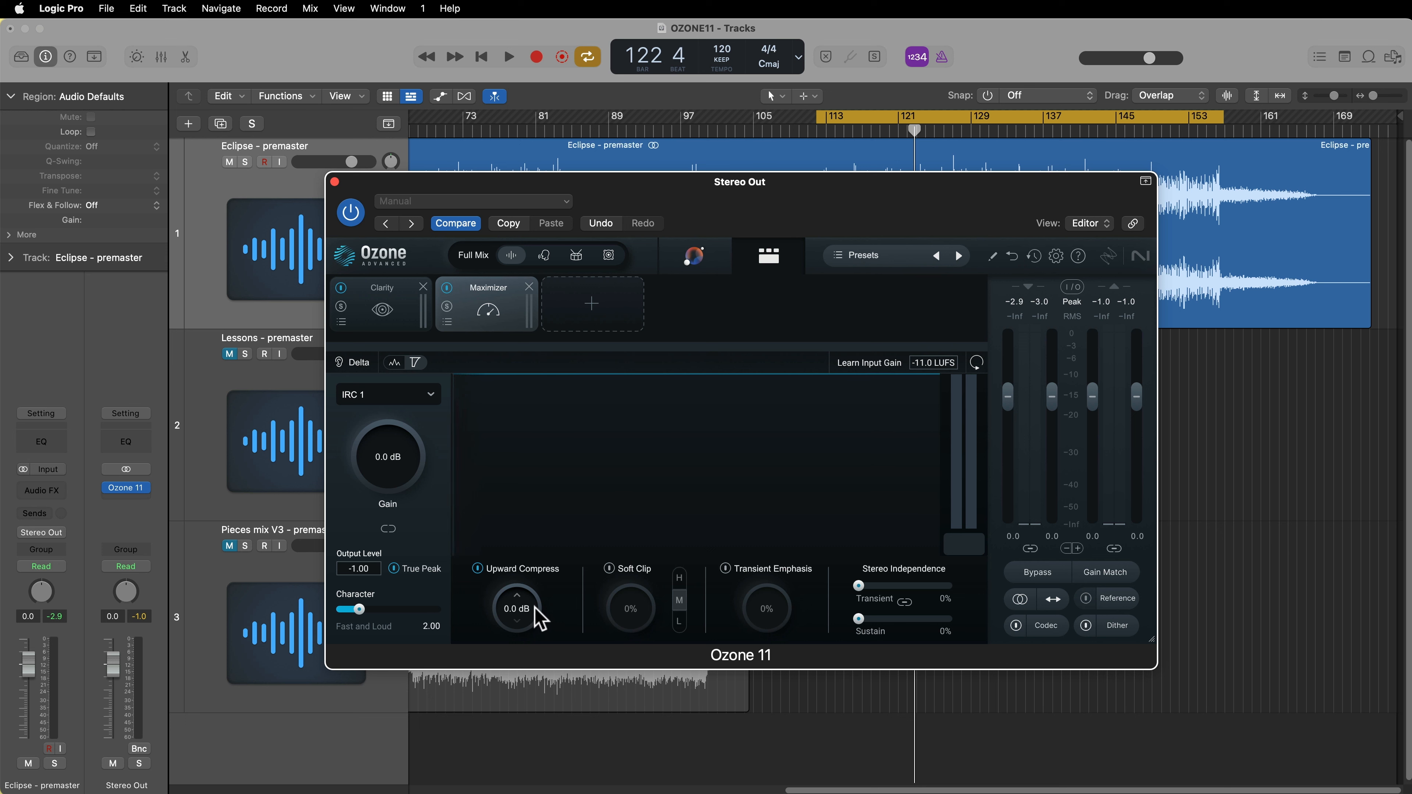
- During playback, set Clarity to about 46% amount, -1.2 dB/oct tilt and 172 attack, and compare it bypassed
click(384, 312)
key(space)
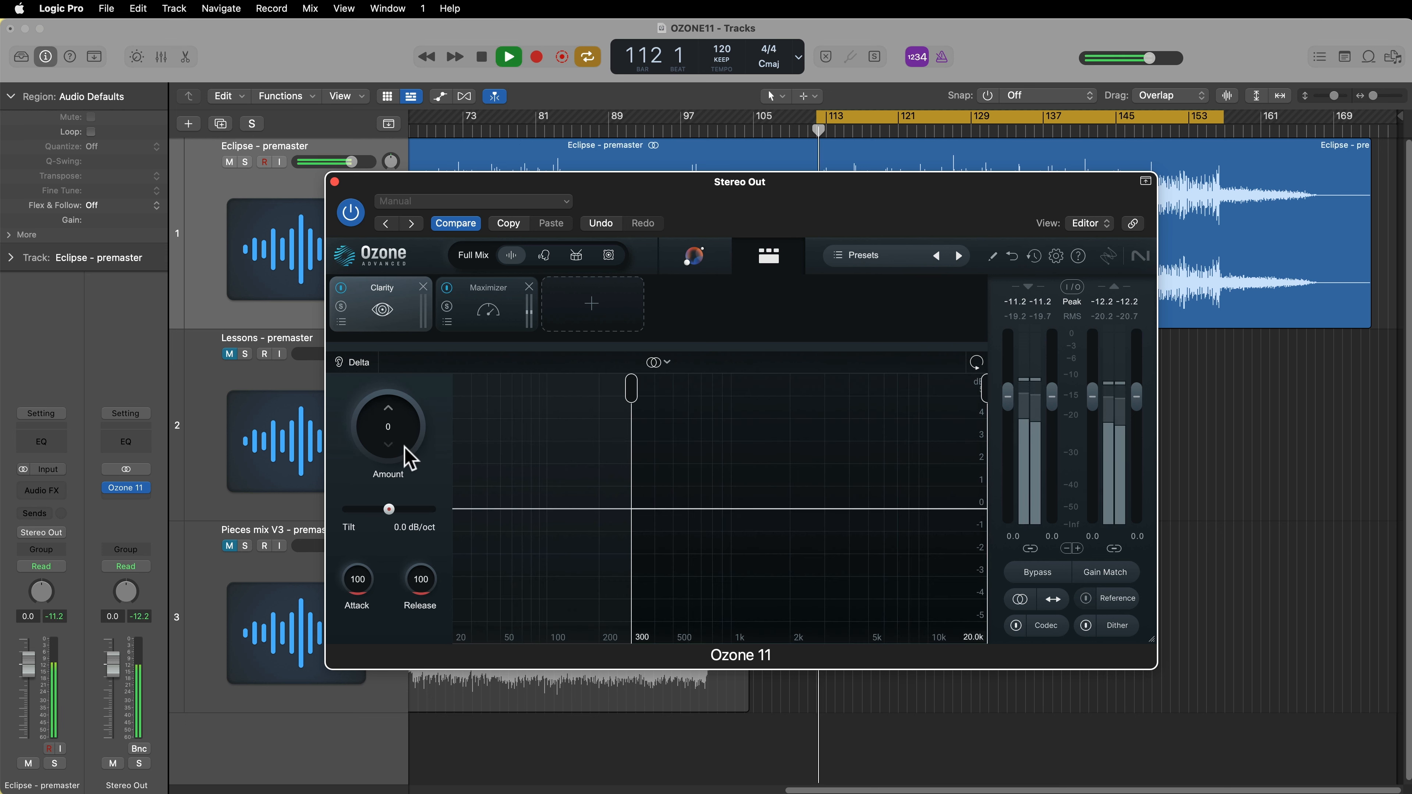
drag(389, 478, 434, 369)
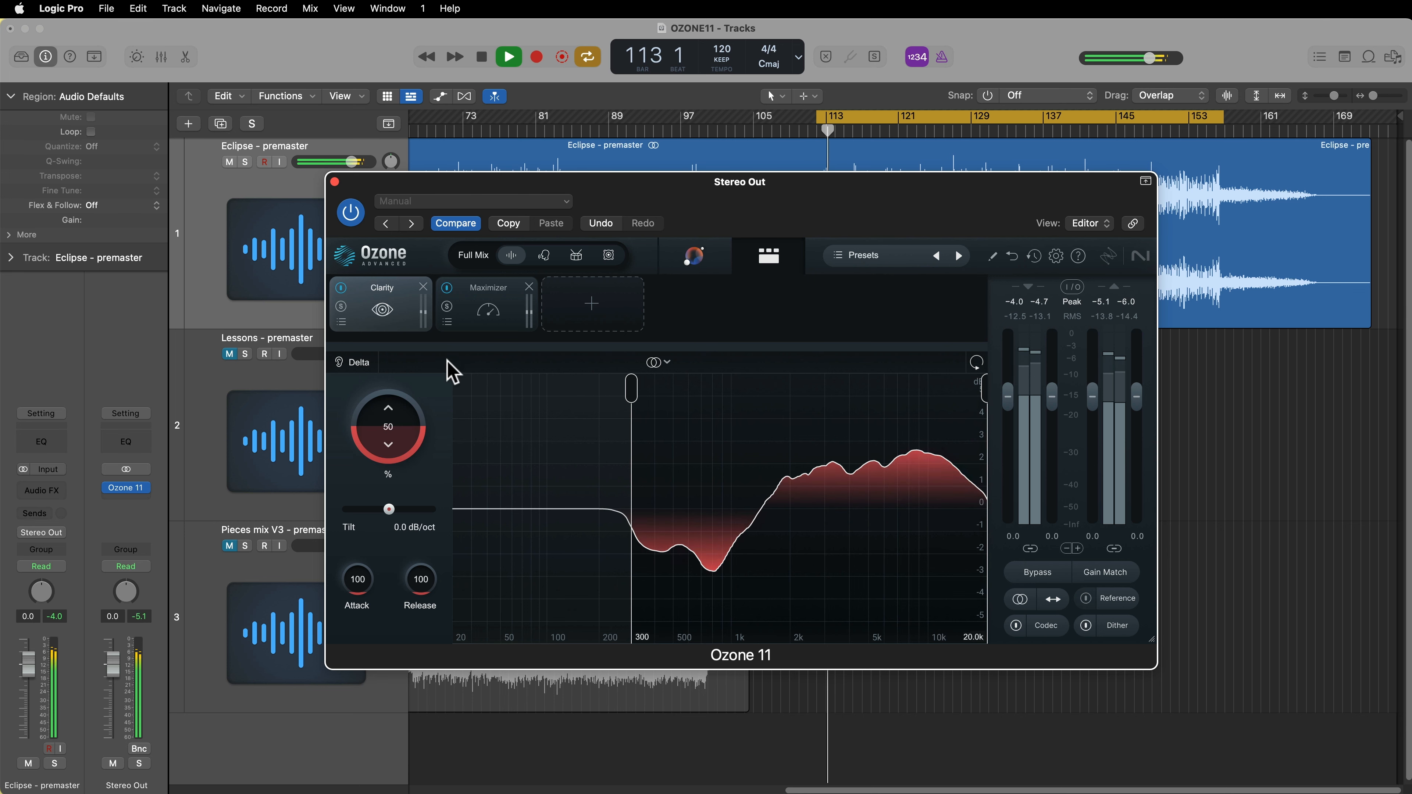
drag(389, 509, 381, 511)
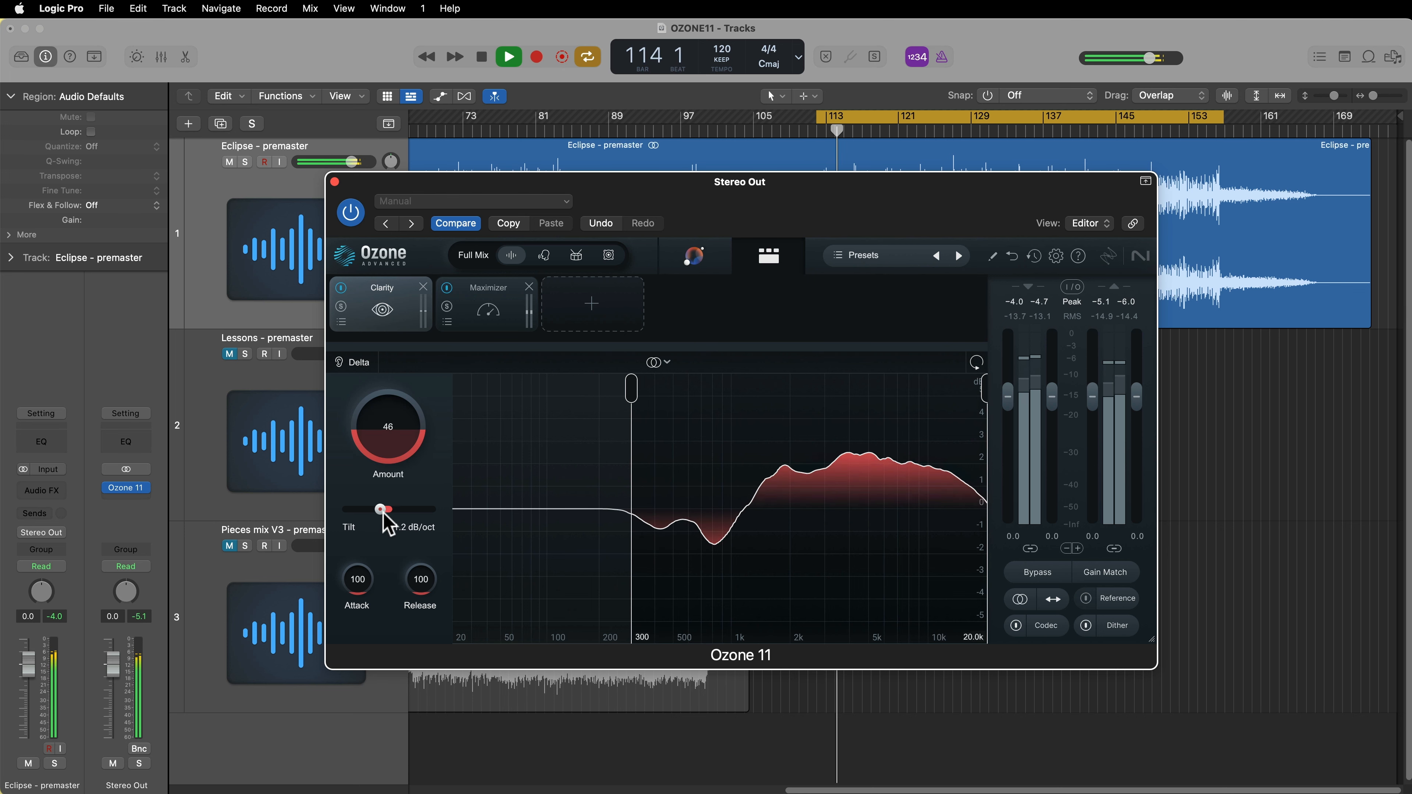
drag(362, 593, 382, 574)
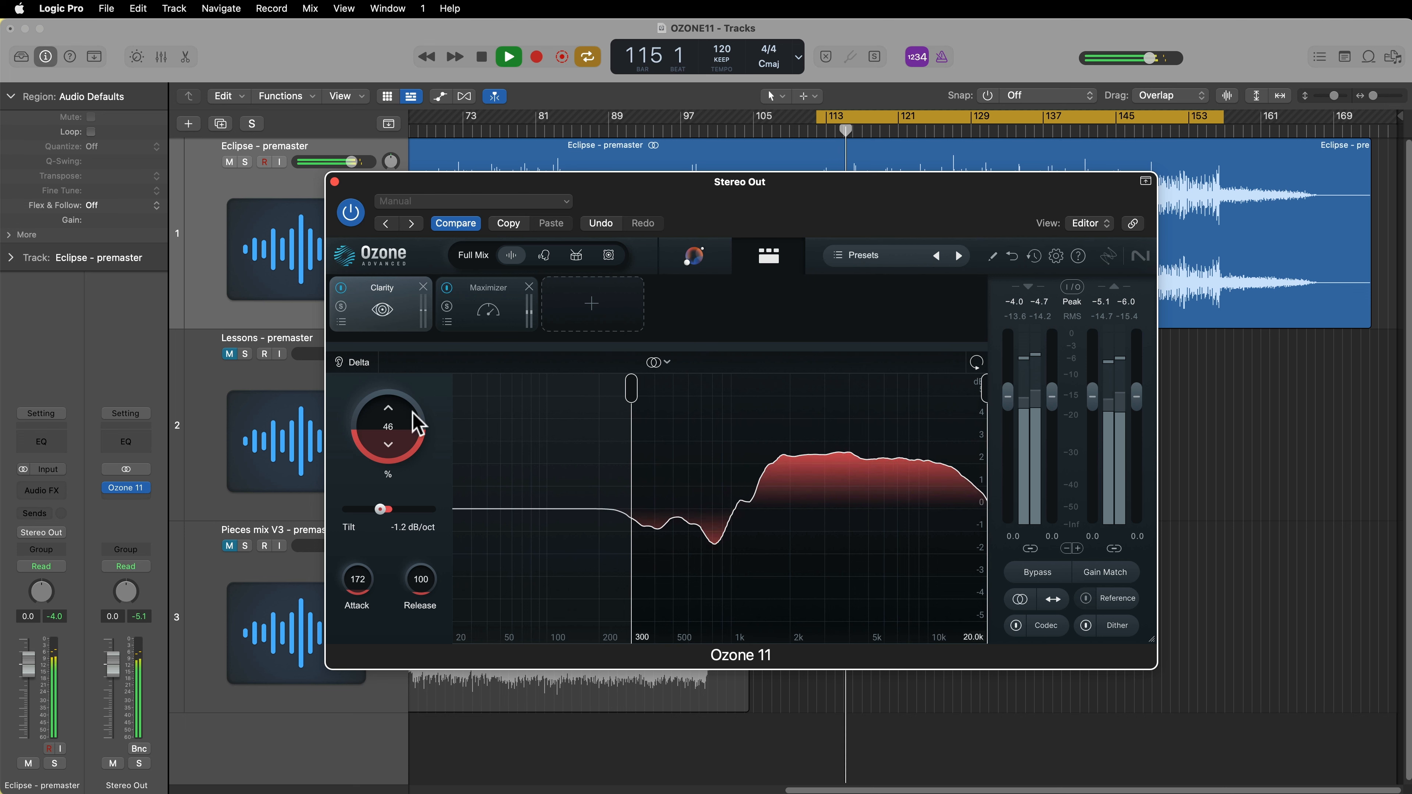
scroll(418, 425, up, 2)
click(341, 288)
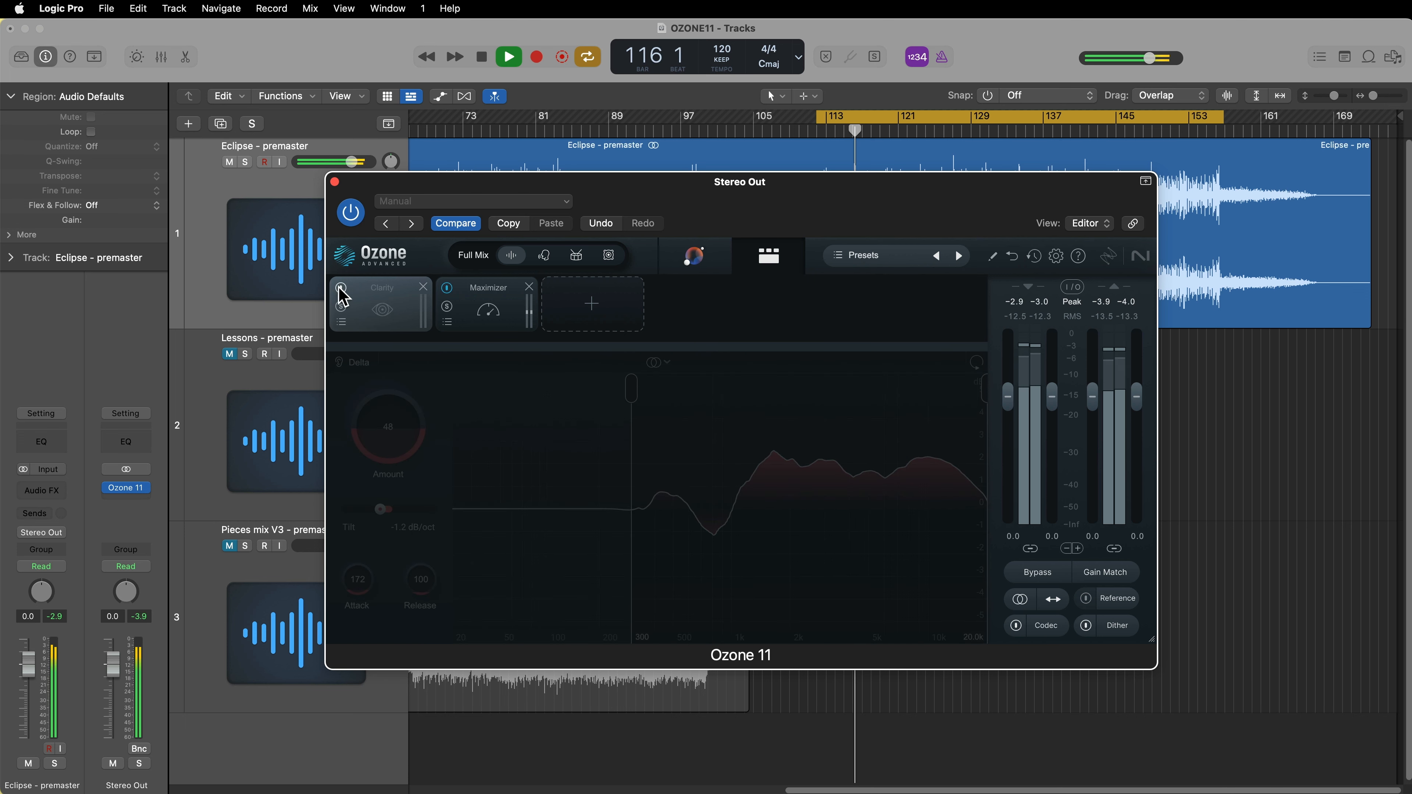
click(341, 288)
- Relearn the Maximizer's input gain for -11.0 LUFS and raise Upward Compress to 2.8 dB during playback
click(488, 314)
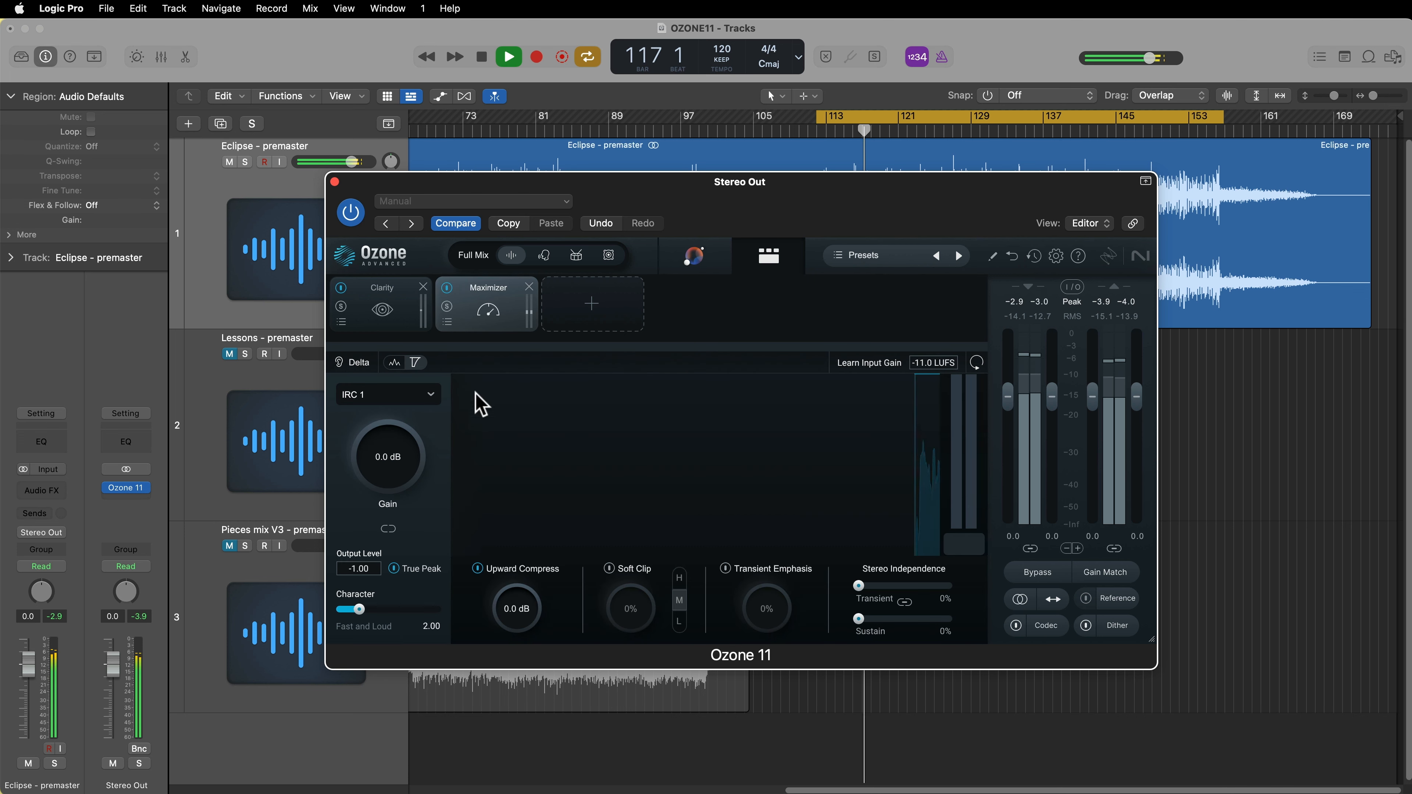
click(864, 367)
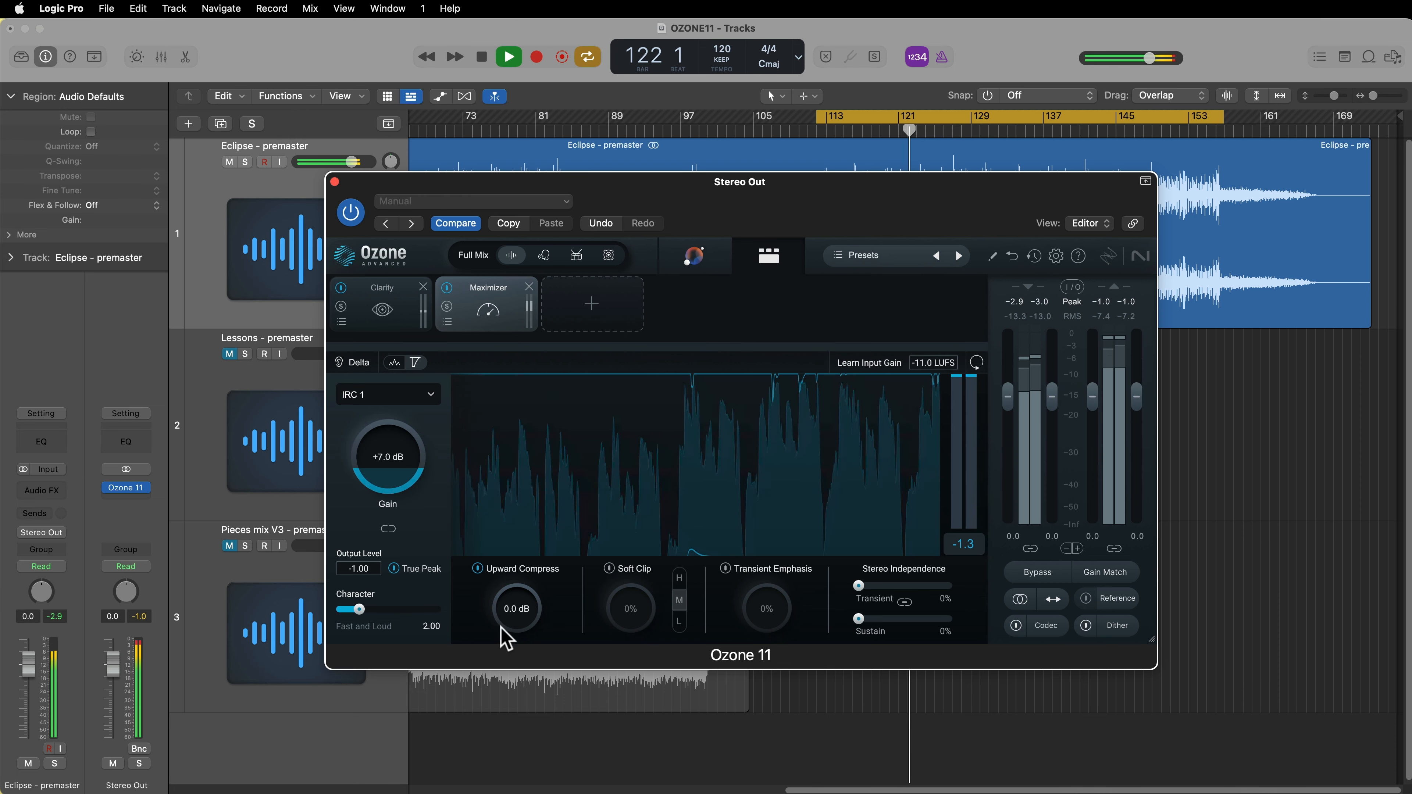
drag(501, 629, 558, 569)
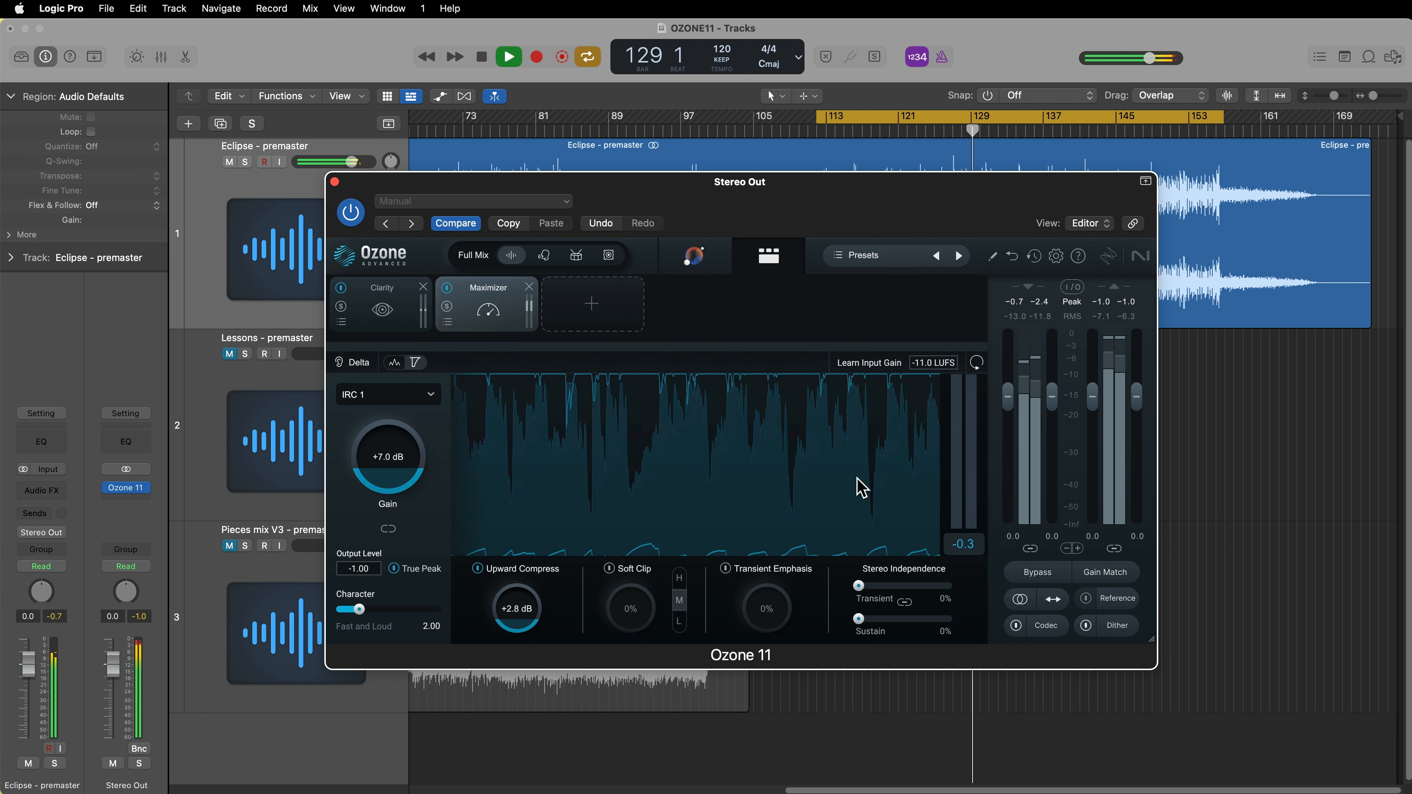
key(space)
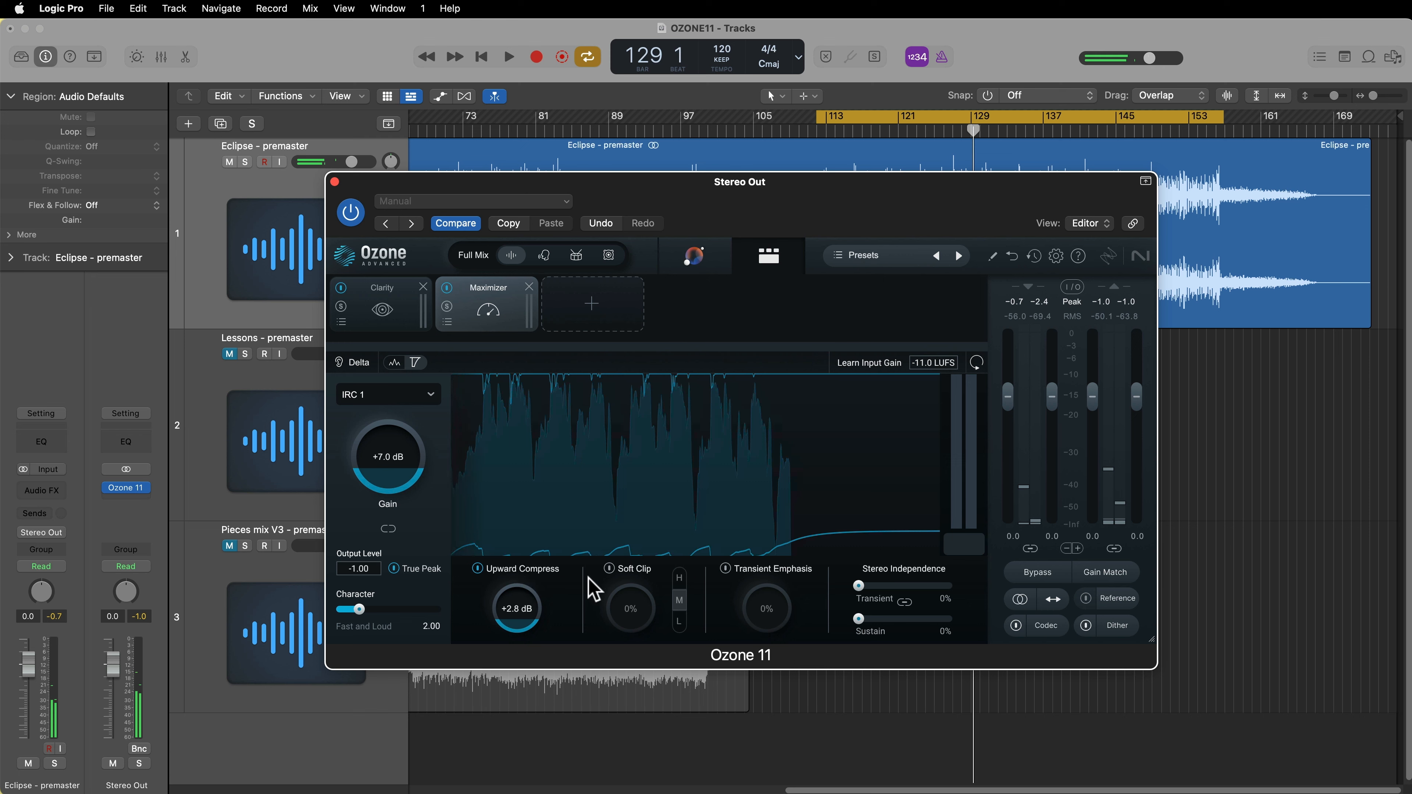
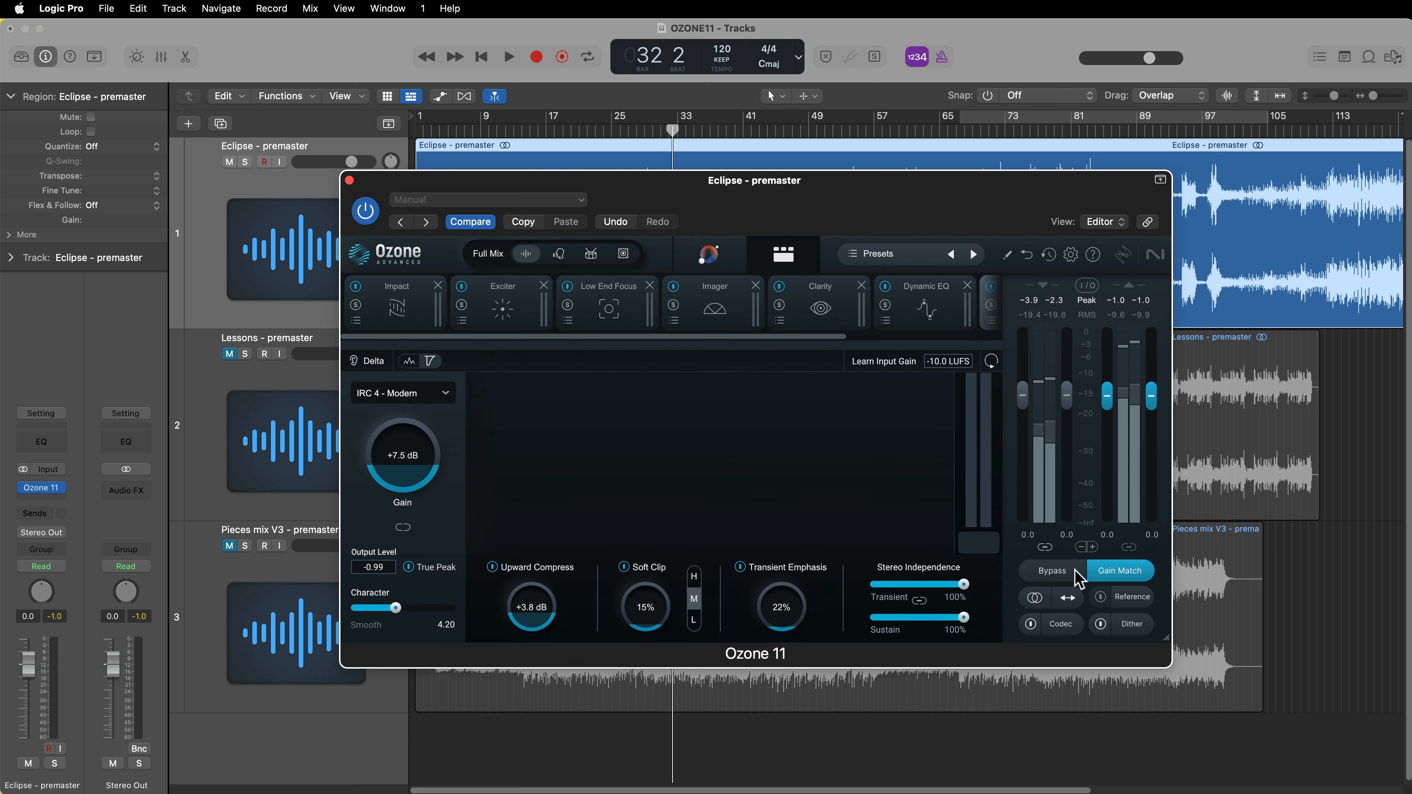
- Turn off Gain Match on the Eclipse track's Ozone chain and toggle the bypass to compare
click(1109, 573)
click(1060, 576)
click(1060, 576)
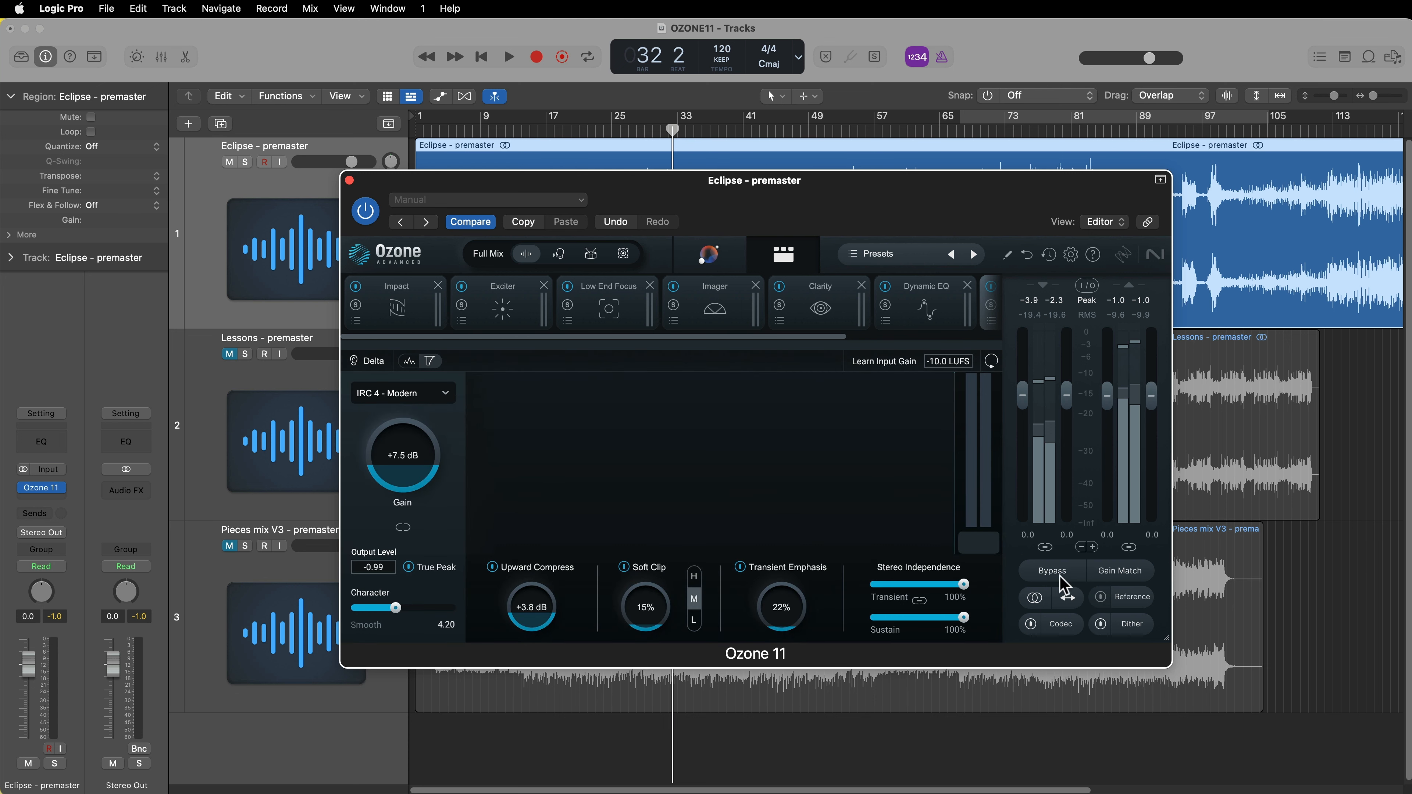
click(1060, 576)
click(1060, 577)
- Turn Gain Match back on and compare the Eclipse chain bypassed and active at matched loudness
click(1144, 570)
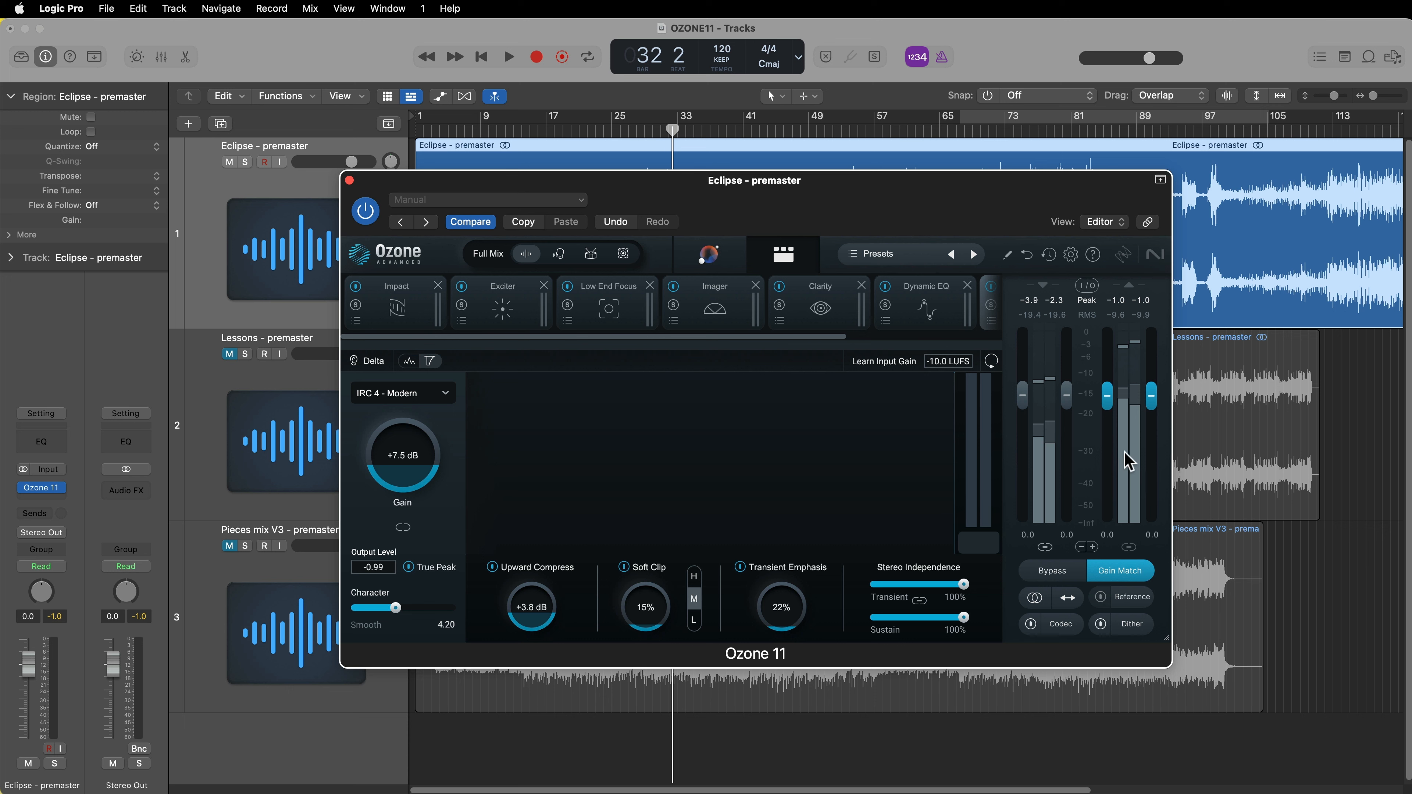
click(1050, 572)
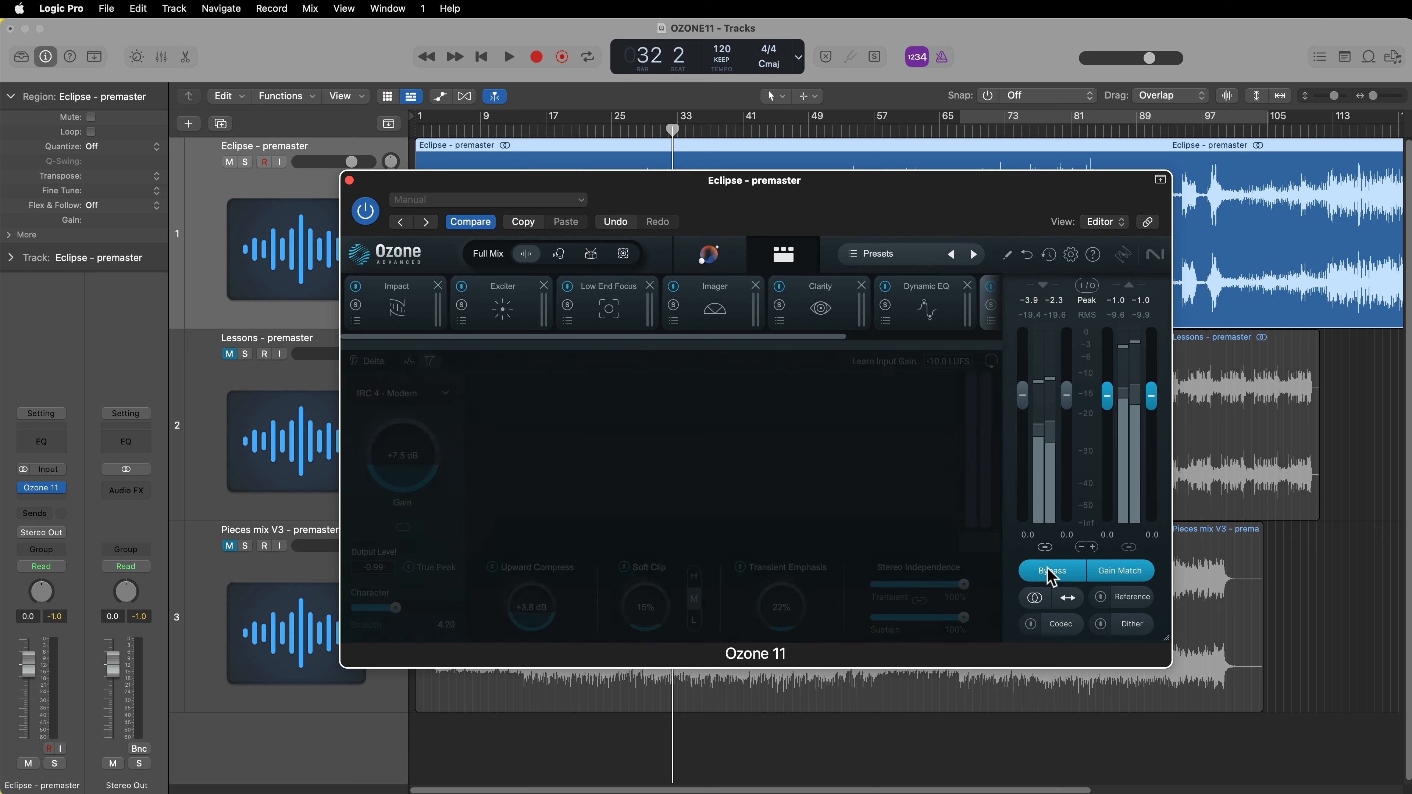
click(1051, 574)
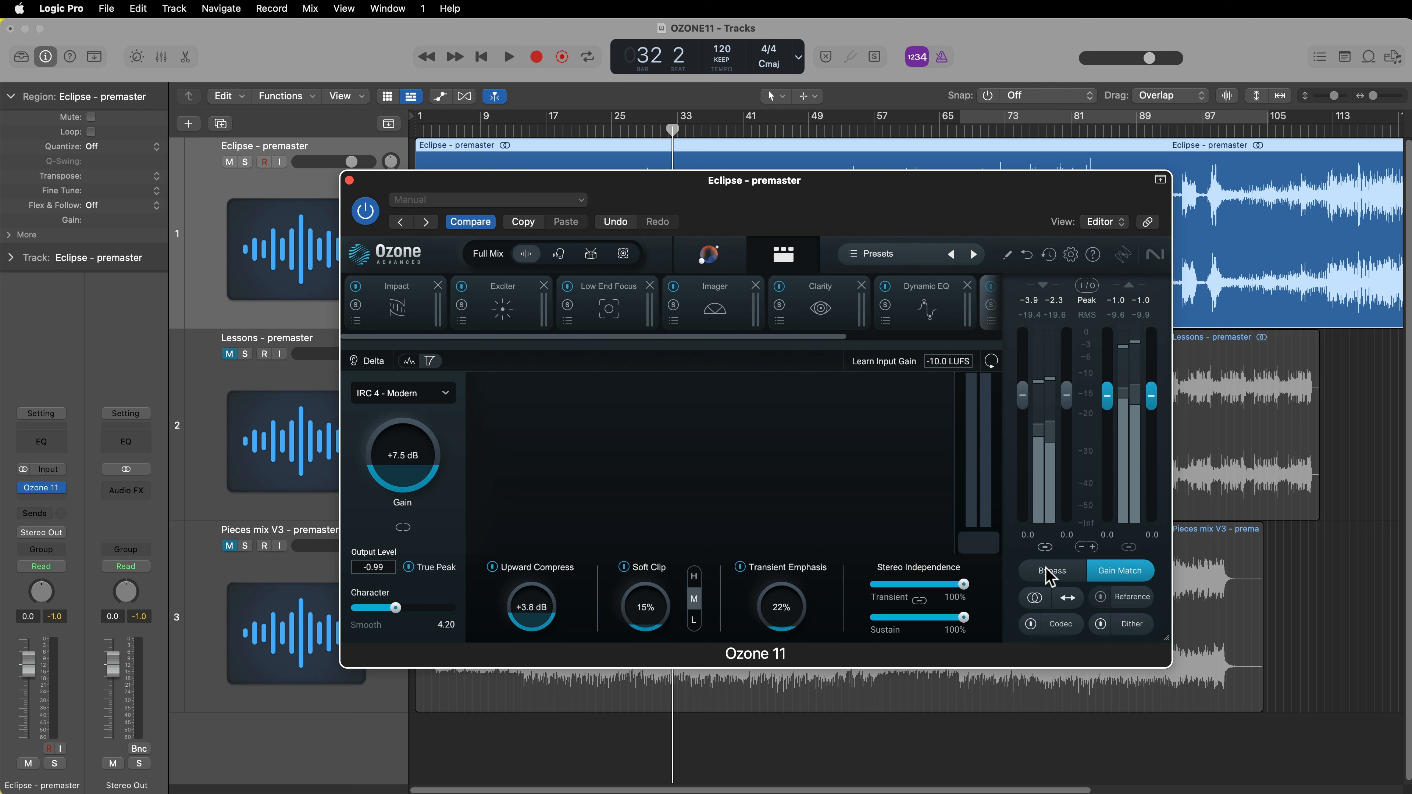
click(1140, 569)
click(1111, 568)
click(1063, 573)
click(1063, 573)
click(1063, 573)
click(1063, 573)
- Move the playhead to bar 14 beat 4 and set a cycle range from bar 17 to about bar 31
drag(445, 181, 454, 490)
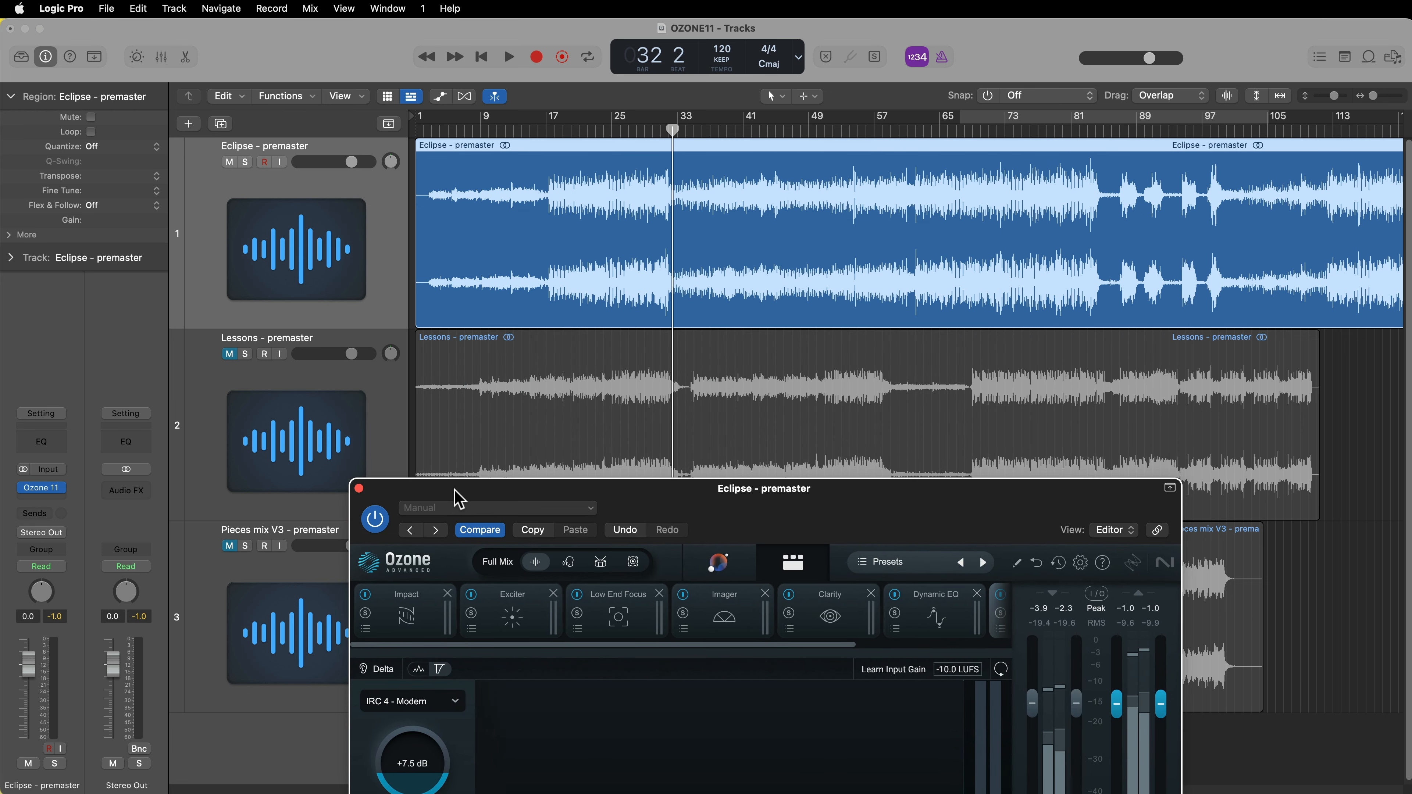
click(529, 129)
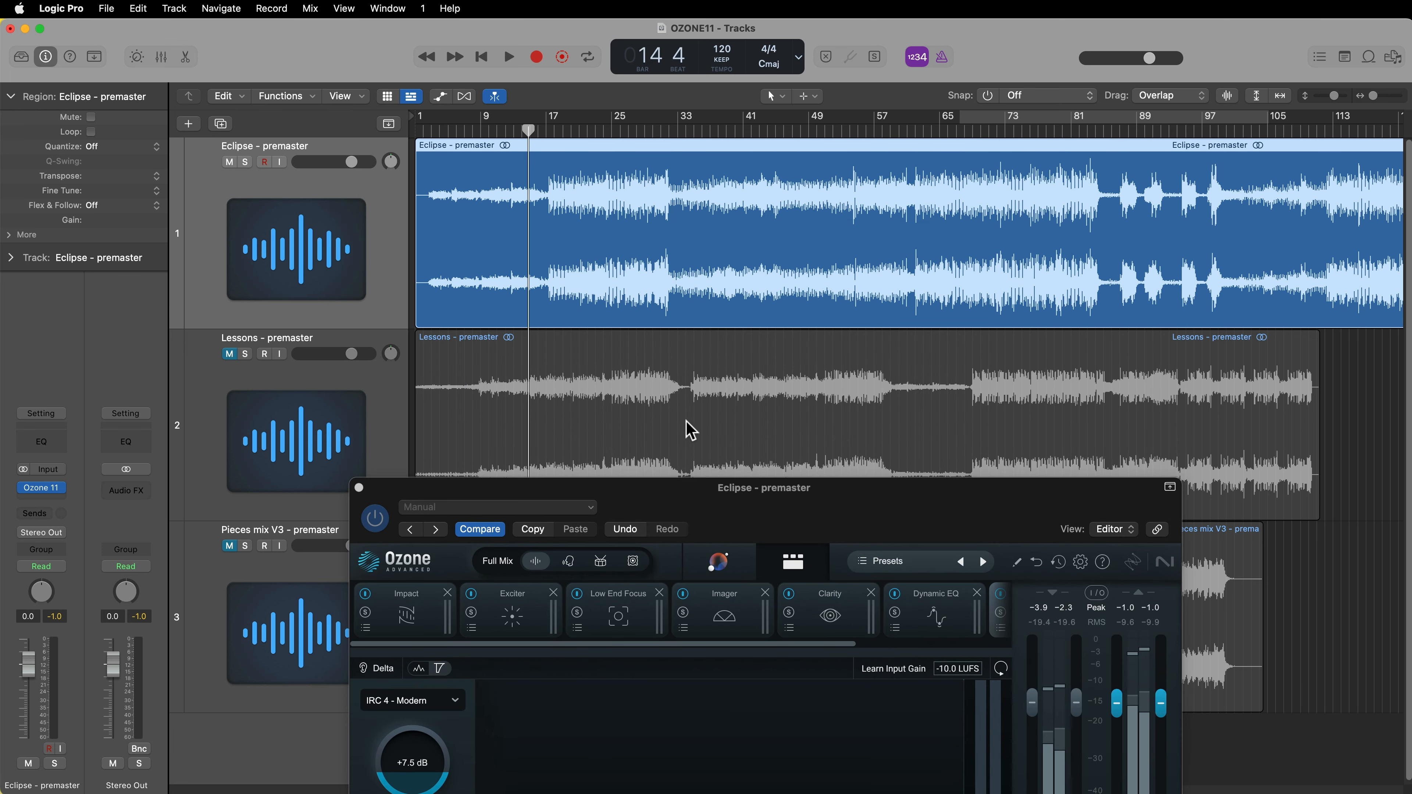
drag(764, 499, 748, 203)
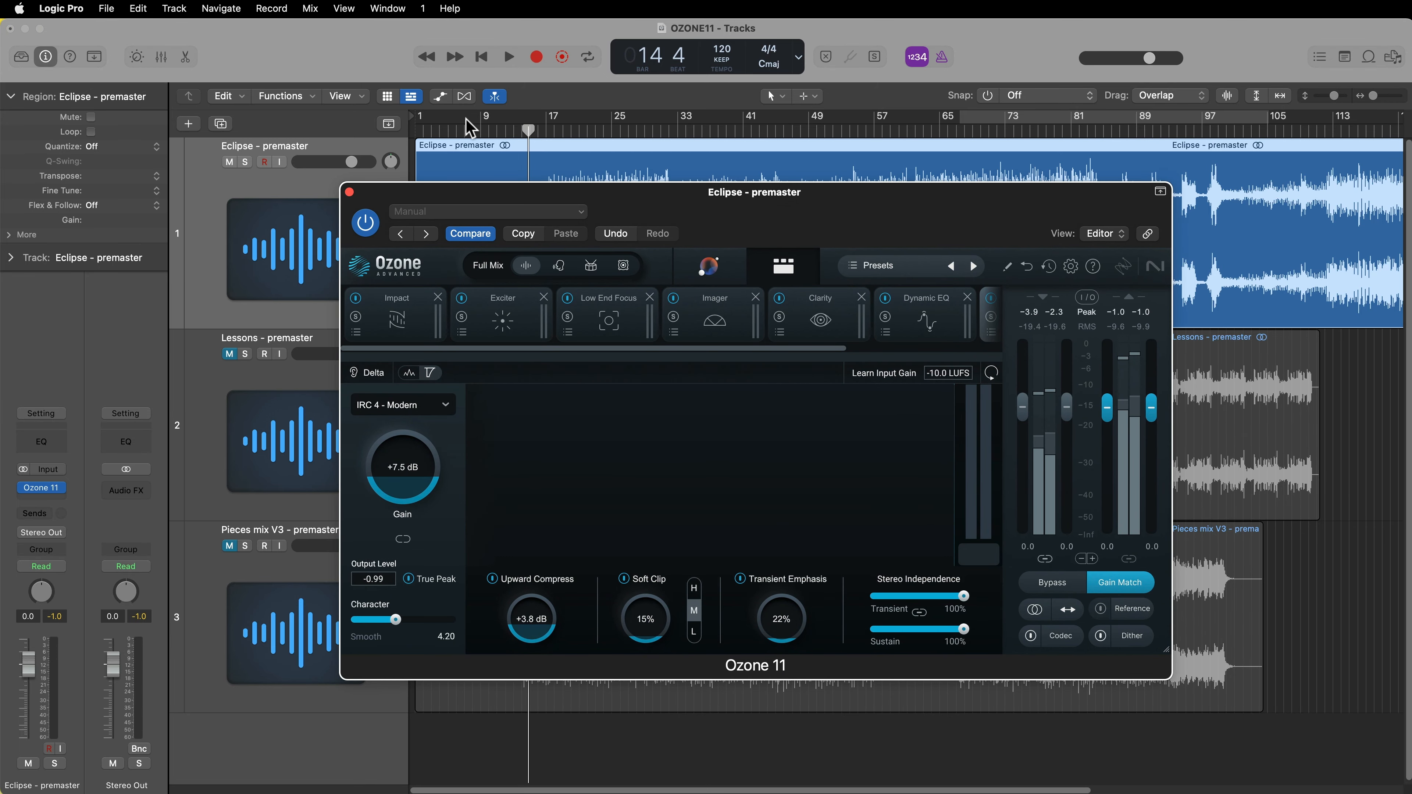
drag(551, 123, 670, 125)
click(639, 243)
- Open the Impact module, check the Assistant view's target and extras, and return to the module chain
click(397, 320)
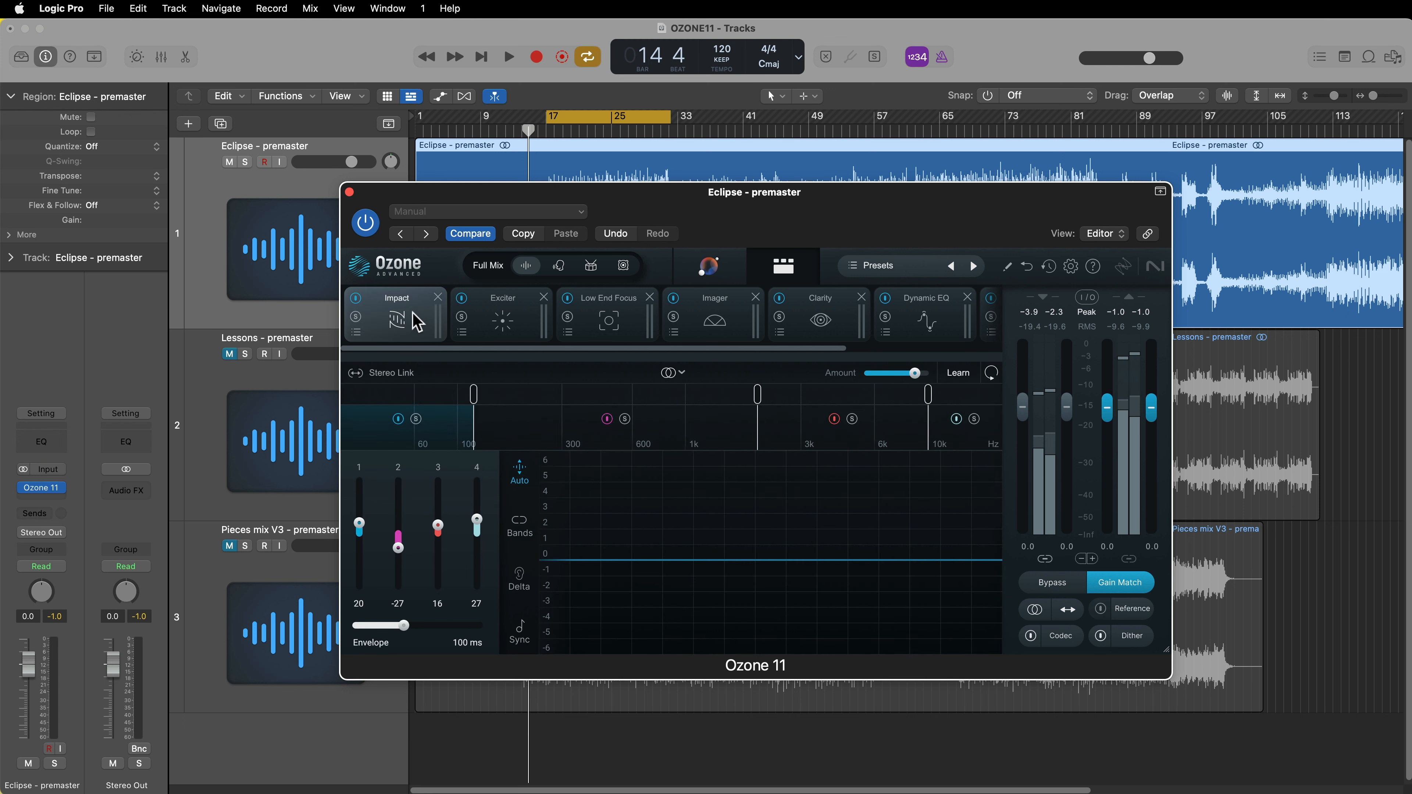
click(710, 268)
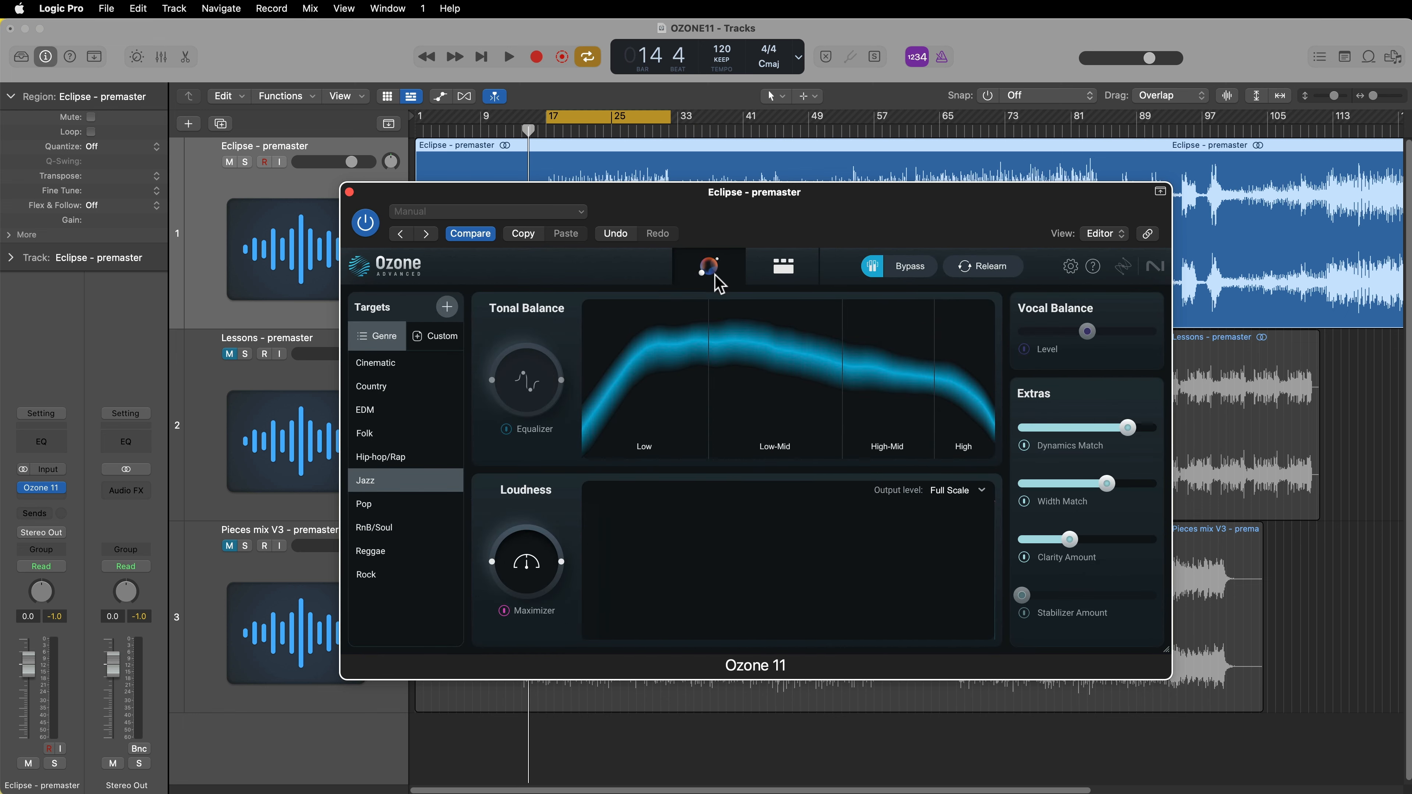
click(762, 269)
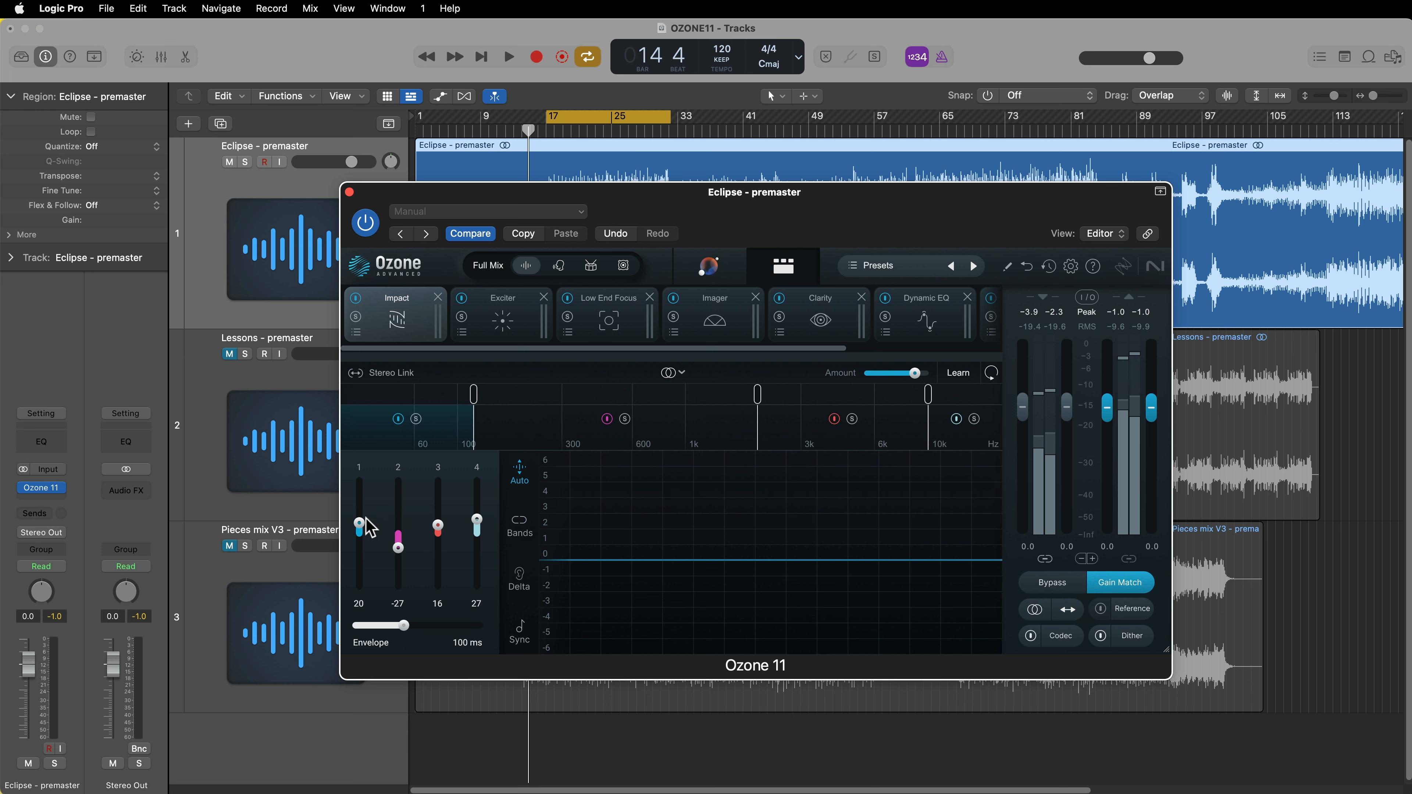
- Open the Exciter module and compare its Transient and Sustain band amounts and mixes
click(507, 322)
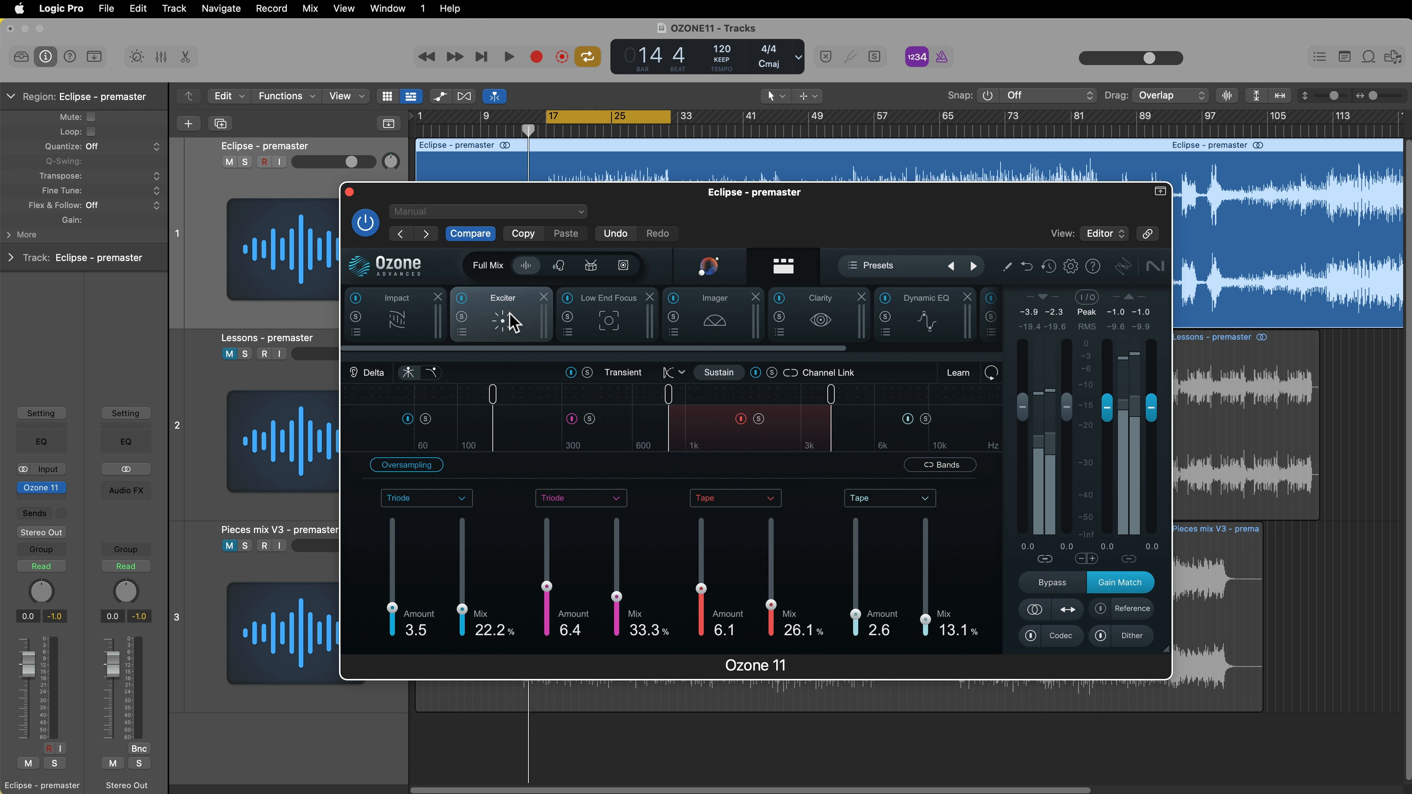
click(628, 374)
click(712, 370)
click(625, 374)
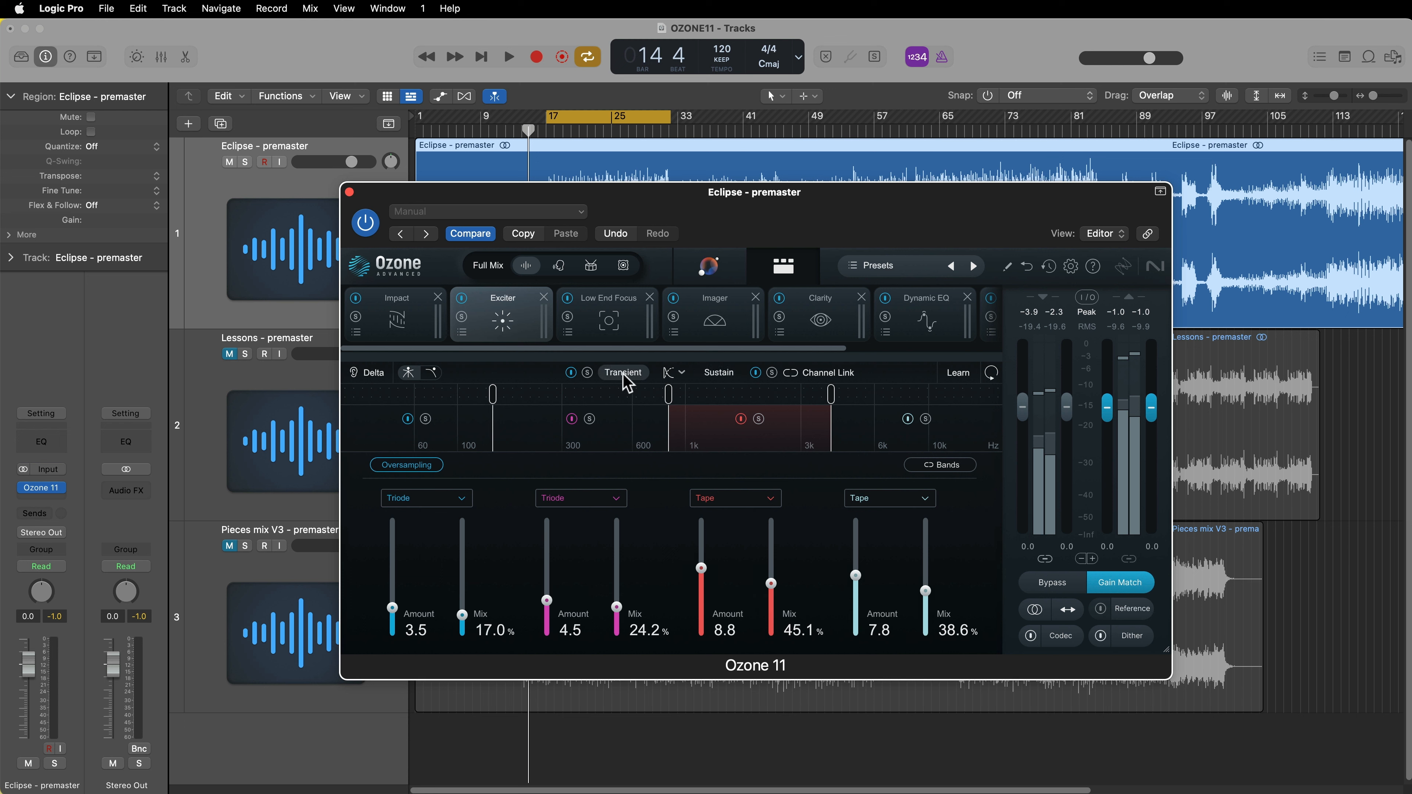
click(723, 373)
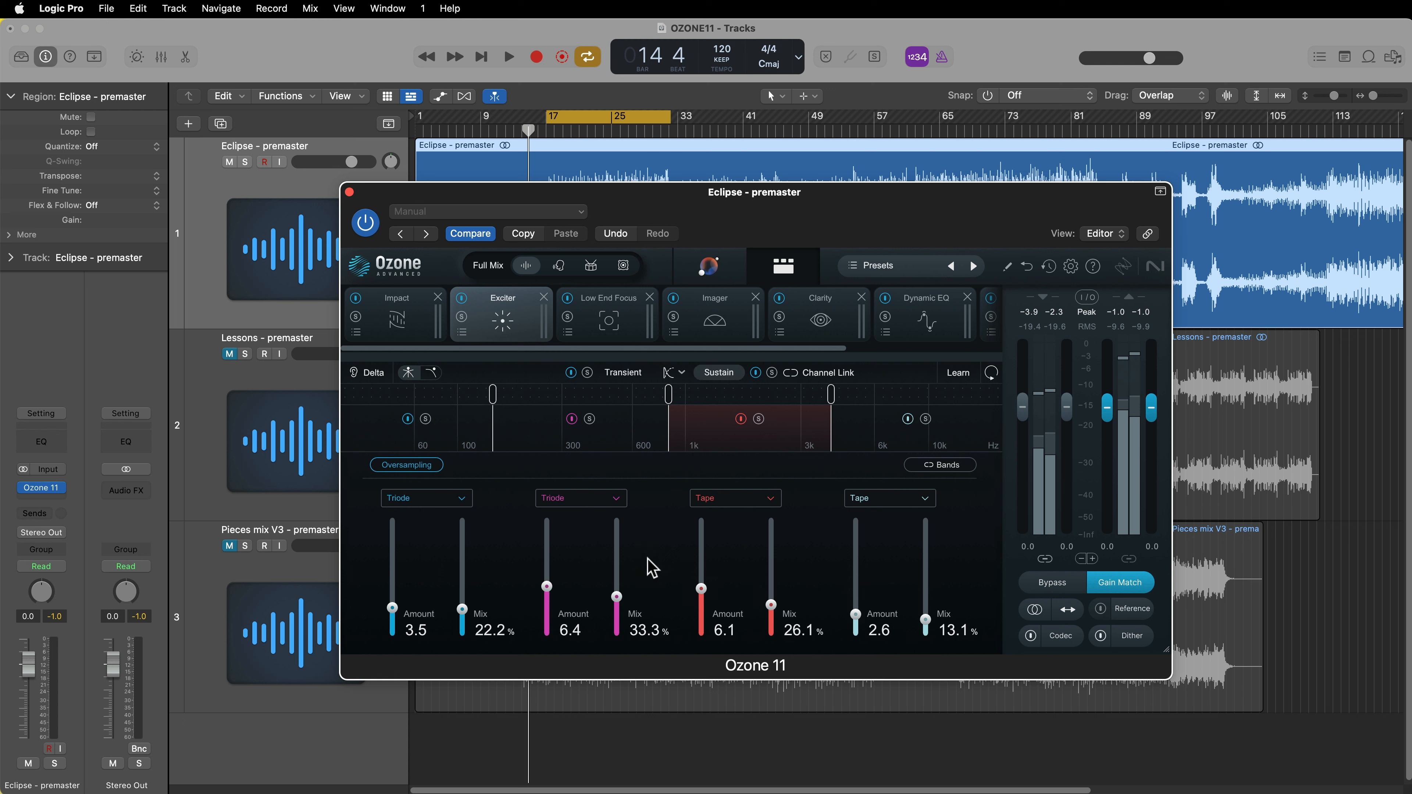
click(621, 375)
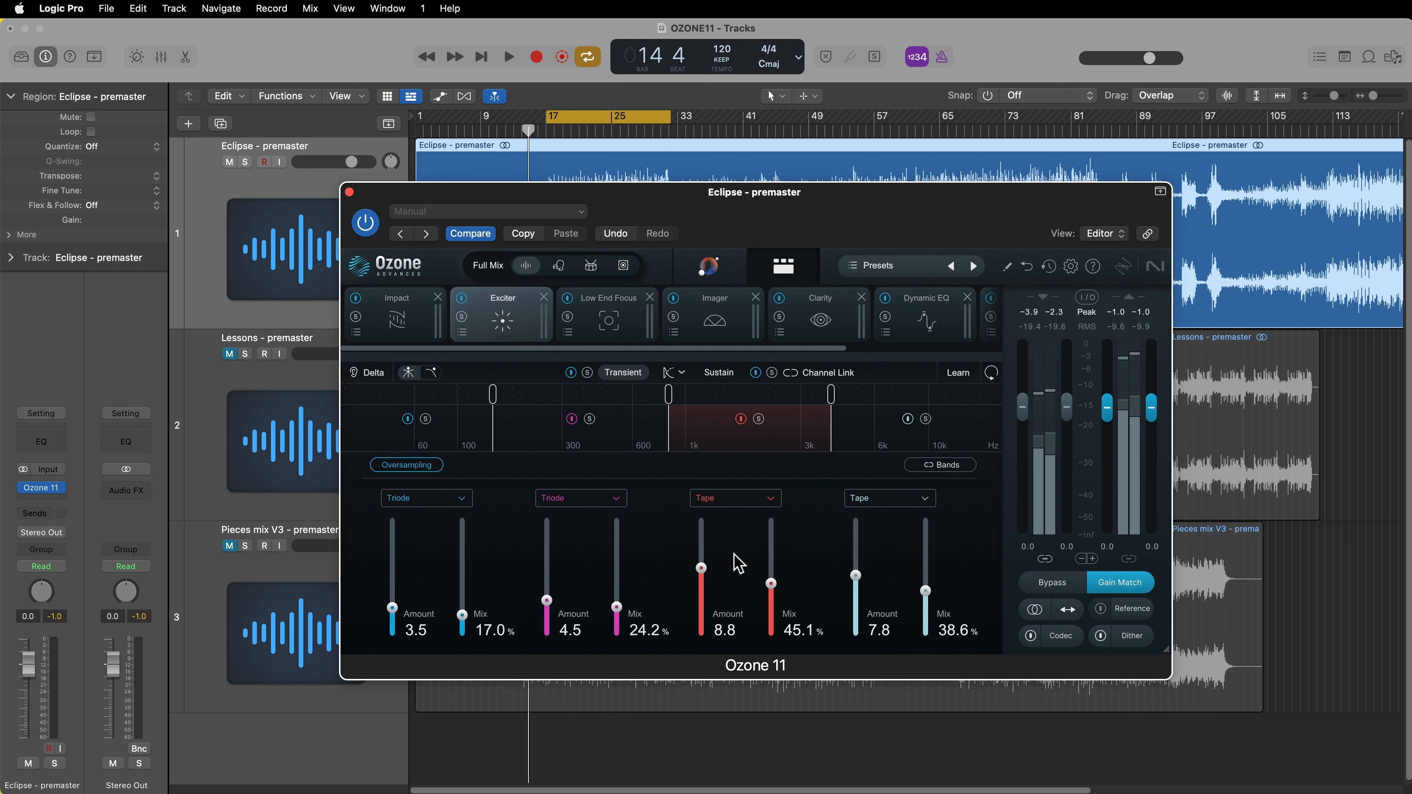
- Play the cycled section with the Exciter open, turn off Gain Match, and stop playback
key(space)
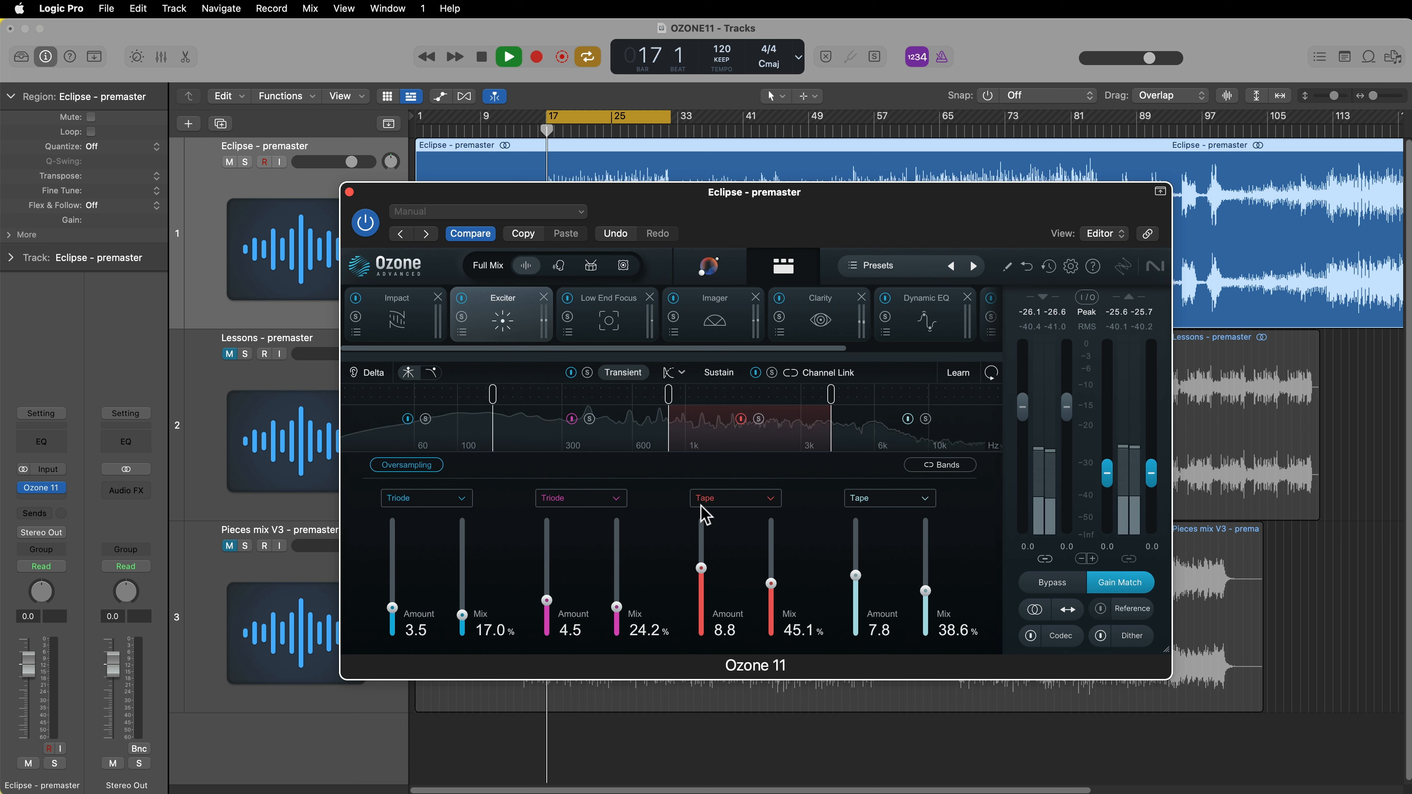
click(1120, 582)
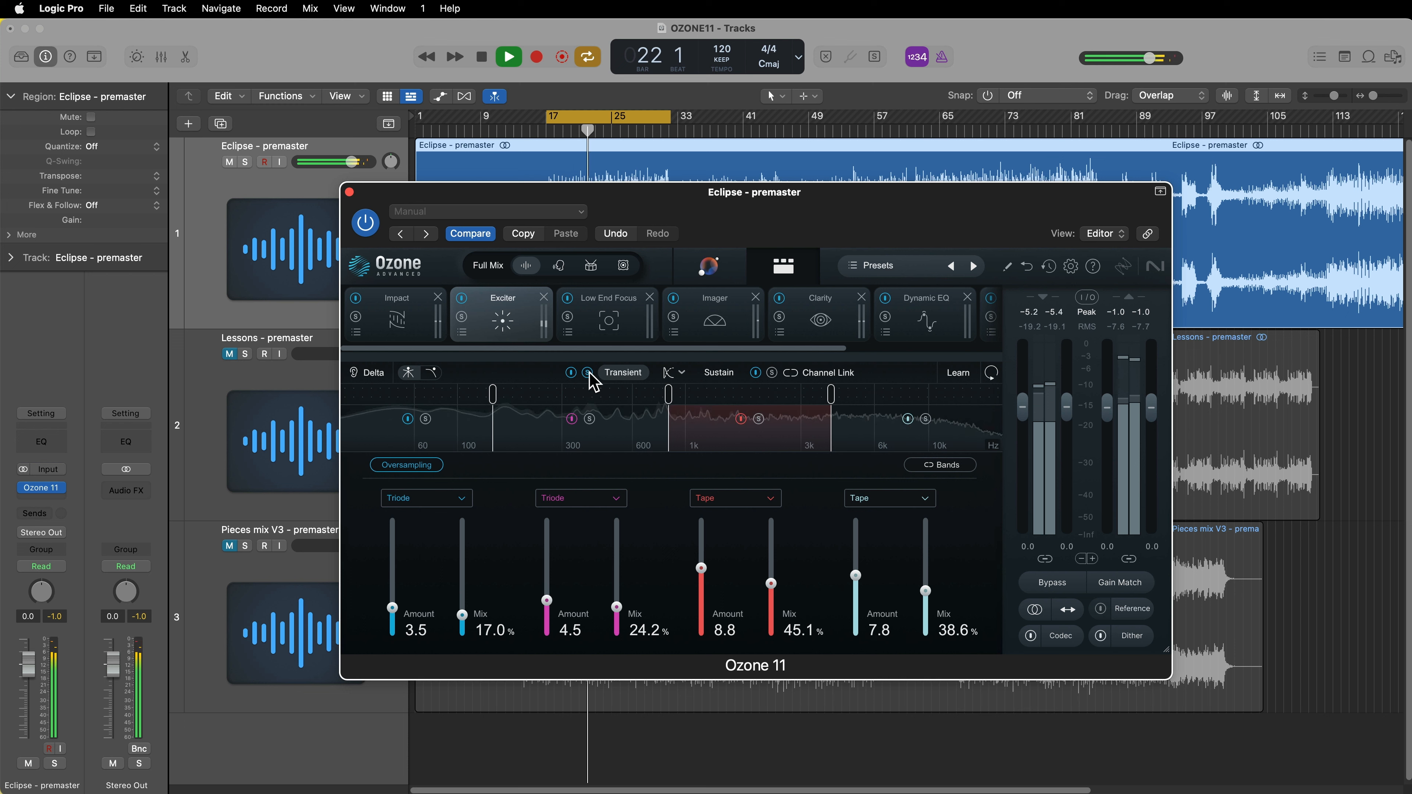
key(space)
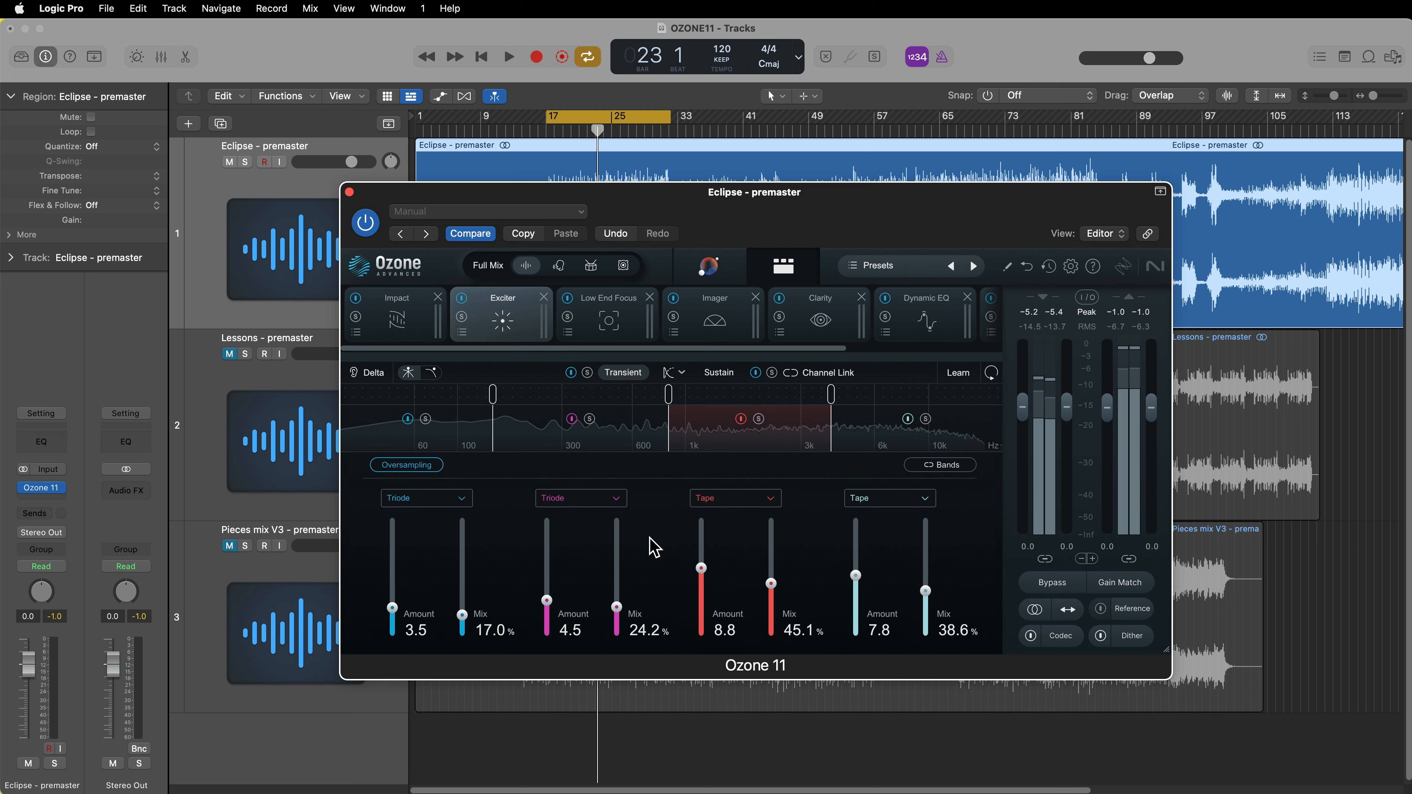
- Open the Low End Focus module and audition its soloed low band over the cycled section
click(612, 320)
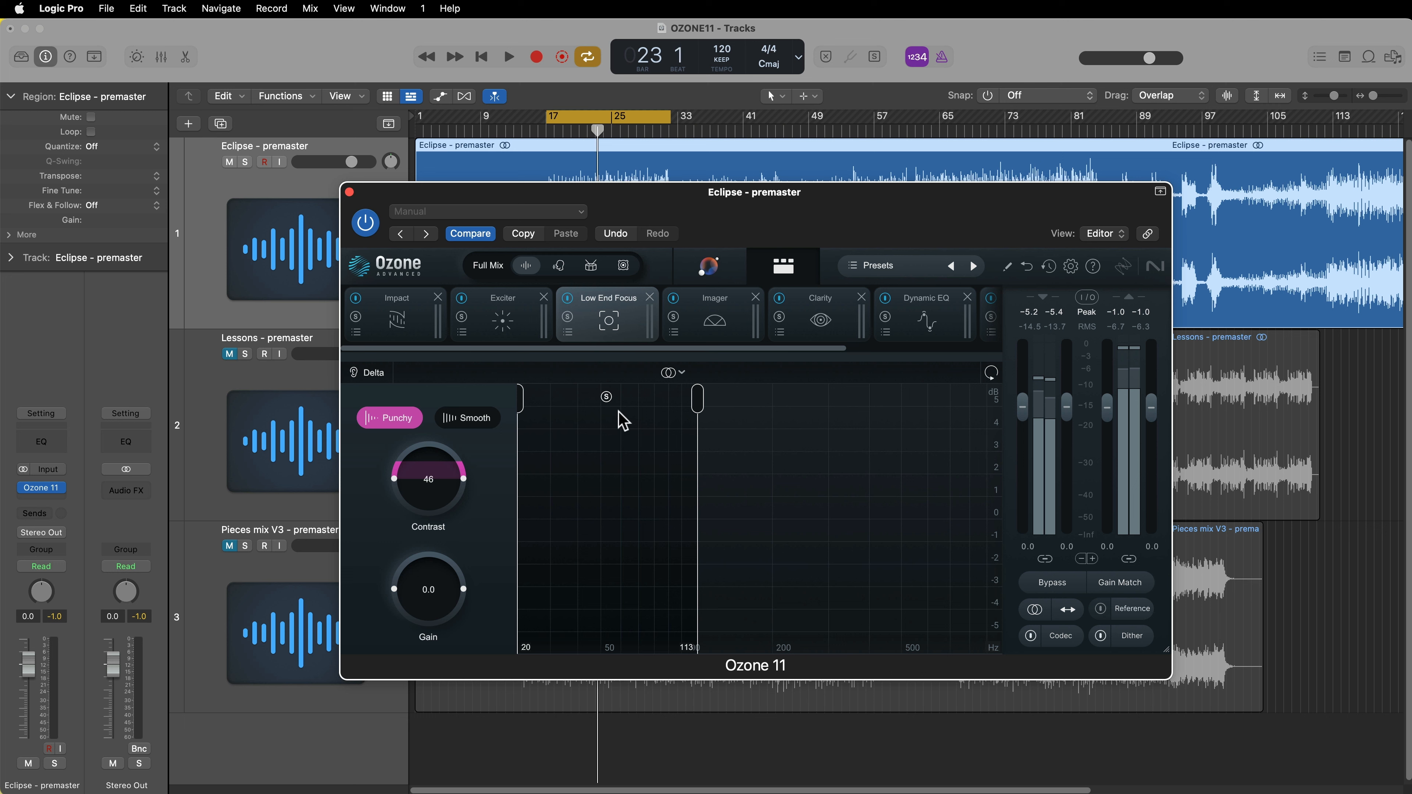
click(372, 374)
click(606, 397)
key(space)
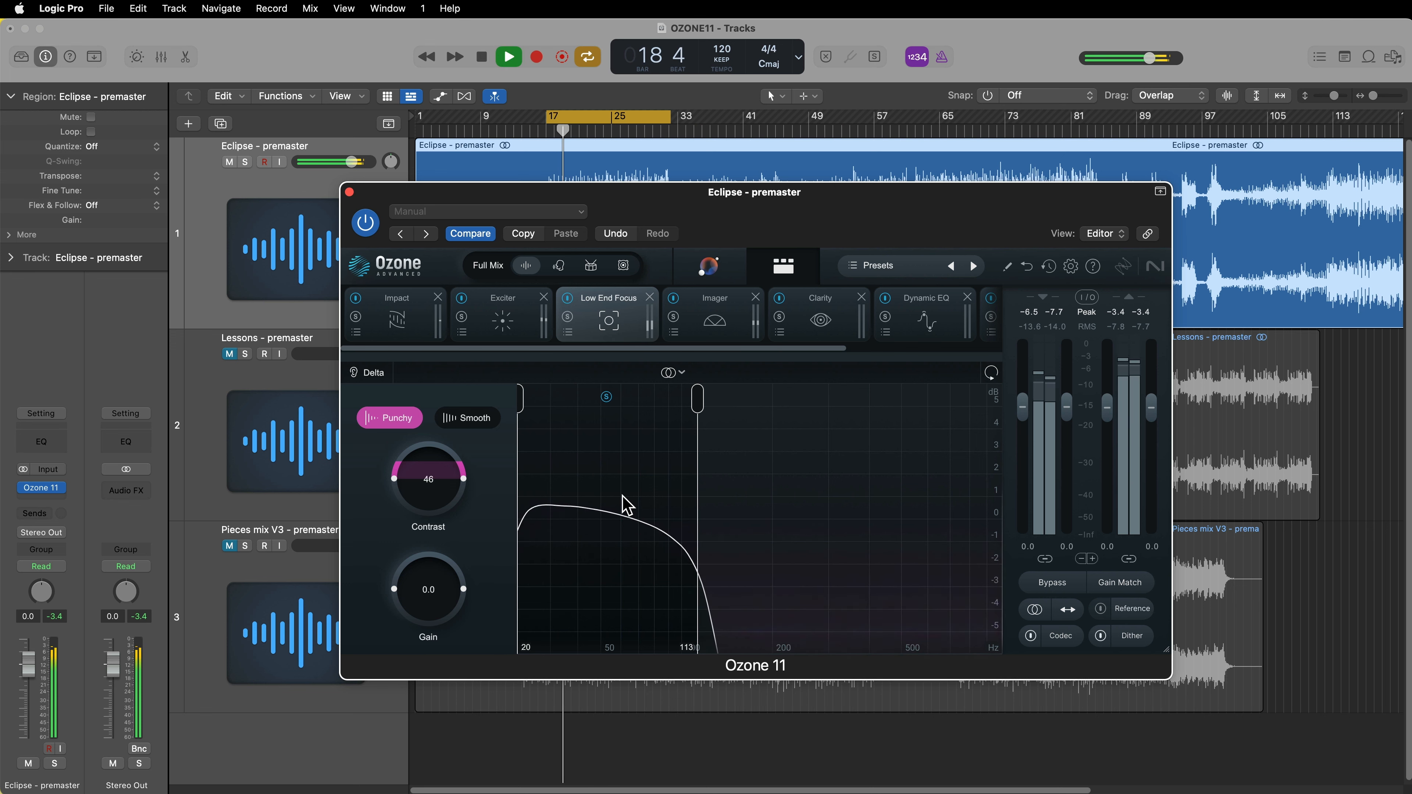
key(space)
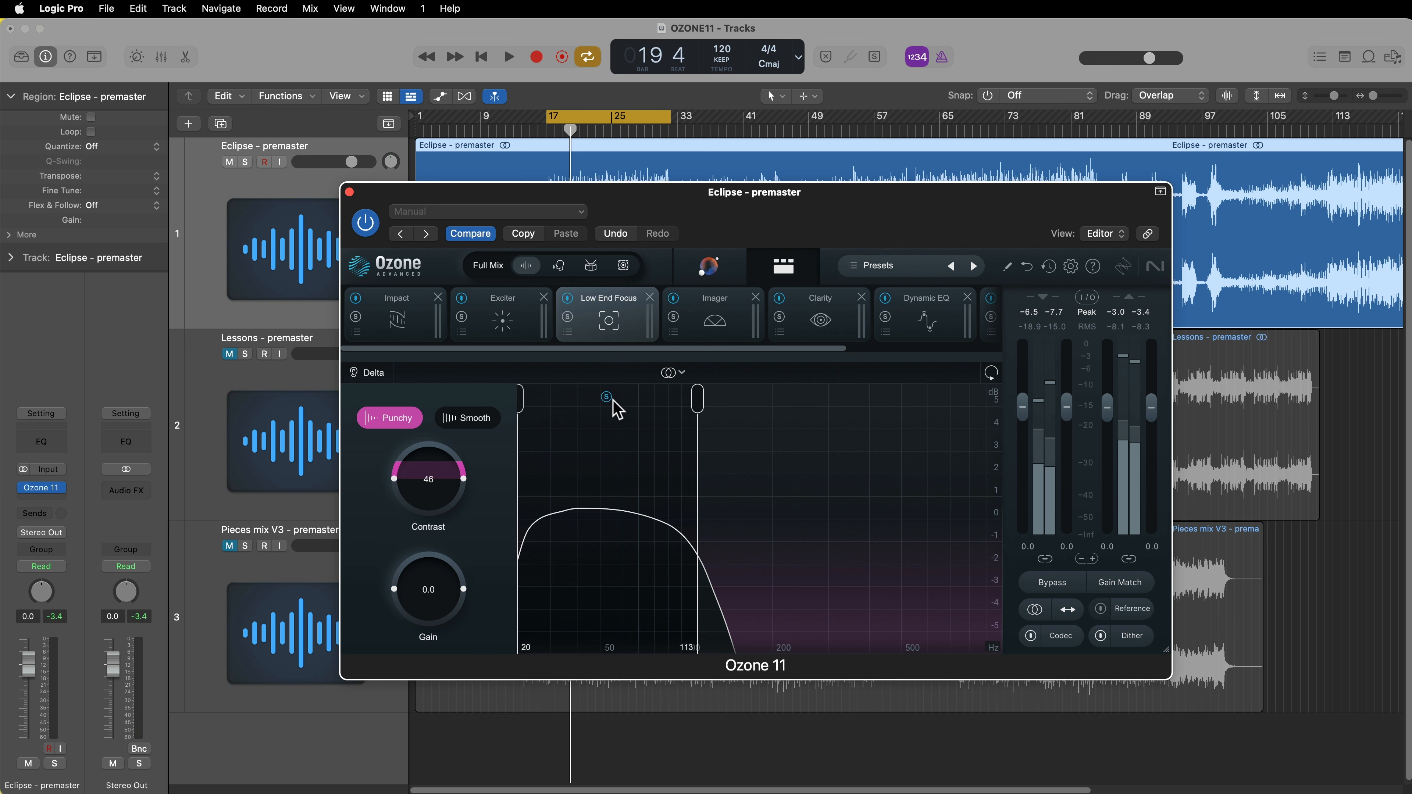
- Review the settings of the Imager, Clarity, Dynamic EQ and Maximizer modules in the chain
click(727, 322)
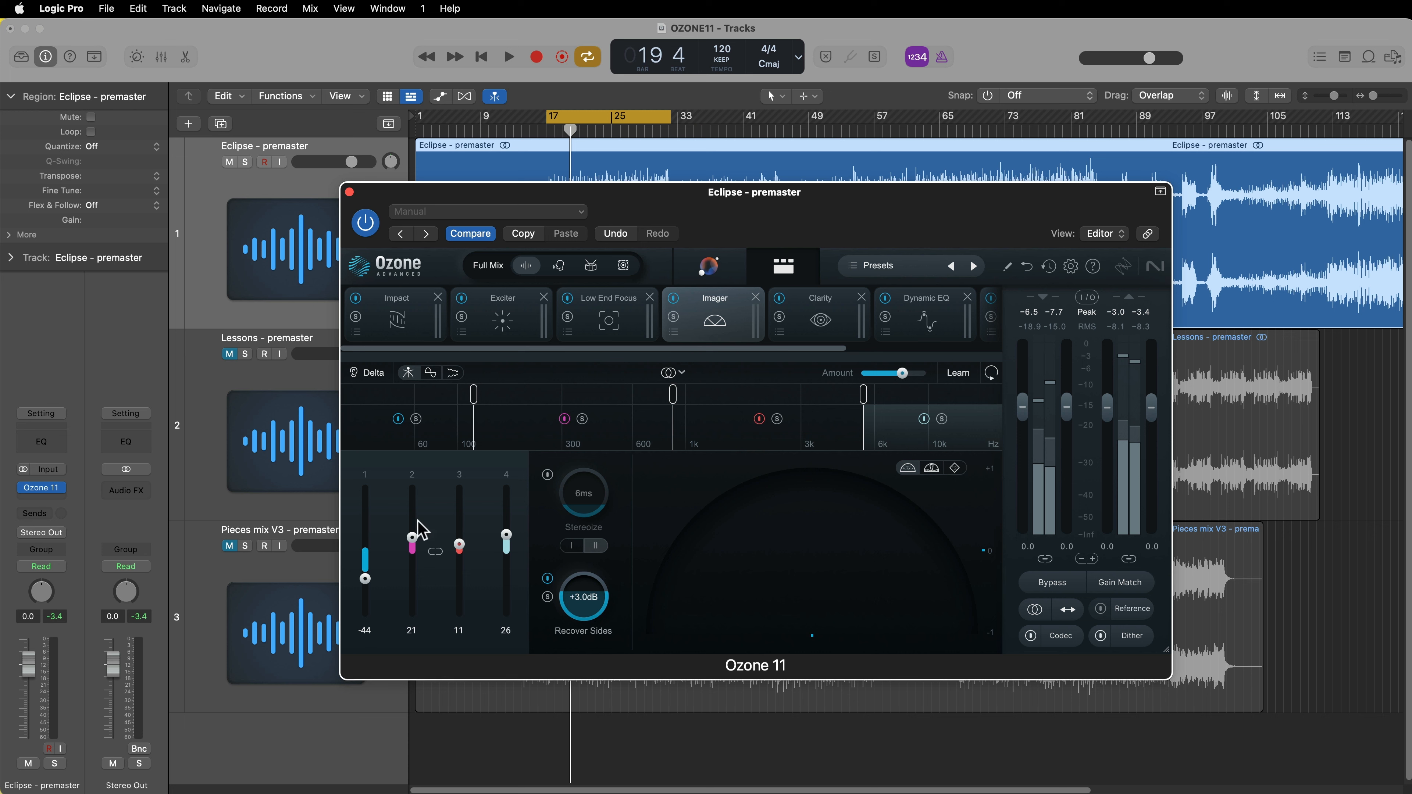
click(822, 326)
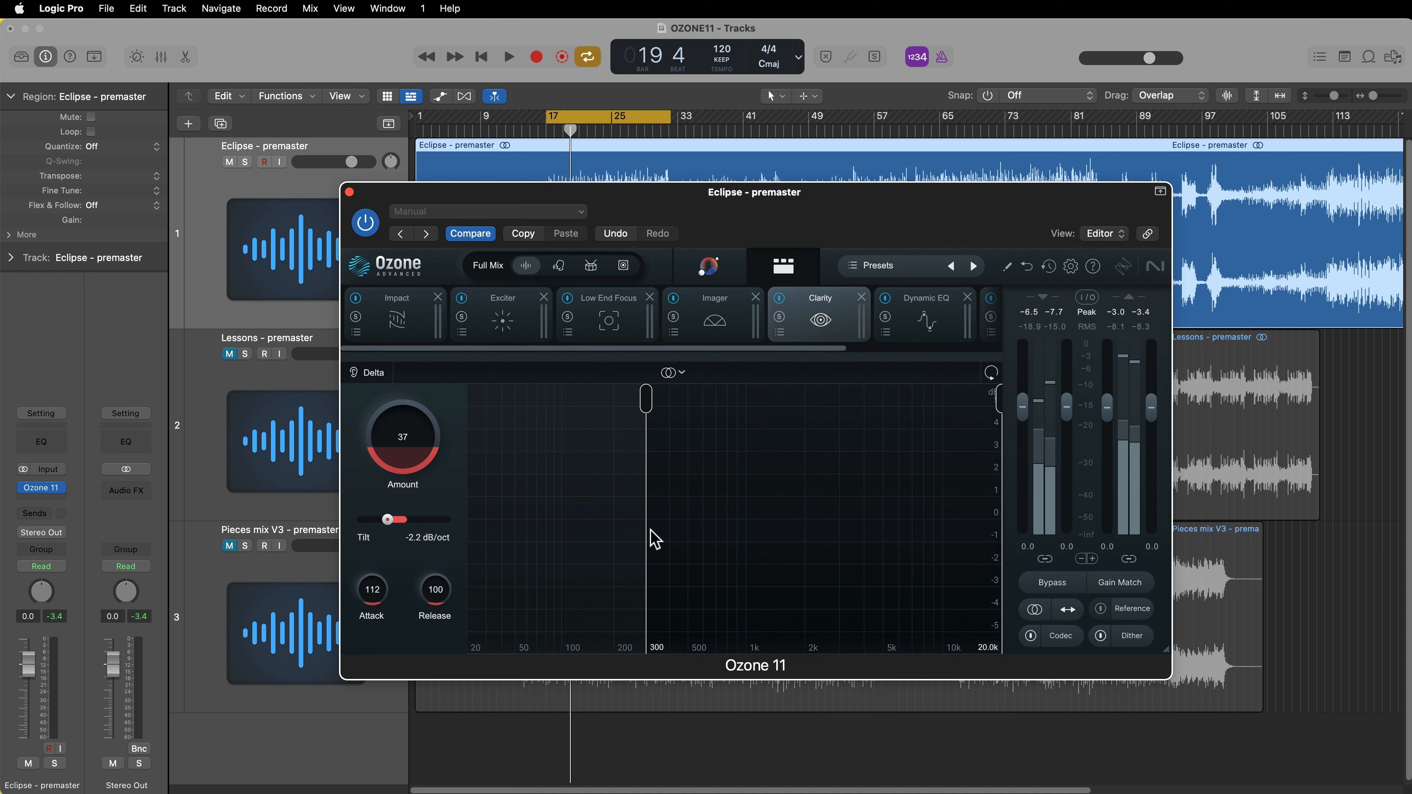
click(917, 334)
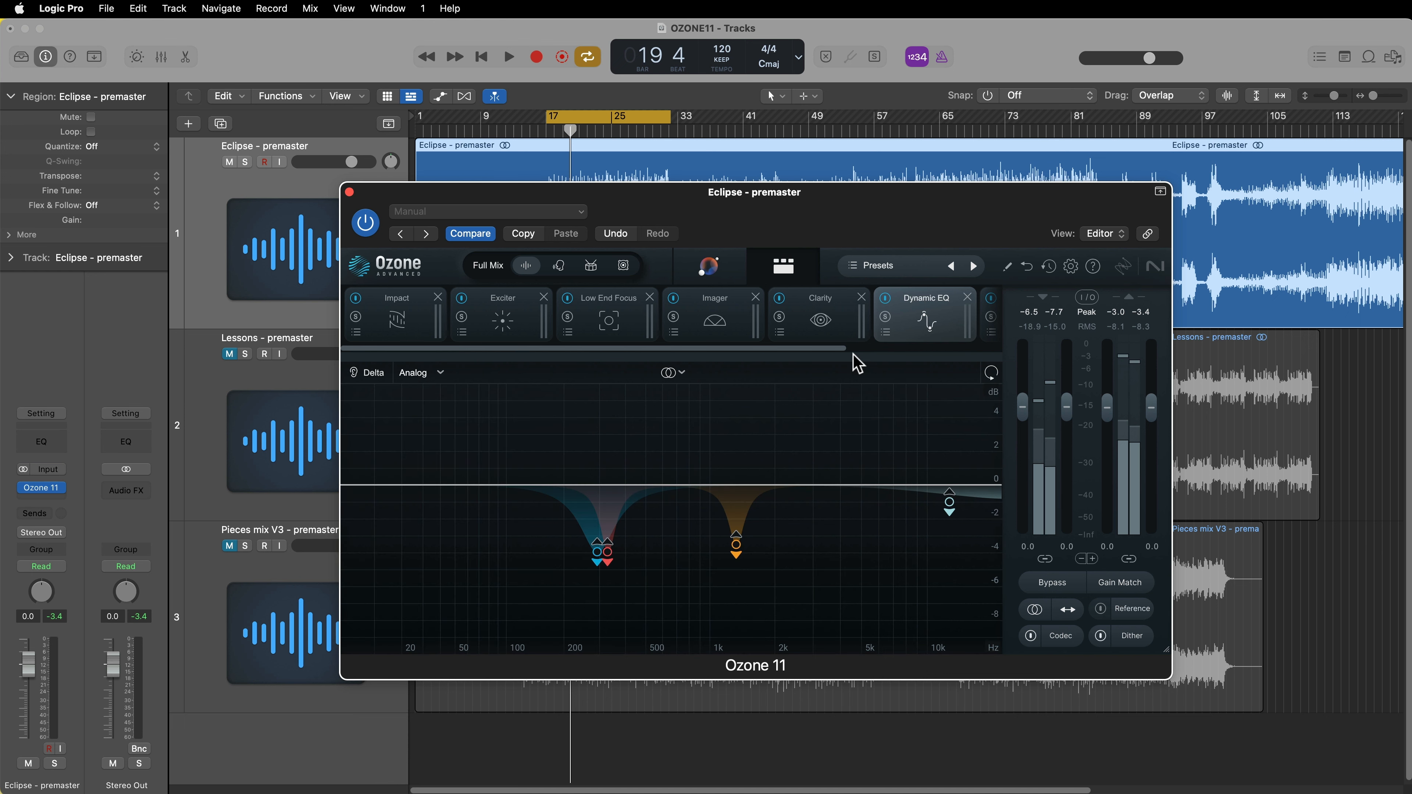
drag(842, 351, 934, 358)
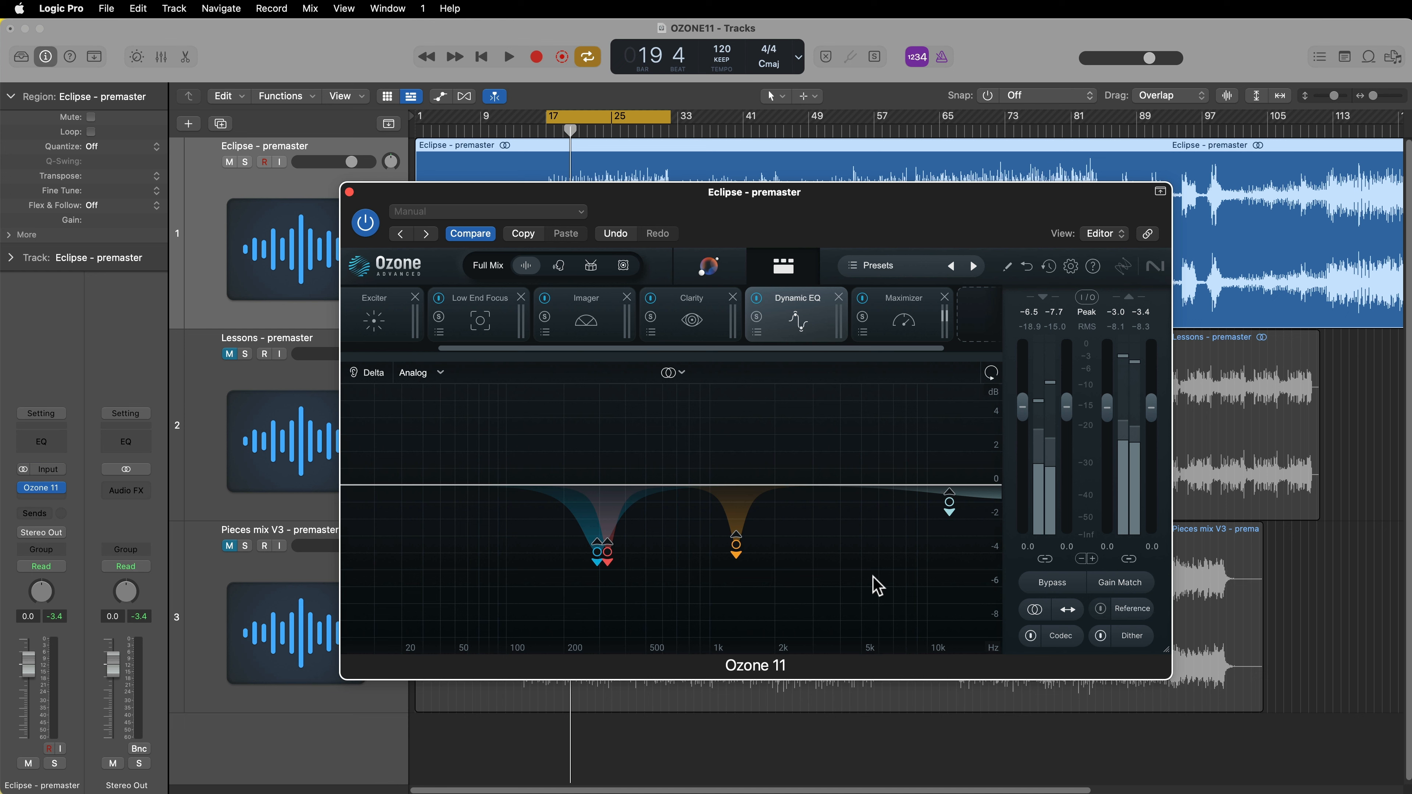
click(896, 324)
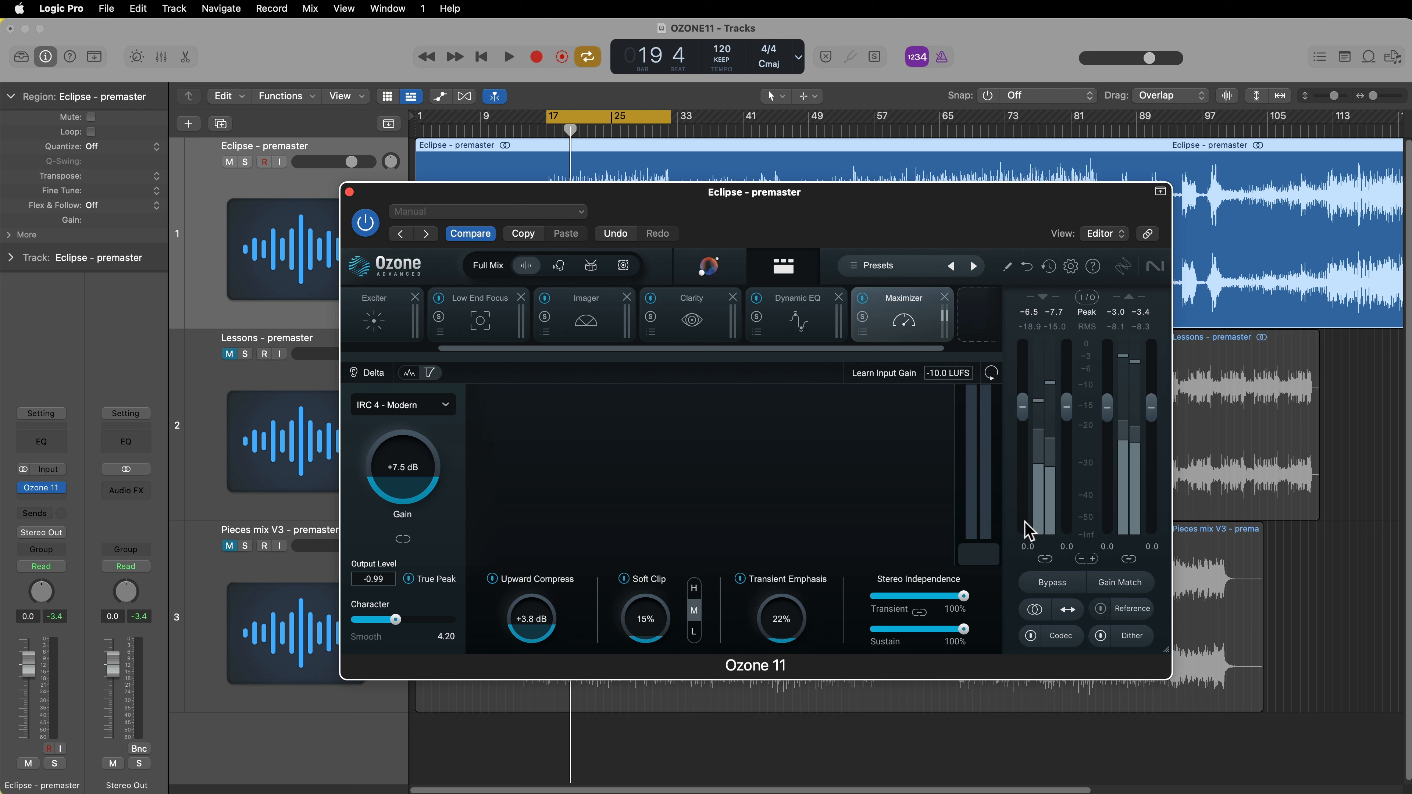
- Extend the end of the cycle range to about bar 50 and play the Eclipse track
click(1115, 584)
click(1106, 587)
click(1049, 584)
click(1048, 583)
drag(664, 114, 813, 114)
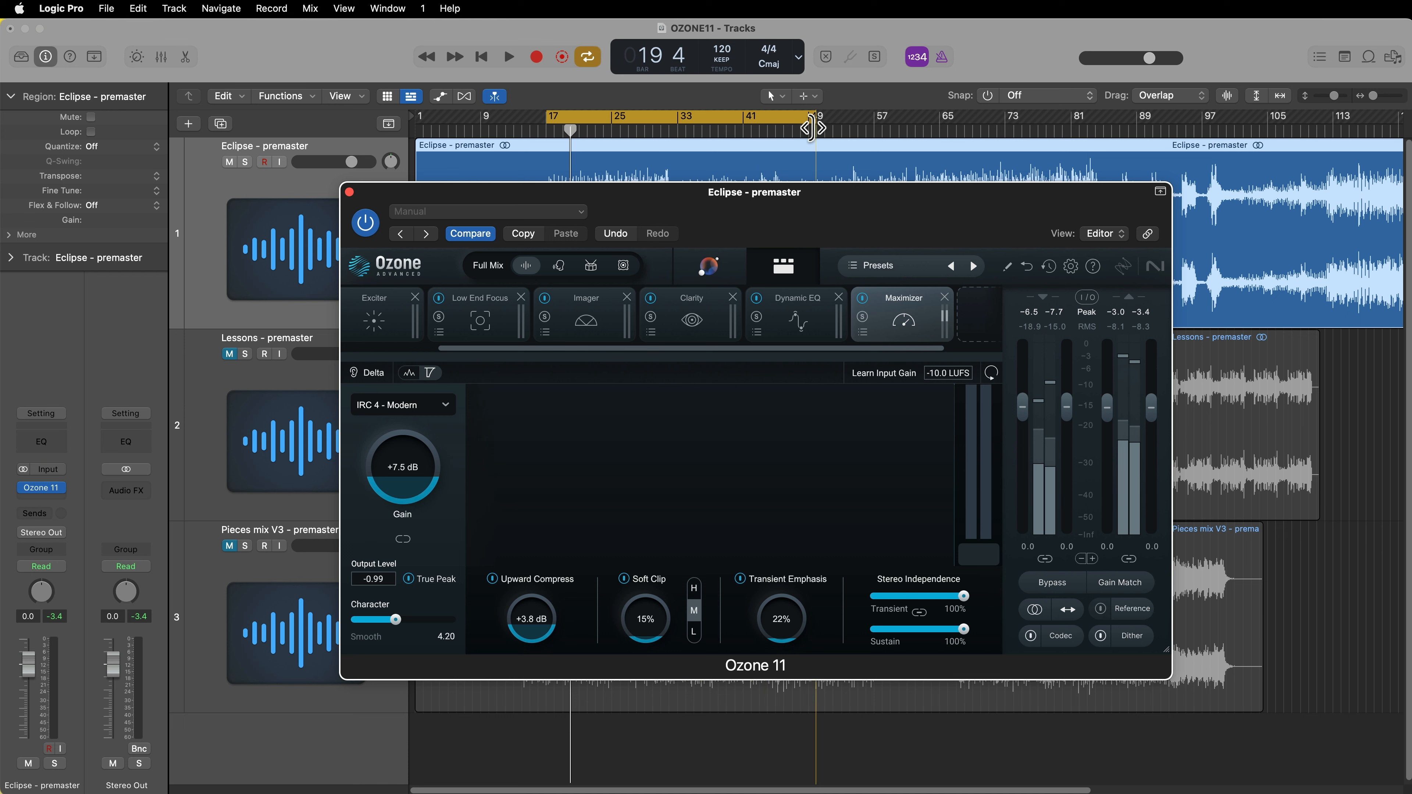
key(space)
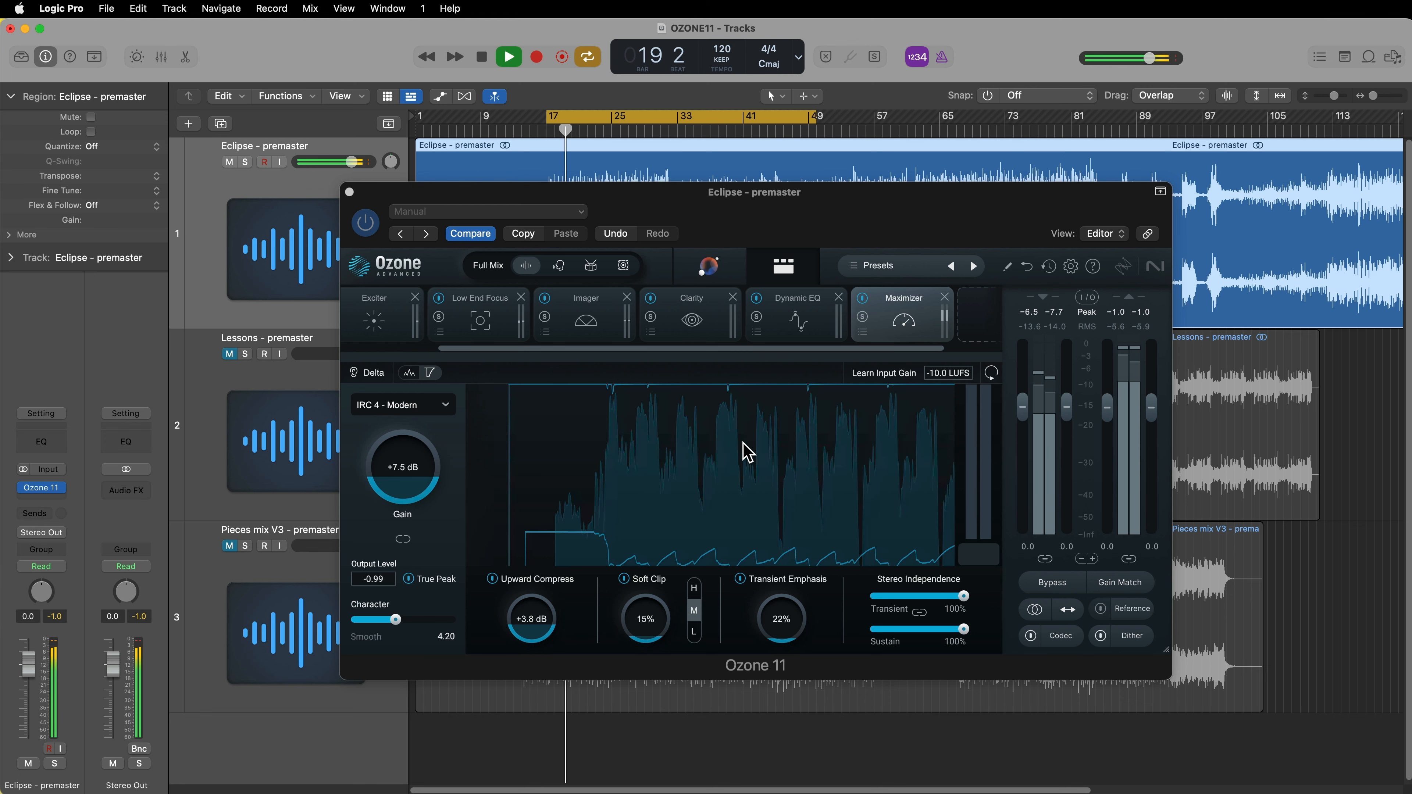
- Turn on Gain Match and compare the Eclipse chain bypassed and active during playback
click(1129, 586)
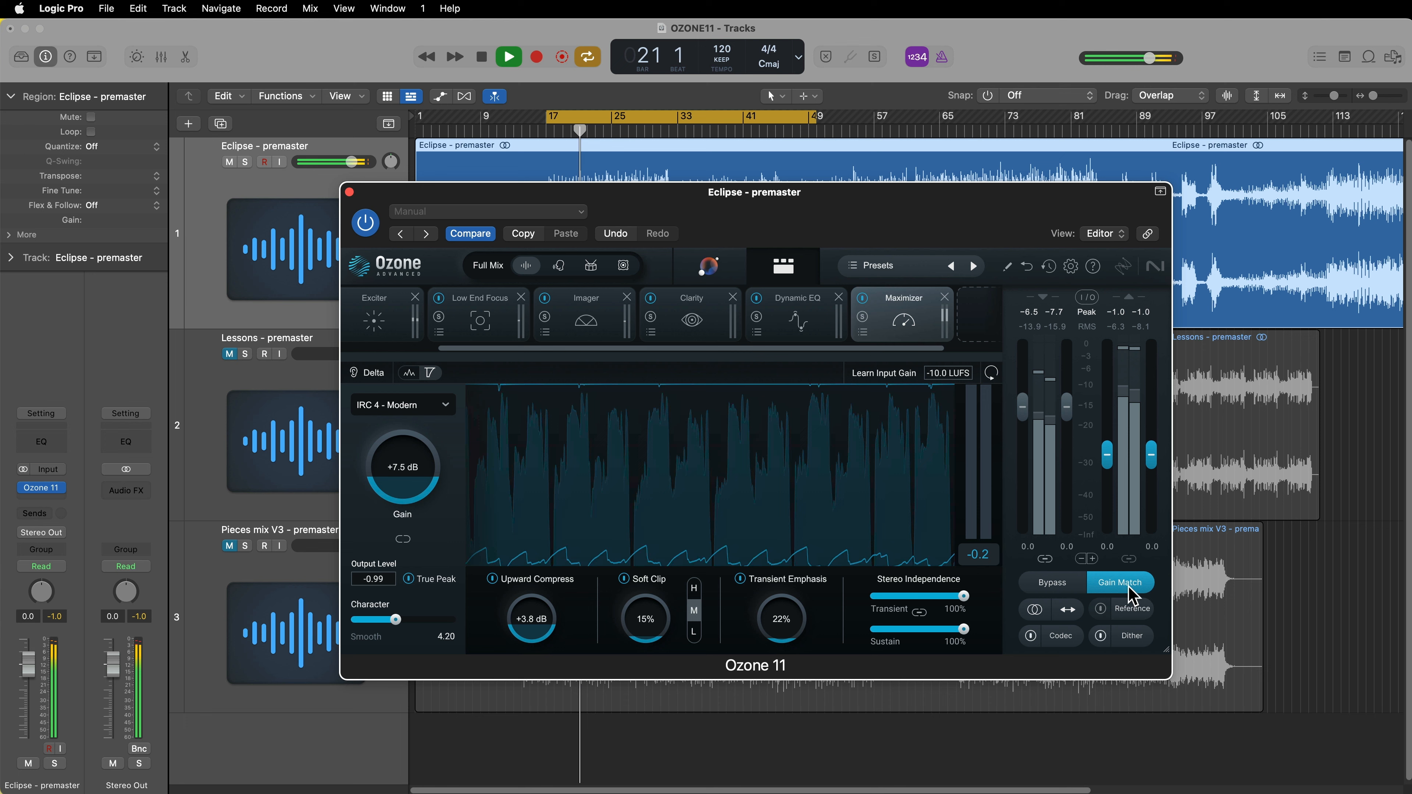
click(1067, 587)
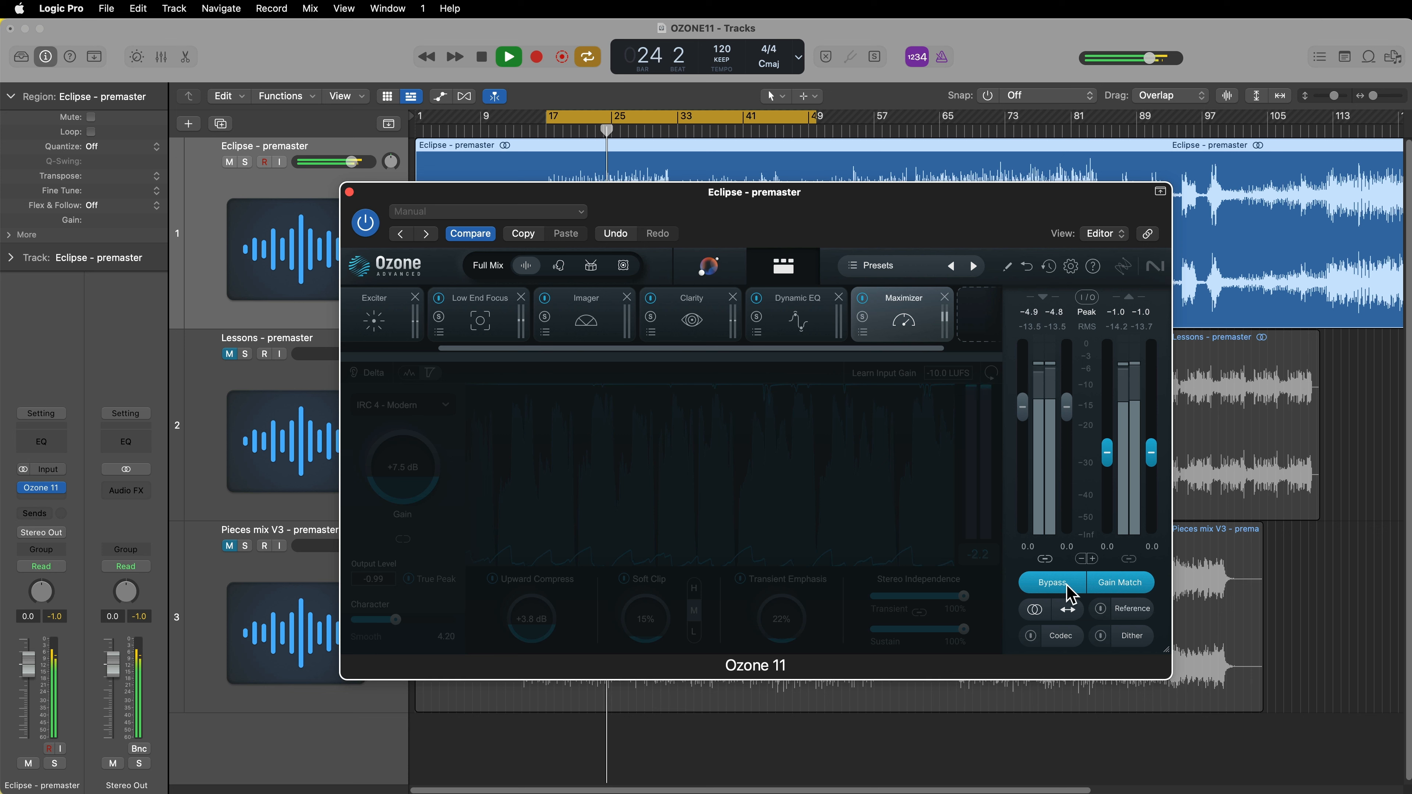
click(1068, 588)
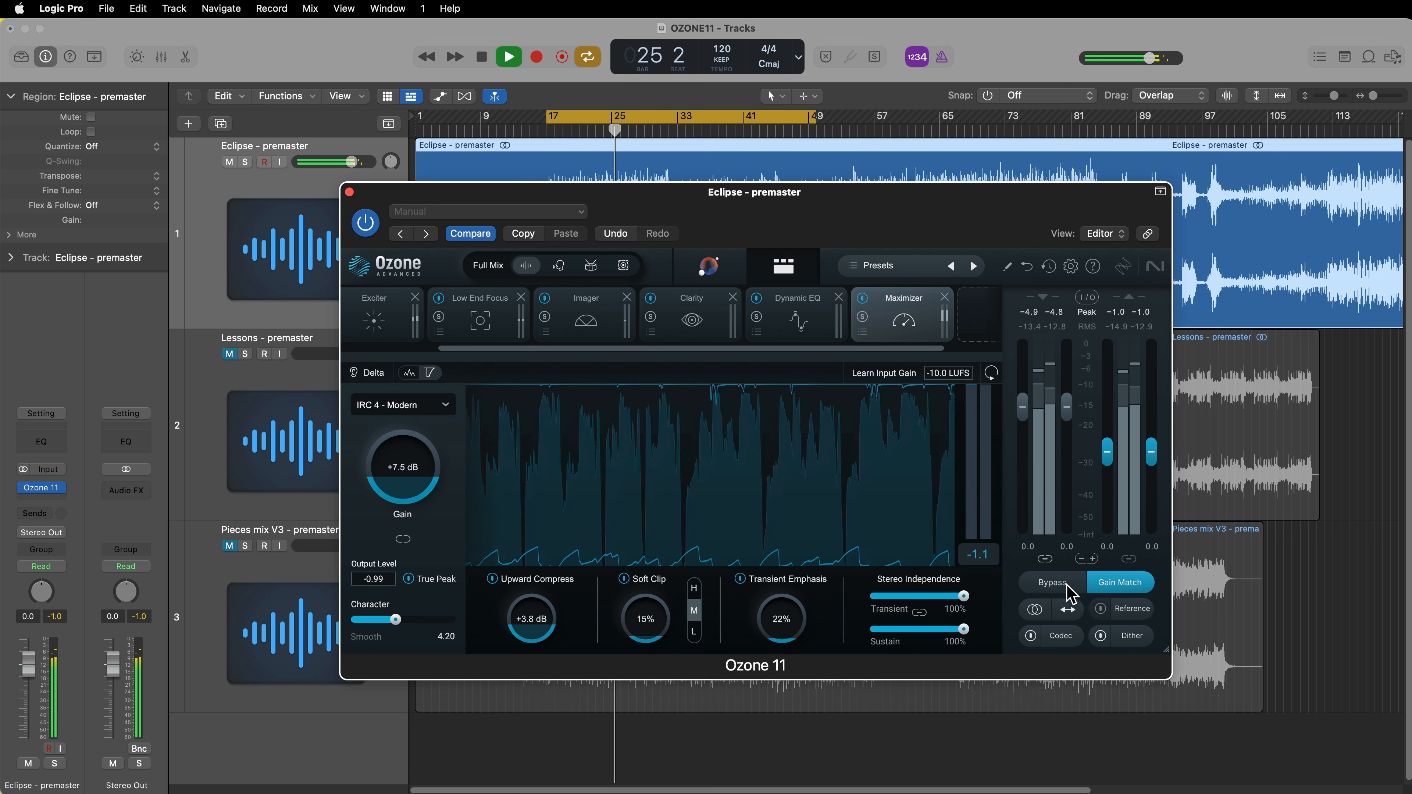
- Turn off Gain Match and compare the bypassed and active Eclipse chain at full loudness
click(1113, 584)
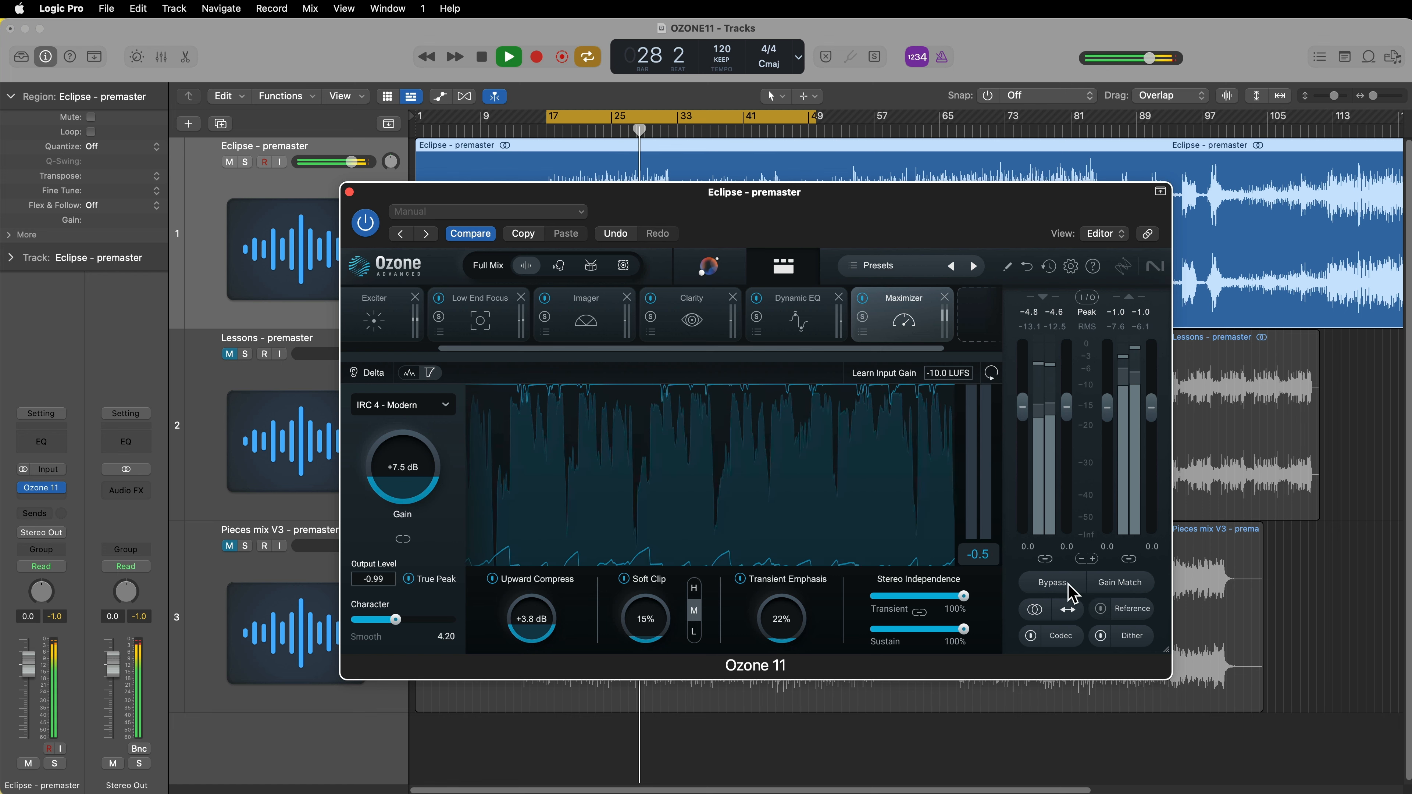
click(1070, 588)
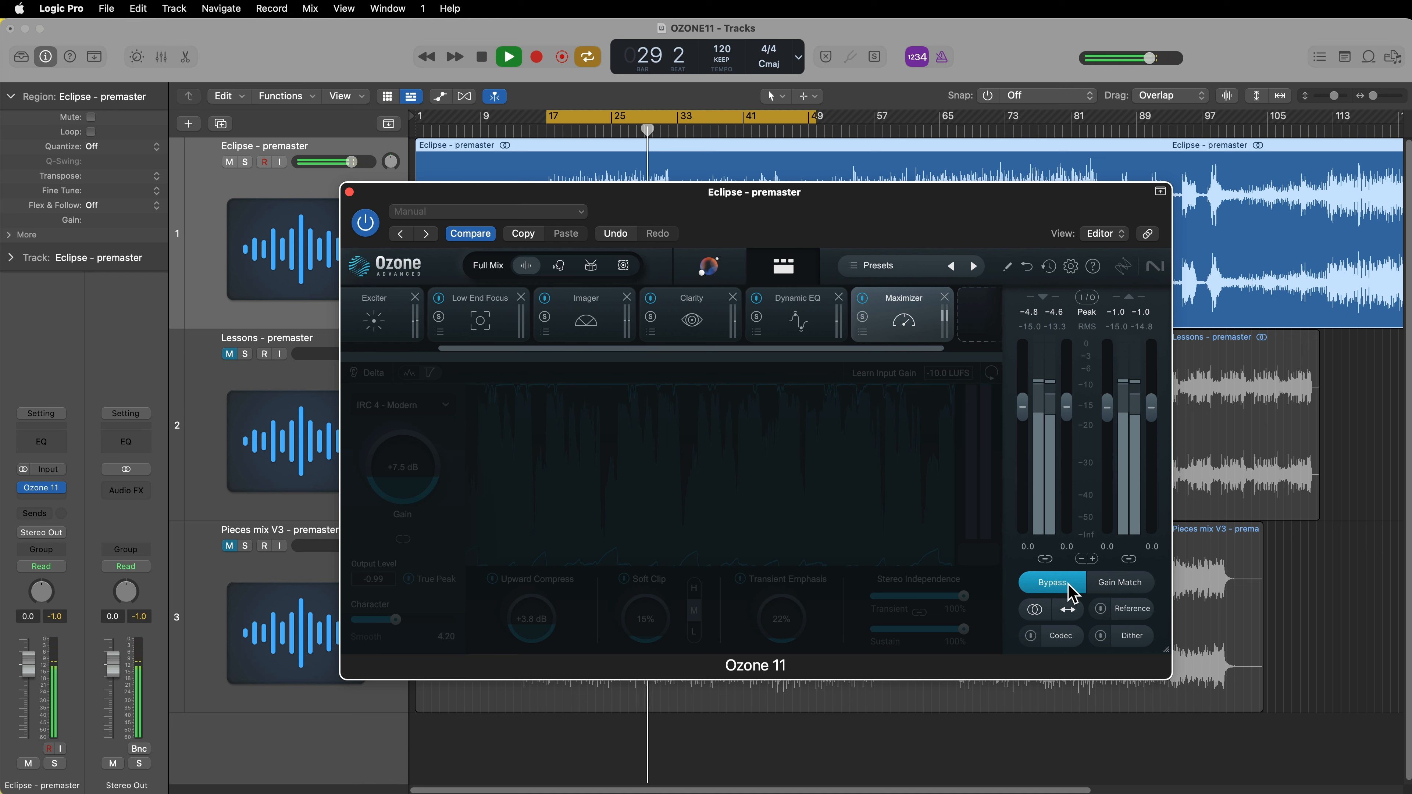
click(1069, 587)
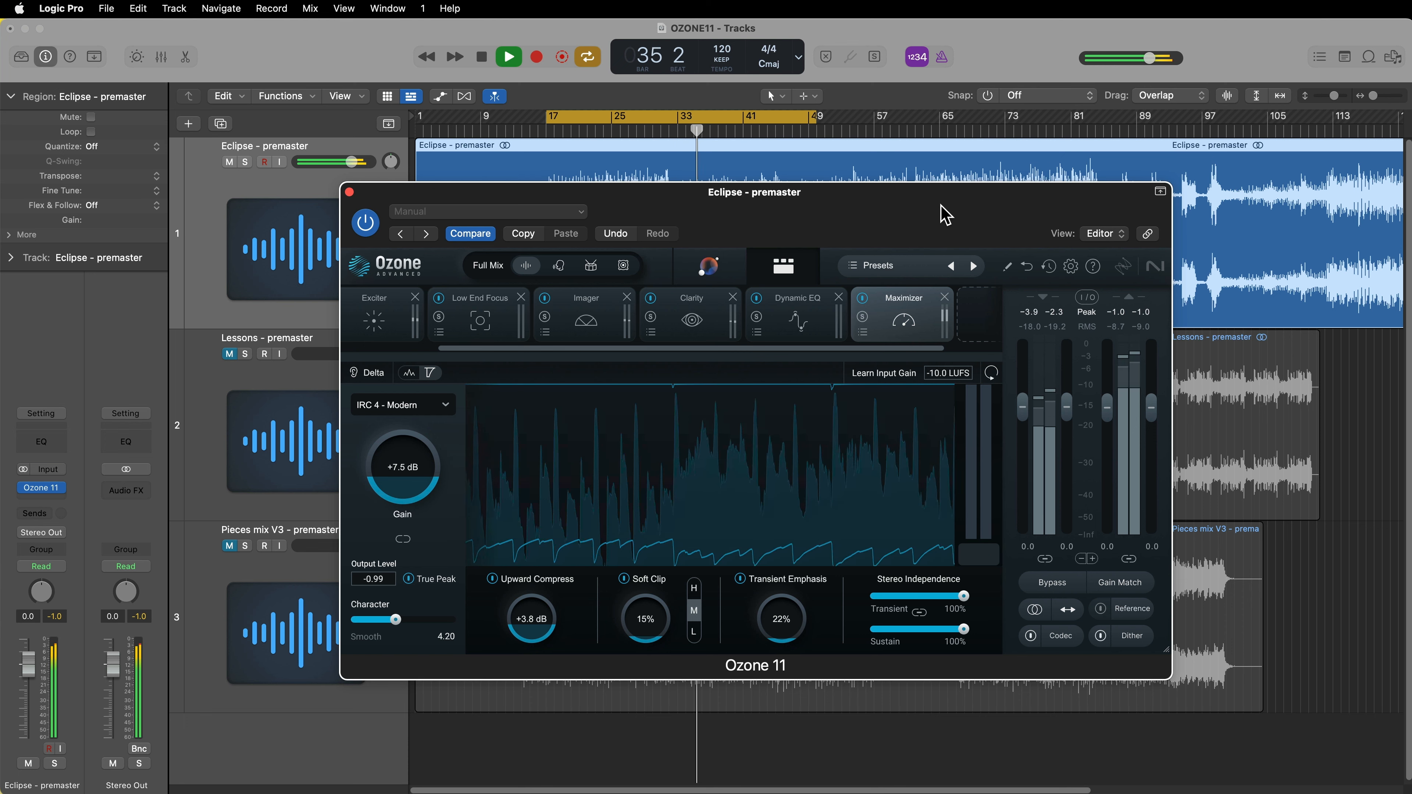
- Extend the cycle range to about bar 65 and compare the chain bypassed and active with Gain Match on
drag(816, 114, 939, 117)
click(1098, 582)
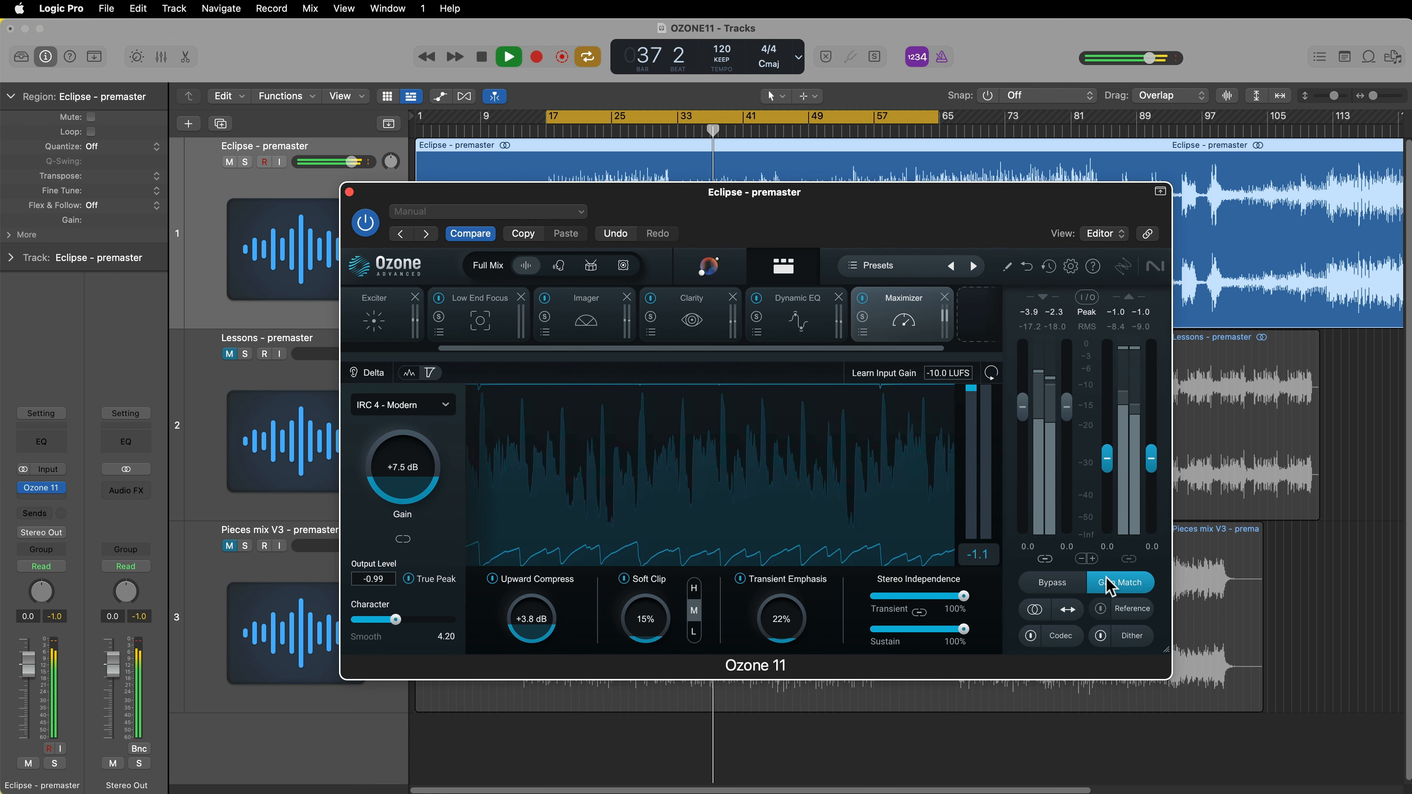
click(1052, 583)
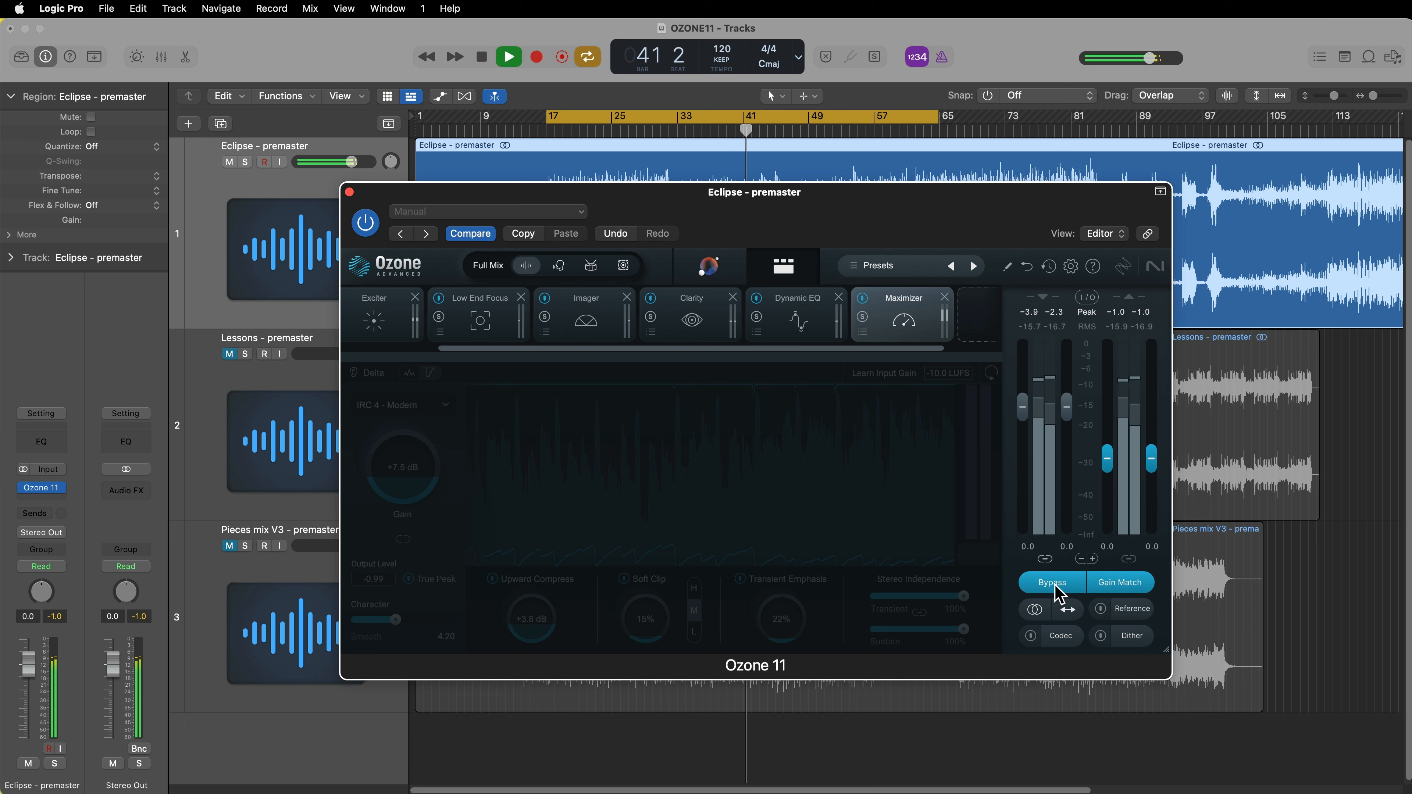
click(1056, 588)
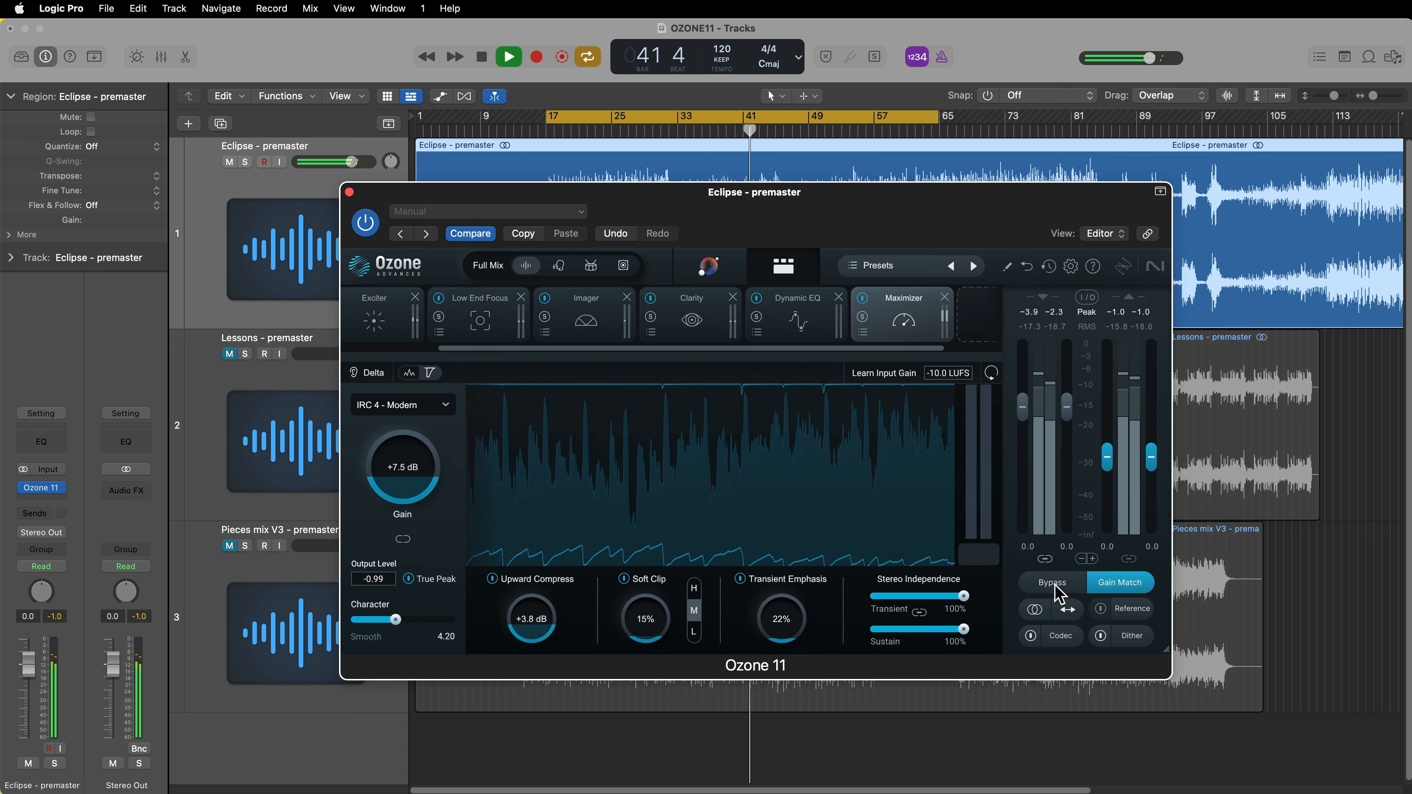
- Turn off Gain Match and set the Exciter's Sustain amounts to 4.5 for band 3 and 4.8 for band 2
click(1112, 583)
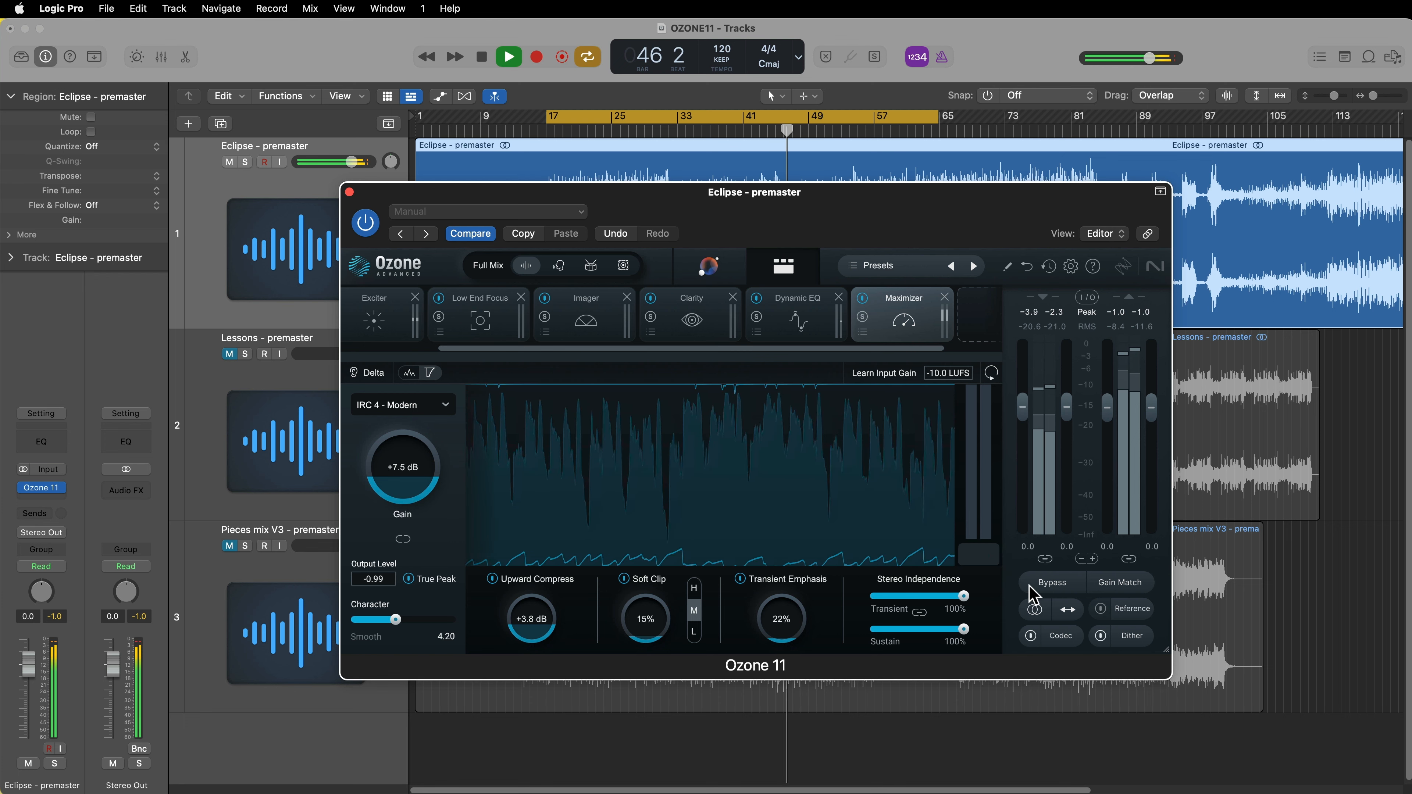
click(377, 316)
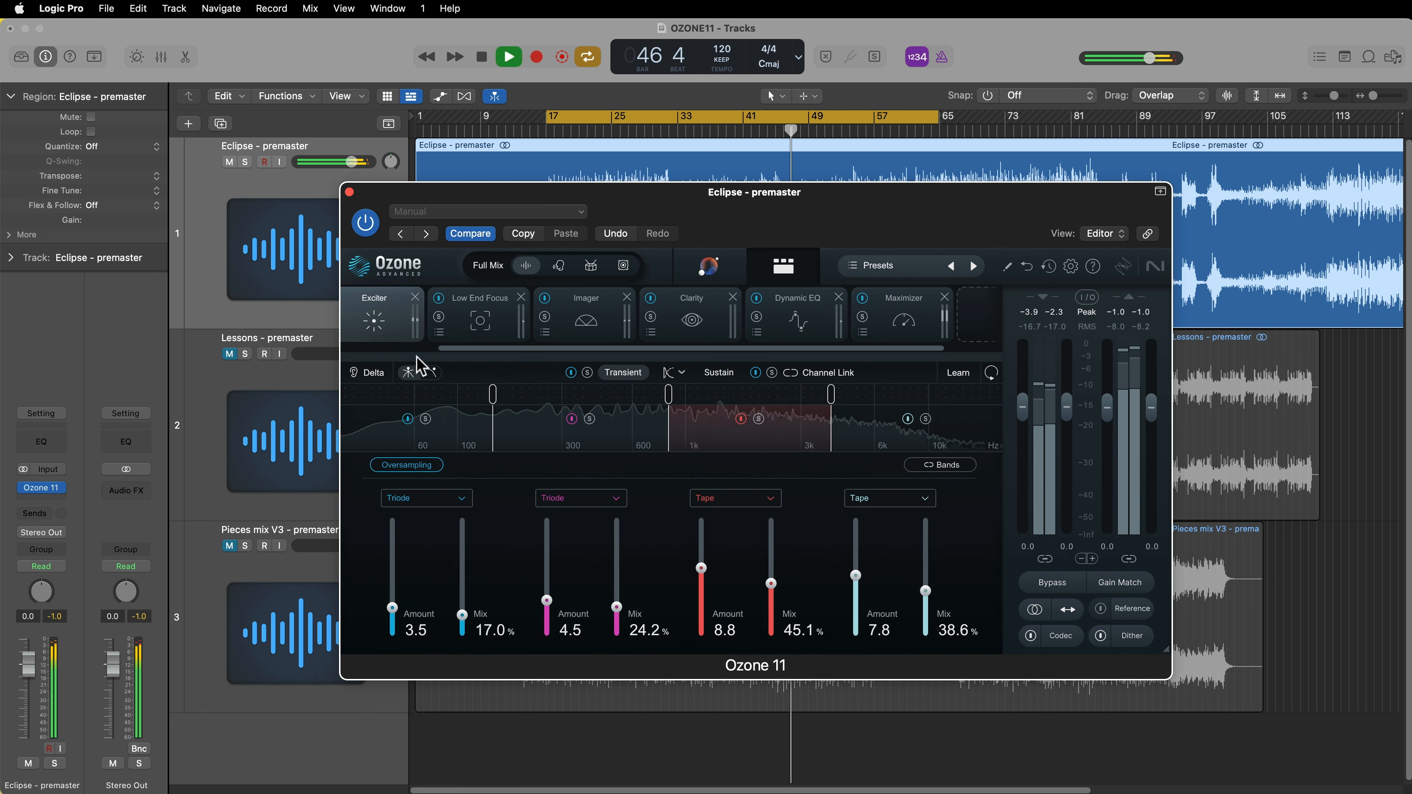
click(718, 372)
drag(700, 589, 701, 601)
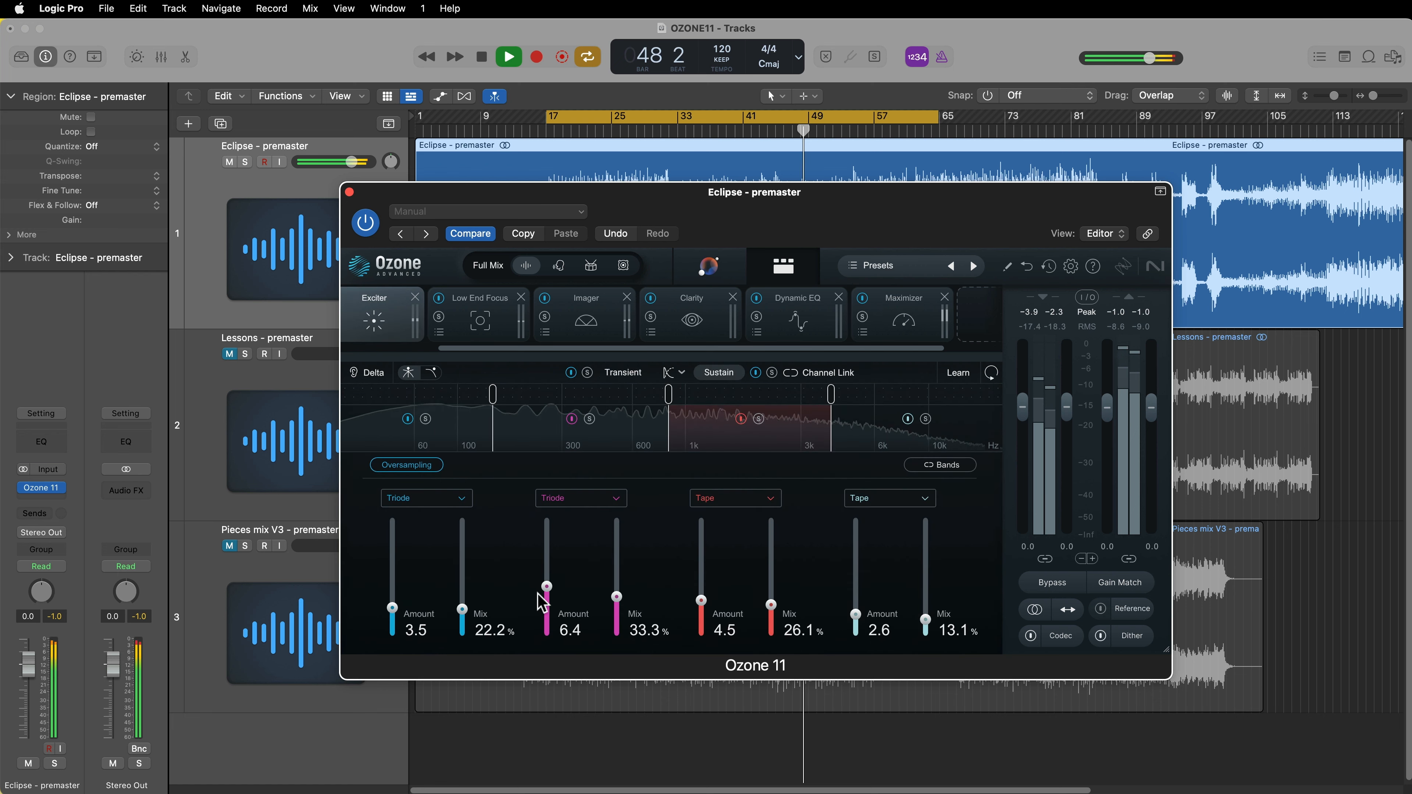
drag(547, 586, 547, 597)
- Return to the Maximizer and compare the adjusted chain bypassed and active without Gain Match
click(879, 322)
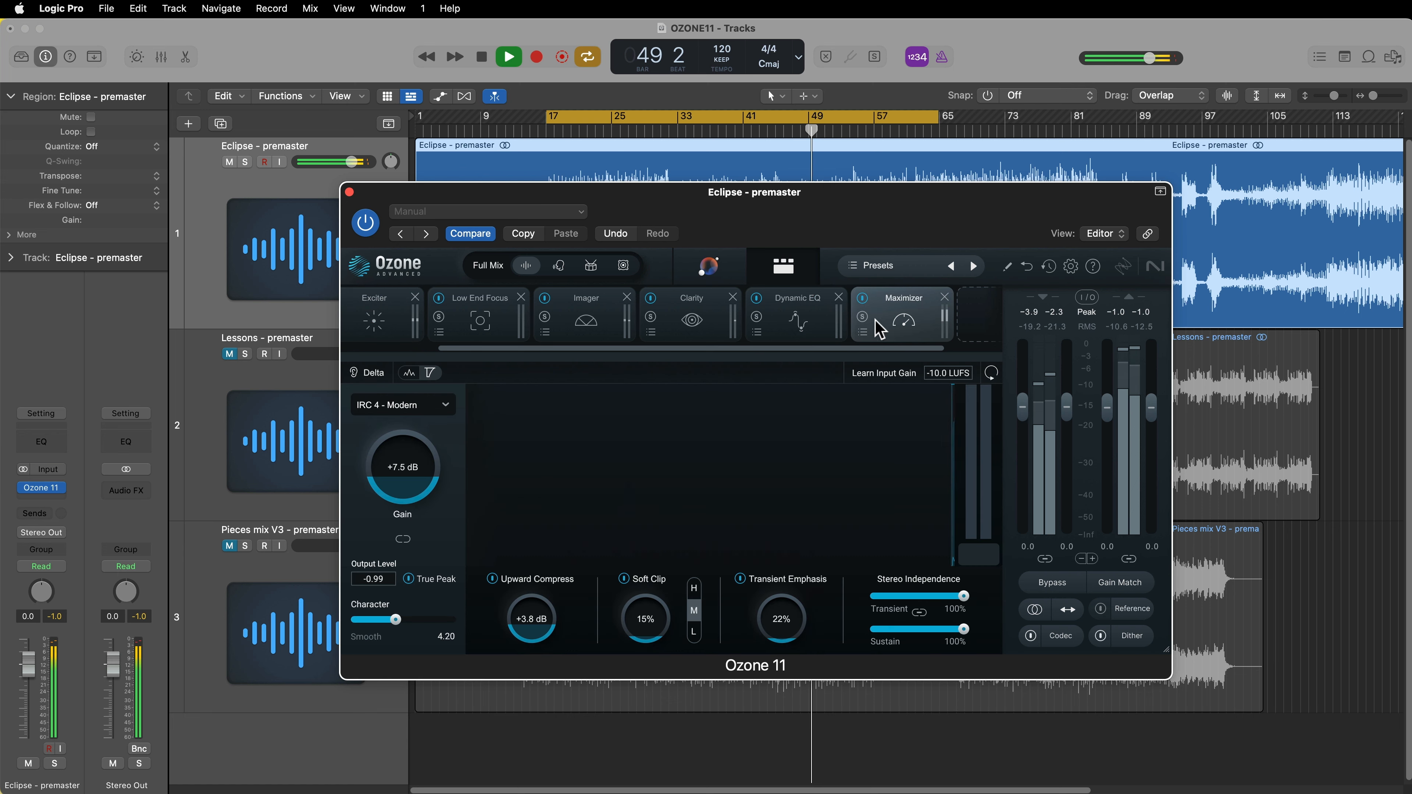
click(1060, 582)
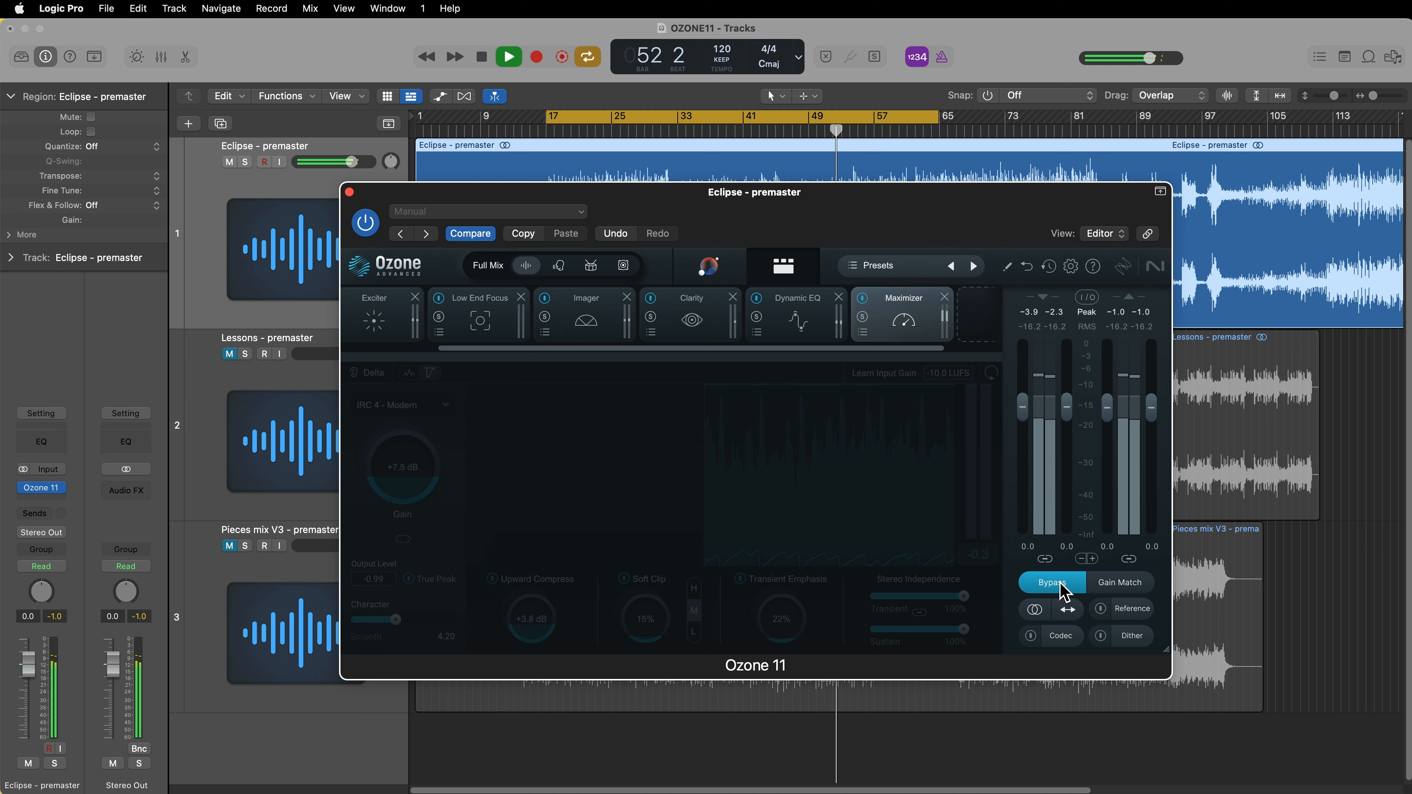
click(1062, 586)
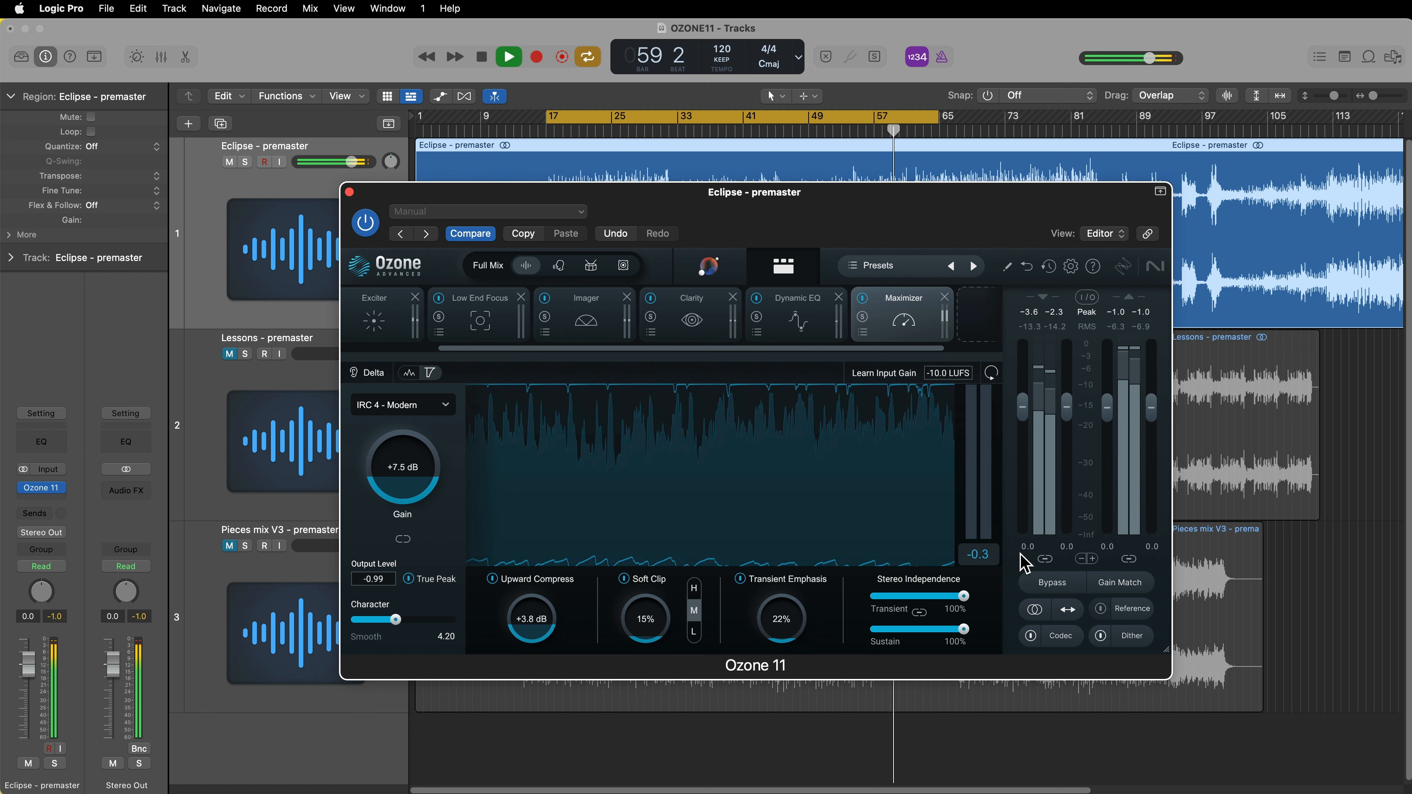
- Check the Clarity module's response during playback, stop, and reopen the Exciter's Sustain settings
click(709, 336)
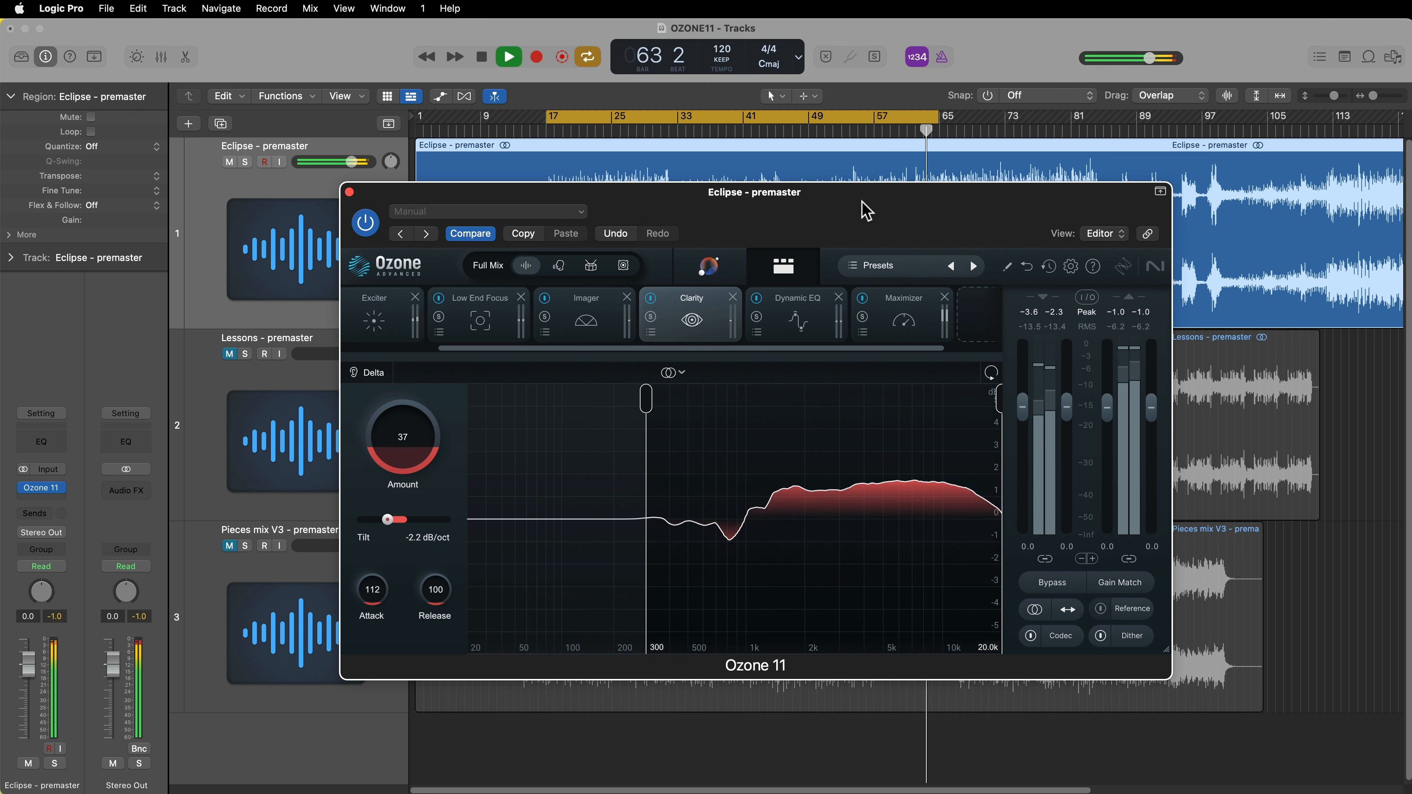
key(space)
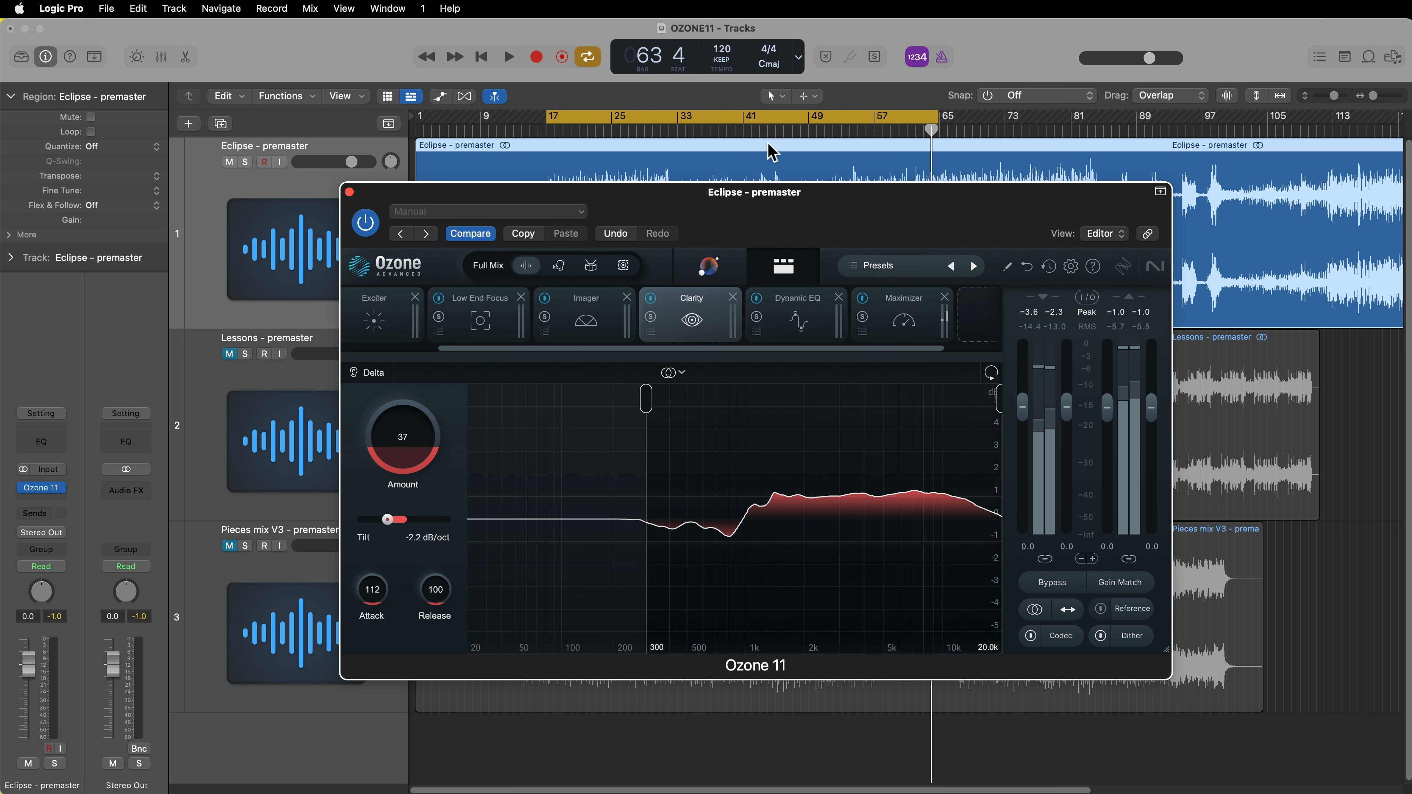
click(383, 322)
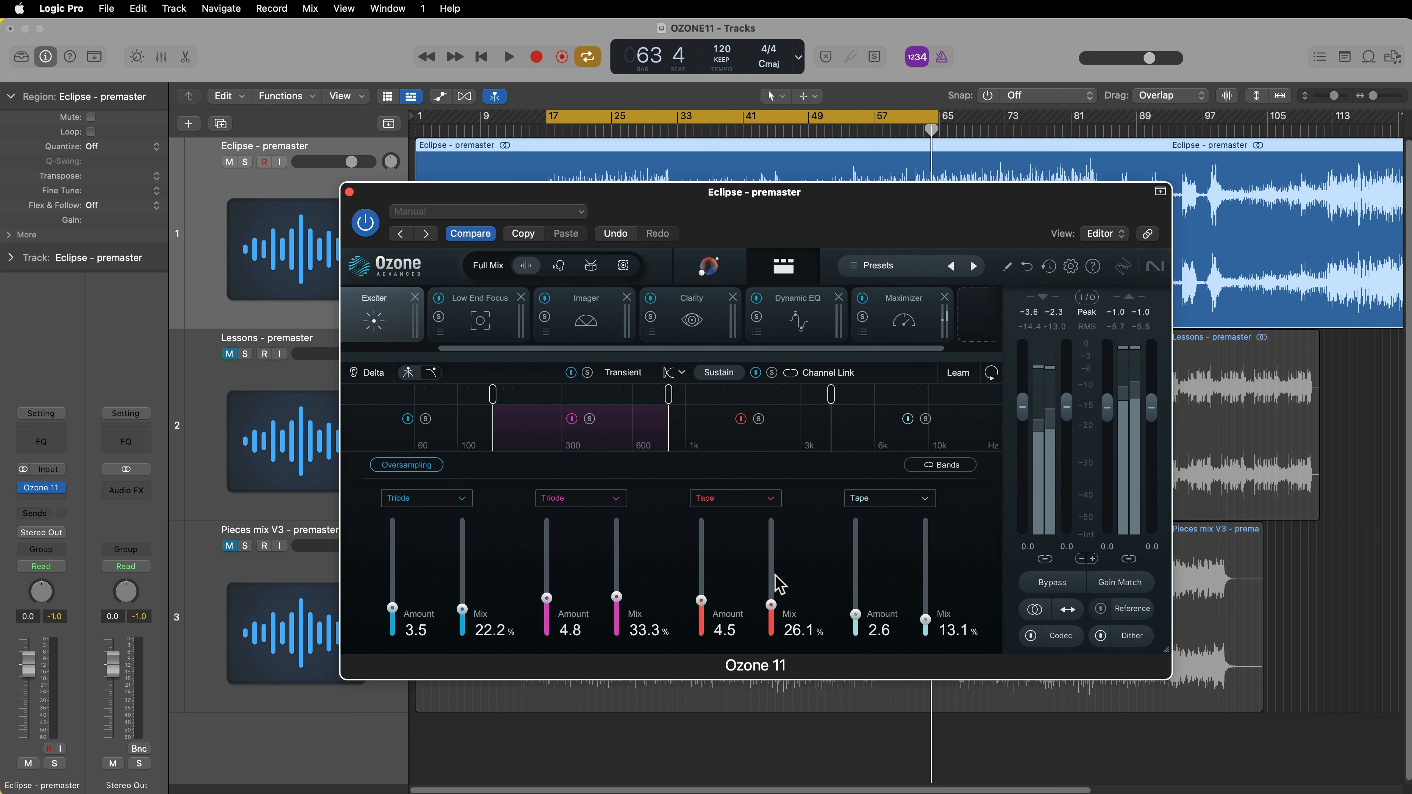
- Turn off Soft Clip in Eclipse's Maximizer and close its Ozone window
click(874, 323)
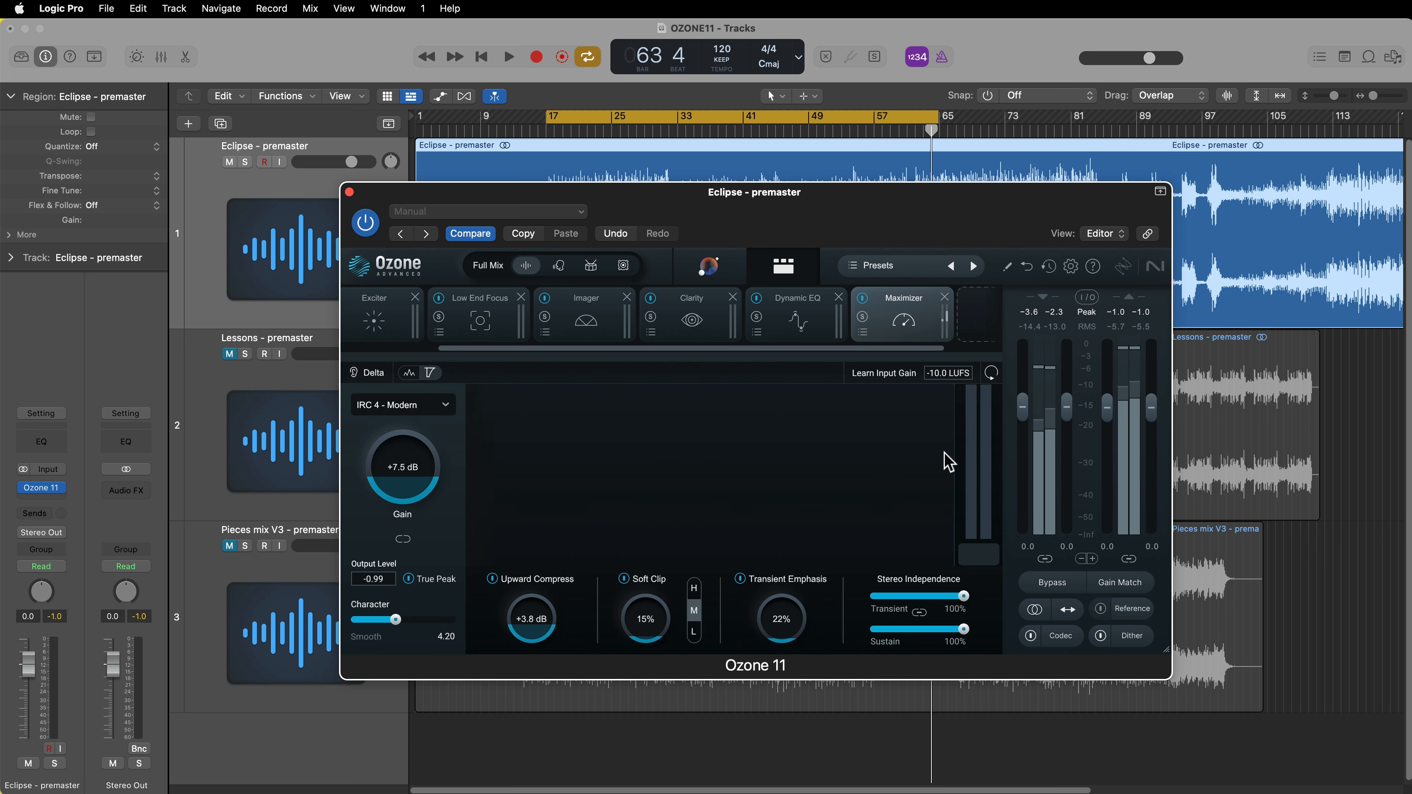
click(624, 579)
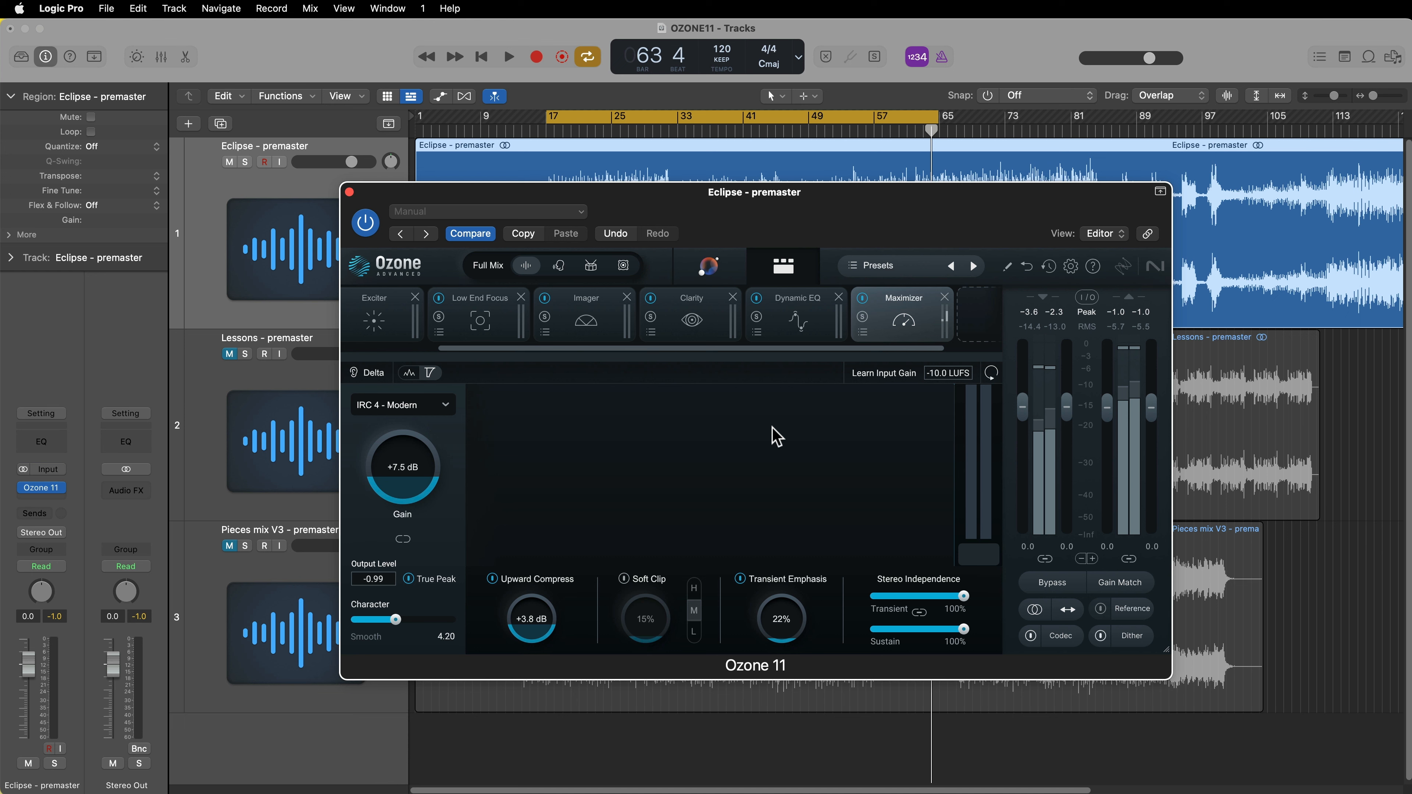
click(349, 192)
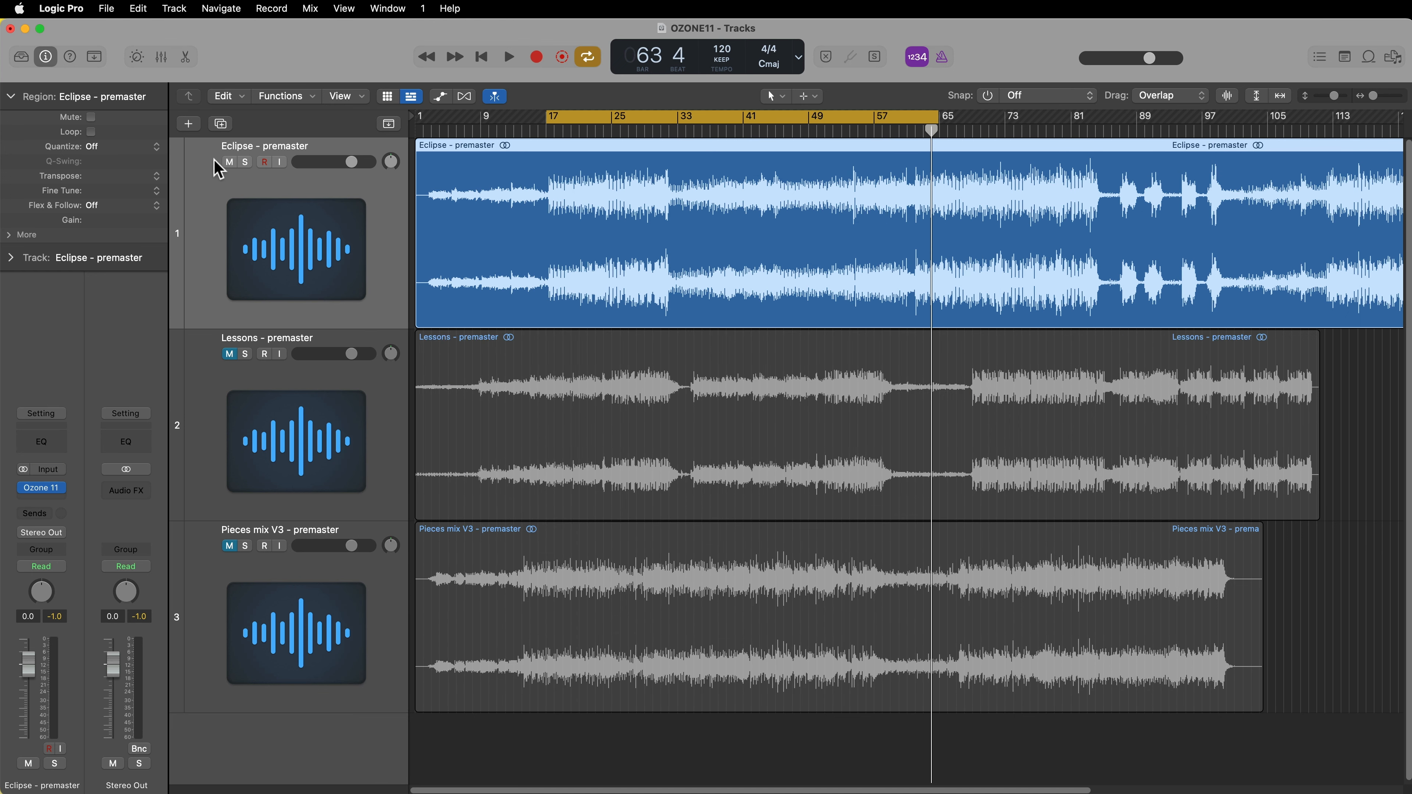
- Mute Eclipse, make Lessons the active track, and set the cycle range from about bar 7 to bar 33
click(229, 162)
click(250, 402)
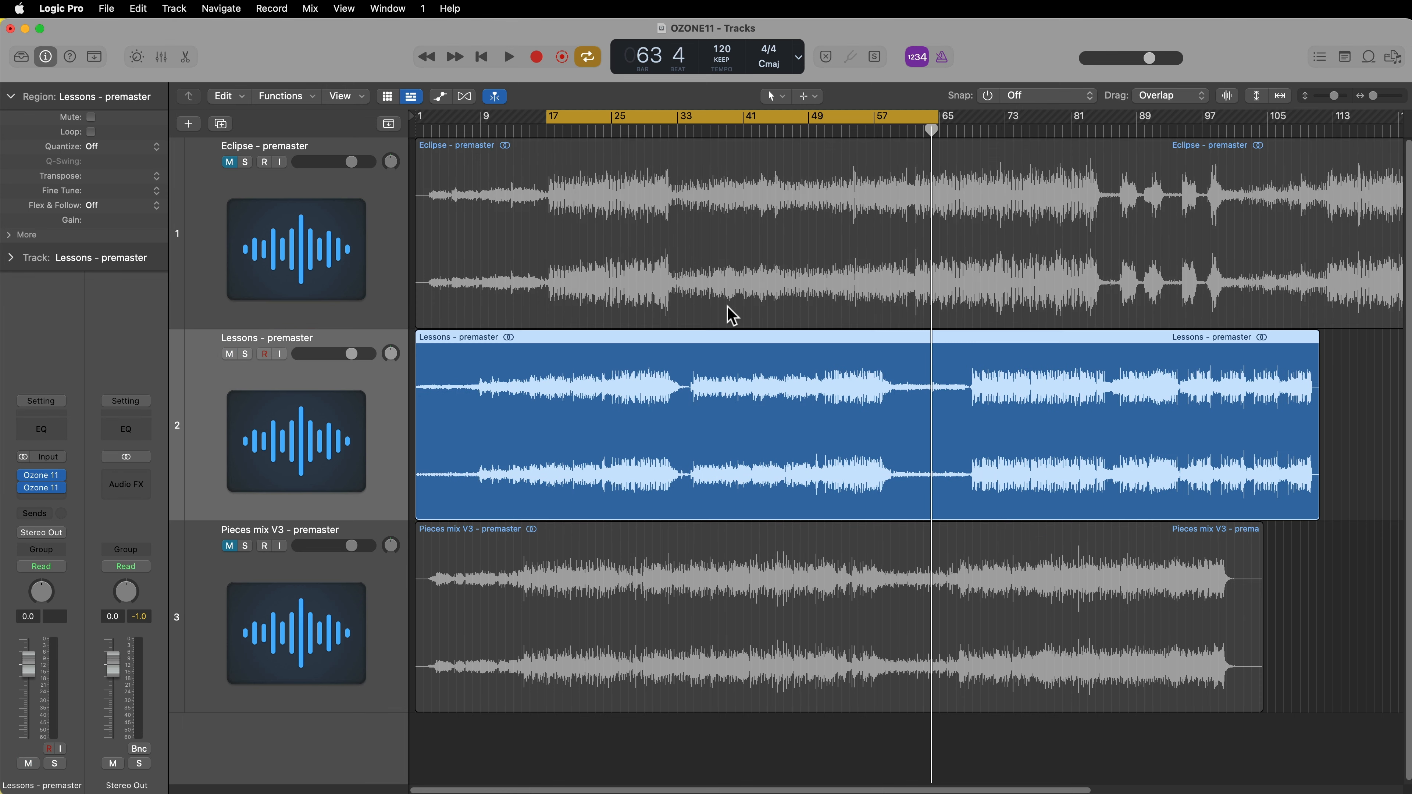
drag(675, 118, 596, 225)
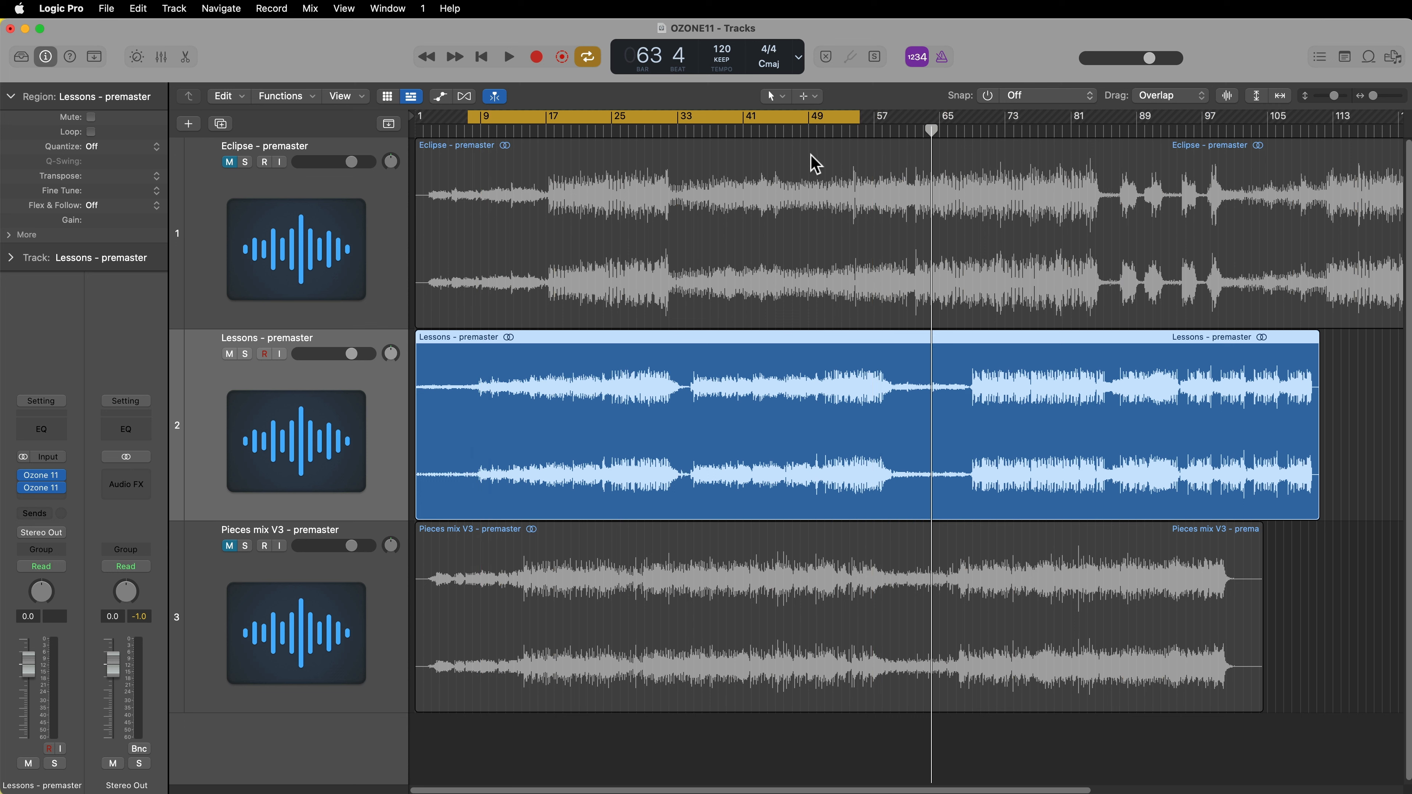
drag(860, 117, 690, 170)
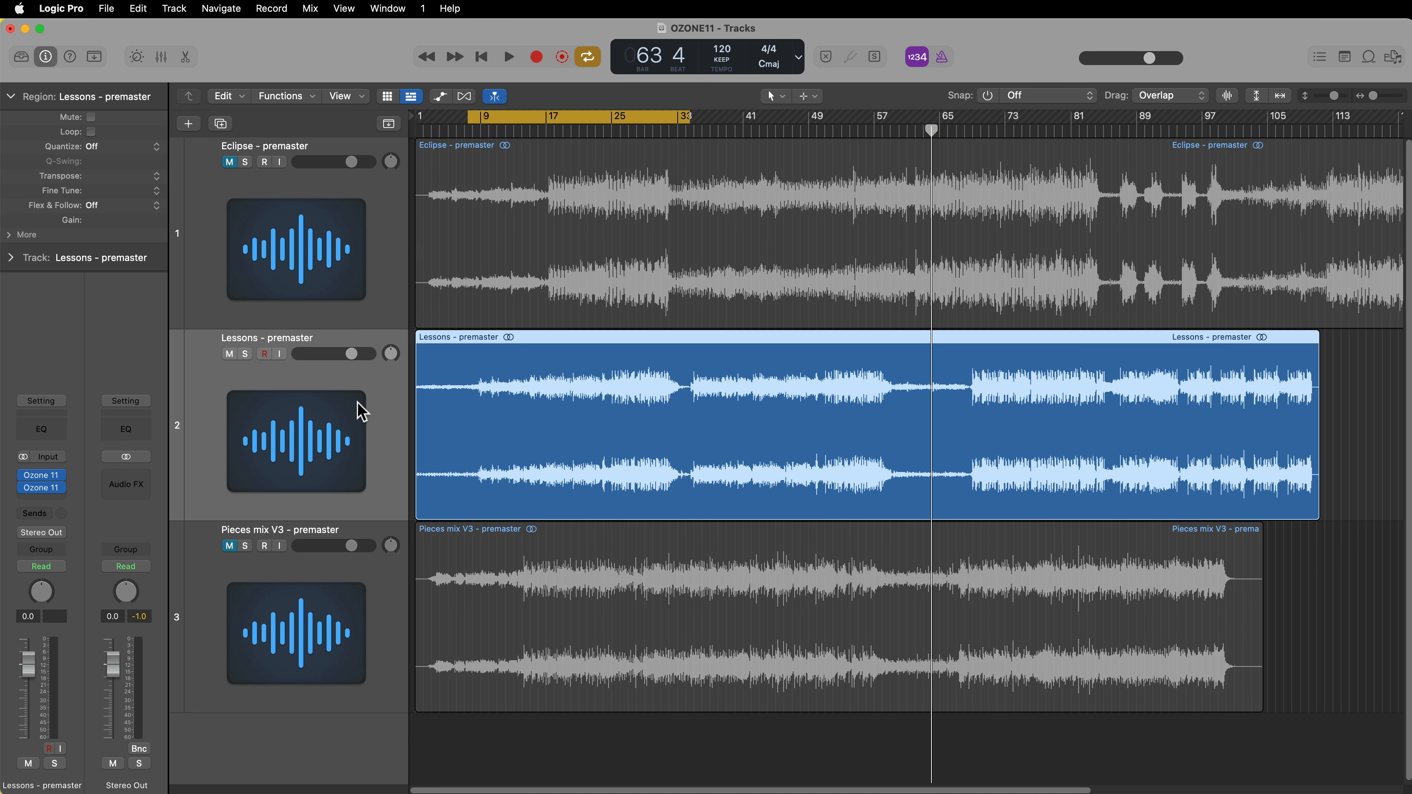
- Open Lessons' Drums instance of Ozone and review the Equalizer's Transient/Sustain mode and both channels' curves
click(42, 487)
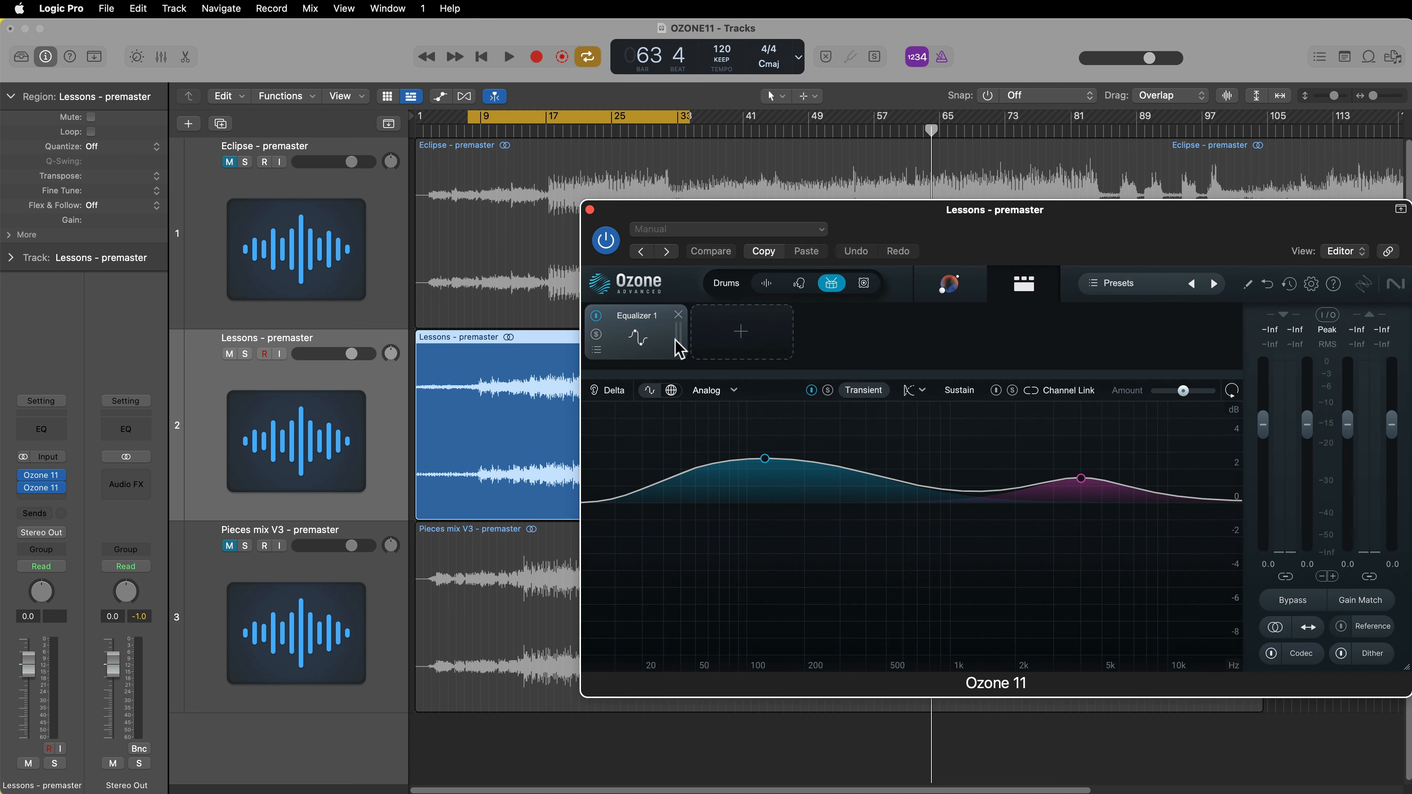
drag(960, 220, 765, 199)
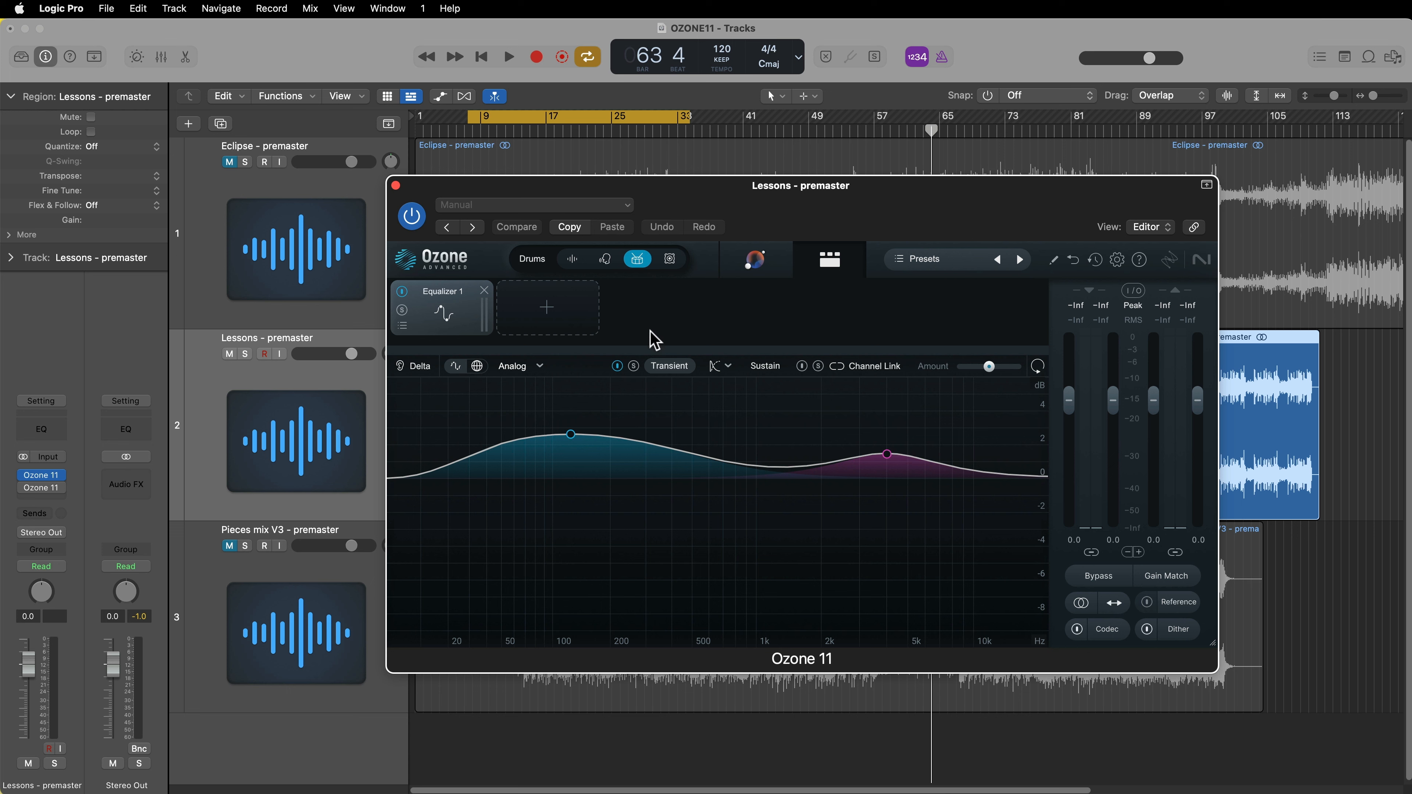
click(715, 366)
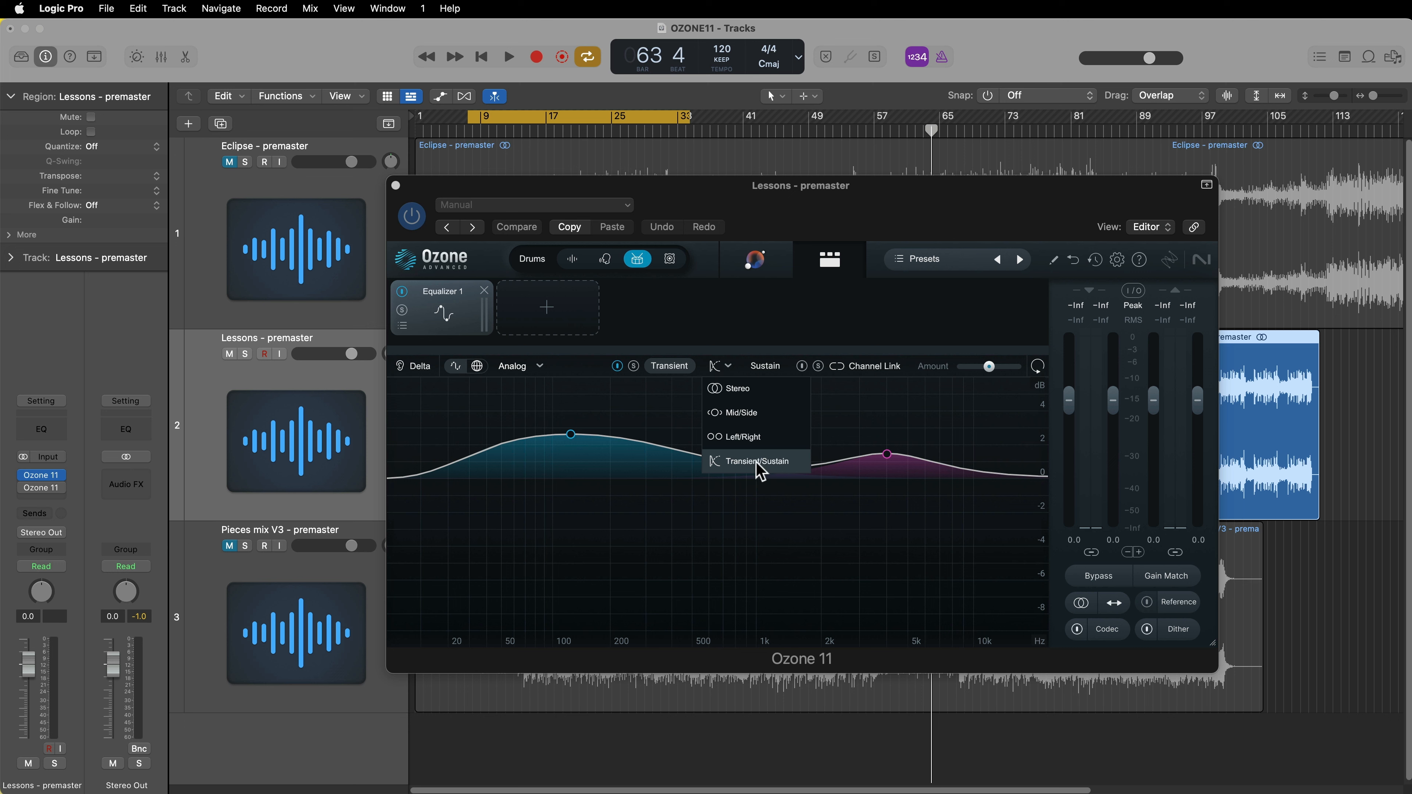
click(755, 314)
click(771, 366)
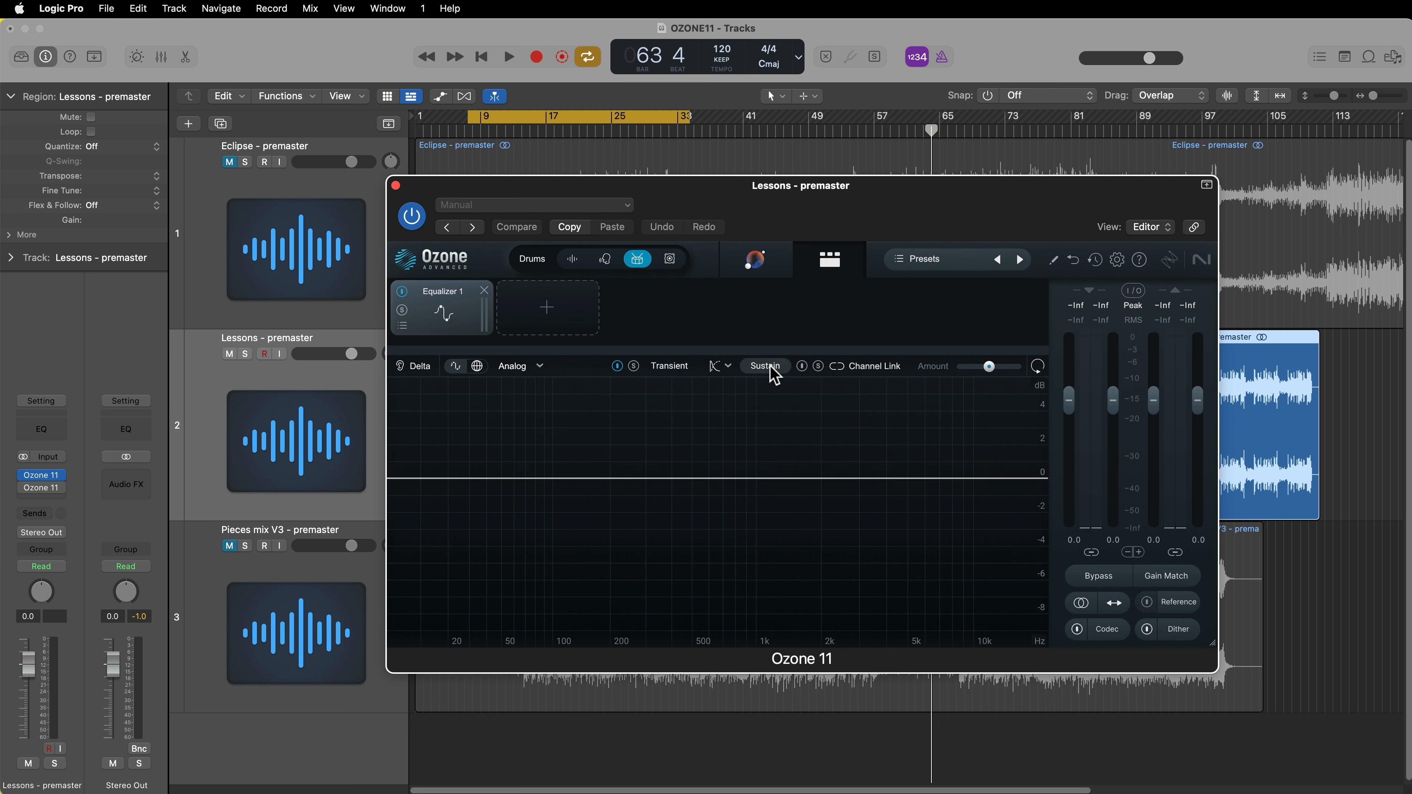
click(677, 366)
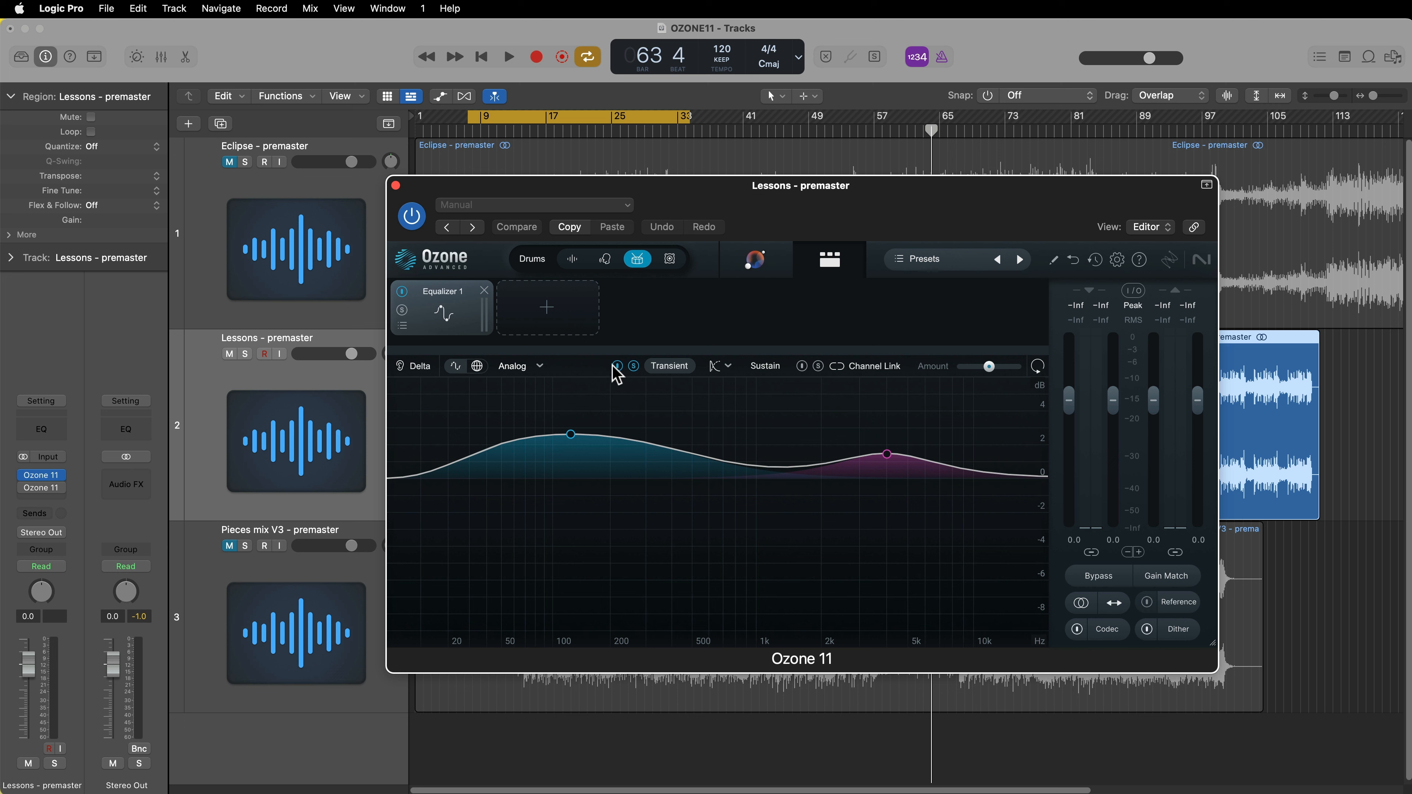
- Play Lessons from about bar 24 with cycling off to check the drum Equalizer's transient boosts, and close the plug-in
key(space)
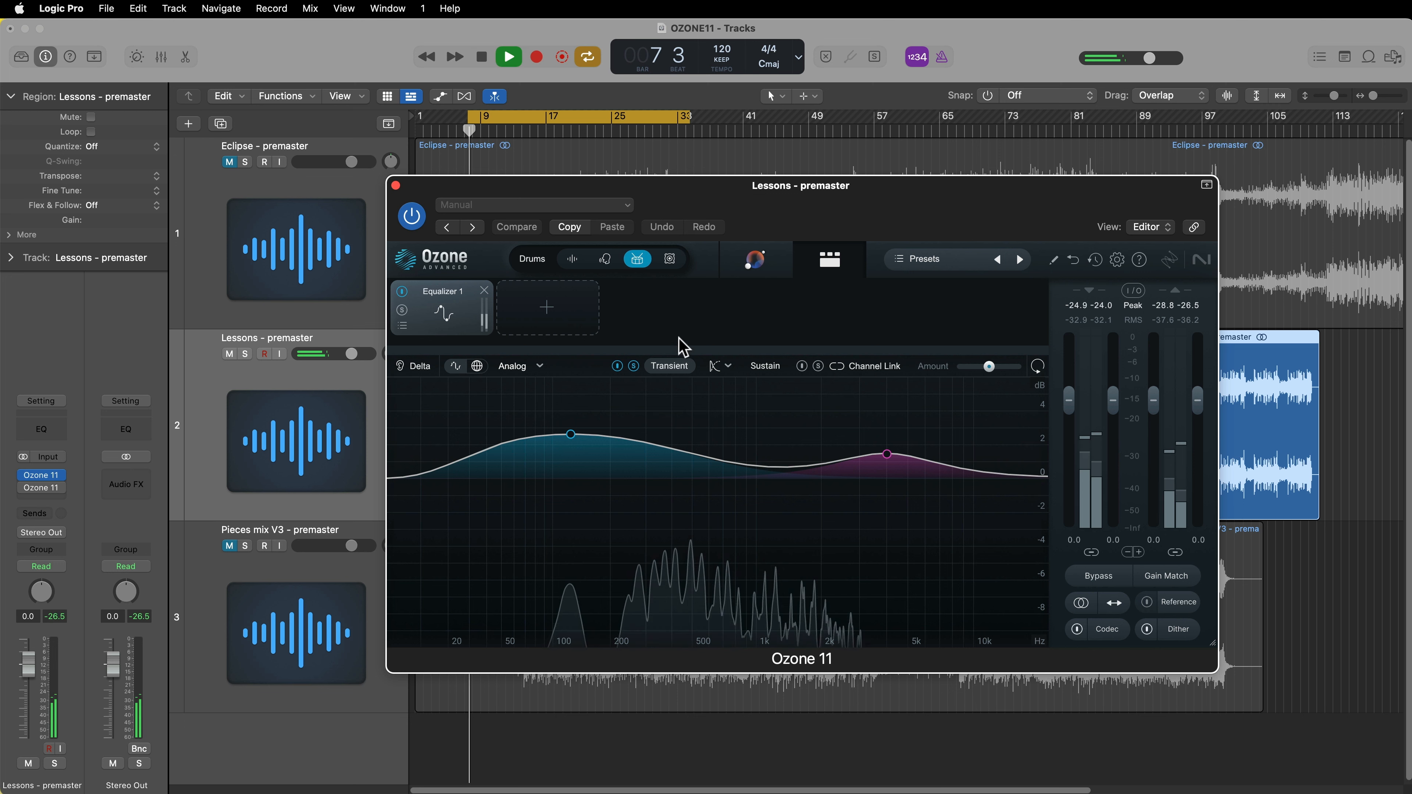
key(c)
drag(720, 210, 702, 546)
key(space)
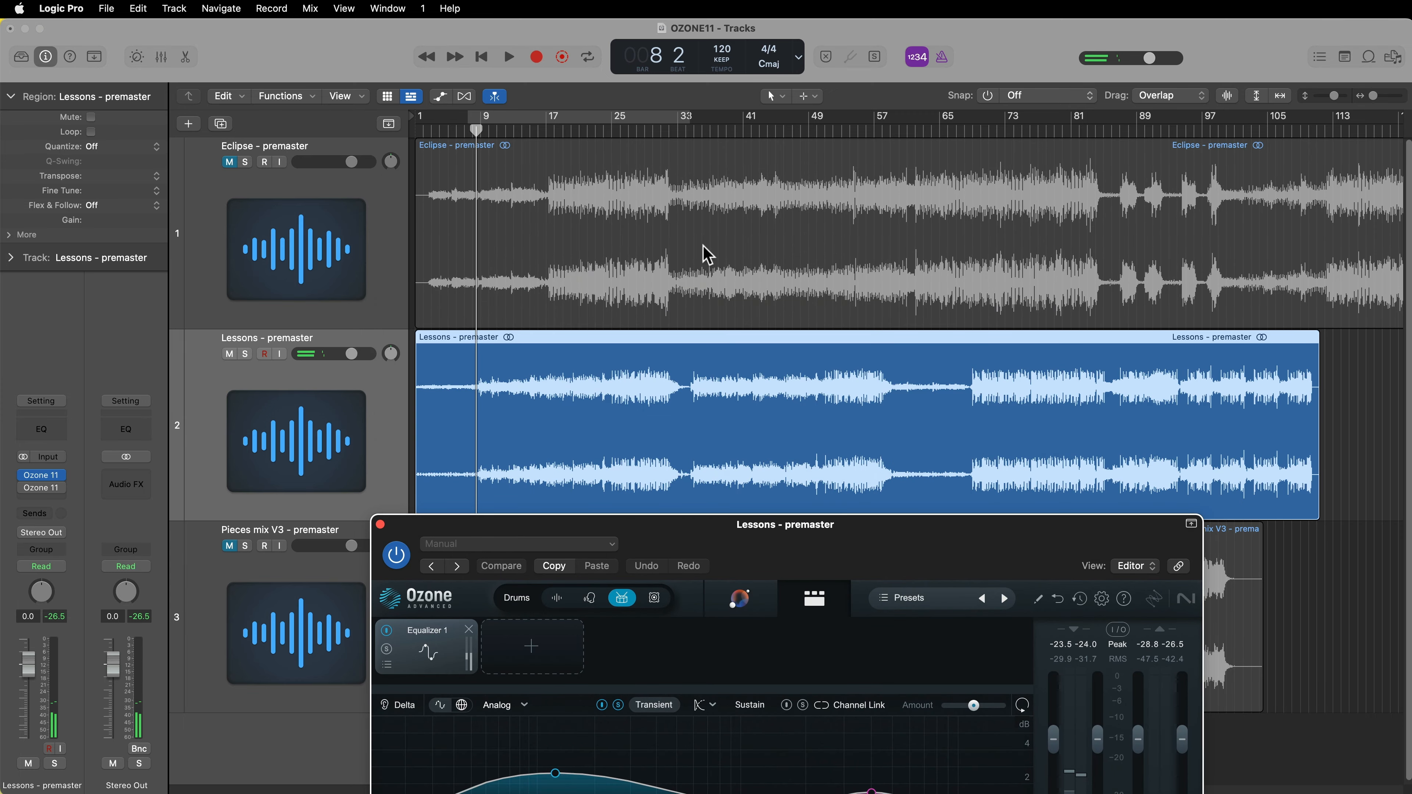
click(610, 129)
key(space)
drag(808, 527, 793, 139)
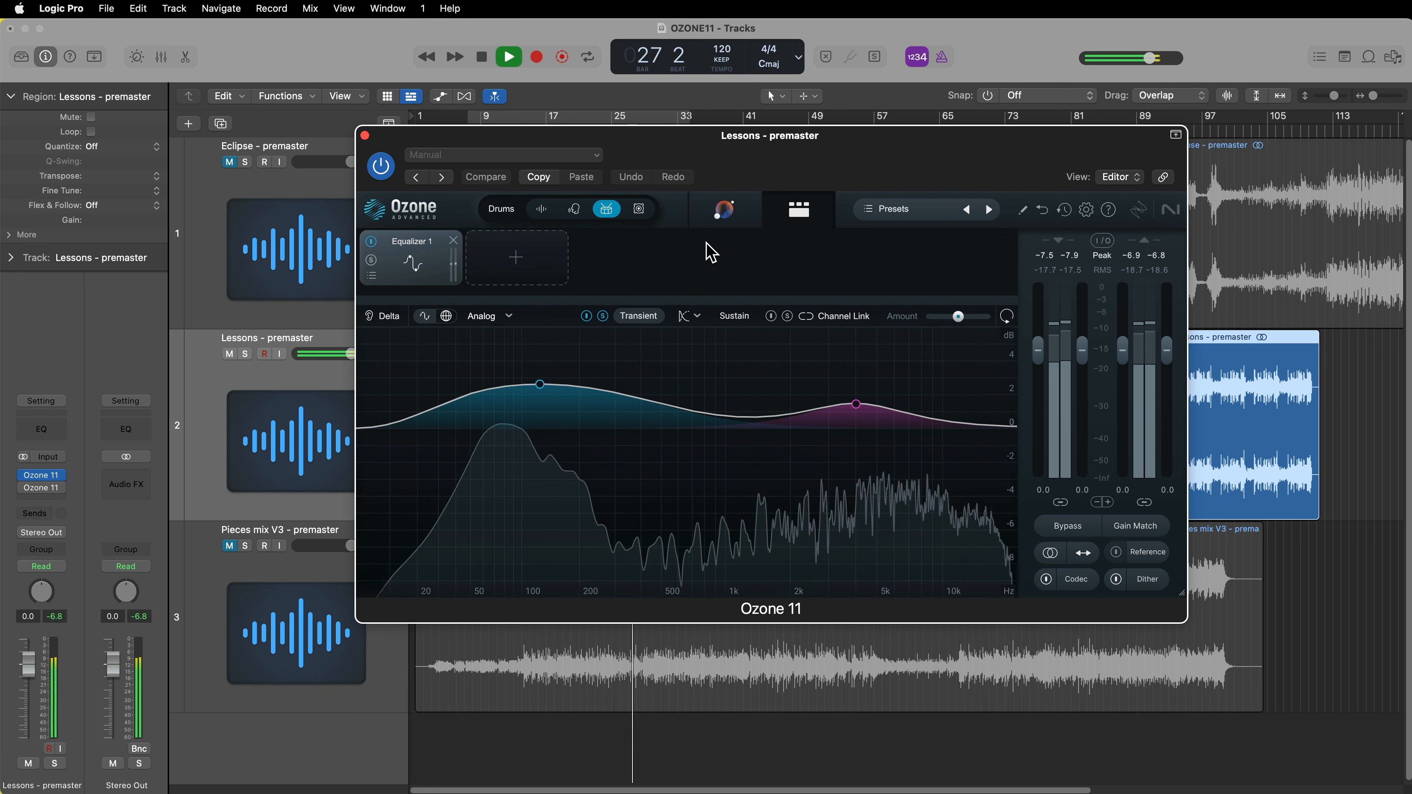
key(space)
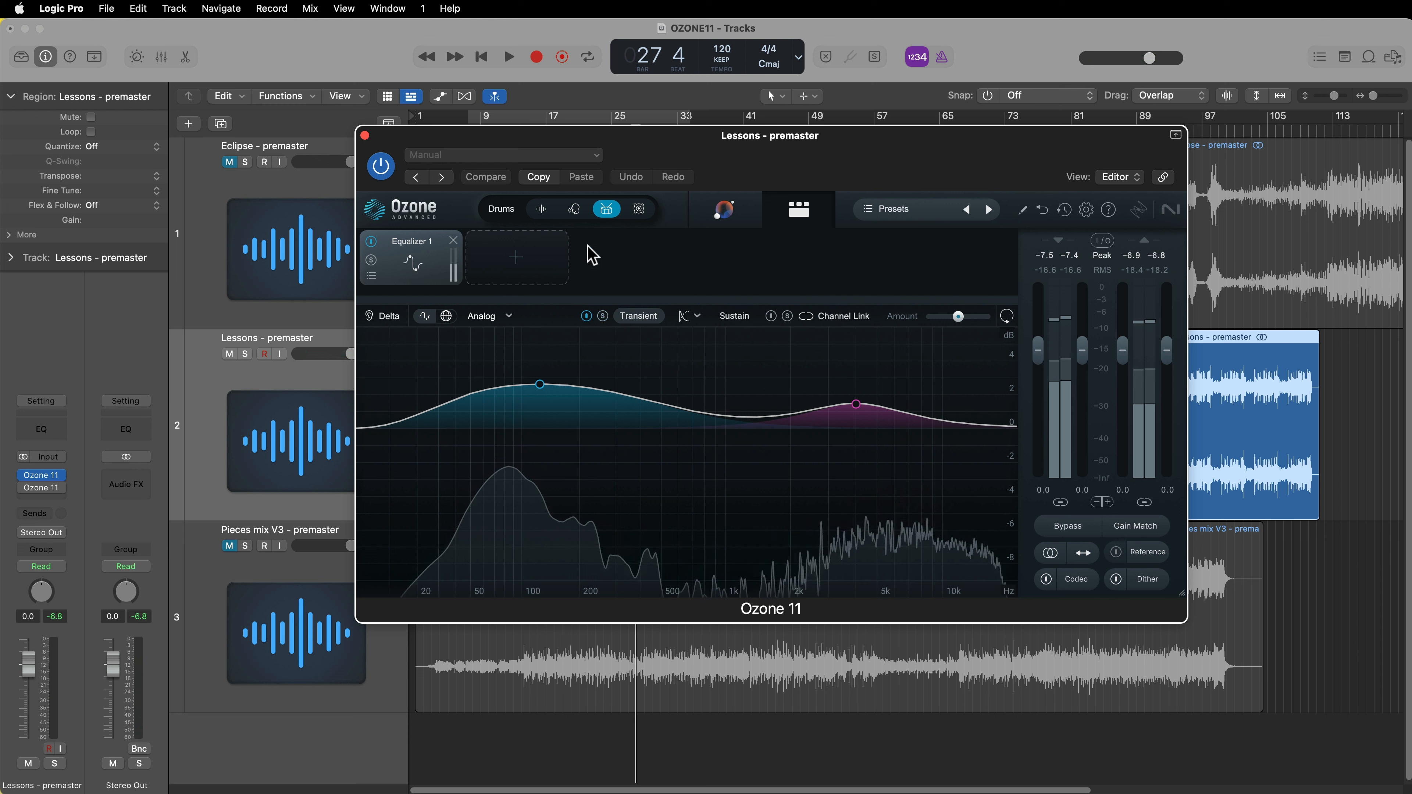
click(365, 136)
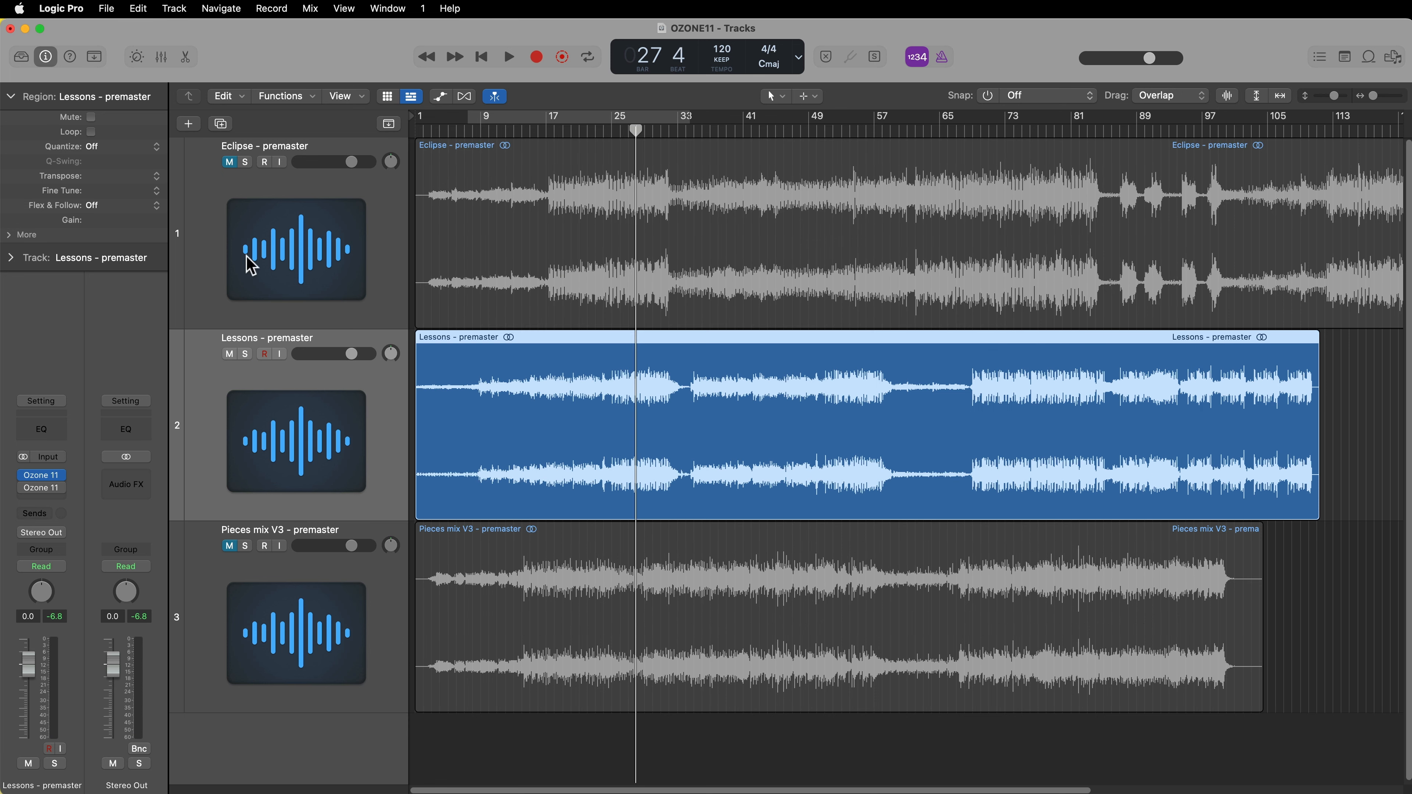
- Open Lessons' Full Mix instance of Ozone, re-enable cycling, and review the Master Rebalance, Clarity and Exciter settings
click(42, 489)
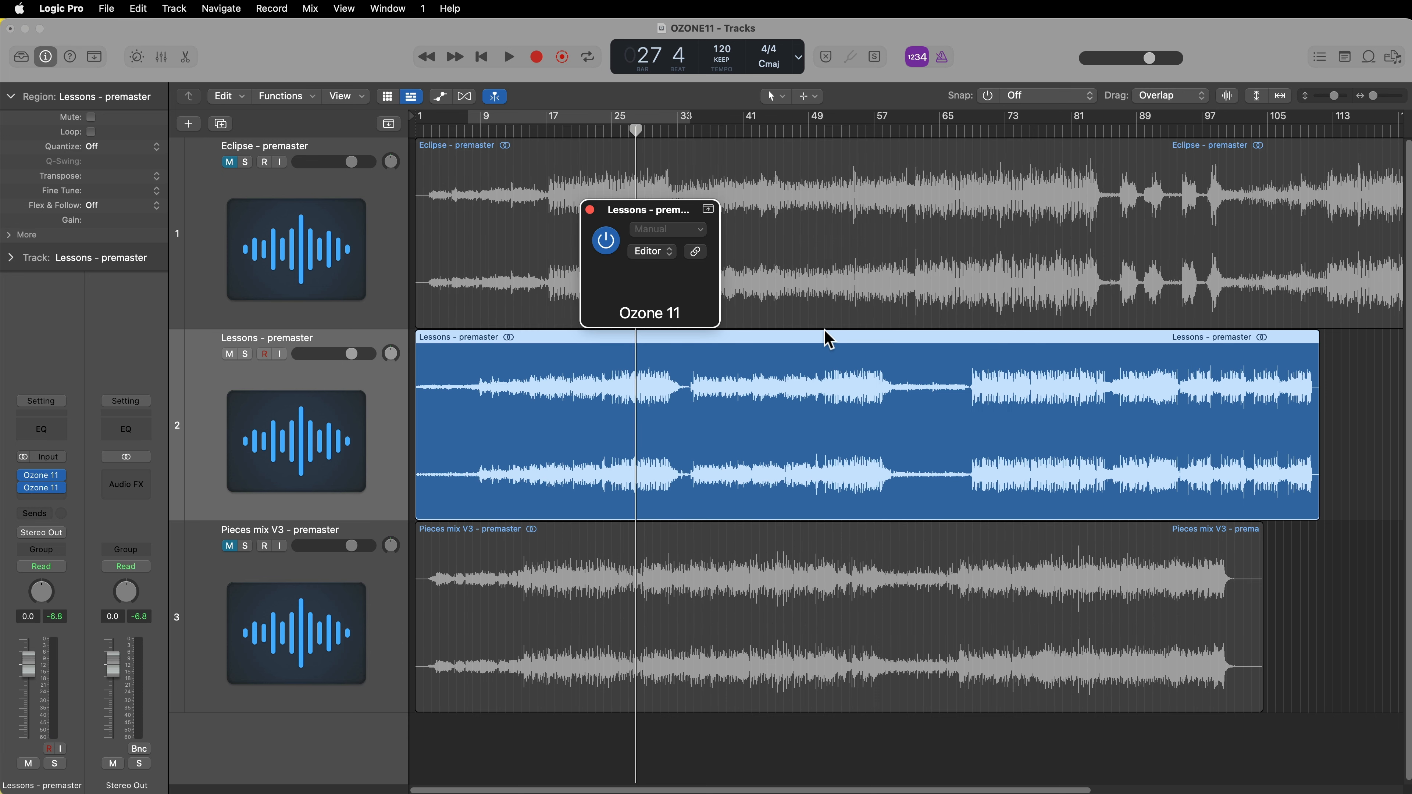
drag(825, 230, 642, 223)
key(c)
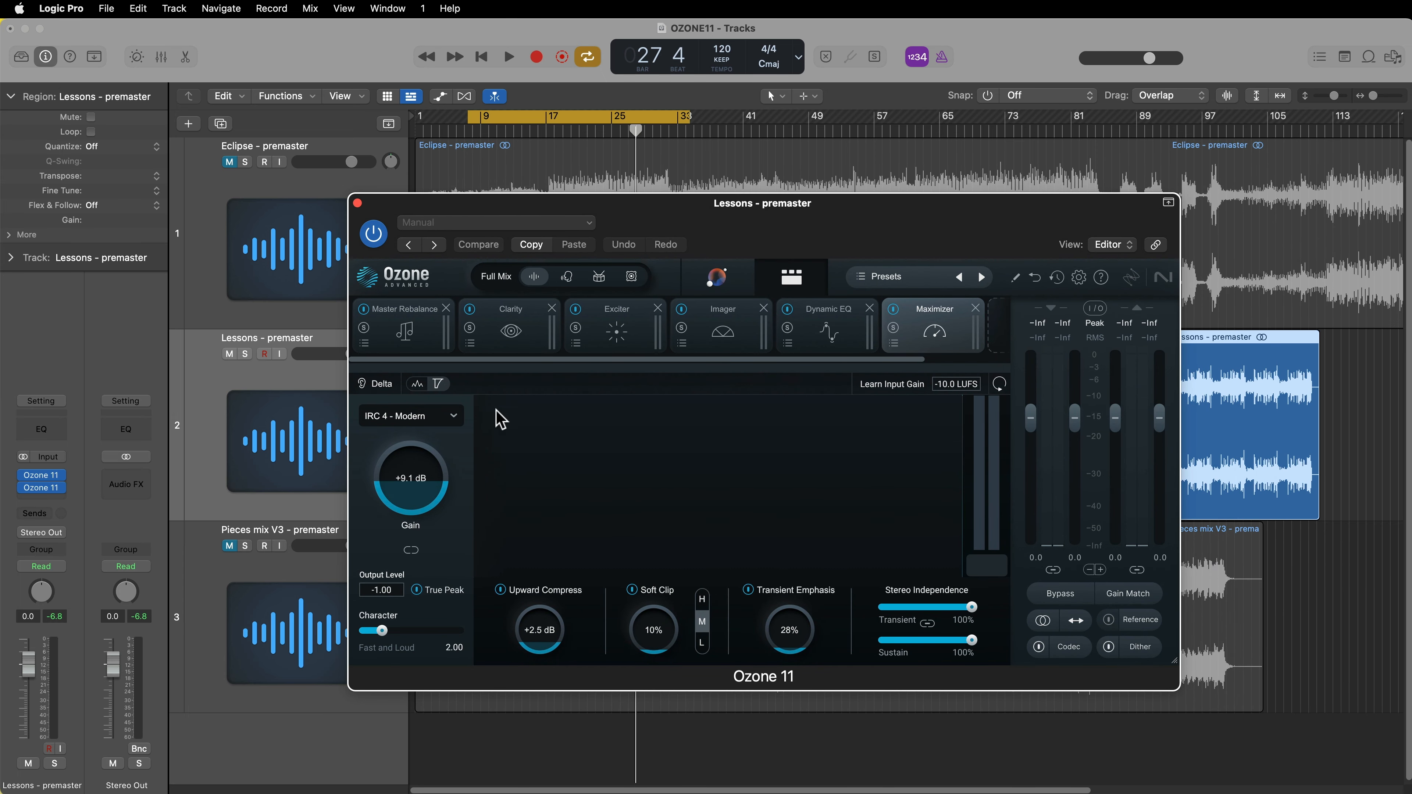
click(422, 336)
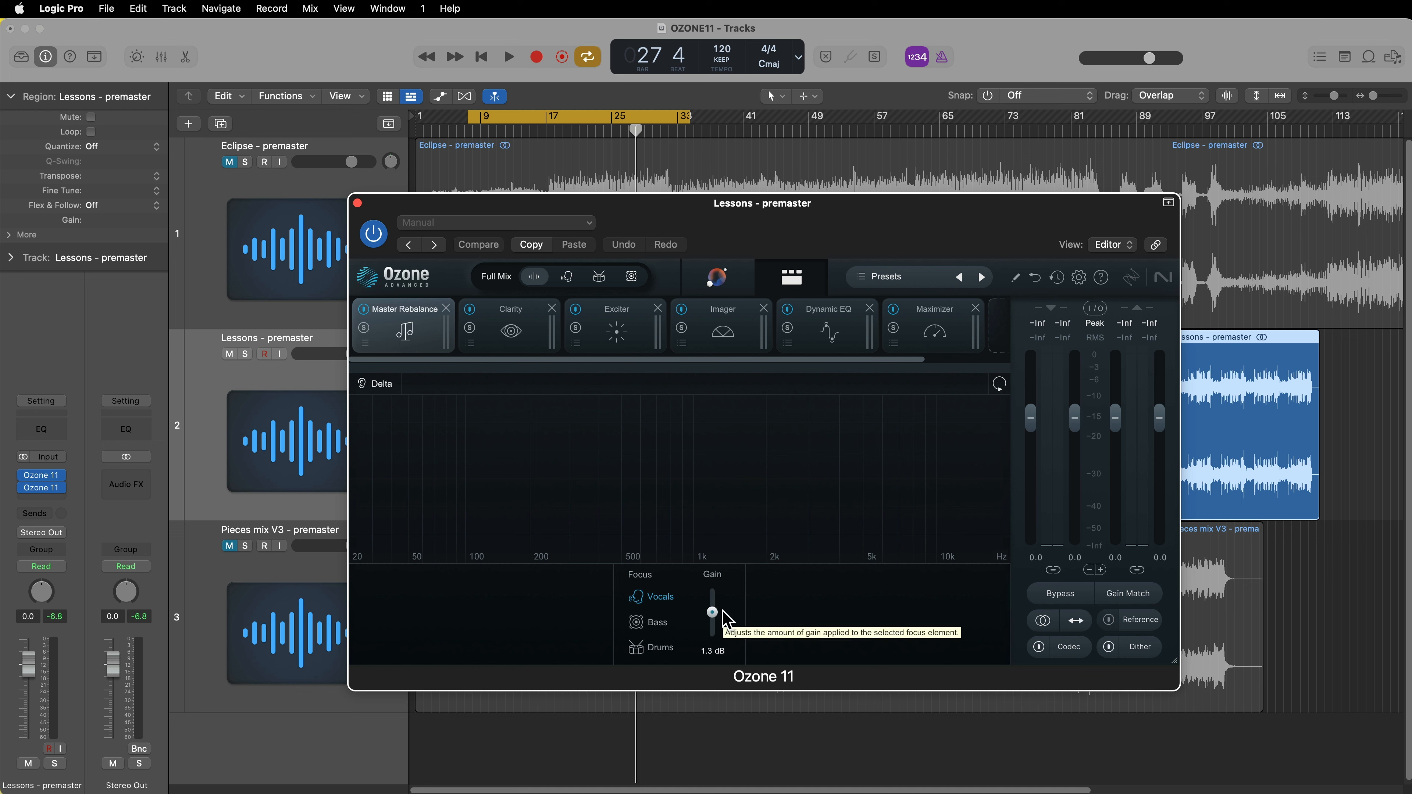
click(511, 331)
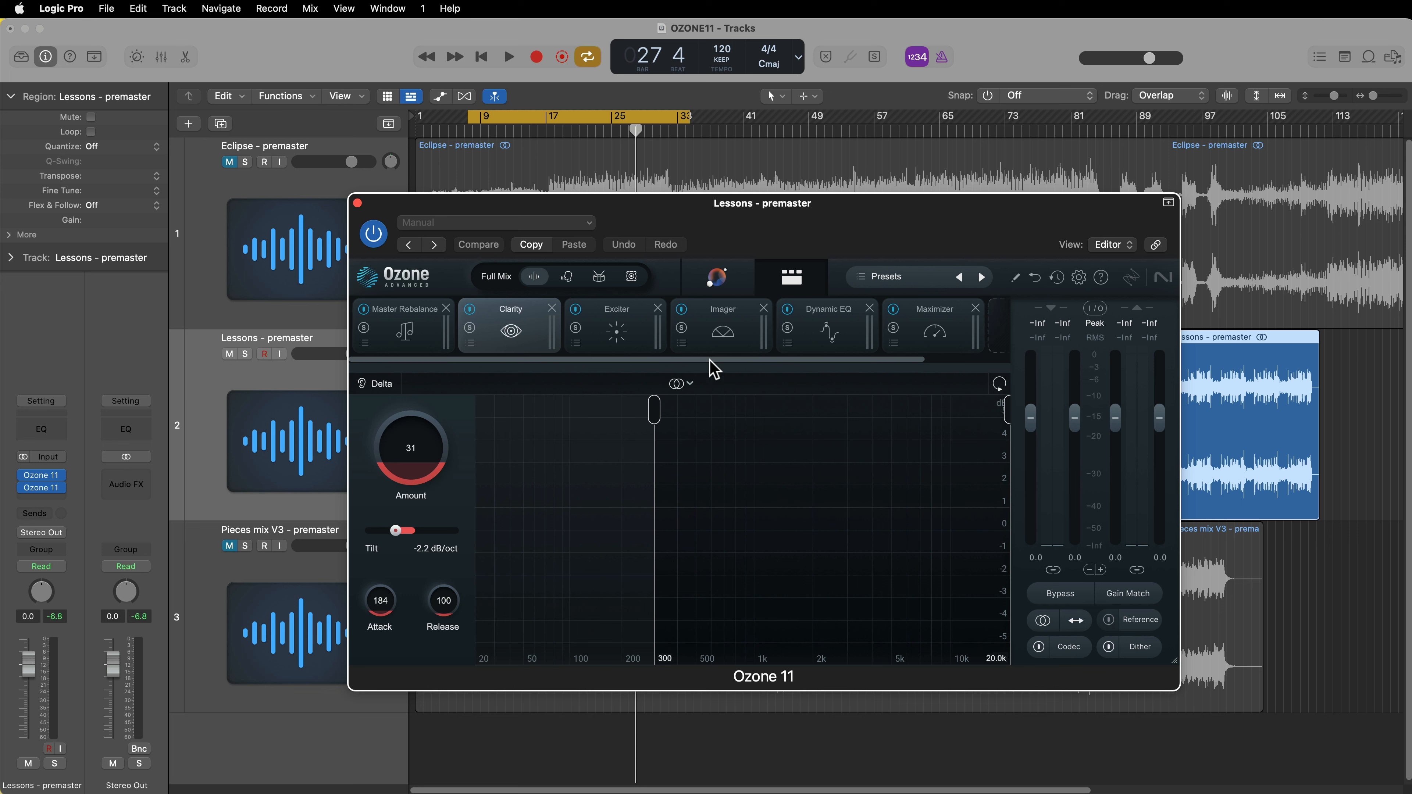
click(620, 341)
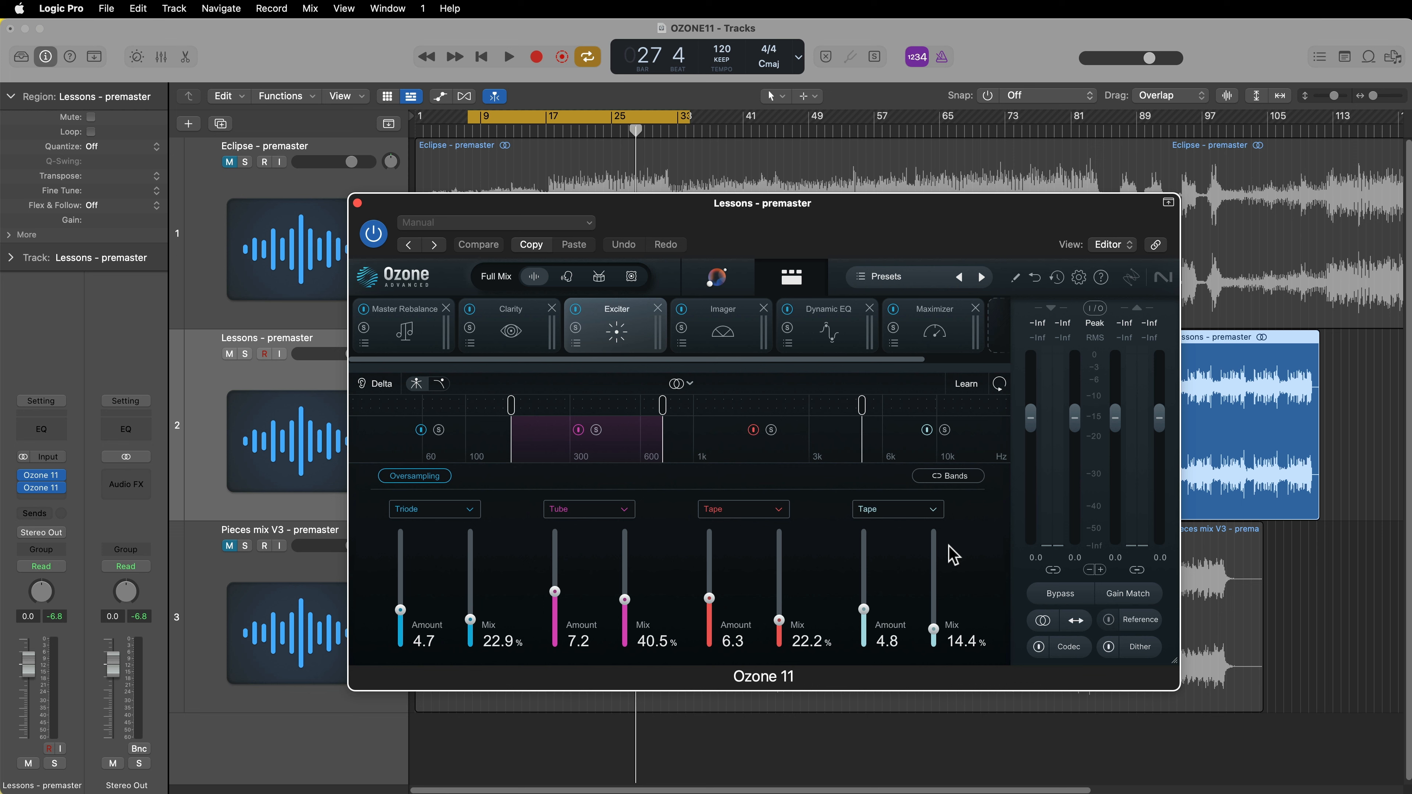
- Set the Imager's width to -44 for band 1 and 63 for band 2, and increase band 3's width slightly
click(744, 338)
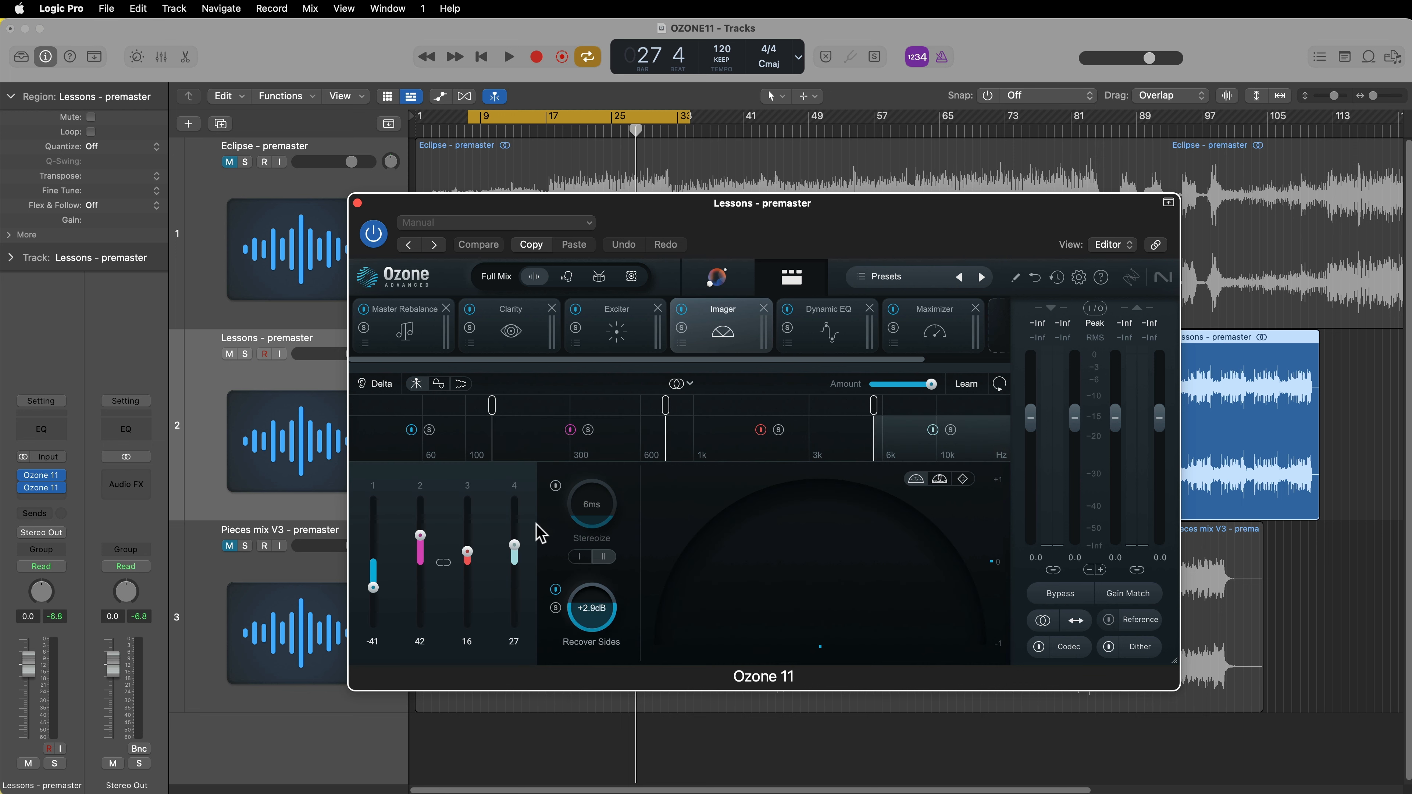
drag(387, 589, 381, 599)
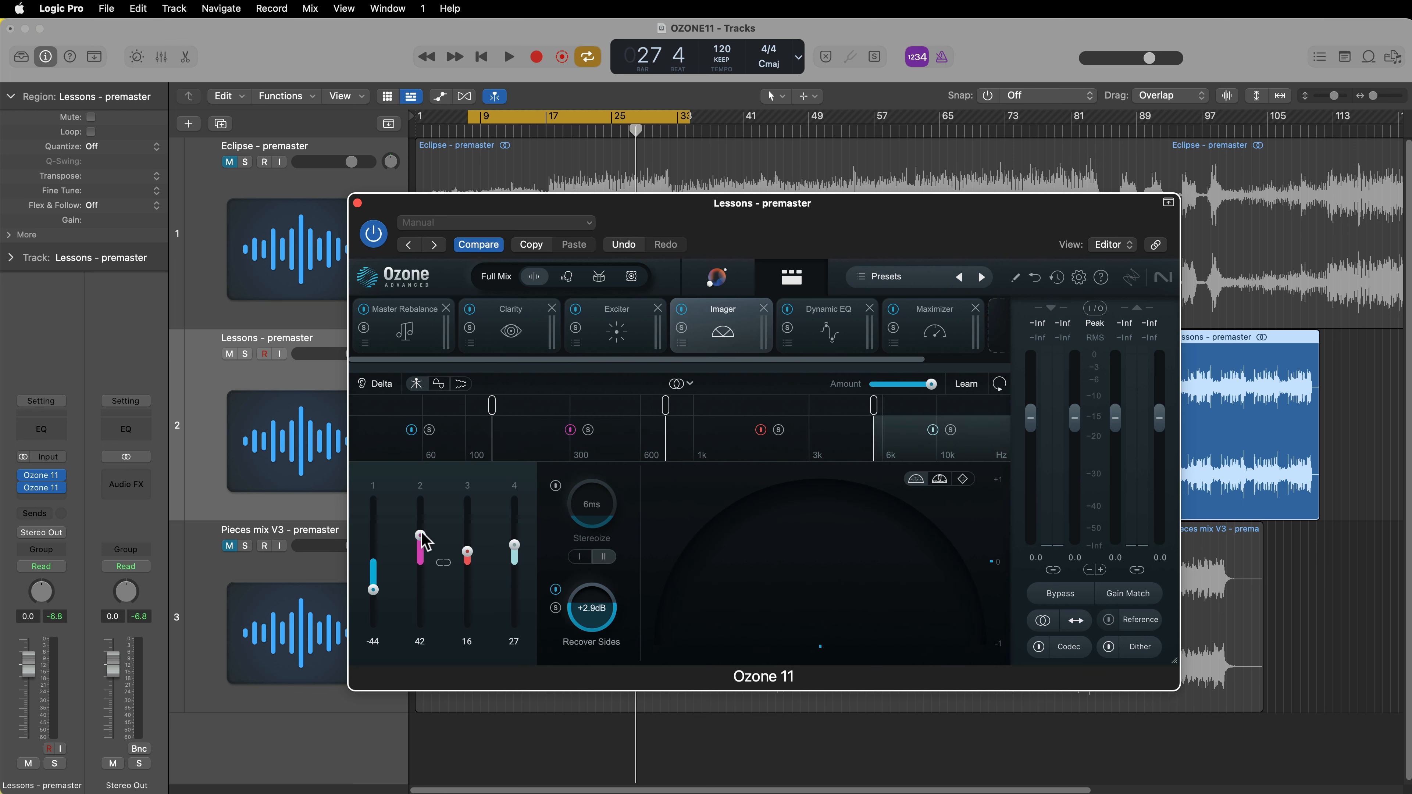
drag(424, 539, 430, 522)
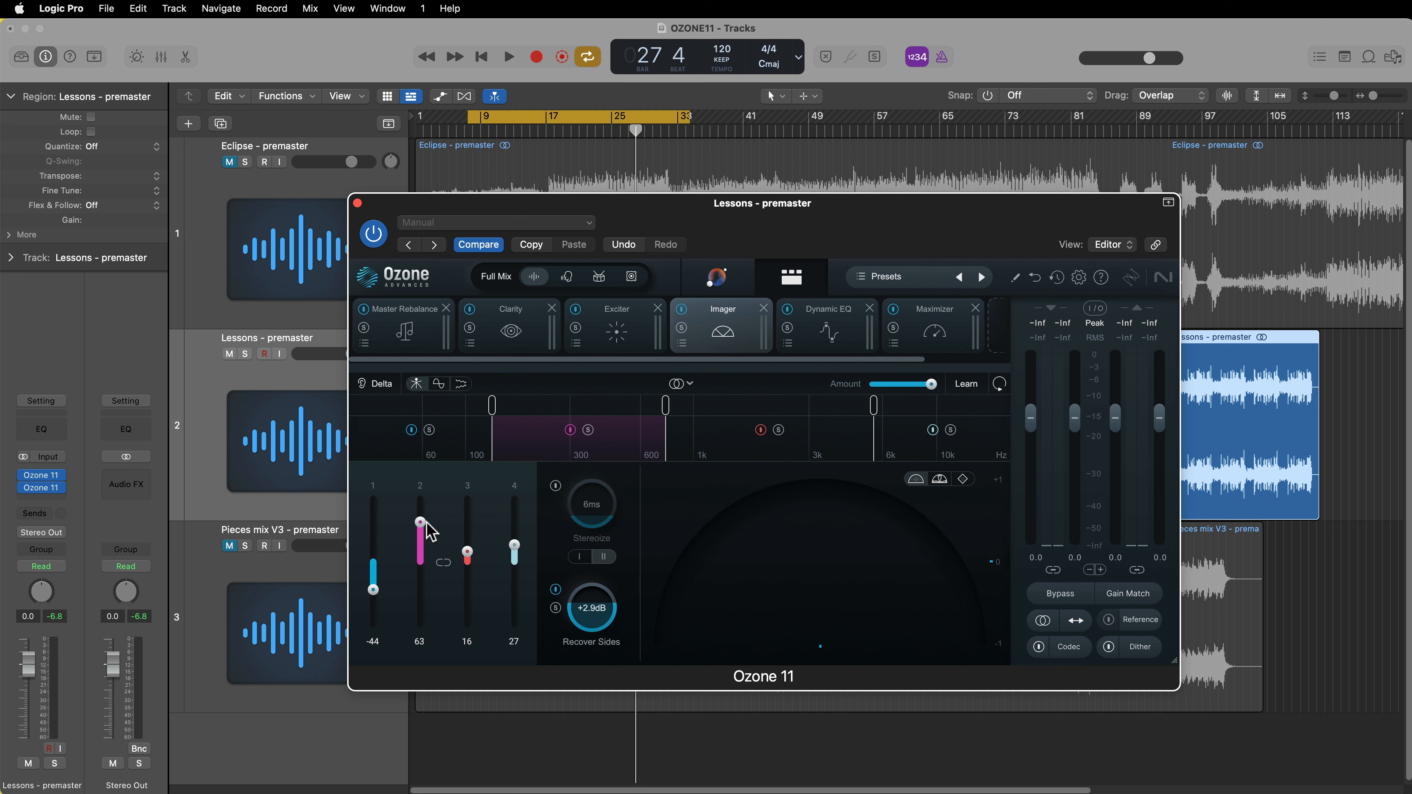
mouse_move(467, 555)
mouse_down()
mouse_move(469, 508)
mouse_move(494, 548)
mouse_up()
- Review the Dynamic EQ cuts and the Maximizer settings, and play the cycled section to check the Maximizer's response
click(846, 337)
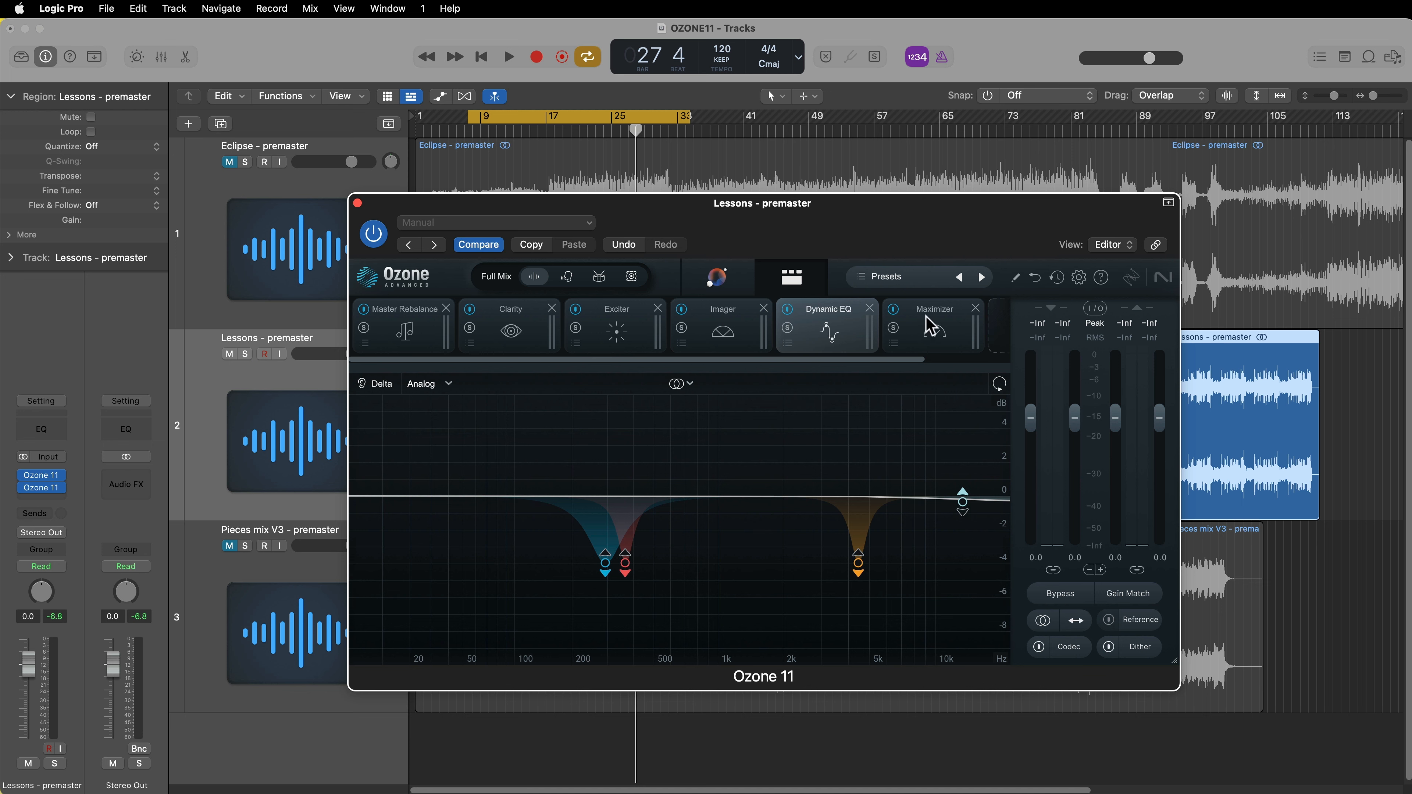
click(932, 326)
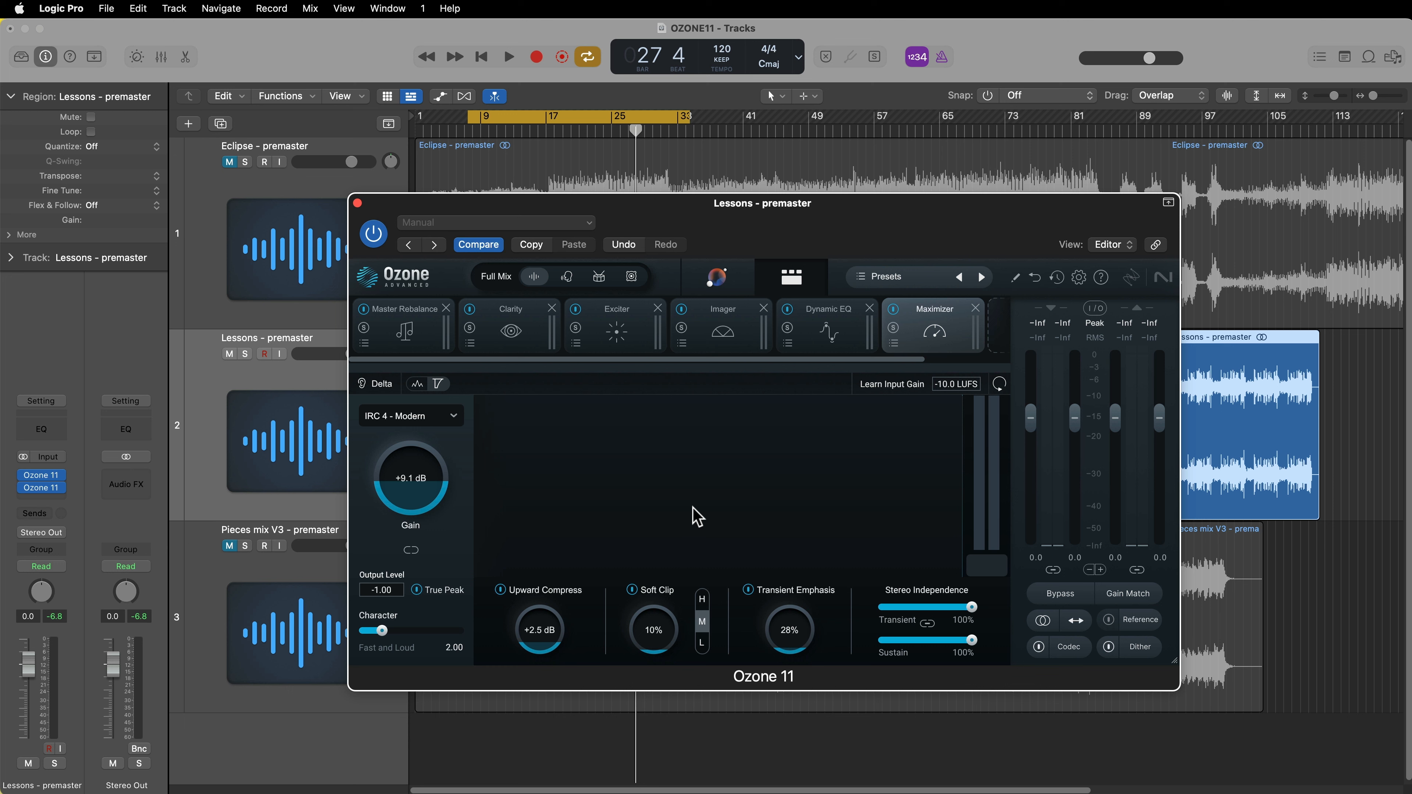
key(space)
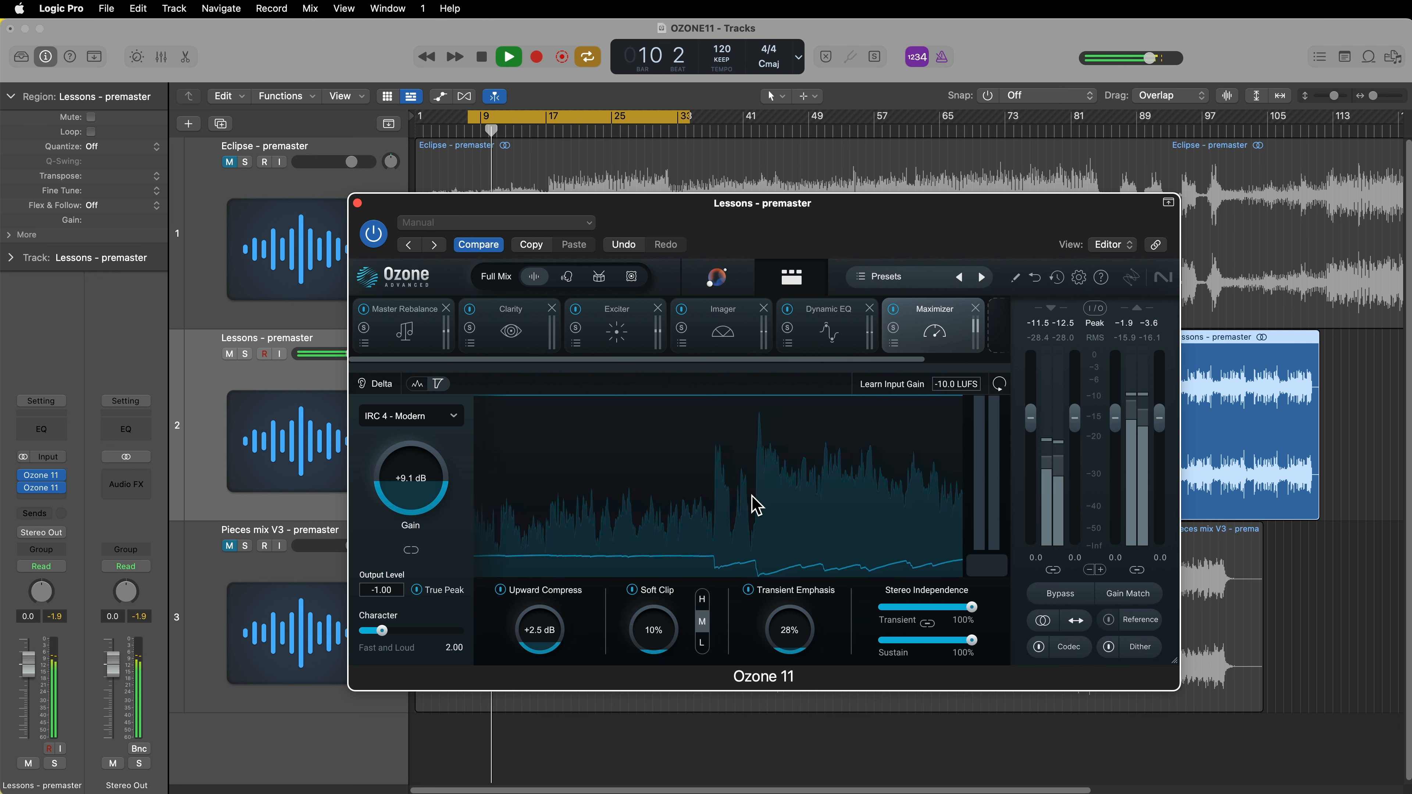
- Compare the Lessons chain bypassed and active with Gain Match on, and switch Gain Match off at the end
click(1122, 600)
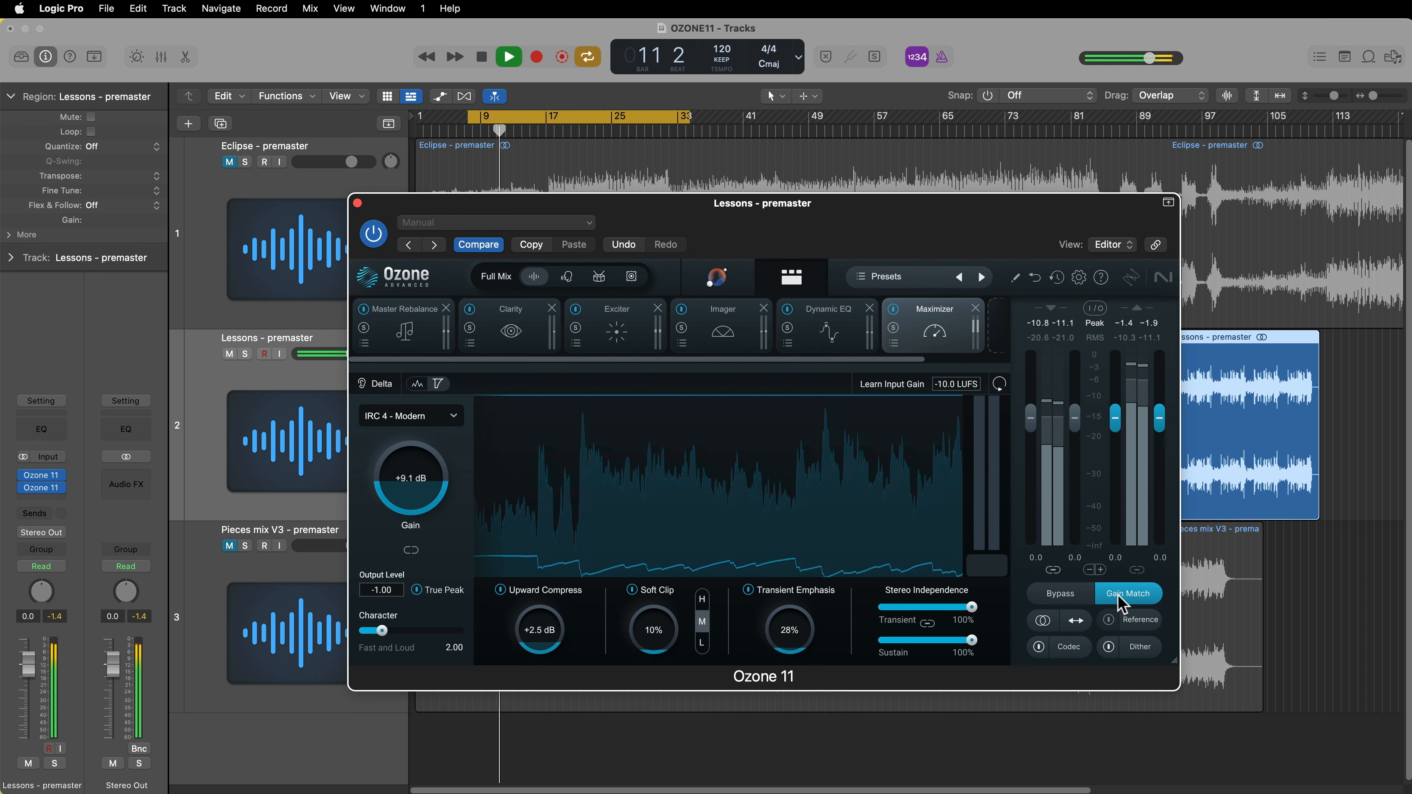
click(1061, 594)
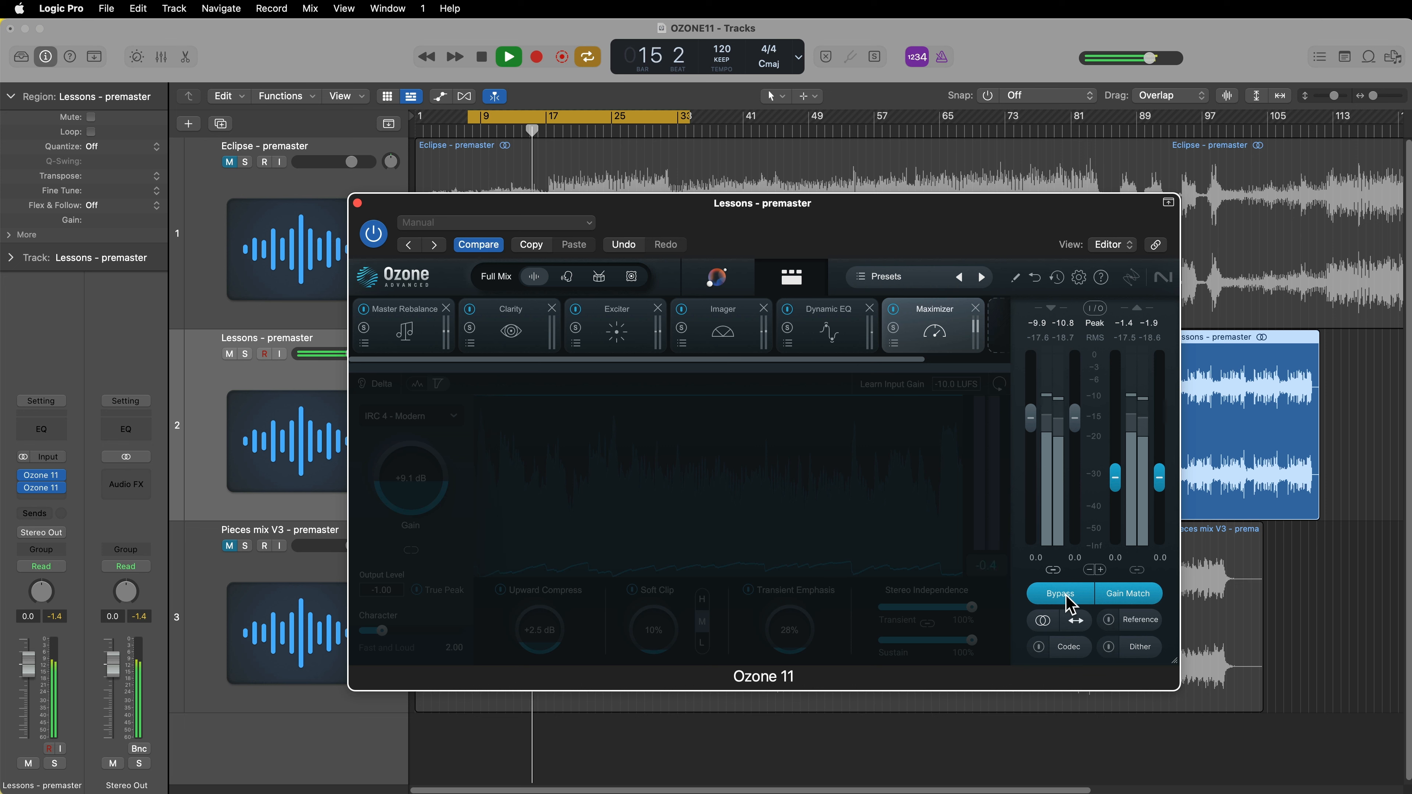
click(1067, 601)
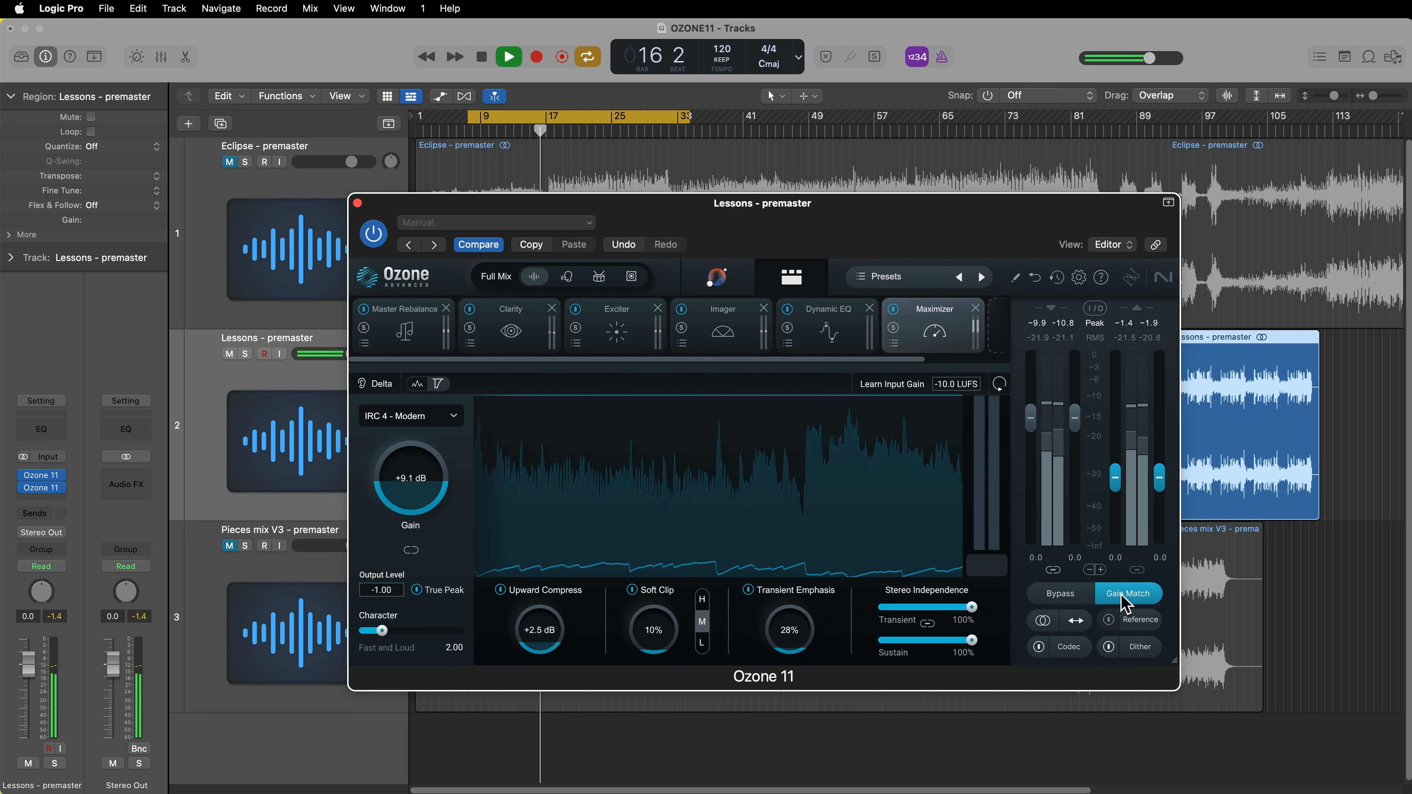
click(1074, 599)
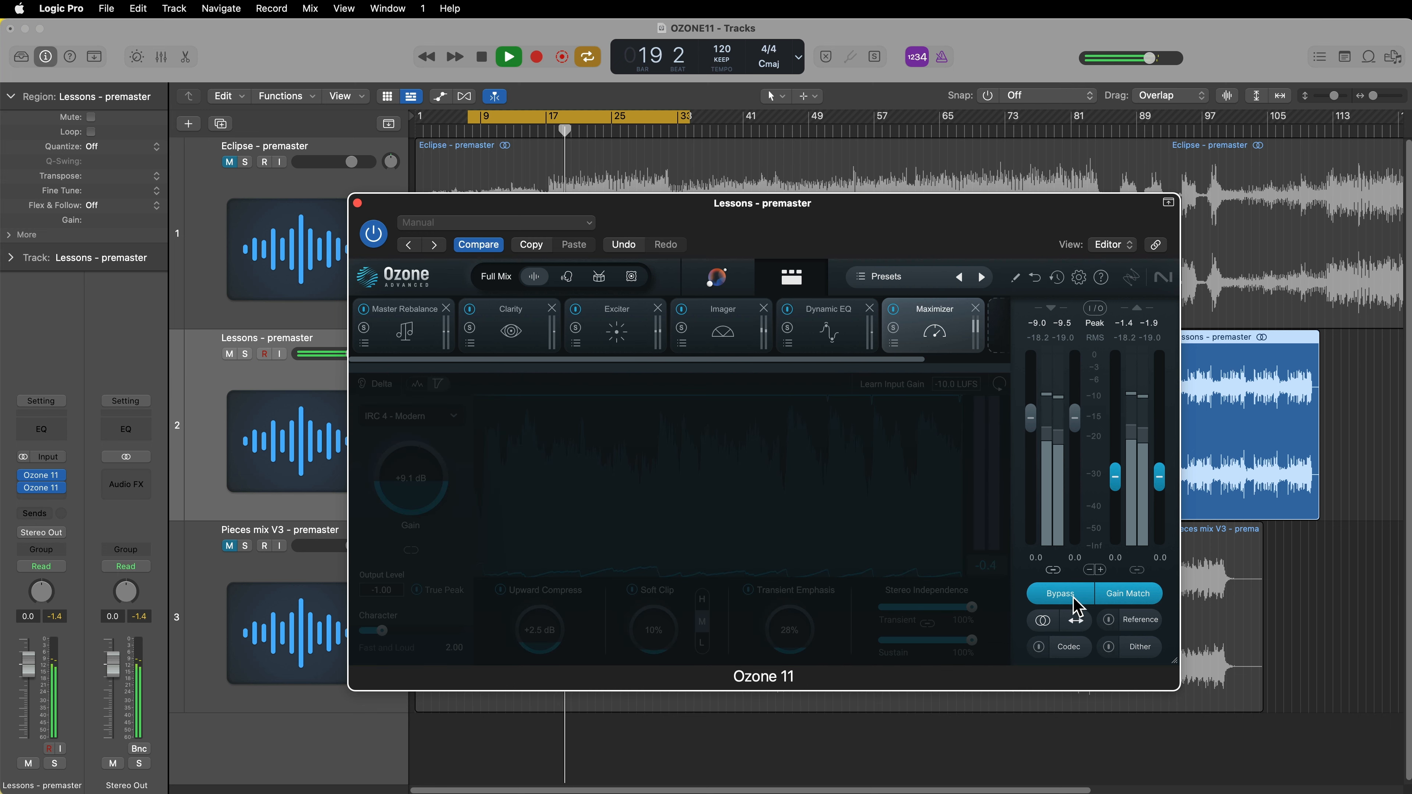
click(1073, 597)
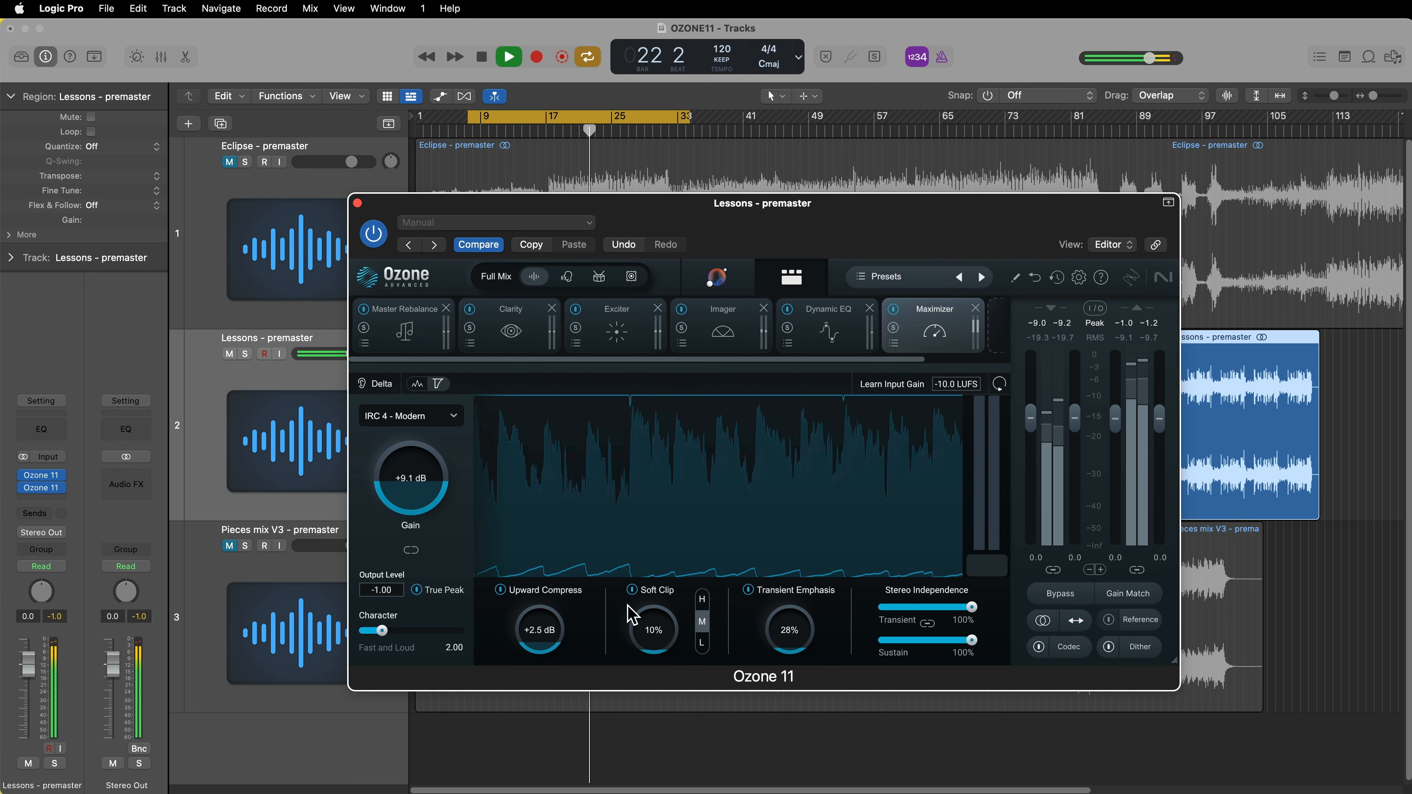
- Turn cycling off and compare the Lessons chain bypassed and active at matched loudness, switching Gain Match off when done
key(c)
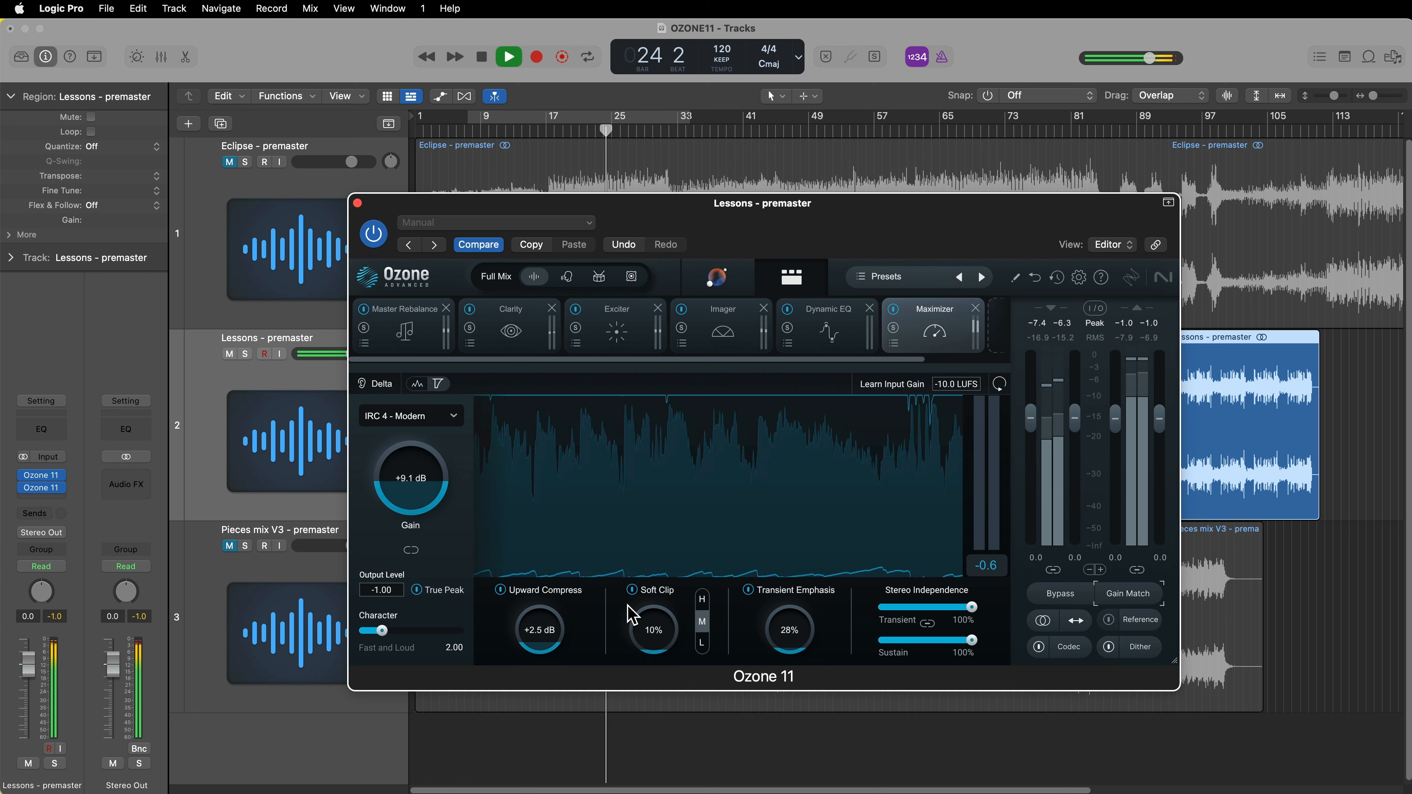
click(1137, 596)
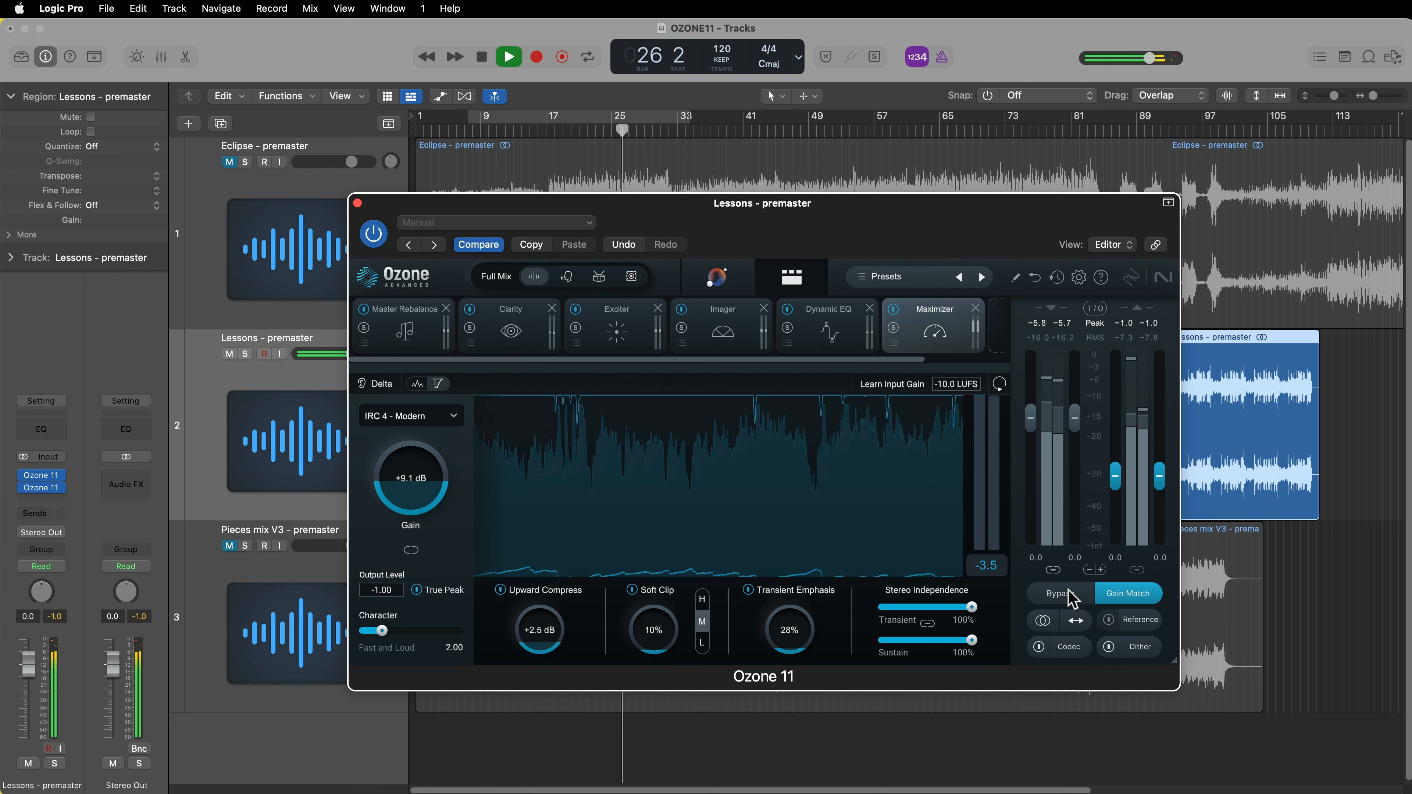
click(1072, 596)
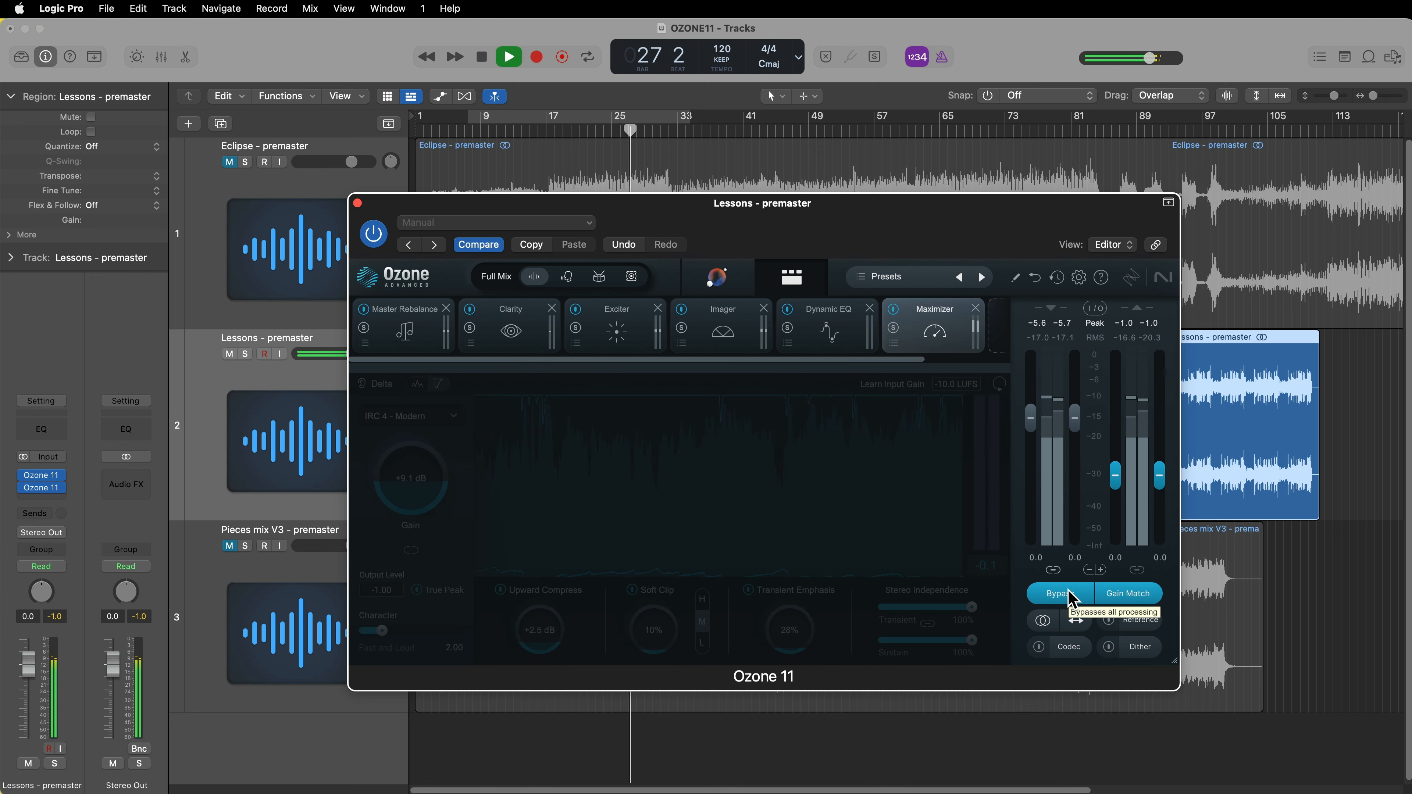
click(1072, 597)
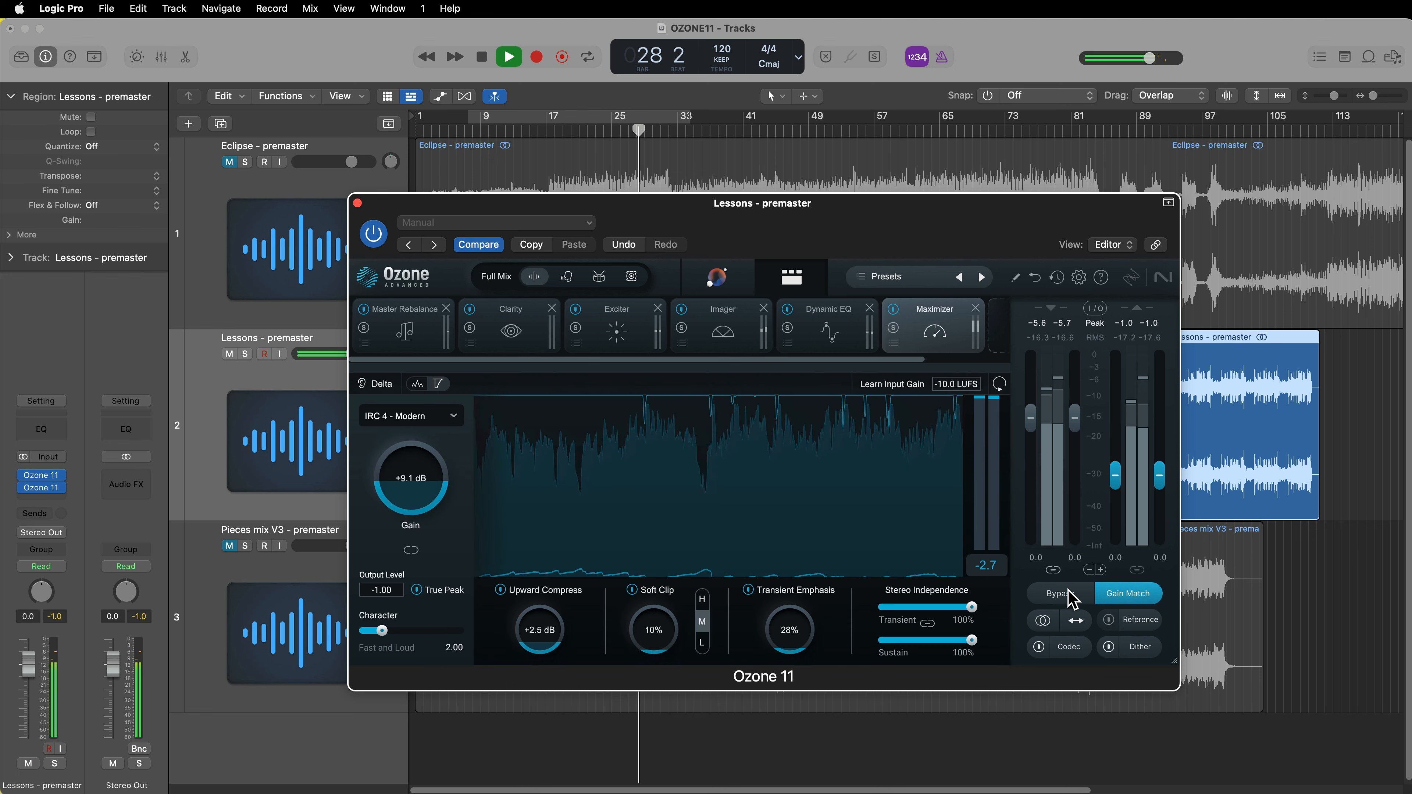
click(1128, 593)
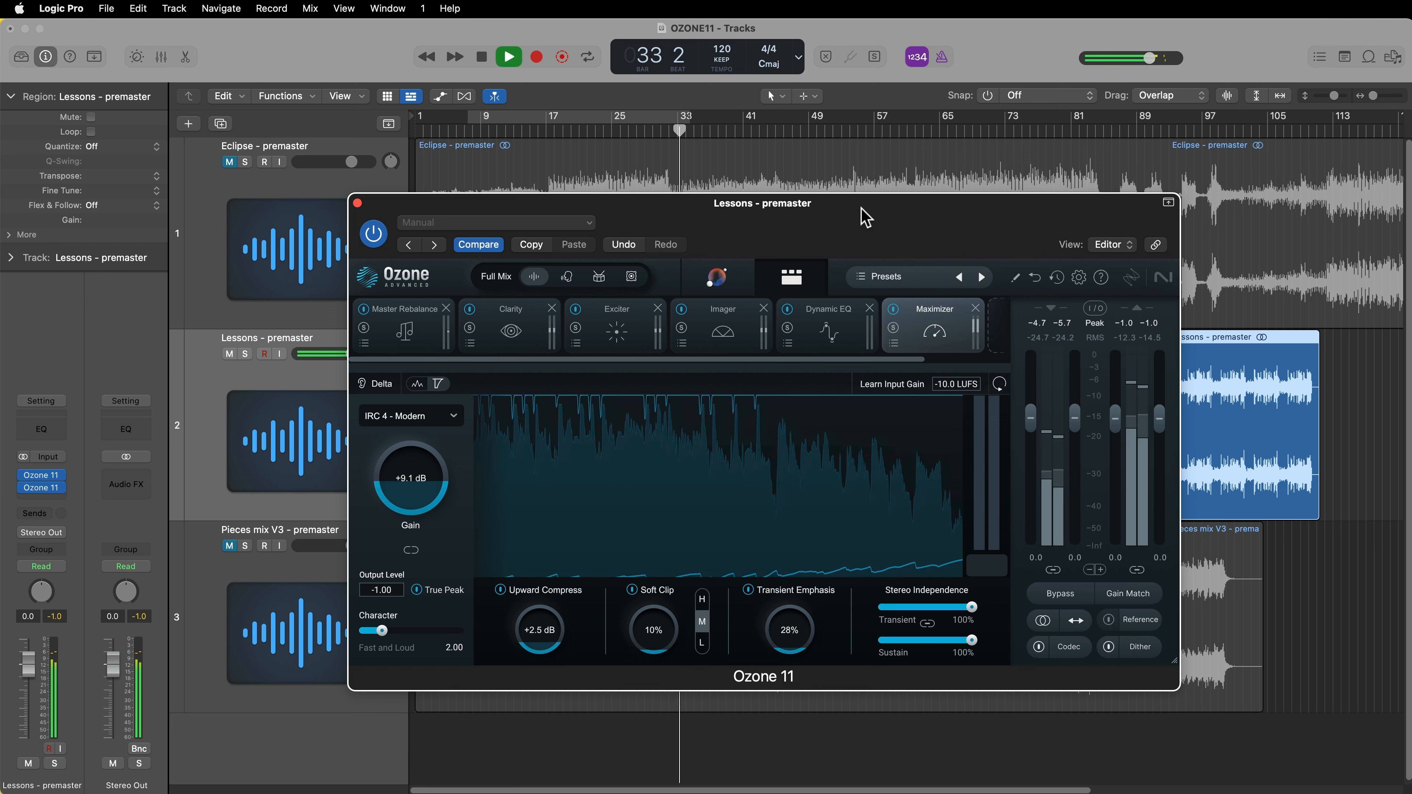
- Set the cycle range to about bars 68 to 88 over Lessons' final loud section and play it
key(space)
drag(864, 217, 845, 650)
drag(965, 124, 1130, 116)
click(1143, 353)
drag(915, 643, 925, 554)
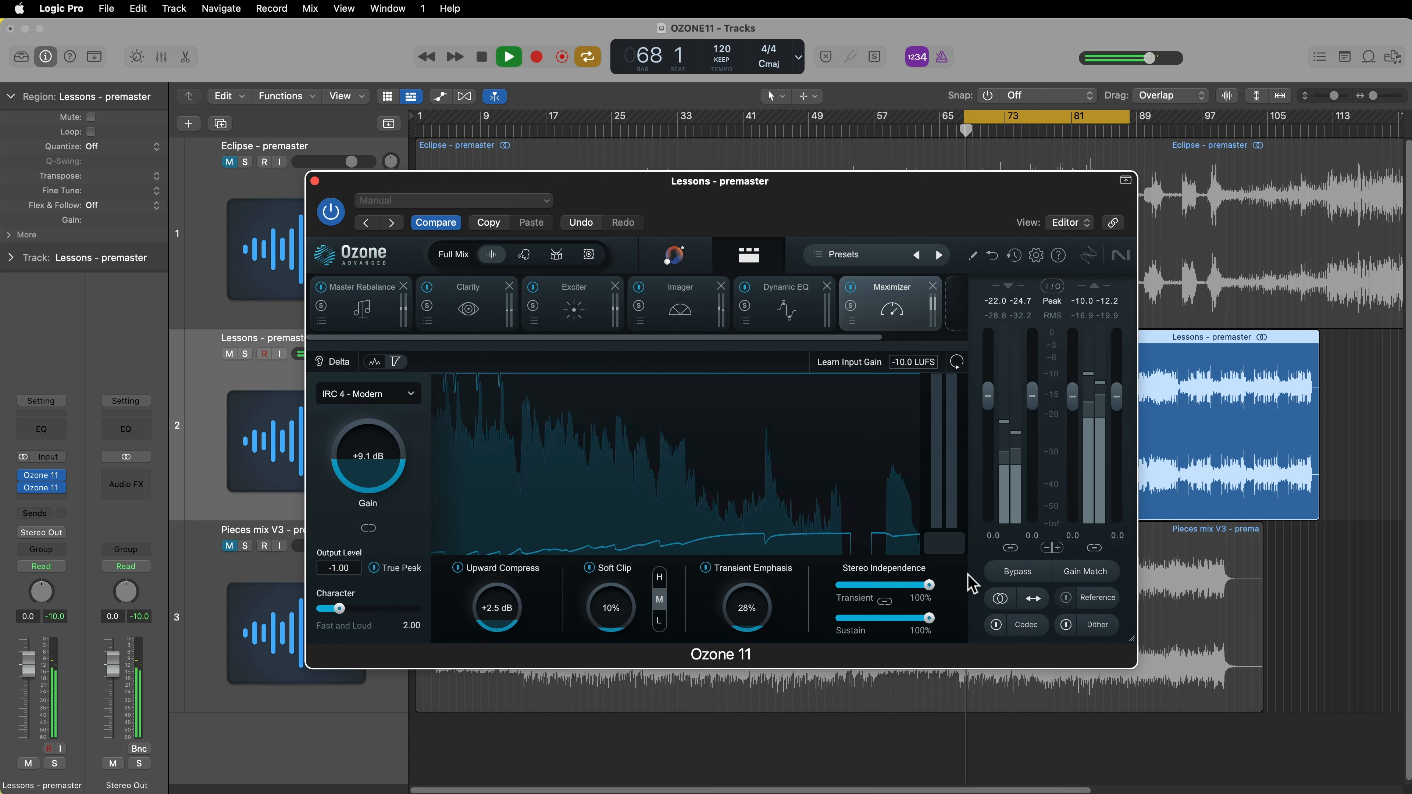
- Compare the Lessons chain bypassed and active over the cycled section, without and with Gain Match, and stop playback
click(1007, 573)
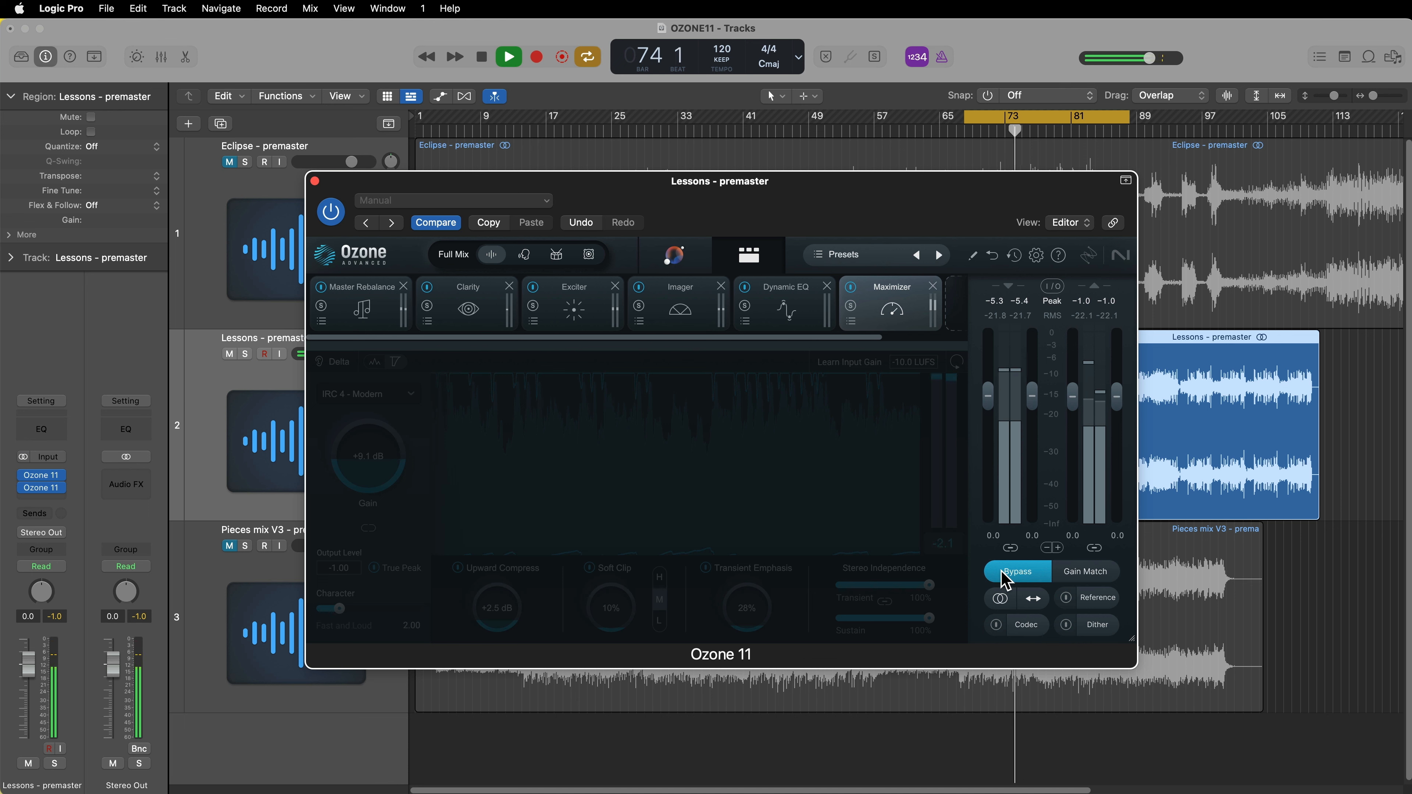
click(1006, 573)
click(1072, 573)
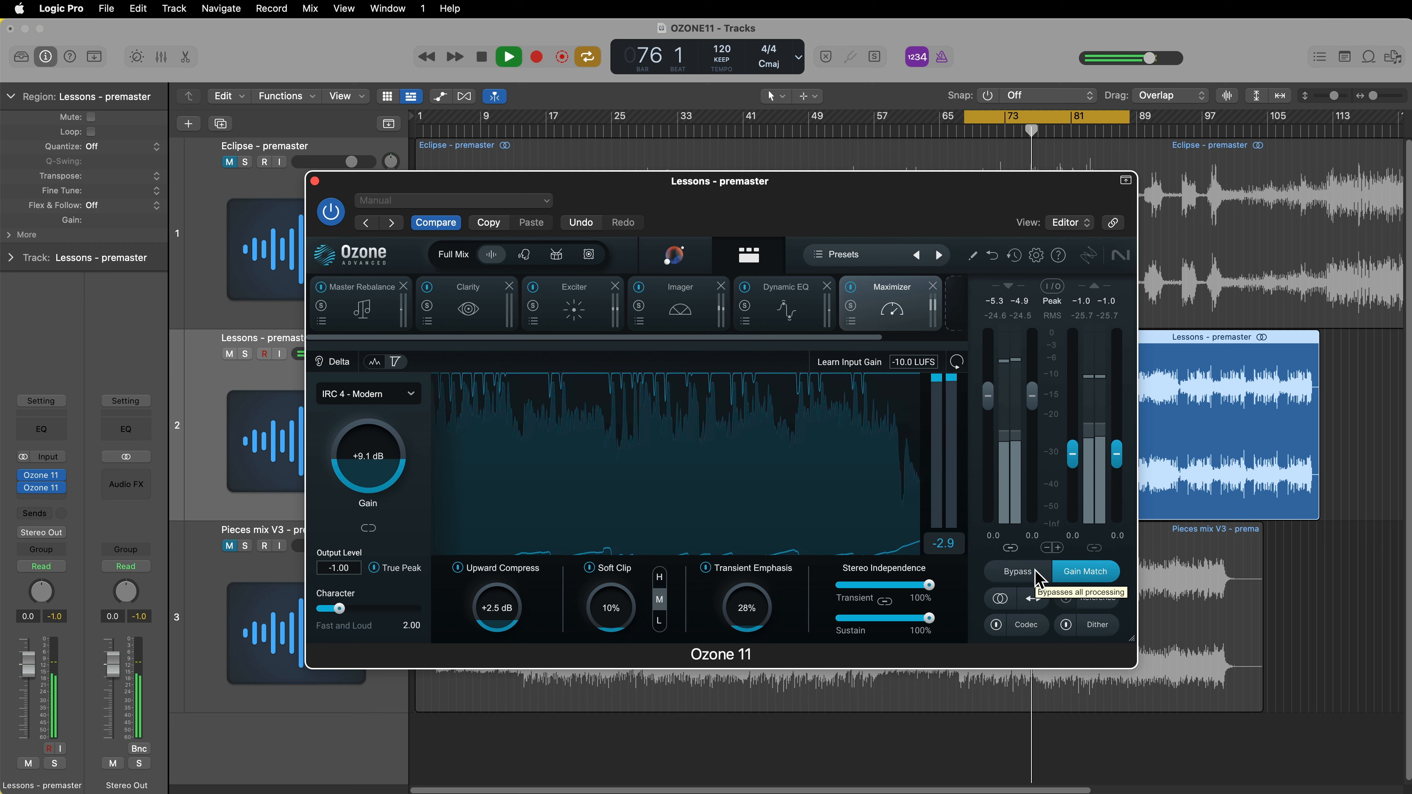
click(1017, 571)
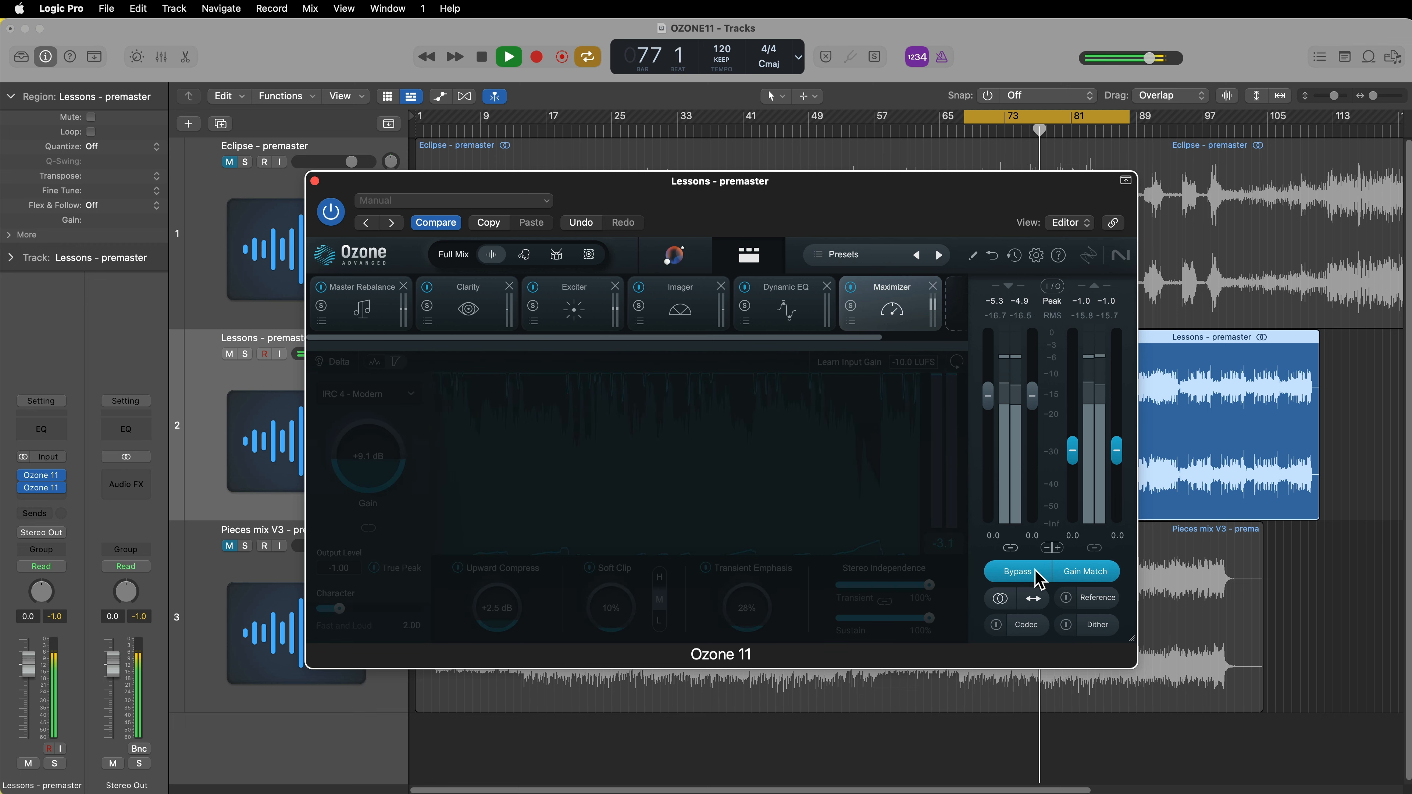
click(1018, 571)
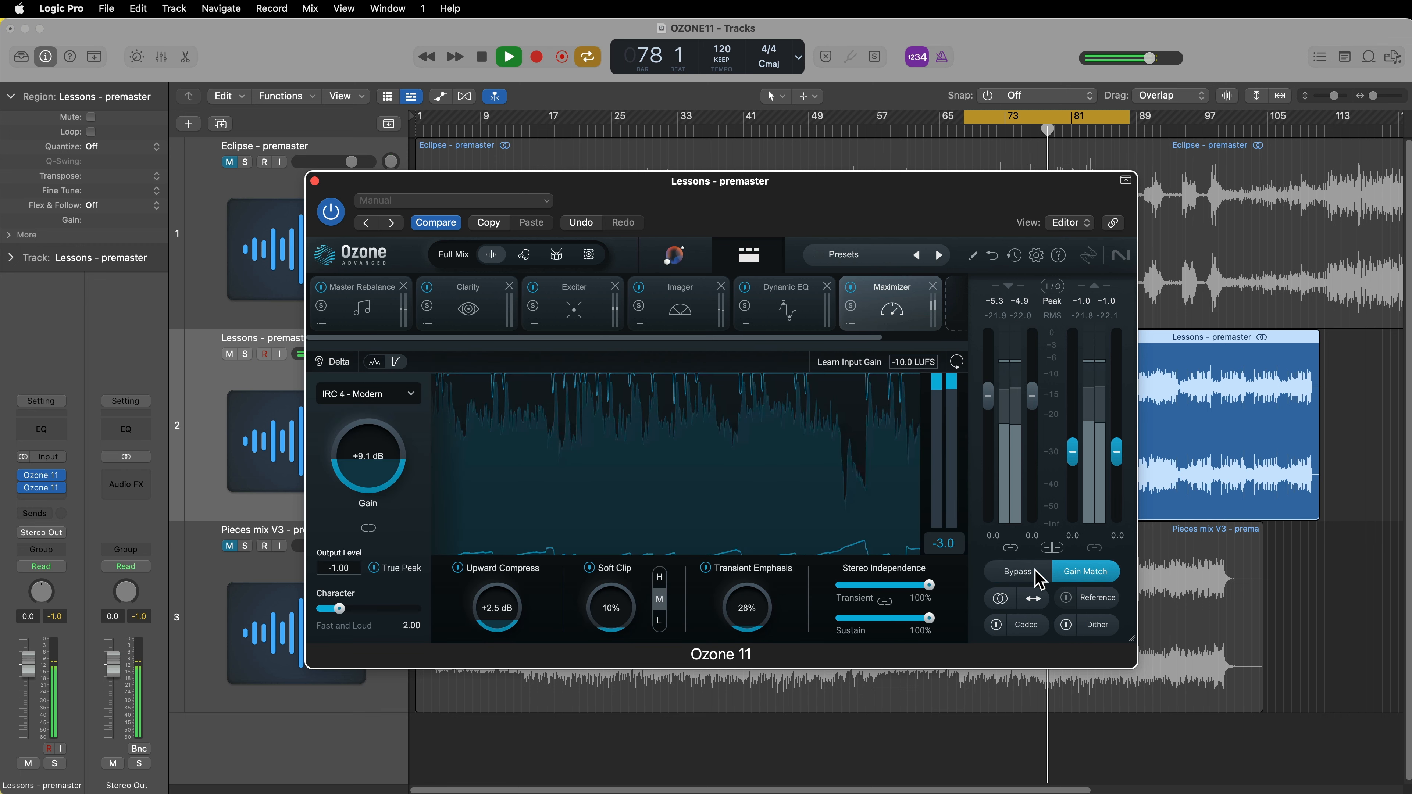
click(1083, 571)
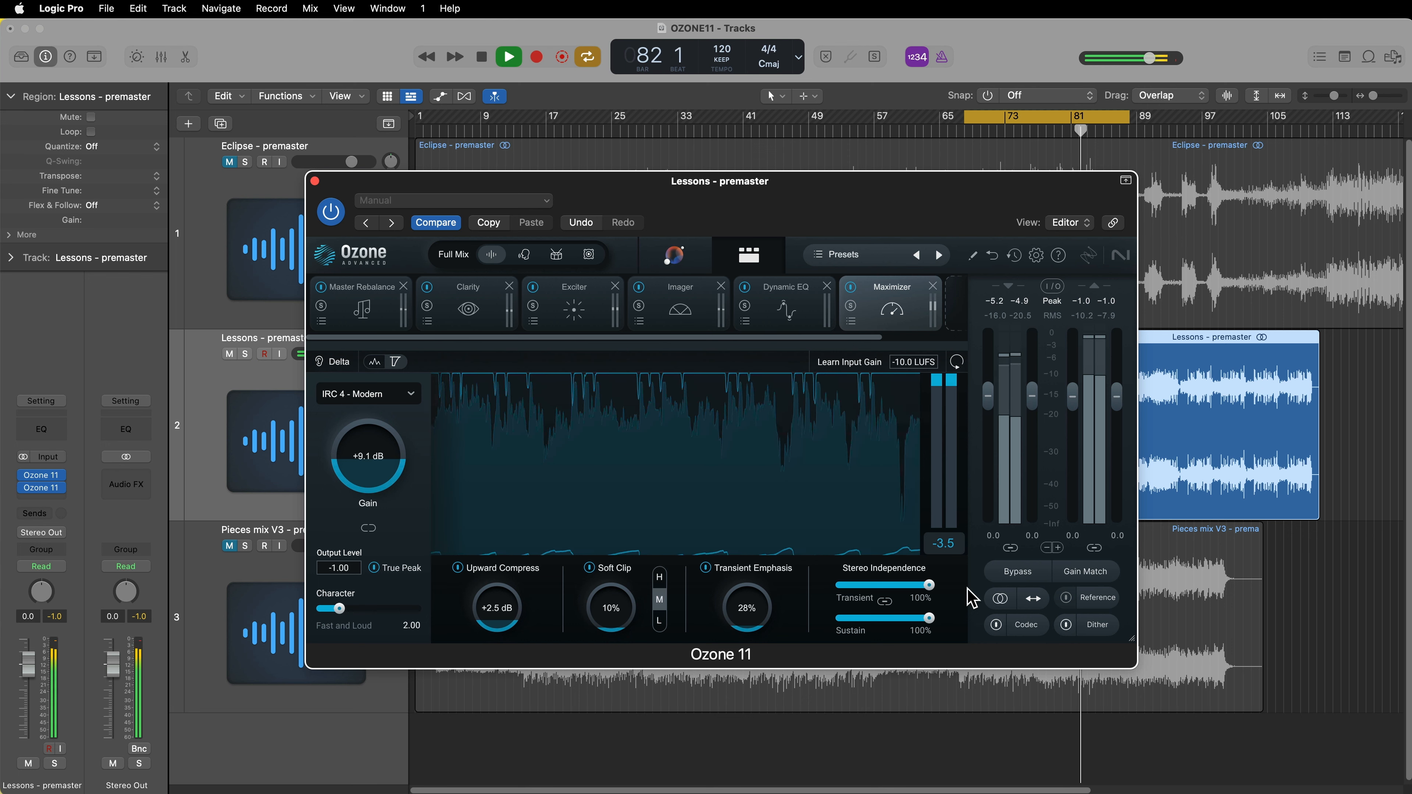
key(space)
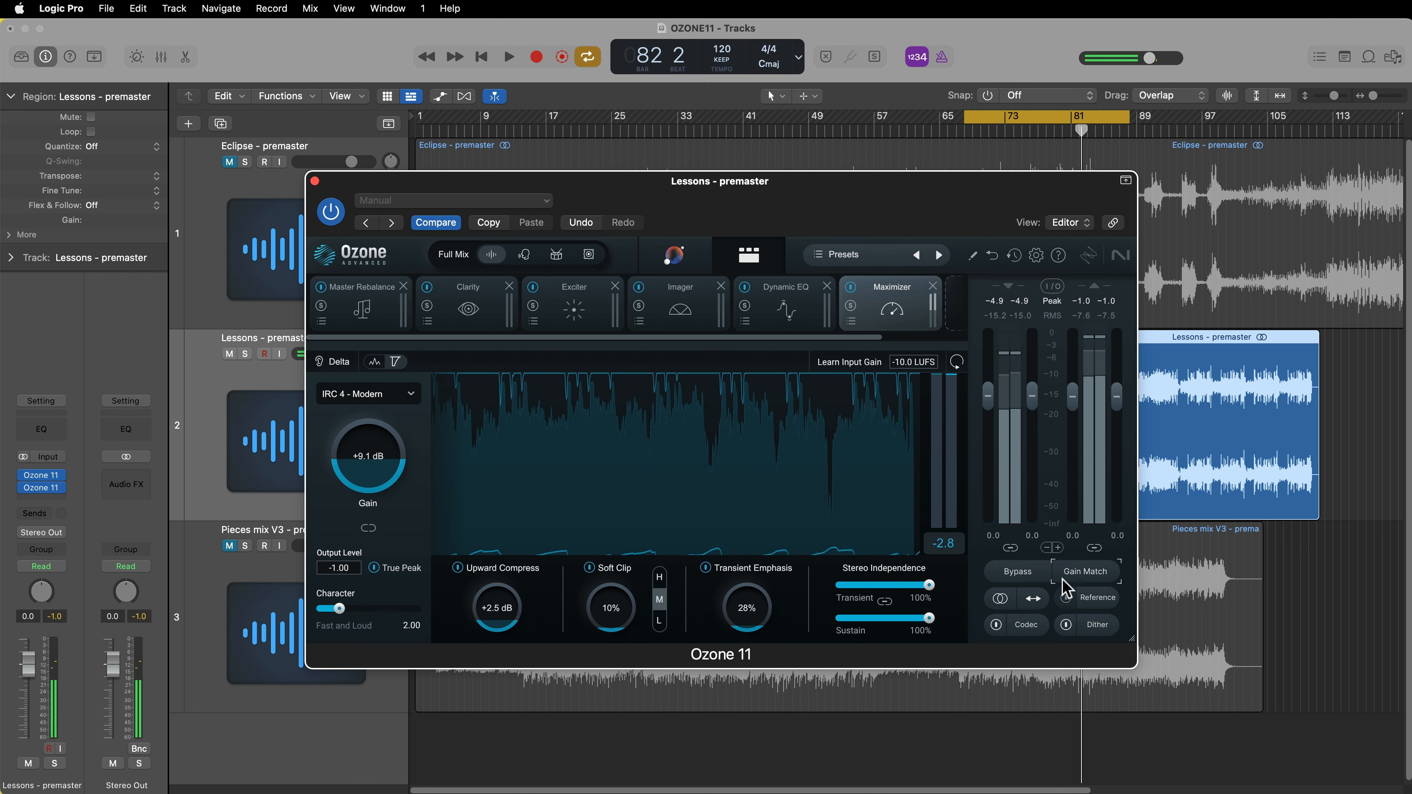
- Toggle Bypass and Gain Match on the Lessons chain while playback is stopped, leaving both off
click(1084, 573)
click(1087, 576)
click(1009, 571)
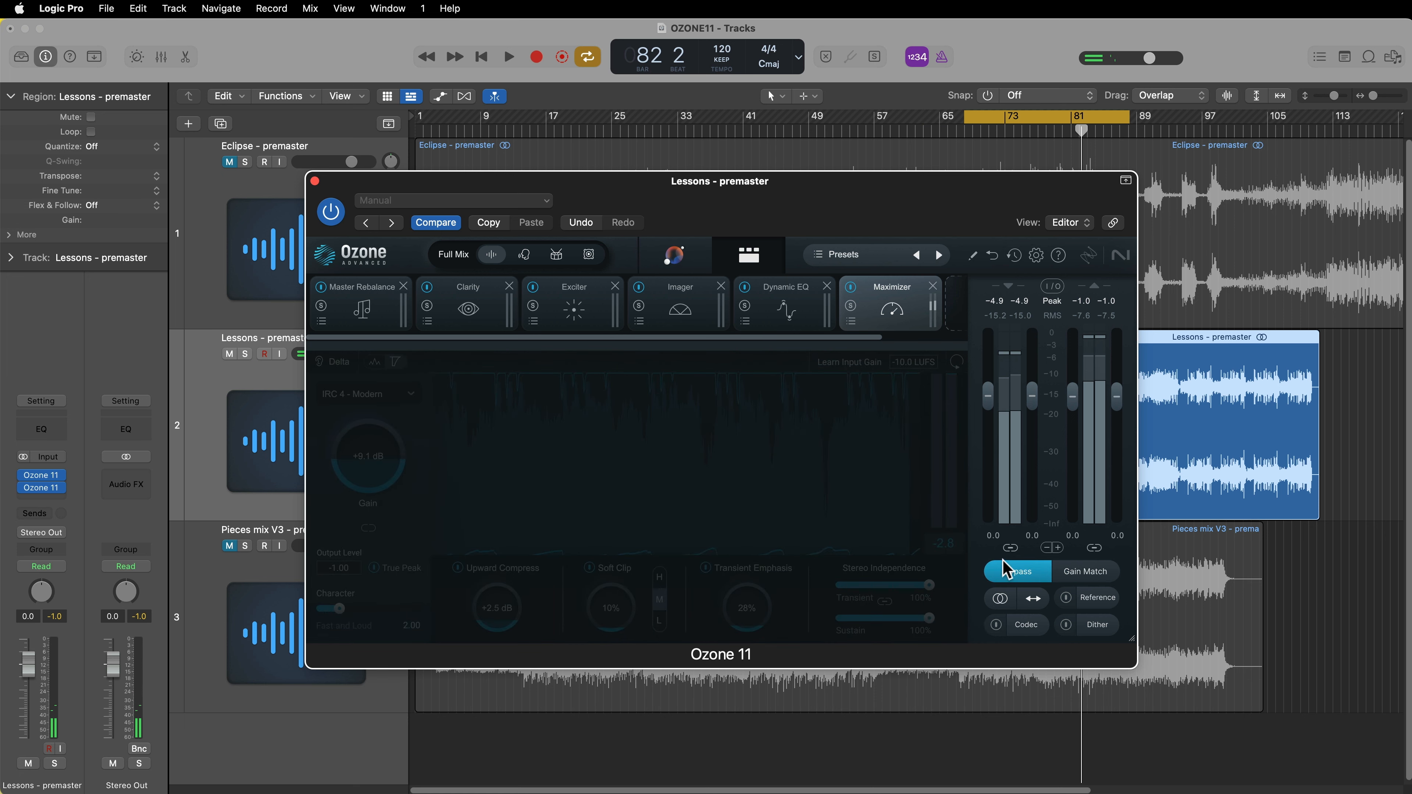
click(1084, 573)
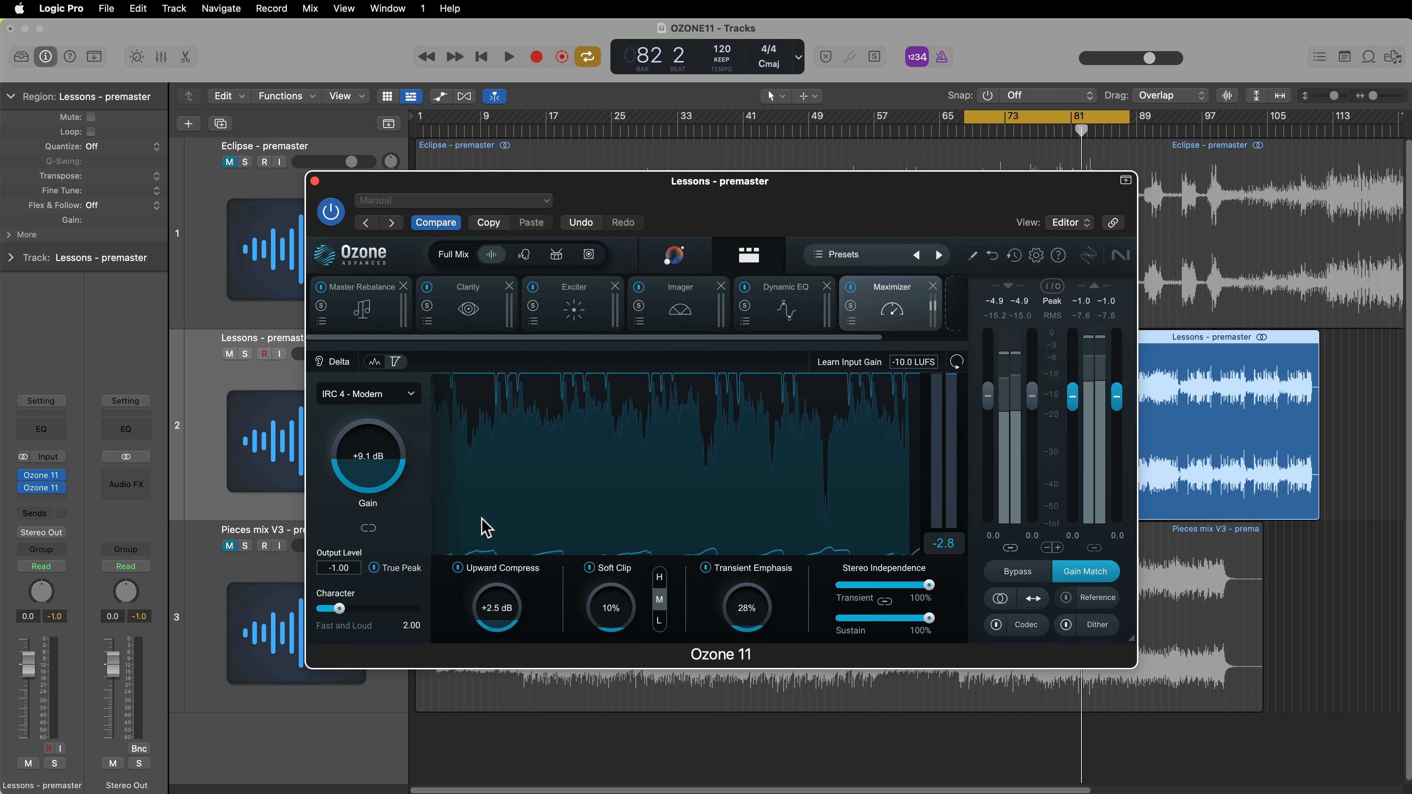
click(1034, 579)
click(1087, 576)
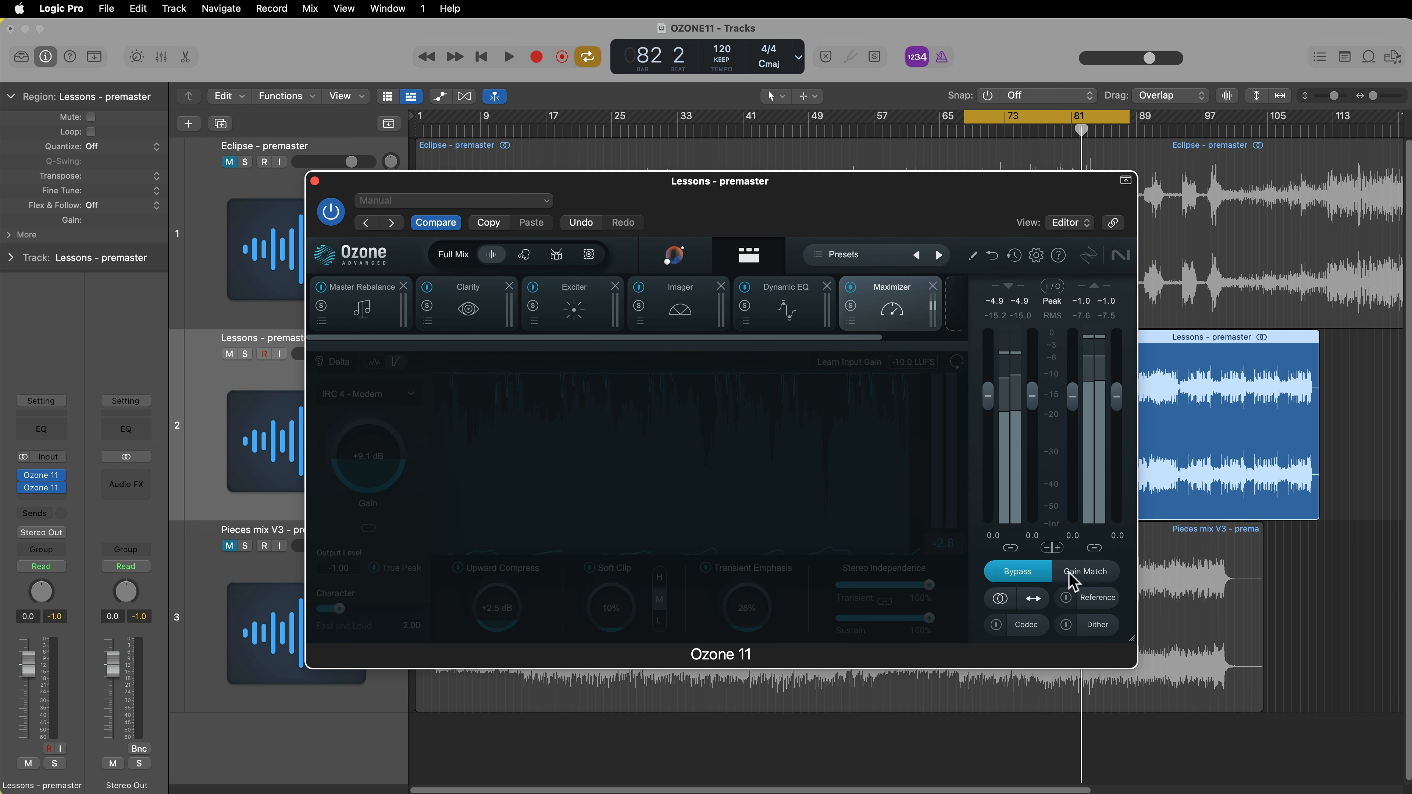
click(1039, 578)
click(1088, 578)
click(1088, 578)
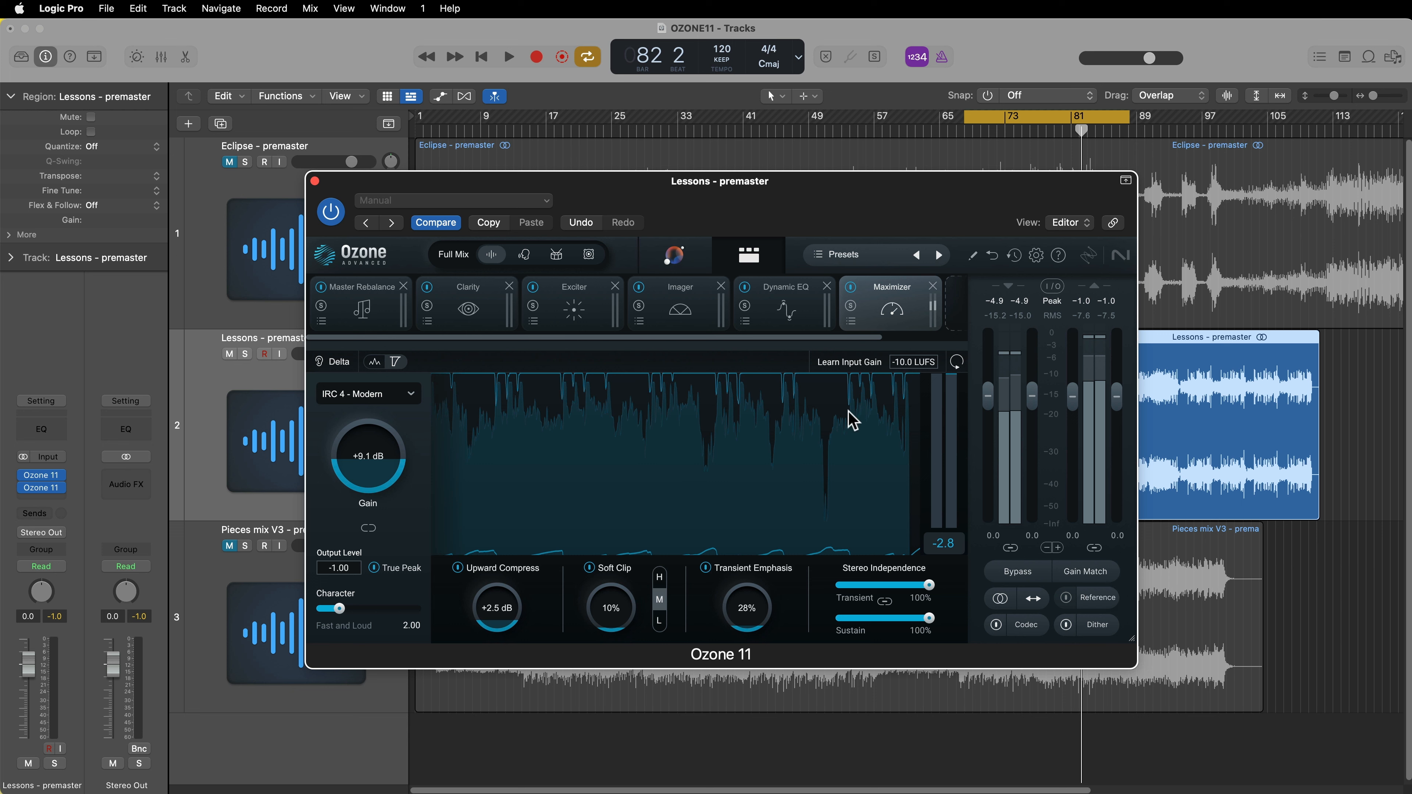
- Review the Imager, Maximizer, Master Rebalance, Clarity and Exciter modules of the Lessons chain
click(681, 305)
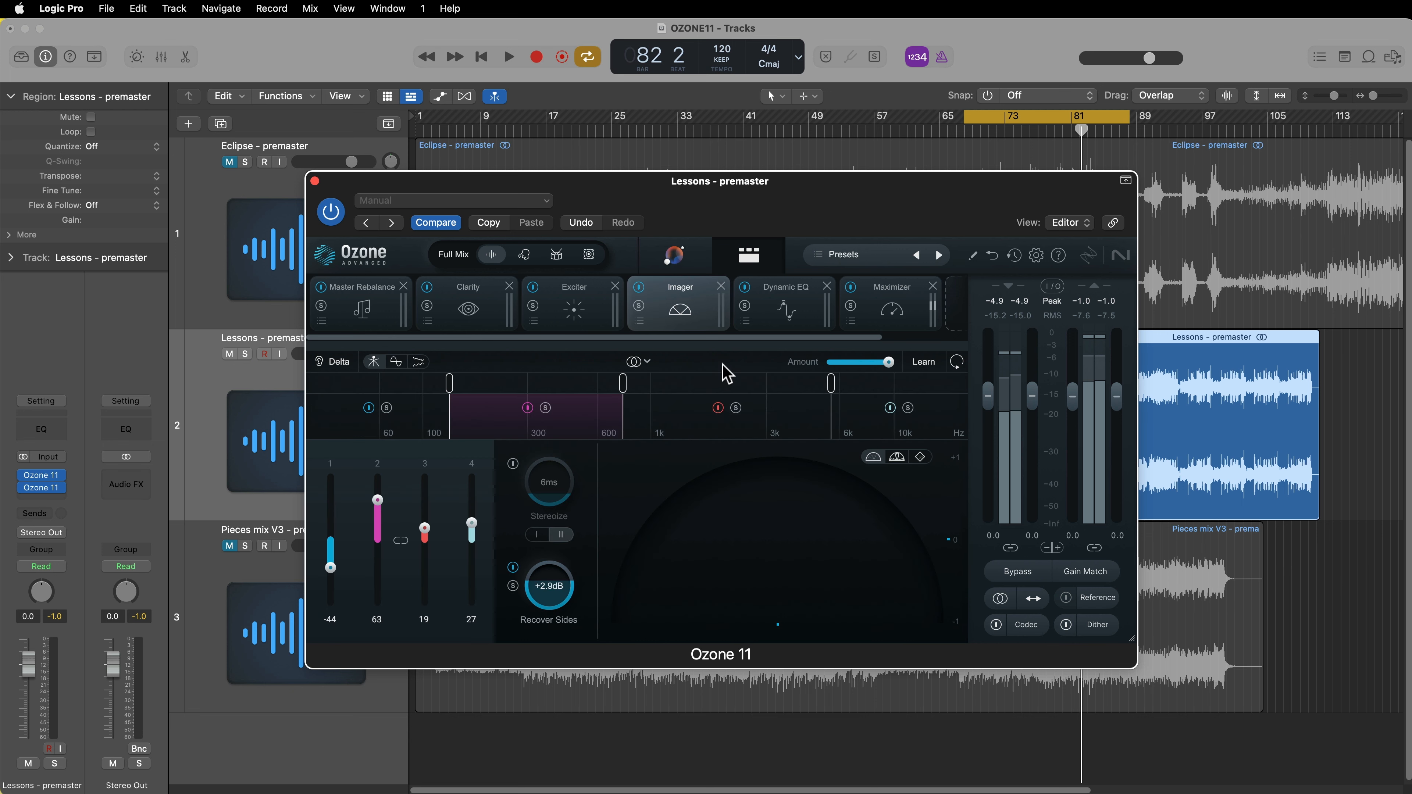
click(896, 312)
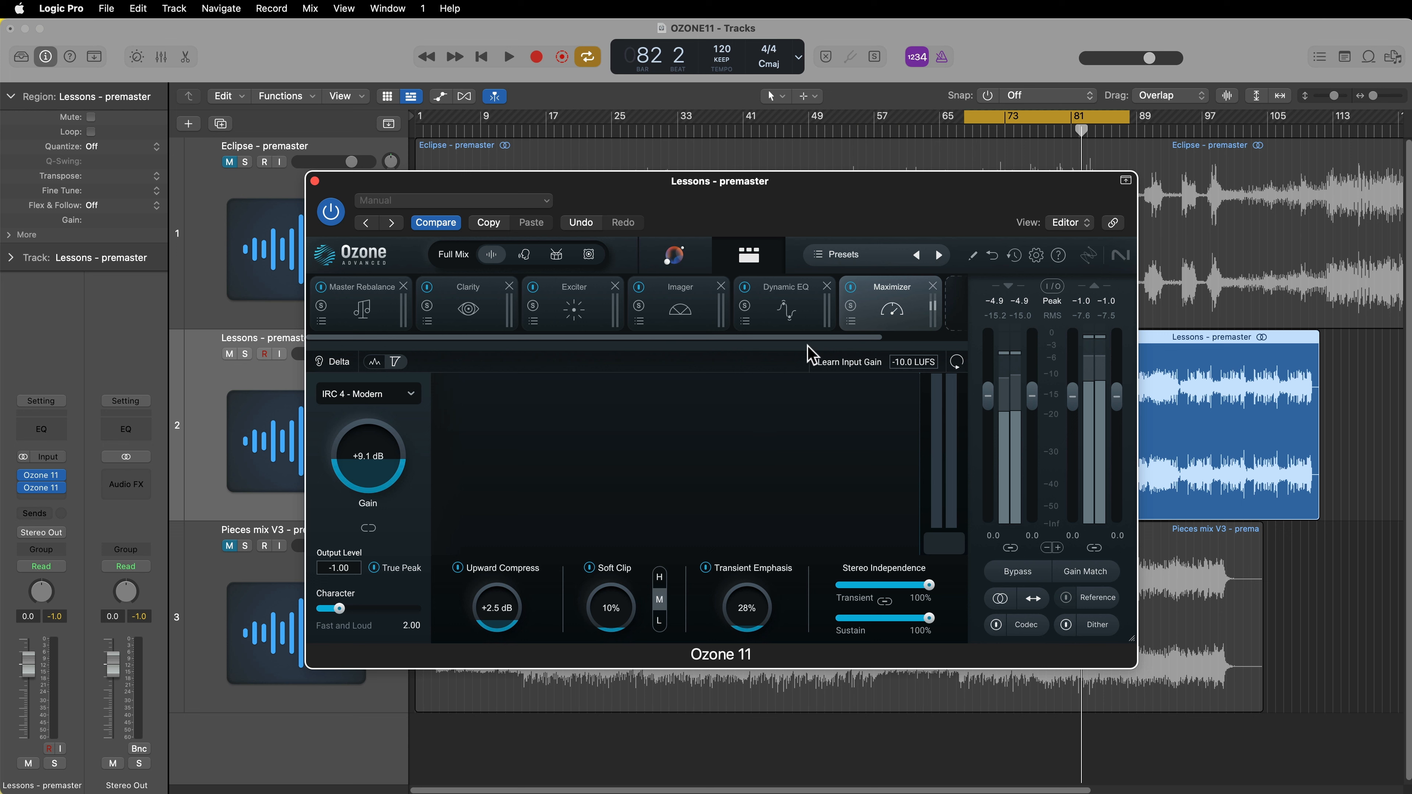
drag(851, 335, 707, 349)
click(382, 314)
click(468, 310)
click(575, 309)
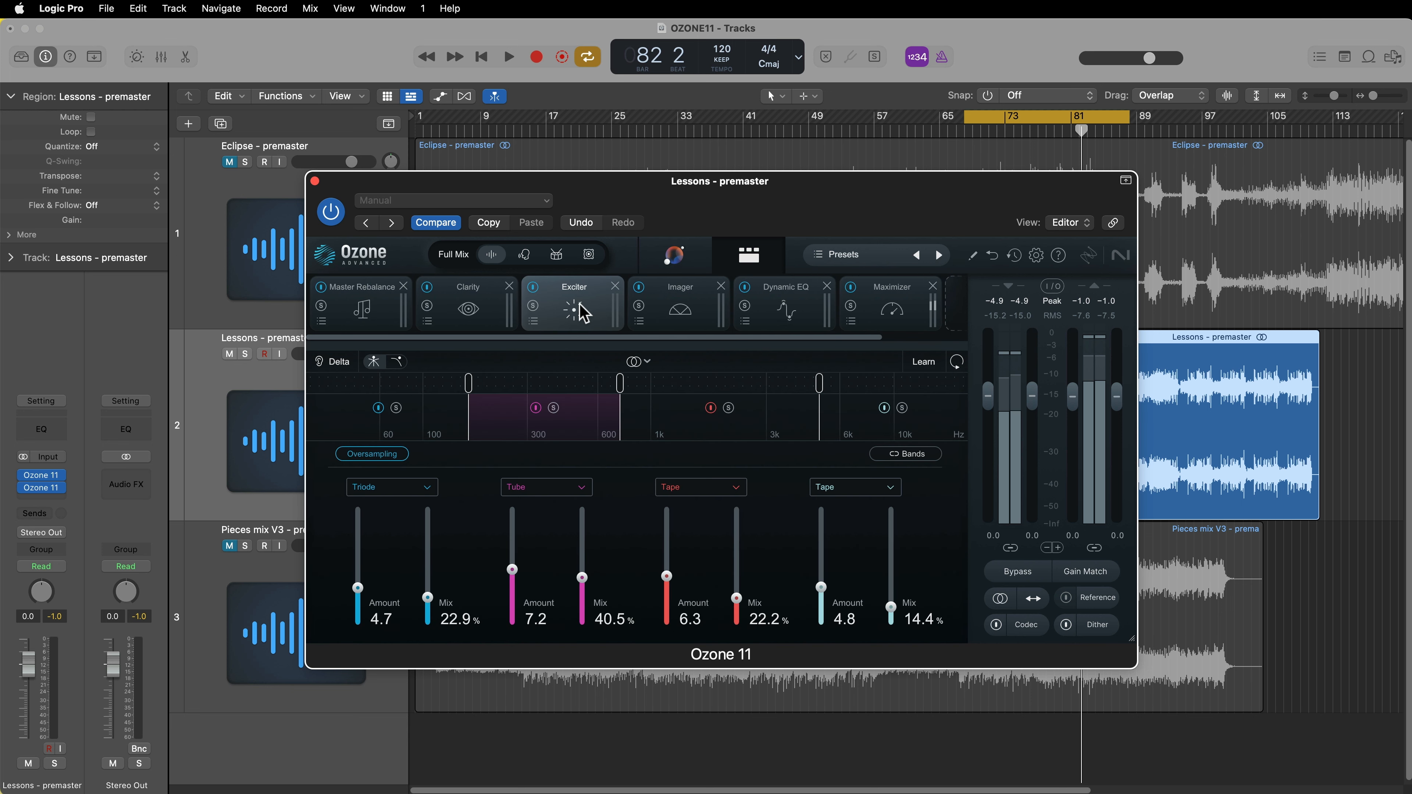
click(672, 309)
click(570, 310)
- Toggle the Exciter off and back on, and revisit the Master Rebalance and Clarity modules
click(532, 287)
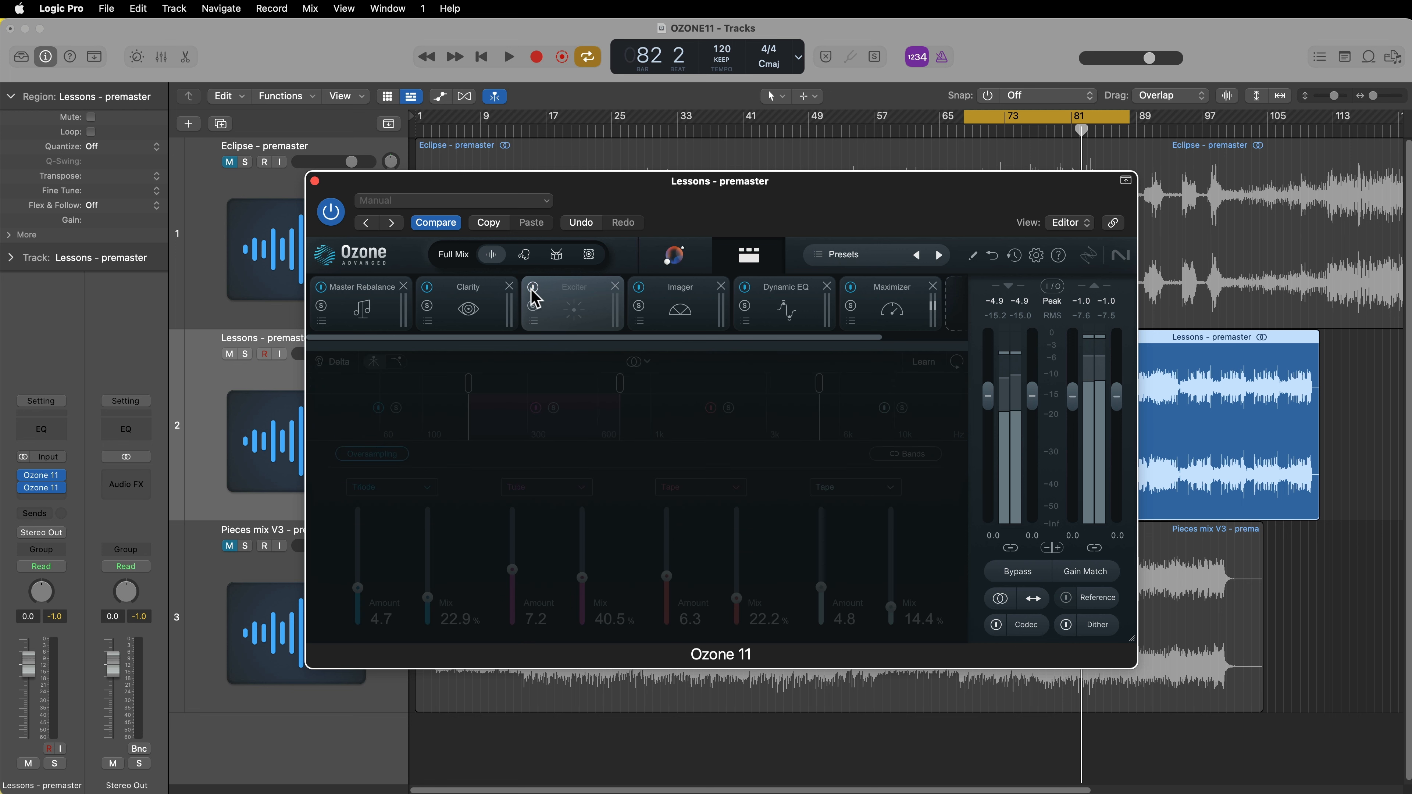
click(532, 290)
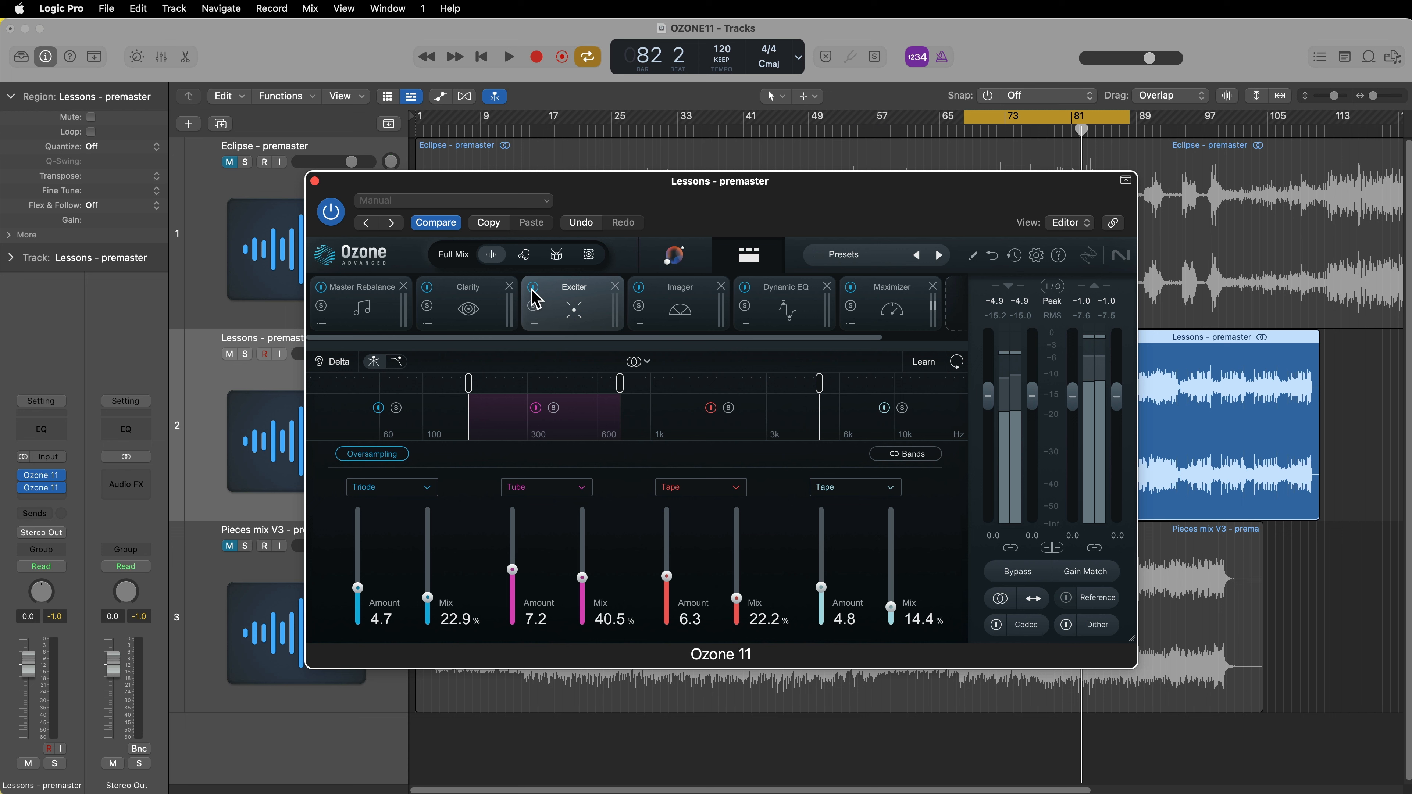
click(371, 305)
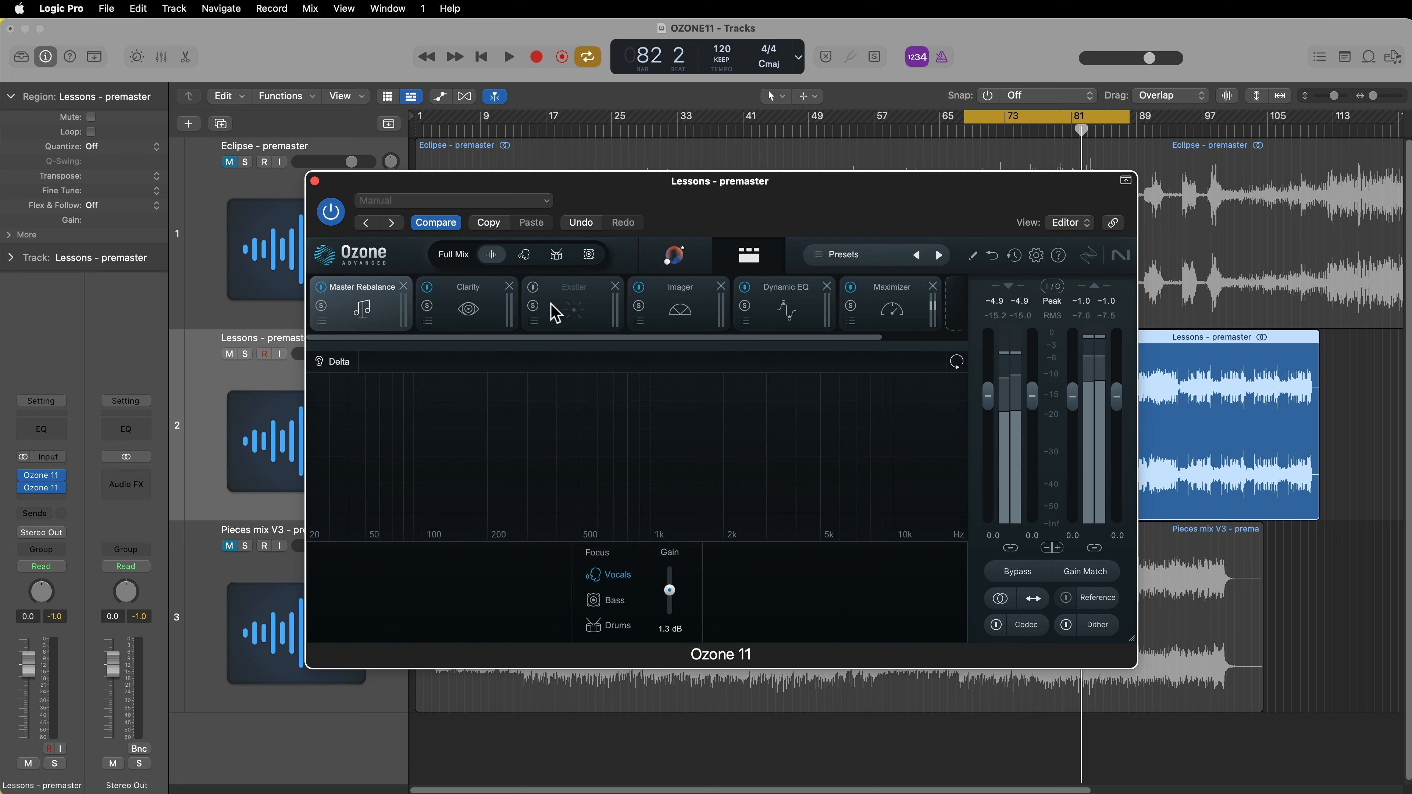
click(570, 309)
click(468, 308)
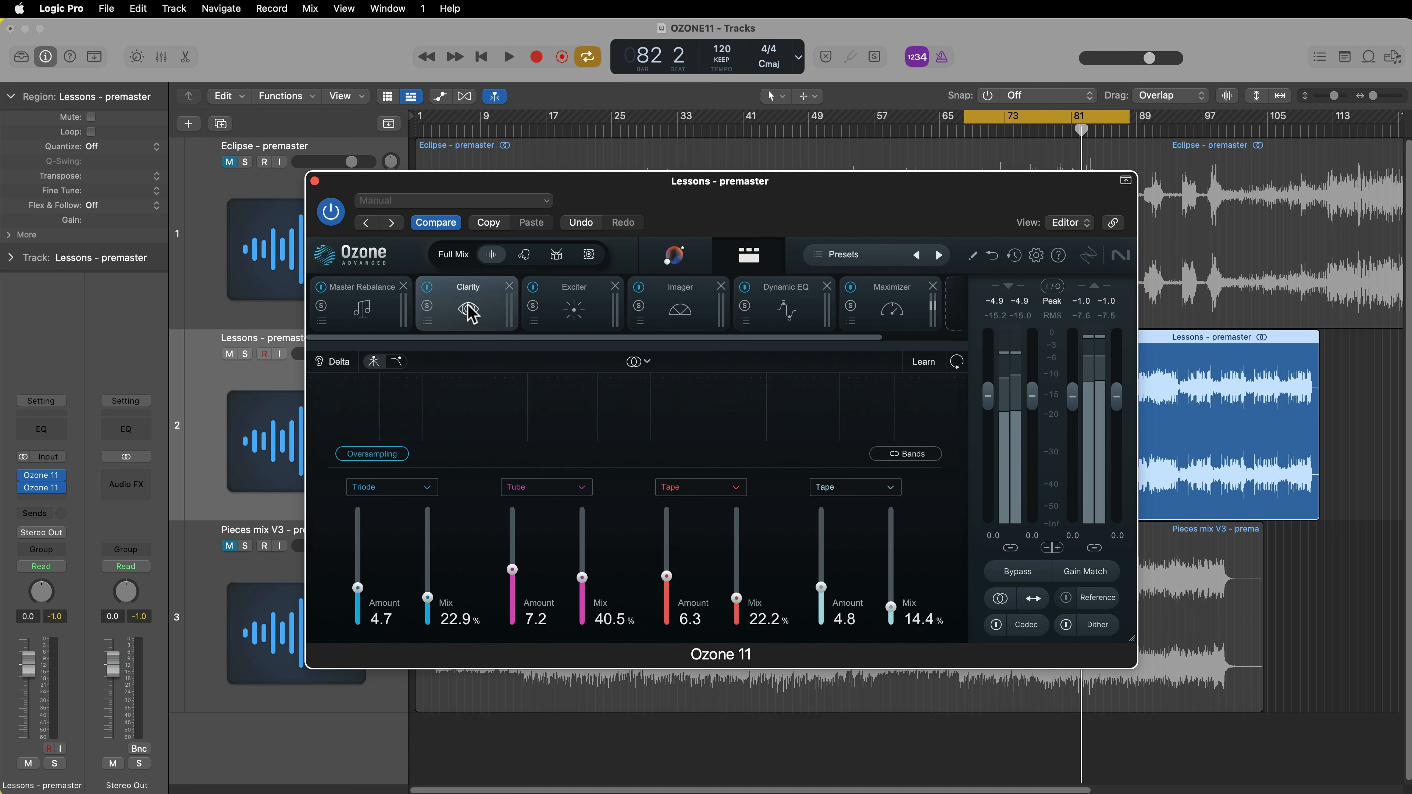
click(571, 313)
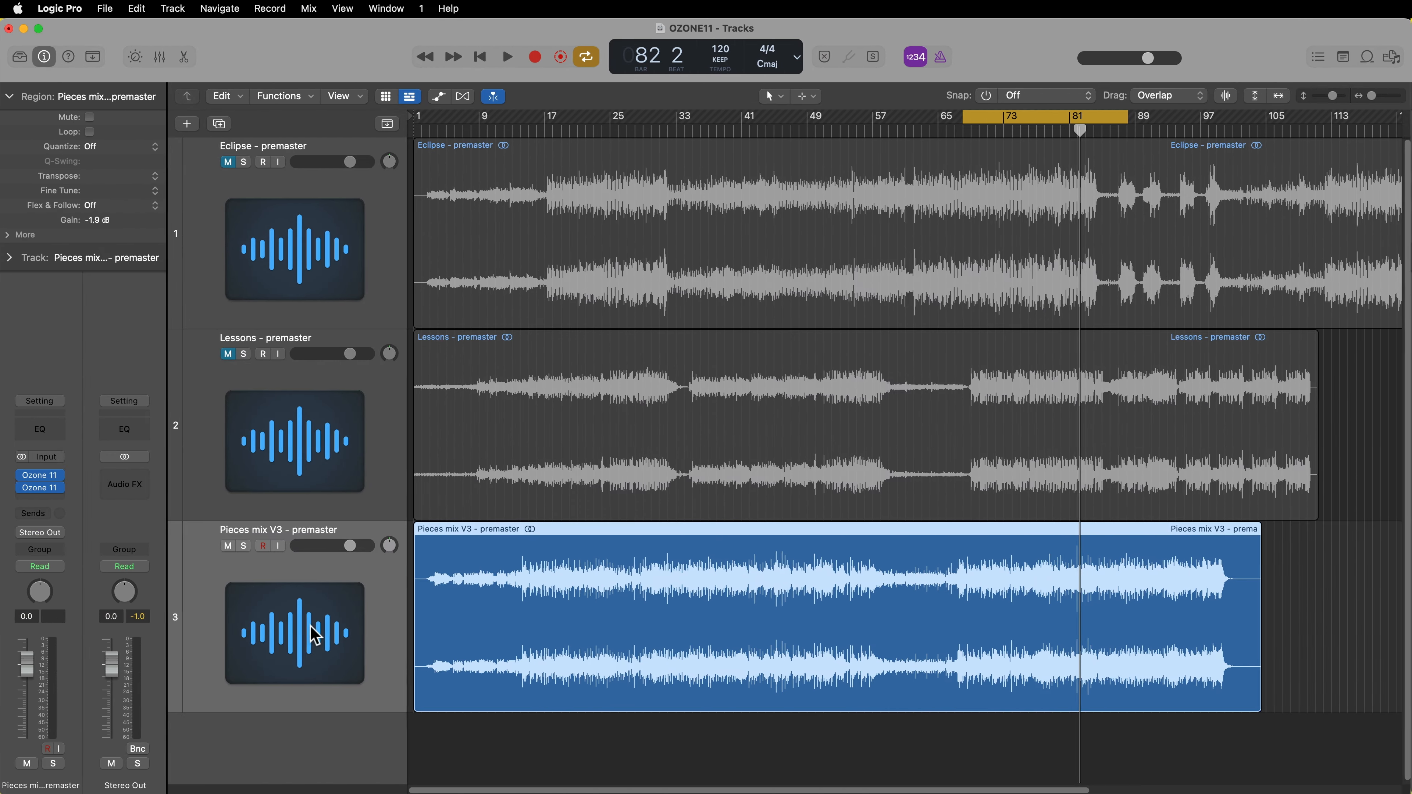
- Open the Drums instance of Ozone on the Pieces mix V3 track, review its transient EQ curve, and close it
click(41, 476)
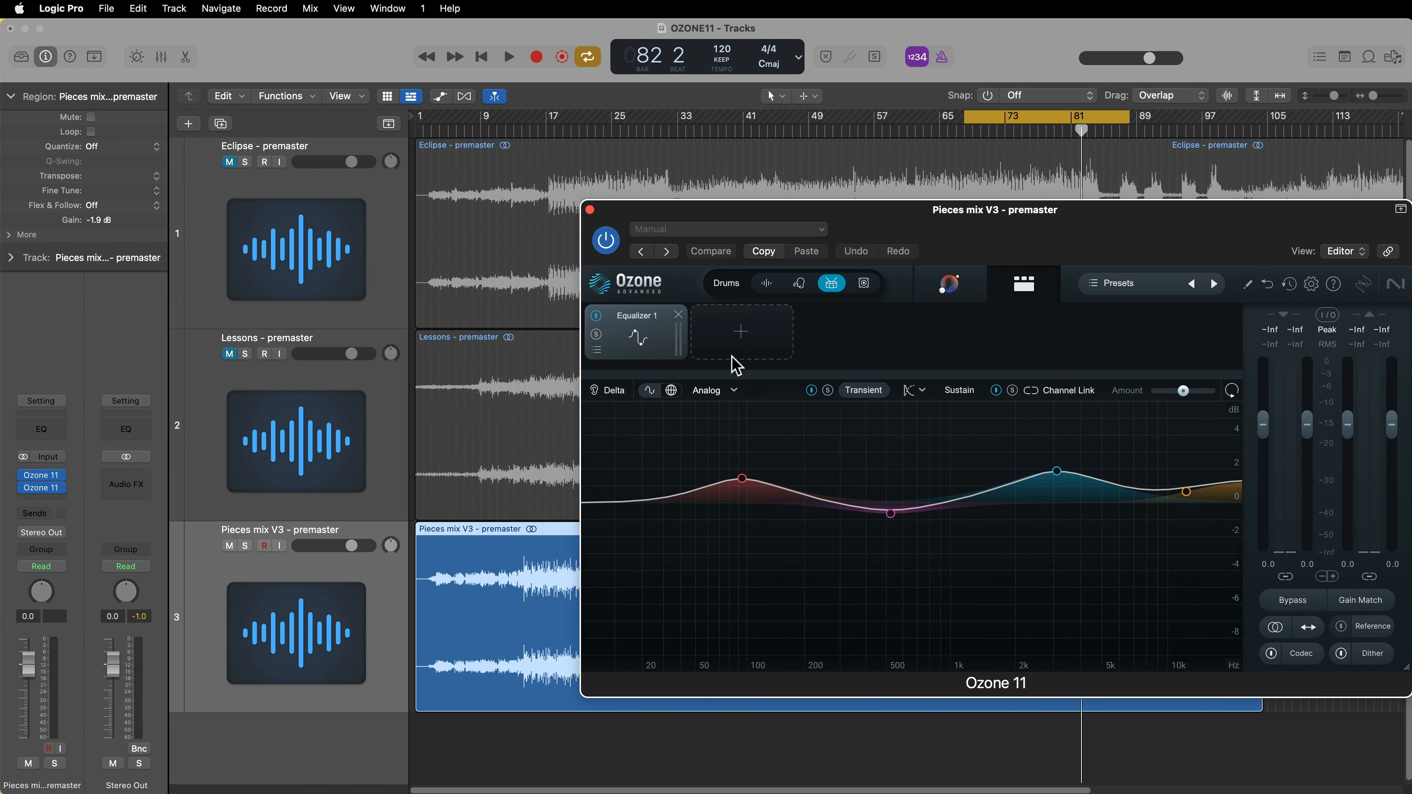
drag(904, 219, 654, 192)
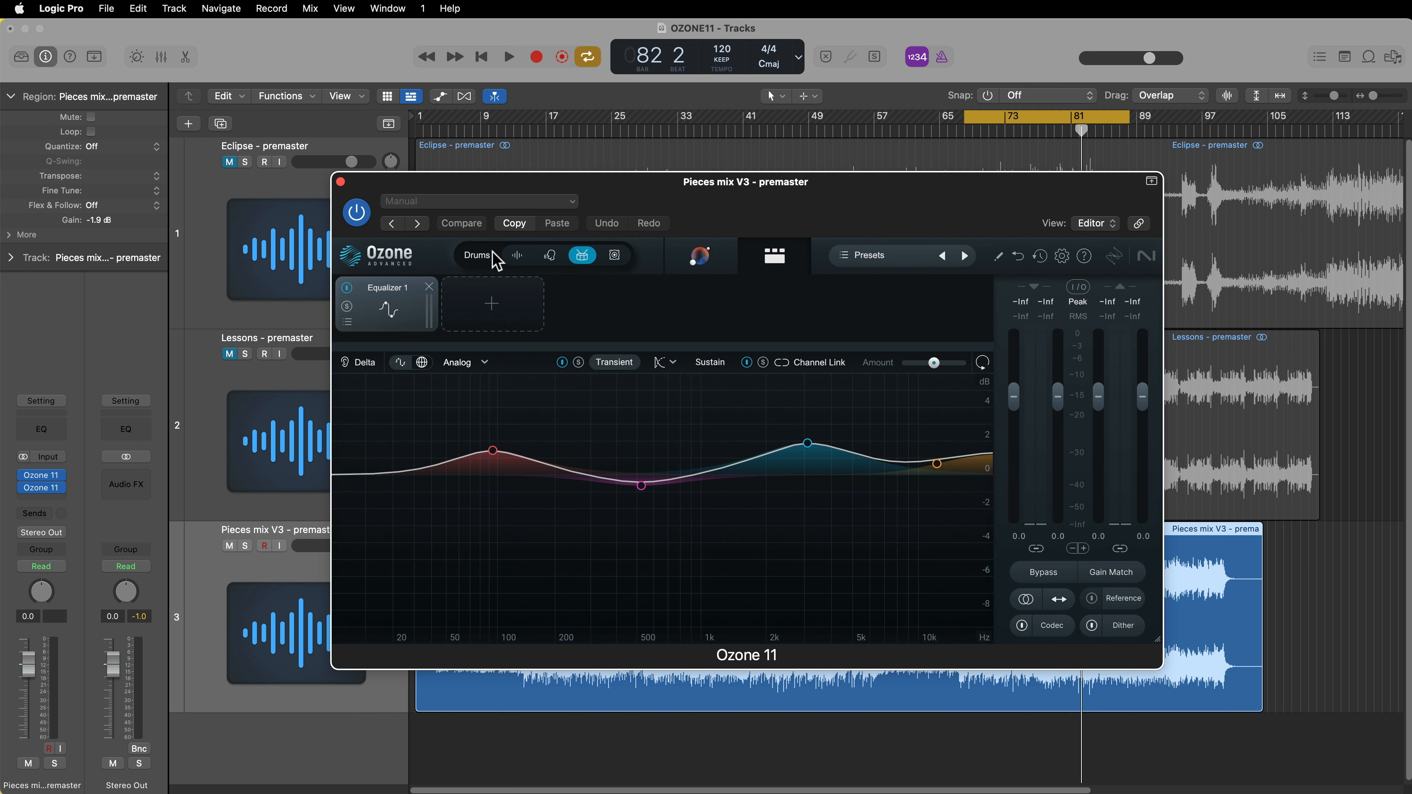
click(341, 182)
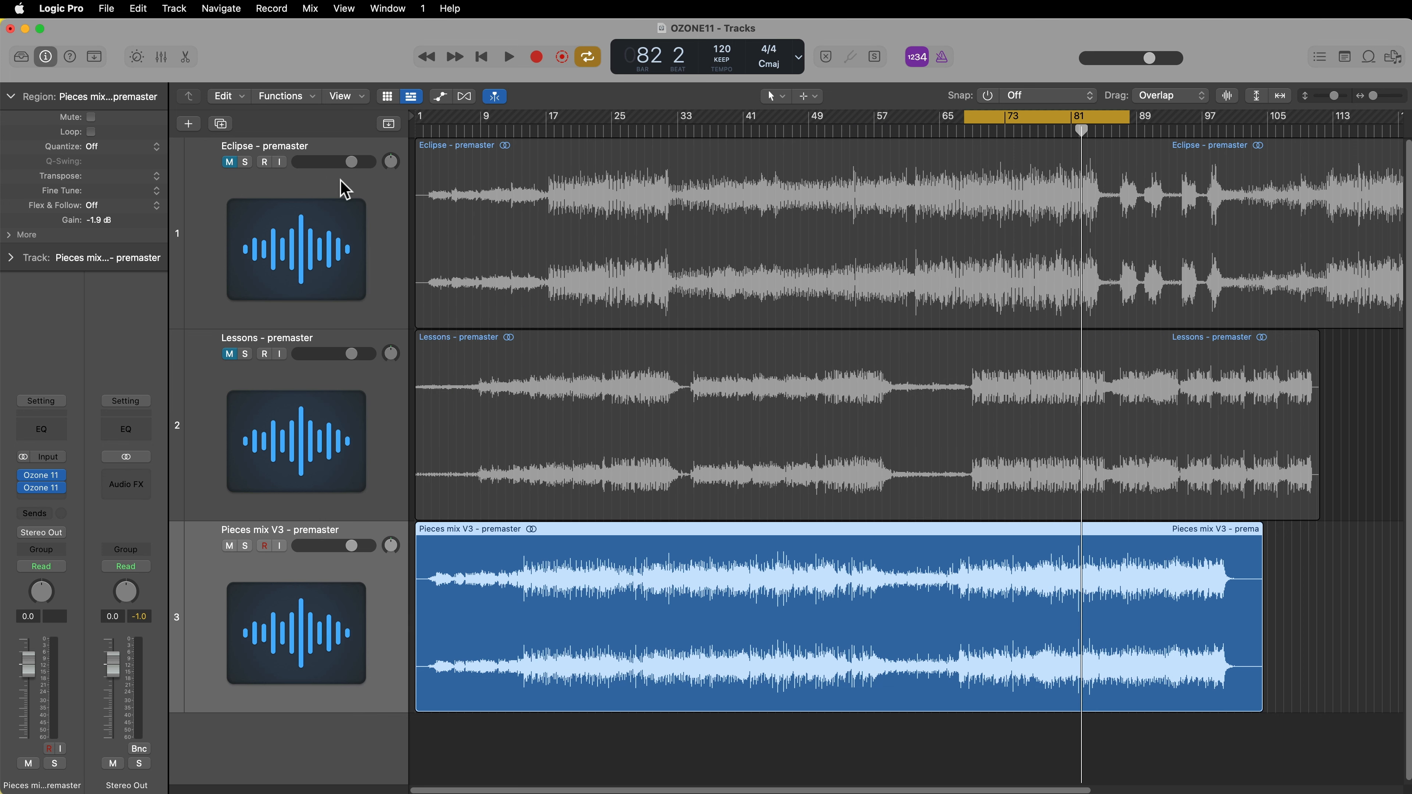
- Open the Full Mix instance of Ozone on Pieces mix V3 and review its Master Rebalance drum gain
click(43, 487)
drag(901, 227, 653, 207)
click(399, 322)
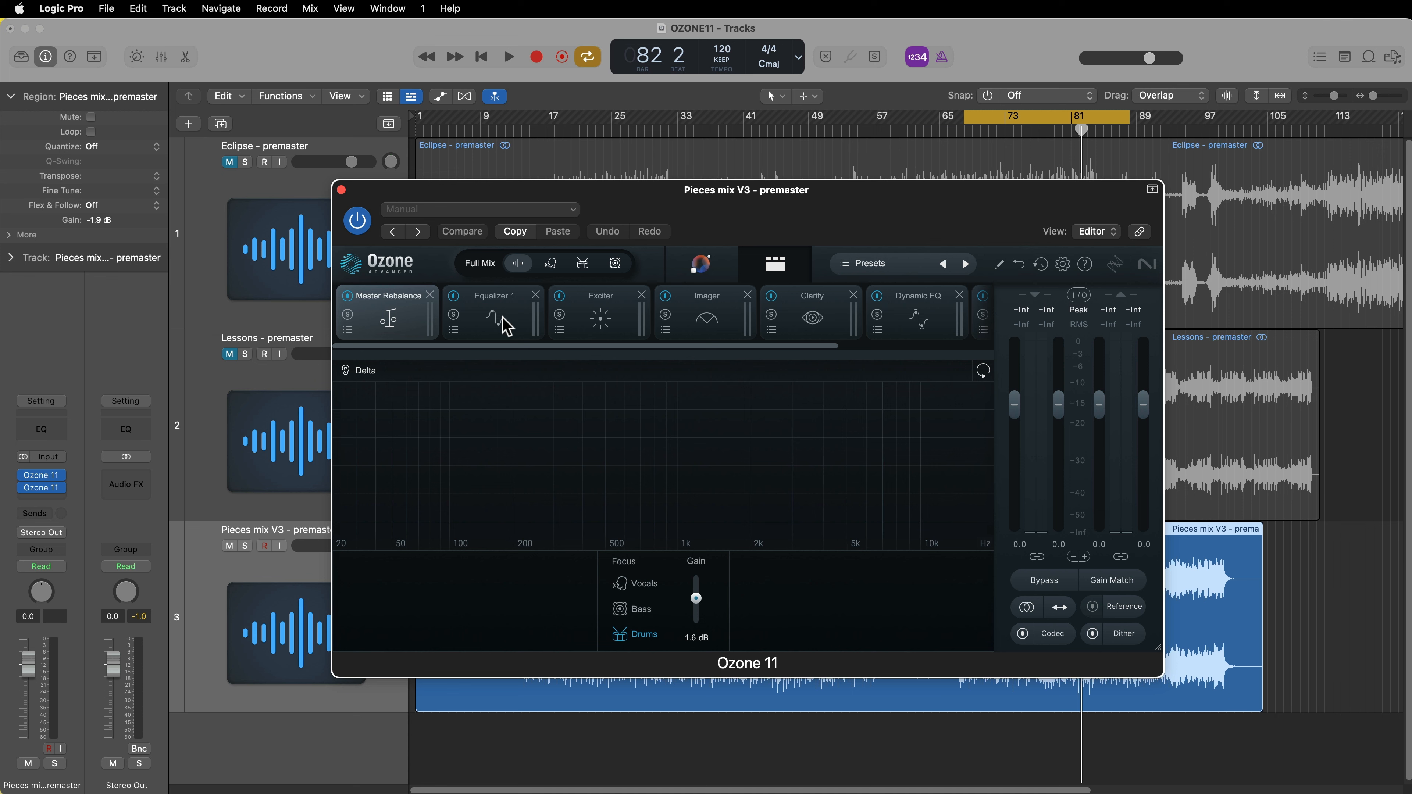
- Extend the end of the cycle range to about bar 105 and bring the Pieces mix V3 Ozone window back into view
drag(846, 191, 884, 752)
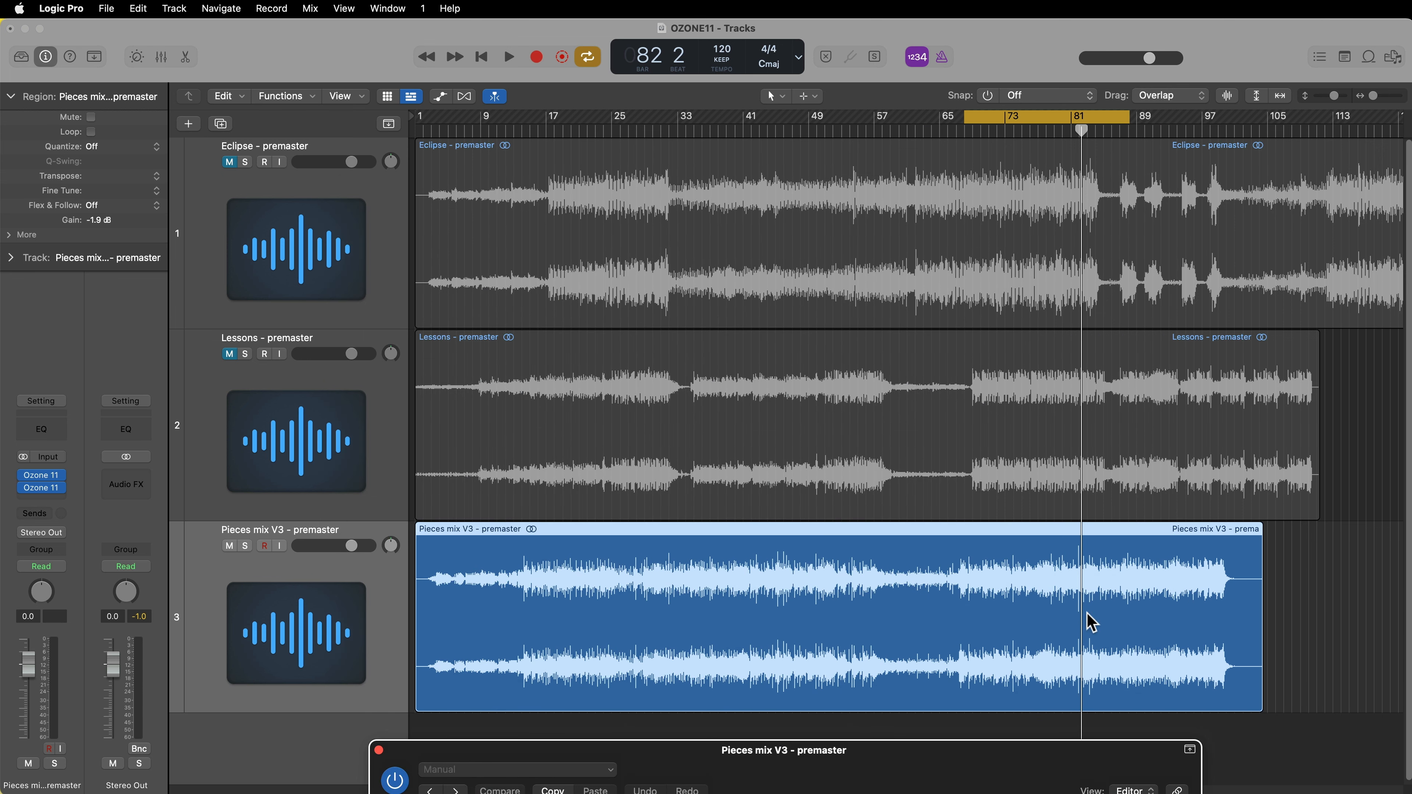
drag(1133, 120, 1269, 119)
drag(1030, 757, 1020, 193)
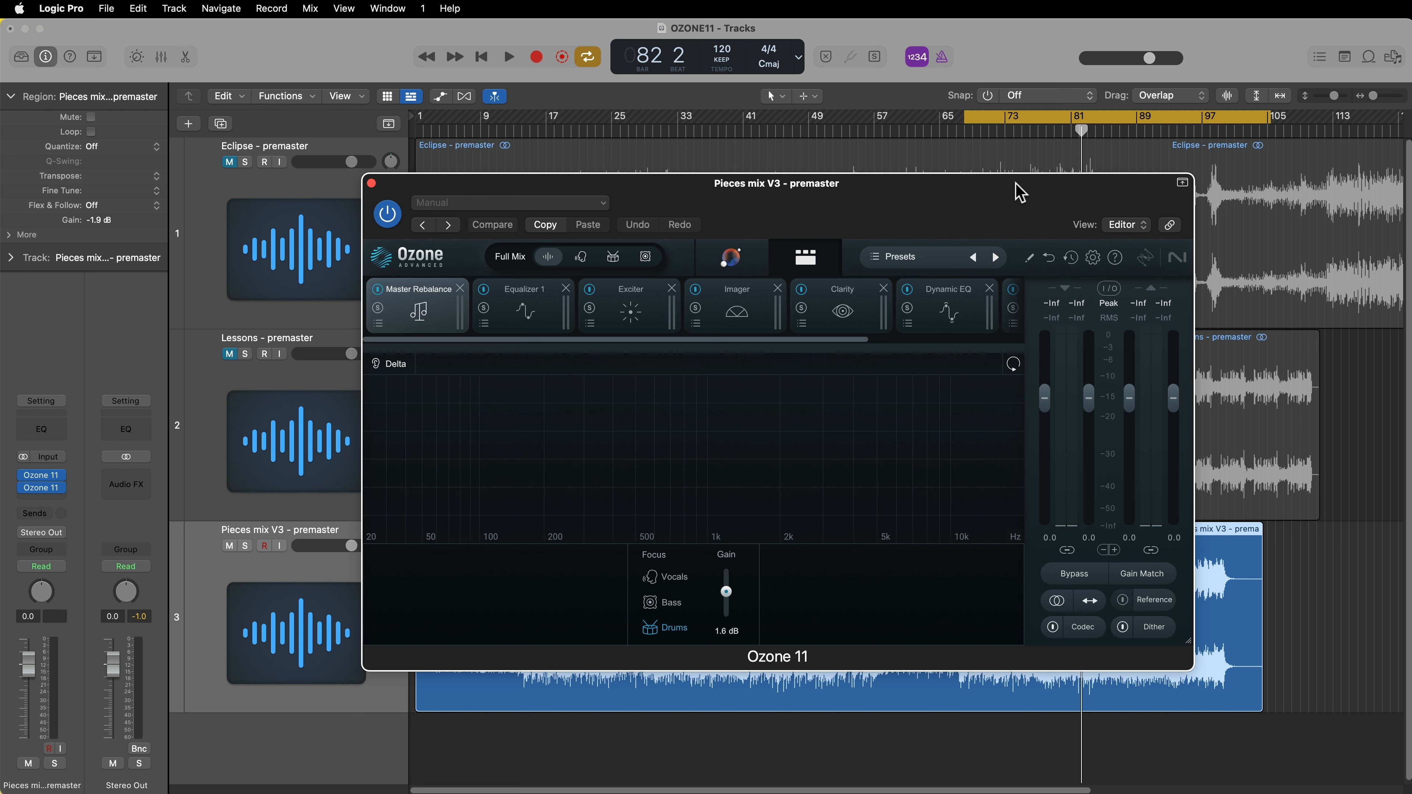
- Review the Equalizer 1 and Exciter settings, and set the Imager's band 2 width to 50
click(524, 314)
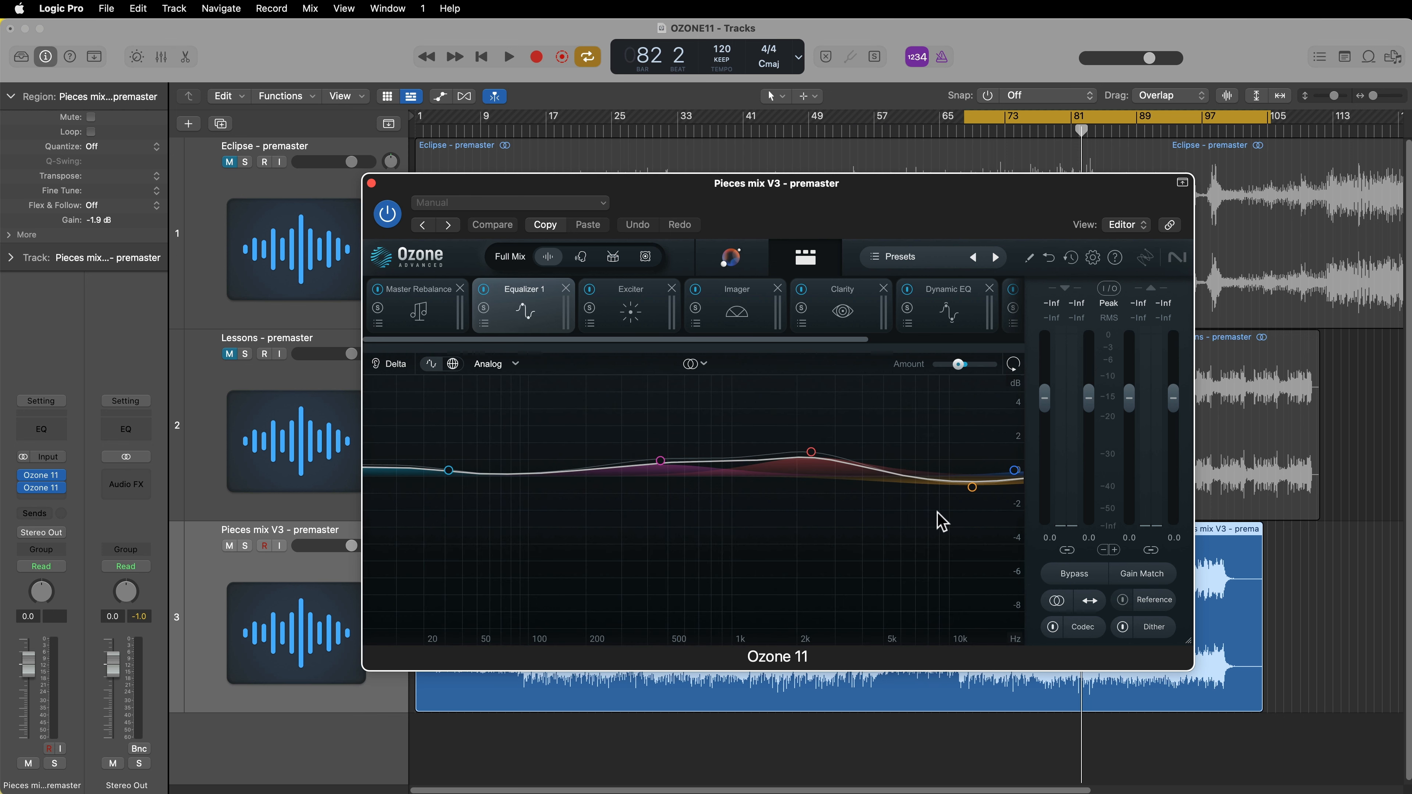
click(635, 321)
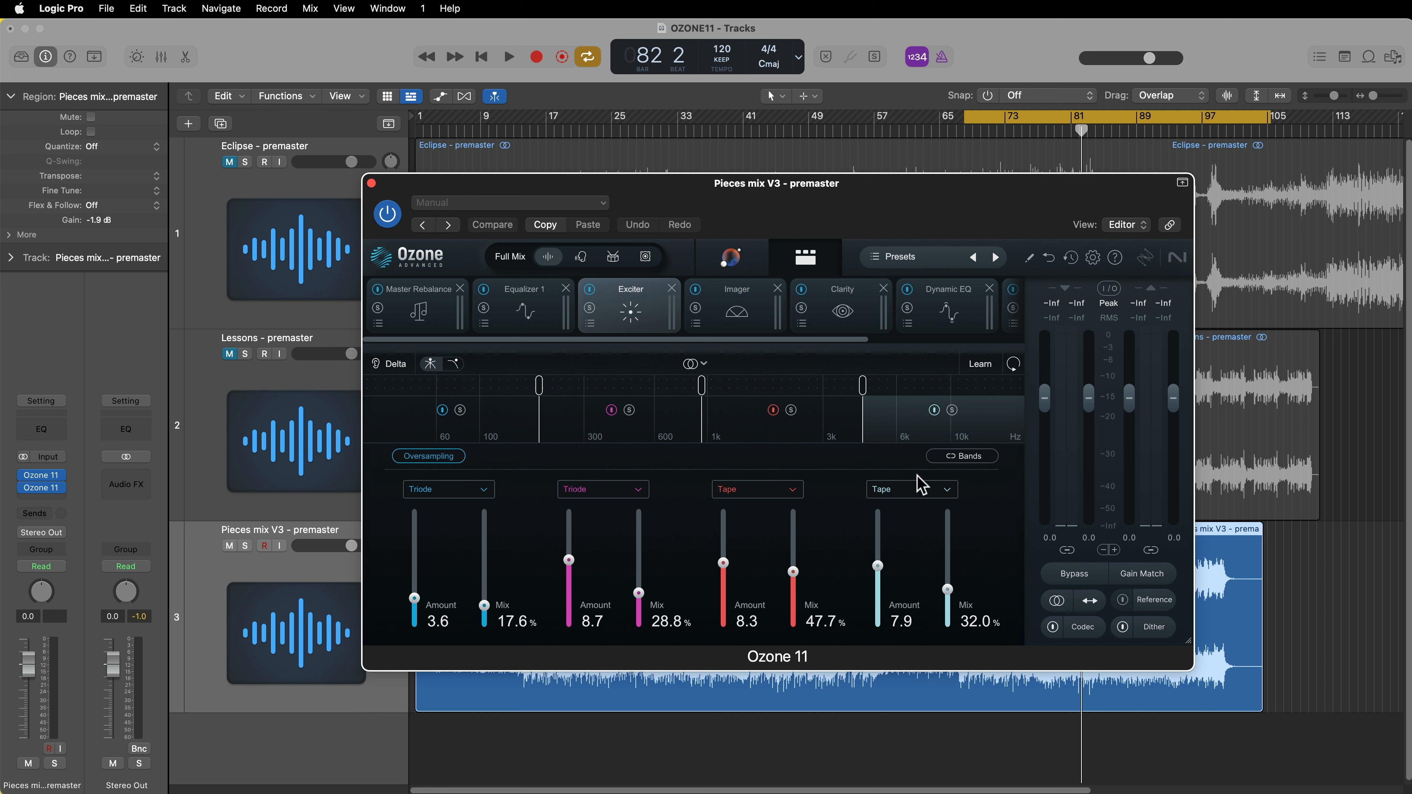
click(741, 314)
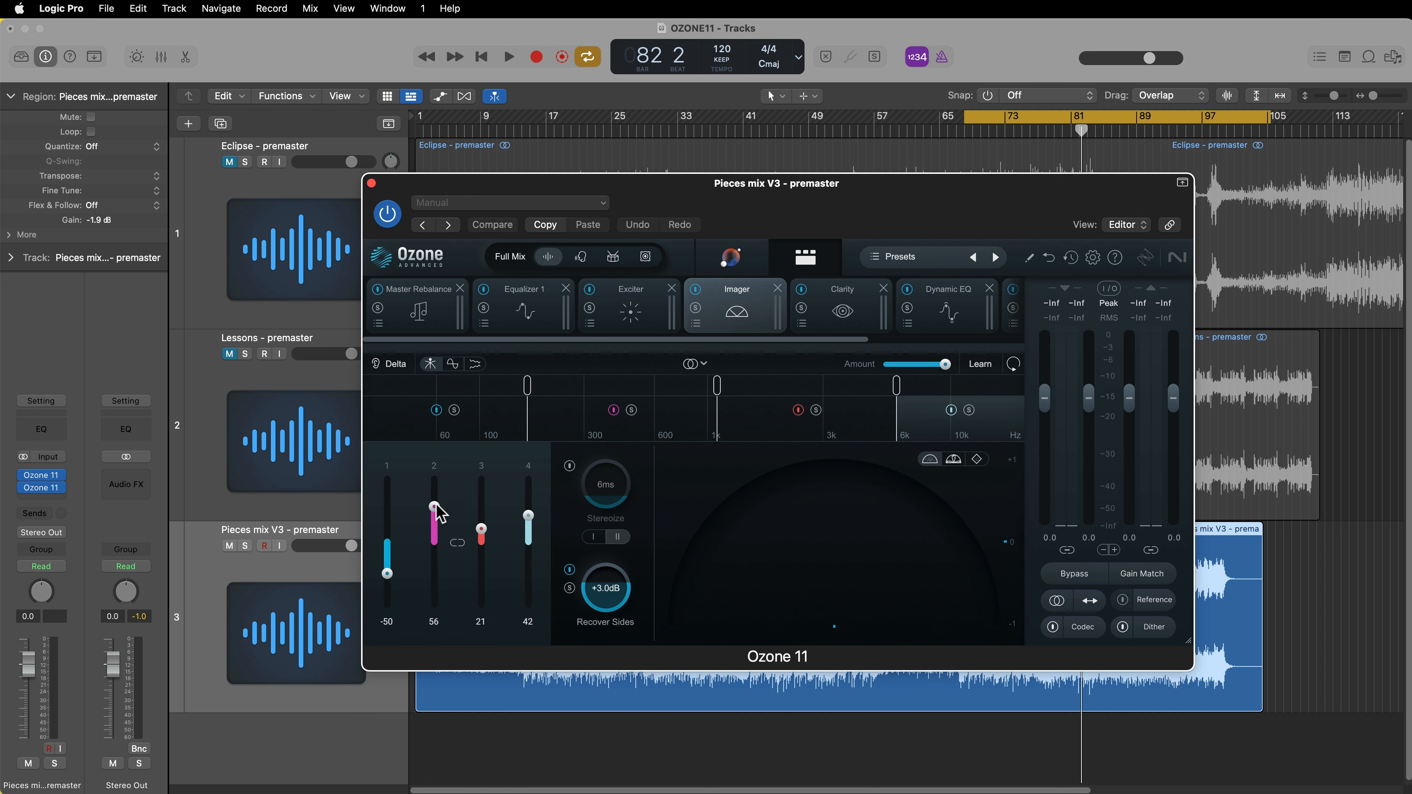
drag(436, 504, 437, 512)
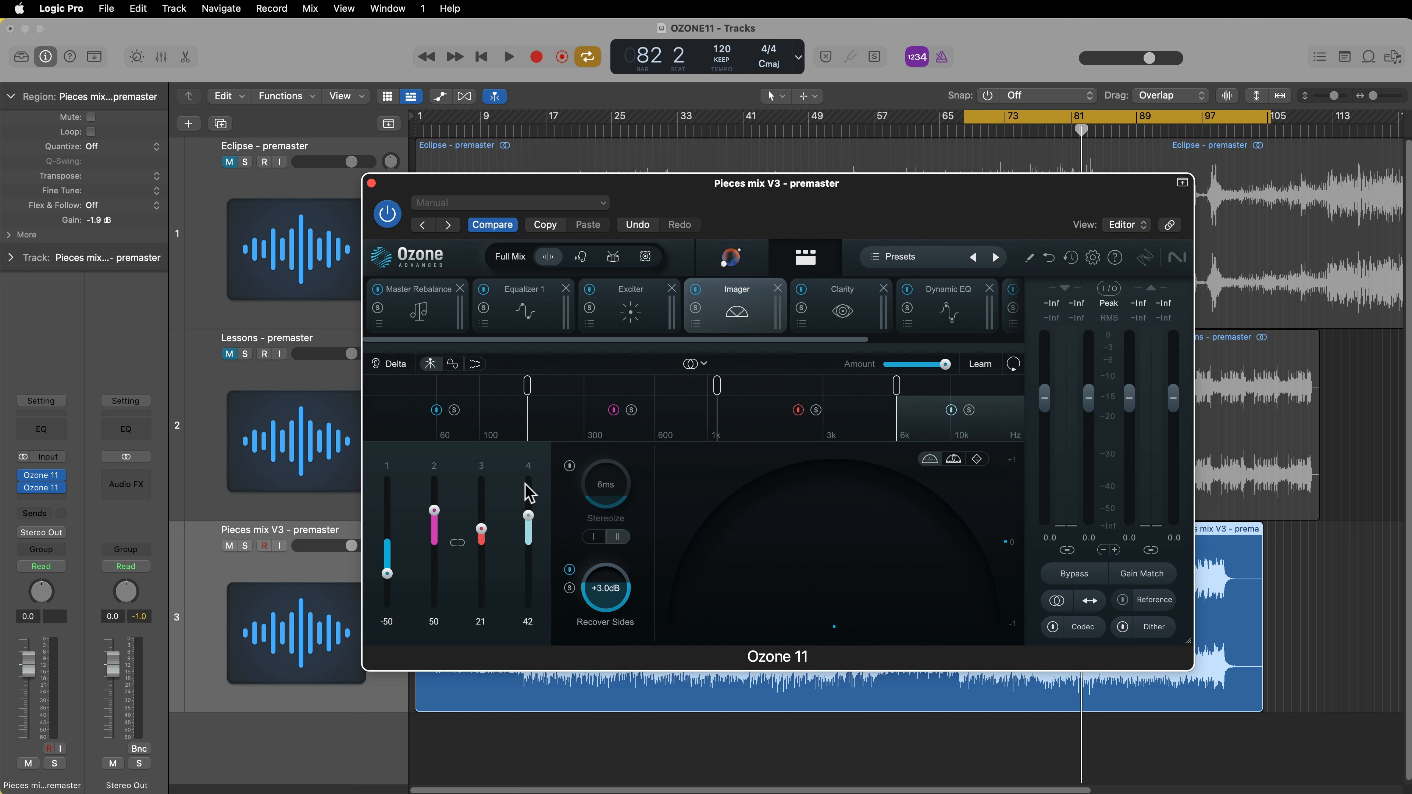
- Review the Clarity, Dynamic EQ and Maximizer settings in the Pieces mix V3 chain and play a short passage of the track
click(841, 311)
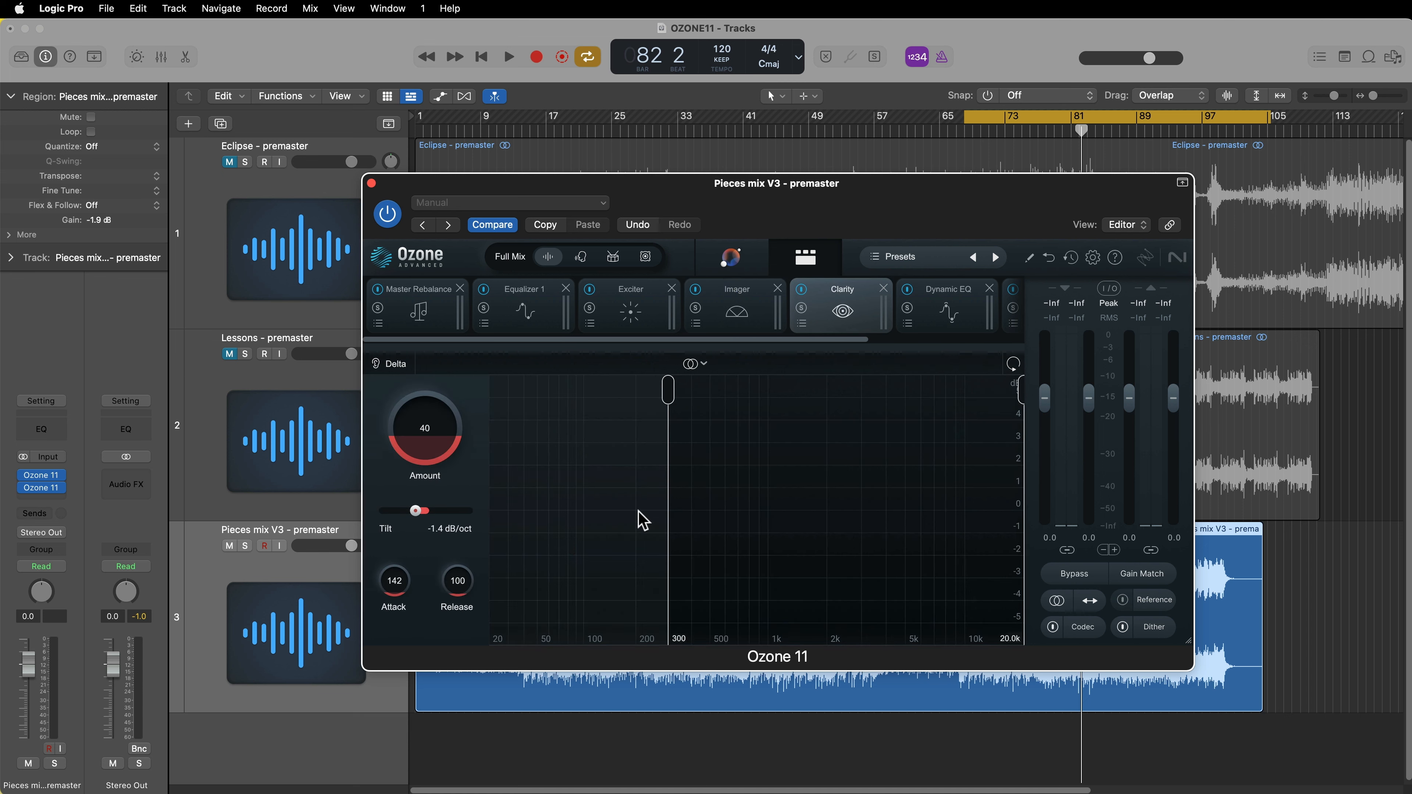
click(923, 317)
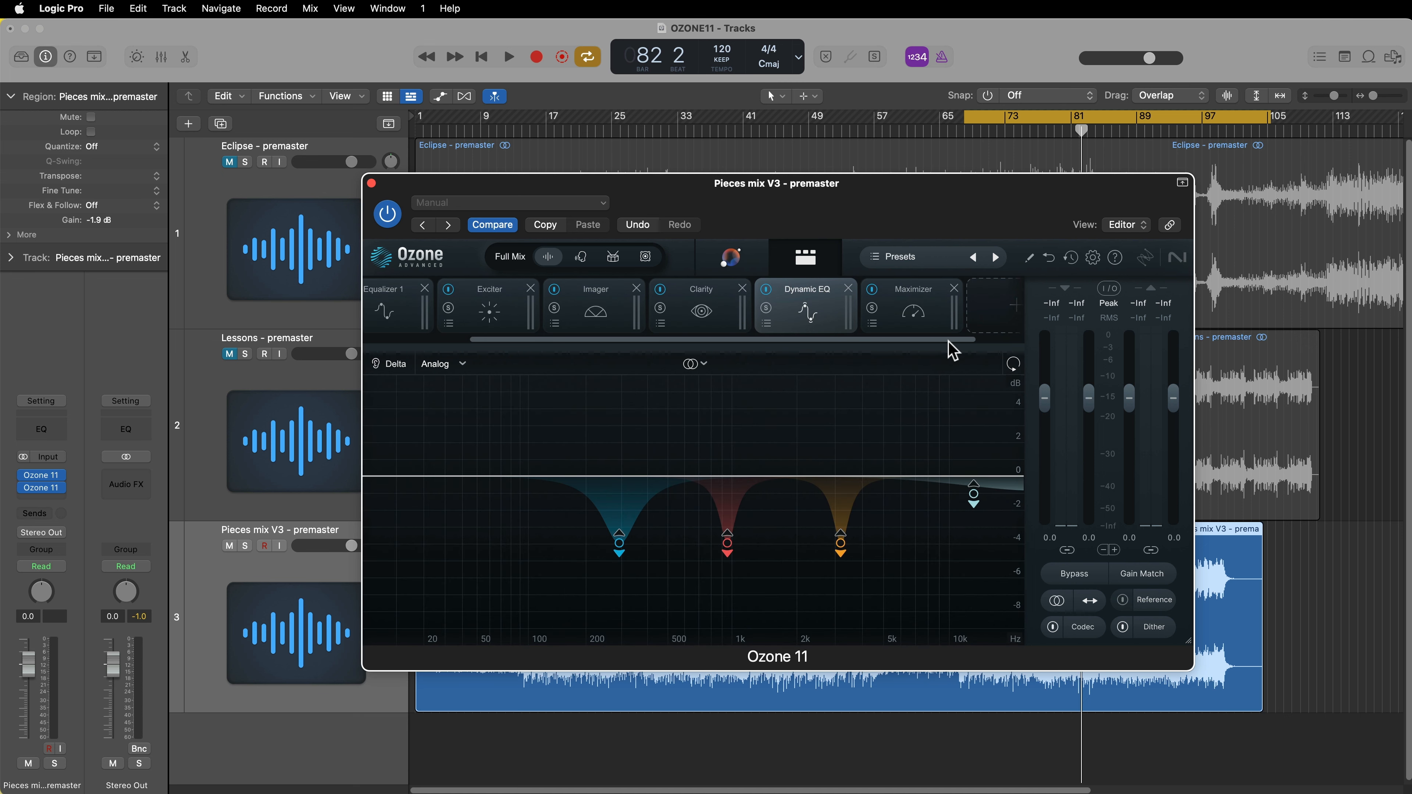
click(914, 321)
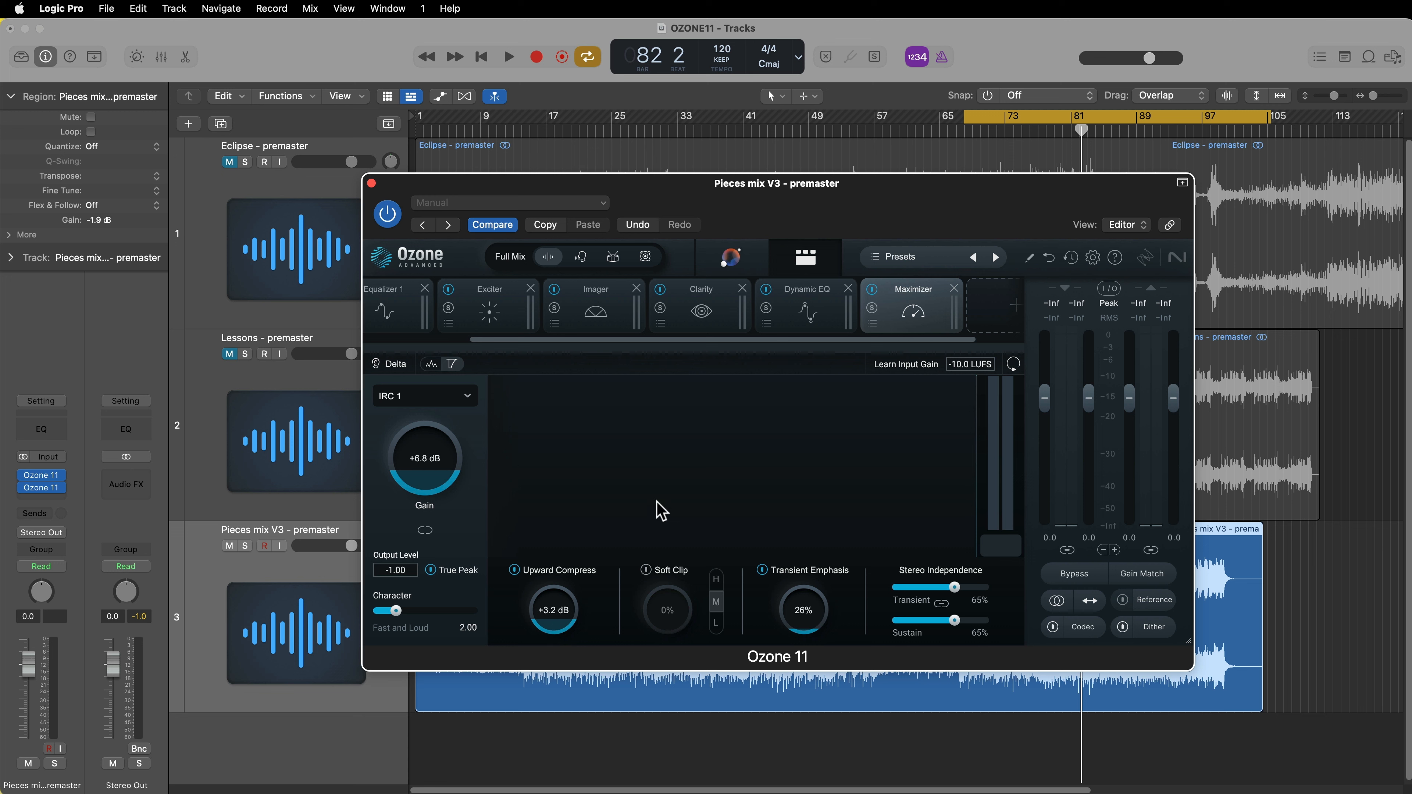
key(space)
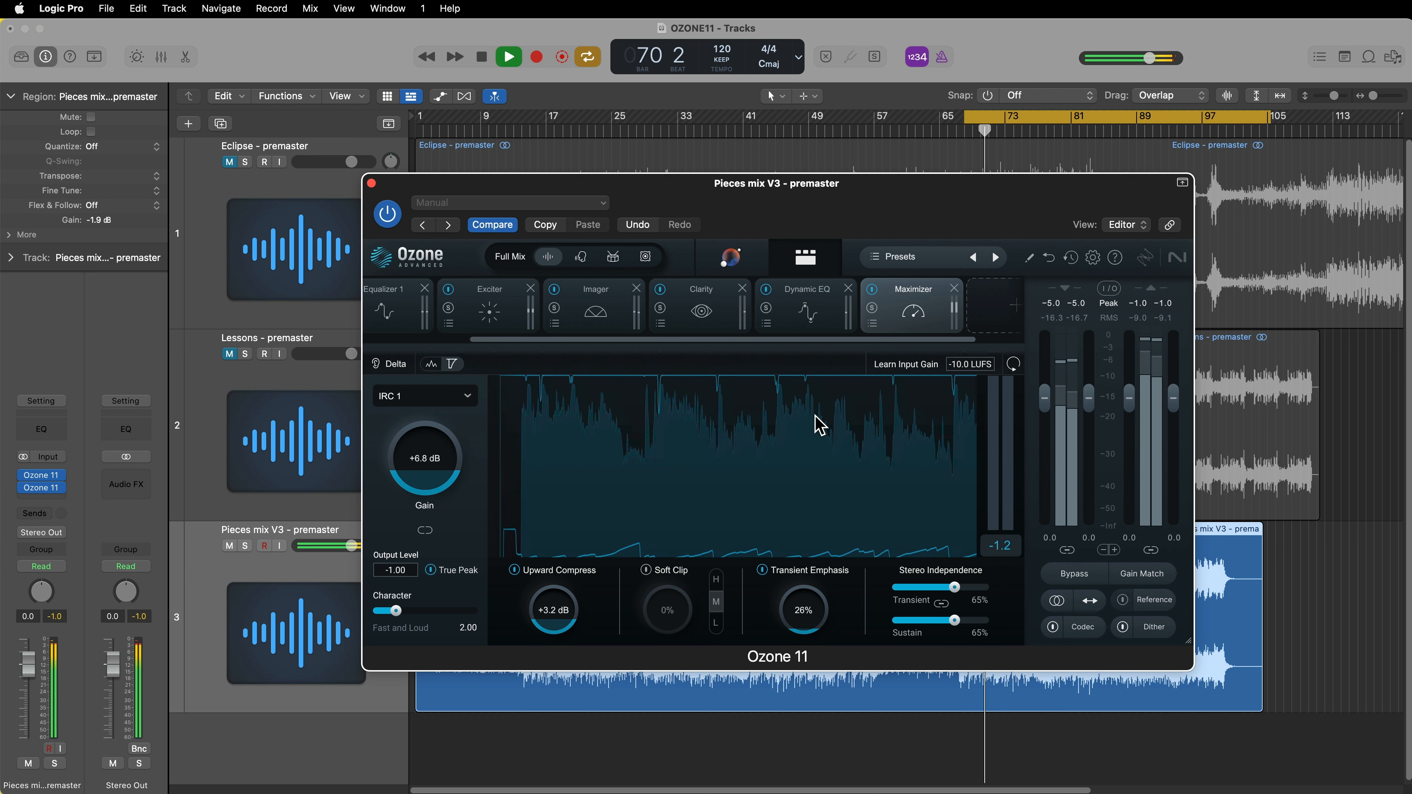
key(space)
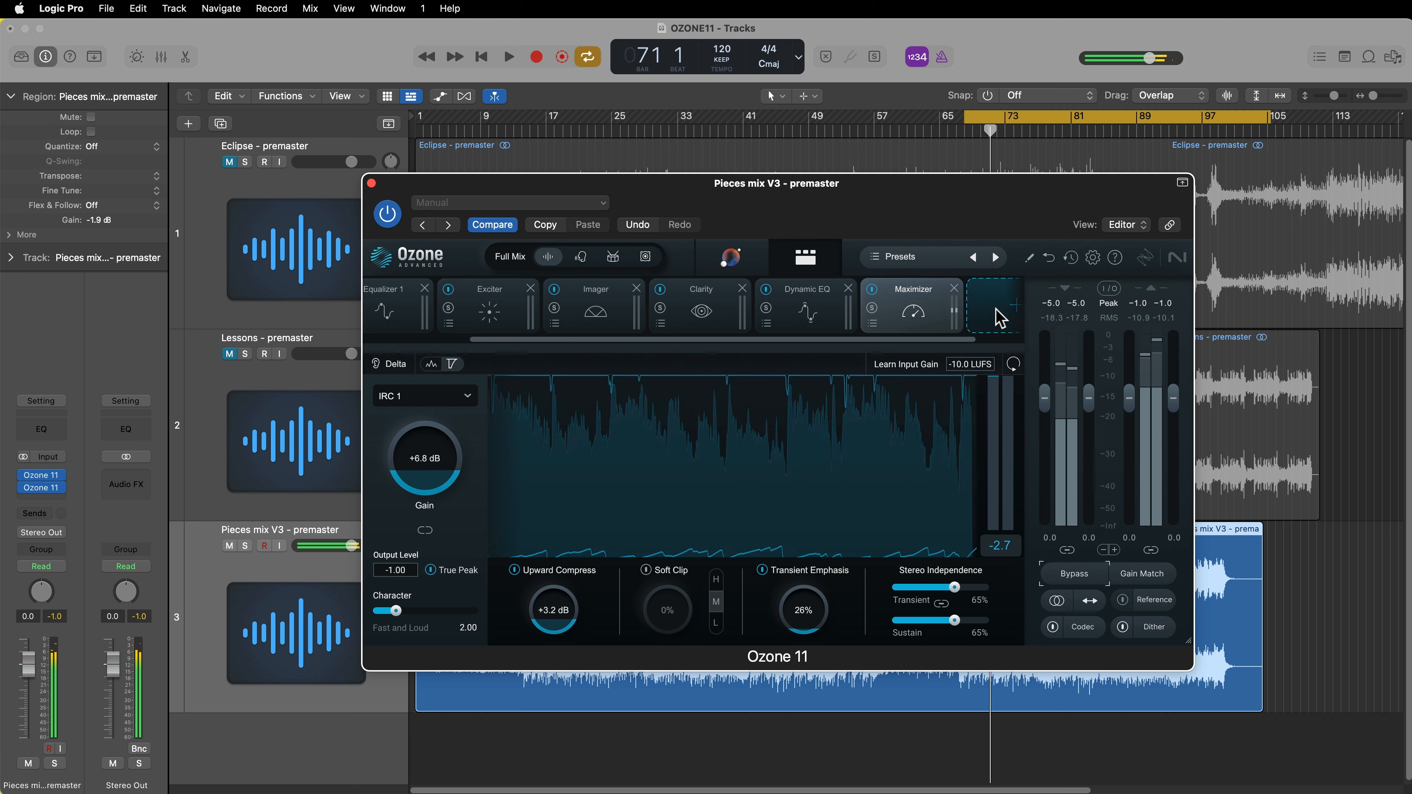
- Add a Low End Focus module before the Imager and set its contrast to 43 with an upper band limit of 156 Hz
click(995, 314)
click(1025, 457)
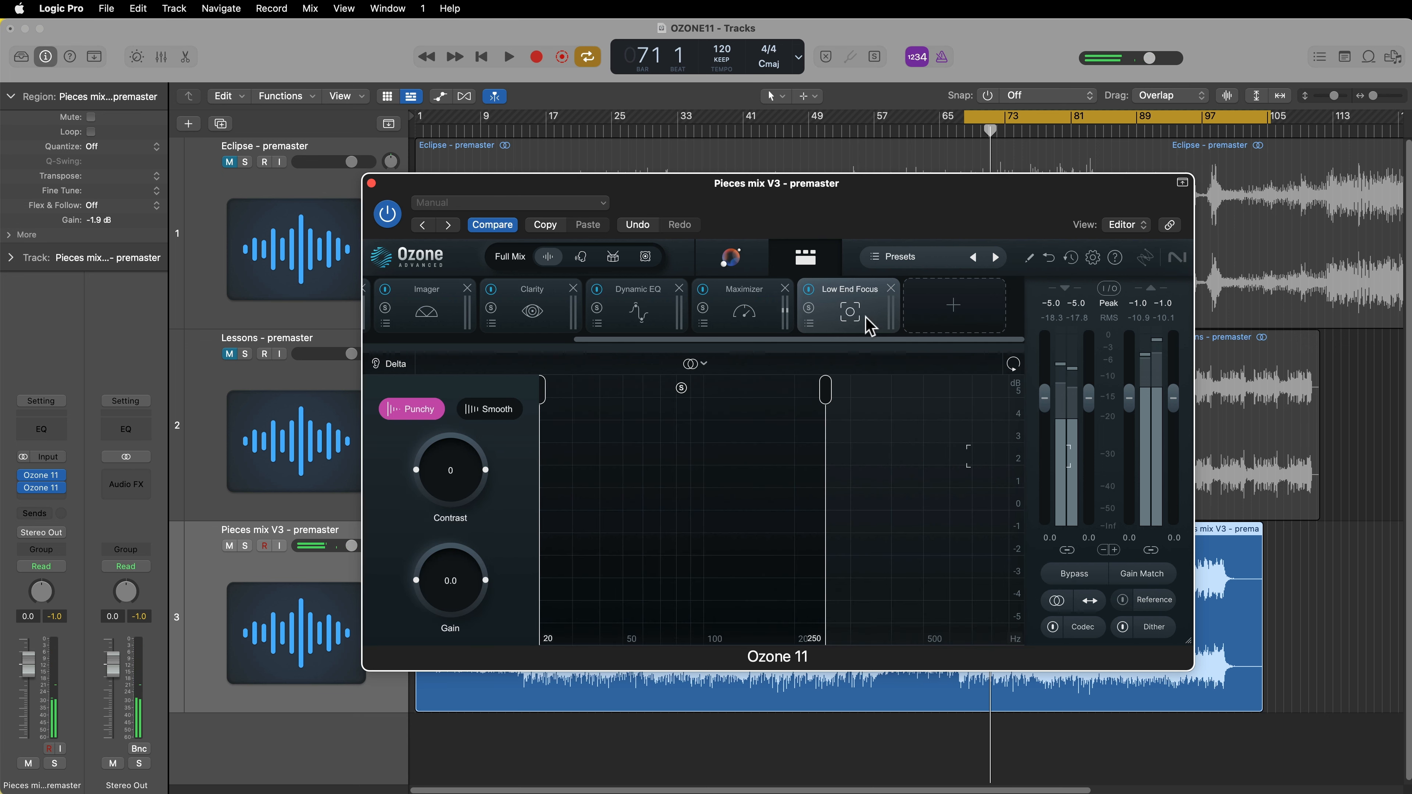
drag(867, 315, 514, 333)
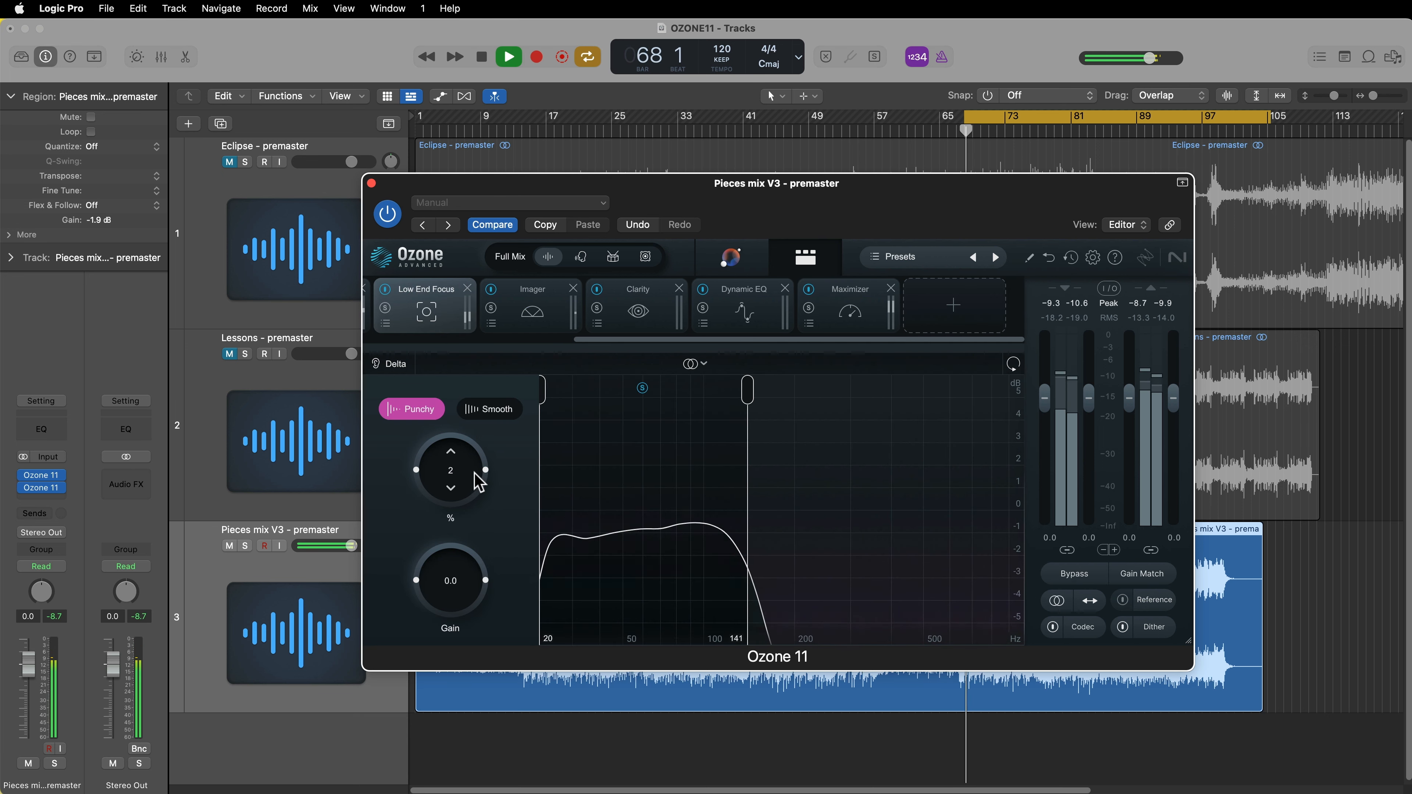
drag(475, 472, 482, 435)
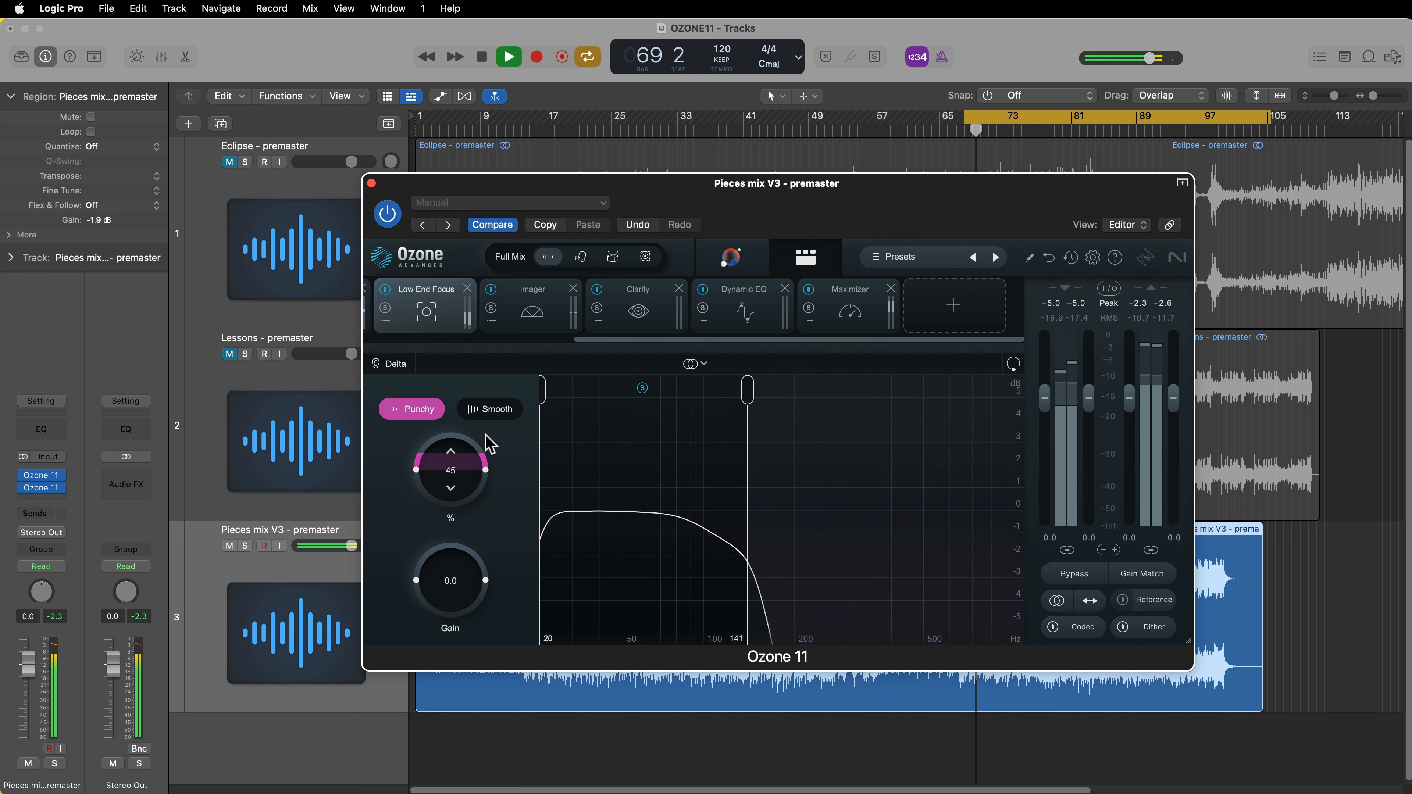
mouse_move(760, 395)
mouse_down()
mouse_move(721, 396)
mouse_move(781, 411)
mouse_move(762, 412)
mouse_up()
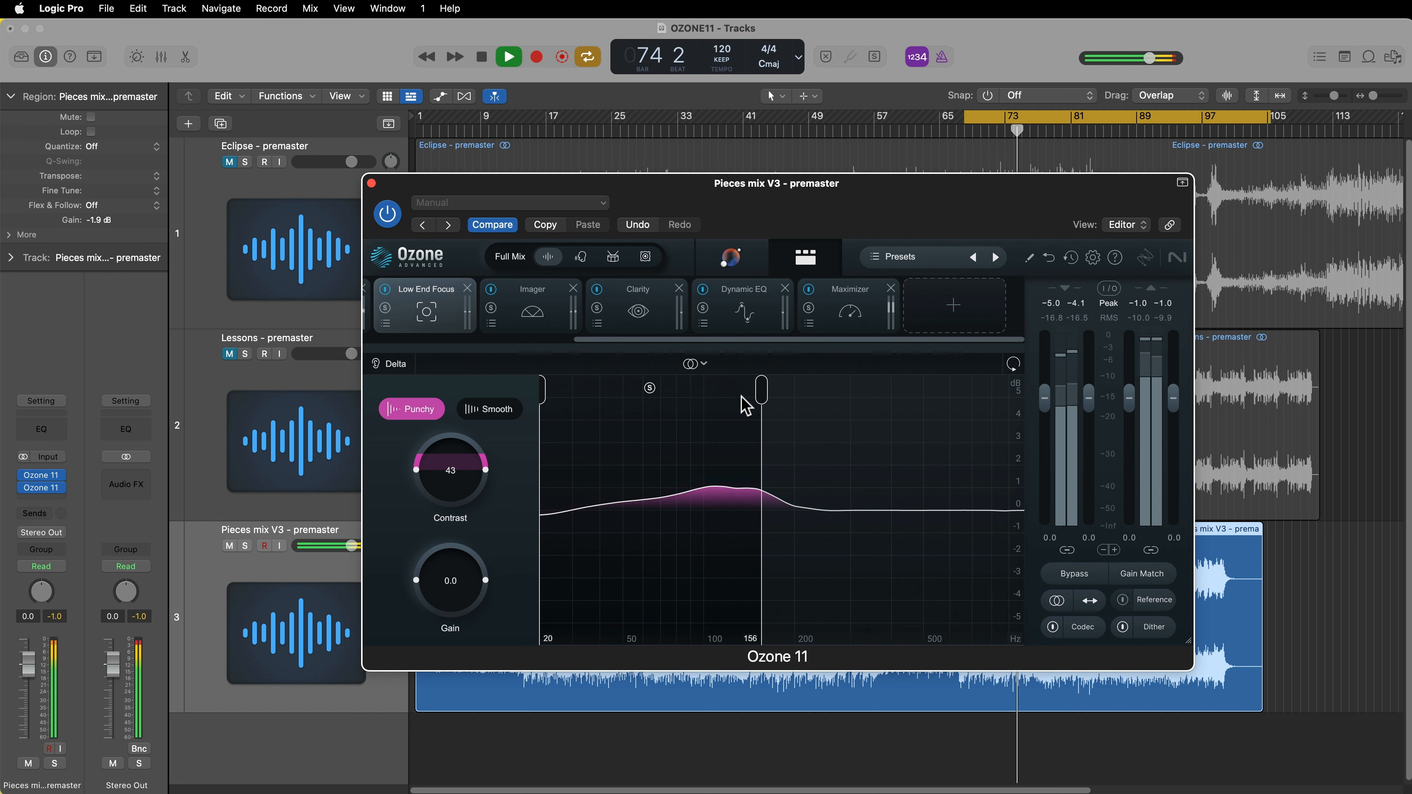
- Bring up the Maximizer, enable Gain Match, and compare the processed and bypassed sound at matched loudness
click(846, 312)
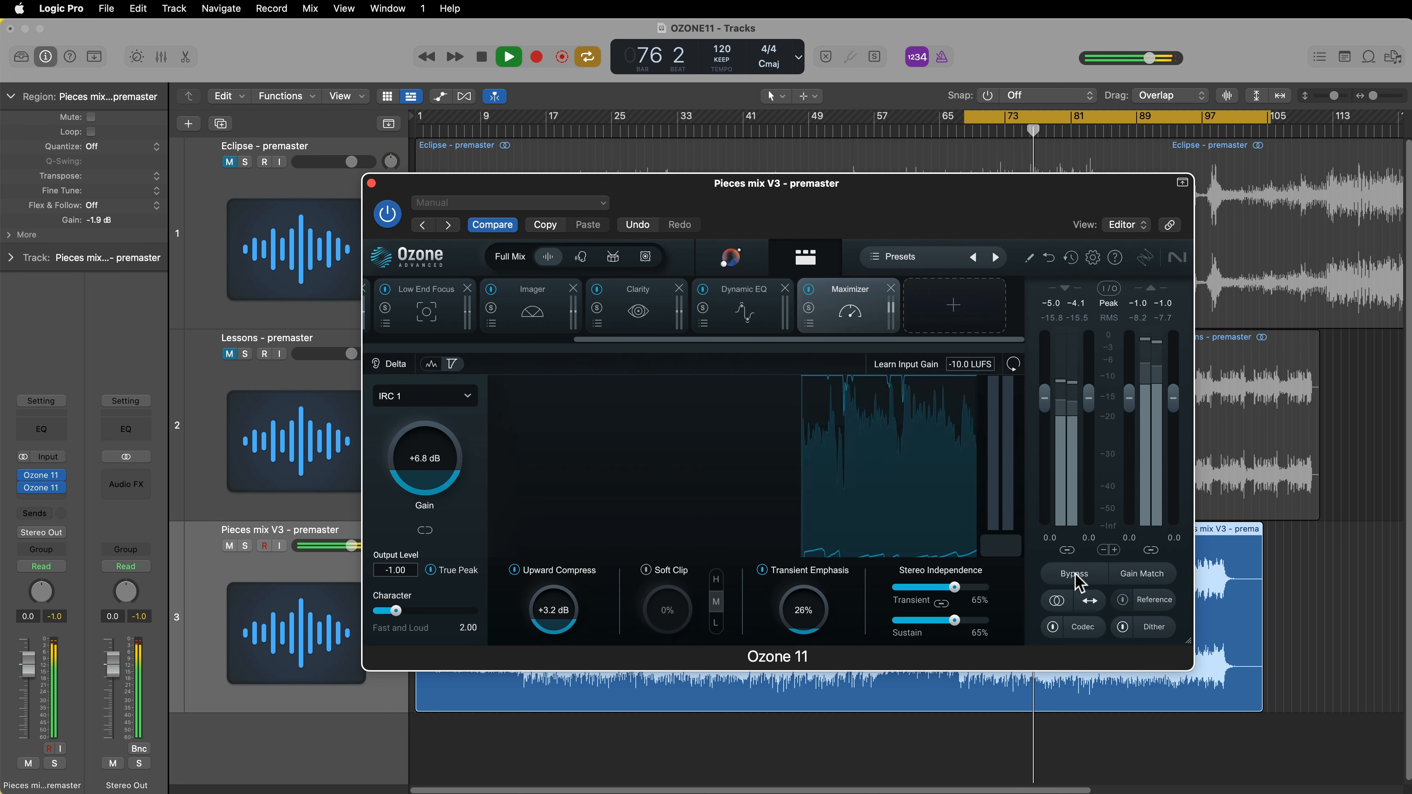
click(1137, 577)
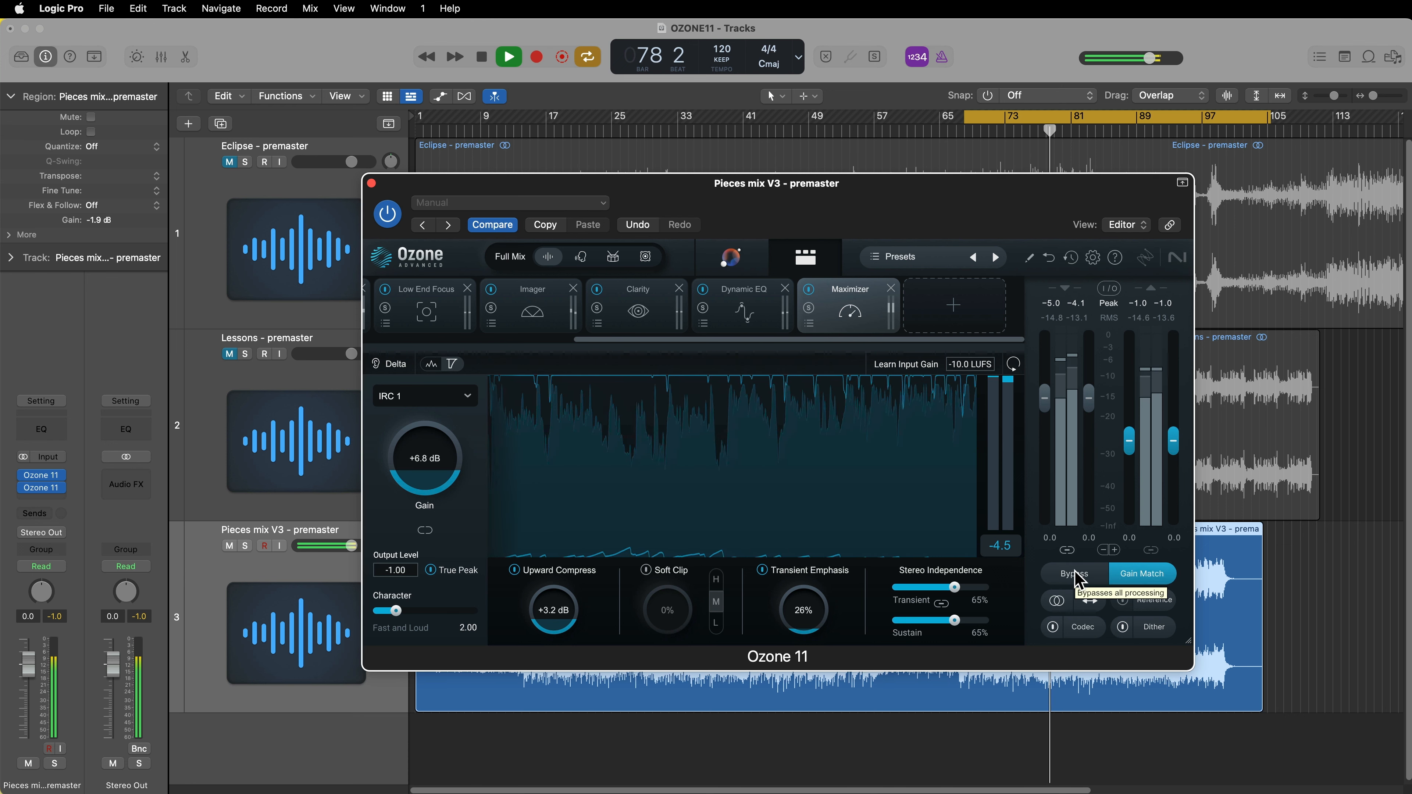
click(1078, 581)
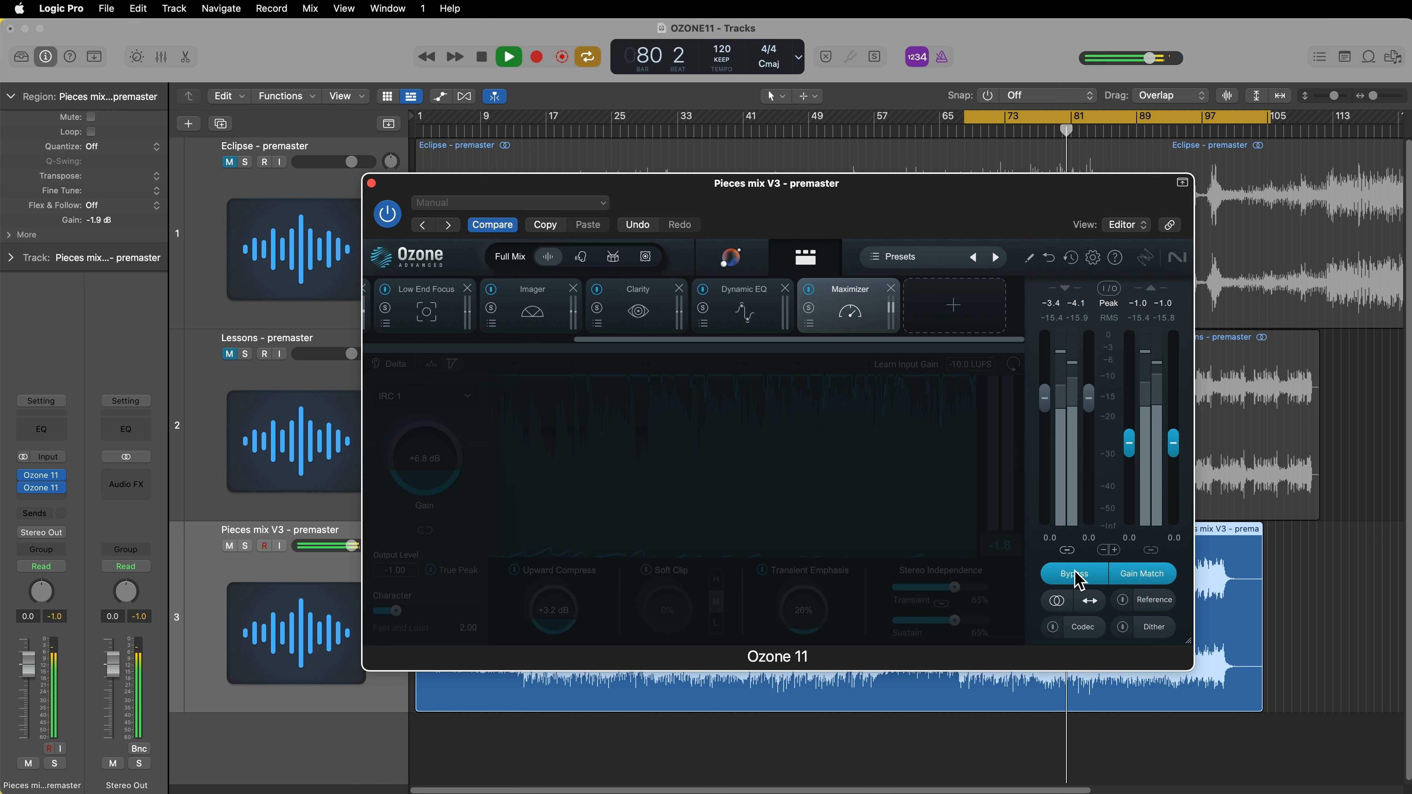
click(1078, 580)
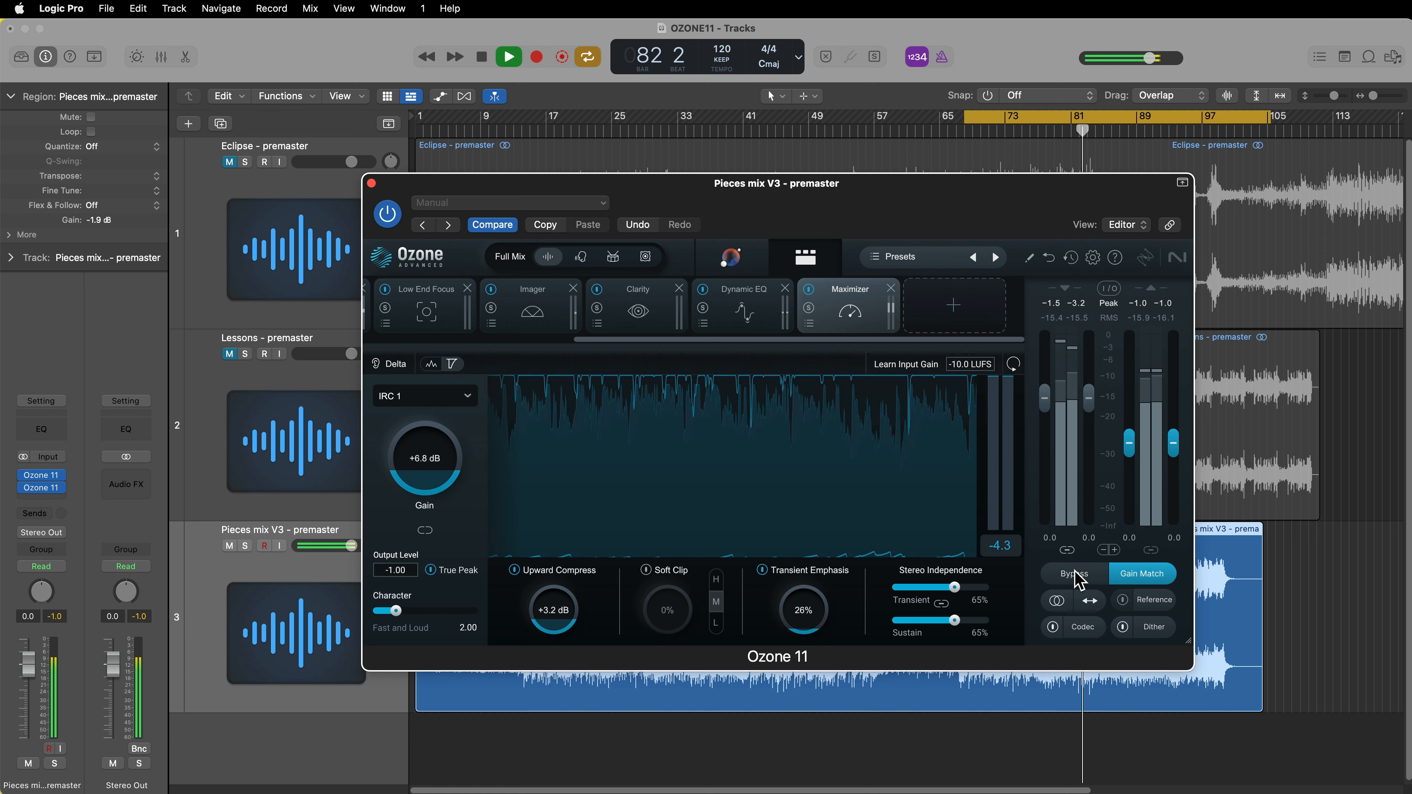
click(1078, 580)
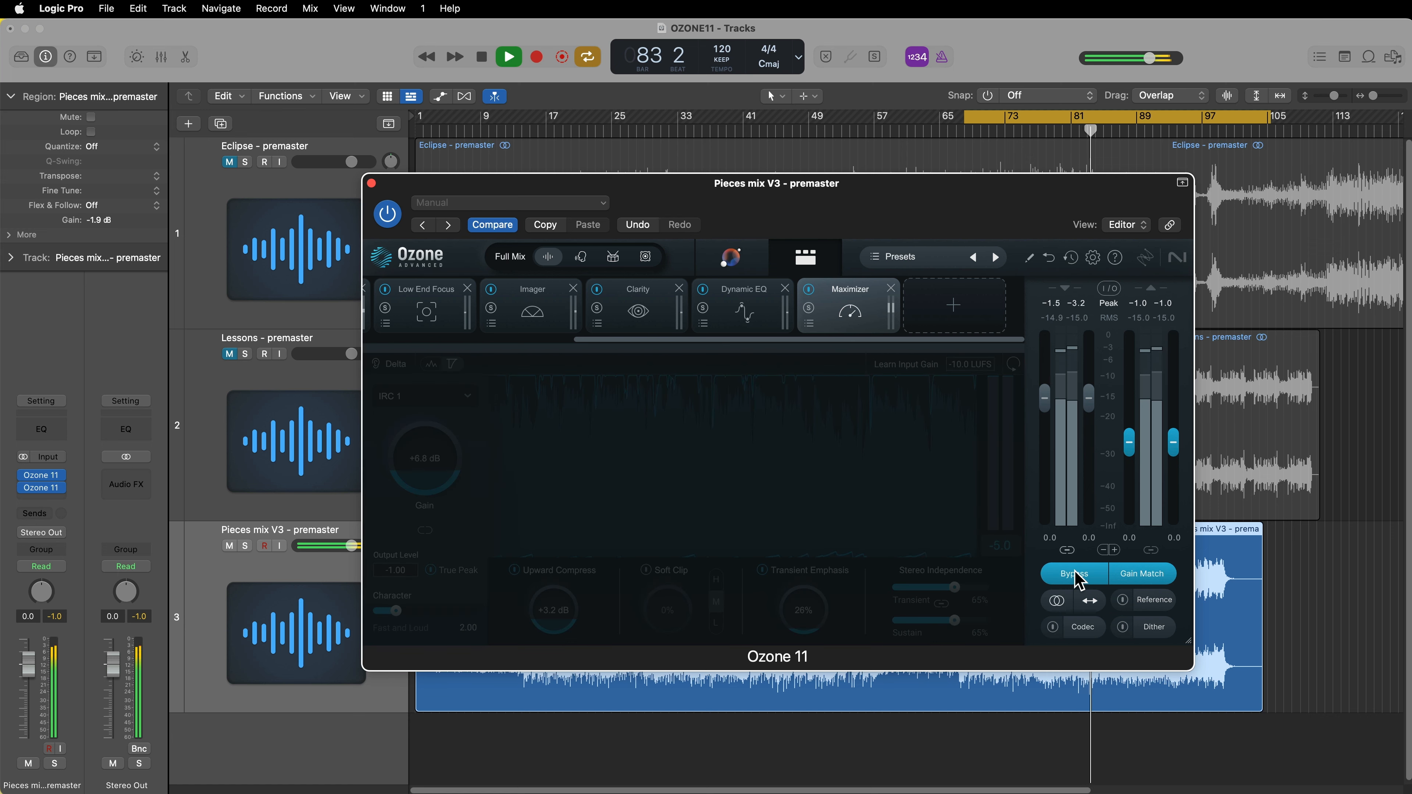
click(1078, 580)
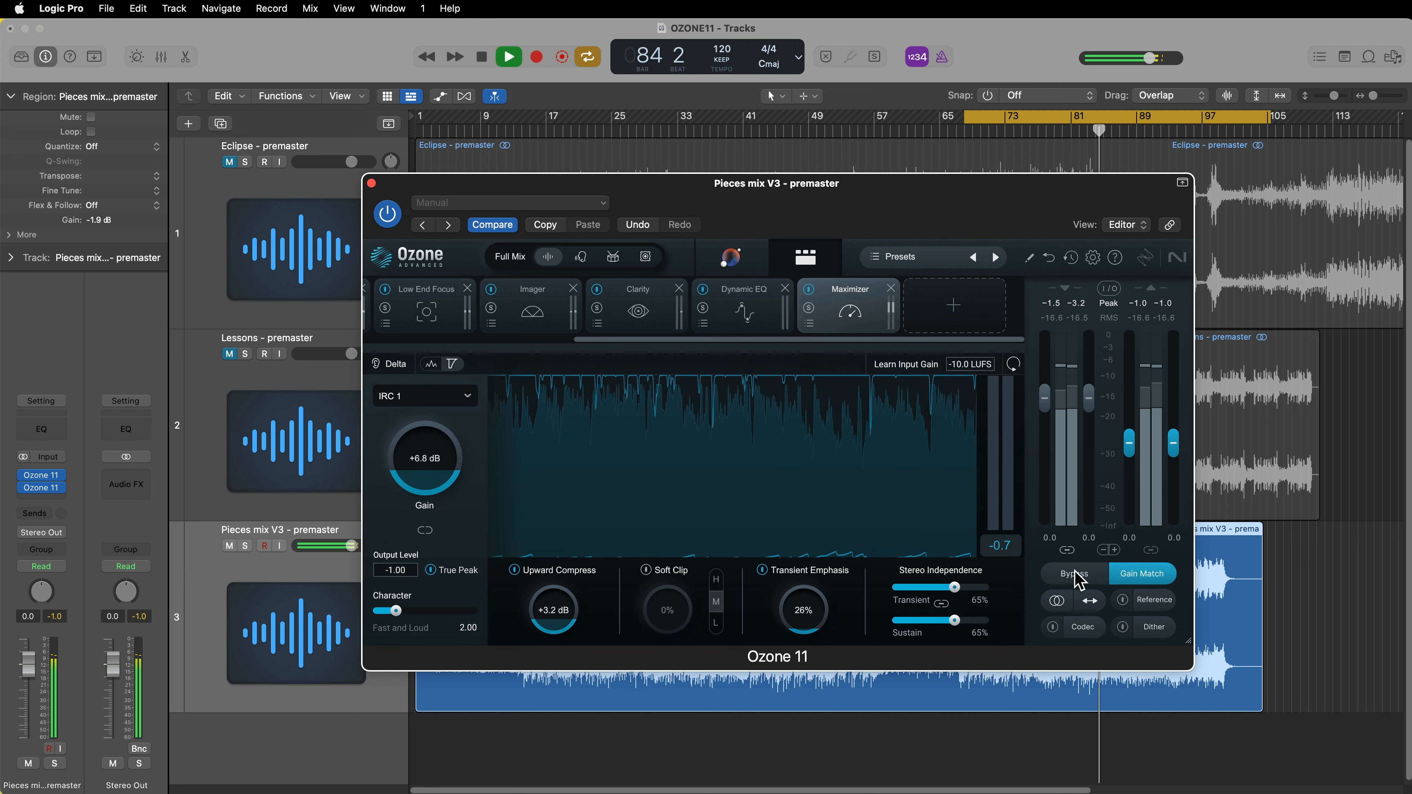
- Compare the processed and bypassed Pieces mix V3 without Gain Match, and close its Ozone window
click(1150, 584)
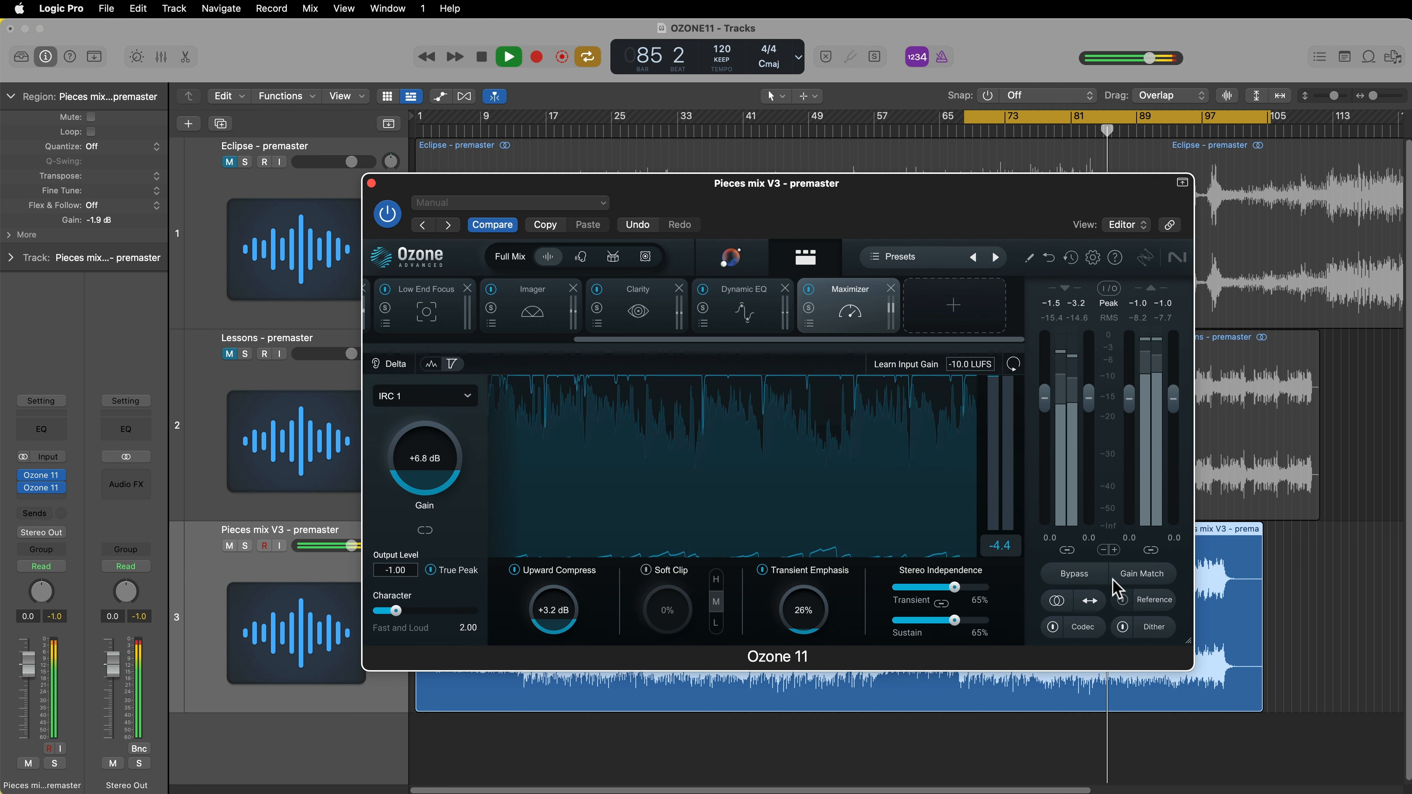
click(1093, 584)
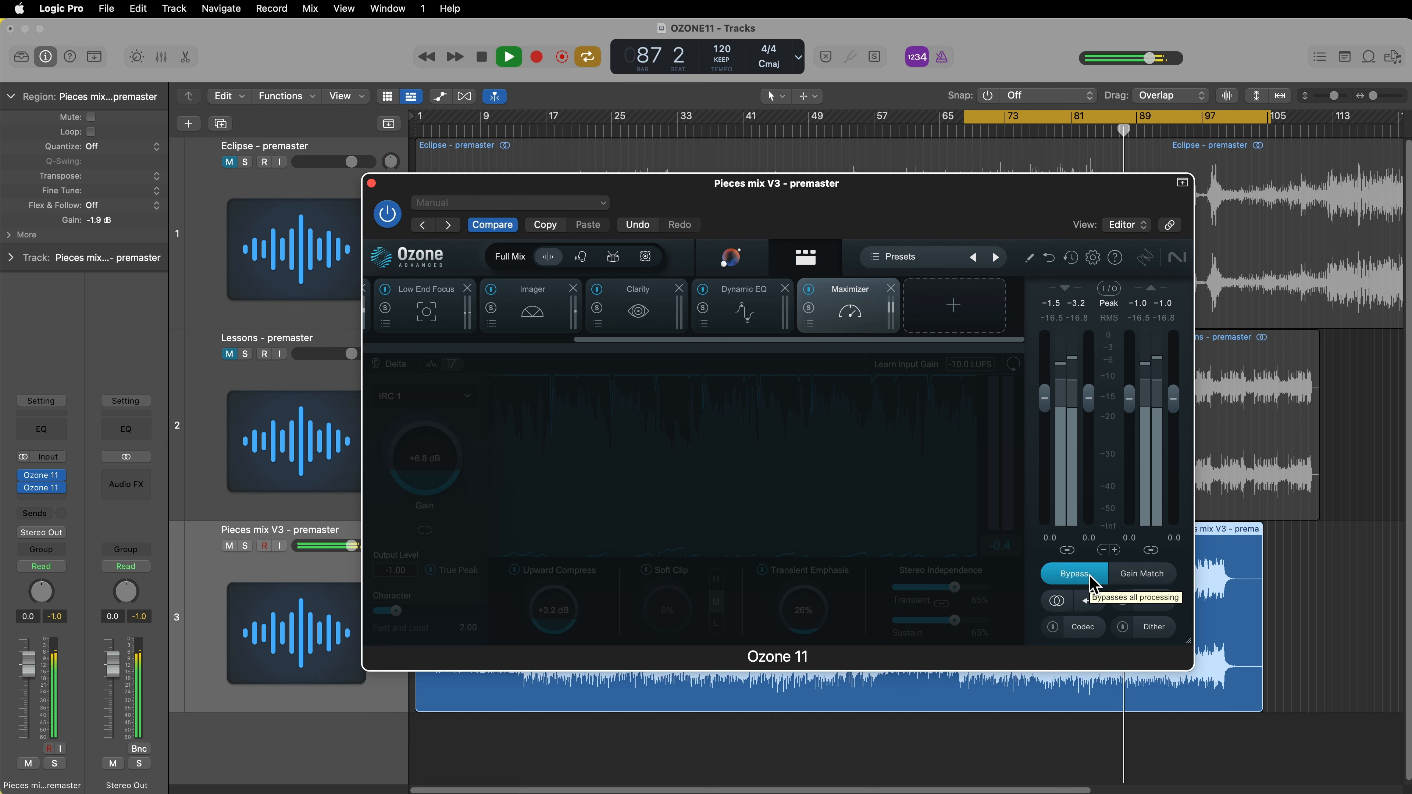
click(1089, 581)
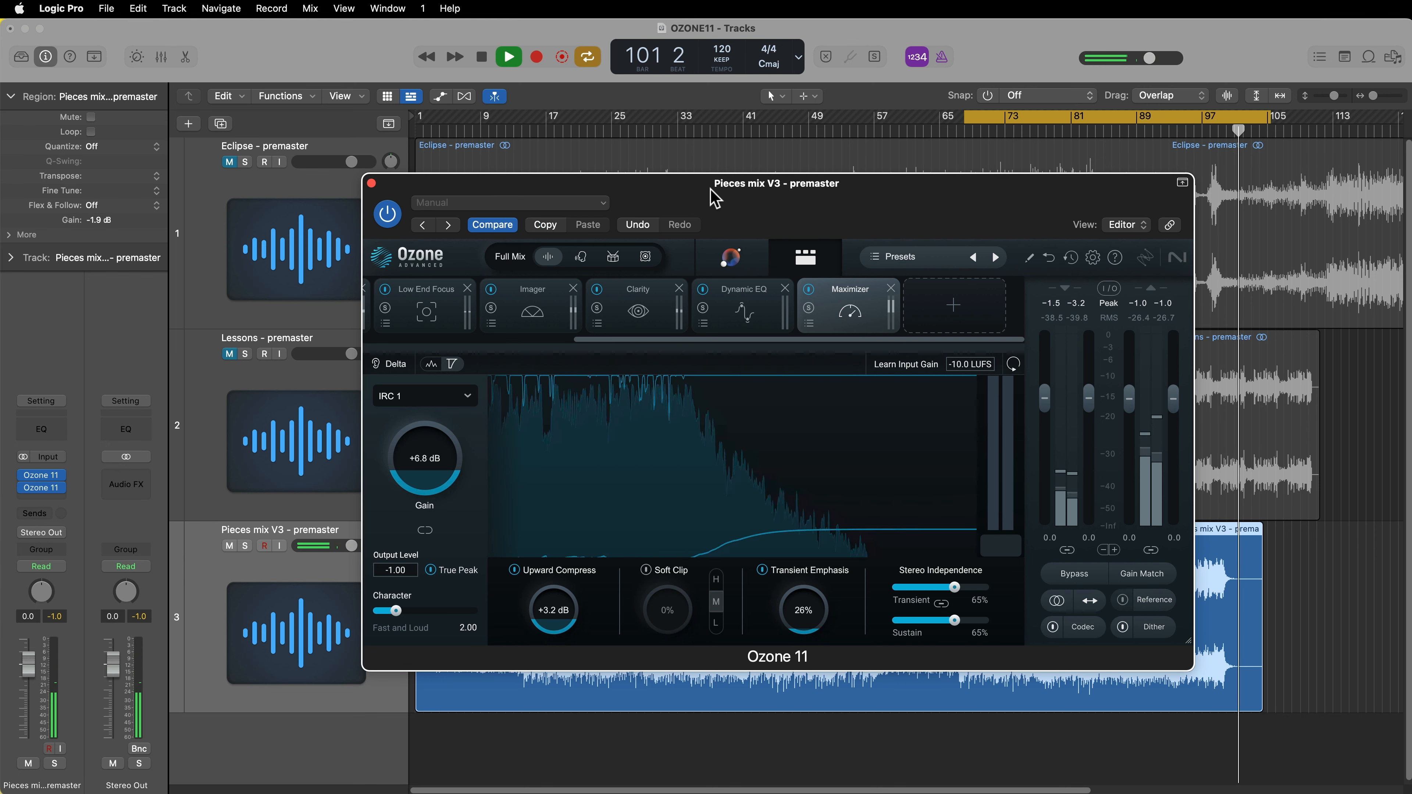
key(space)
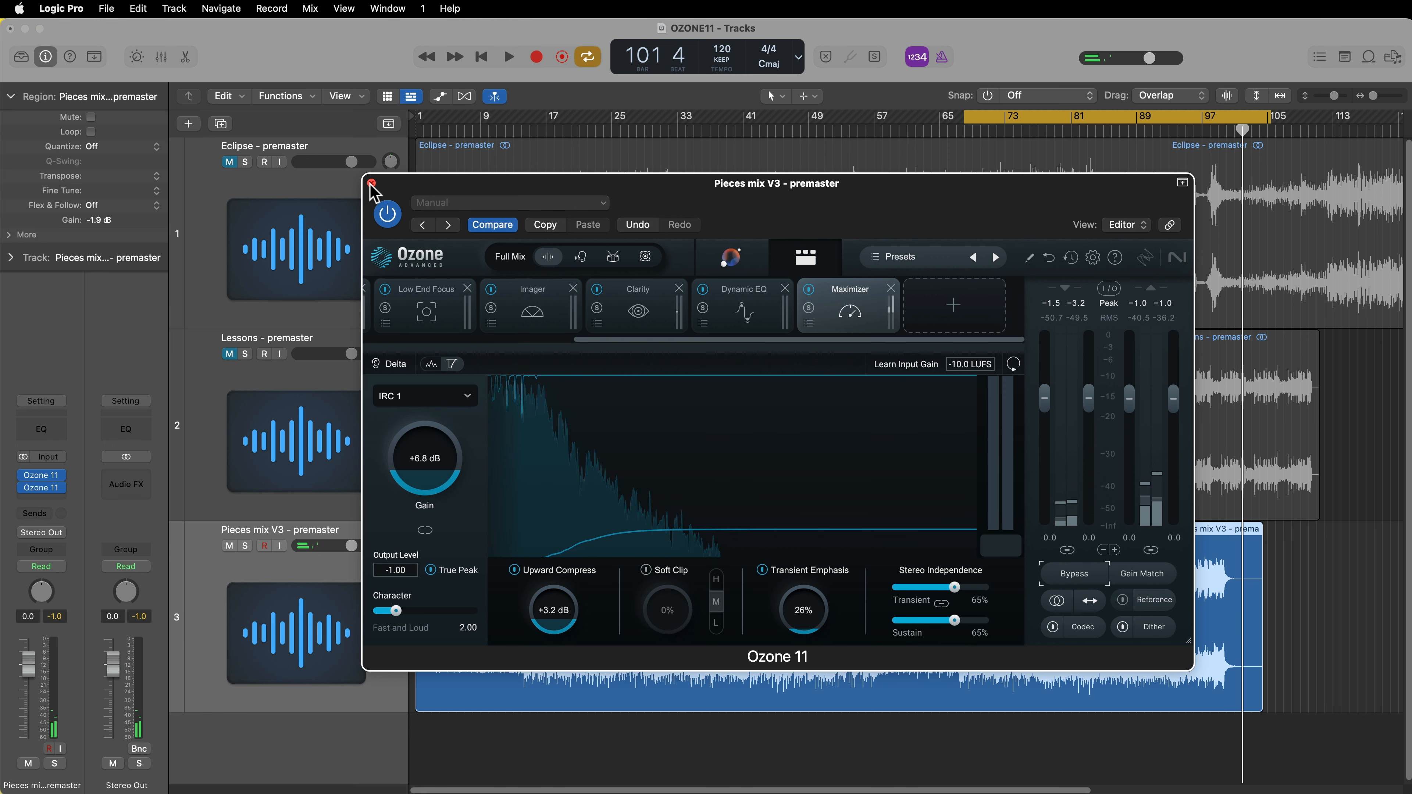
click(371, 183)
- Open the Full Mix instance of Ozone on the Lessons track and look through the list of modules available to add
click(262, 396)
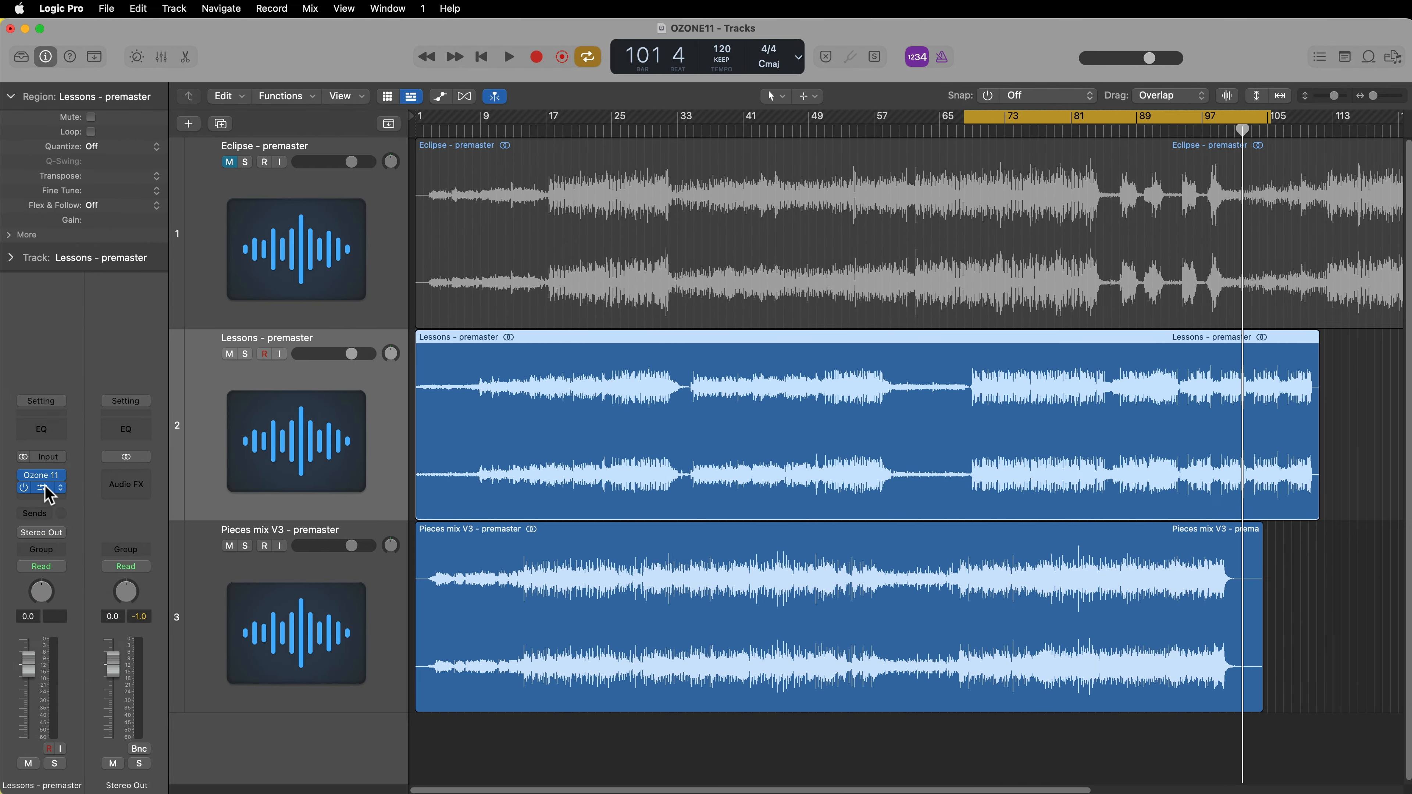
click(41, 488)
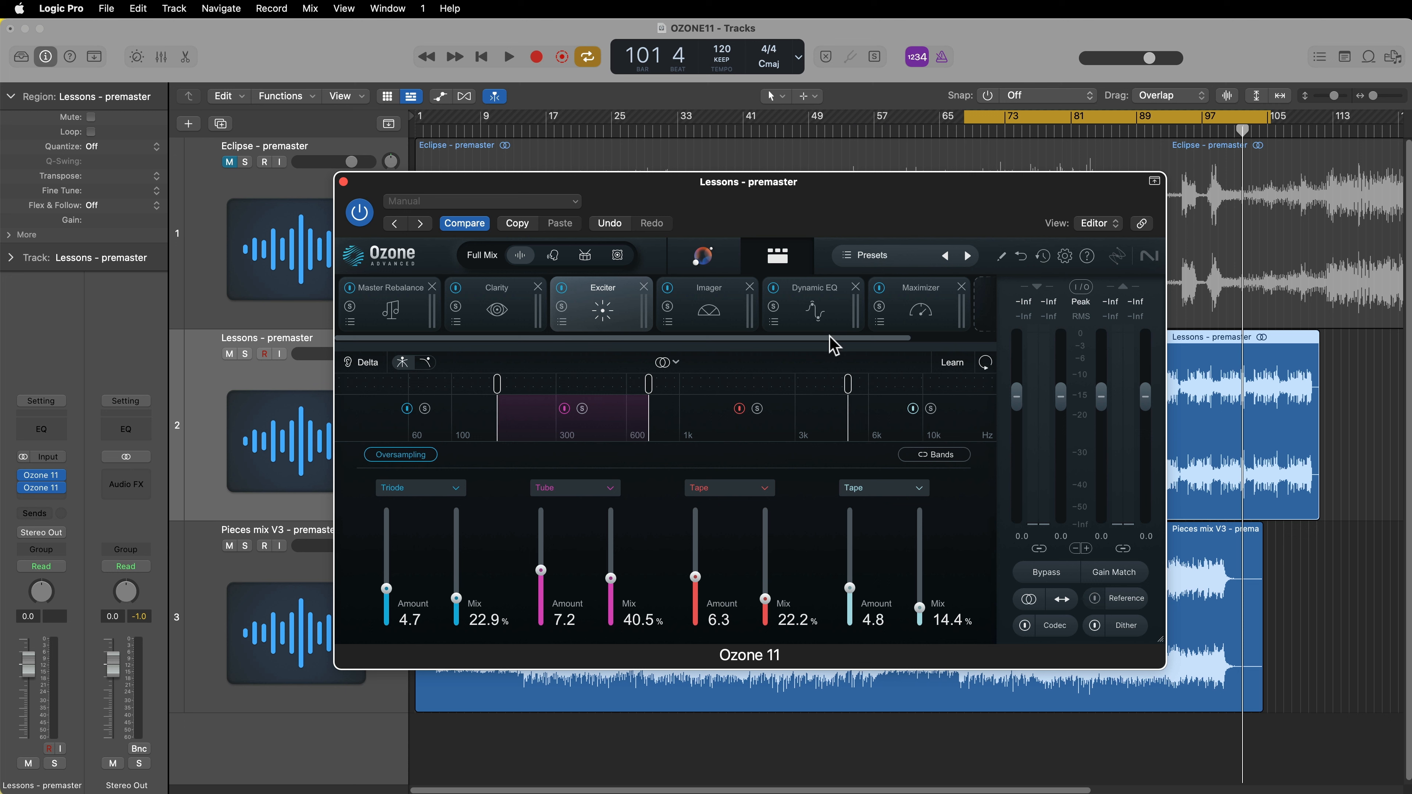
drag(829, 337, 778, 345)
scroll(625, 315, right, 3)
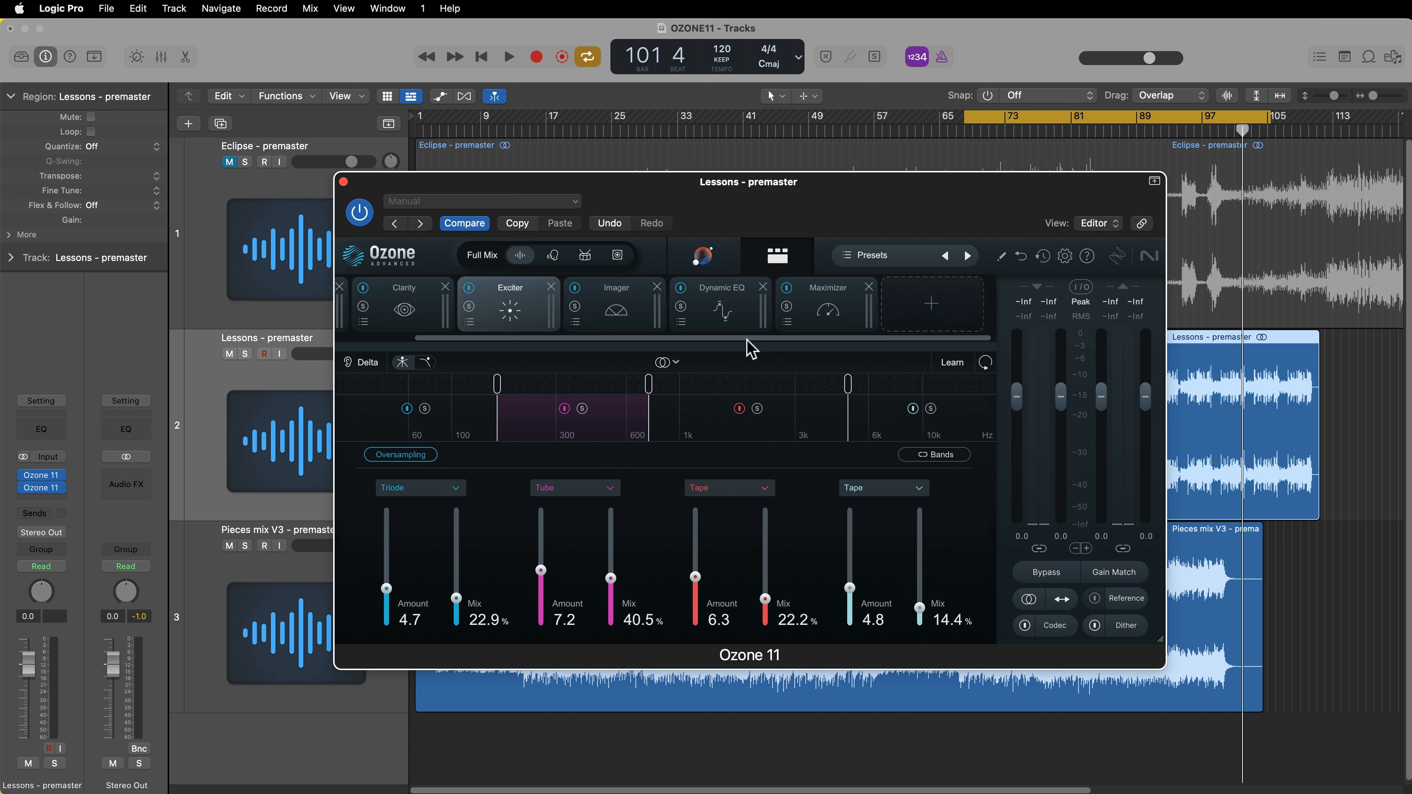
click(949, 323)
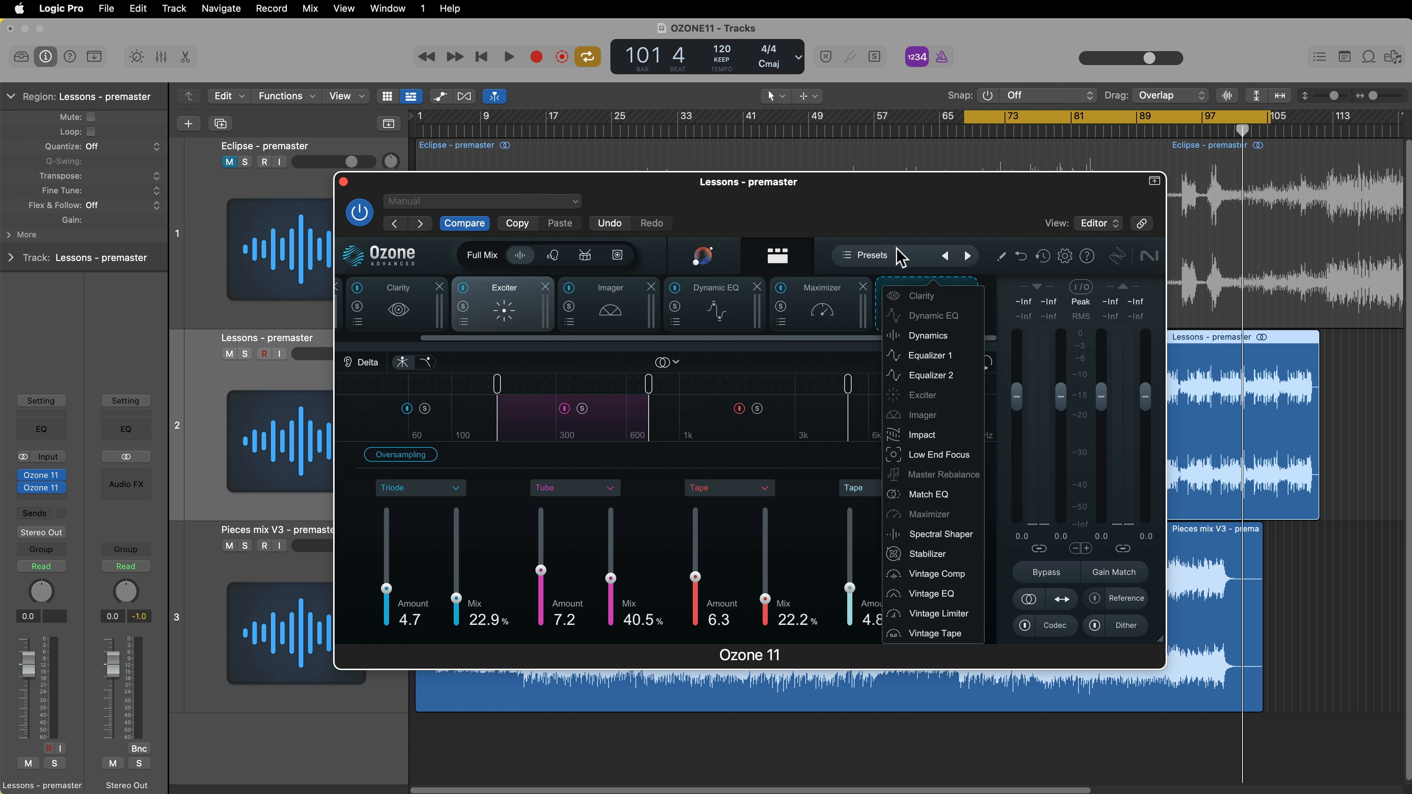
click(677, 369)
click(676, 365)
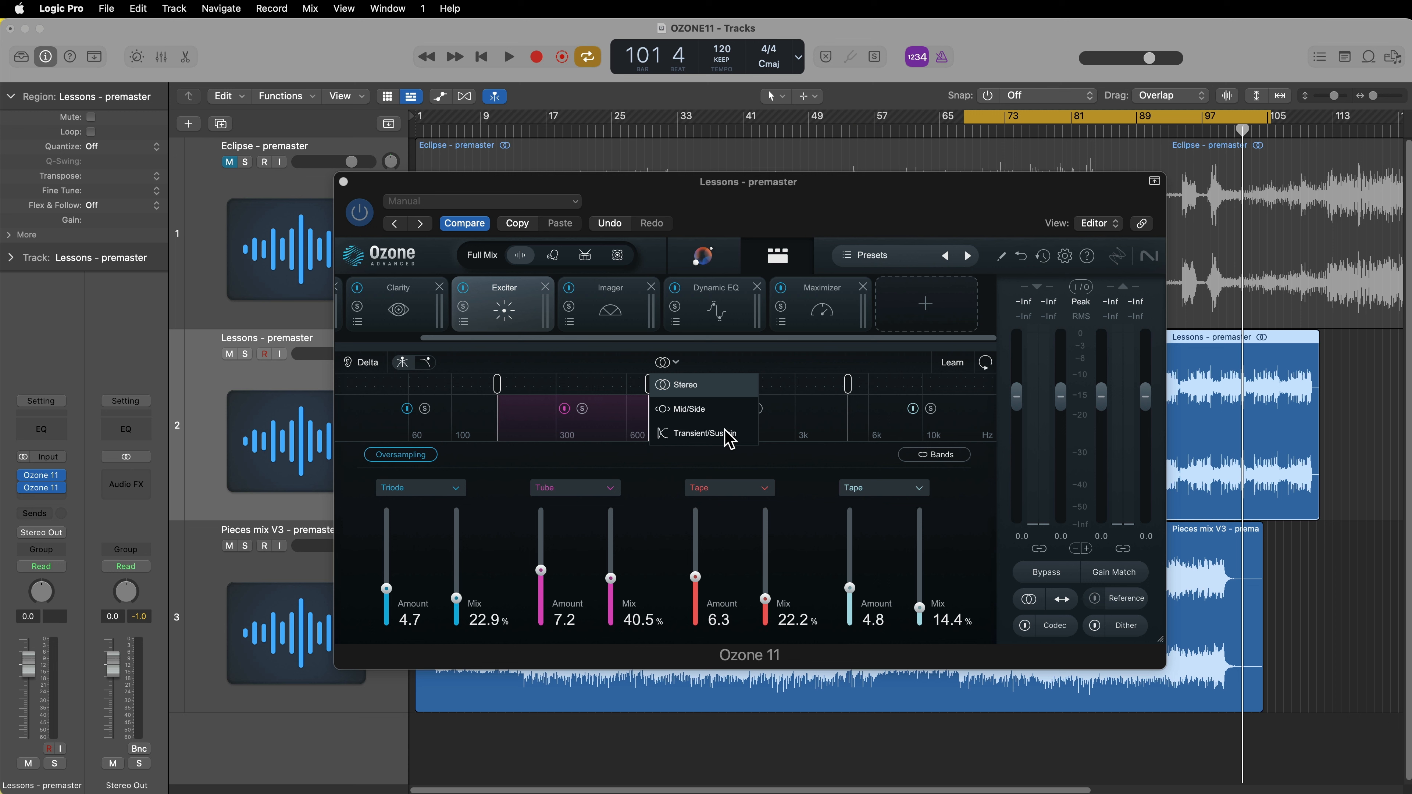
click(881, 192)
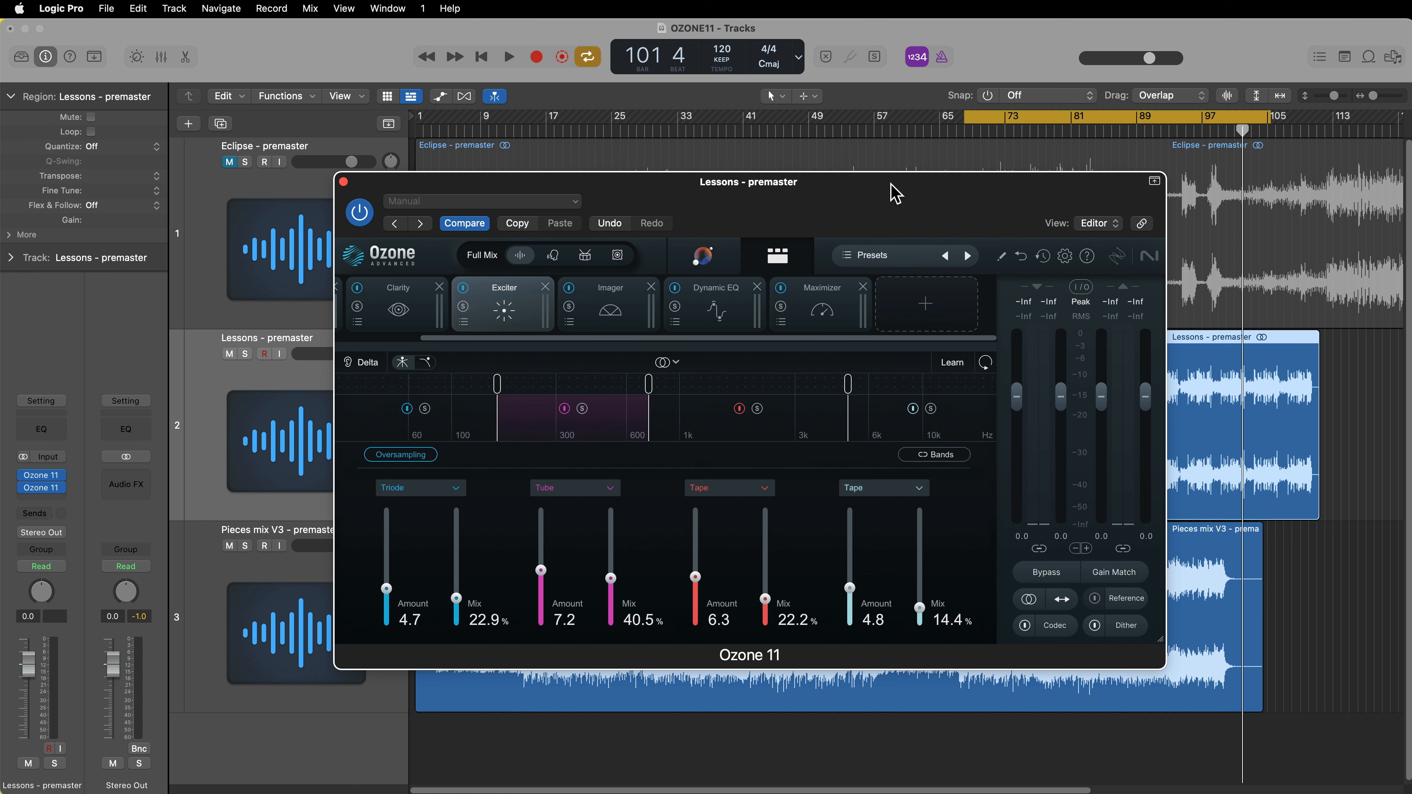
click(831, 311)
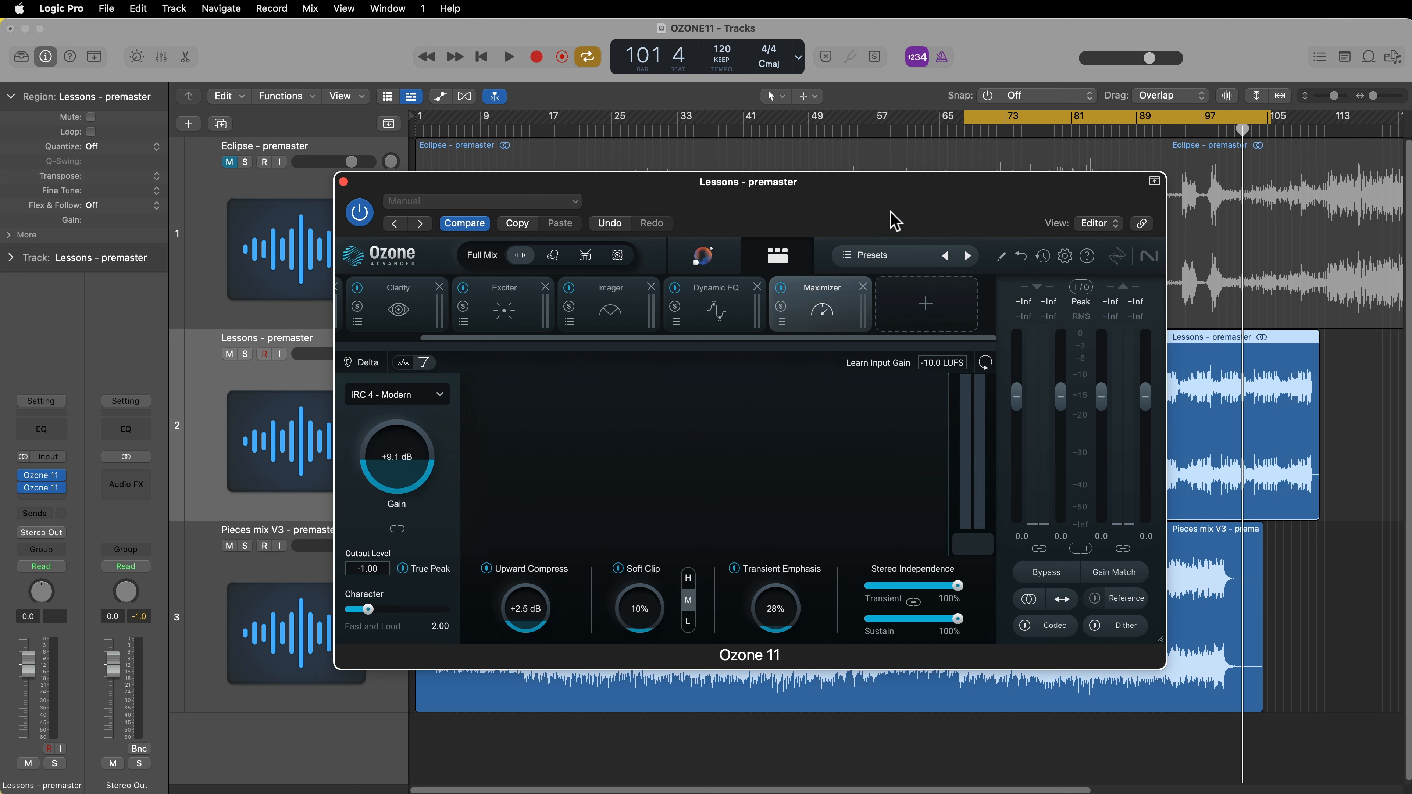